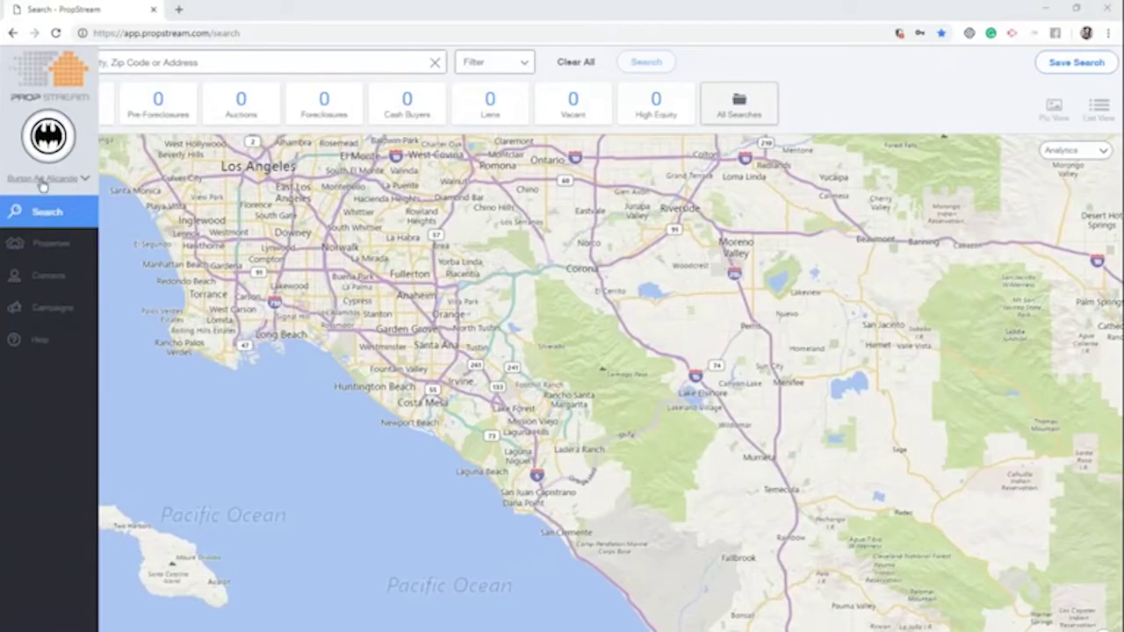
Browse account settings, saved properties, contacts, marketing and help pages, then return to map search
click(42, 181)
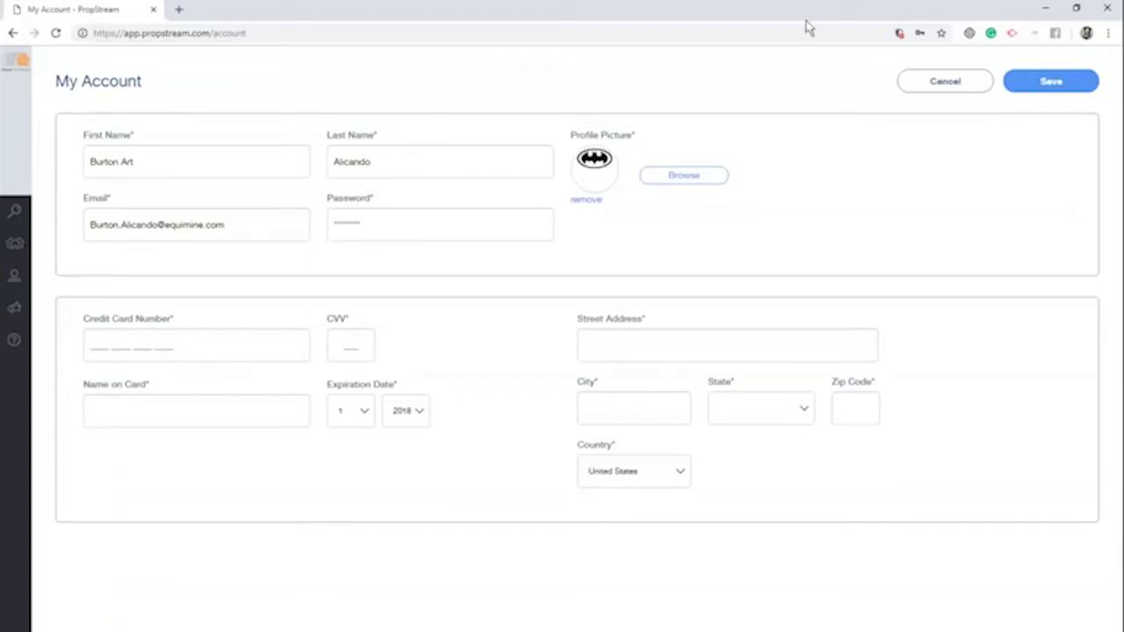
click(935, 80)
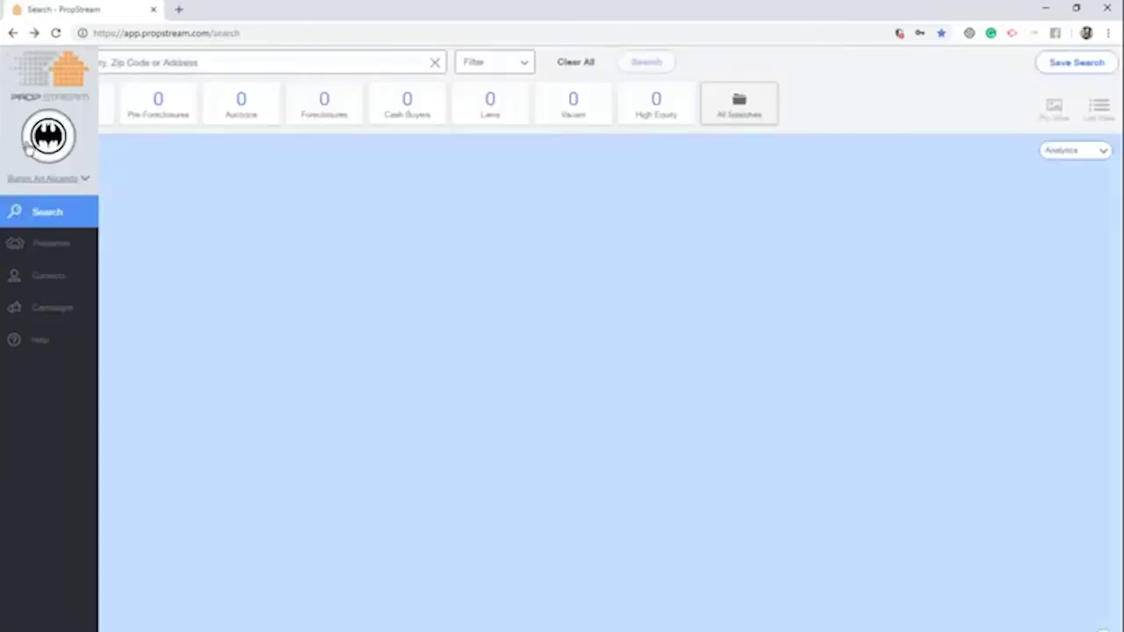
mouse_move(26, 149)
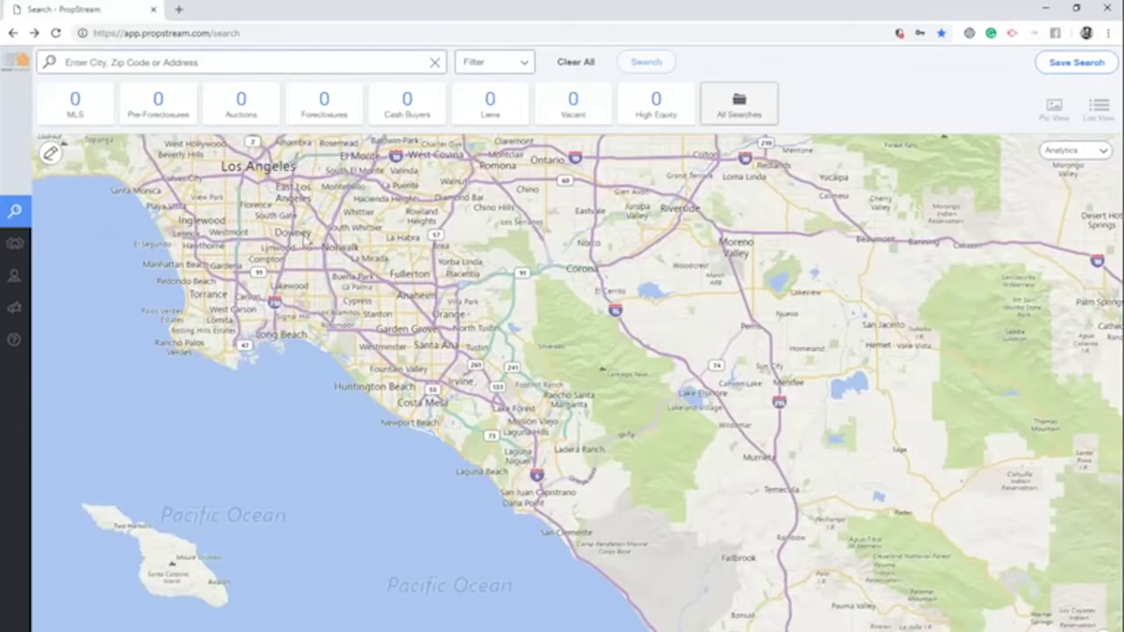
click(25, 246)
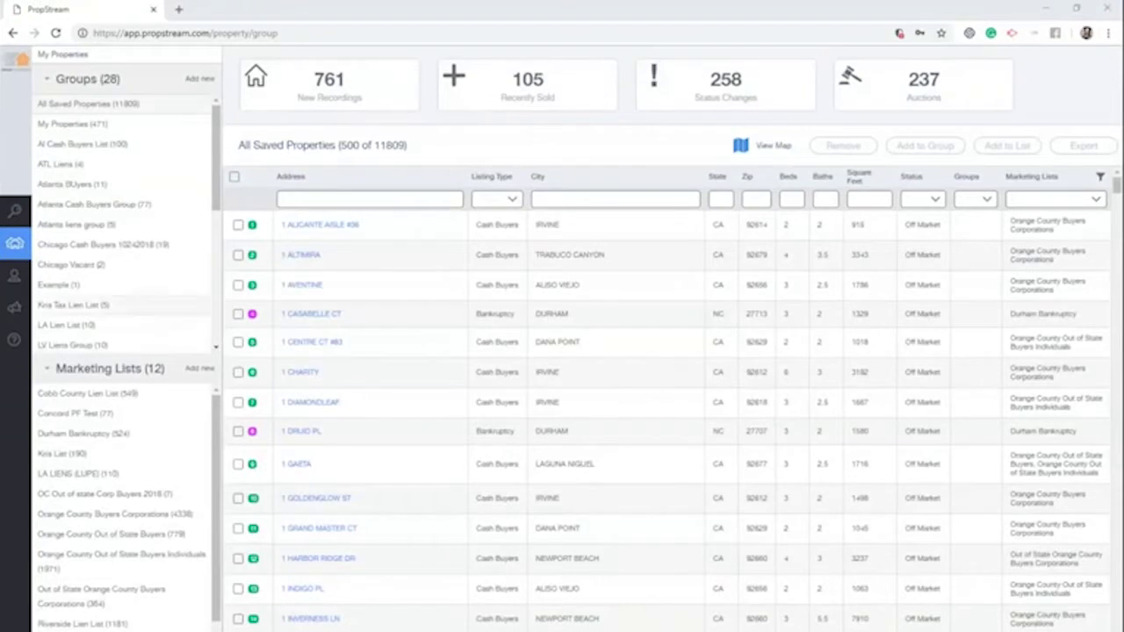
mouse_move(18, 274)
click(18, 275)
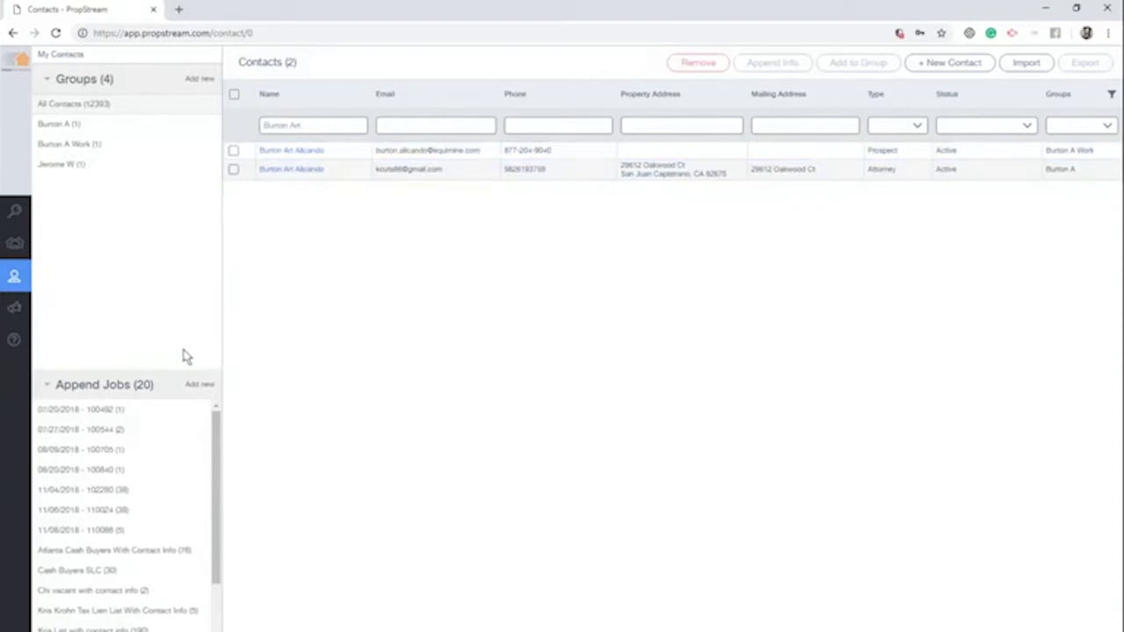
click(42, 311)
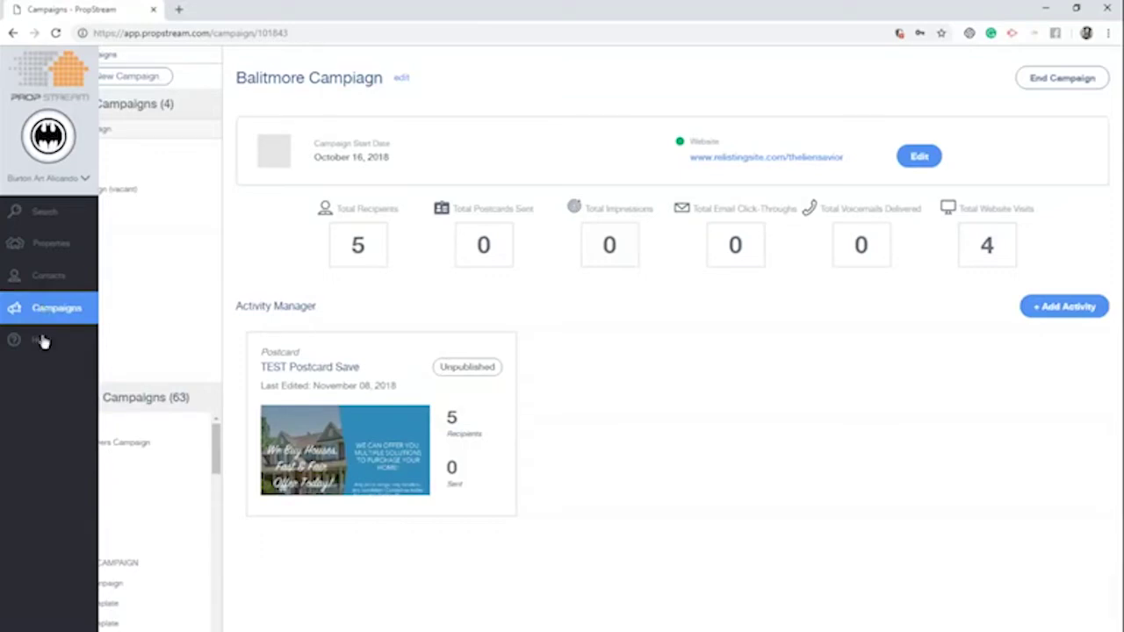
click(43, 342)
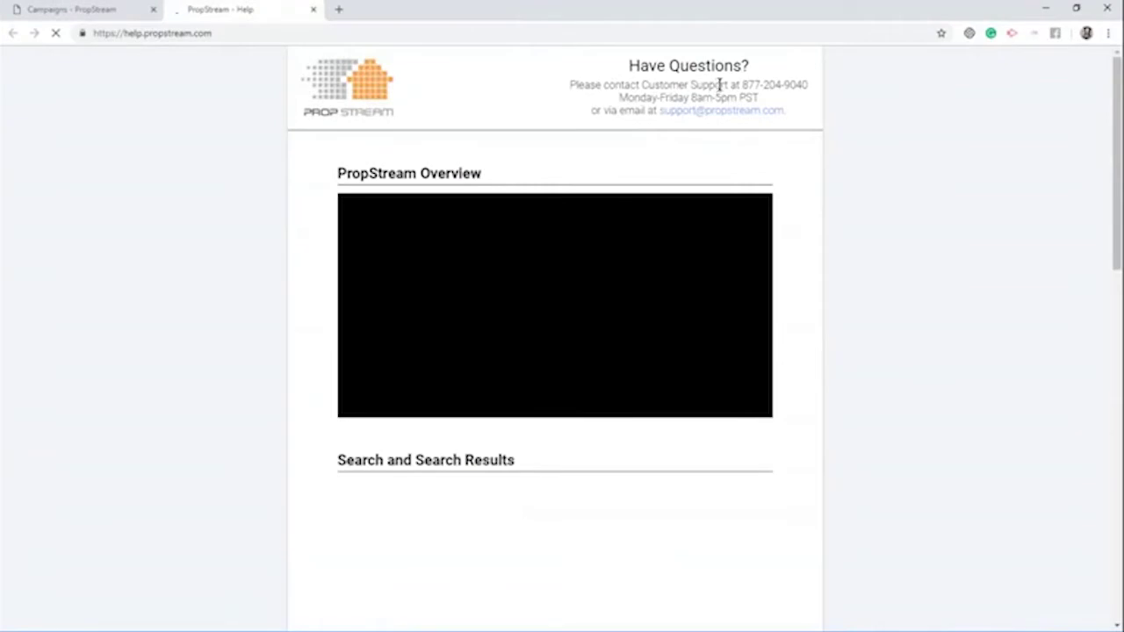
click(312, 8)
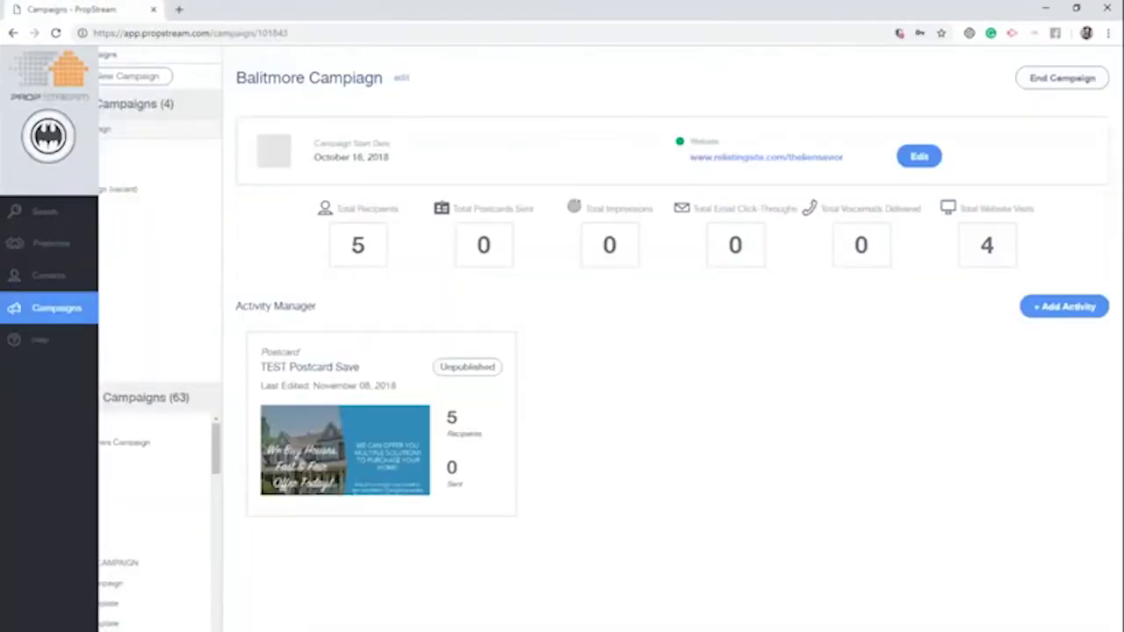
click(68, 214)
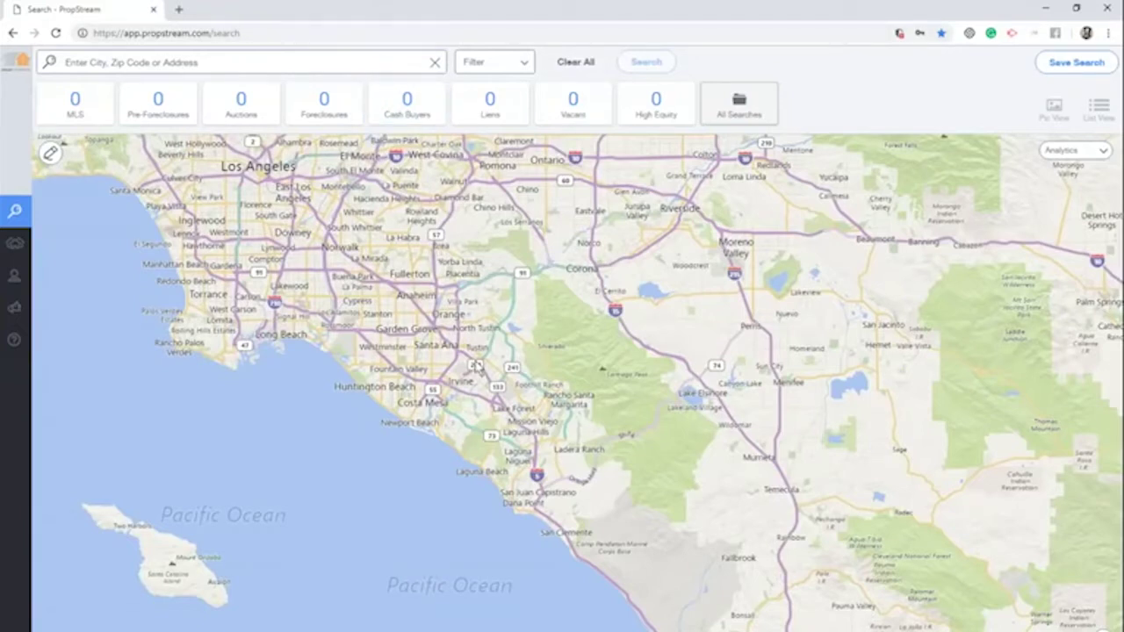
Search 'miami fl' and filter the Miami, FL results to its 54822 MLS listings
click(272, 65)
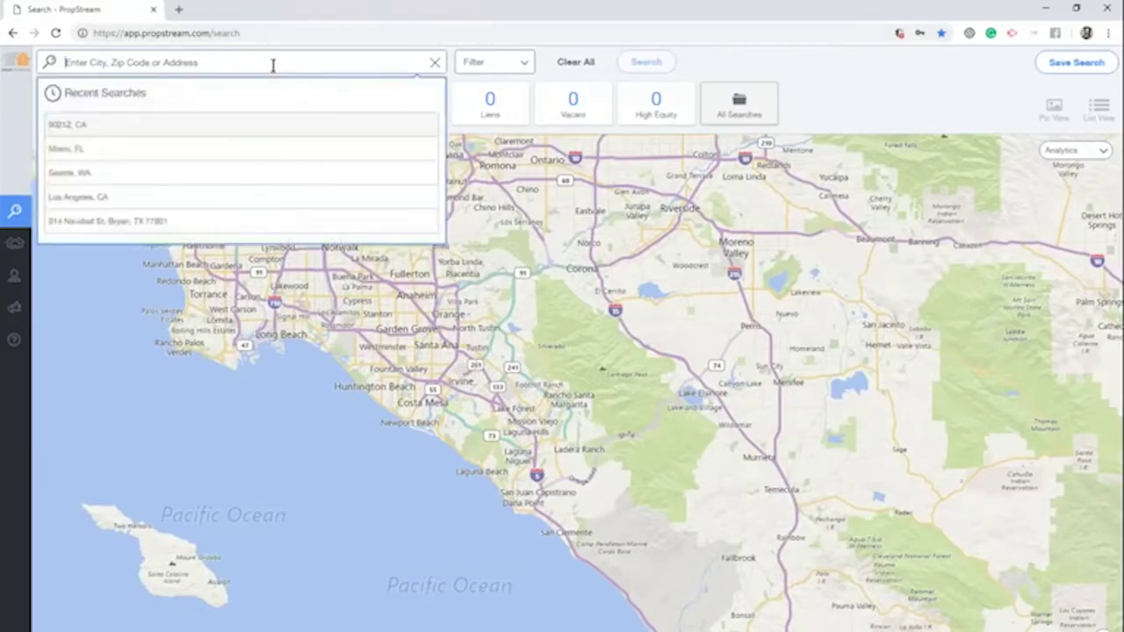
text(miami fl)
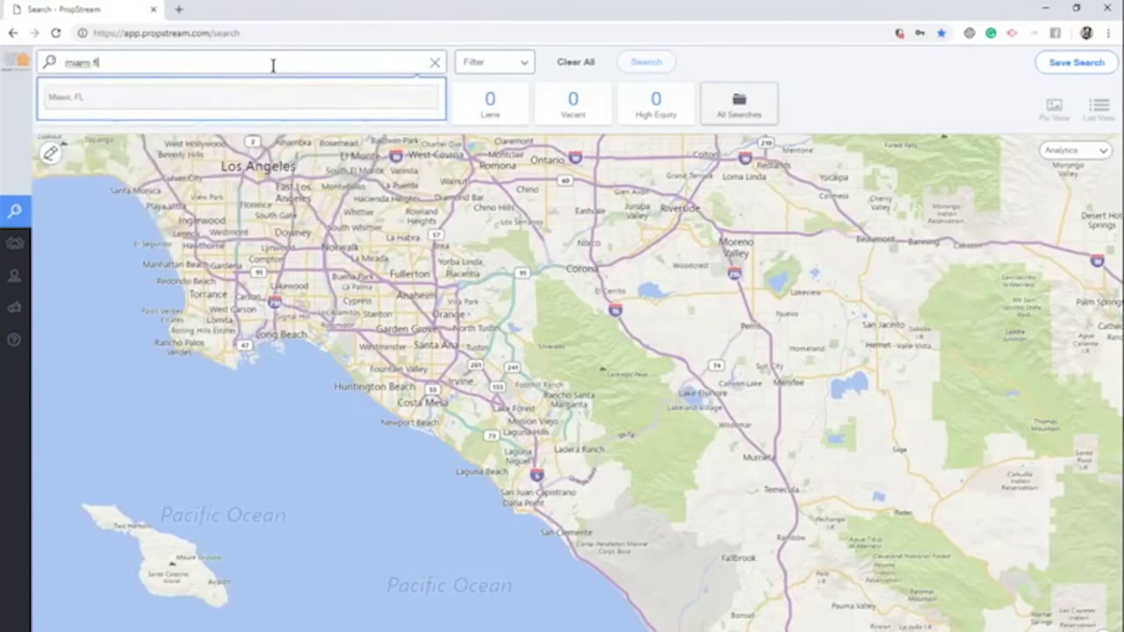
click(200, 109)
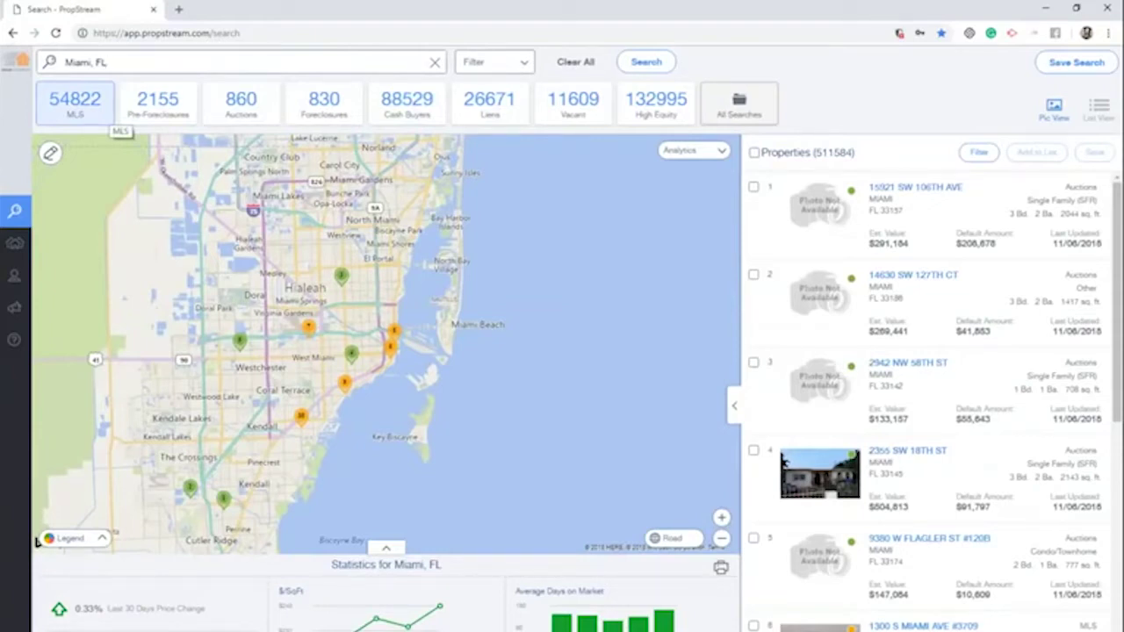
click(110, 117)
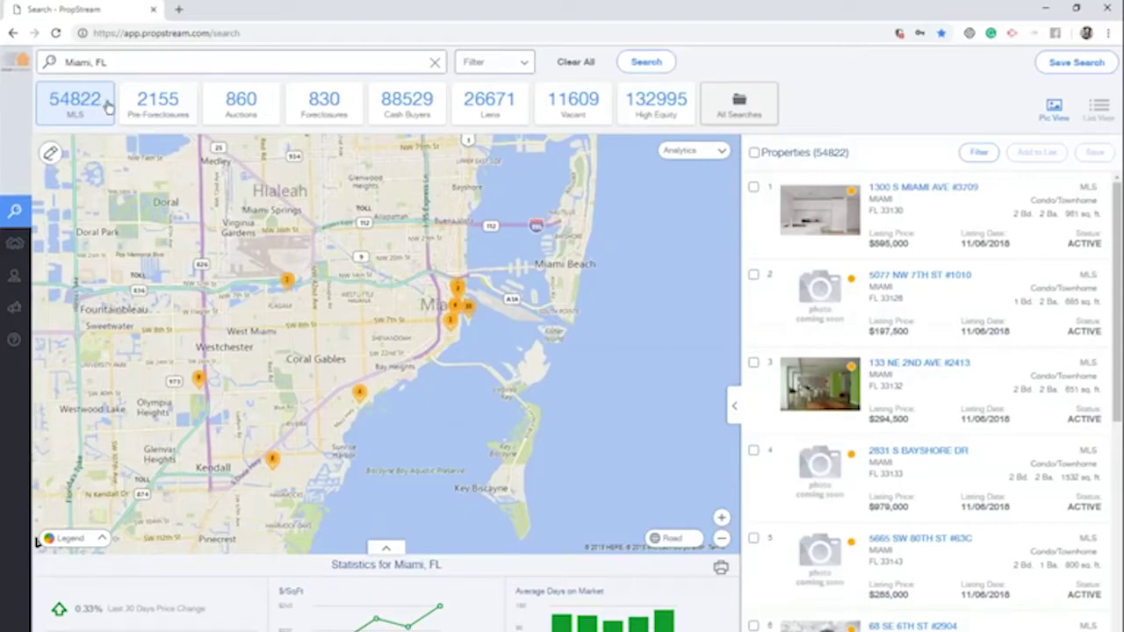
Cycle through Pre-Foreclosures, Foreclosures and Cash Buyers, ending on Miami's 26671 Liens properties
click(174, 106)
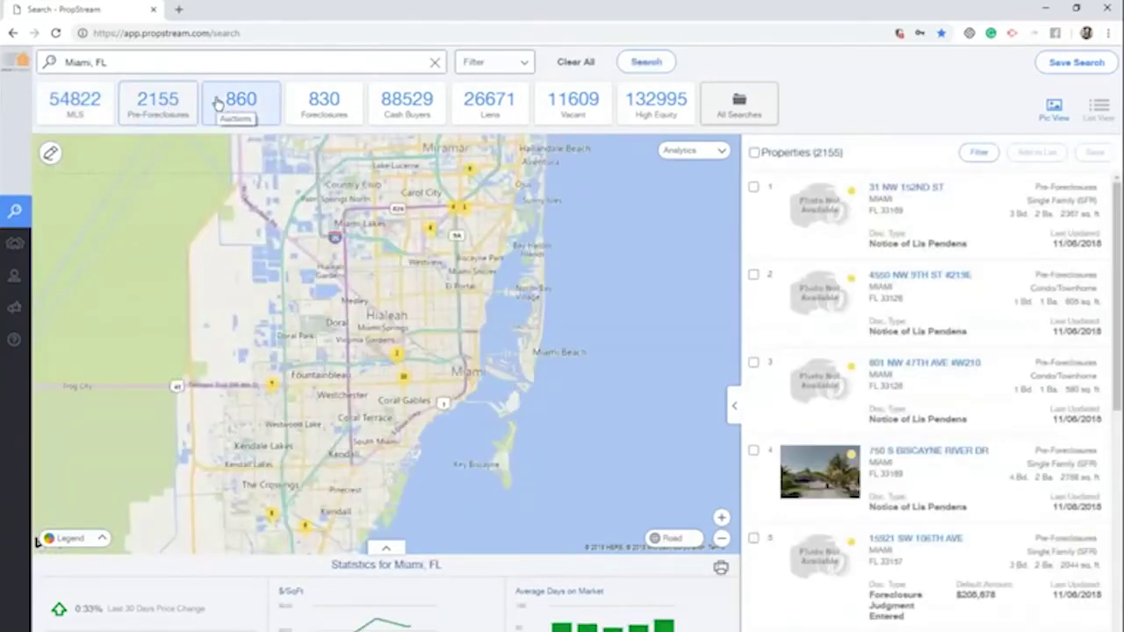
click(321, 103)
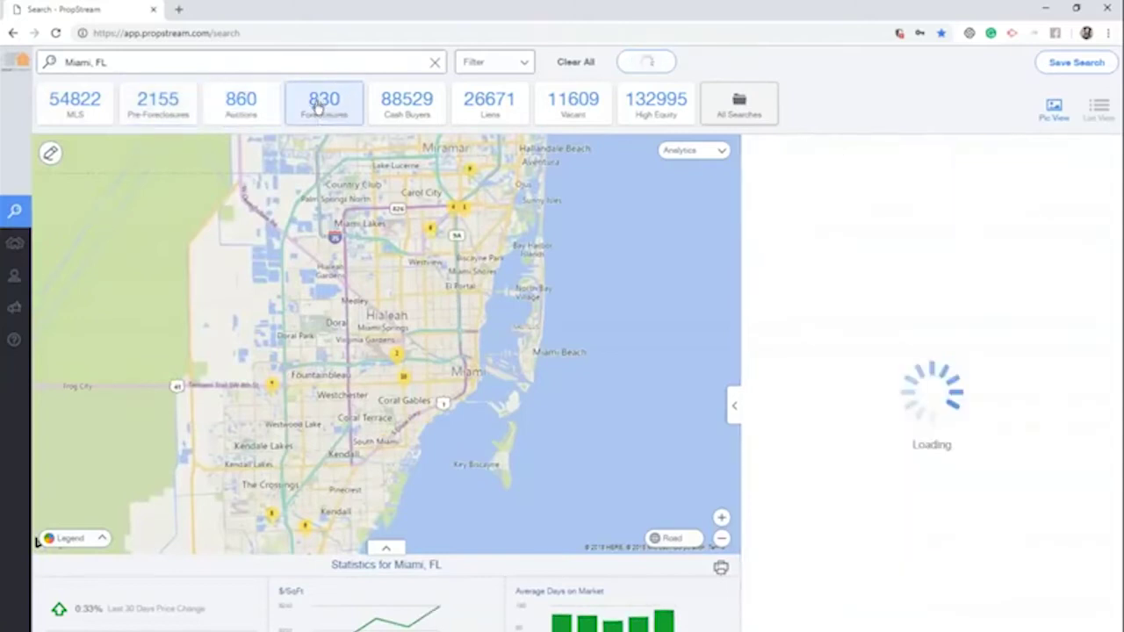
click(388, 101)
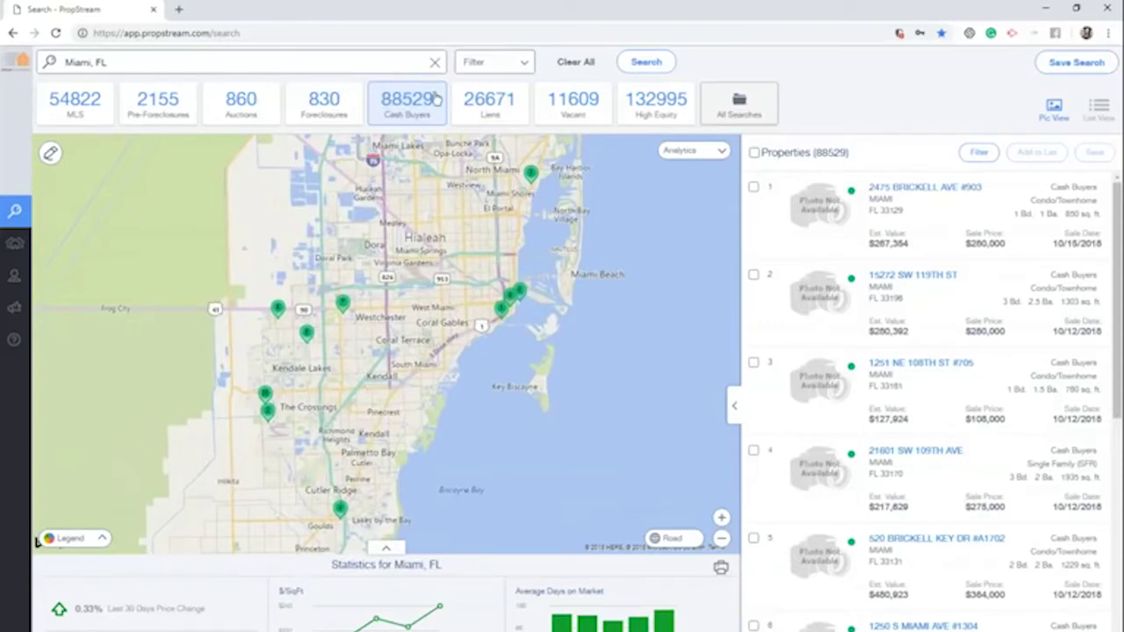
click(506, 101)
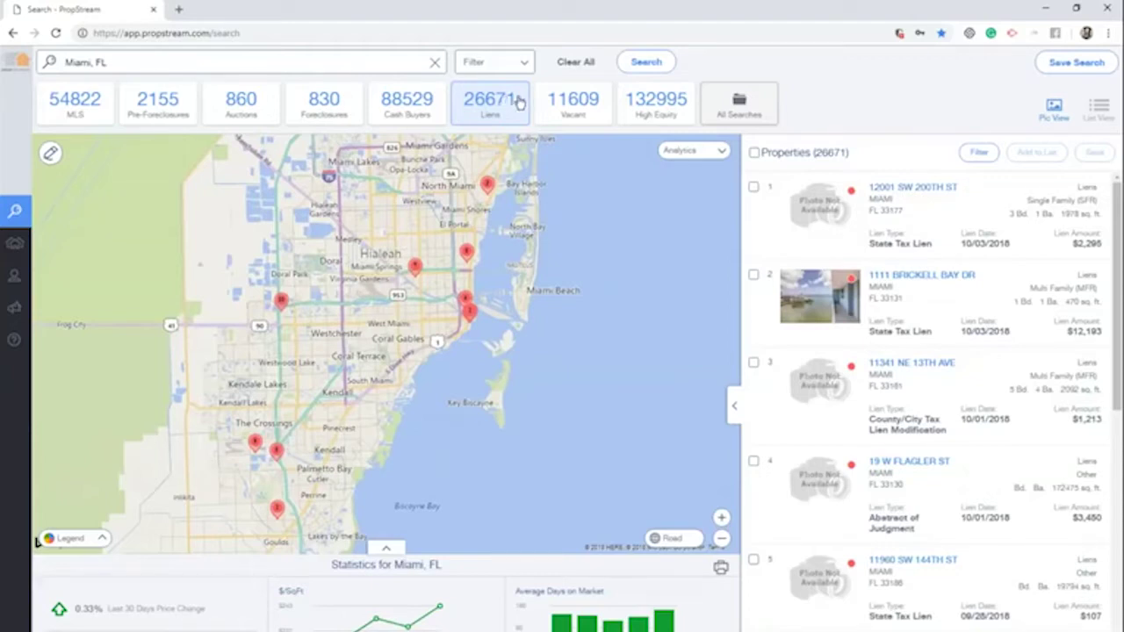
Switch Miami's results to the Vacant tile (11609), then the High Equity tile (132995)
click(548, 104)
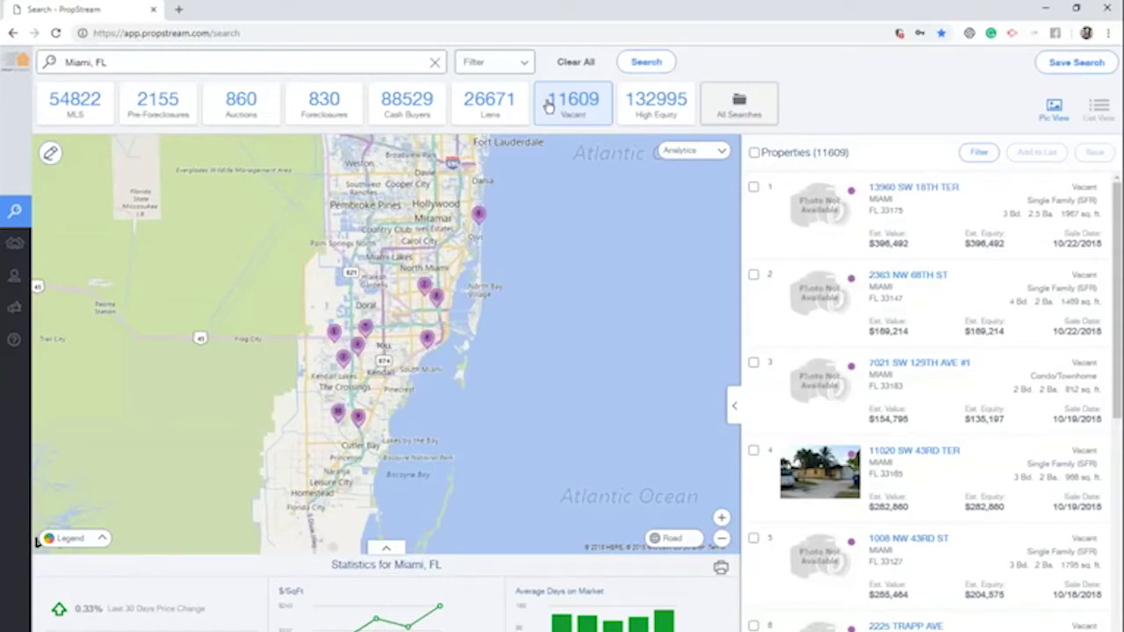
click(645, 104)
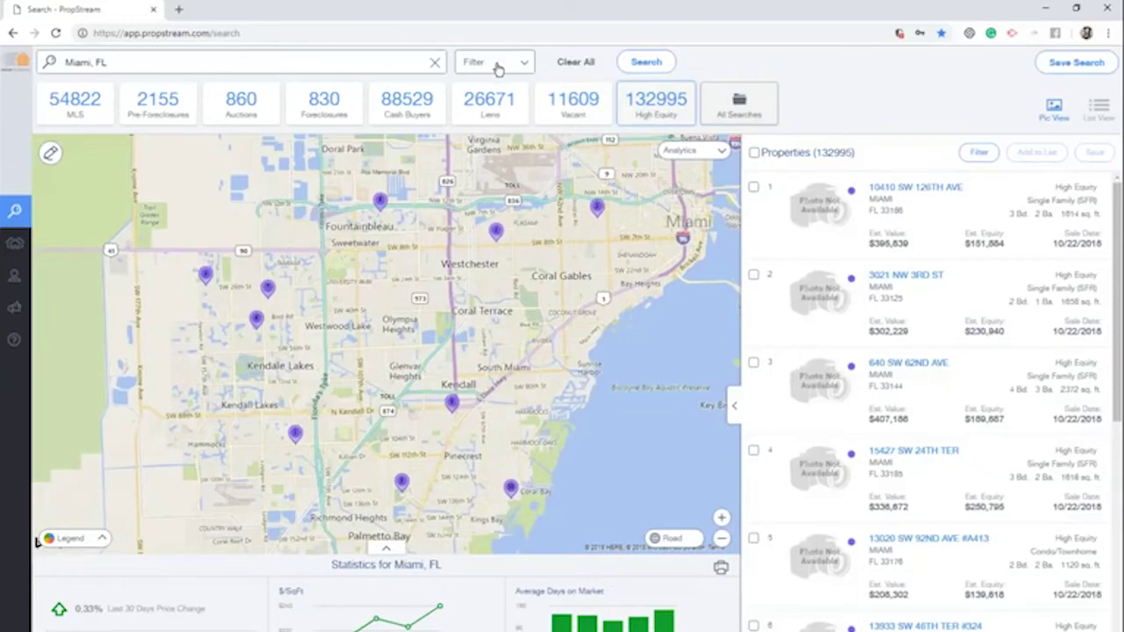
Apply a Bankruptcy list-type filter to the Miami search, leaving 8801 properties
click(497, 70)
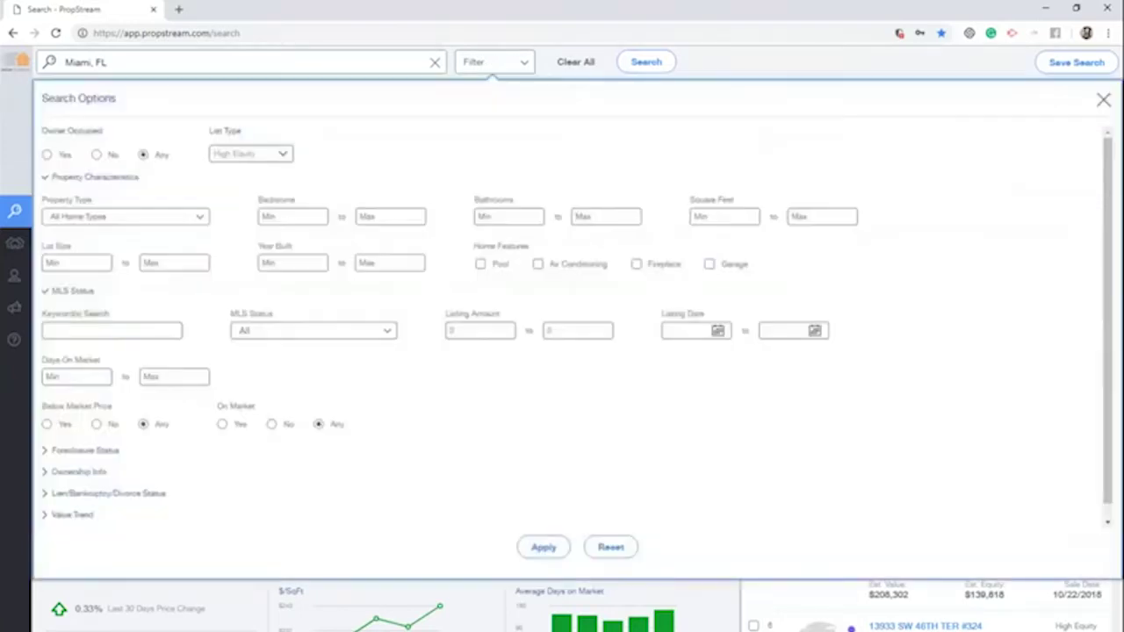
click(261, 154)
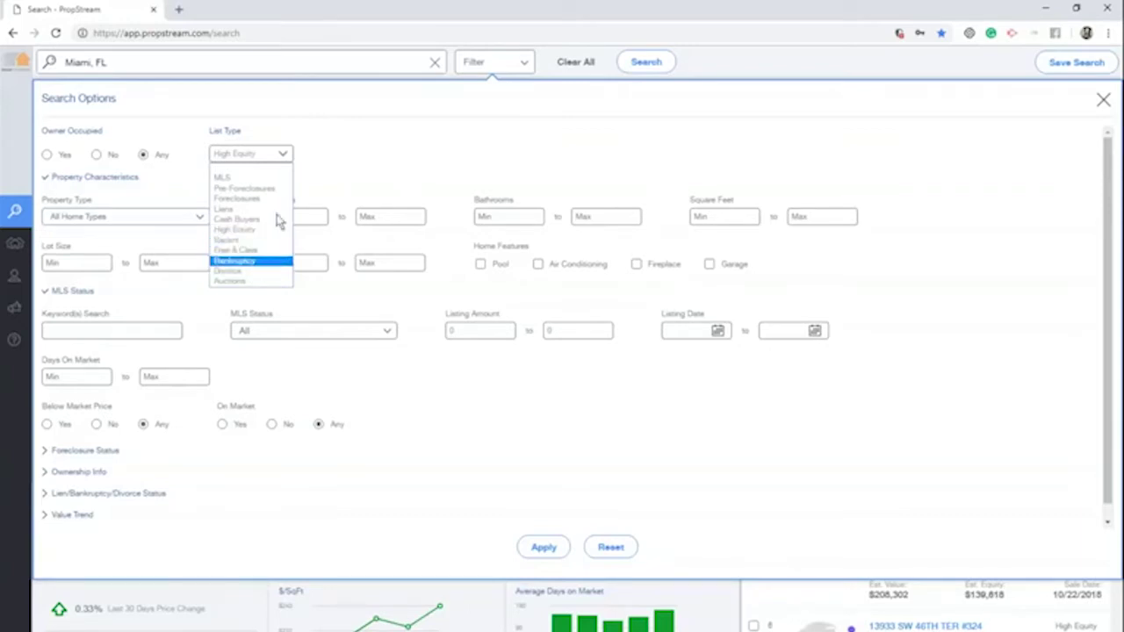
click(250, 260)
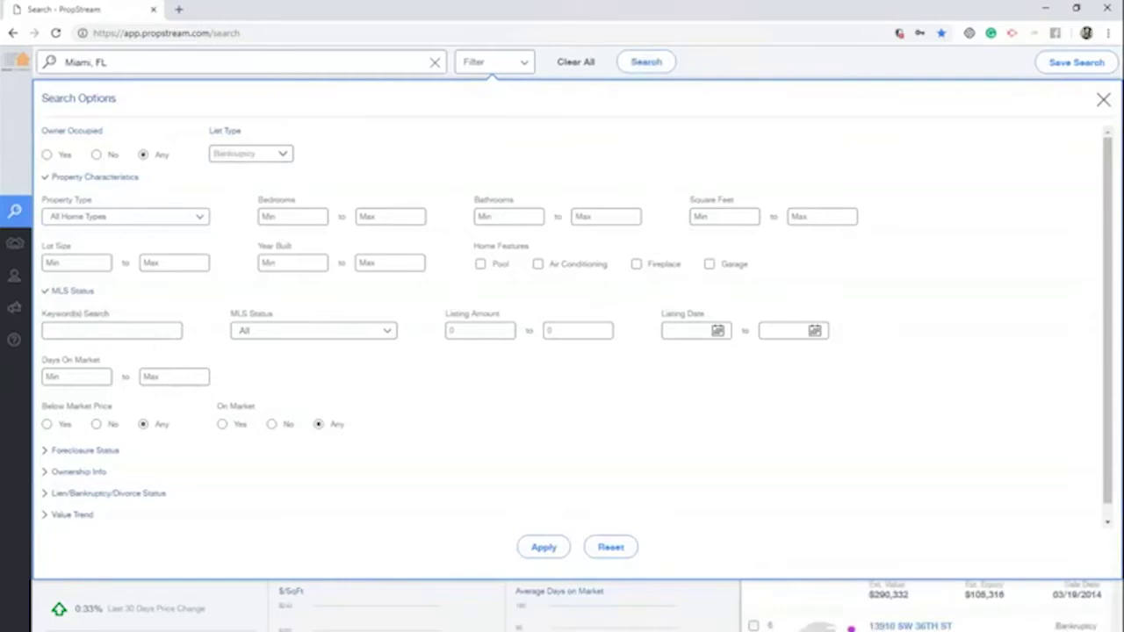
click(543, 547)
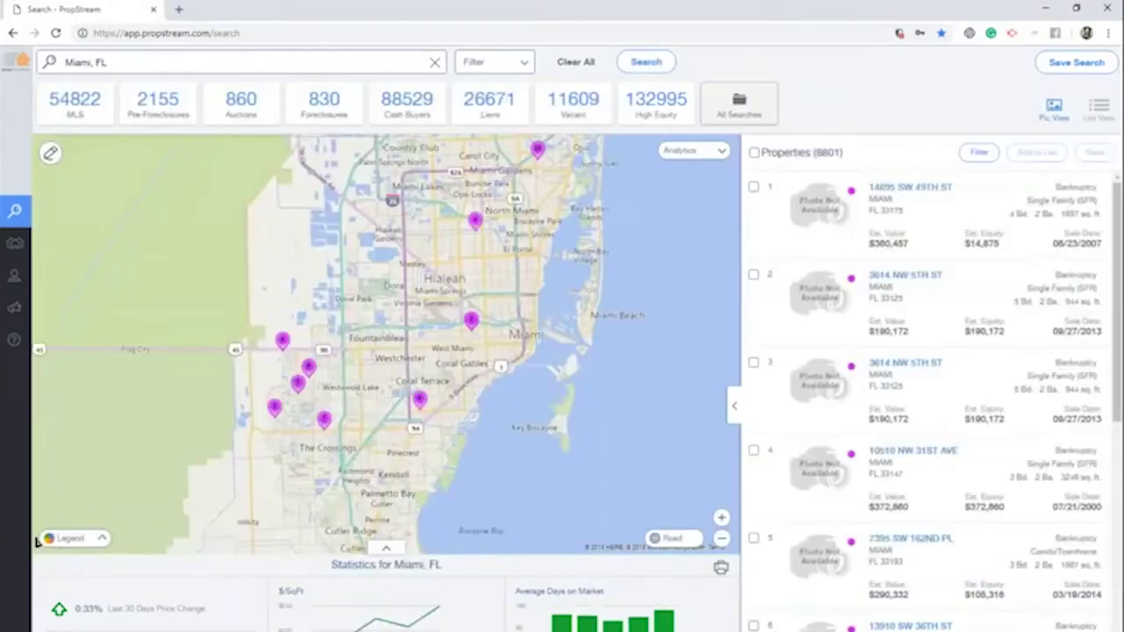
Re-run Seattle, WA from recent searches, showing its 1527 bankruptcy properties
click(341, 62)
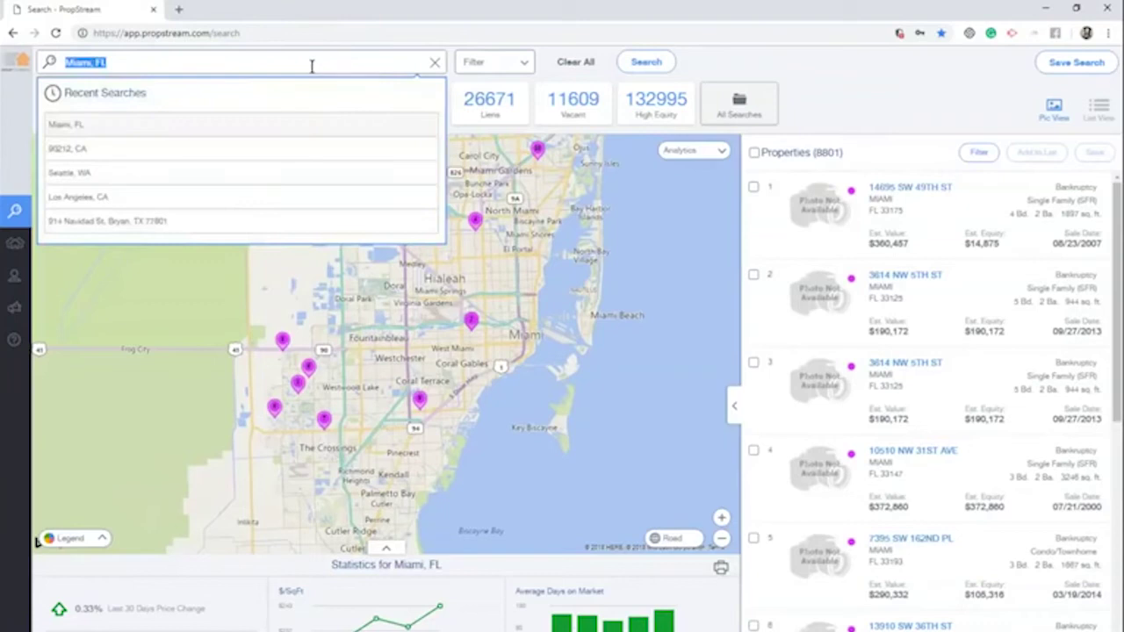
click(67, 179)
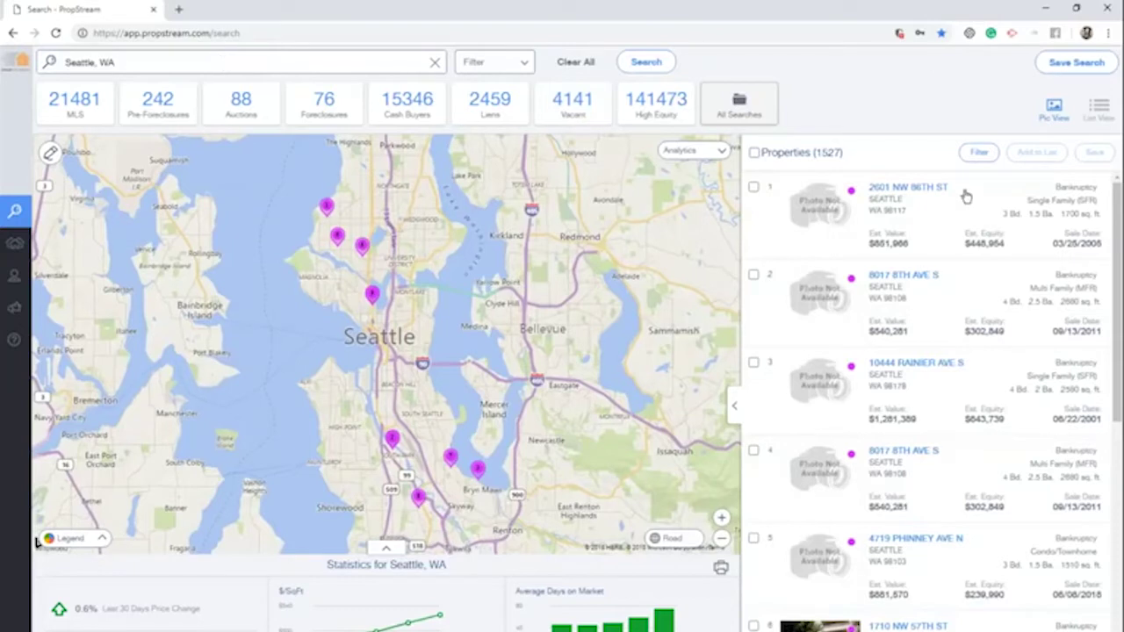
drag(967, 193, 877, 212)
click(878, 206)
click(108, 54)
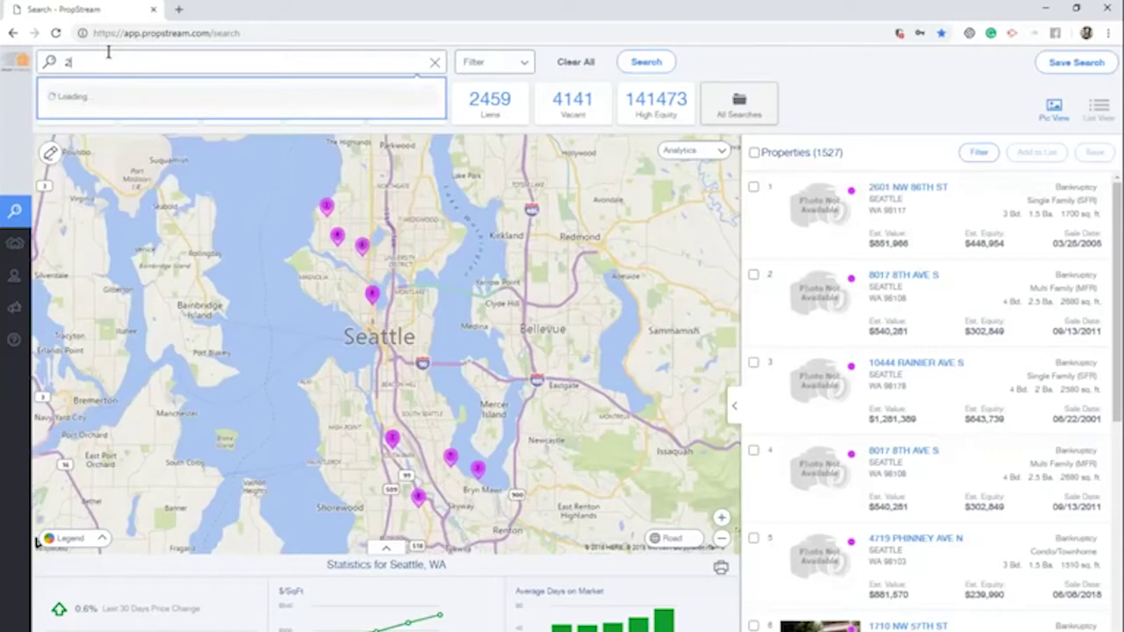
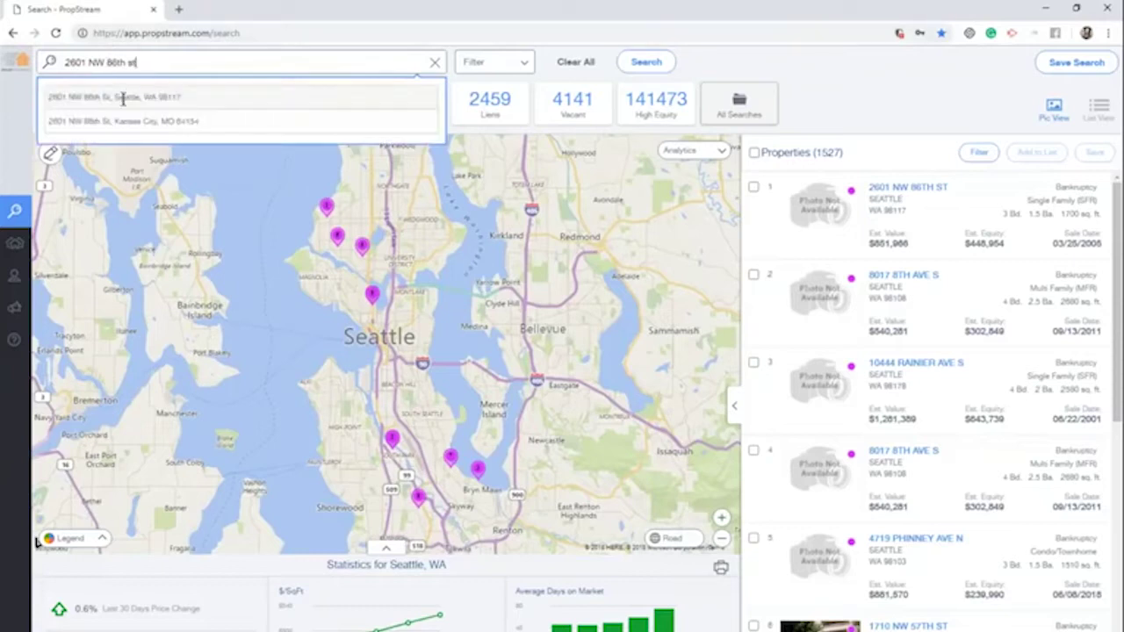
click(127, 97)
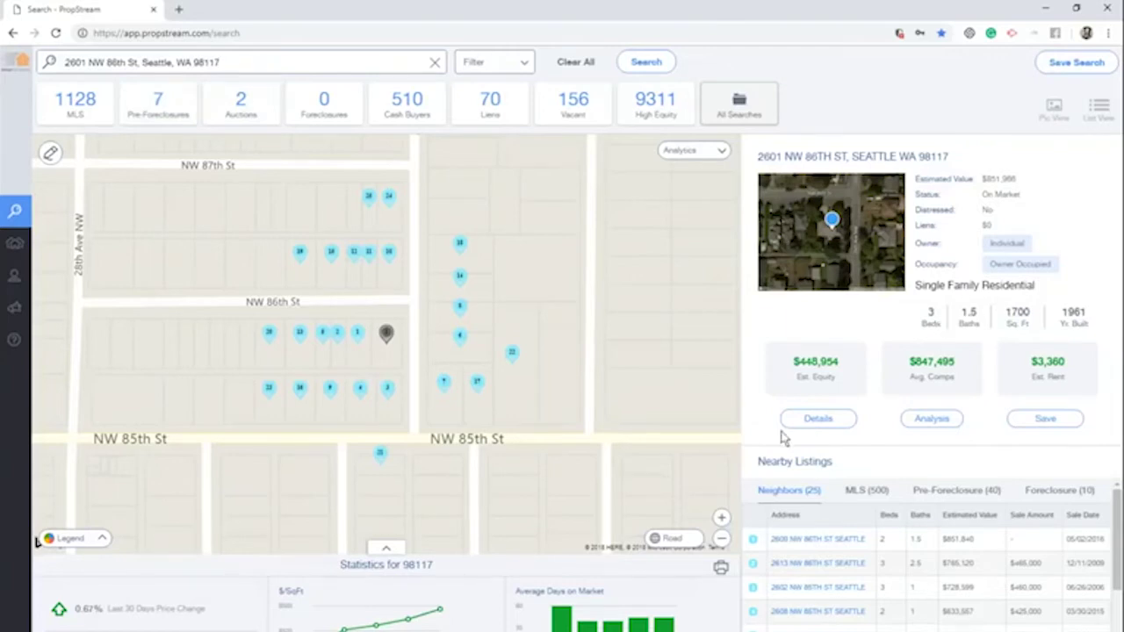
click(815, 422)
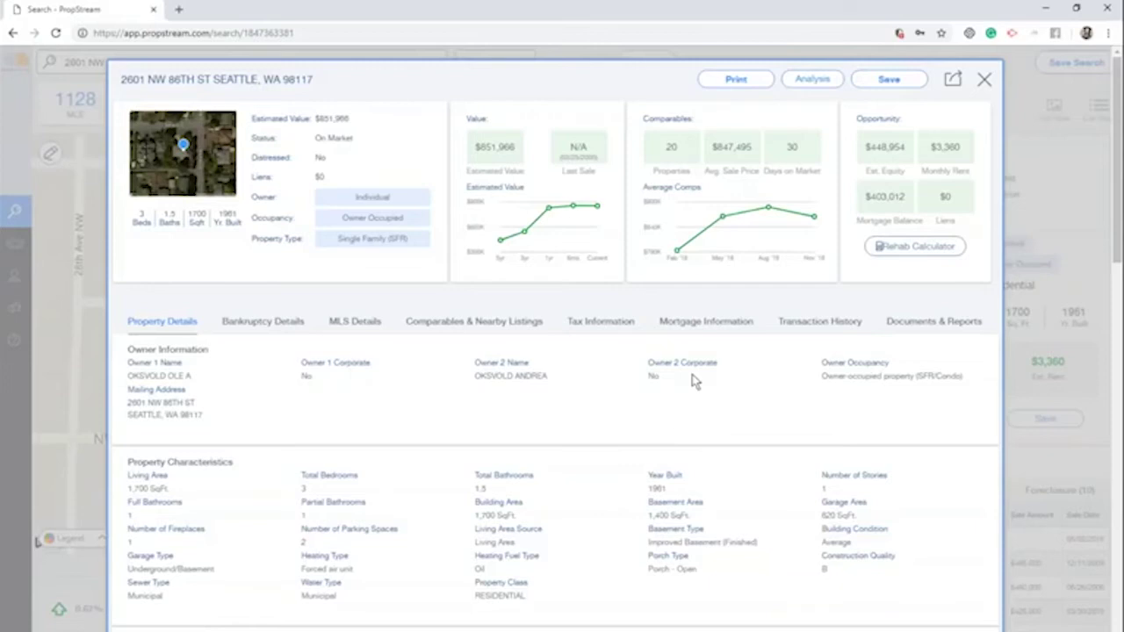
click(984, 79)
click(274, 63)
key(ctrl+a)
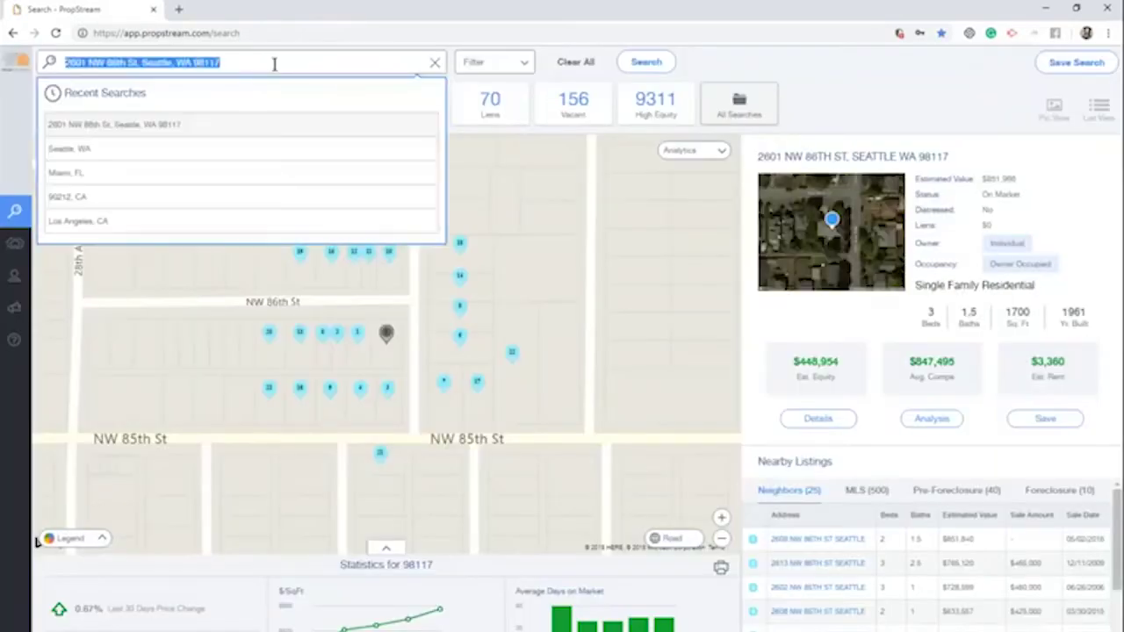
Search 90242, CA to map 291 Downey properties, then enter Riverside County, CA as next location
text(90242)
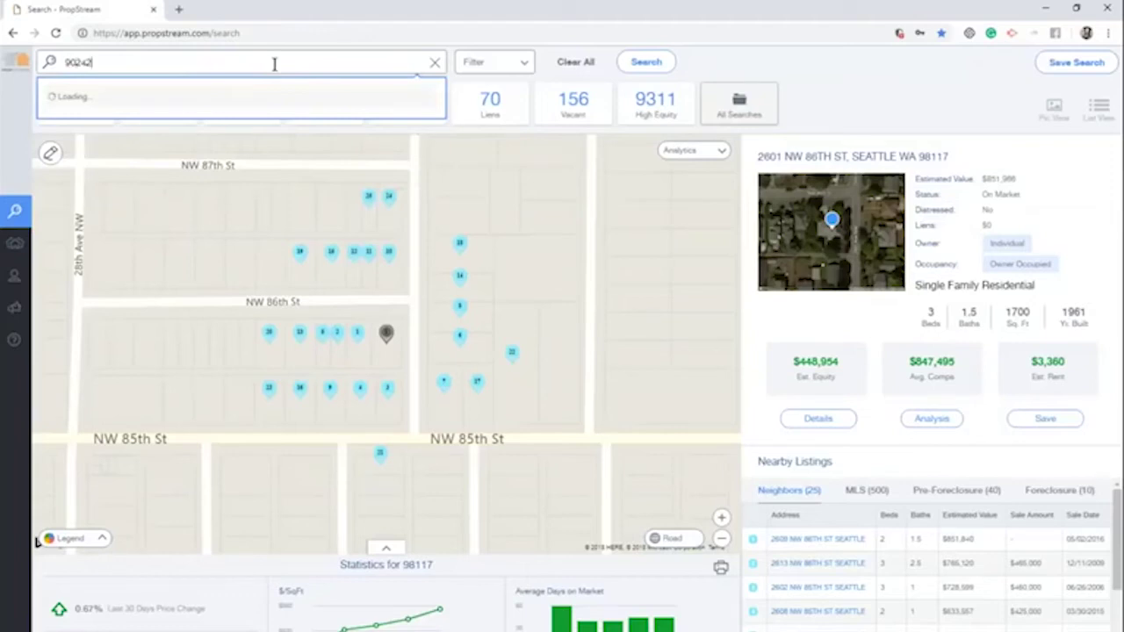
click(182, 94)
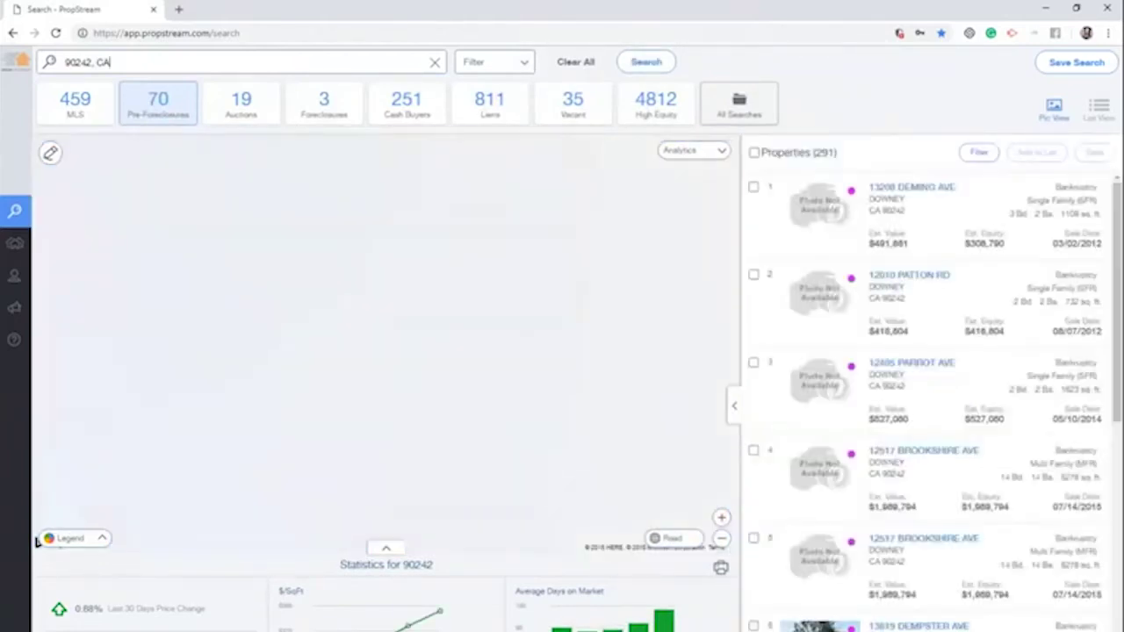
click(222, 68)
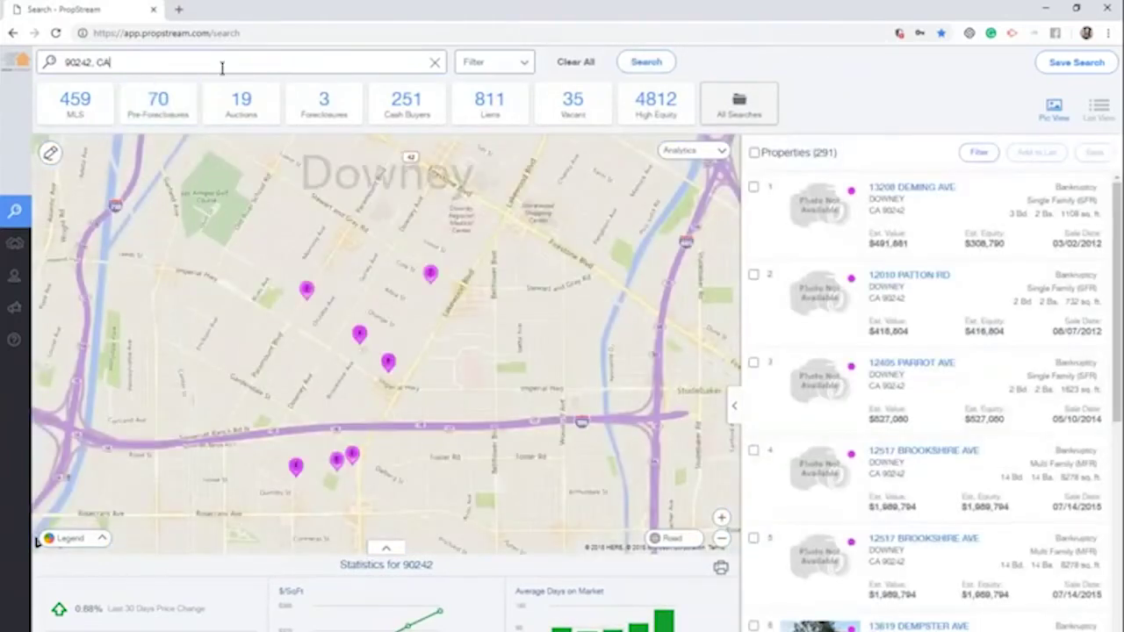
triple_click(222, 68)
text(R)
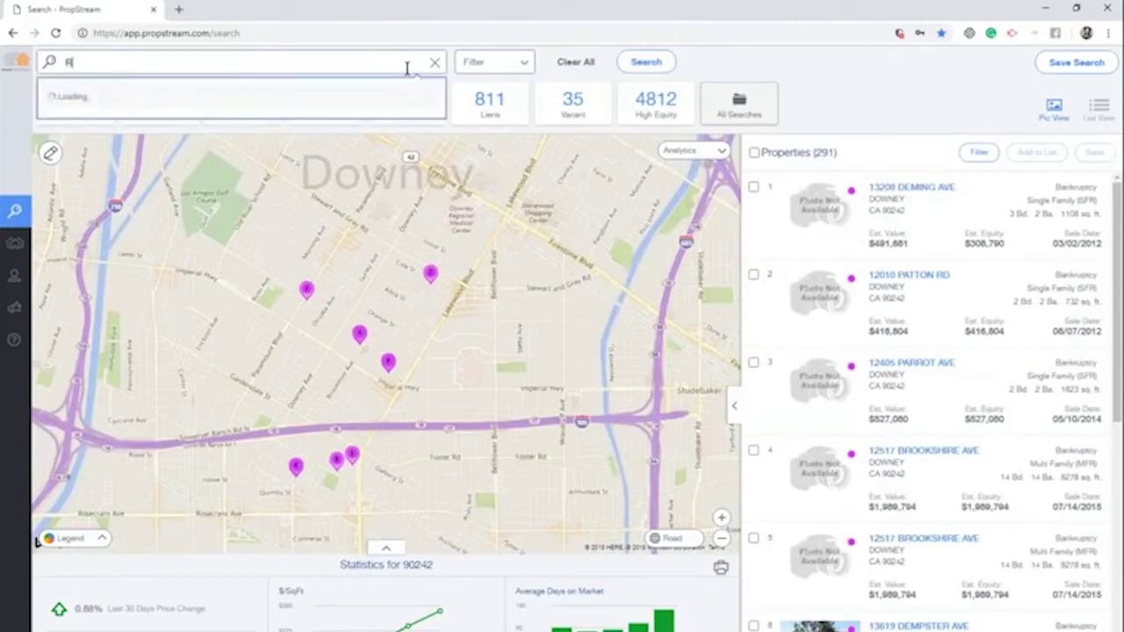
text(iverside County, CA)
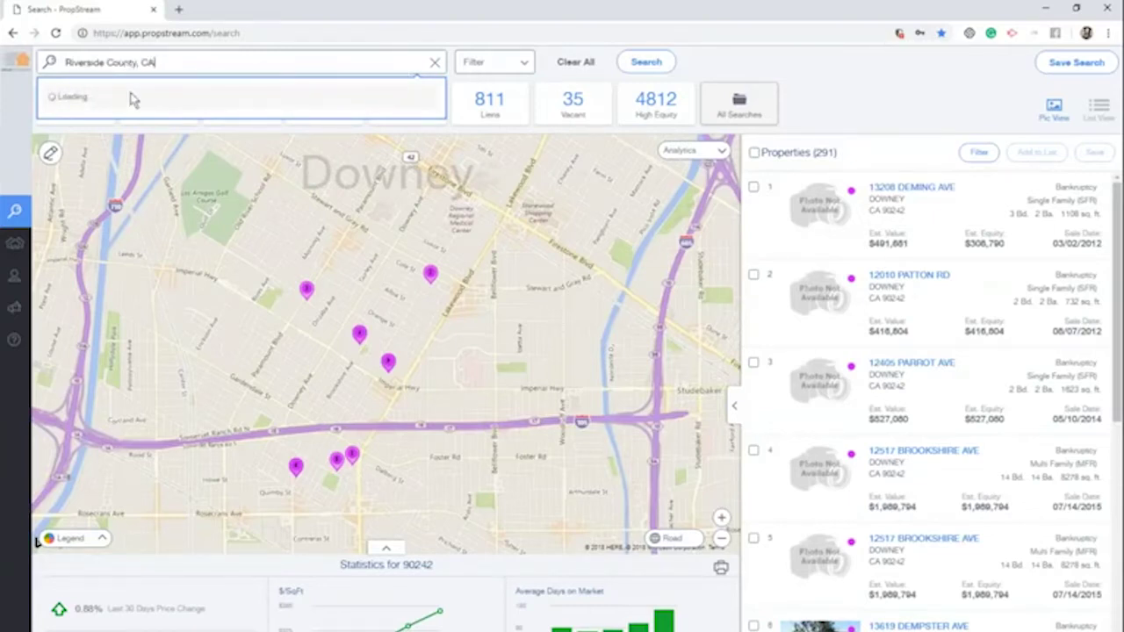
Run the Riverside County, CA search, listing 17631 properties across Southern California
key(Return)
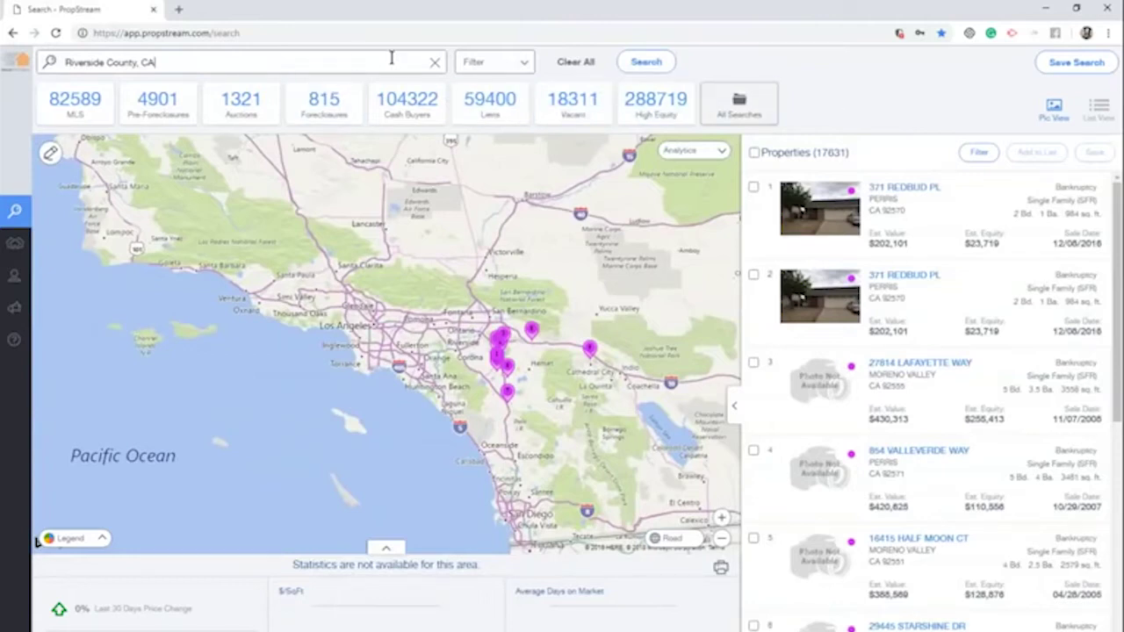
click(420, 61)
Return the search to Miami, FL from recent searches and expand its statistics panel
click(387, 549)
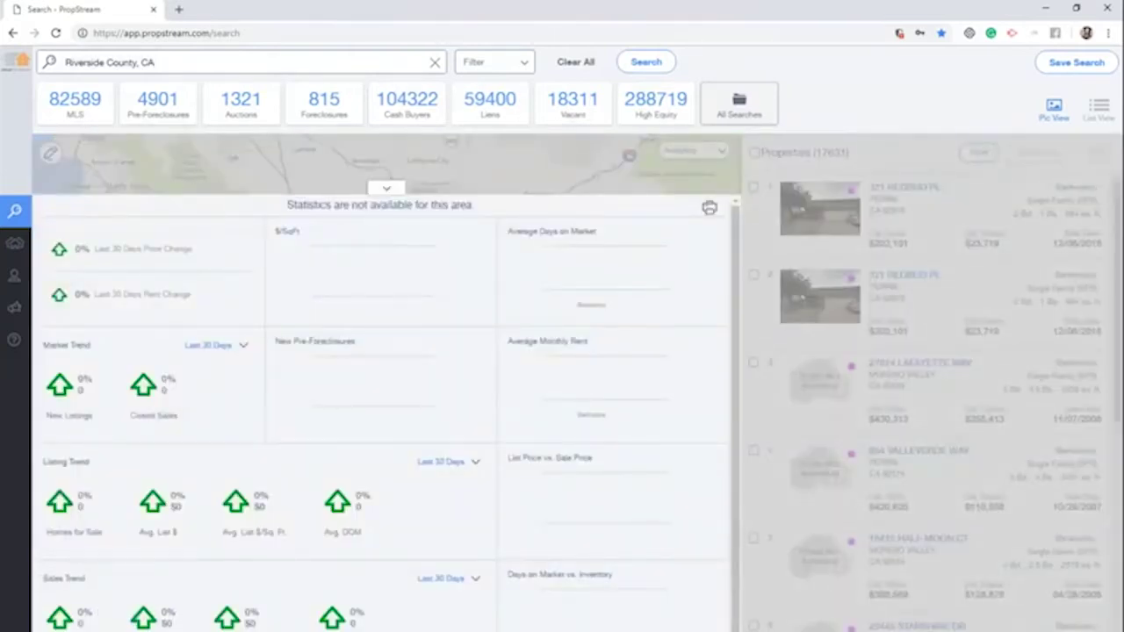
click(385, 189)
click(258, 55)
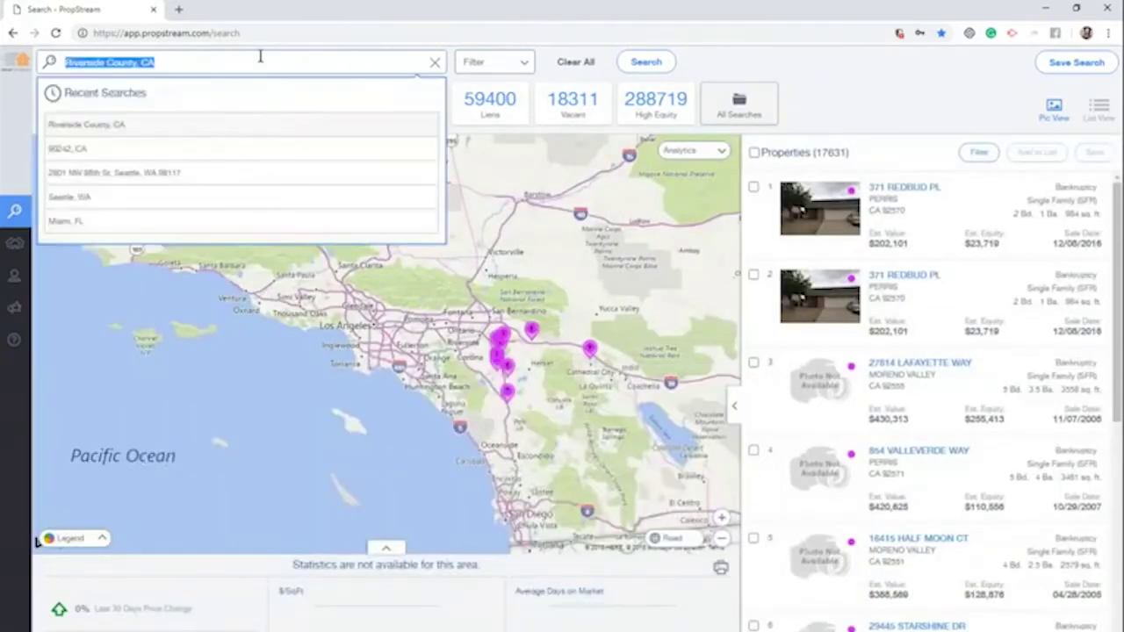
click(92, 221)
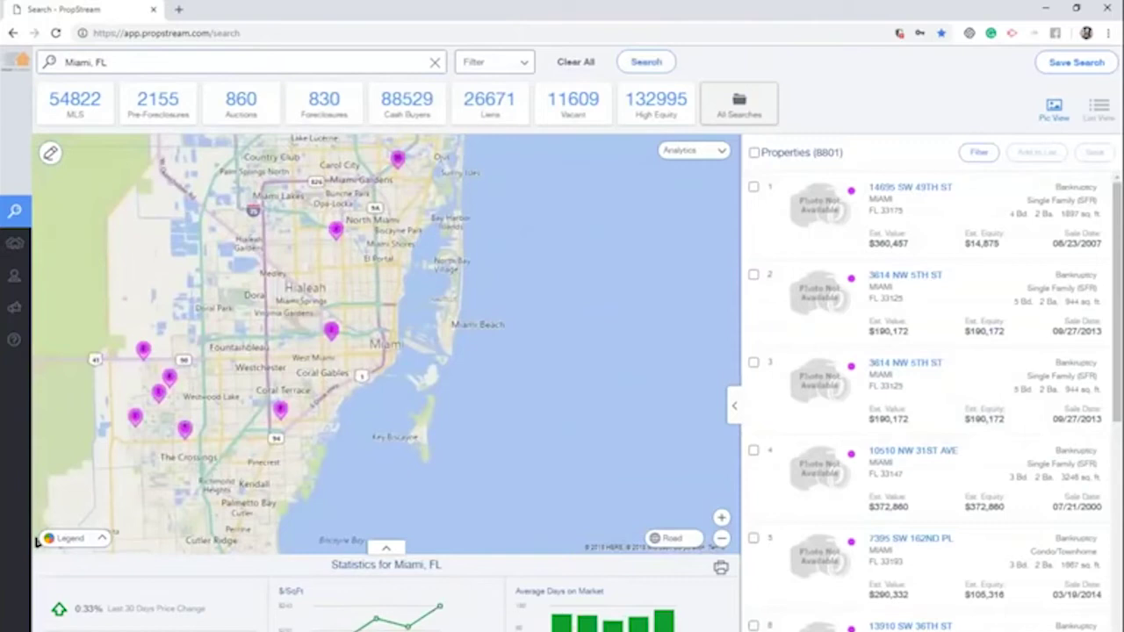
click(105, 564)
Review Miami's Last 30 Days Price Change, New Listings and Closed Sales figures
drag(208, 251, 110, 251)
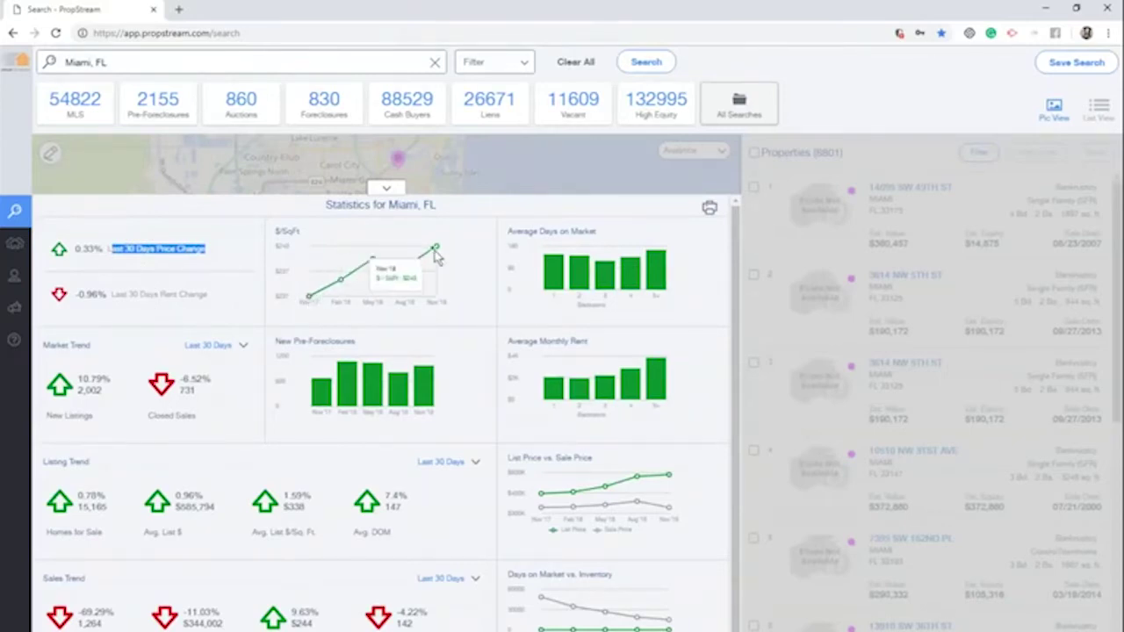
mouse_move(553, 266)
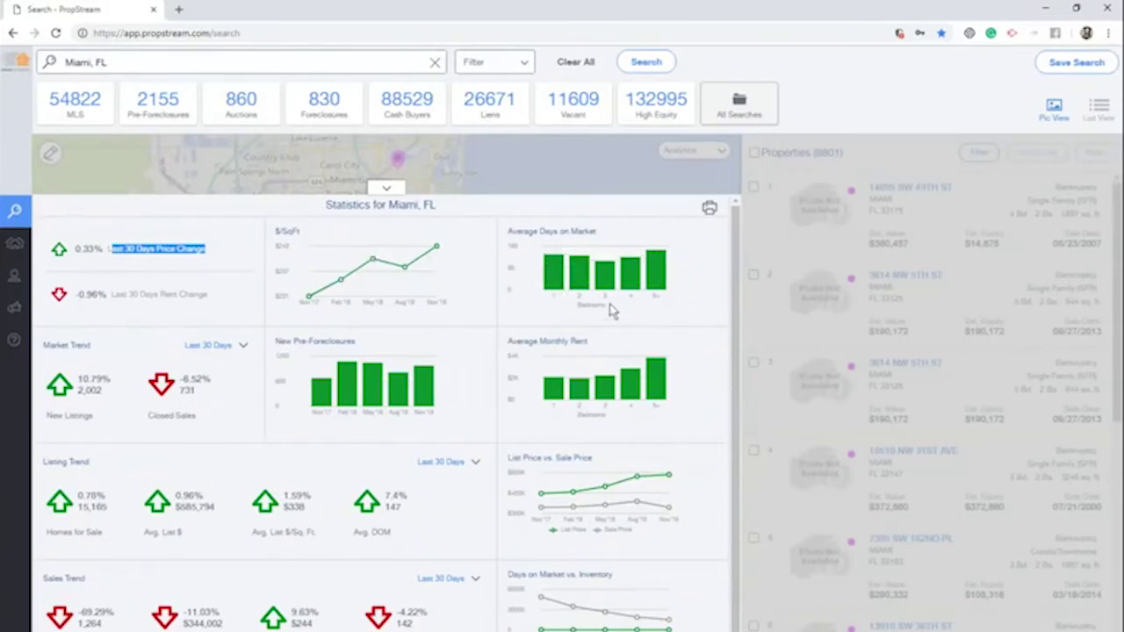
mouse_move(613, 296)
click(123, 420)
drag(123, 421, 79, 369)
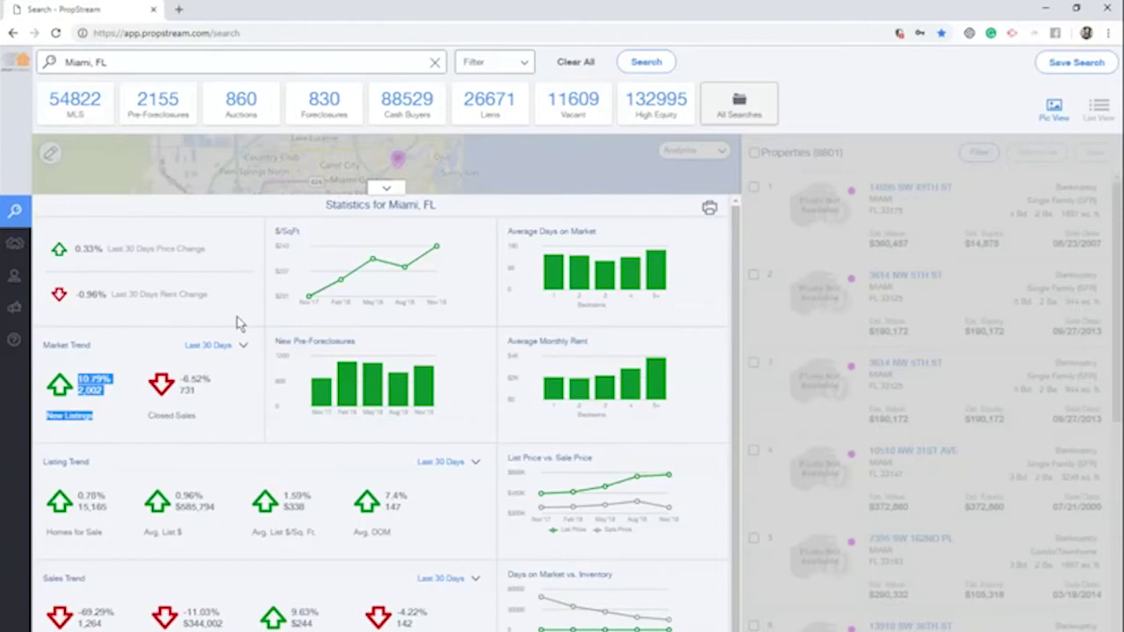
click(211, 407)
drag(204, 409, 168, 377)
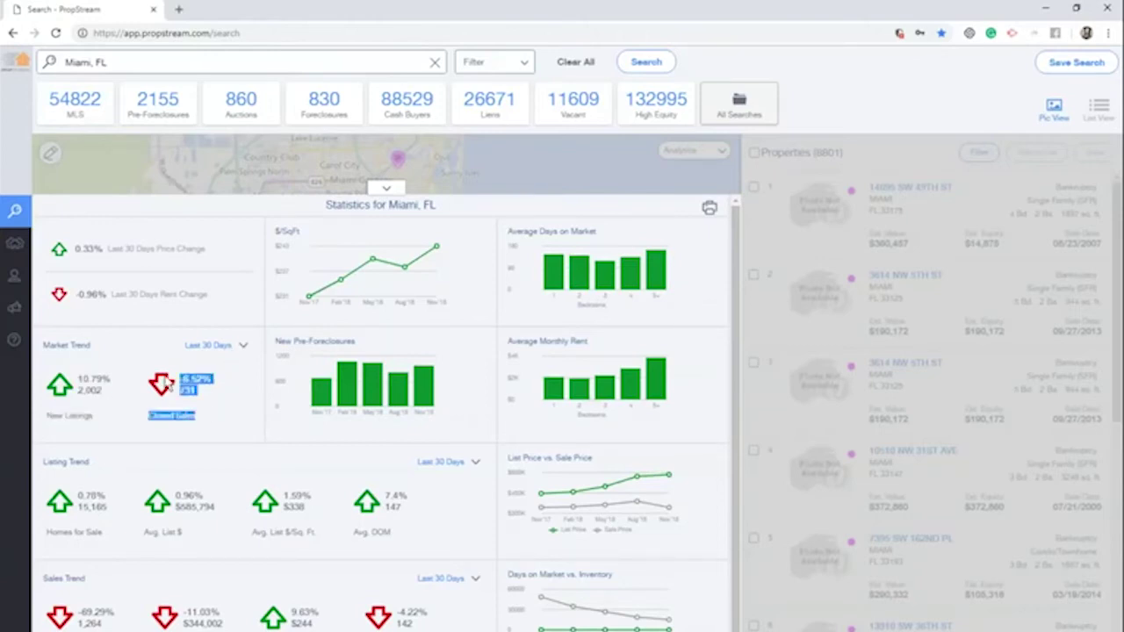
click(227, 348)
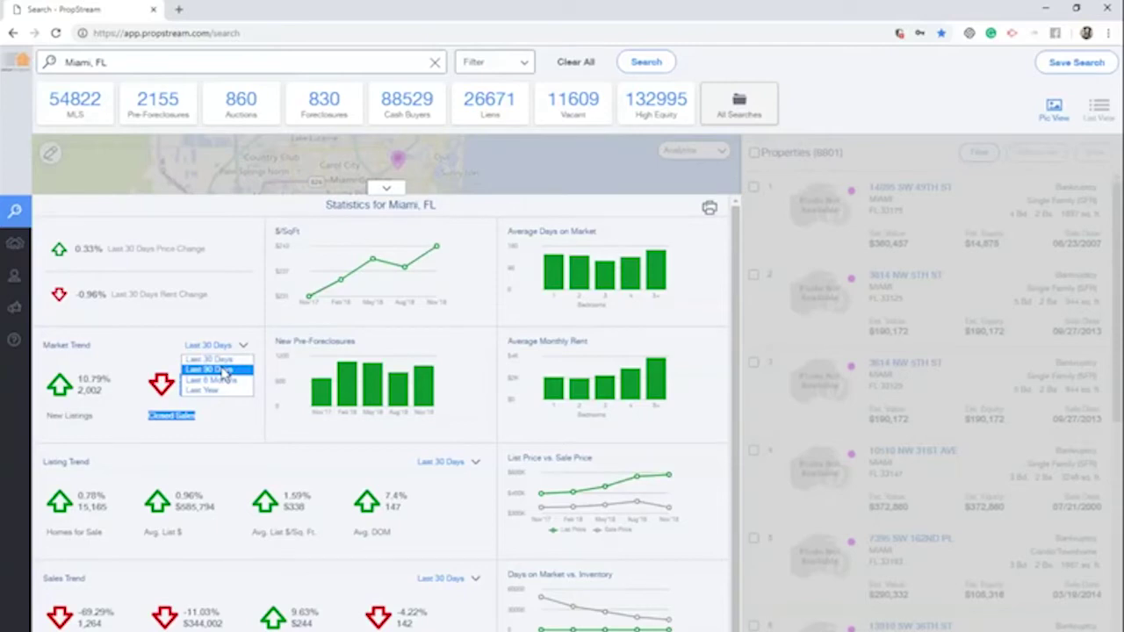
Set Market Trend to Last 90 Days: New Listings -42.77%, Closed Sales 8.23%
click(226, 373)
click(216, 345)
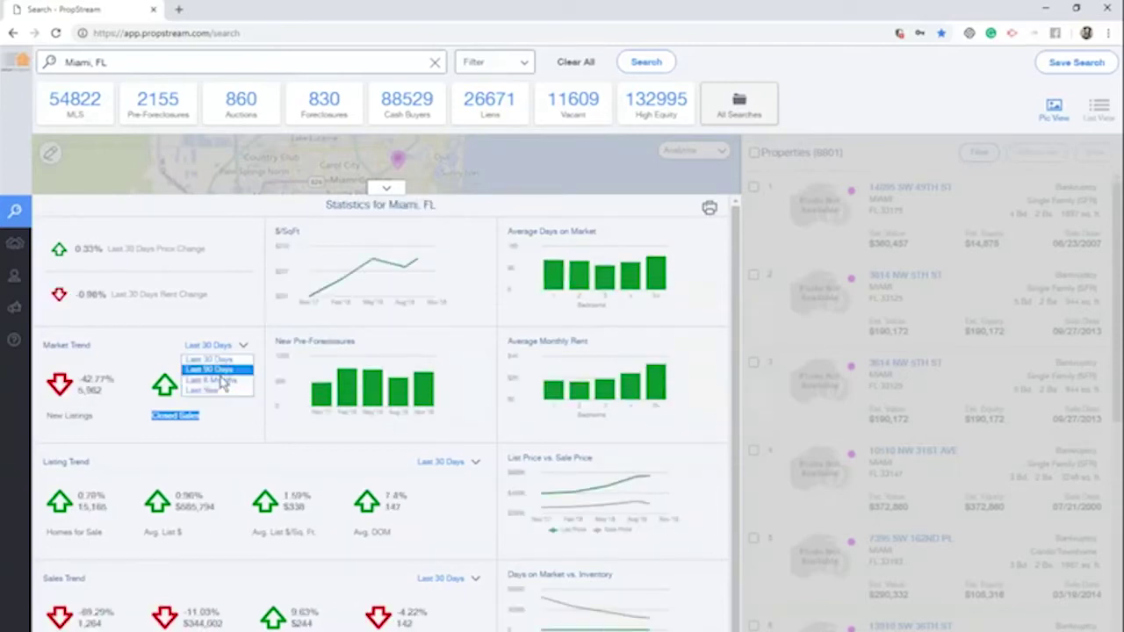
click(217, 370)
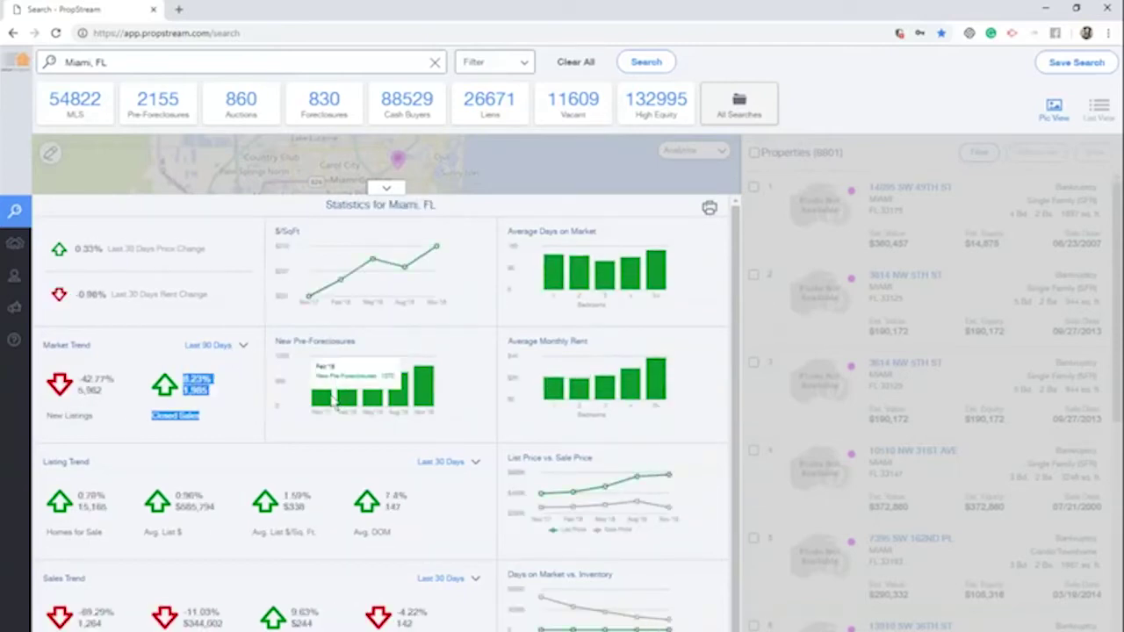
Check the Listing Trend time-range options, leaving them unchanged
mouse_move(431, 404)
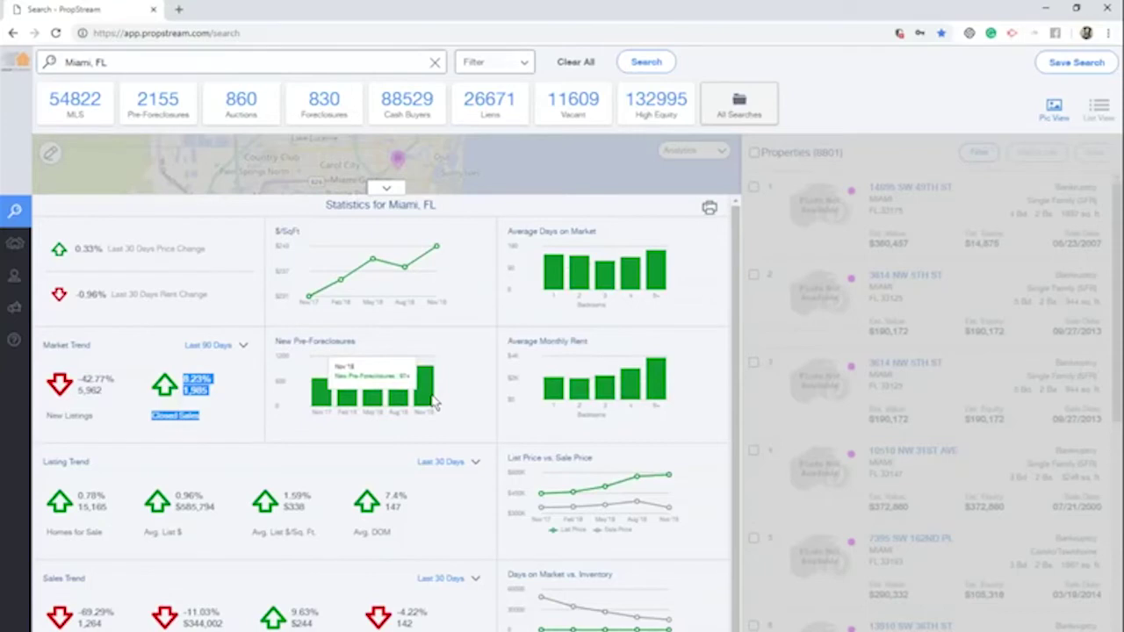
mouse_move(580, 401)
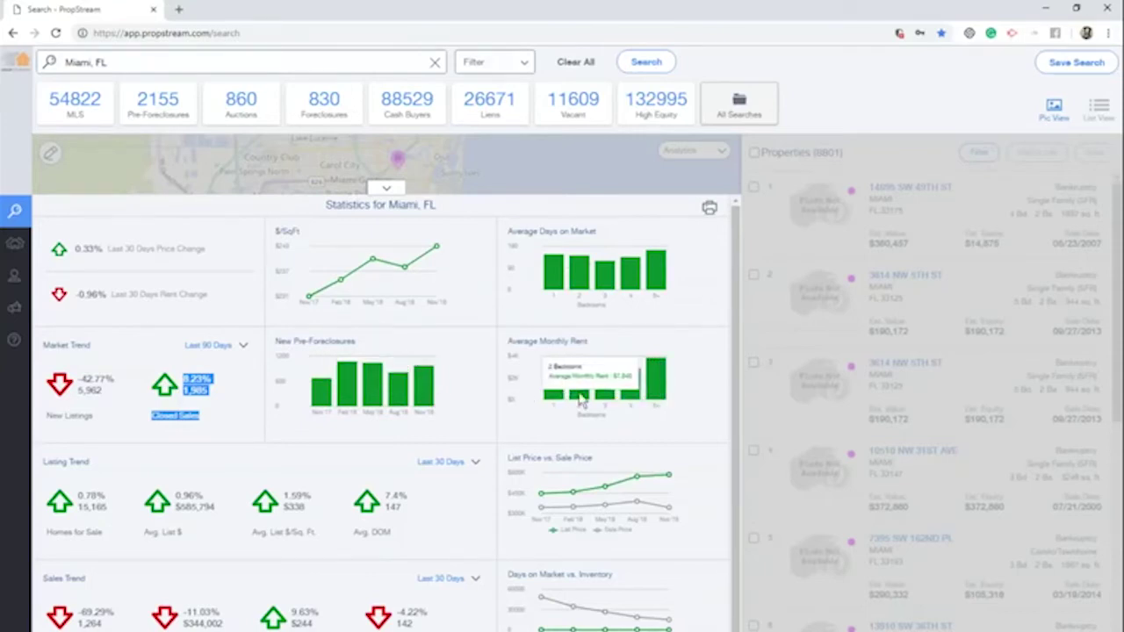
mouse_move(615, 397)
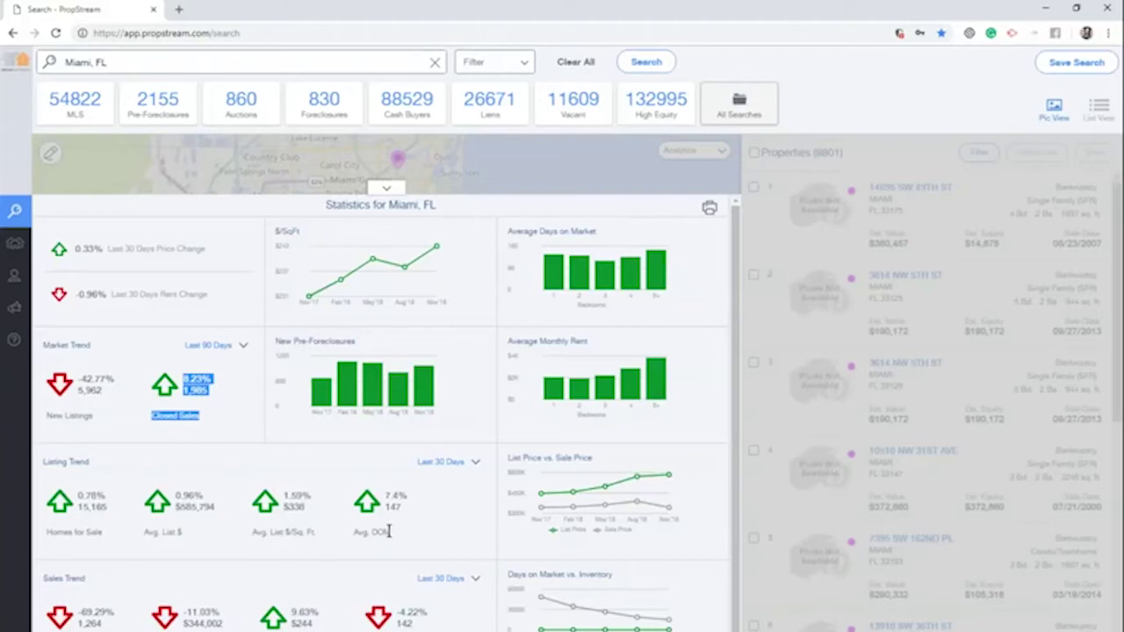
click(443, 463)
click(466, 539)
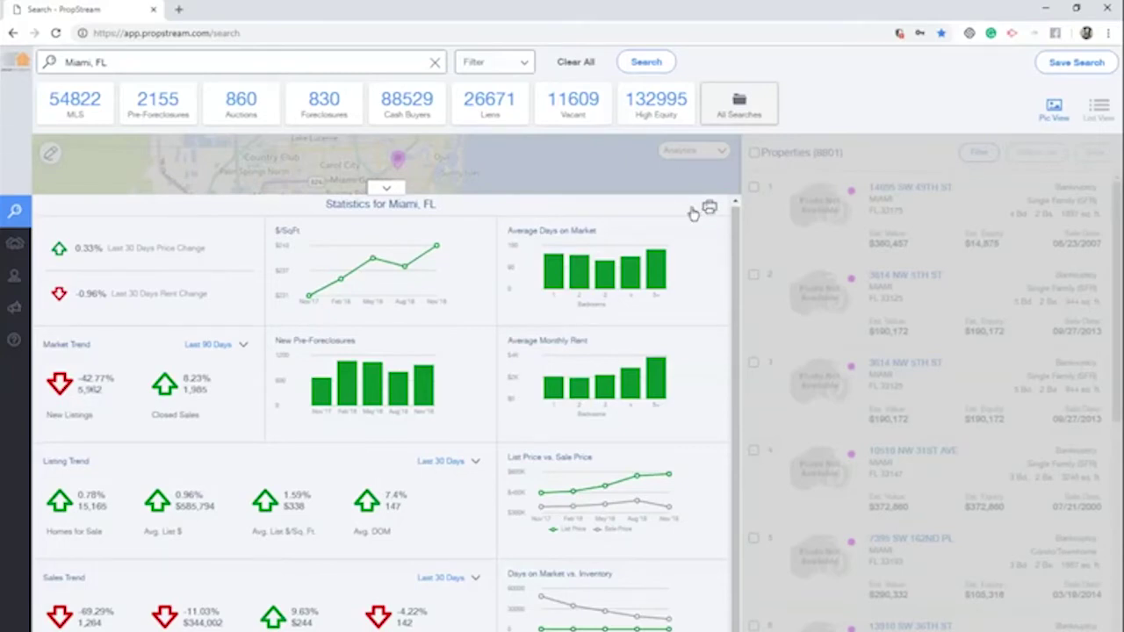
Print the Miami statistics to area_statistics_20181109_141442.pdf, review it, then close the PDF tab
click(707, 211)
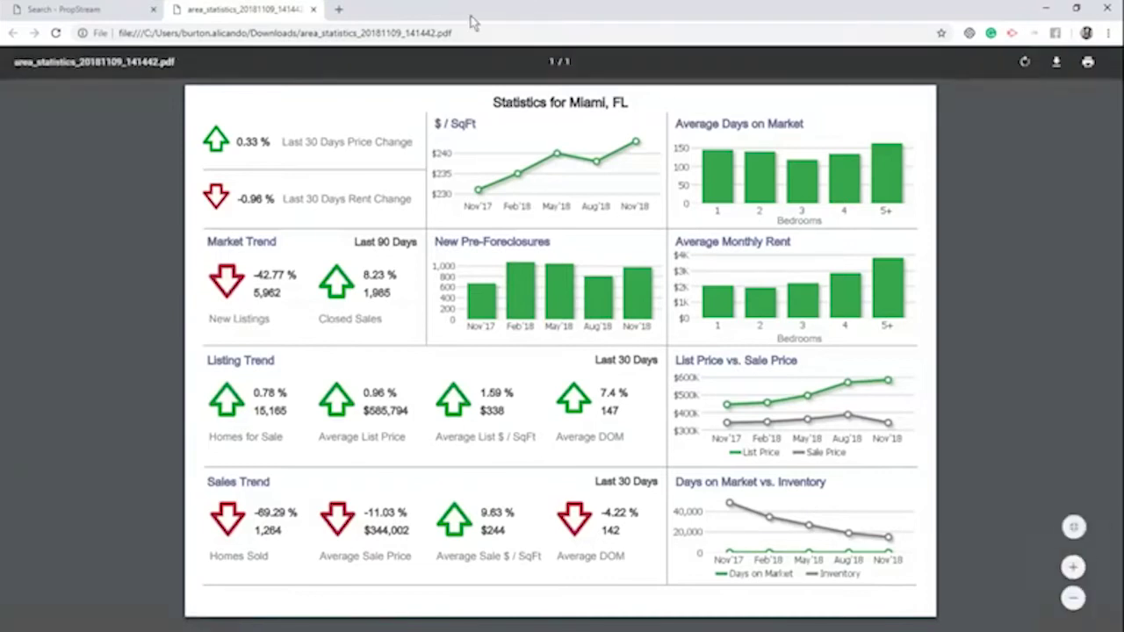
click(313, 9)
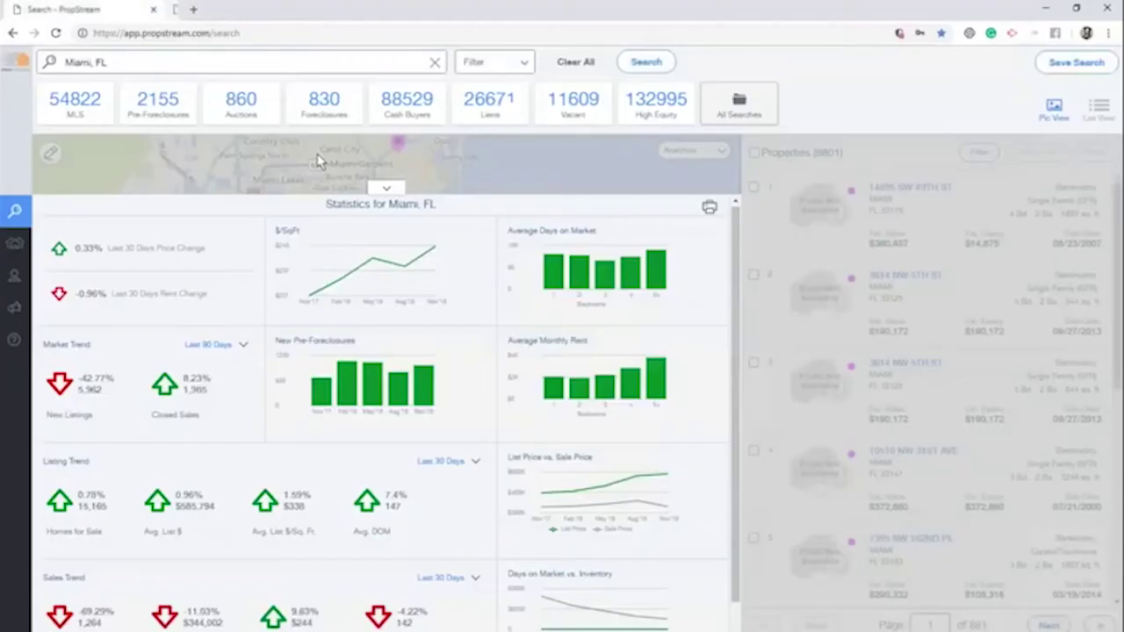
Overlay an Est. Value heatmap on the Miami map and lower the colour scale's minimum
click(385, 187)
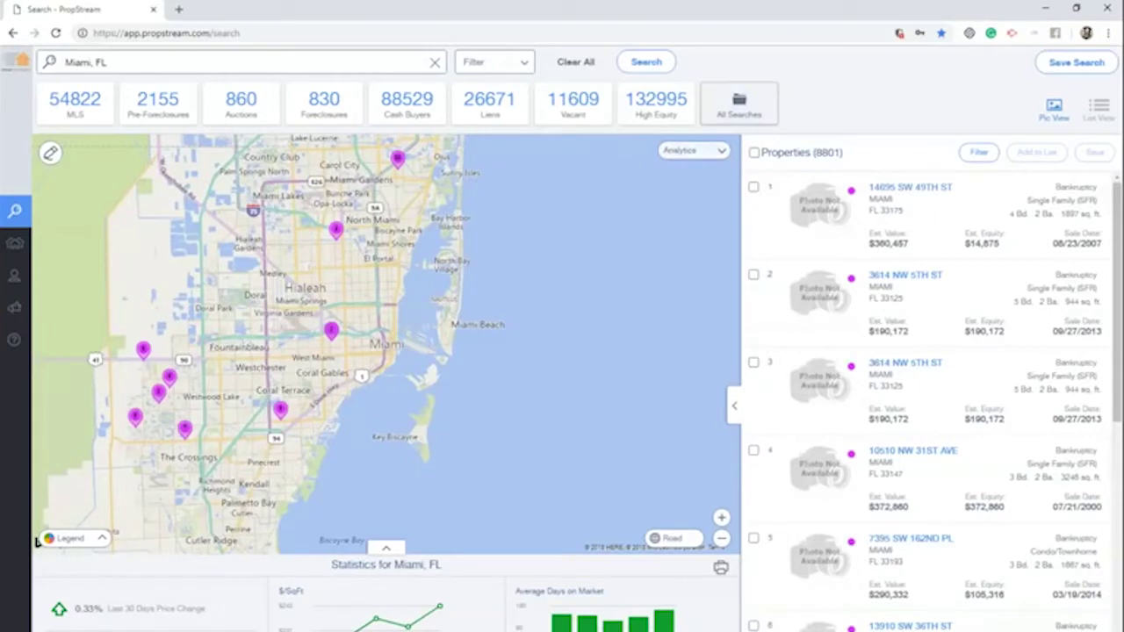
click(700, 153)
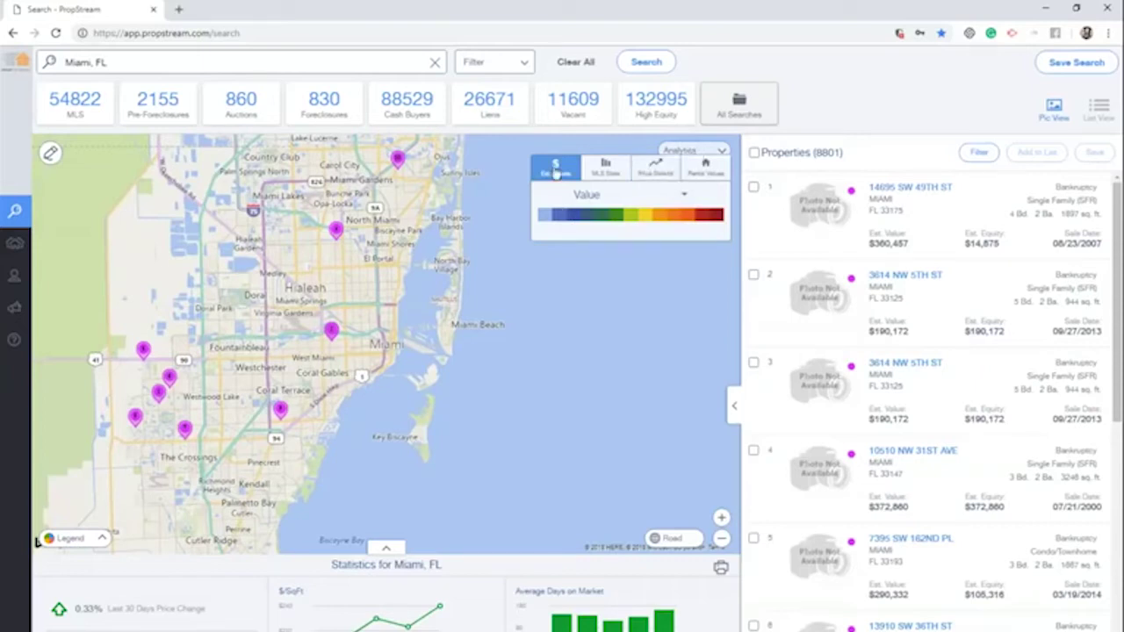
click(590, 202)
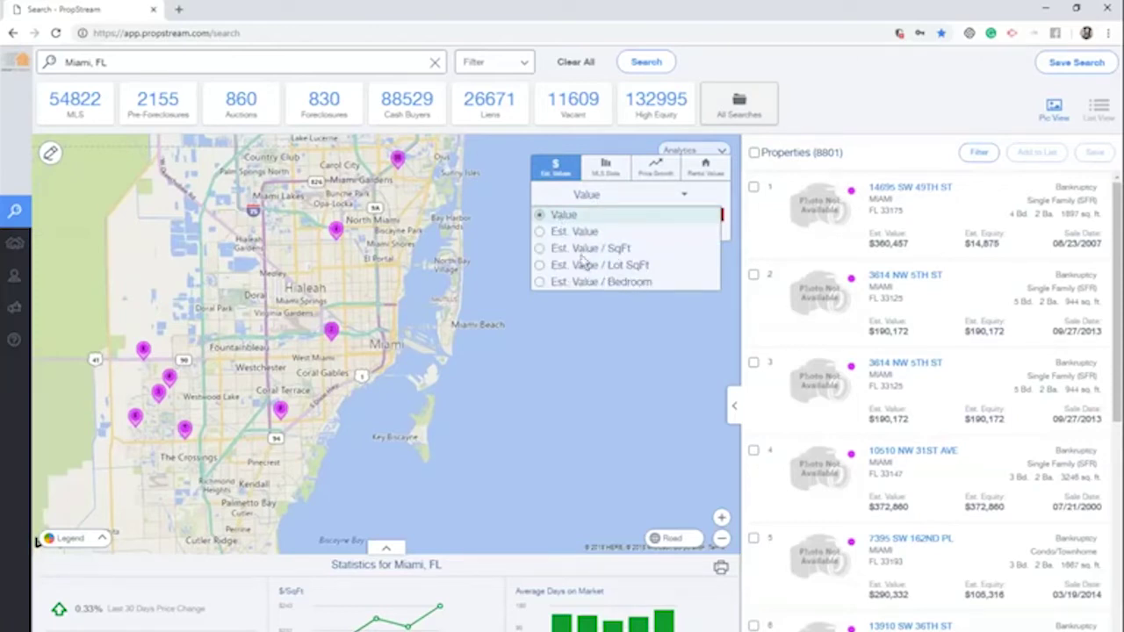
click(582, 234)
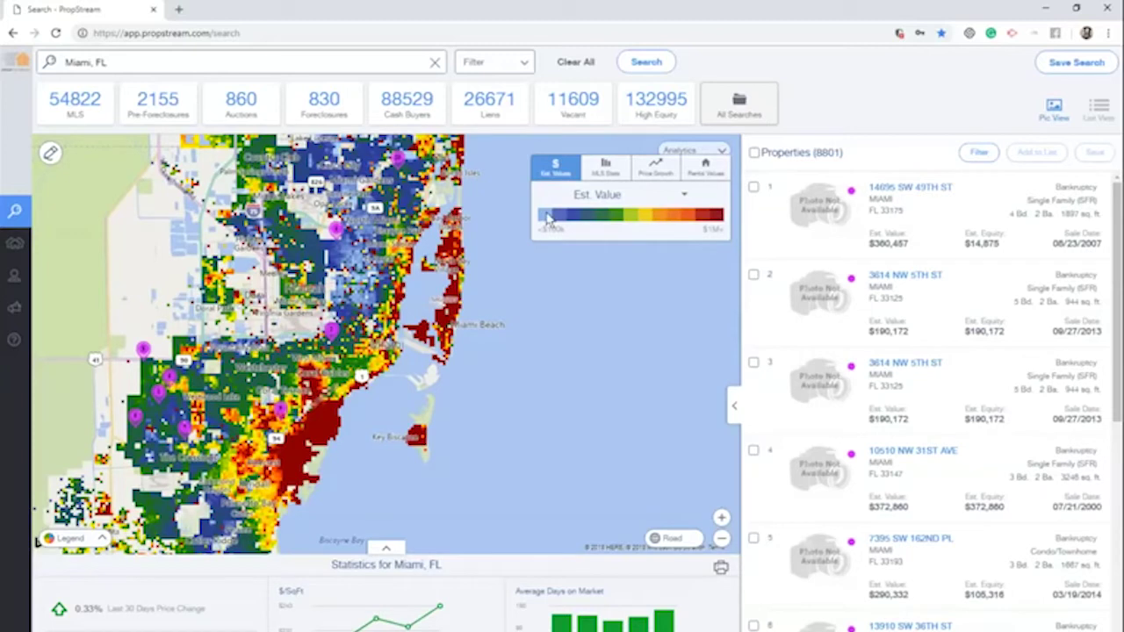
drag(547, 217, 558, 221)
Show an MLS Listing Price heatmap, then switch the analytics overlay to Price Growth
click(611, 177)
click(596, 196)
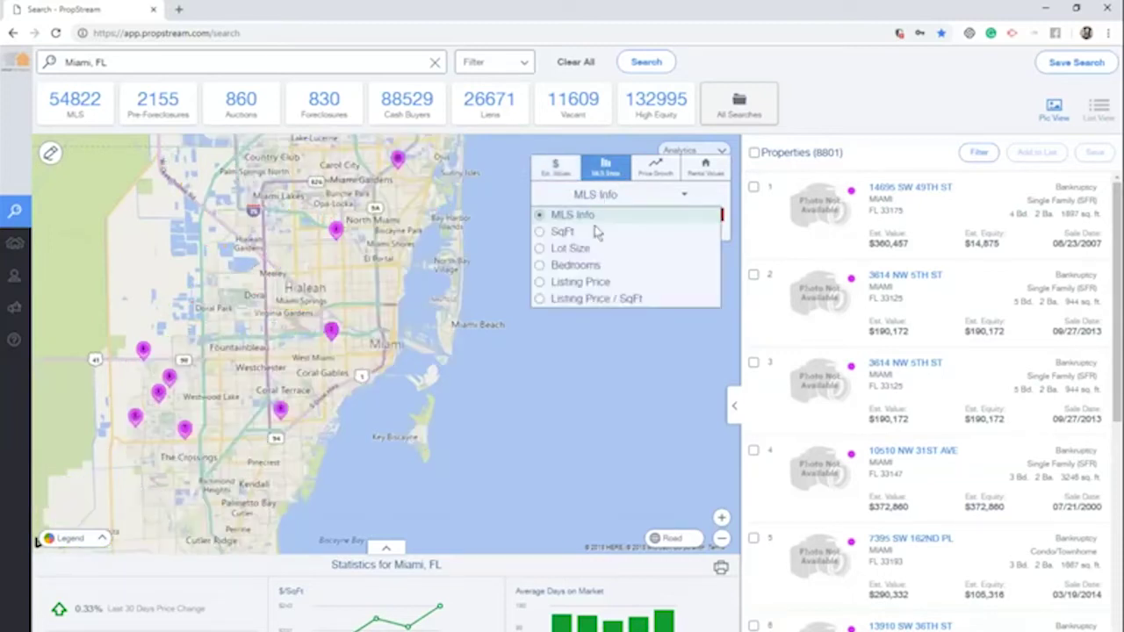
click(597, 282)
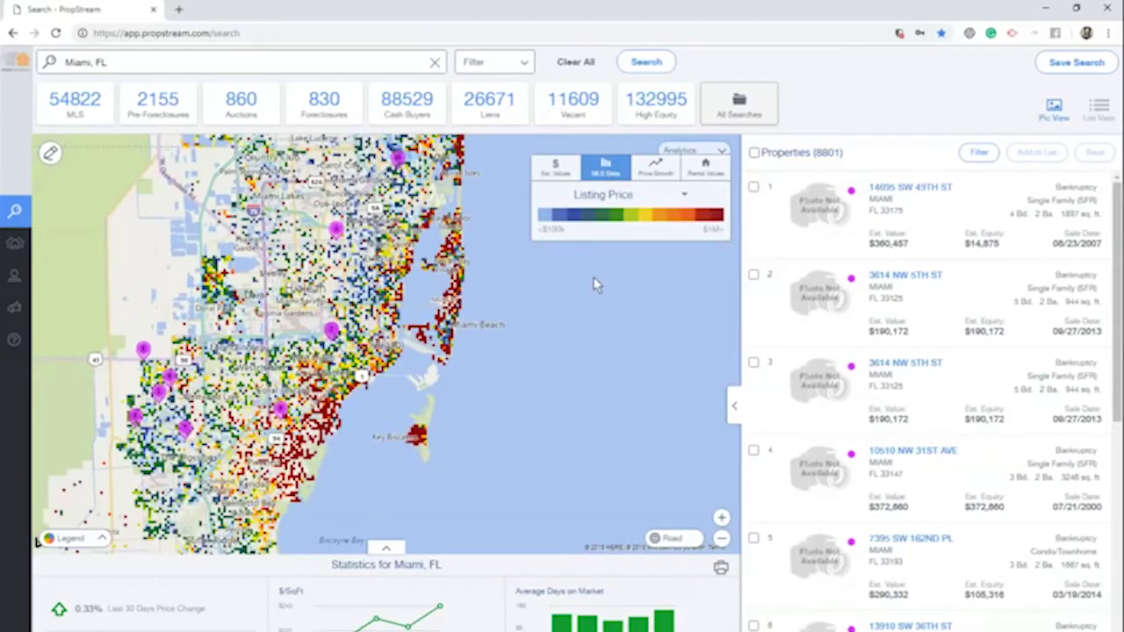
click(657, 166)
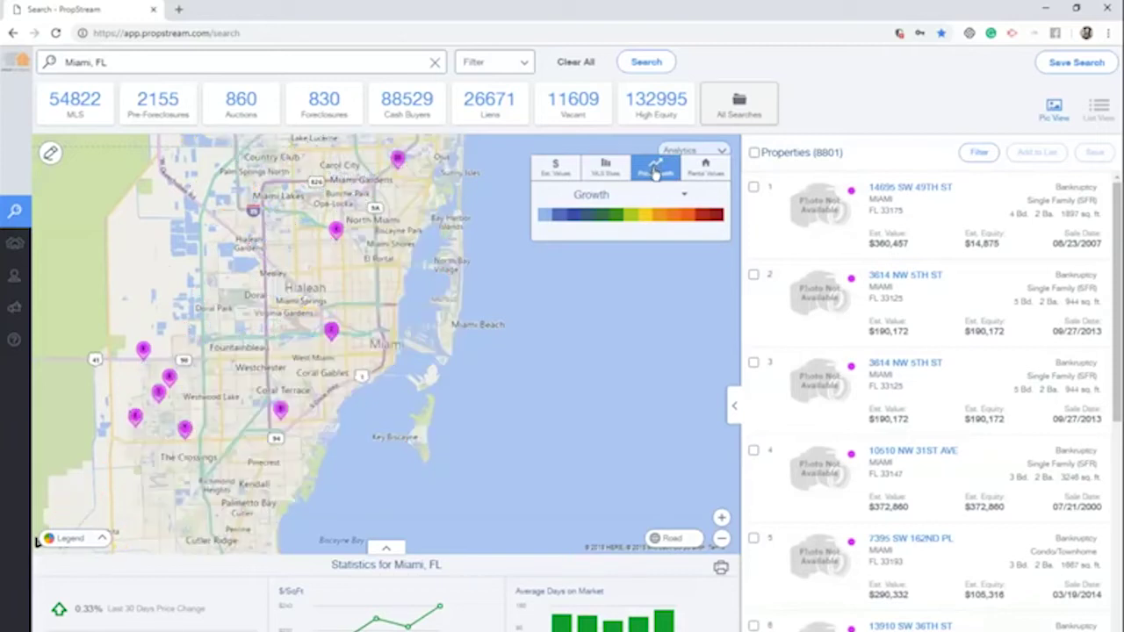
Color the price-growth map by 6 Month Growth, then by 1 Year Growth
click(636, 197)
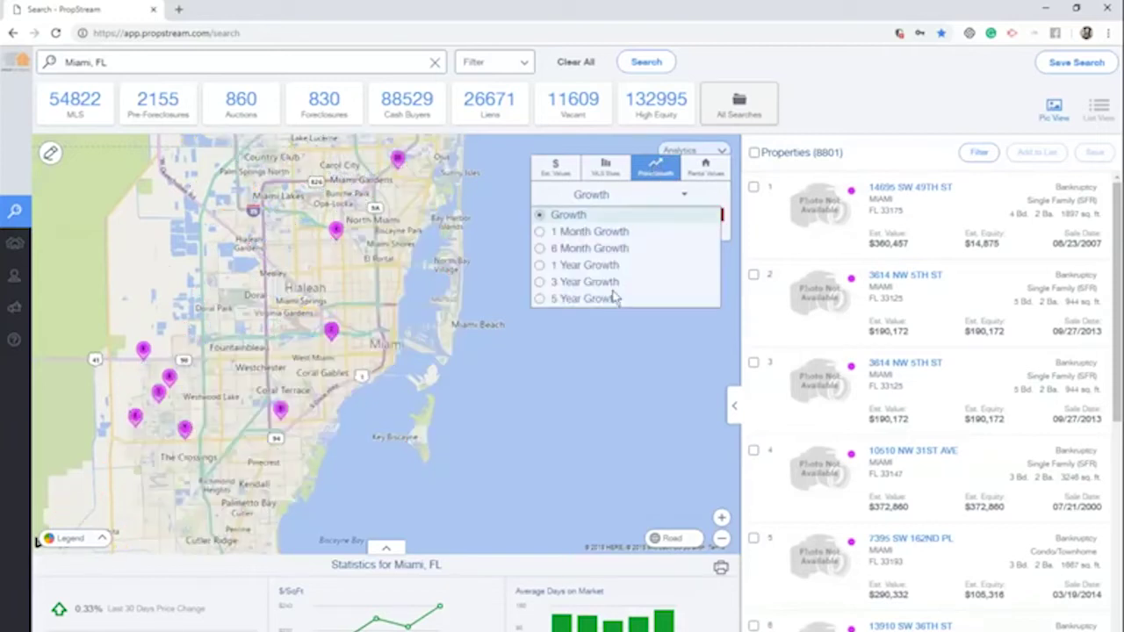
click(602, 248)
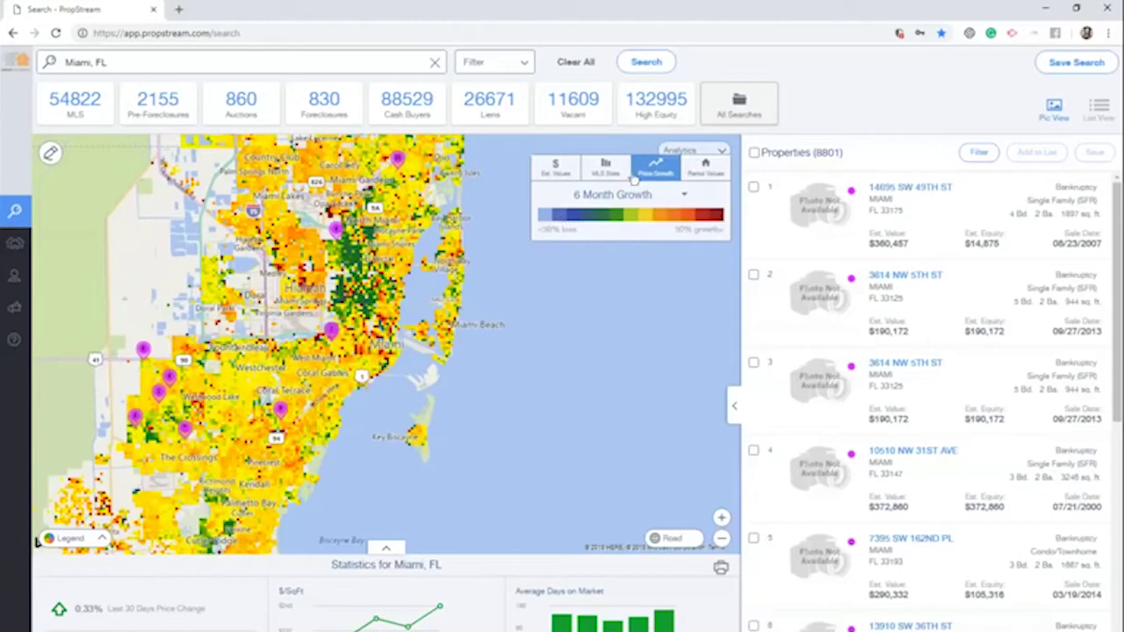
click(661, 197)
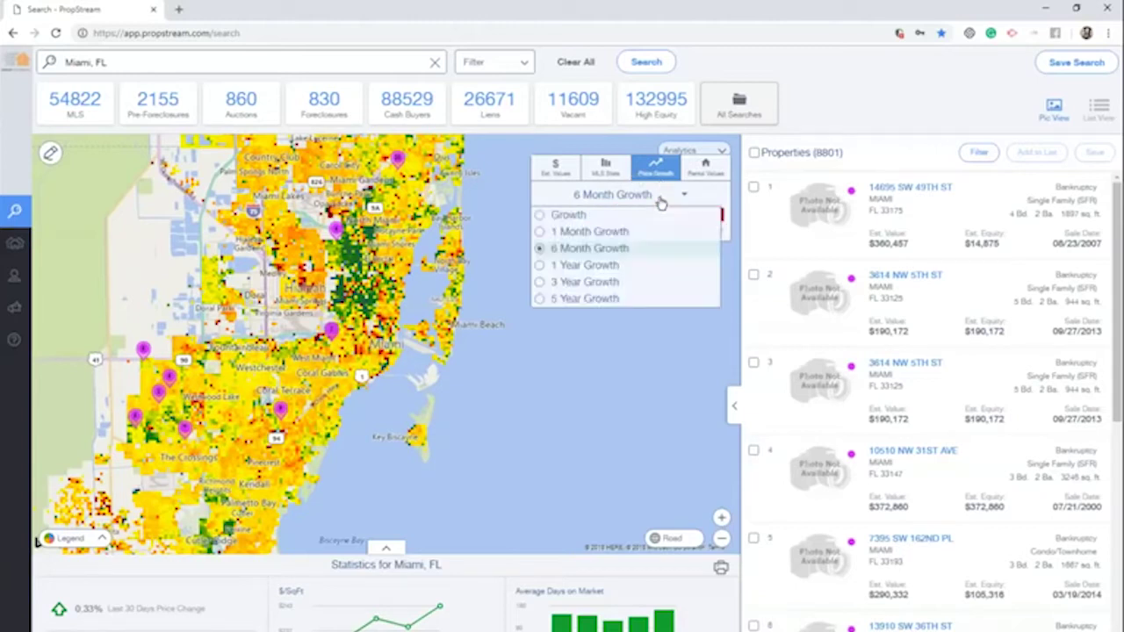
click(614, 266)
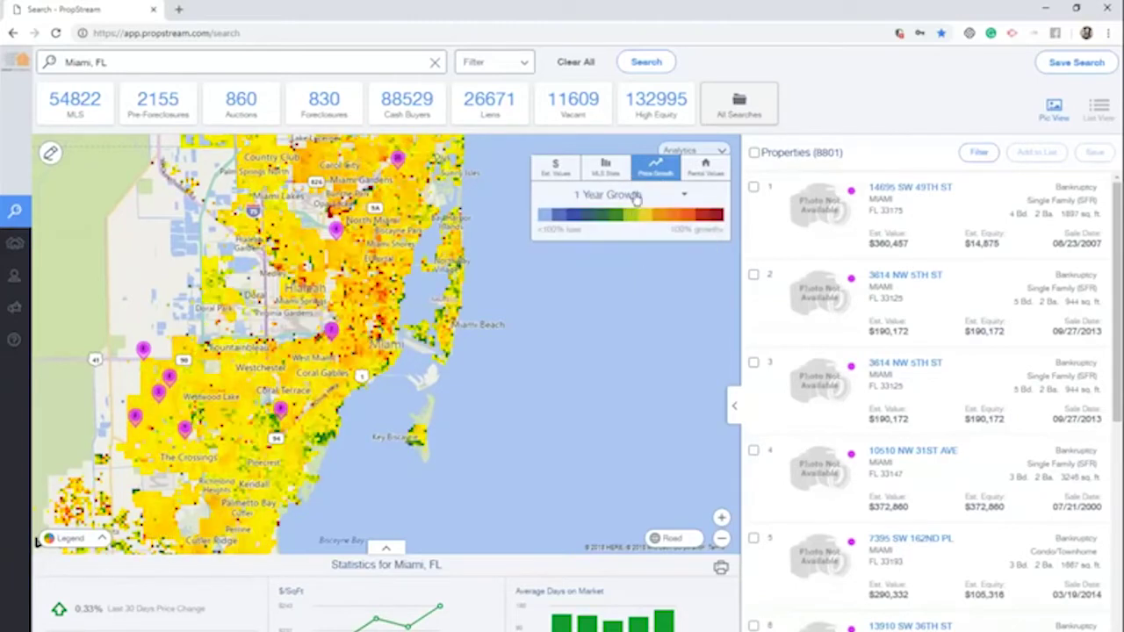
Recolor the map by 3 Year Growth, then switch to the Rental Values overlay
click(634, 195)
click(632, 283)
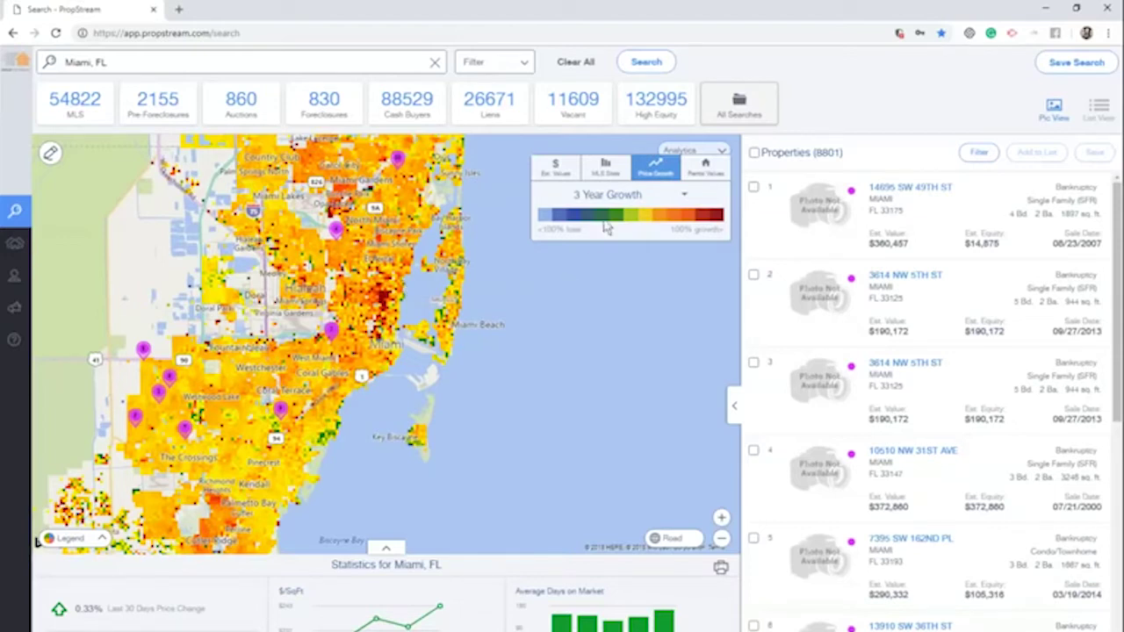
click(628, 200)
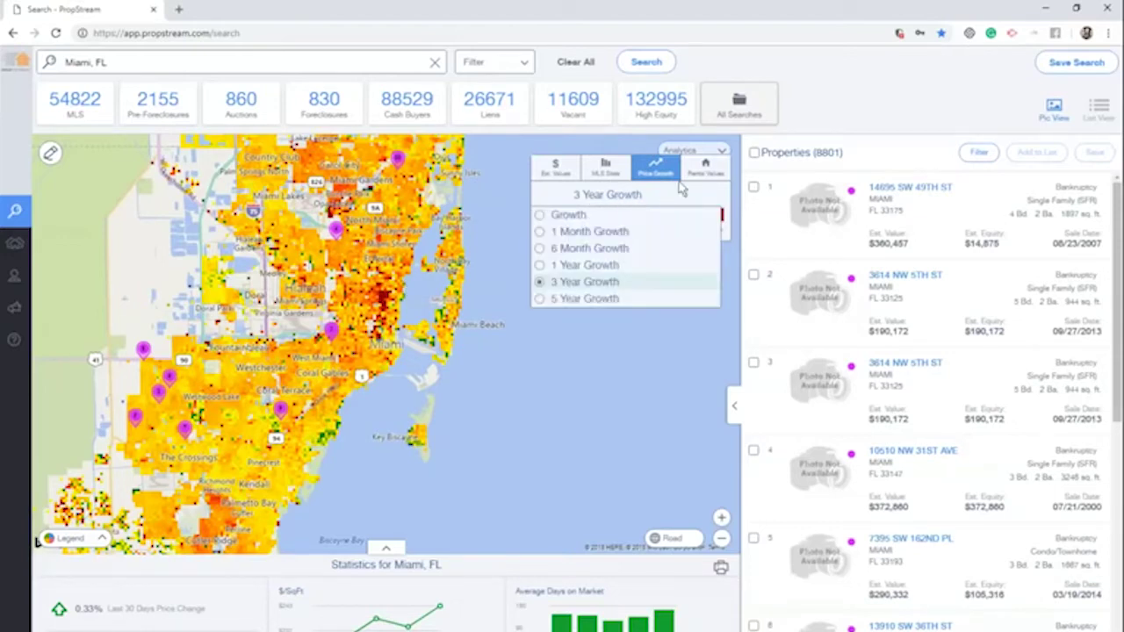
click(703, 172)
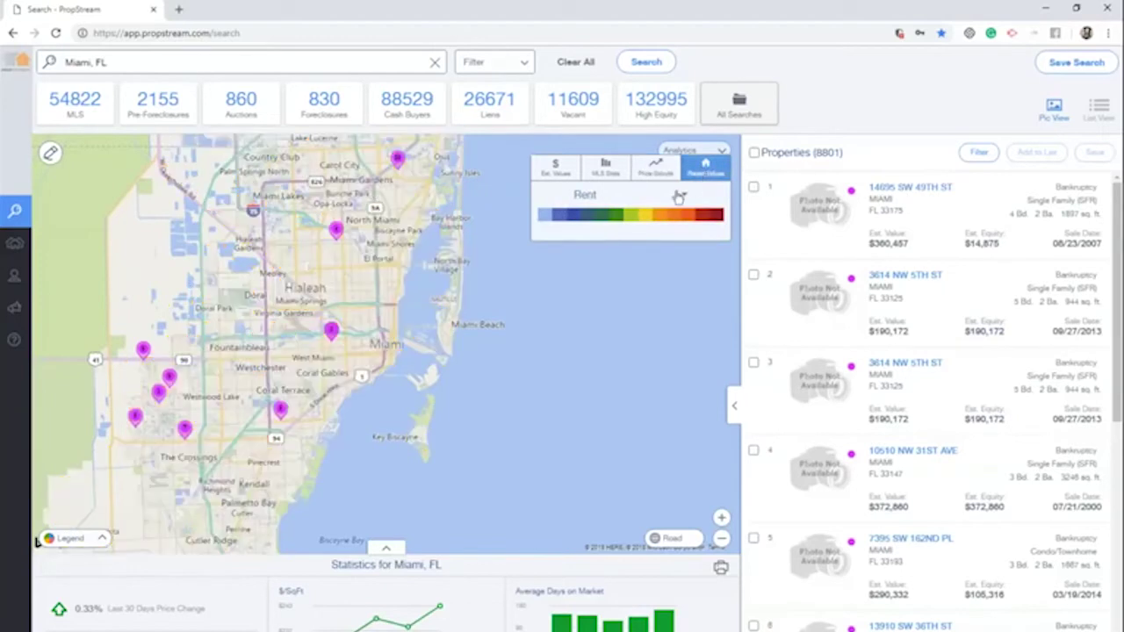
Color the map by Rent Price, then return to Price Growth set to 1 Year Growth
click(672, 196)
click(590, 233)
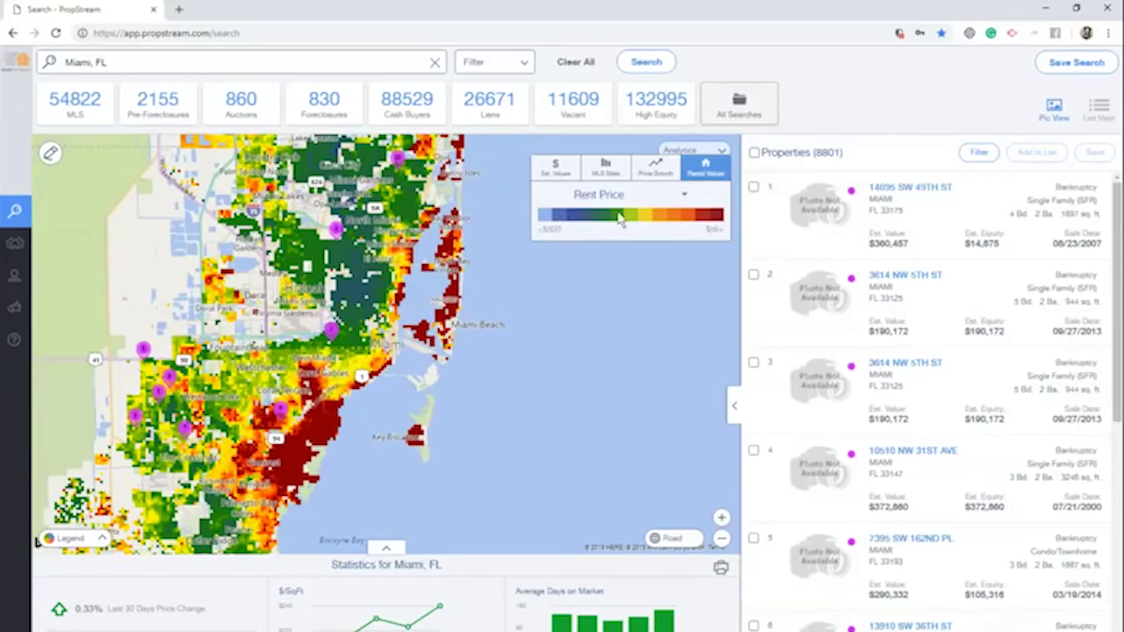
click(653, 176)
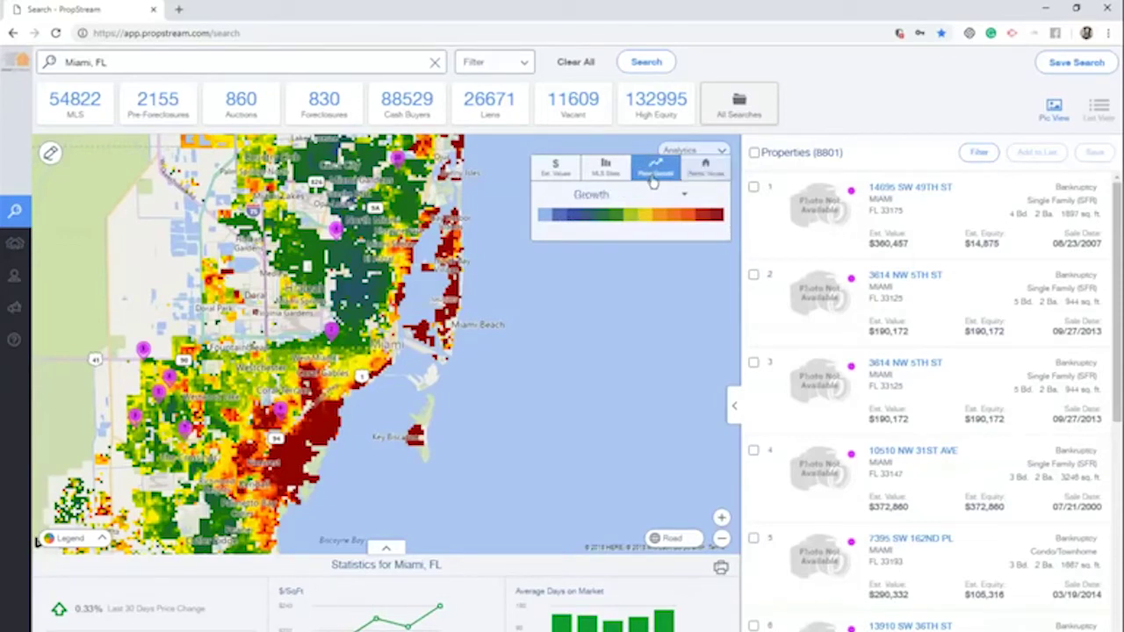
click(620, 195)
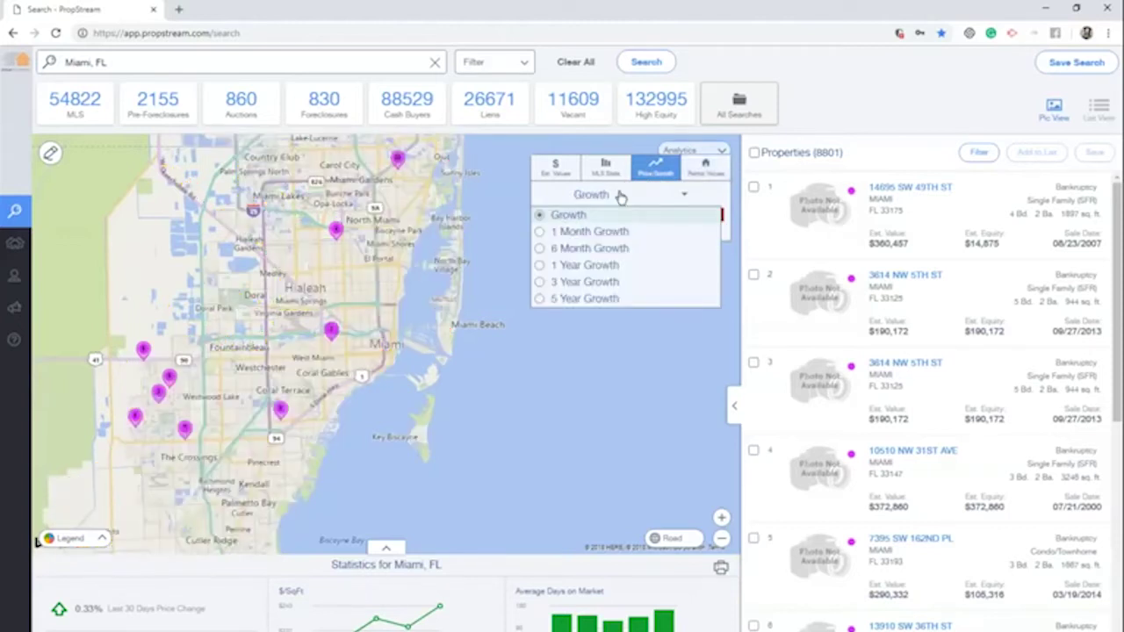
click(614, 267)
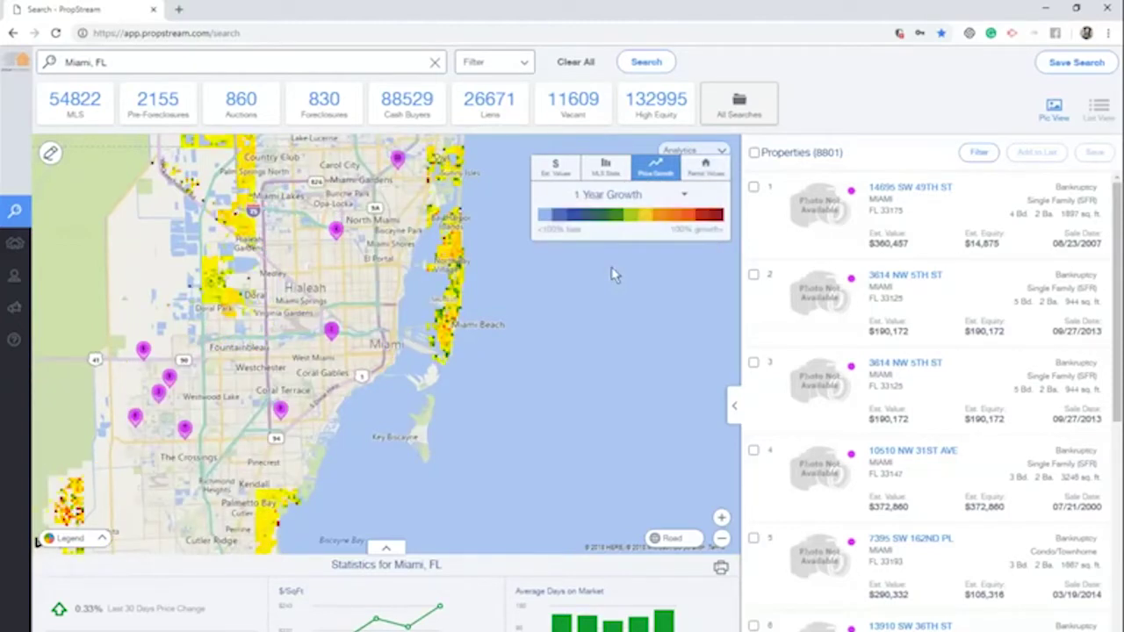
Draw a rectangular search area over central Miami and search it, narrowing results to 793 properties
click(51, 155)
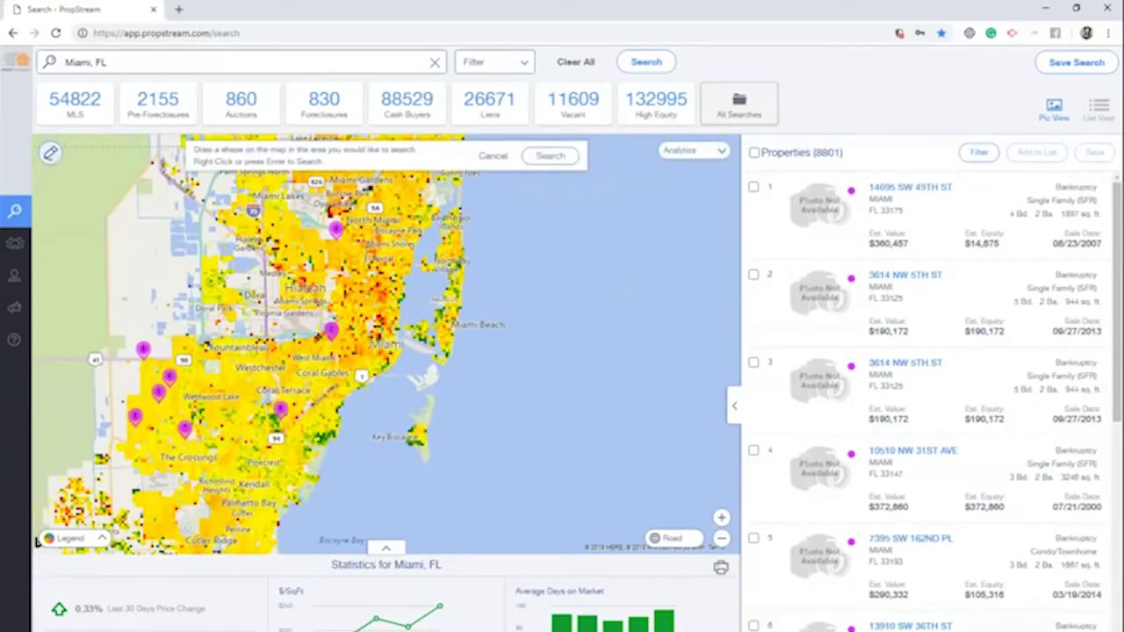
click(357, 225)
click(358, 355)
click(398, 354)
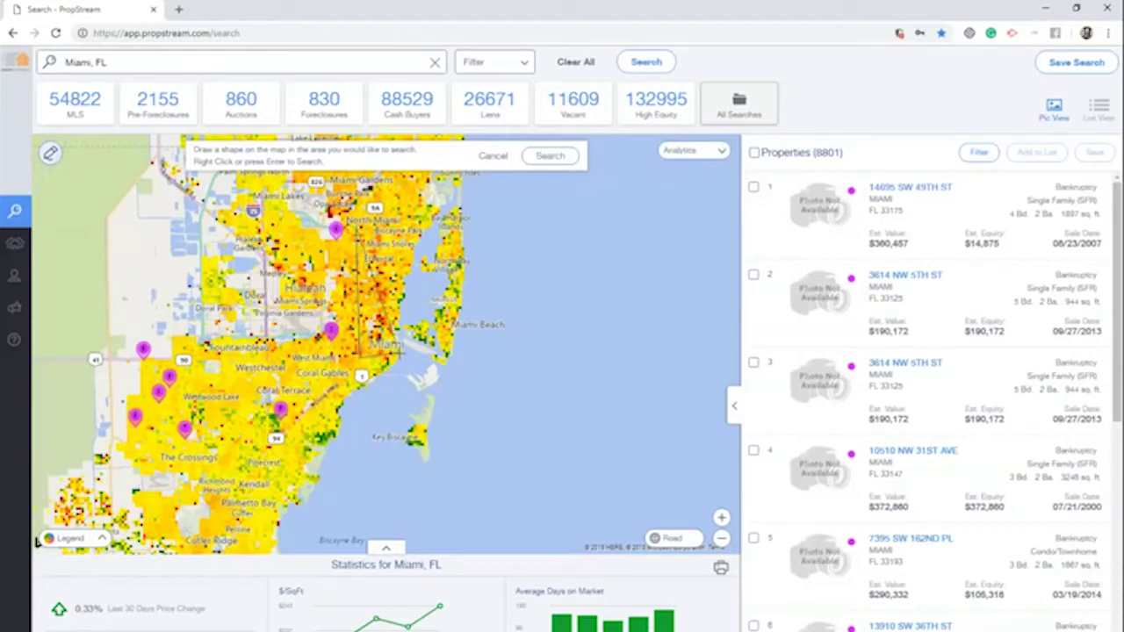
click(357, 226)
drag(377, 290, 398, 225)
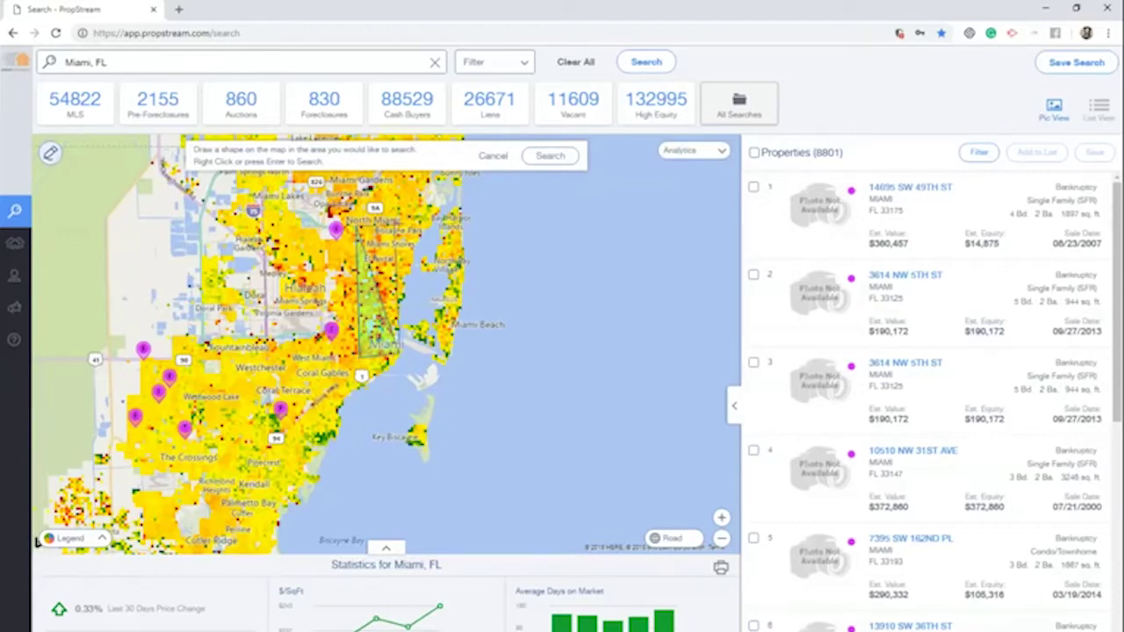
click(553, 156)
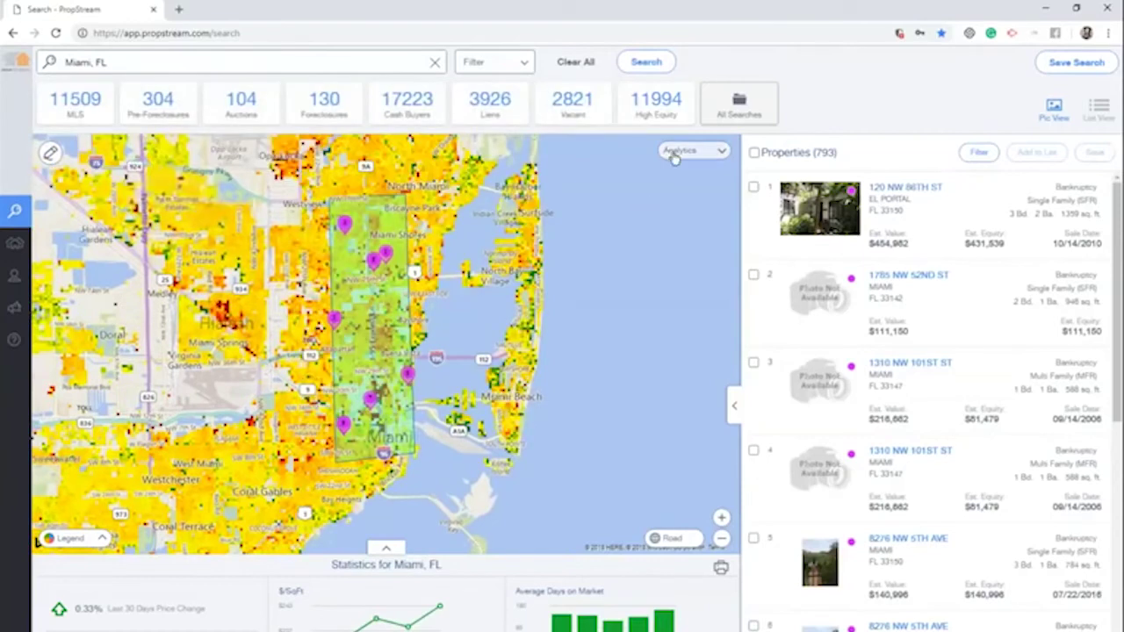
click(672, 538)
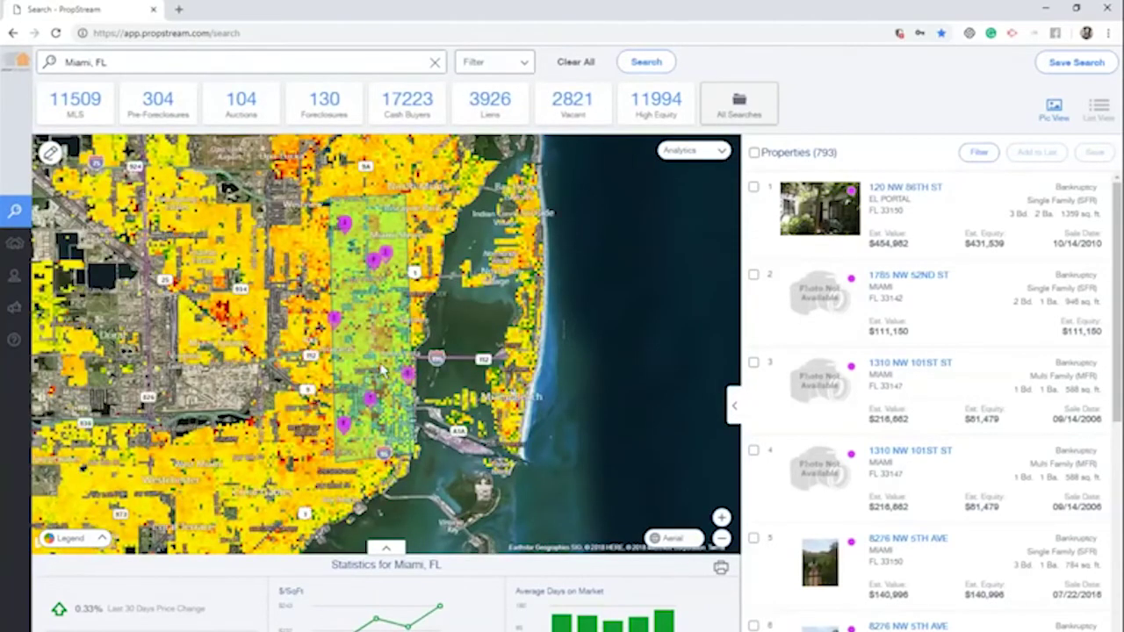
scroll(380, 291, up, 1)
scroll(380, 291, up, 3)
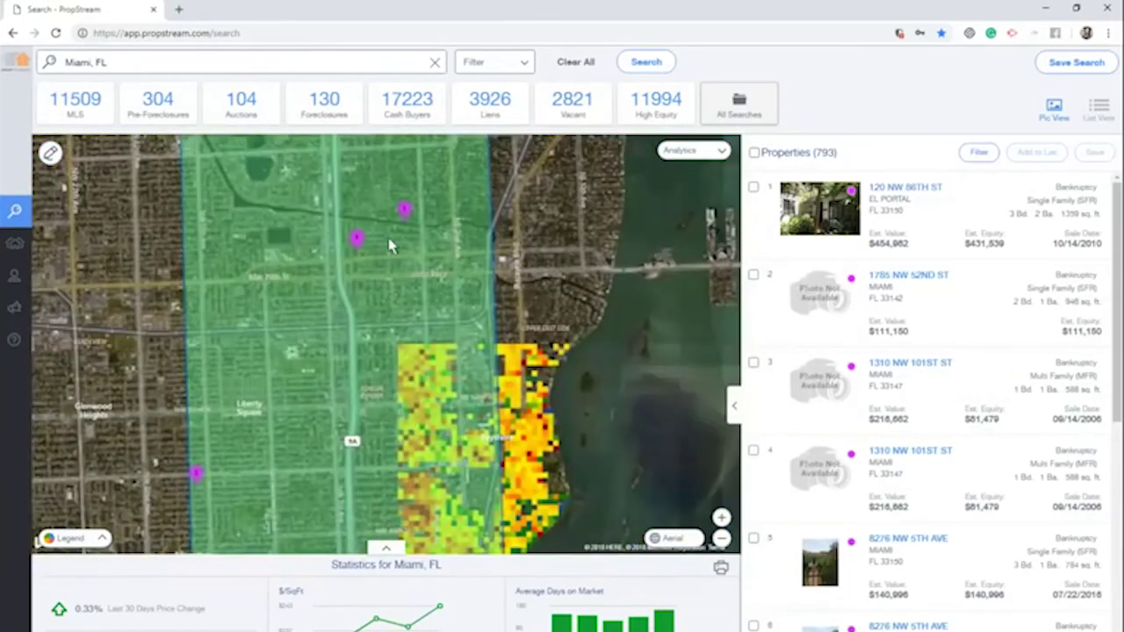
scroll(392, 244, up, 1)
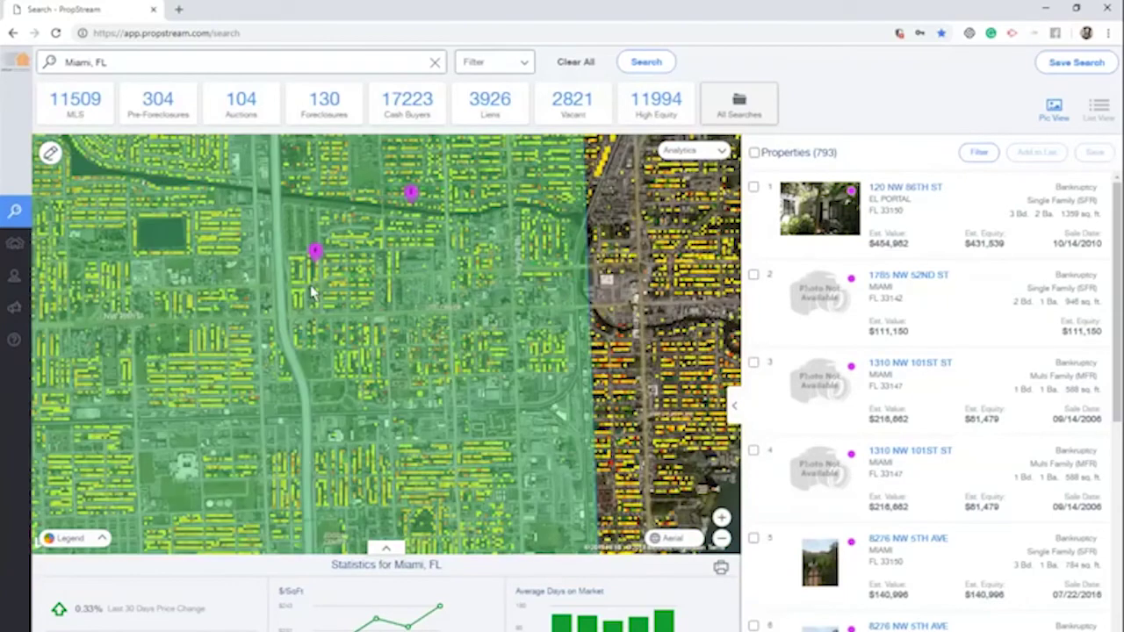
scroll(309, 277, up, 2)
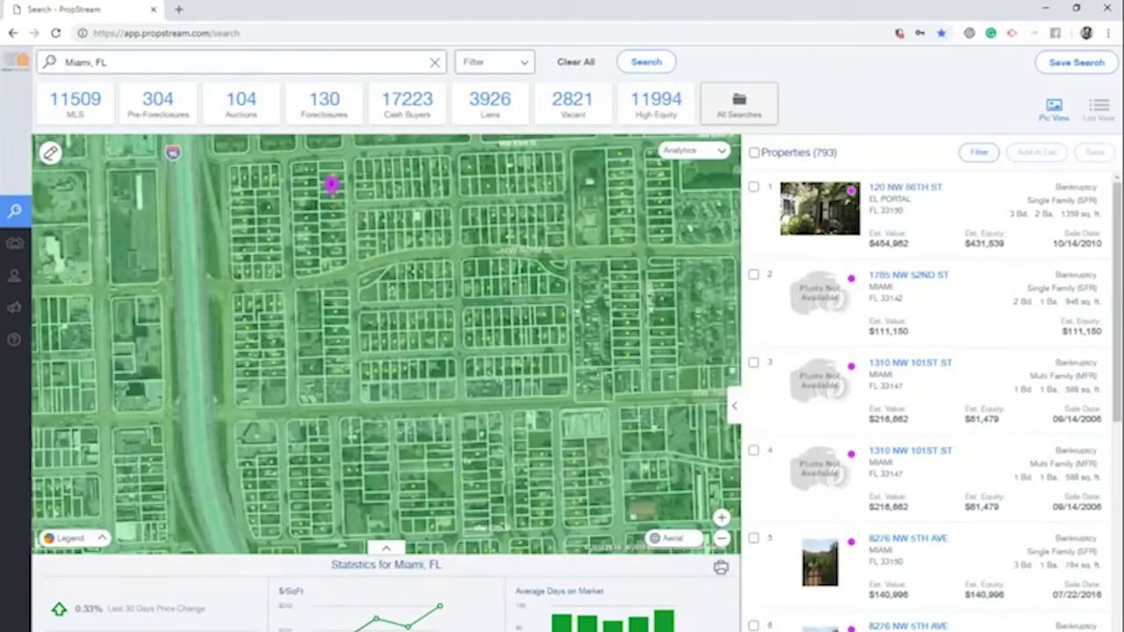
scroll(338, 206, up, 2)
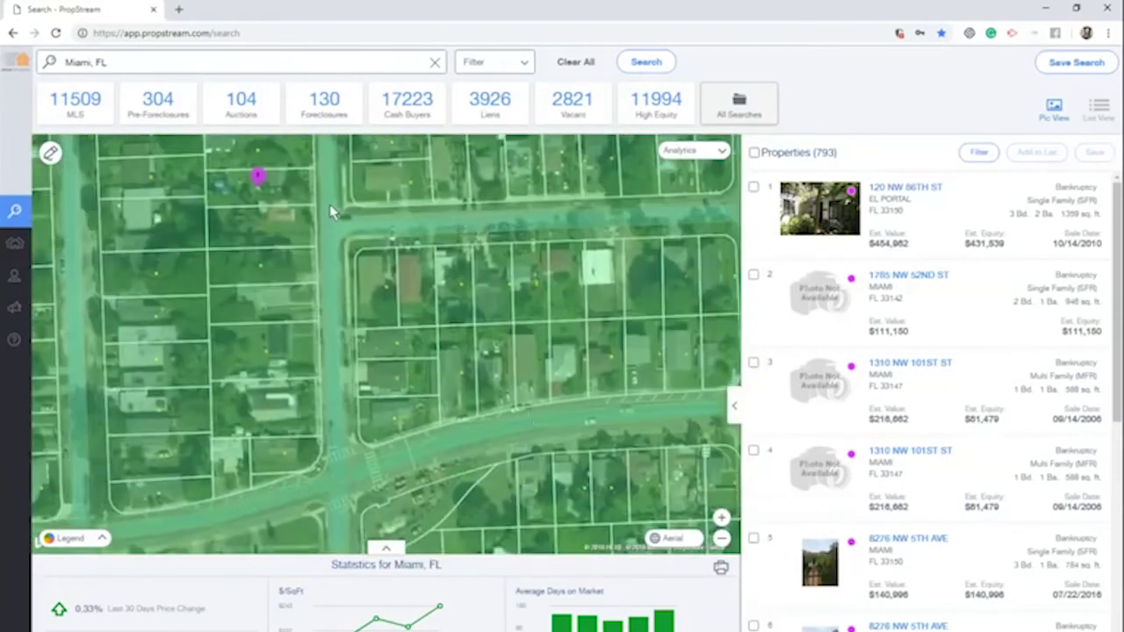
drag(333, 208, 333, 219)
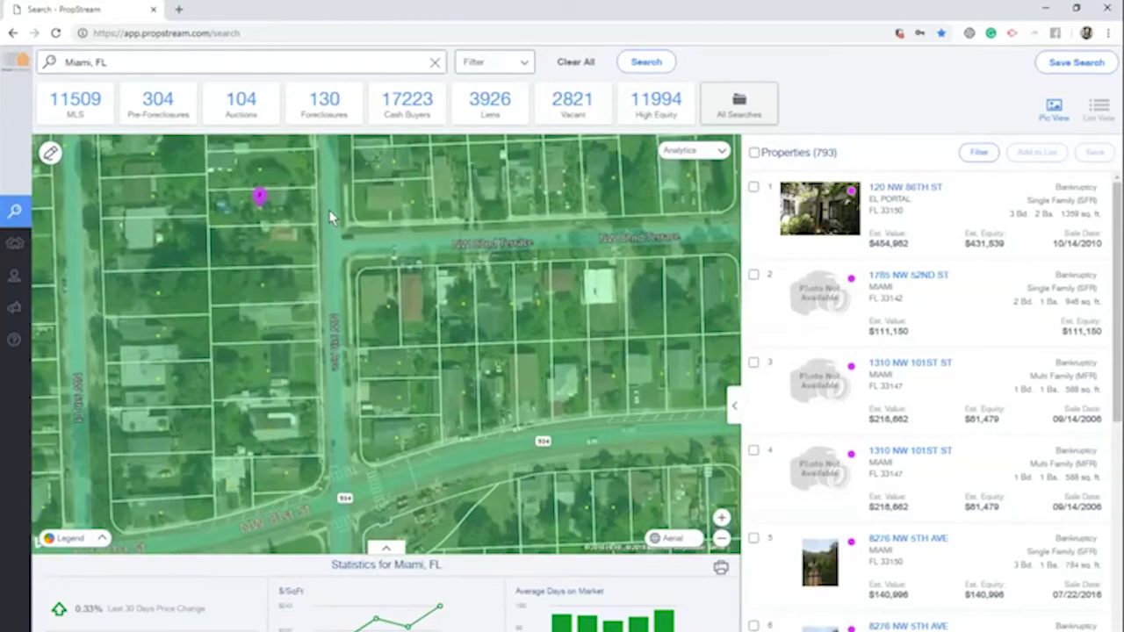
click(332, 220)
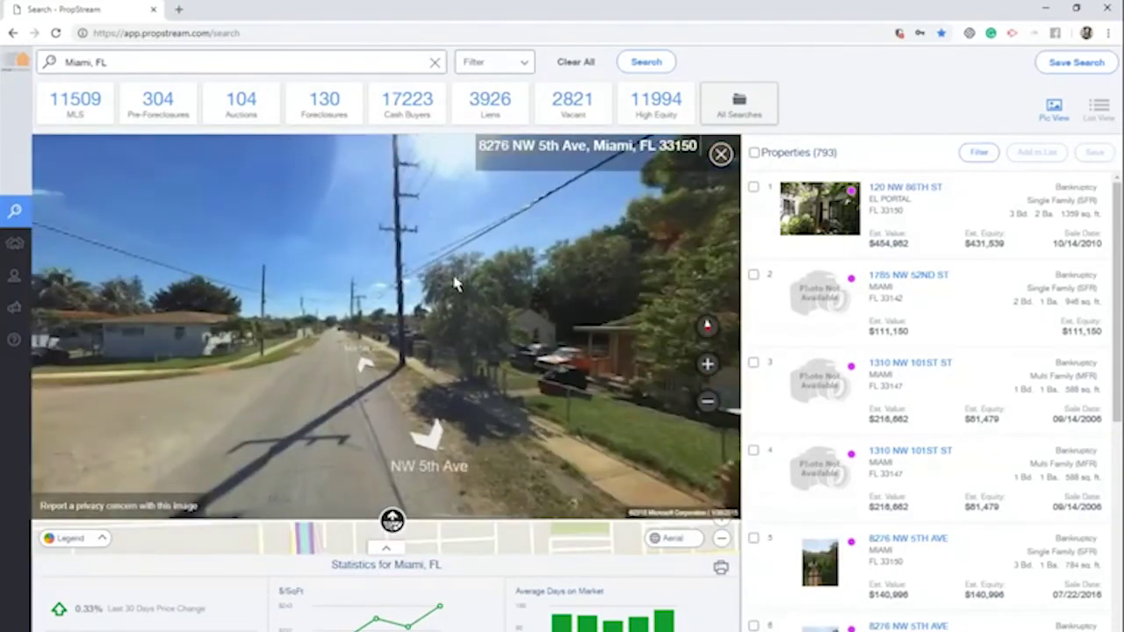
drag(455, 283, 246, 258)
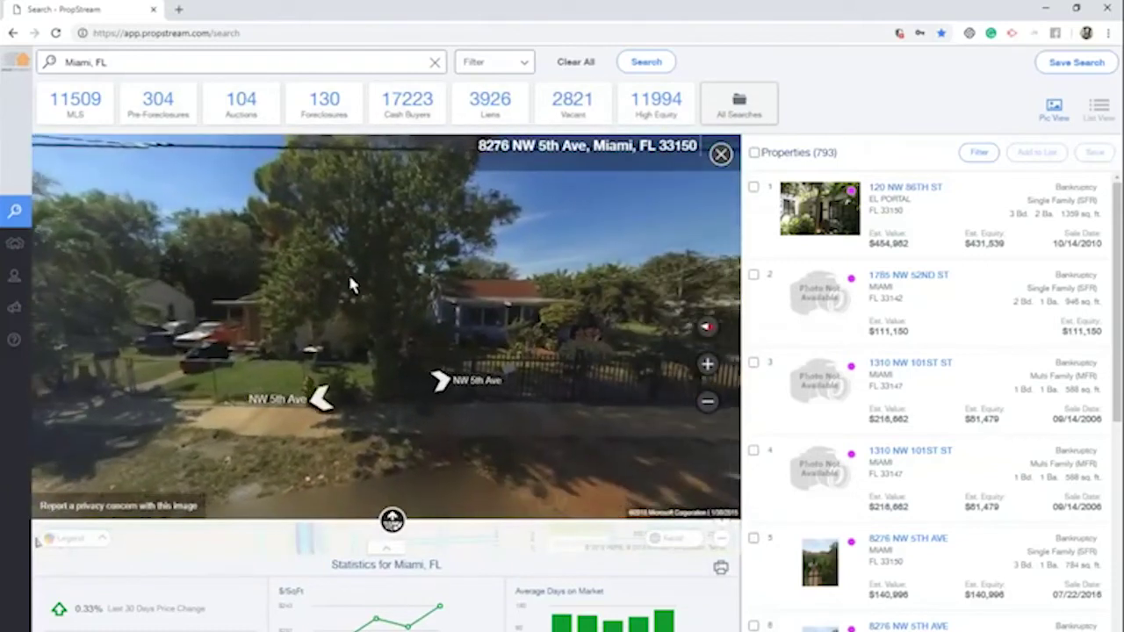
drag(413, 283, 364, 266)
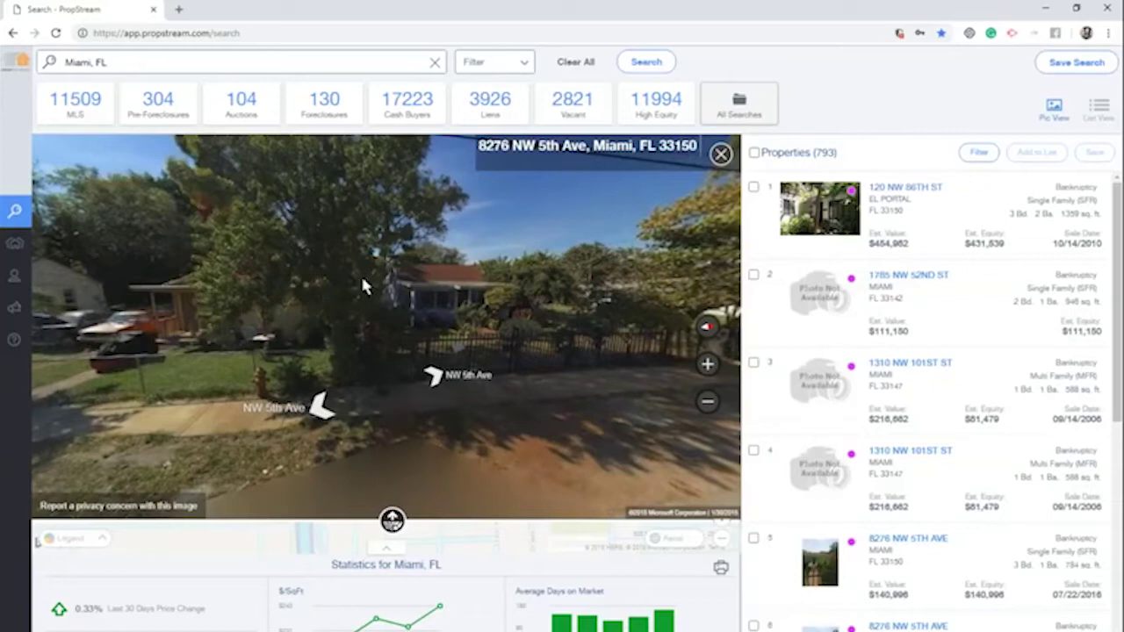
click(721, 155)
Zoom out over South Florida and clear the search so every count resets to 0
scroll(417, 279, down, 2)
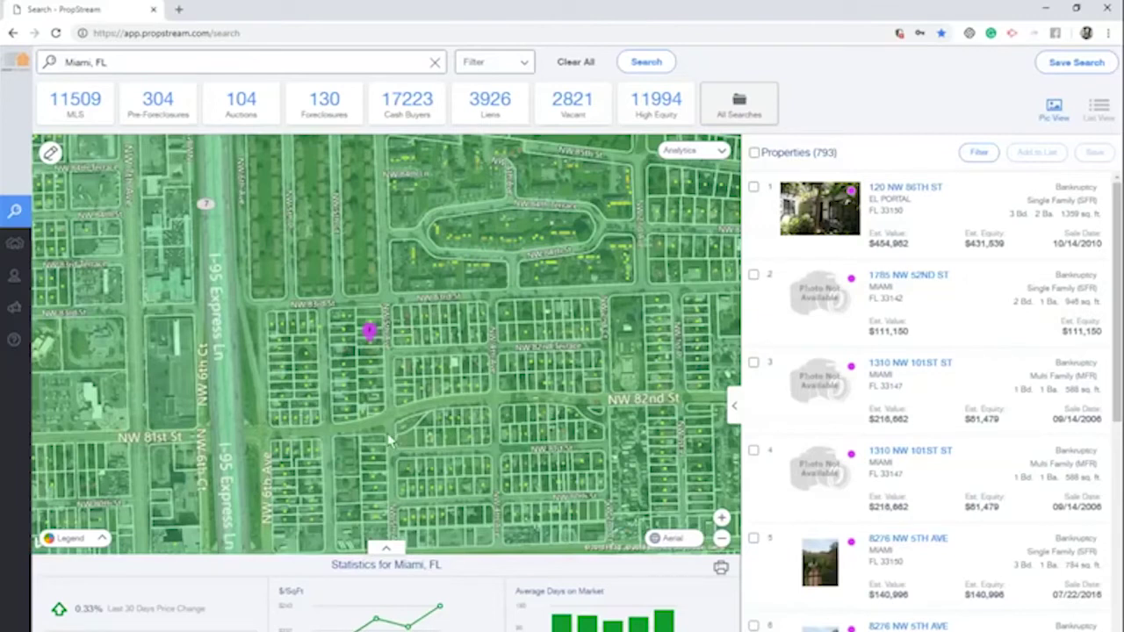
scroll(393, 430, down, 3)
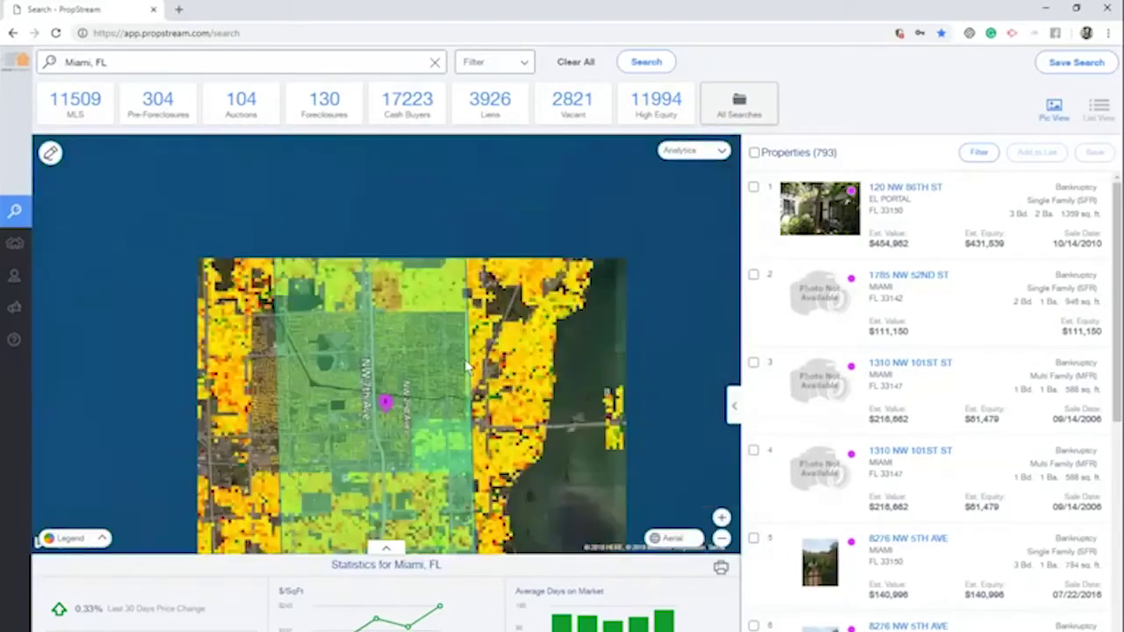
scroll(460, 359, down, 3)
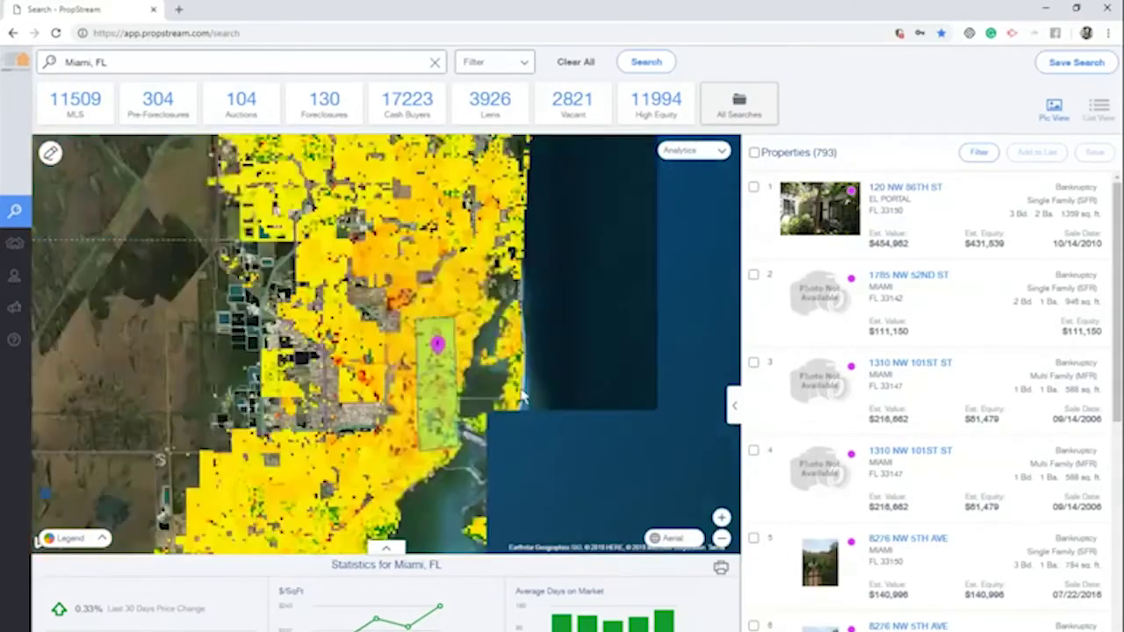
drag(550, 397, 484, 385)
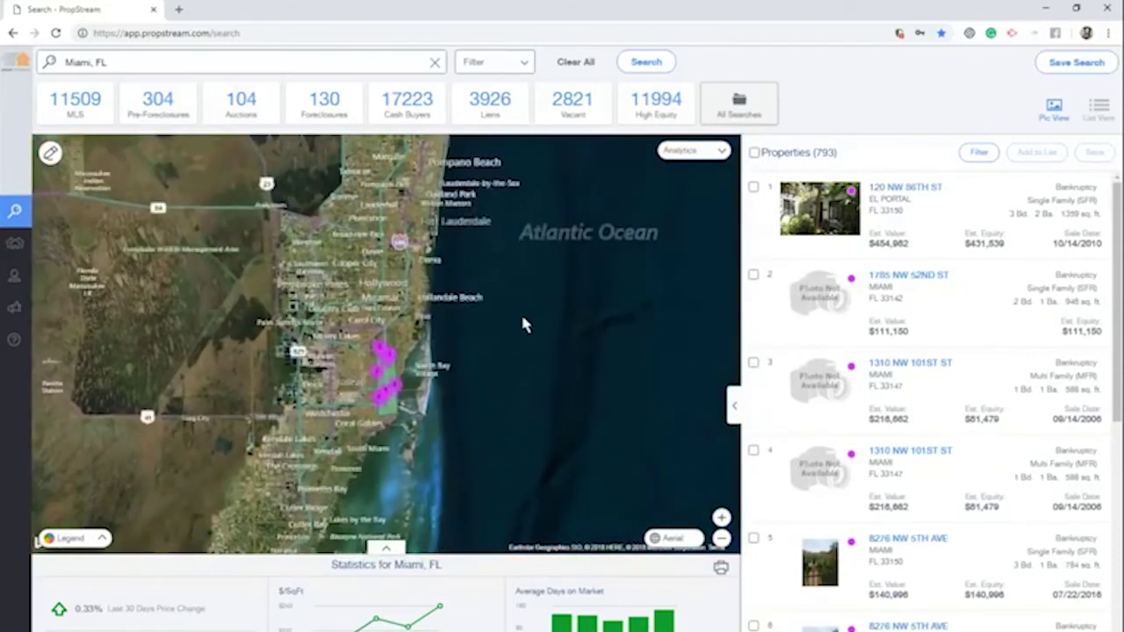
click(570, 65)
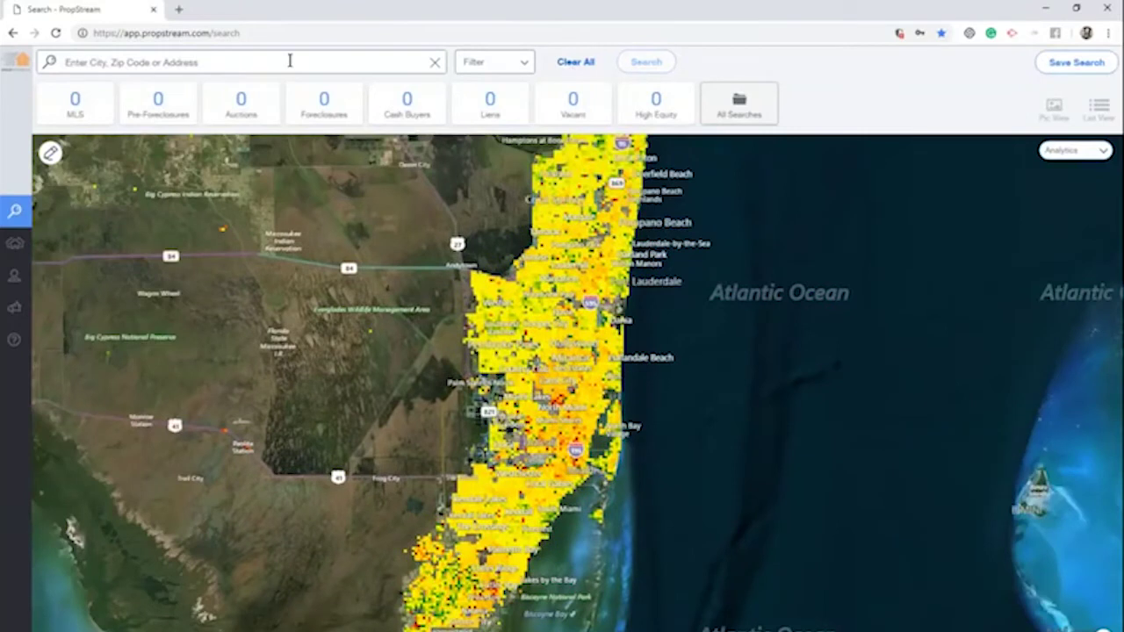
Rerun the recent Riverside County, CA search showing all categories (813730 properties)
click(291, 61)
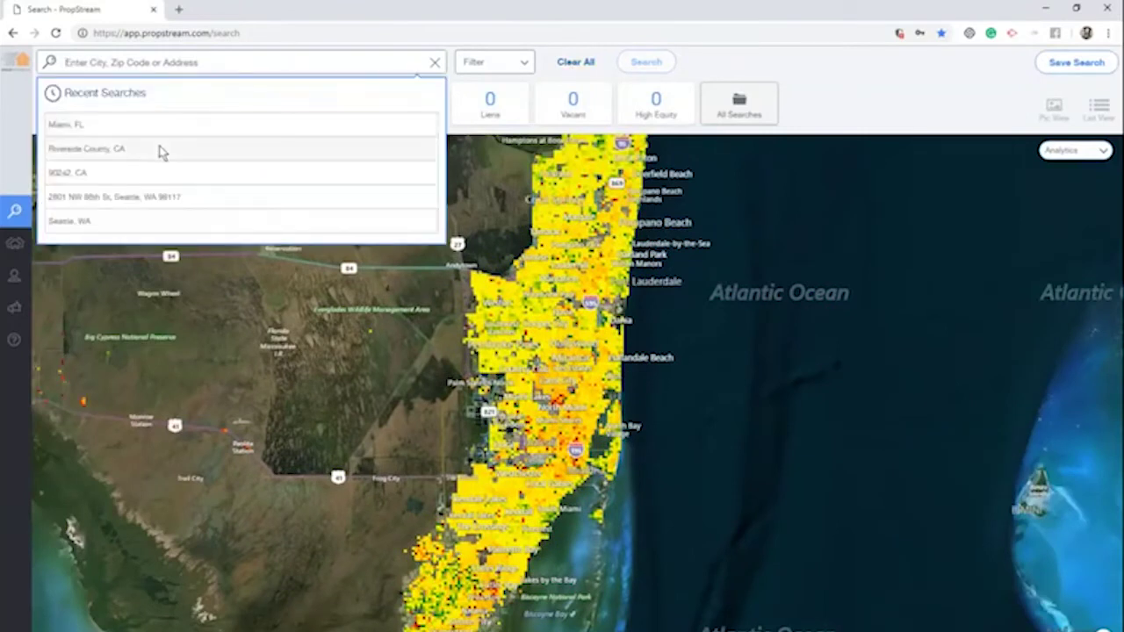
click(160, 152)
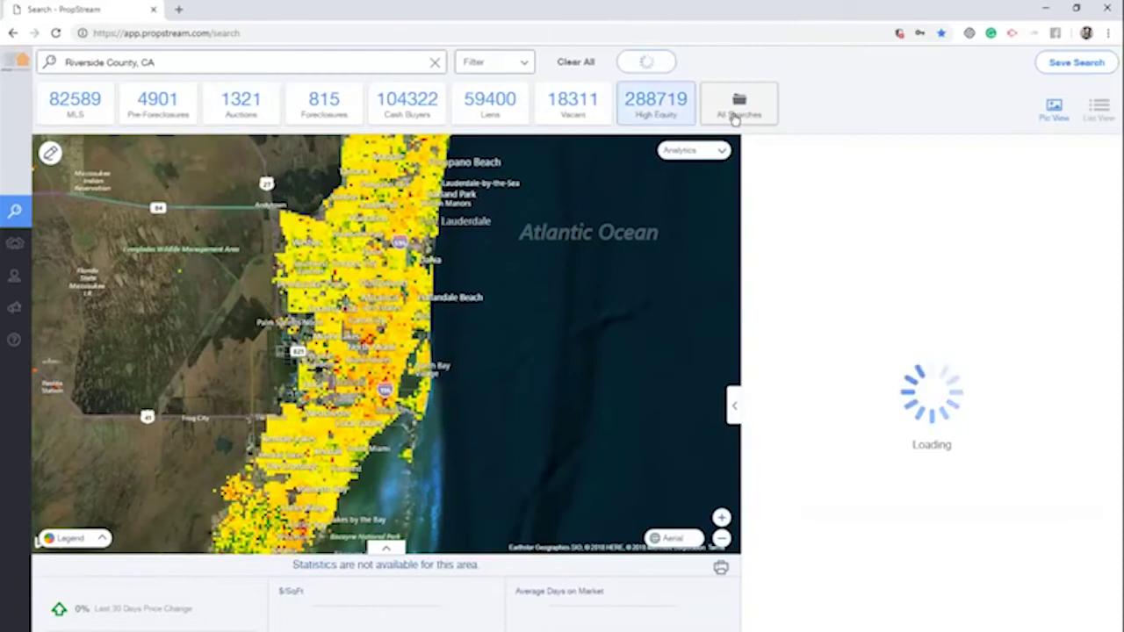
click(735, 115)
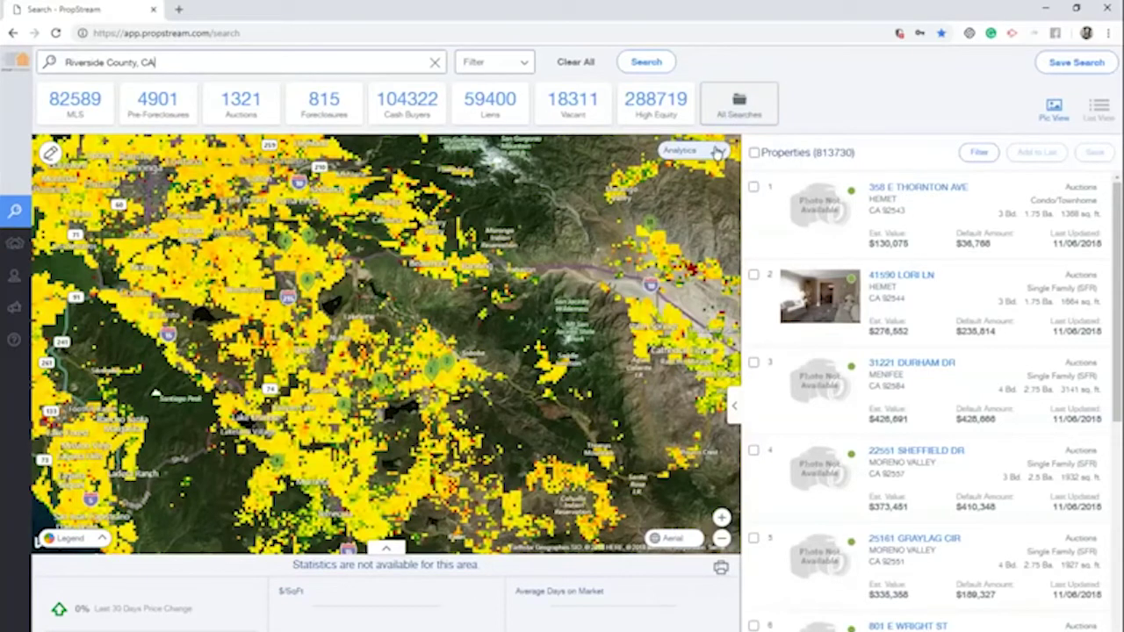
Change the map's growth analytics from 1 Year Growth to overall Growth
click(717, 152)
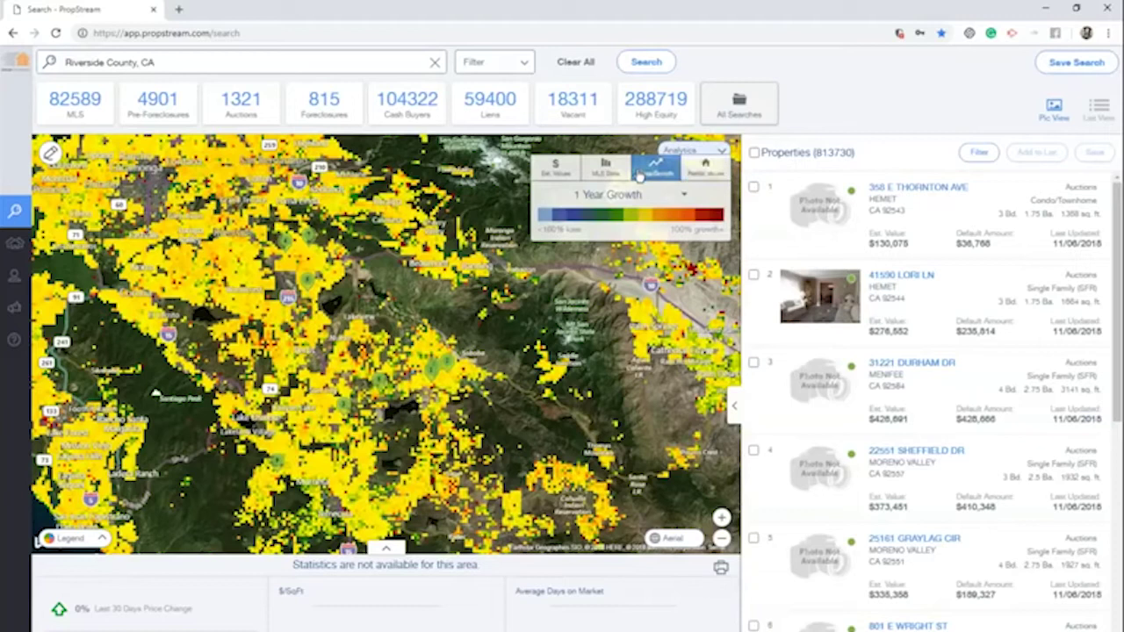
click(643, 198)
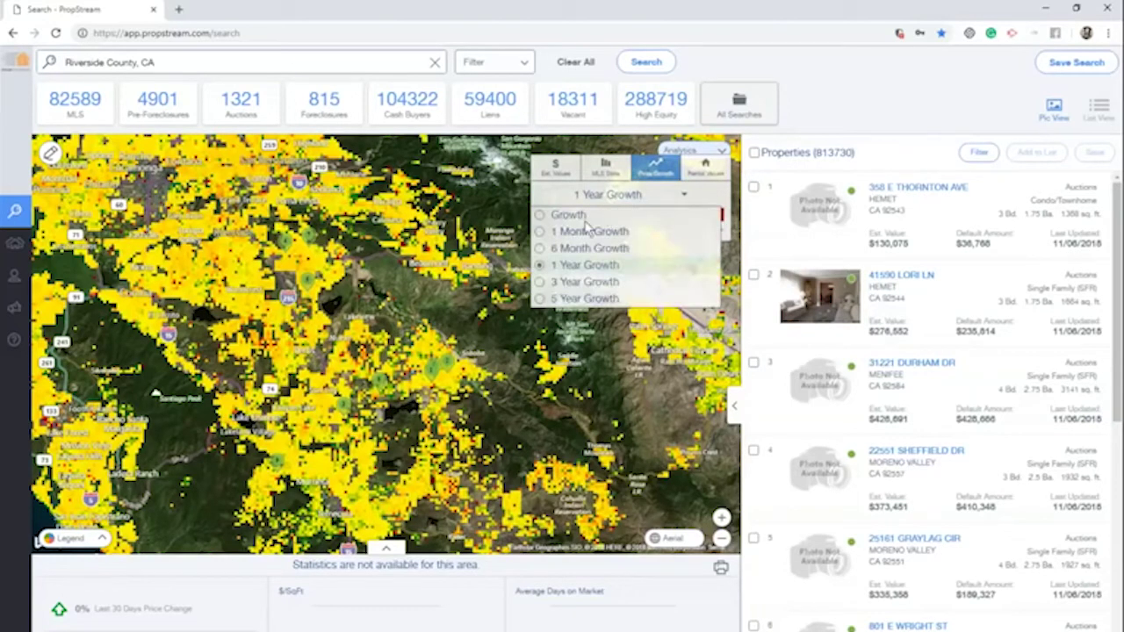
click(579, 216)
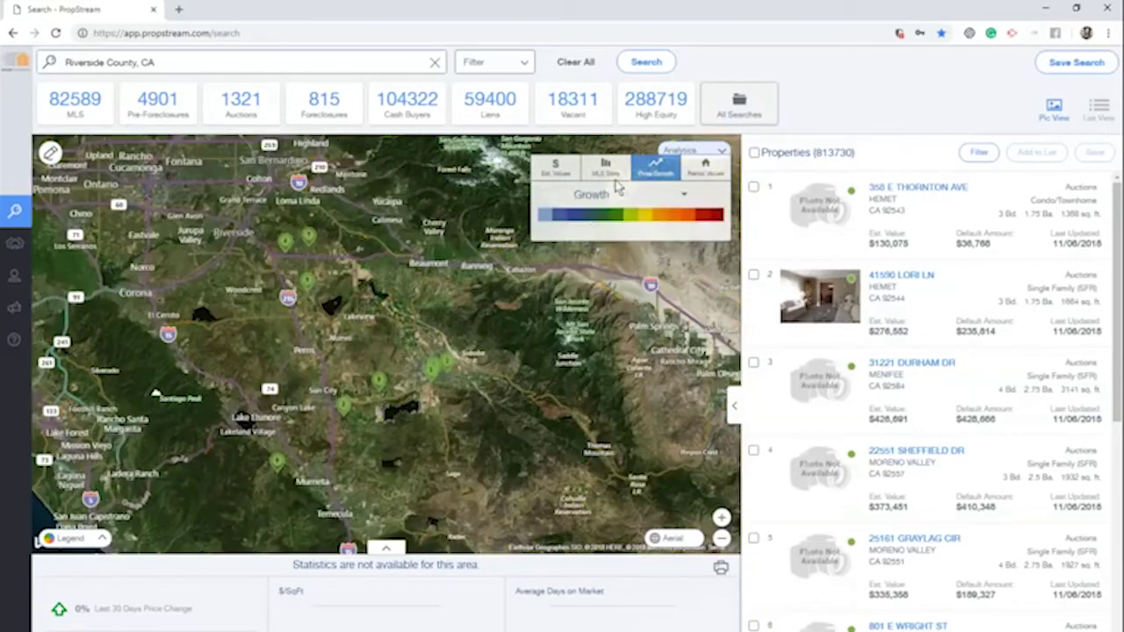
List the 59400 Riverside County lien properties and open Search Options to filter them
click(466, 116)
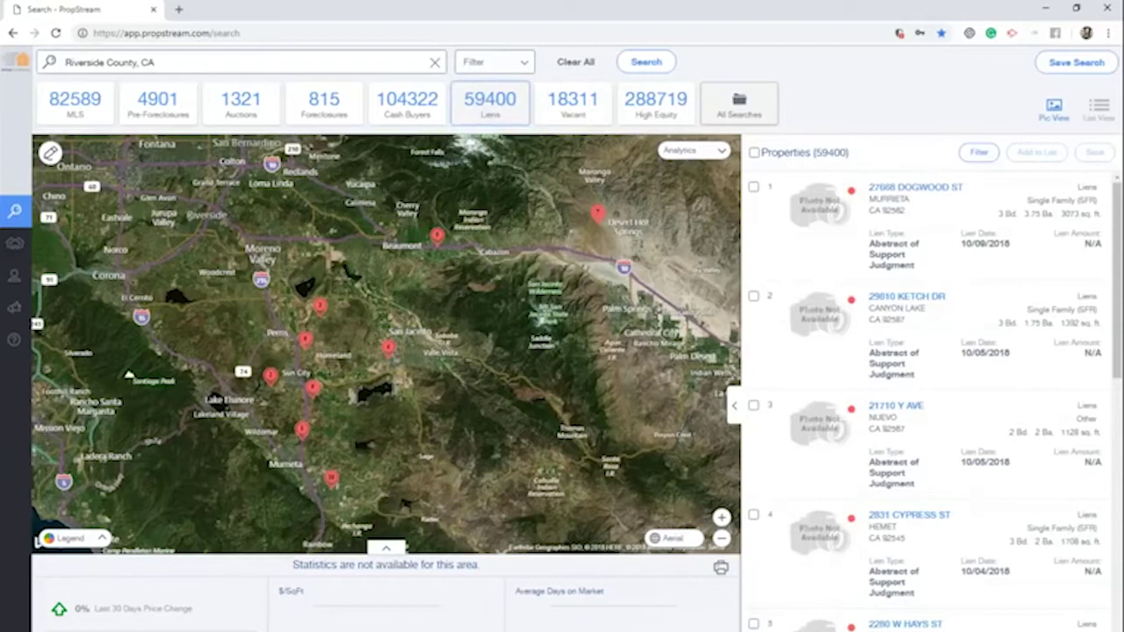
click(491, 67)
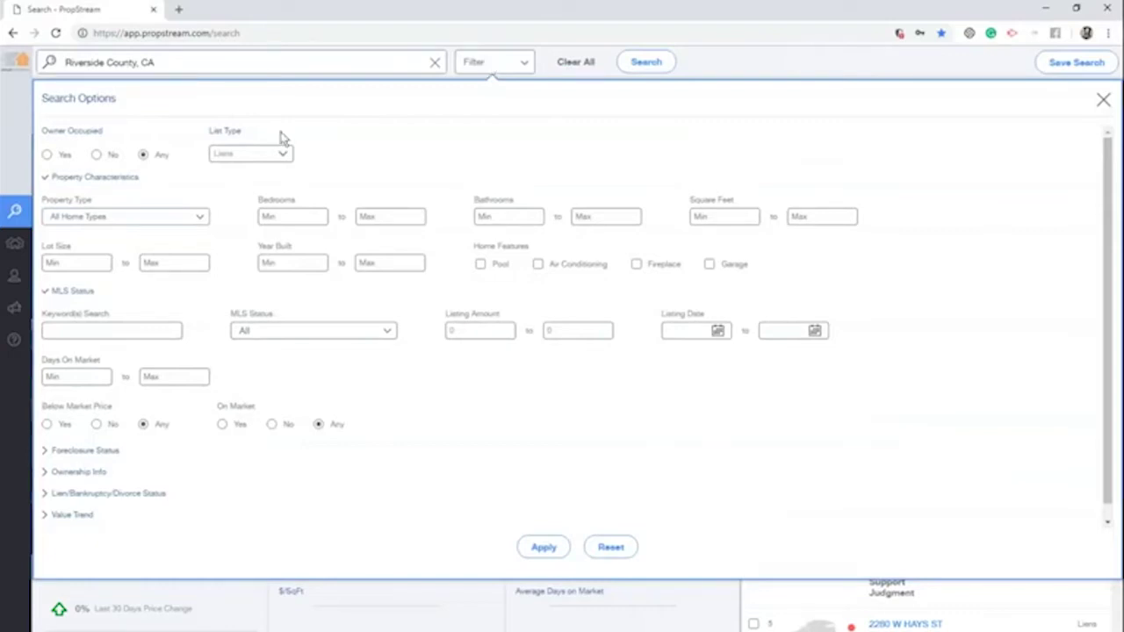
Set Owner Occupied to No, keep List Type Liens, and choose Single Family property type
click(97, 155)
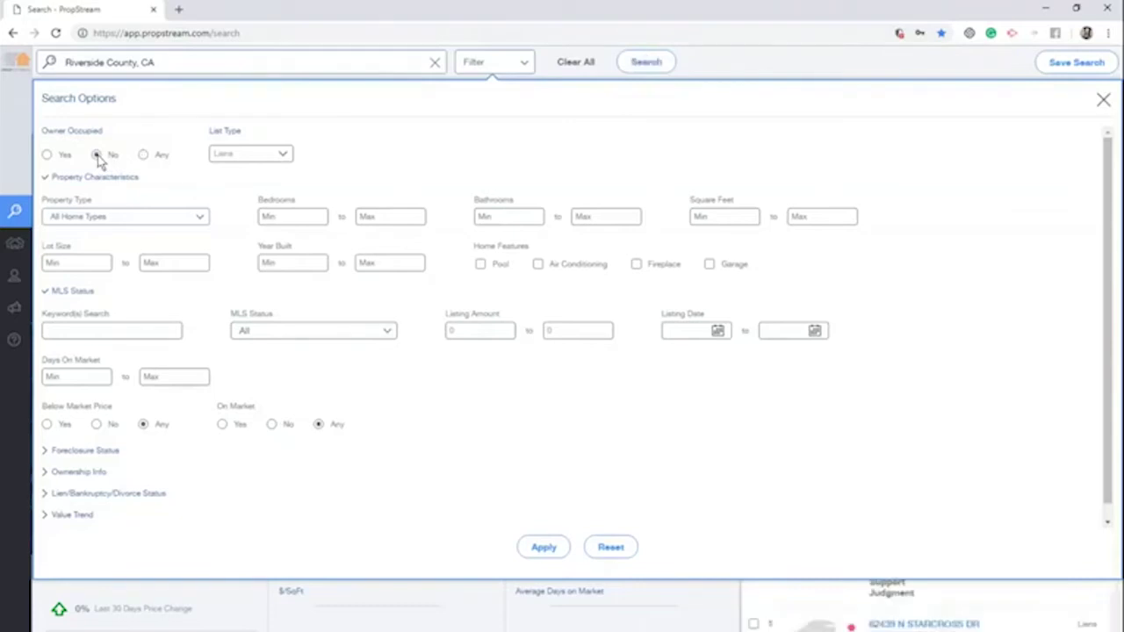
click(279, 154)
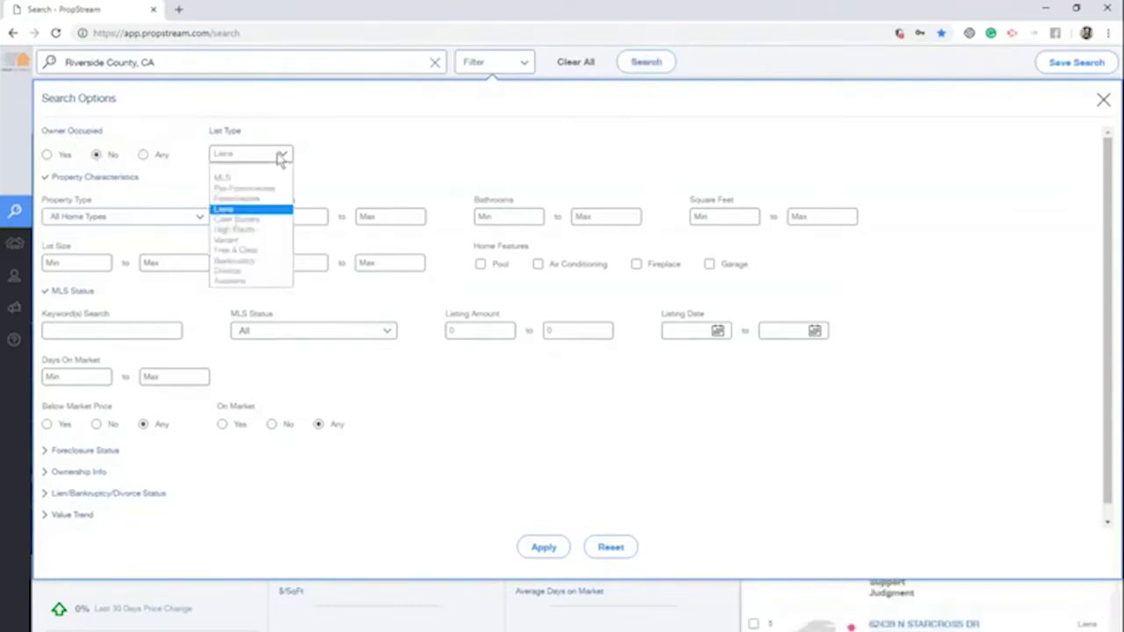
click(253, 211)
click(197, 215)
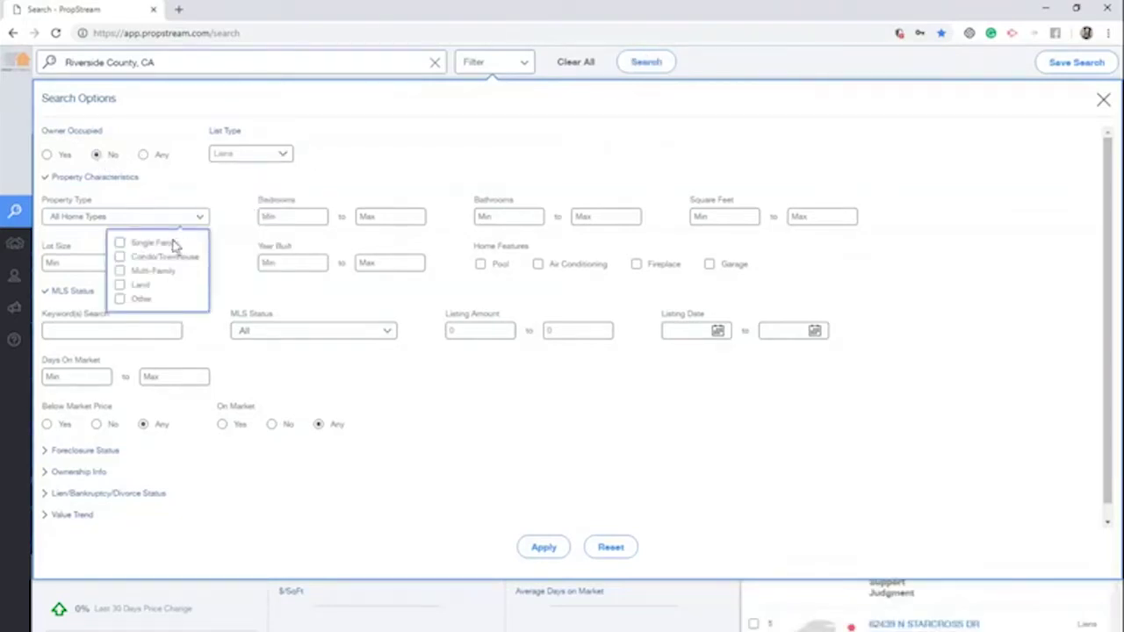
click(176, 244)
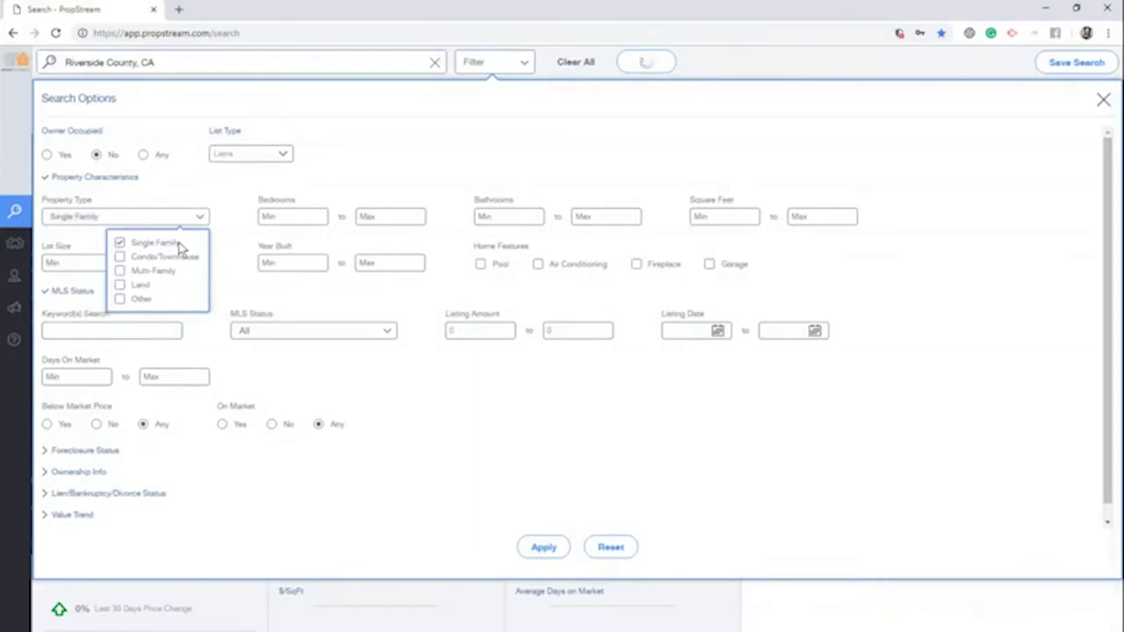
click(396, 216)
Limit bedrooms to 3–5 and bathrooms to 2–4
click(302, 216)
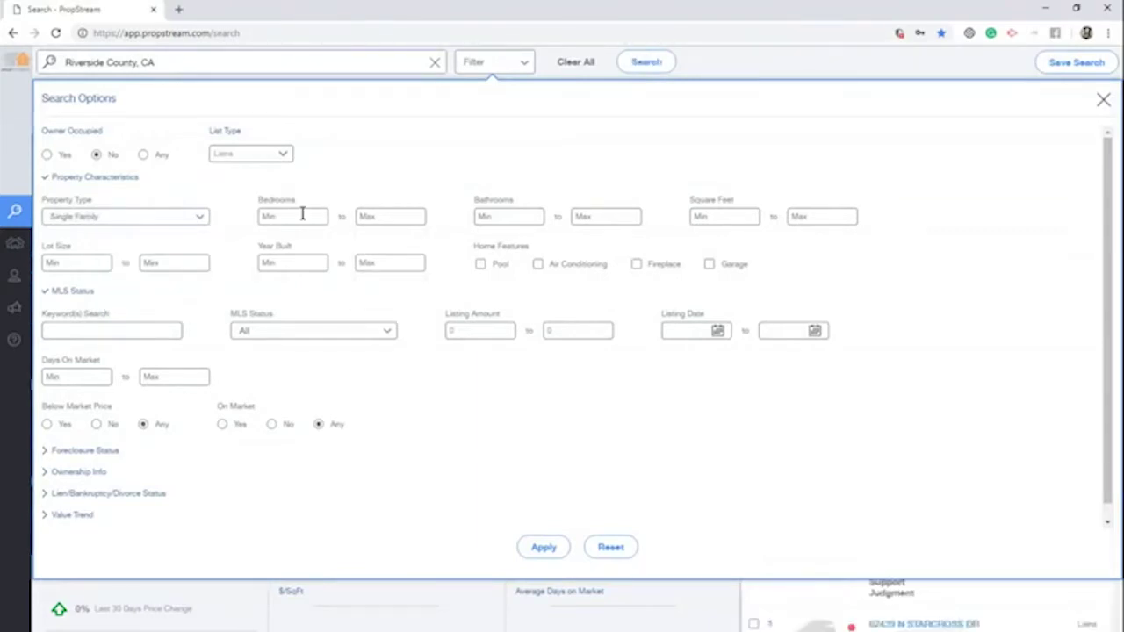
text(3)
click(401, 216)
text(5)
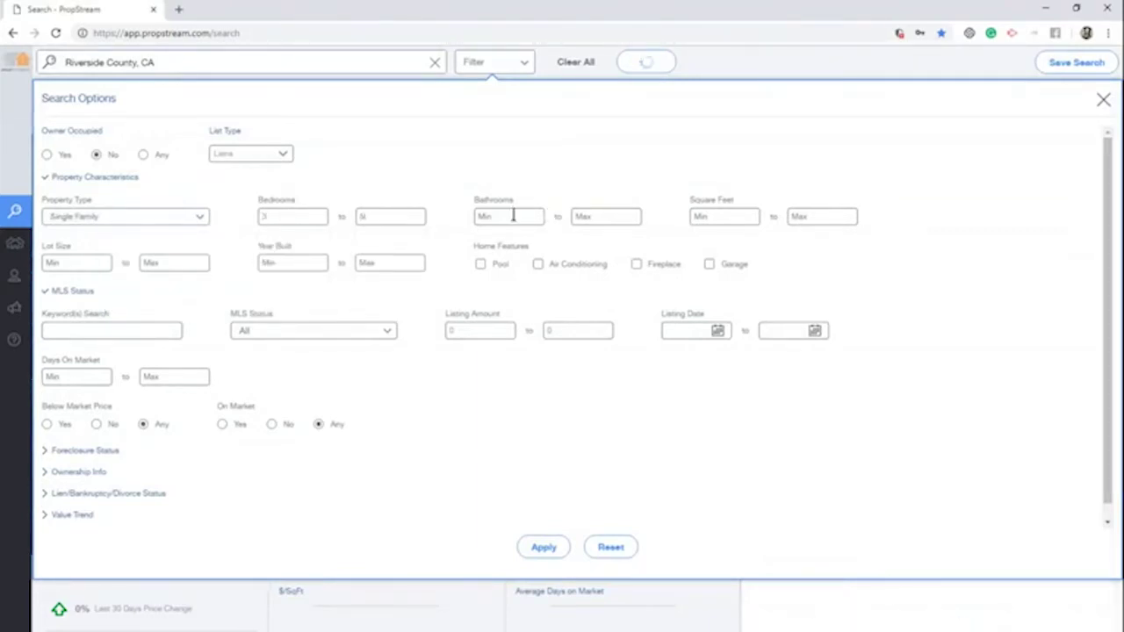
click(513, 216)
text(2)
click(604, 216)
text(4)
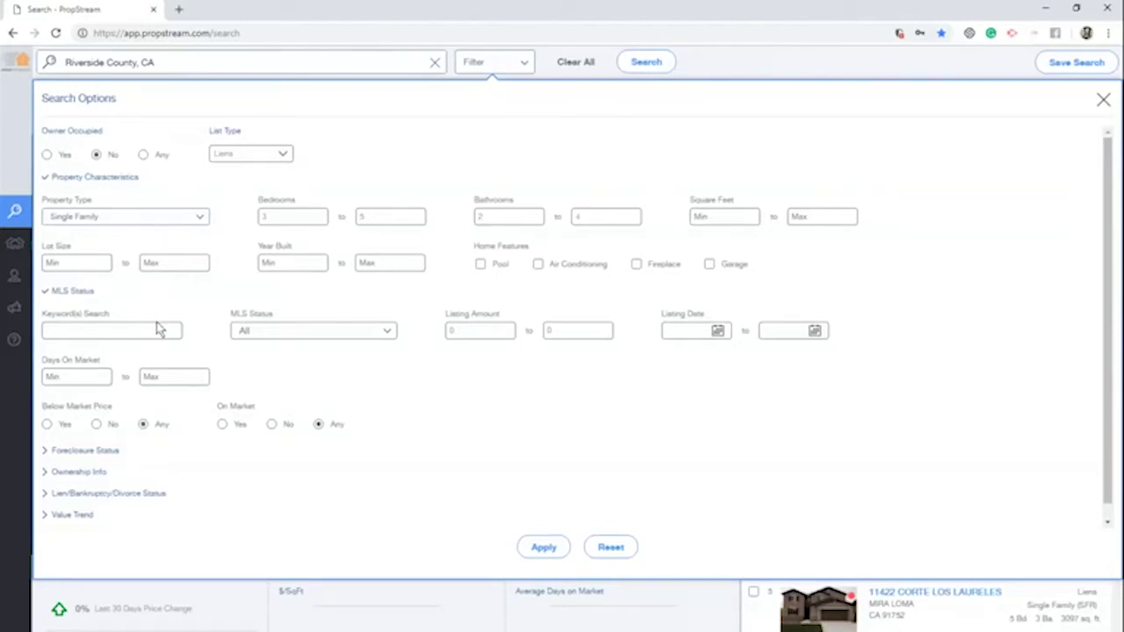
Leave MLS status unchanged and set On Market to No
click(255, 332)
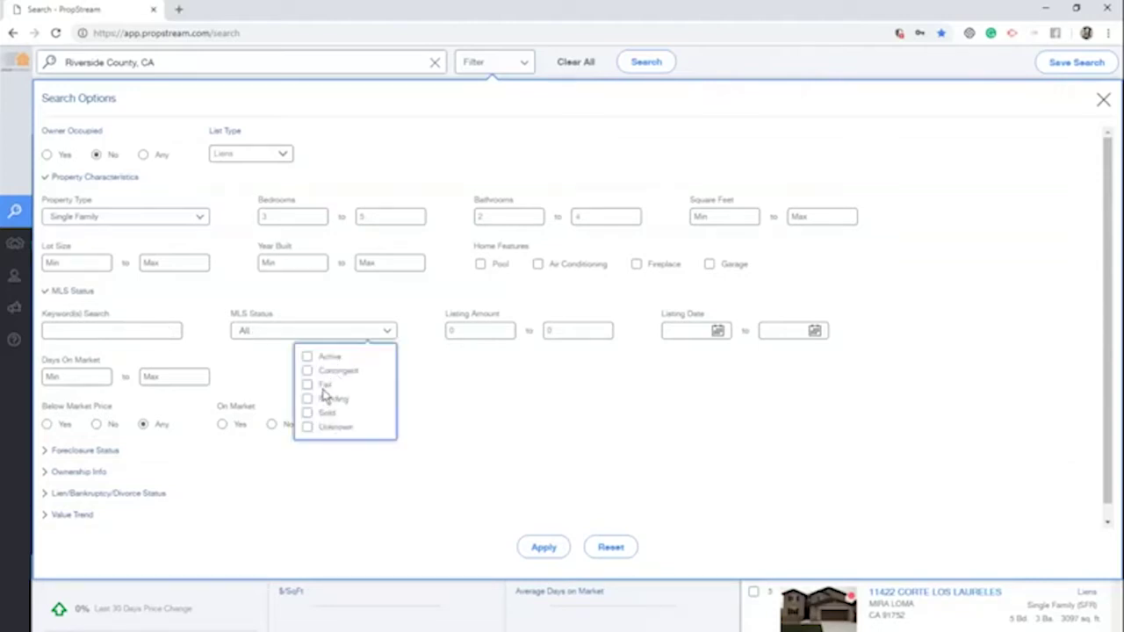
click(494, 347)
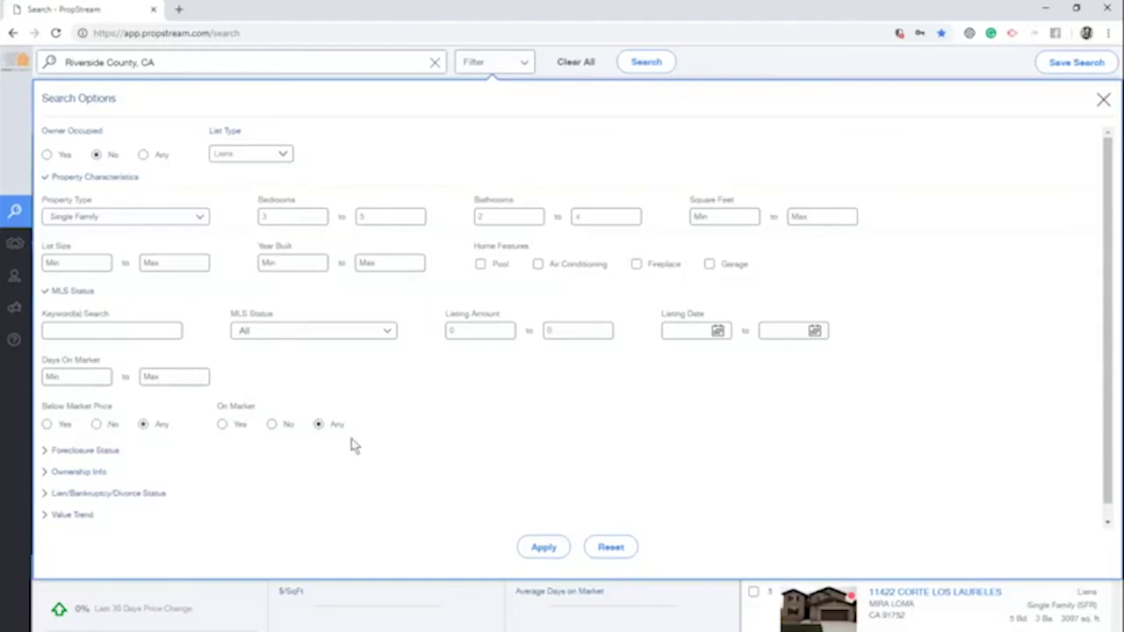
click(272, 425)
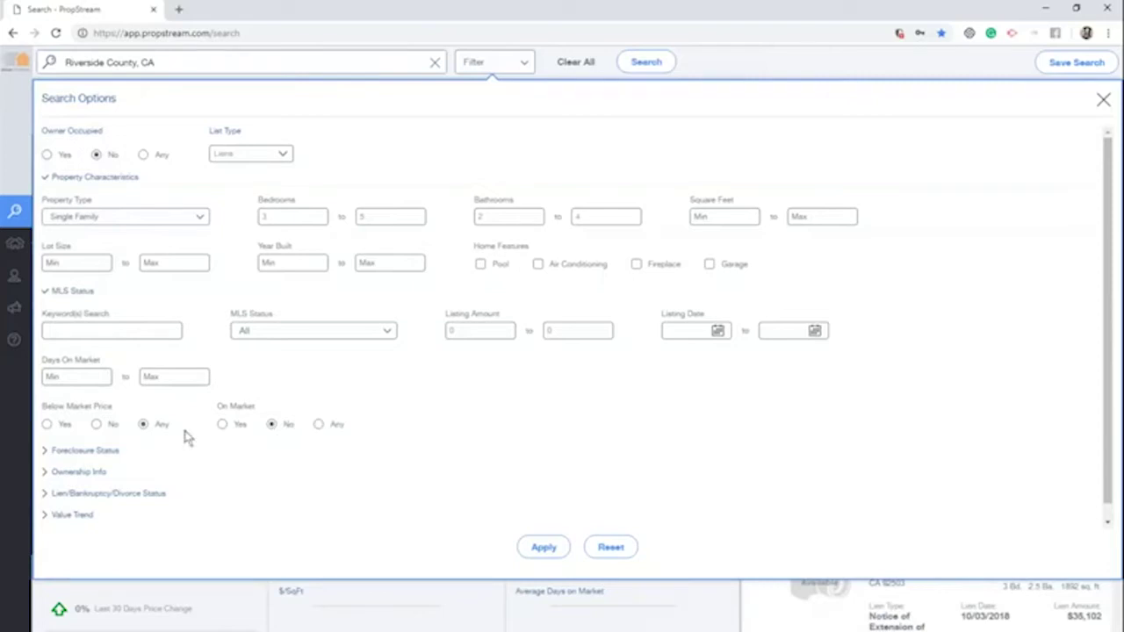
Set Foreclosure Status to Pre-Foreclosure, leaving document type at Any
click(79, 453)
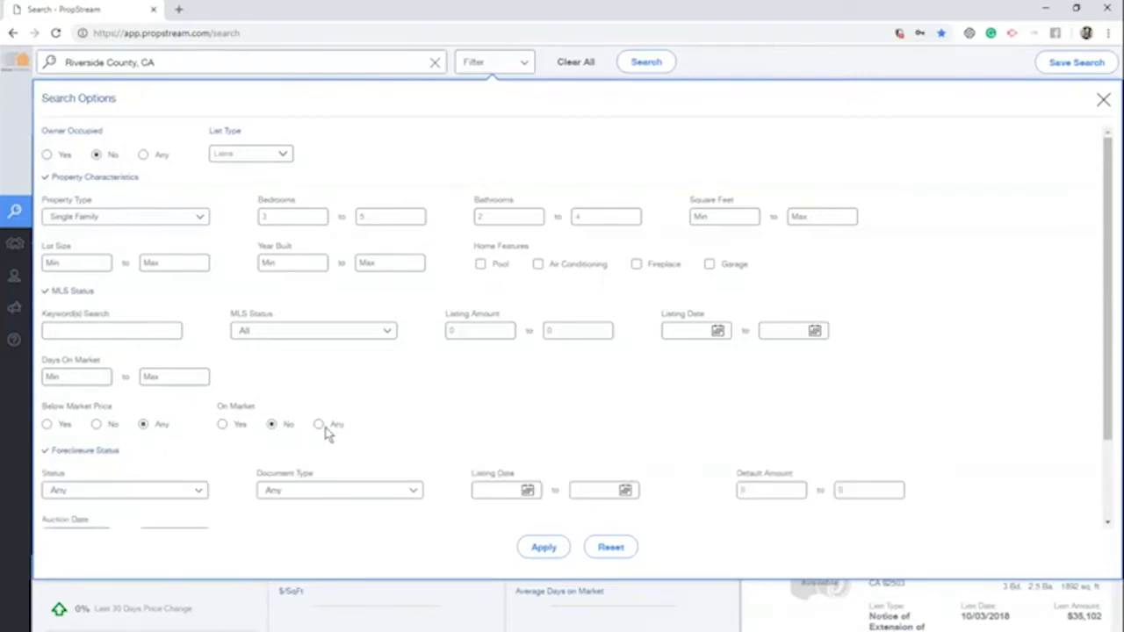
scroll(399, 427, down, 2)
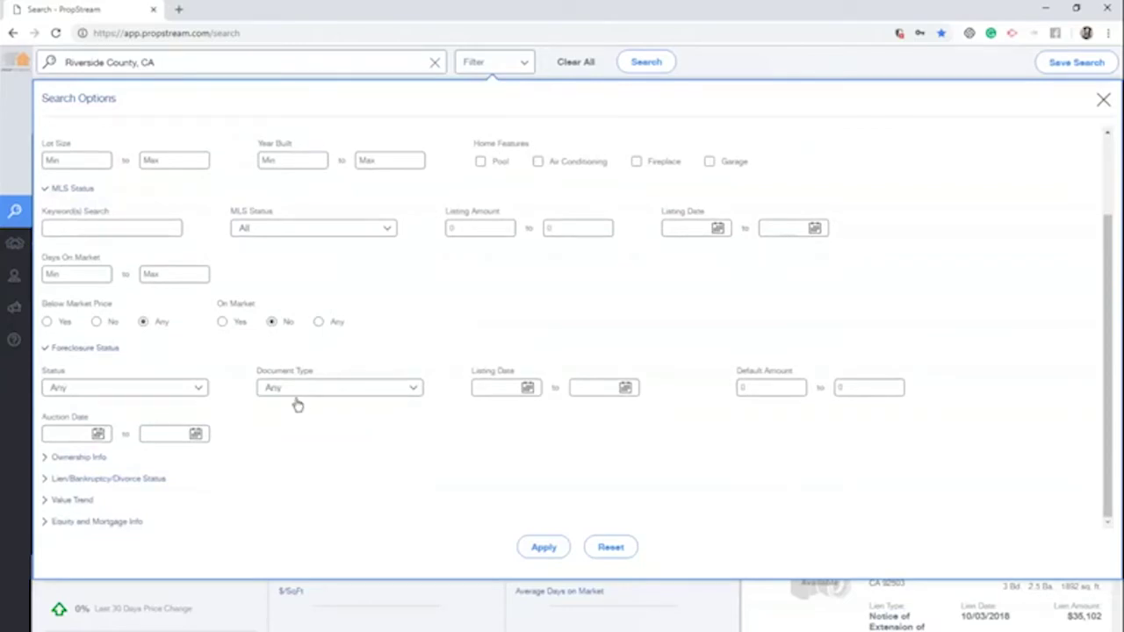
click(167, 391)
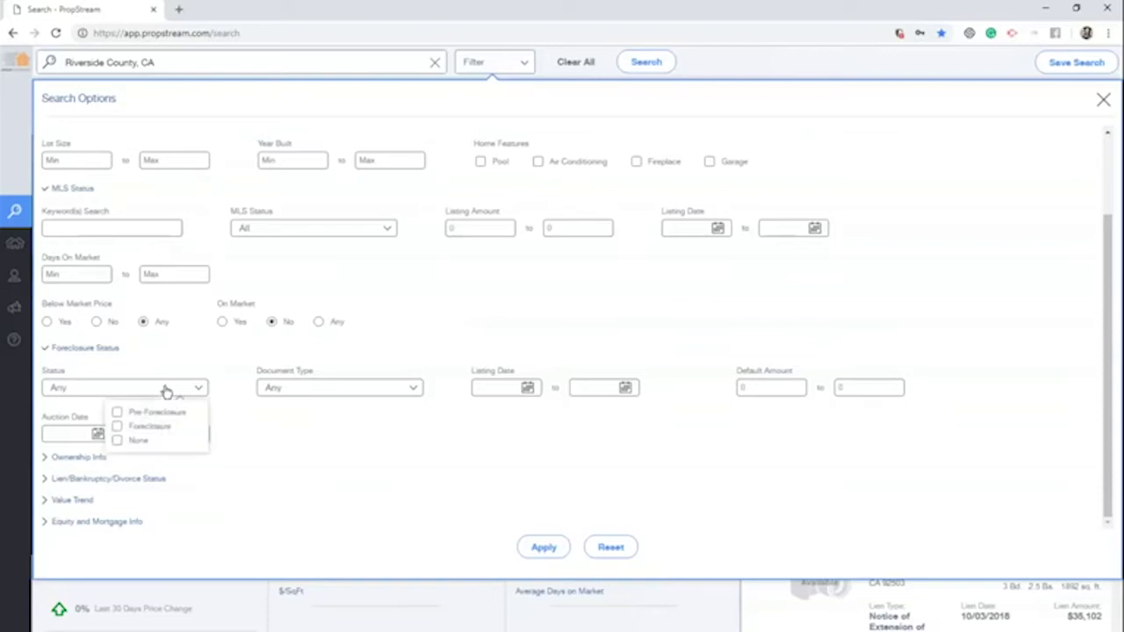
click(171, 414)
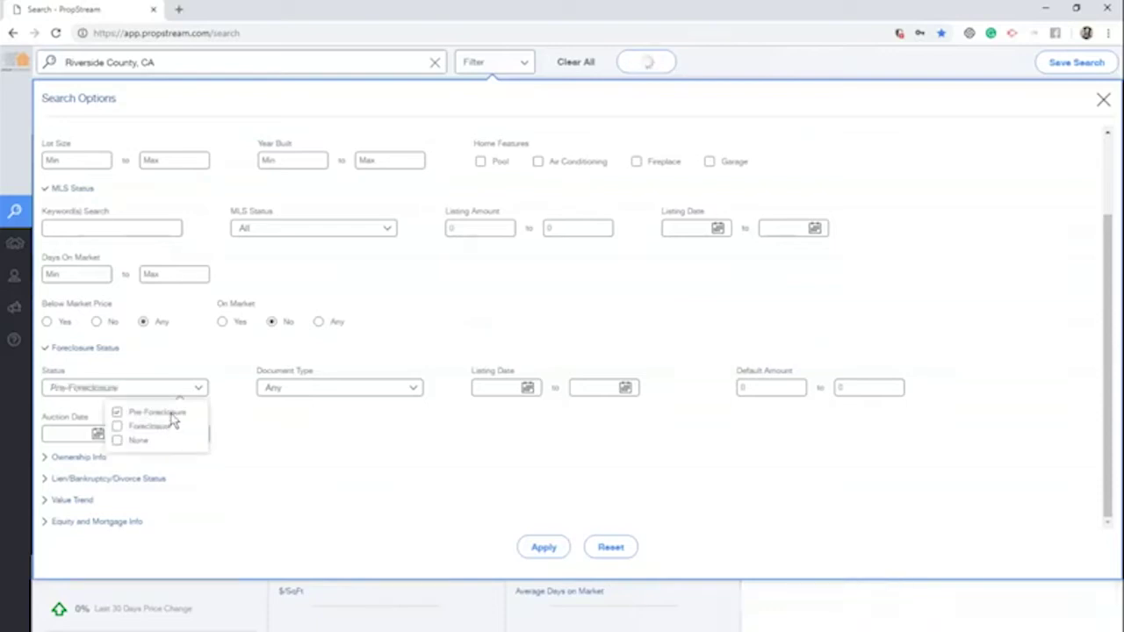
click(339, 393)
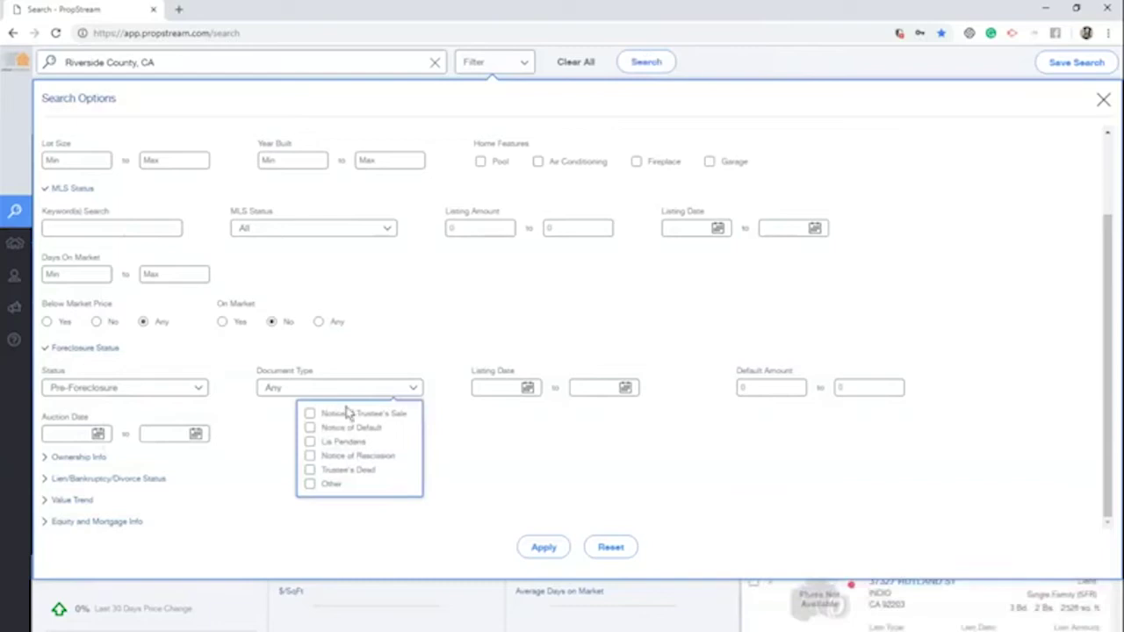
click(497, 361)
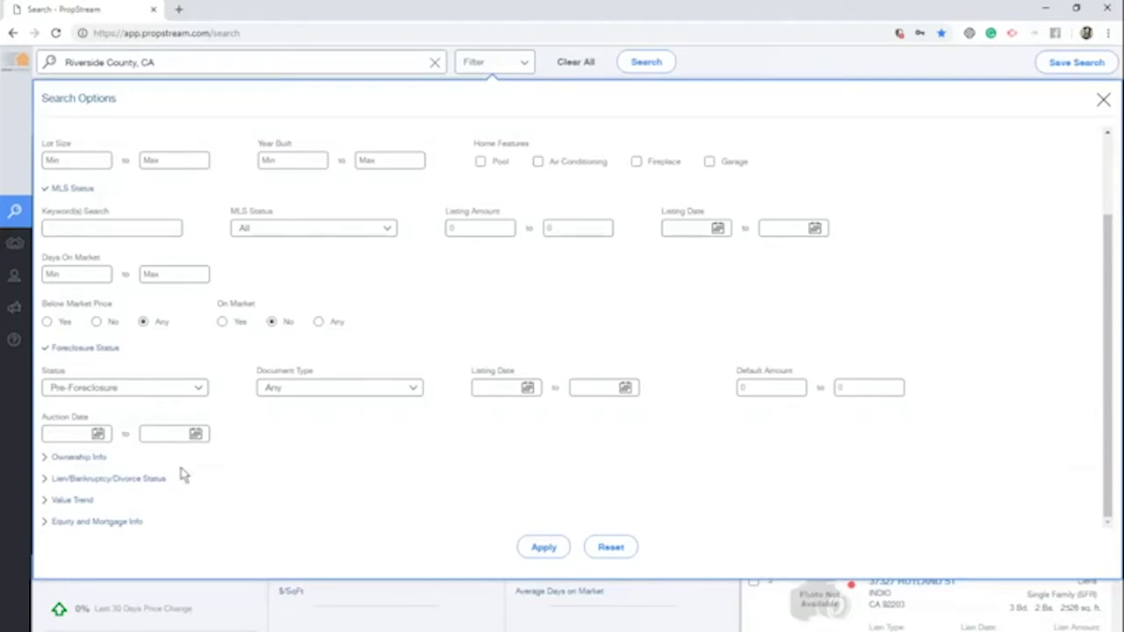
Set Owner Type to Individual and expand the Lien/Bankruptcy/Divorce Status section
click(88, 457)
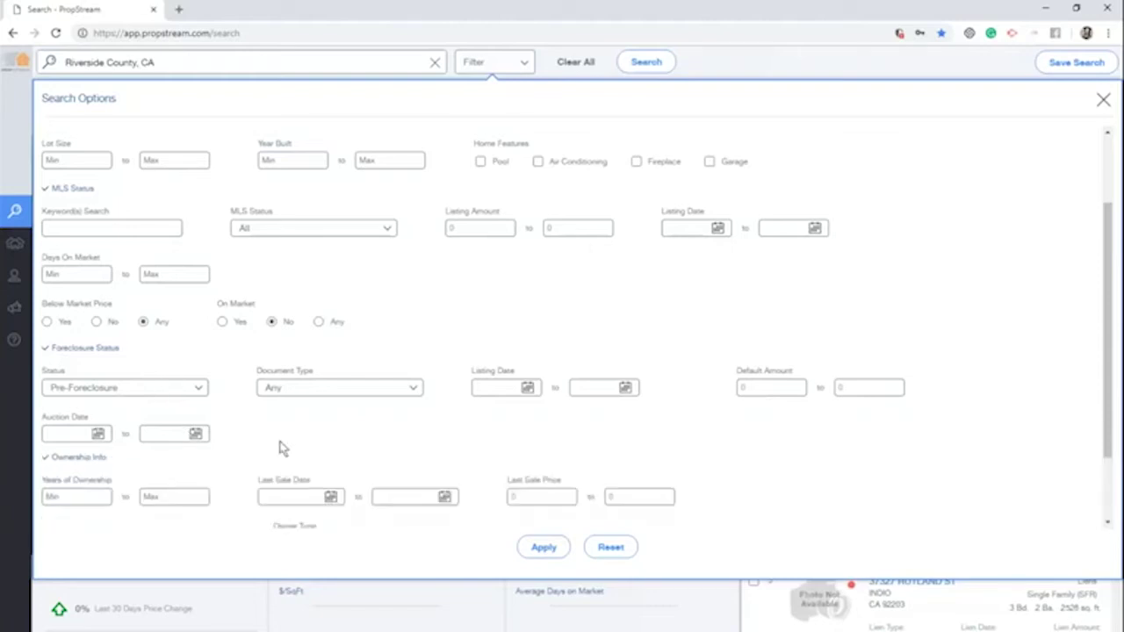
scroll(318, 441, down, 1)
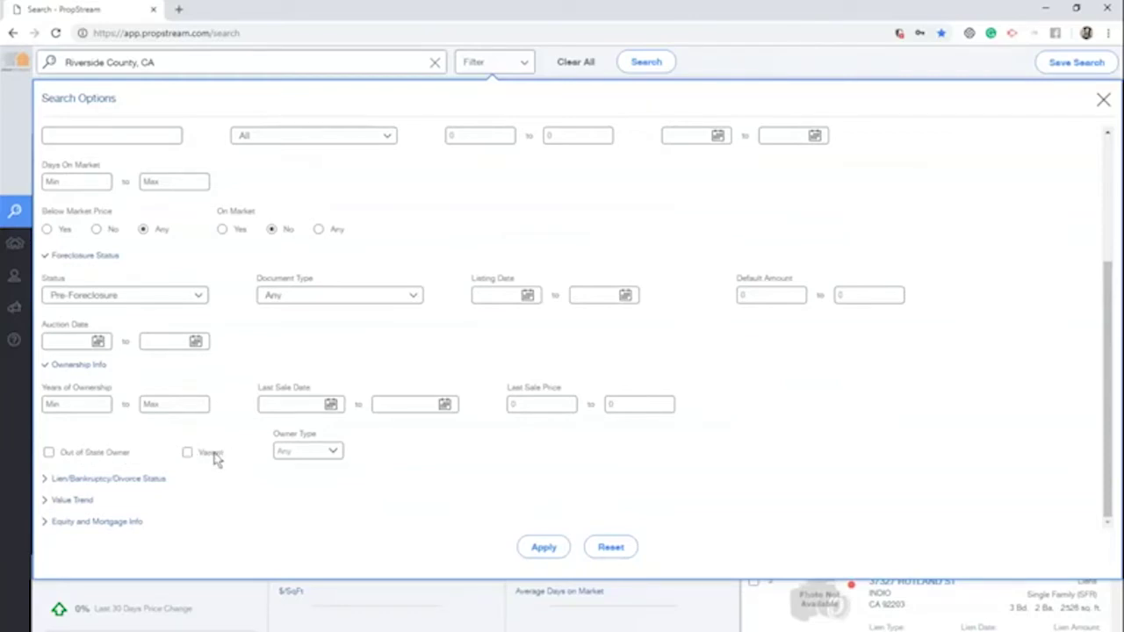
click(312, 452)
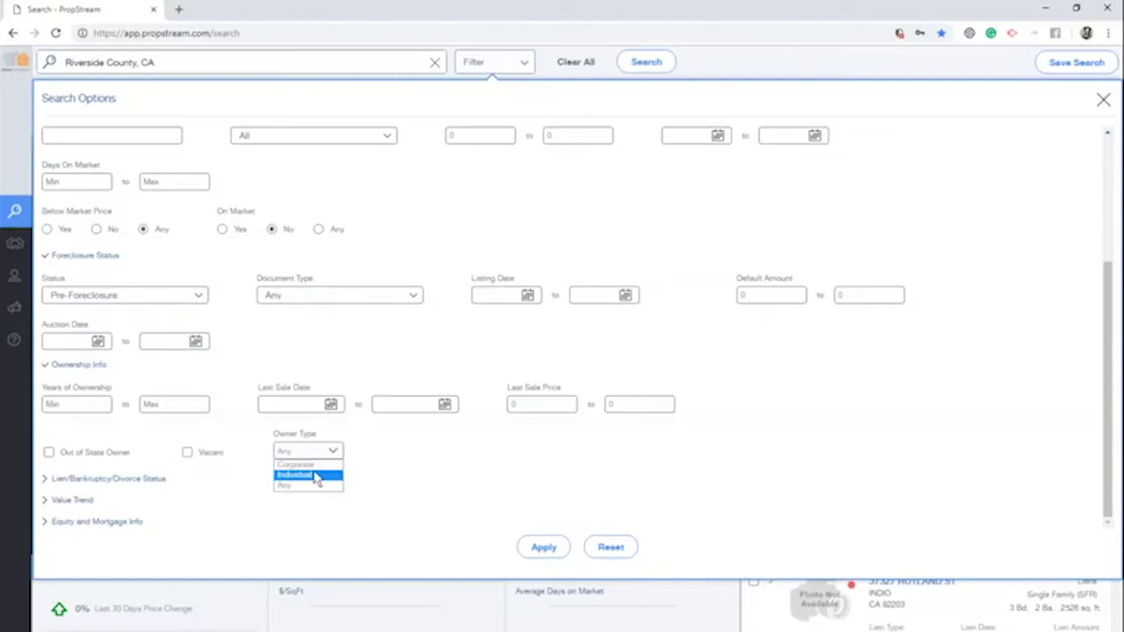
click(309, 475)
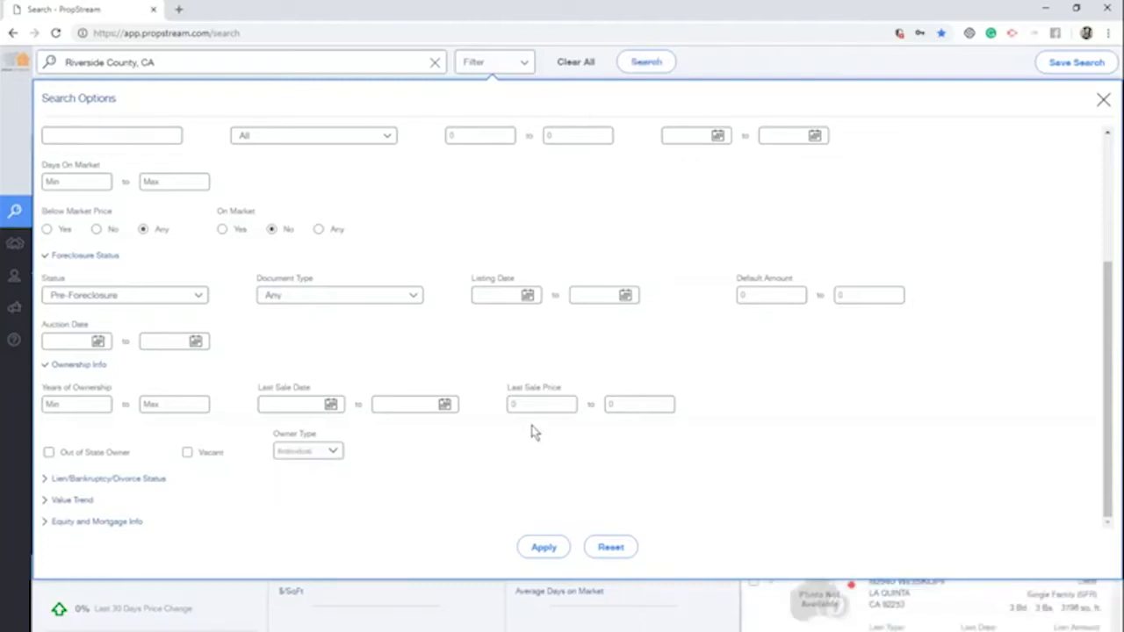
click(66, 476)
scroll(373, 469, down, 2)
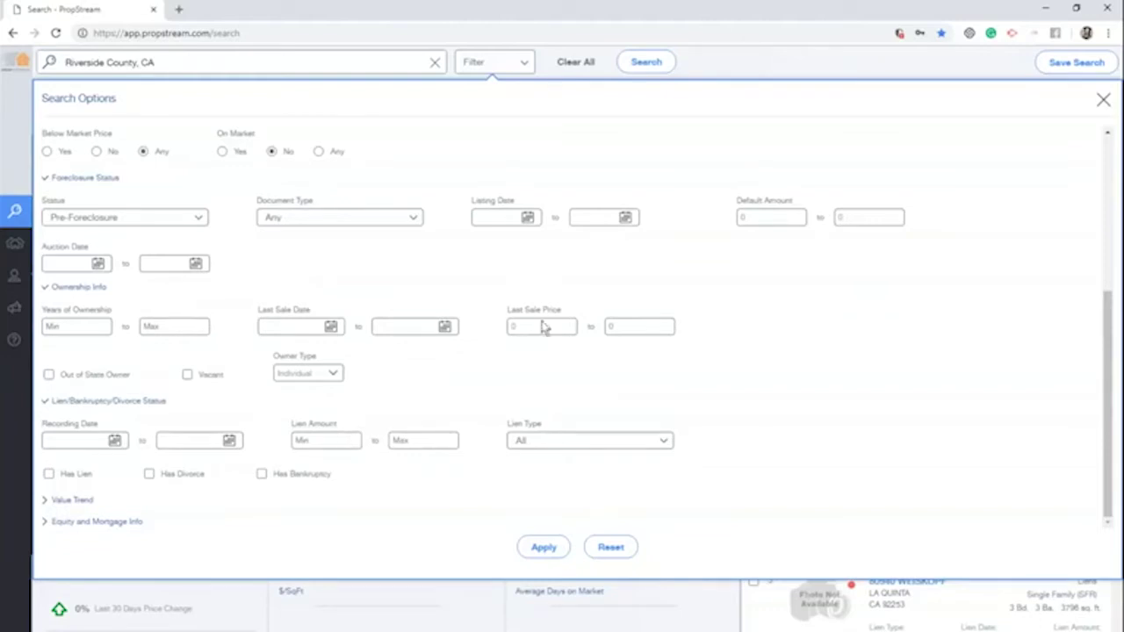
Leave Lien Type at All and expand the Value Trend section
click(601, 441)
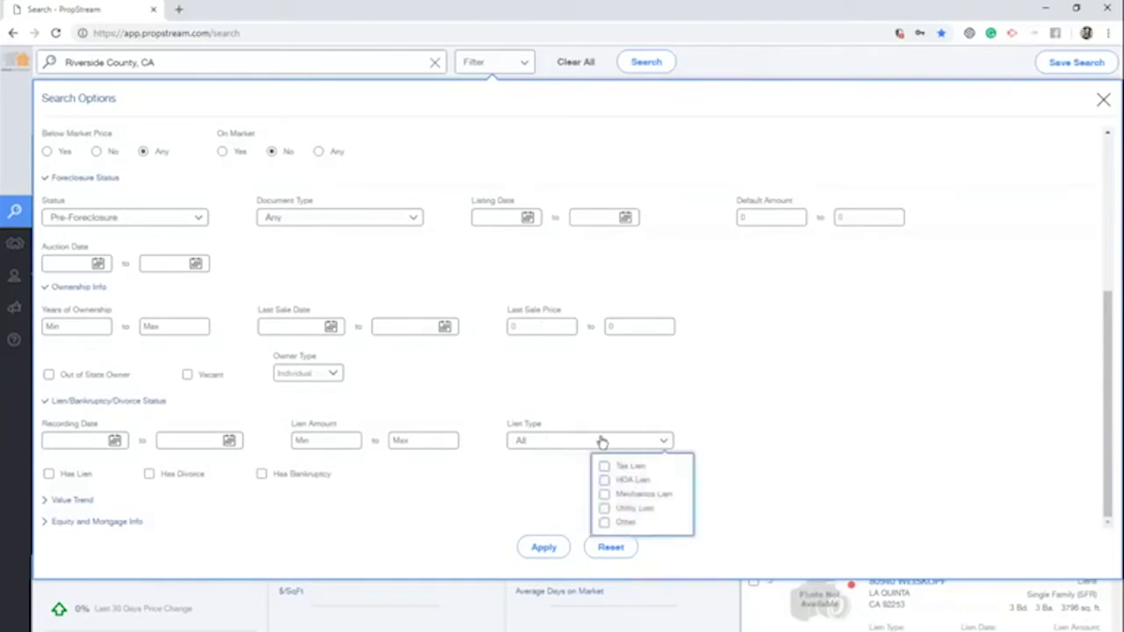
click(429, 455)
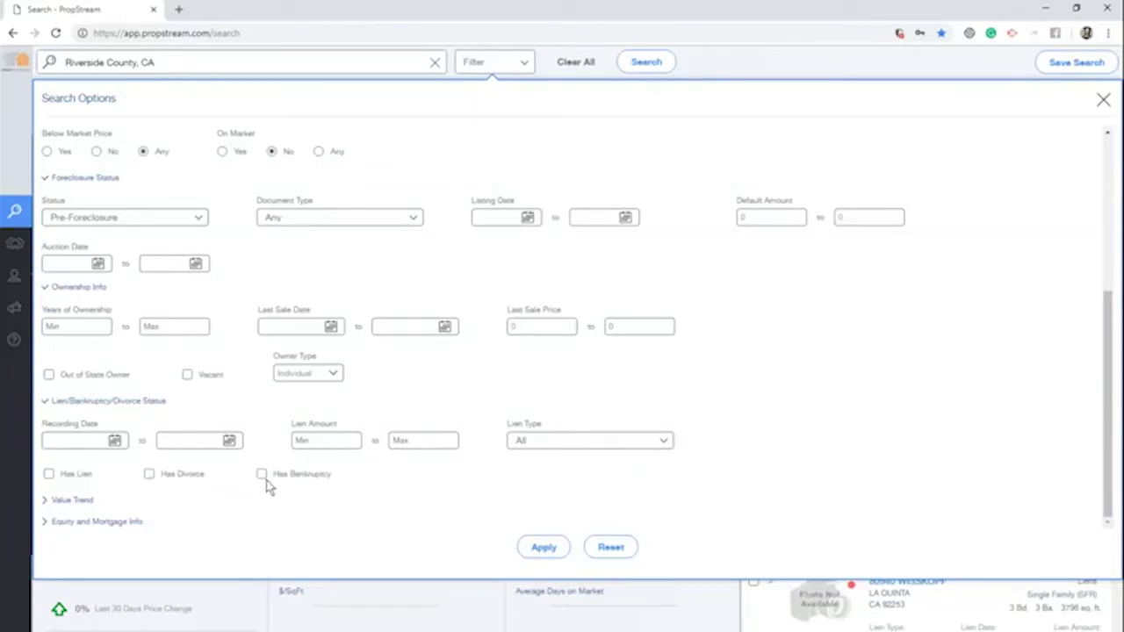
click(87, 502)
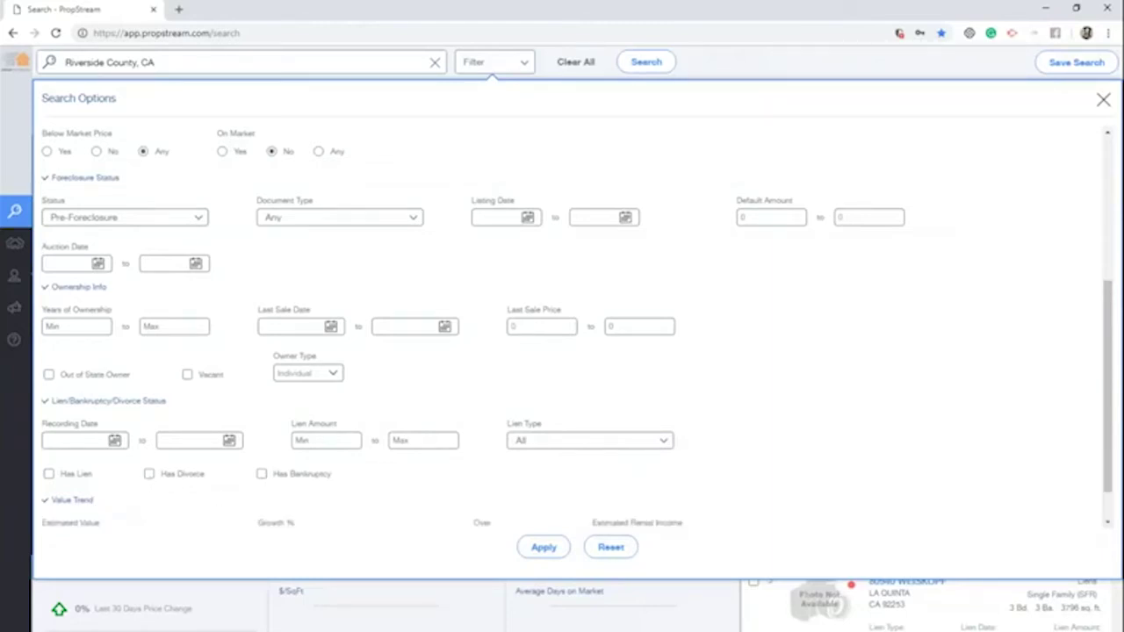
Keep the growth period at One month and expand Equity and Mortgage Info
scroll(378, 467, up, 1)
scroll(390, 467, up, 2)
scroll(389, 466, down, 3)
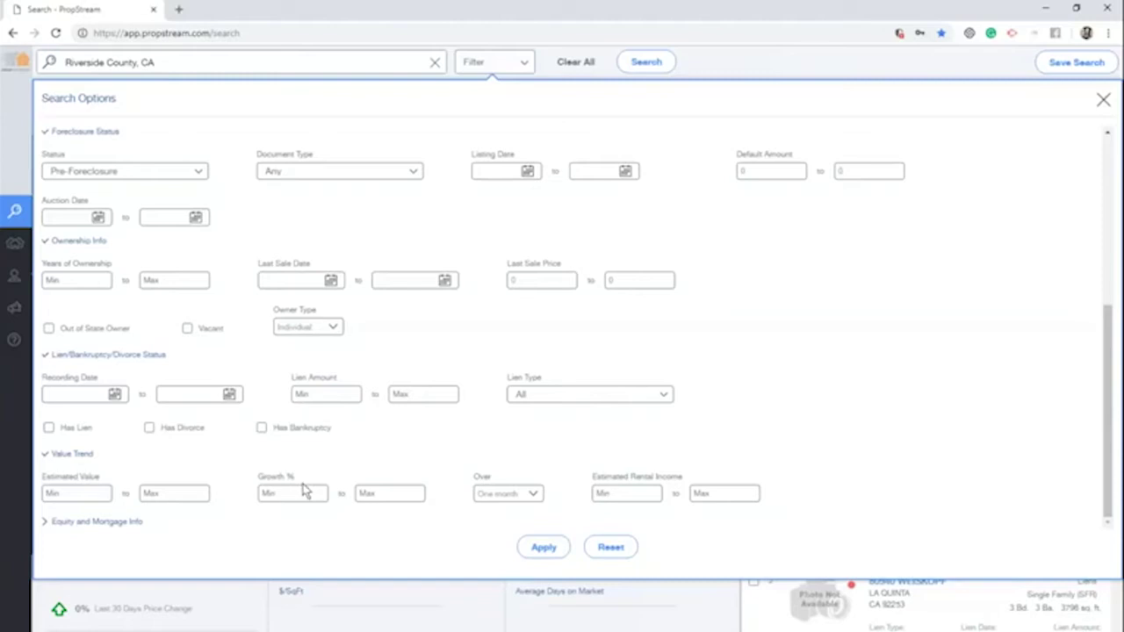
click(306, 490)
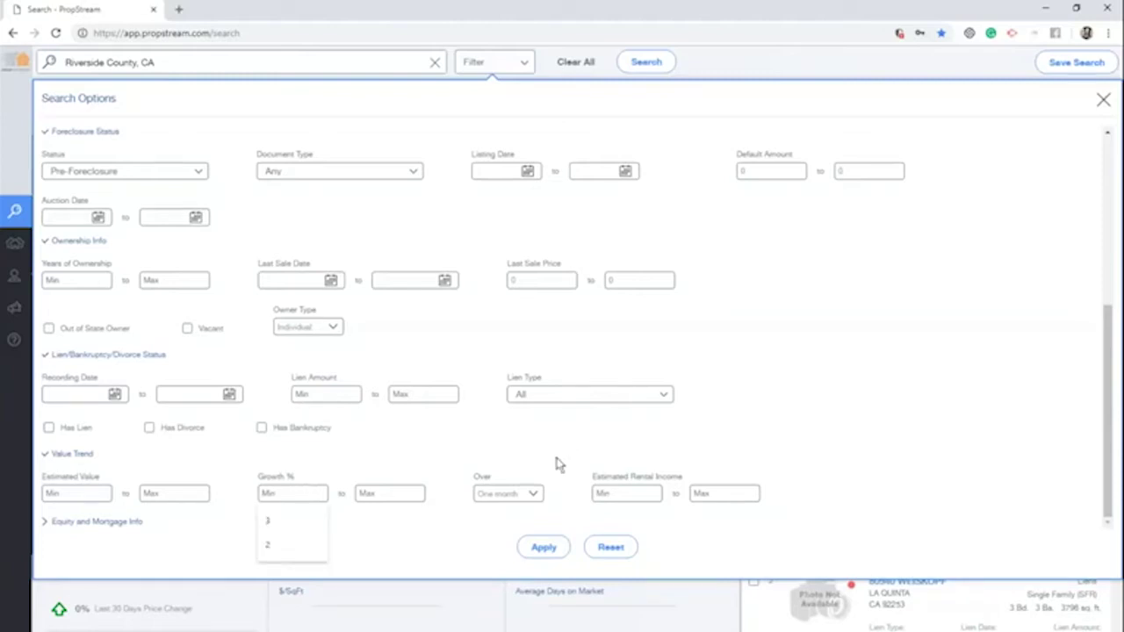
click(525, 494)
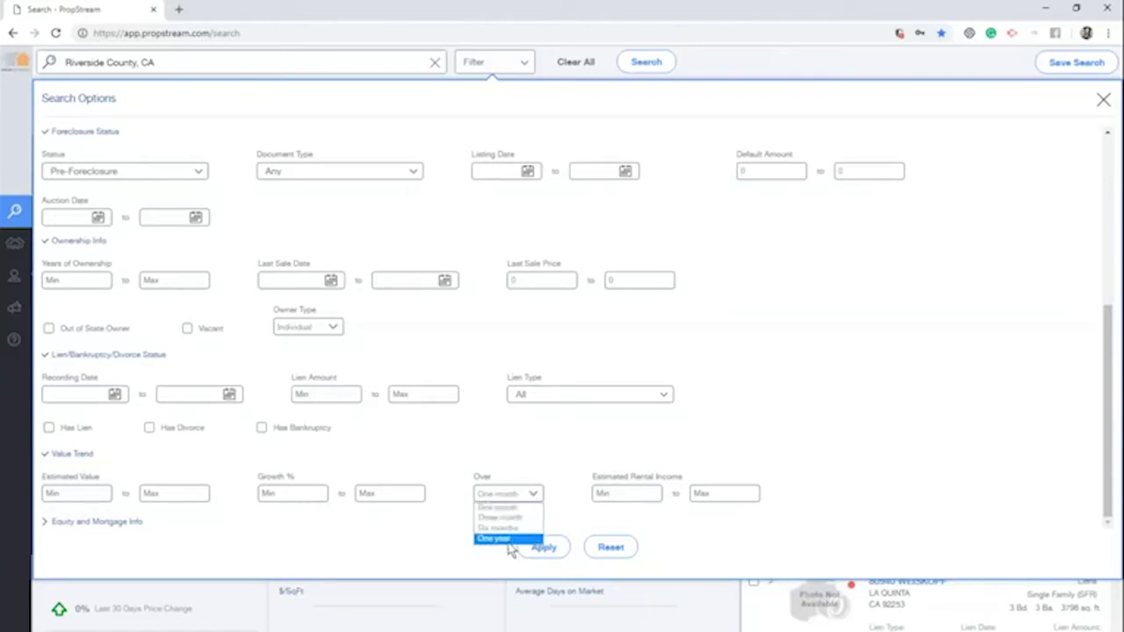
click(546, 472)
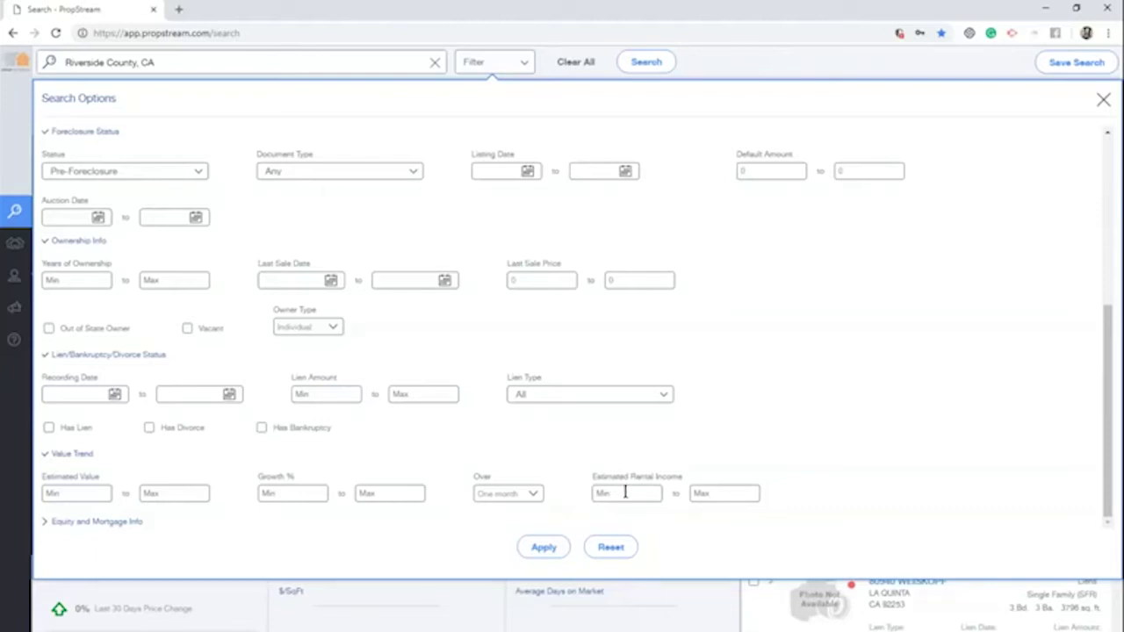
click(107, 524)
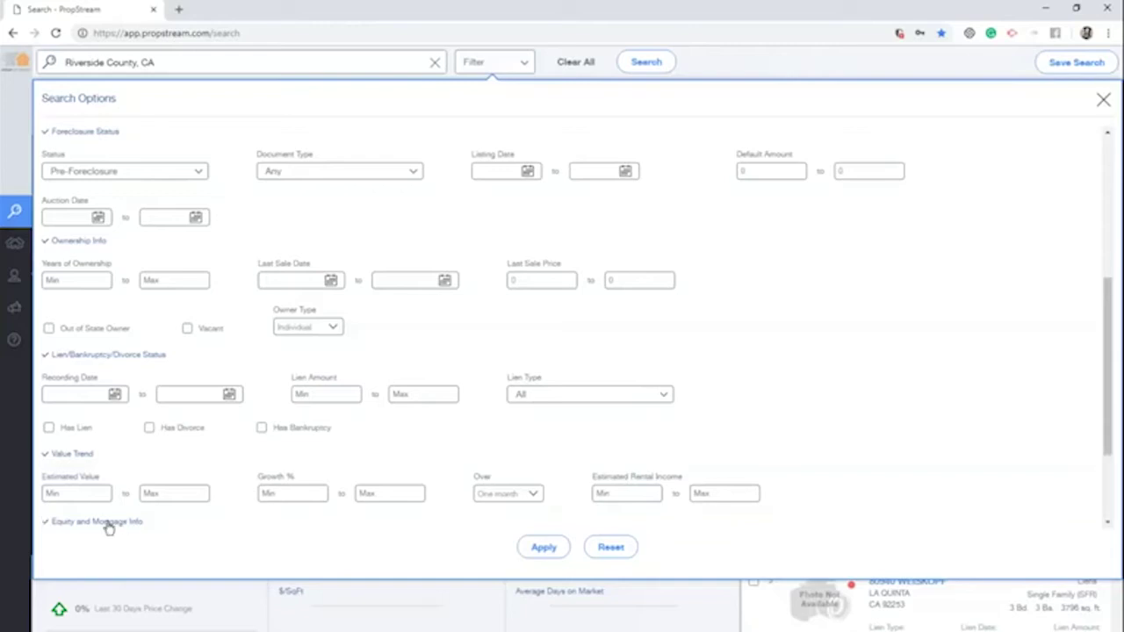
Set Estimated Equity % minimum to 30, leaving Loan Type at All
scroll(244, 462, down, 1)
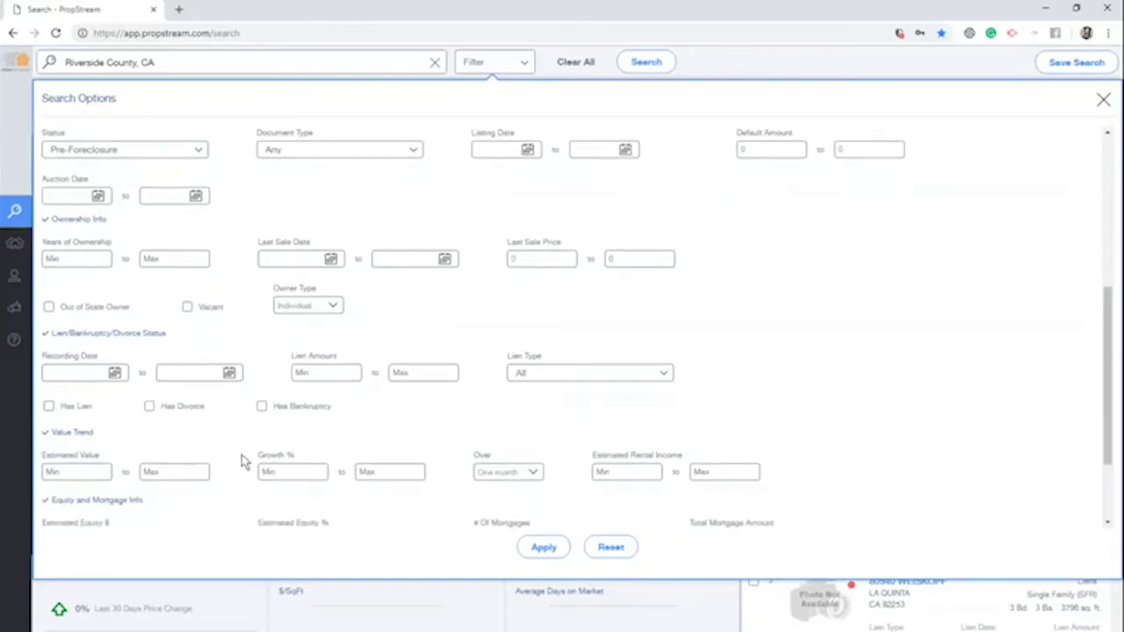
scroll(242, 461, down, 1)
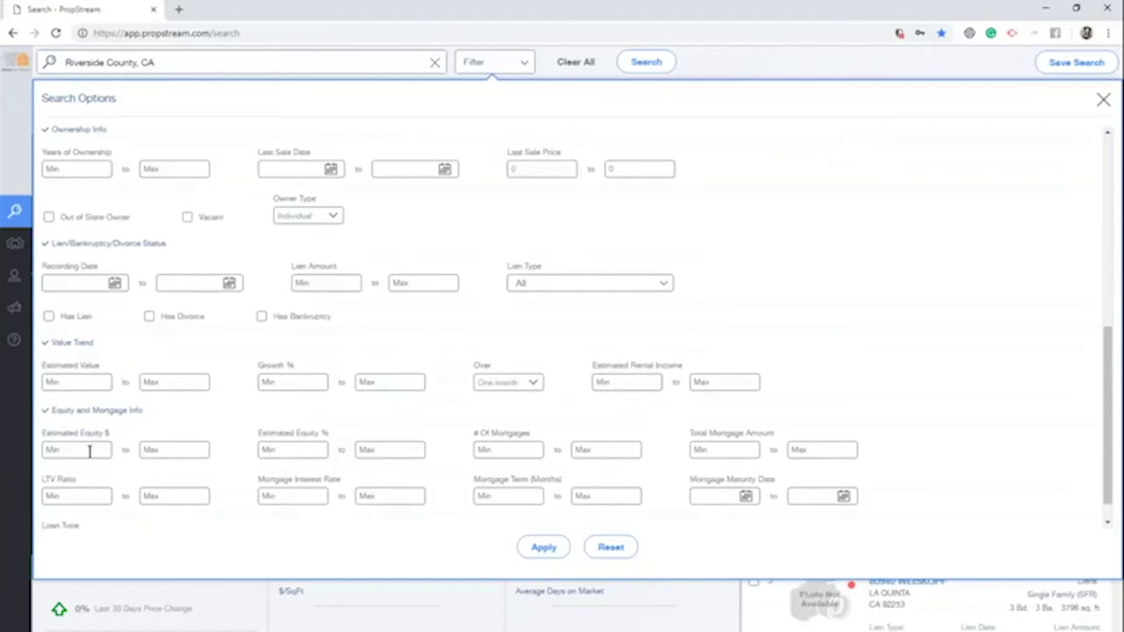
click(307, 449)
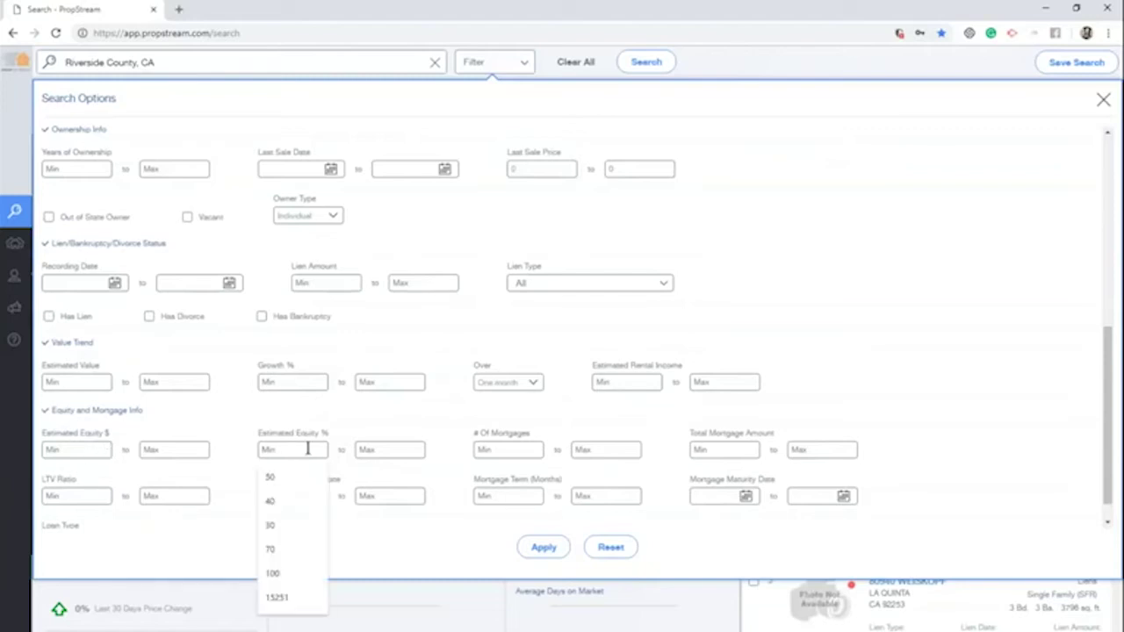
text(50)
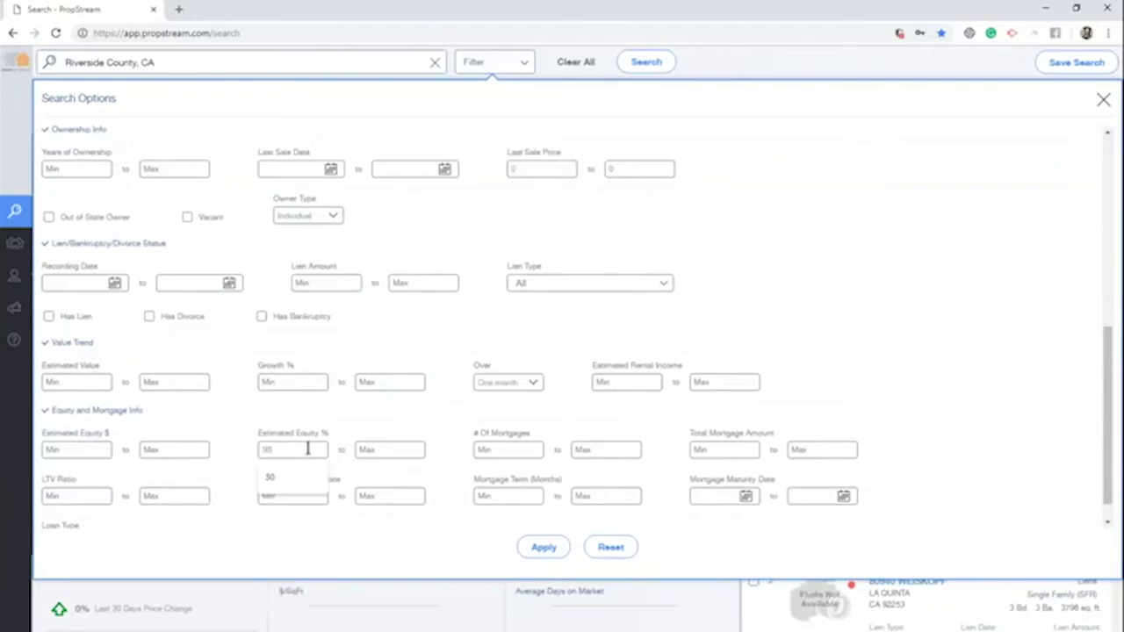
click(364, 431)
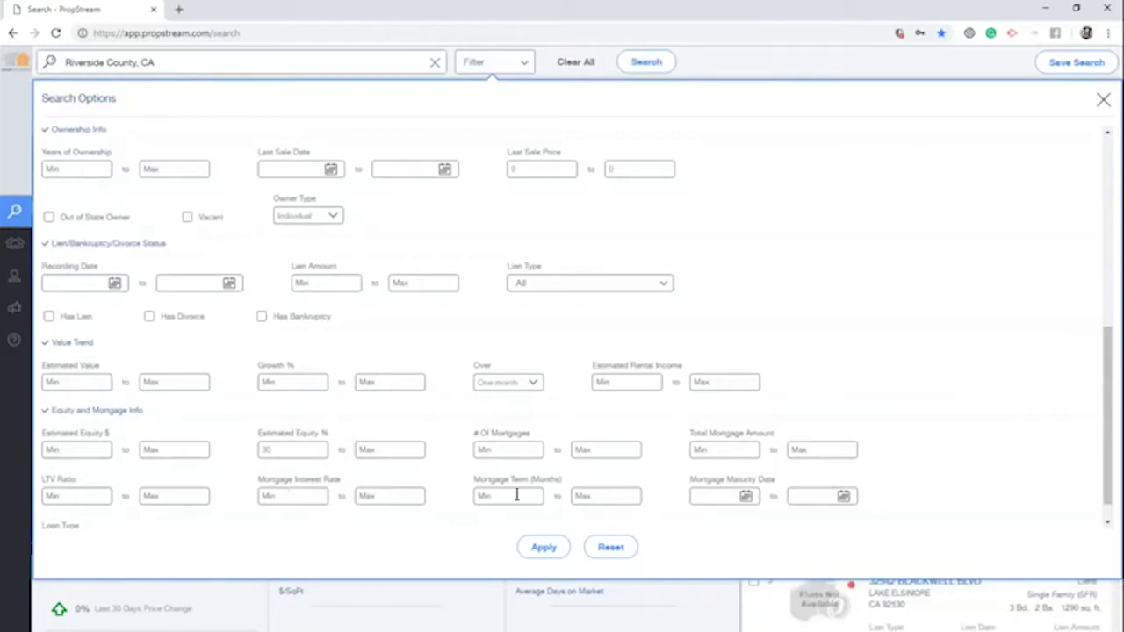
scroll(475, 490, down, 1)
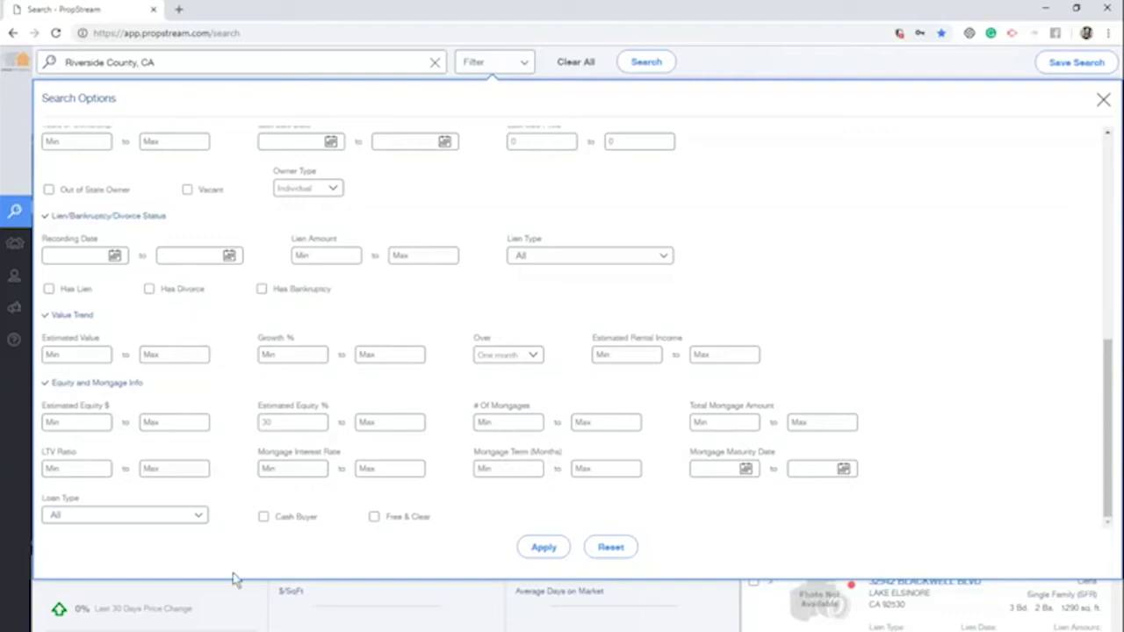
click(204, 519)
scroll(243, 414, down, 3)
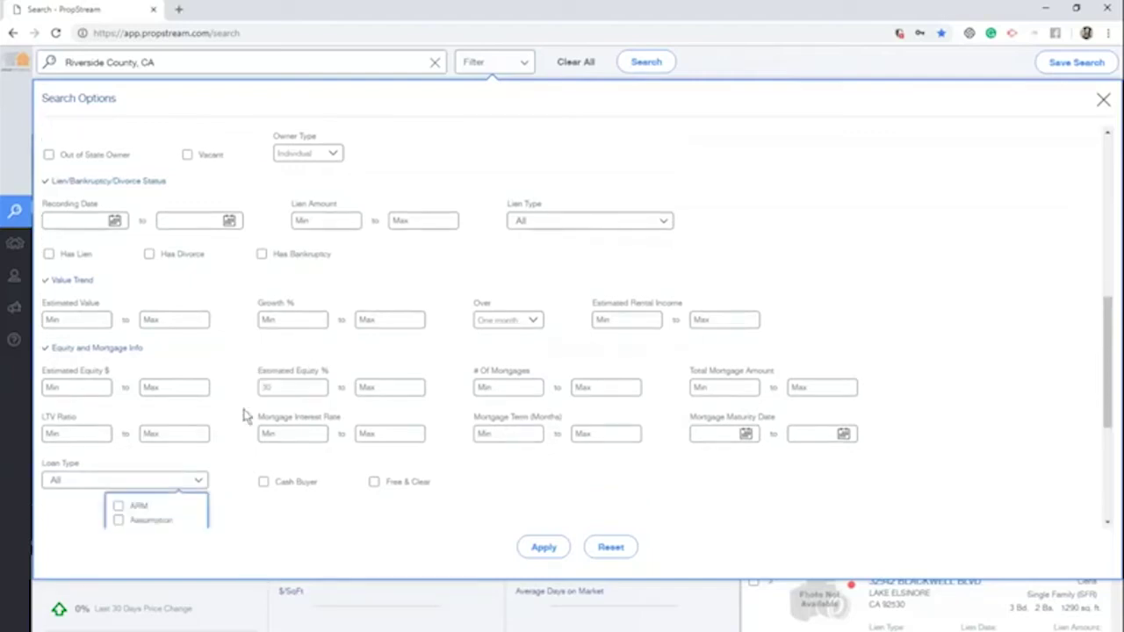
click(189, 293)
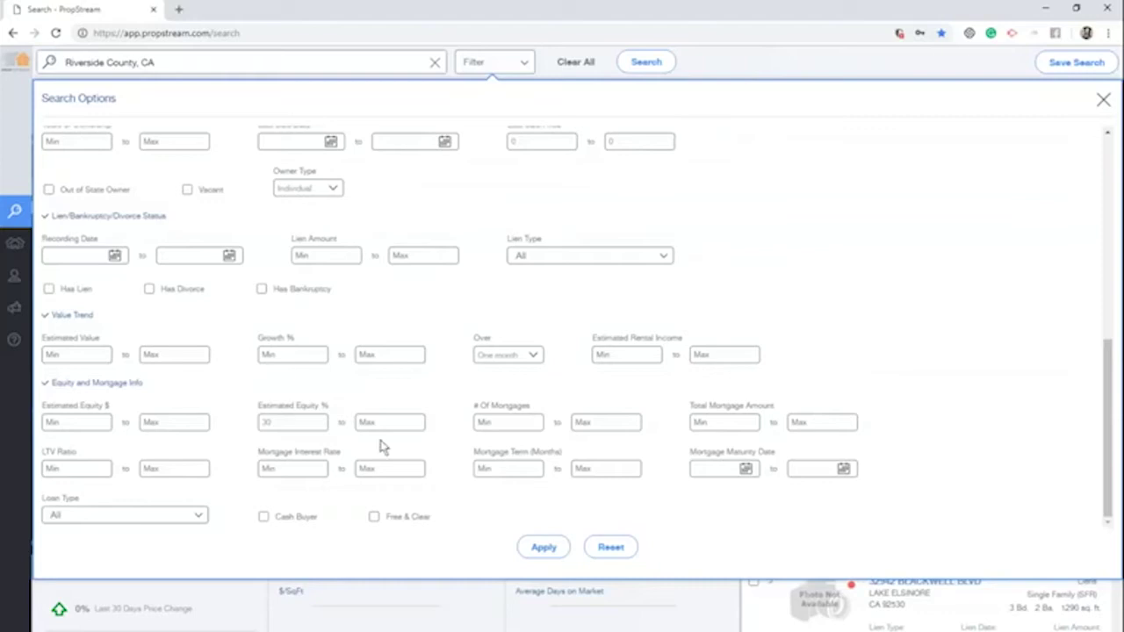
scroll(467, 254, up, 3)
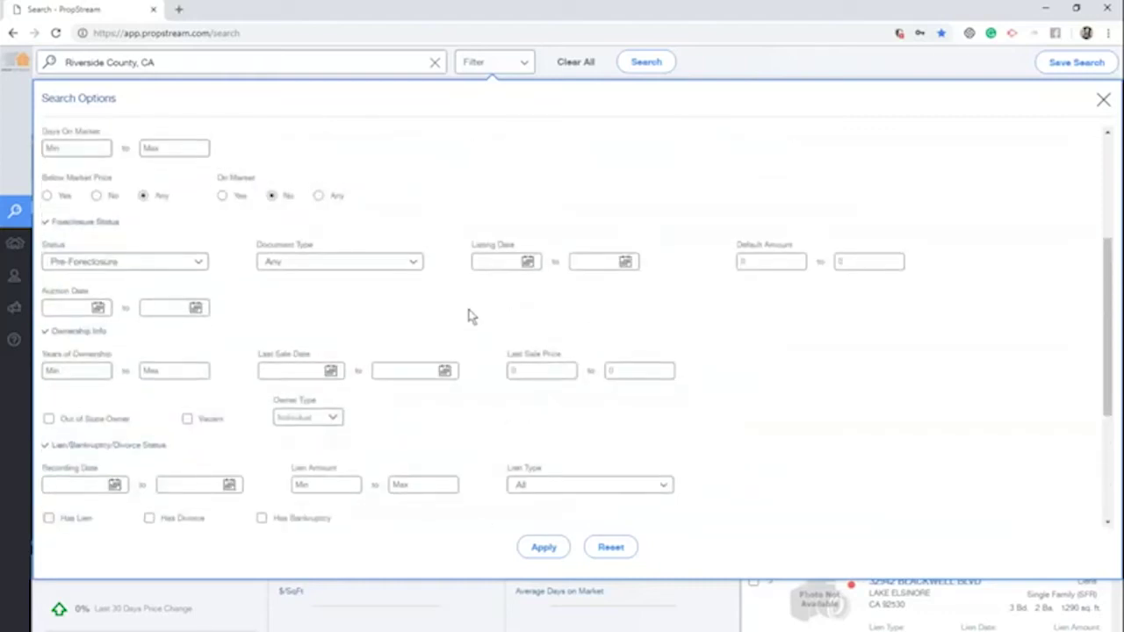
Apply the Liens search with the current filters
scroll(471, 316, up, 3)
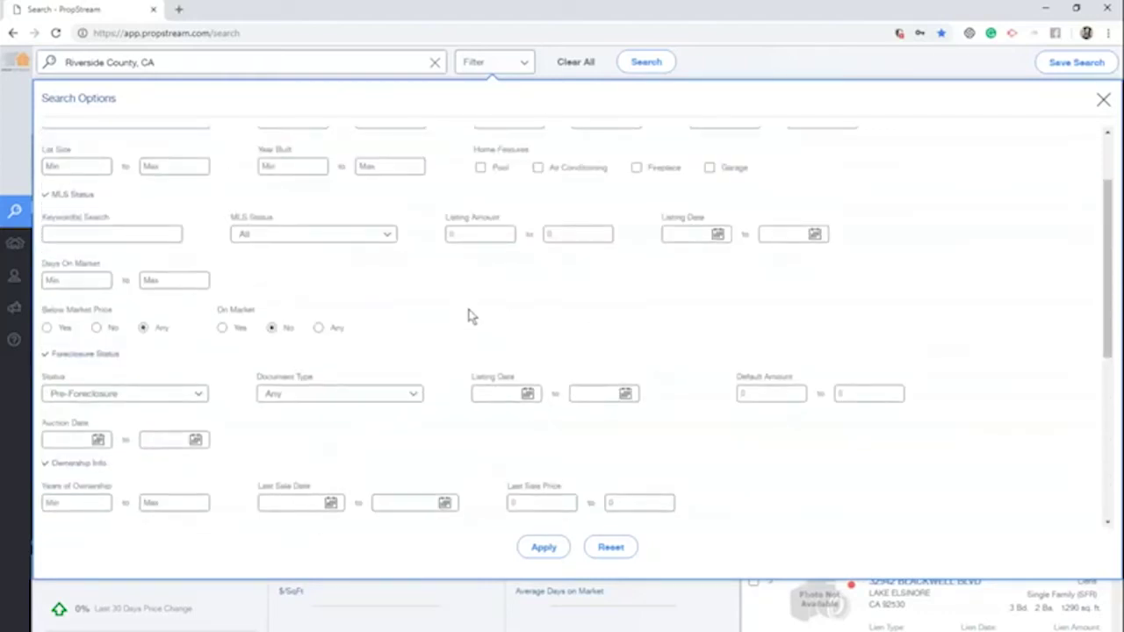
scroll(471, 316, up, 2)
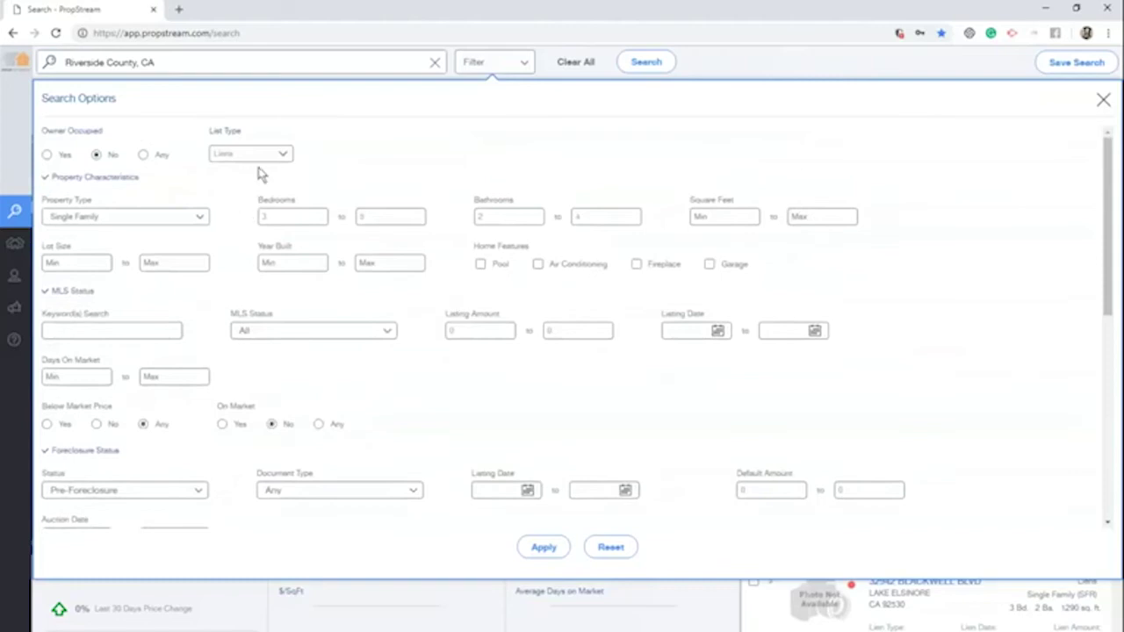
click(270, 157)
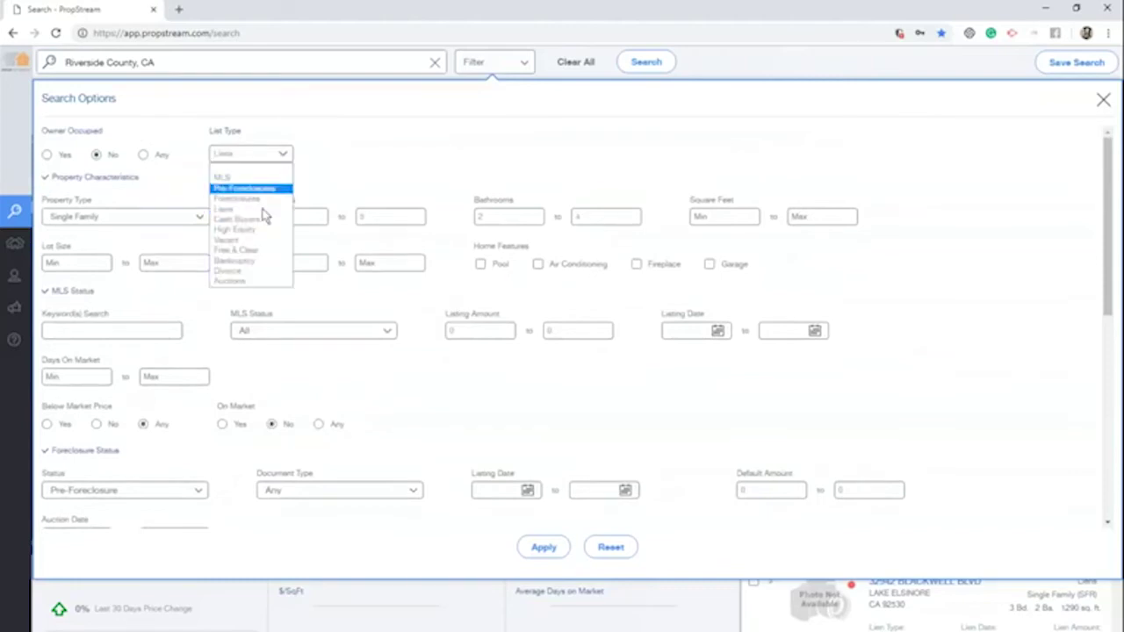
click(262, 210)
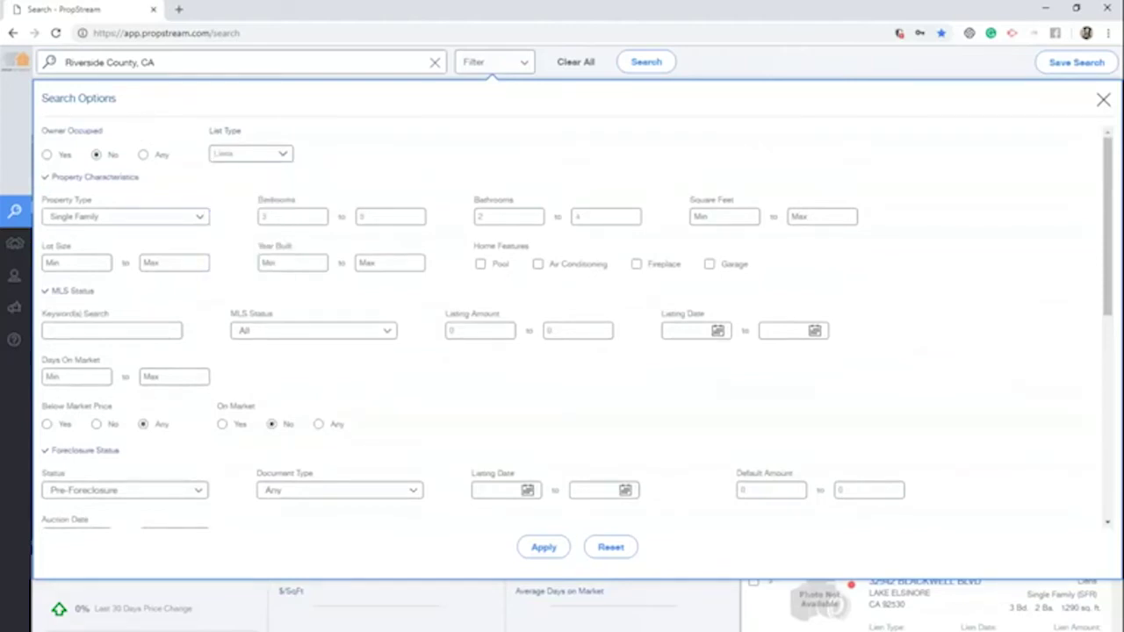
click(543, 547)
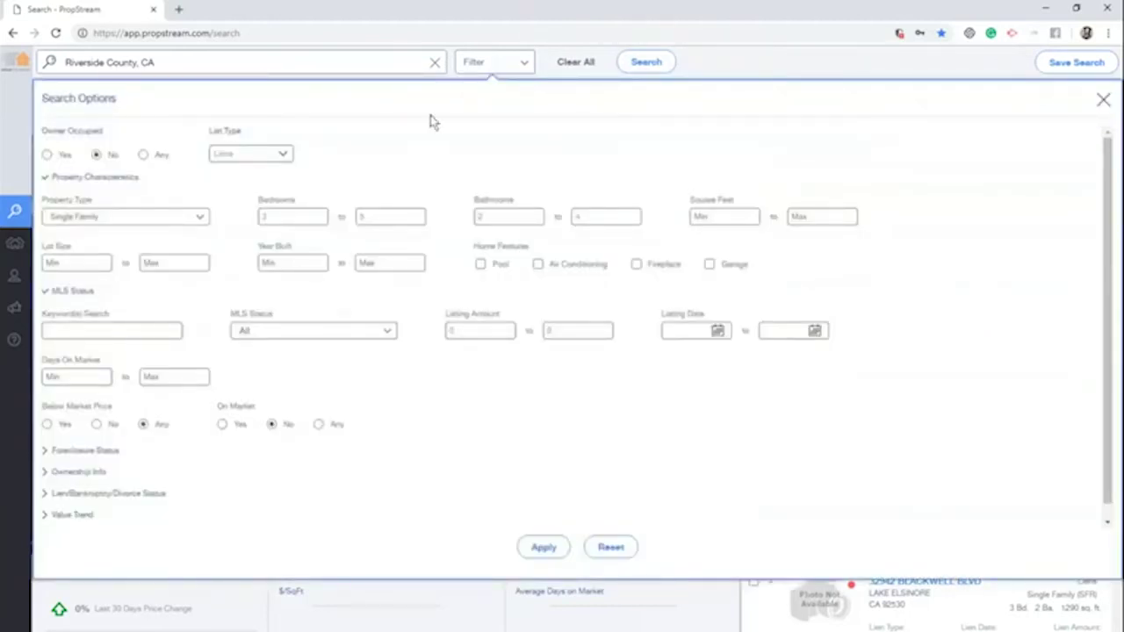
Clear the Bedrooms and Bathrooms limits and reapply, showing 34 properties
click(381, 219)
key(BackSpace)
double_click(259, 217)
key(BackSpace)
click(514, 219)
key(BackSpace)
click(635, 217)
key(BackSpace)
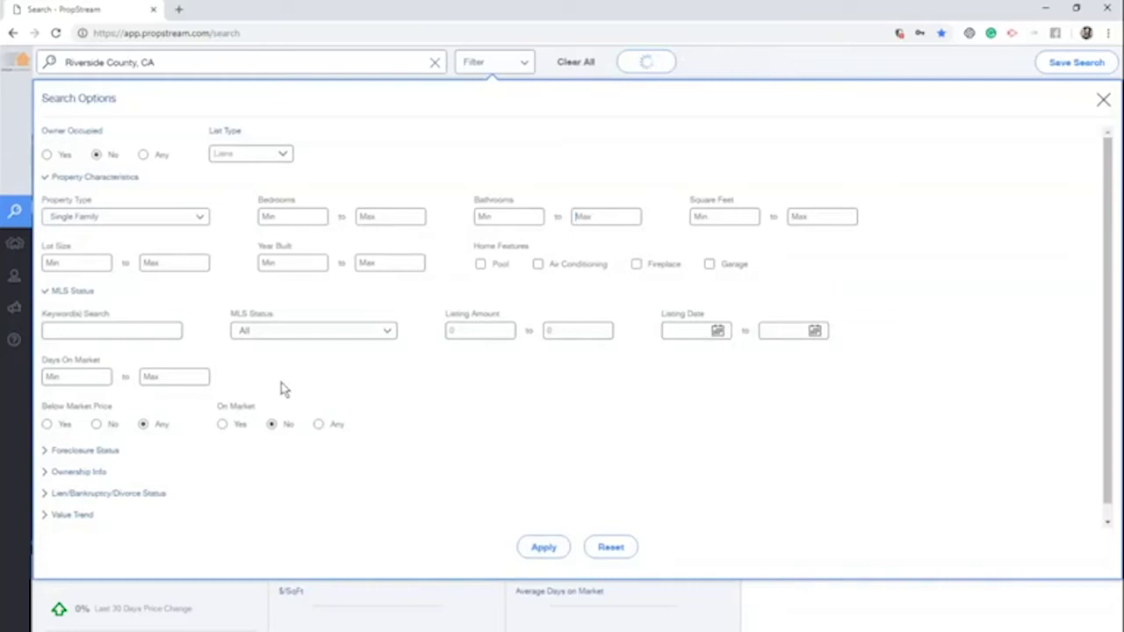
scroll(246, 452, down, 1)
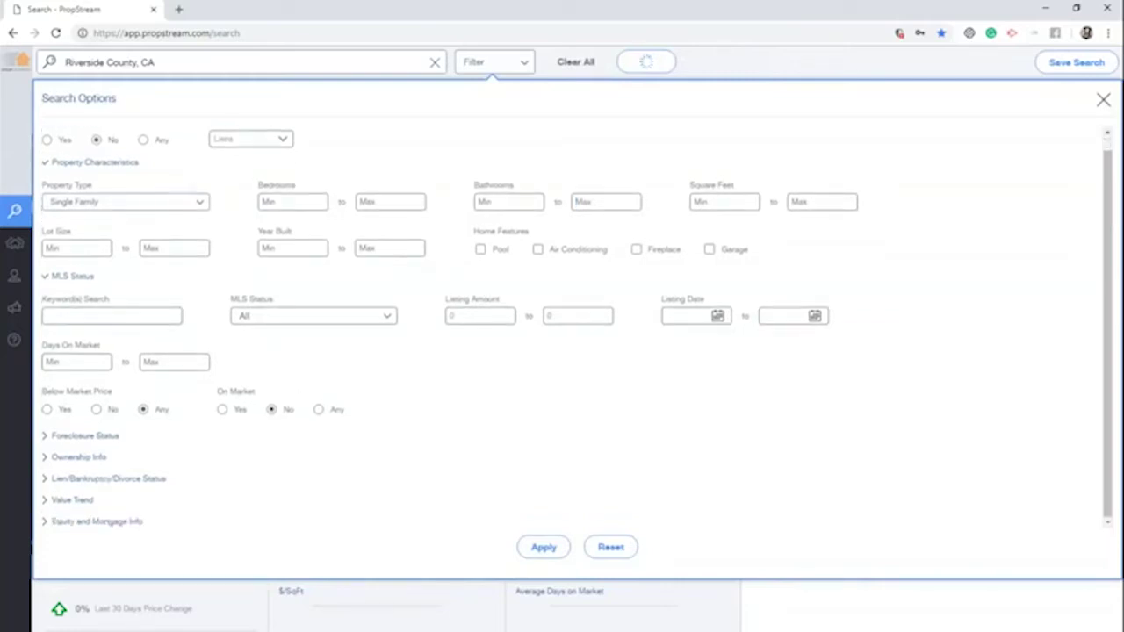
click(103, 458)
scroll(223, 462, down, 3)
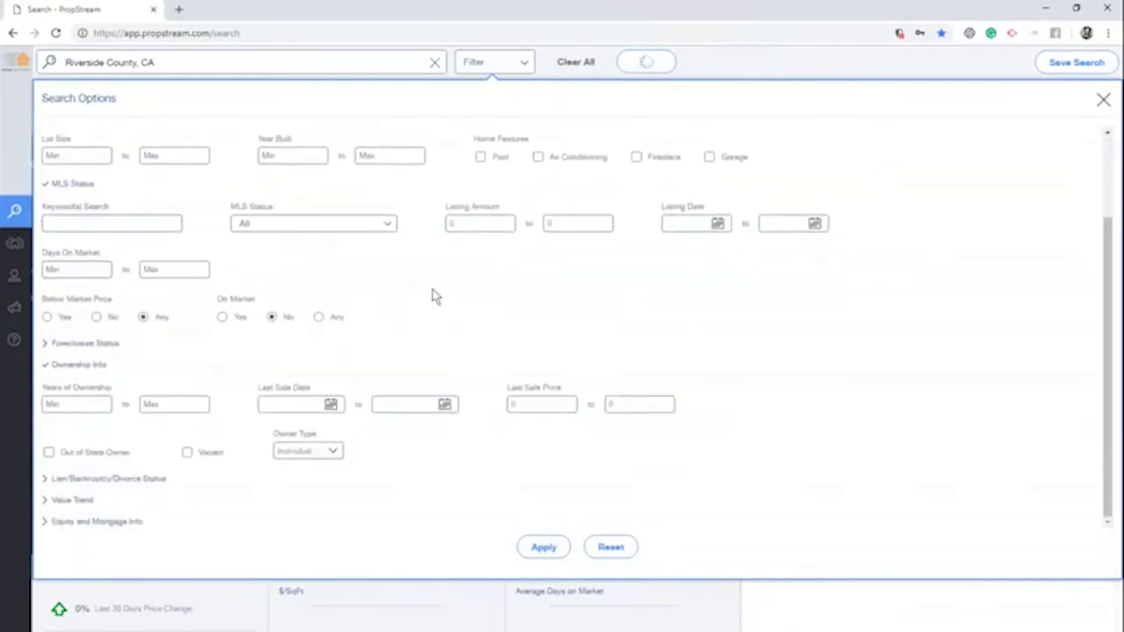
scroll(338, 229, up, 2)
scroll(426, 456, down, 3)
click(531, 547)
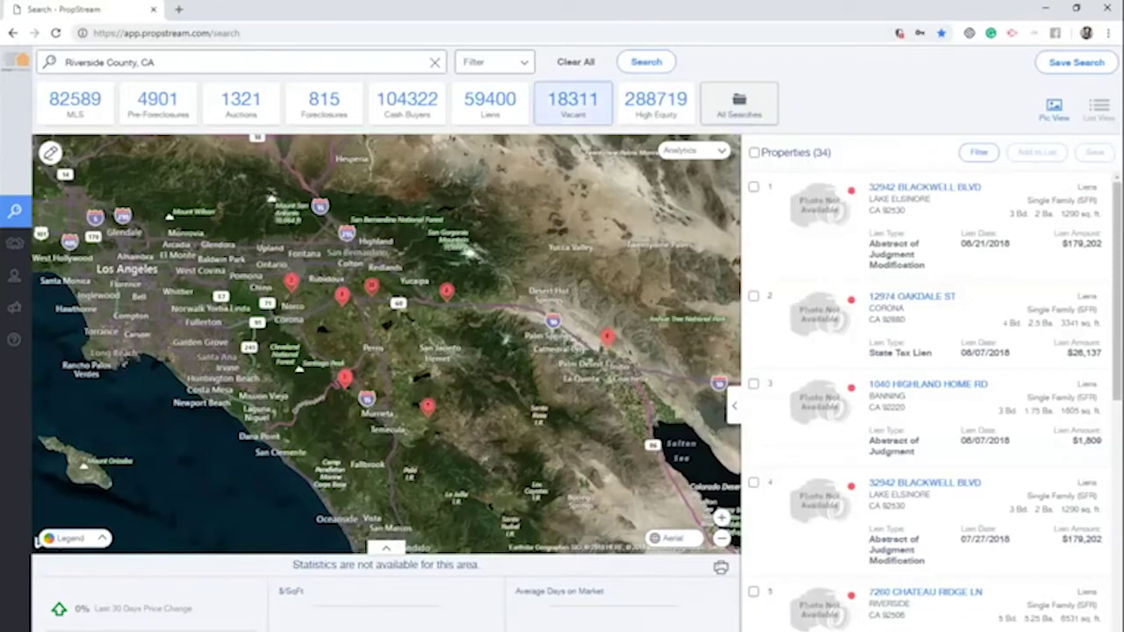
Lower the Estimated Equity % minimum to 10
click(518, 70)
scroll(220, 456, down, 1)
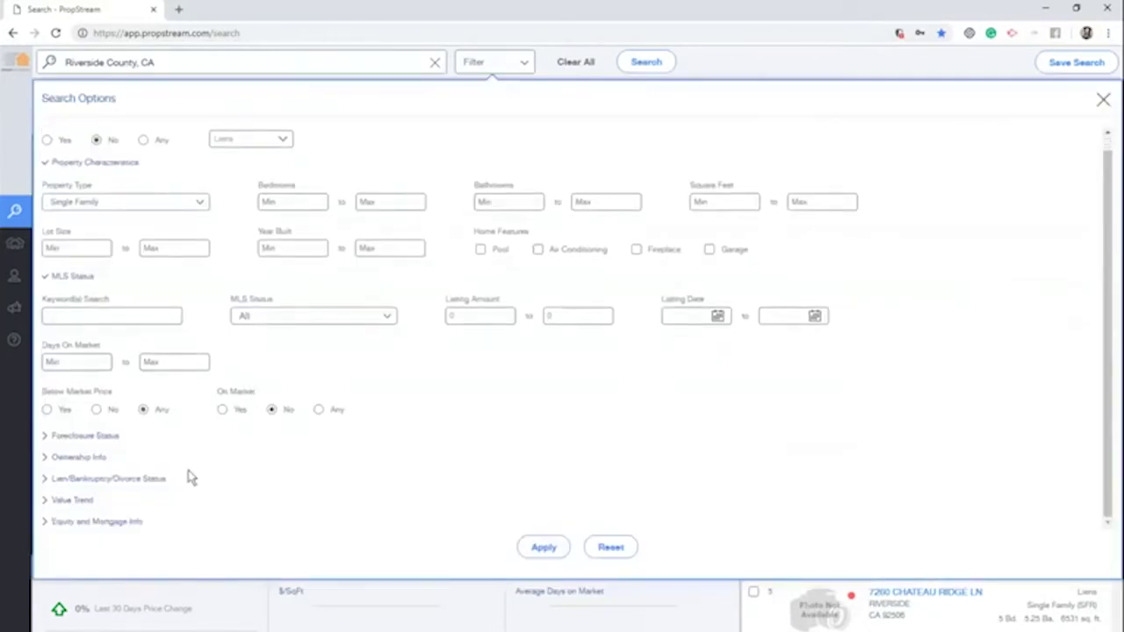
click(120, 523)
scroll(268, 471, down, 2)
click(279, 450)
text(10)
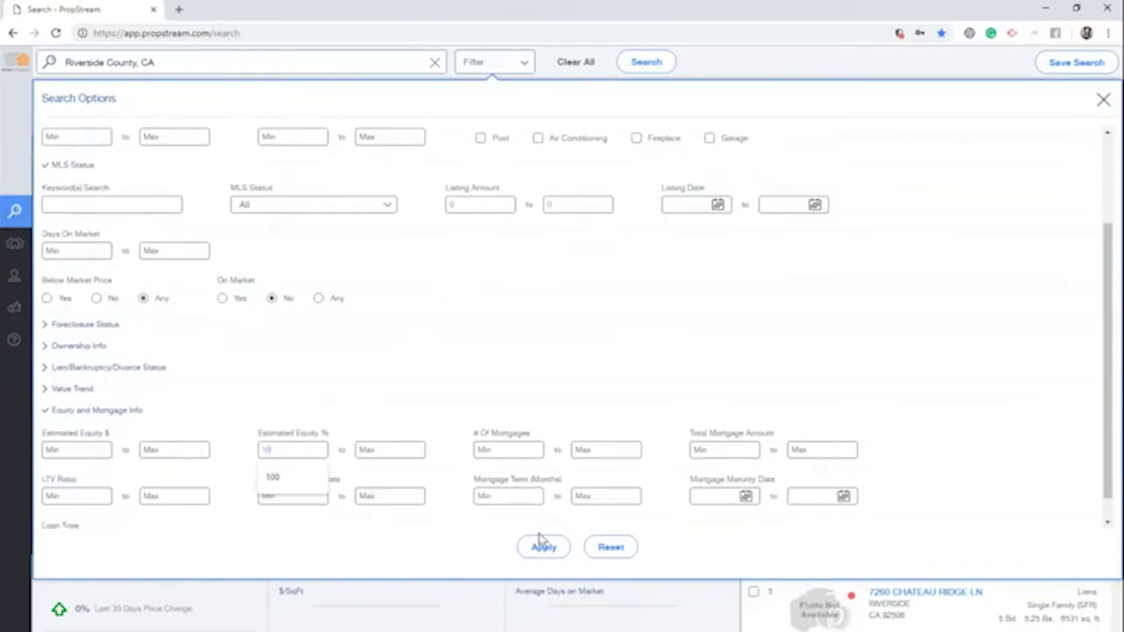
click(218, 350)
Set Owner Occupied to Any and apply, yielding 425 properties
click(218, 350)
scroll(226, 319, down, 2)
scroll(225, 319, up, 5)
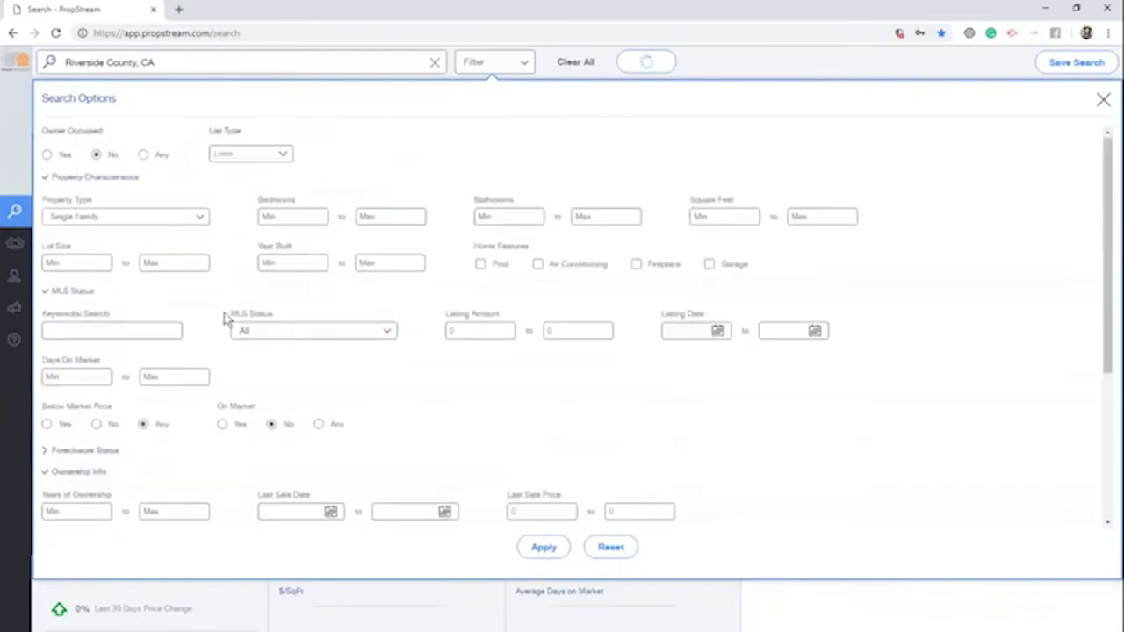
click(144, 153)
click(543, 548)
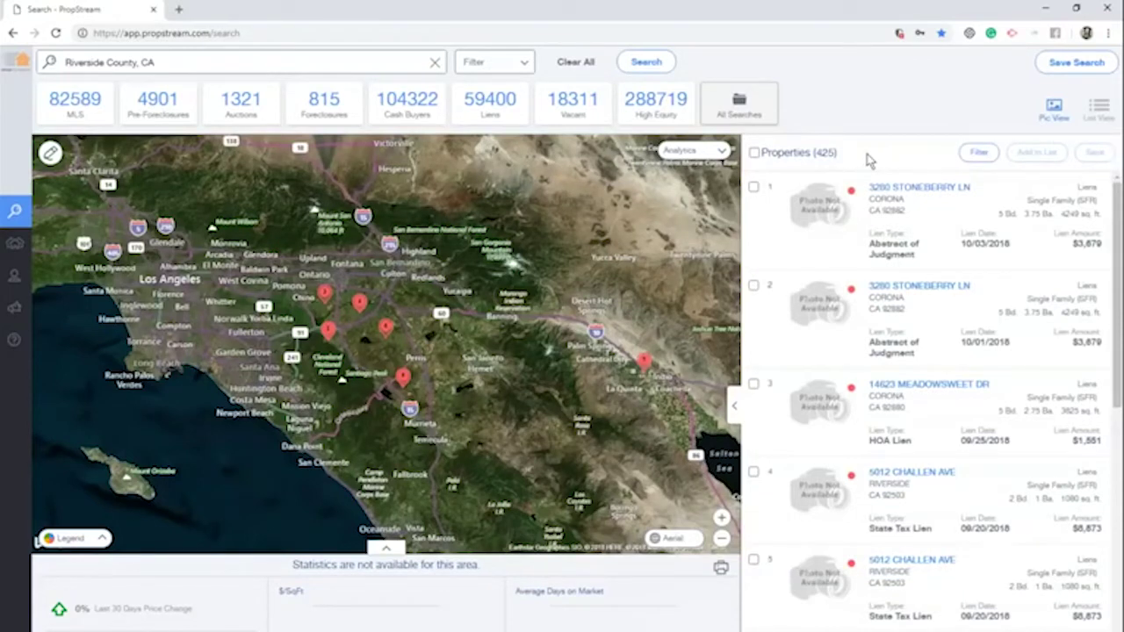
click(468, 63)
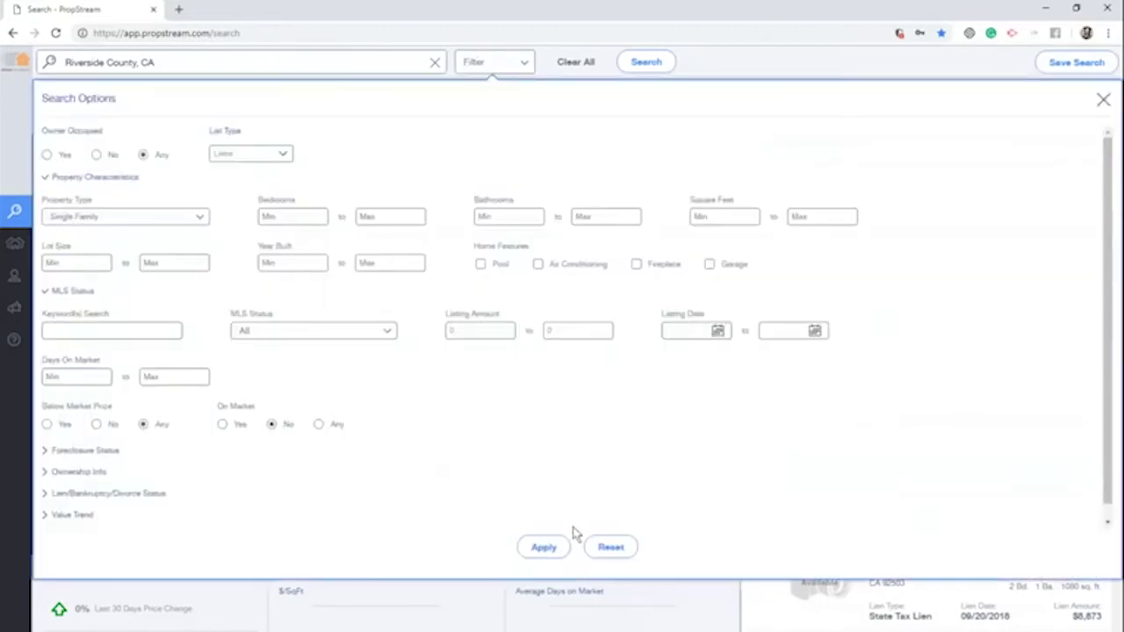
click(536, 546)
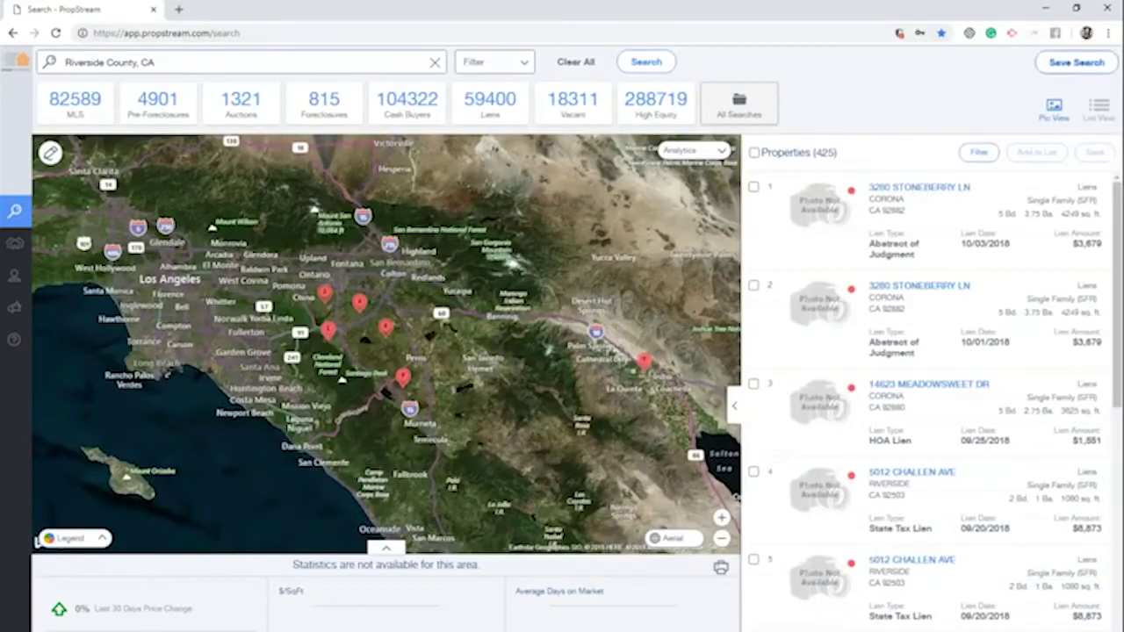
Start a saved search named Riverside with an 'SF 10%' description
click(1075, 62)
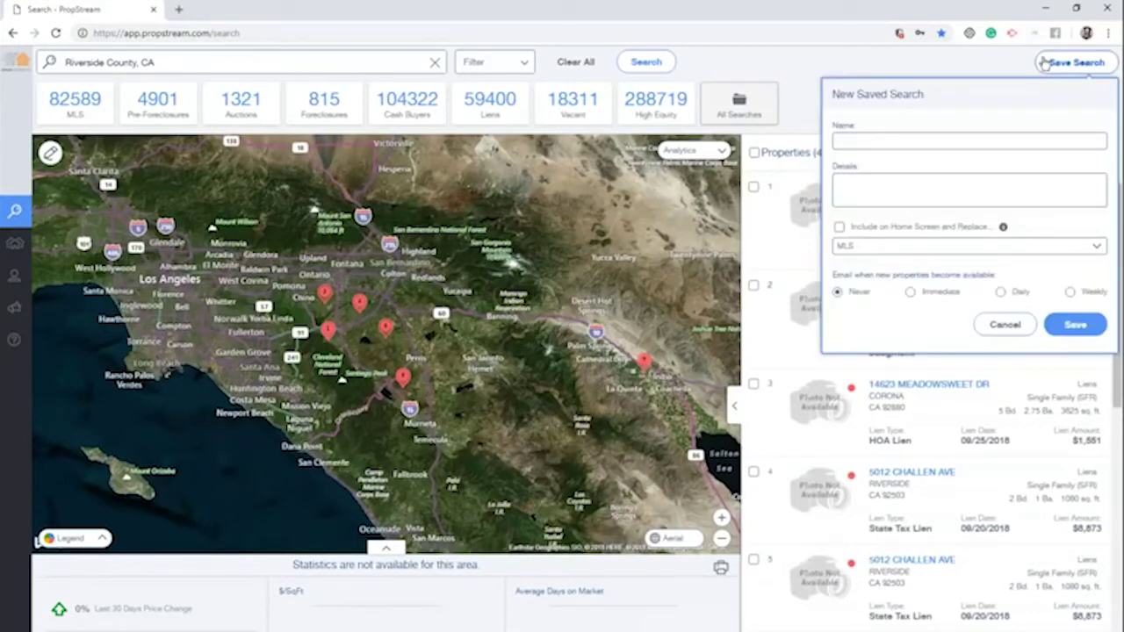
click(952, 141)
text(Riverside Liens)
click(985, 175)
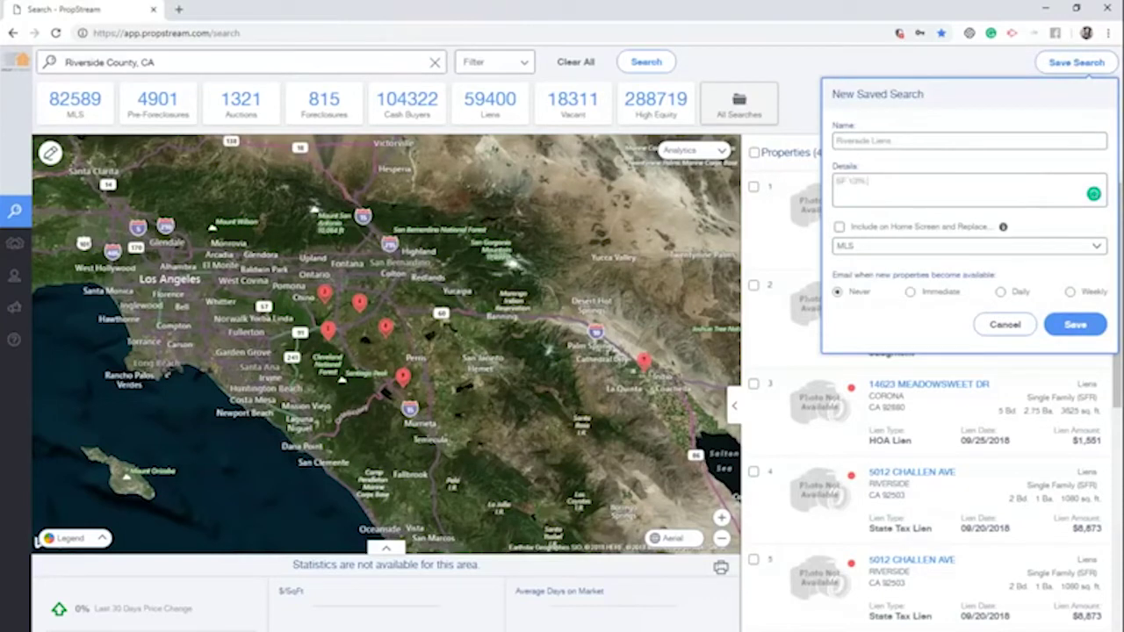
text(SF 10% mostly)
text(osures)
Choose MLS, turn off Include on Home Screen, and view All Searches
click(857, 231)
click(876, 251)
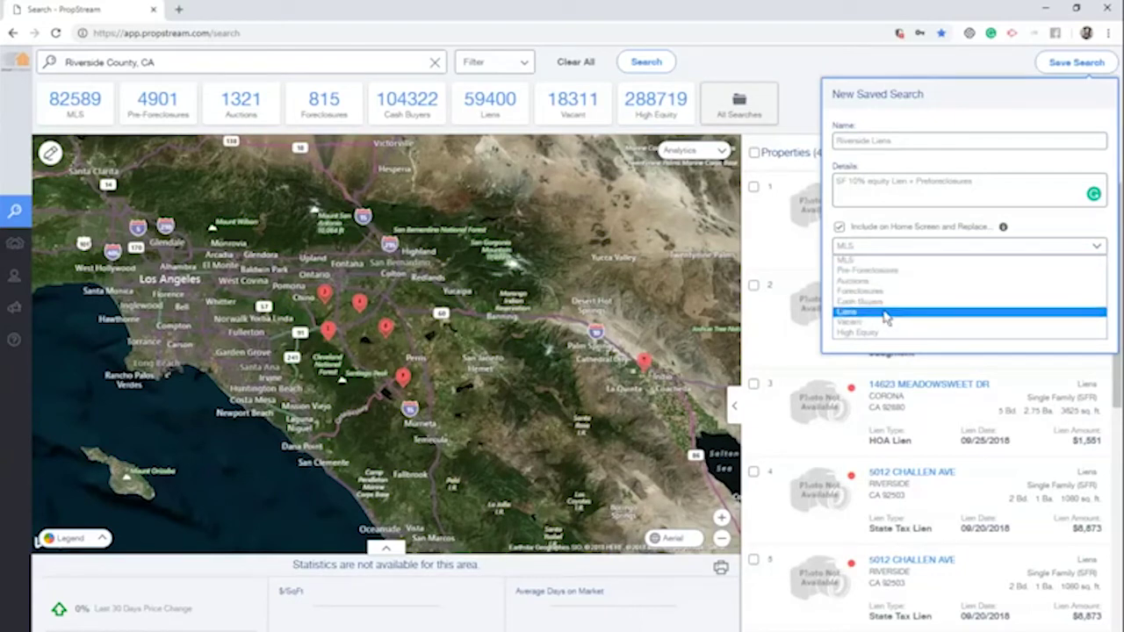
click(844, 228)
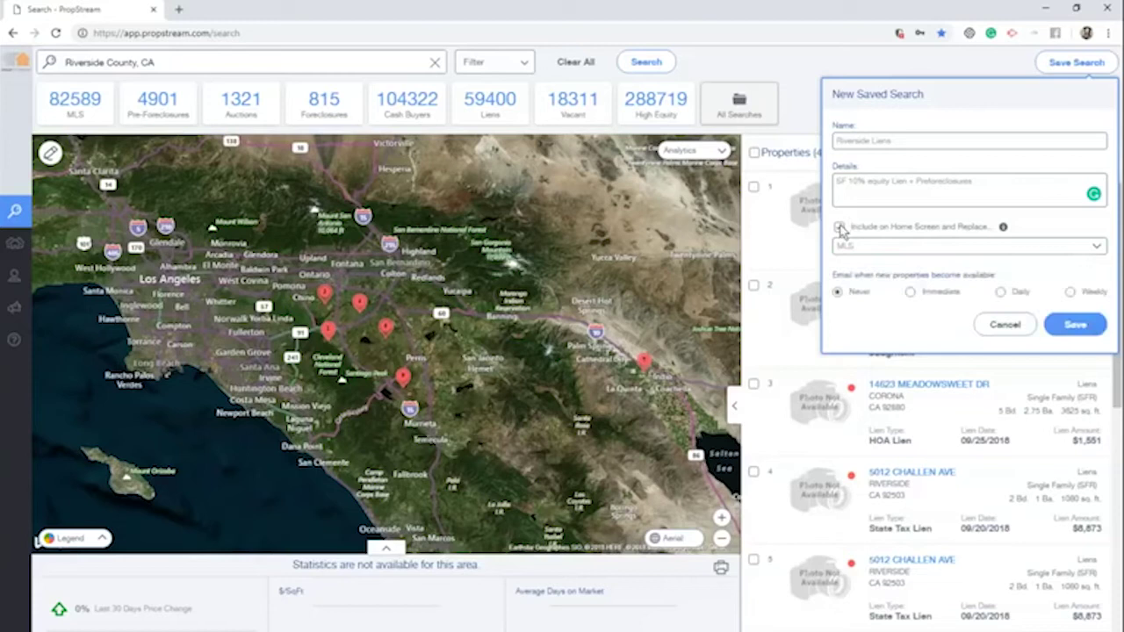
click(838, 228)
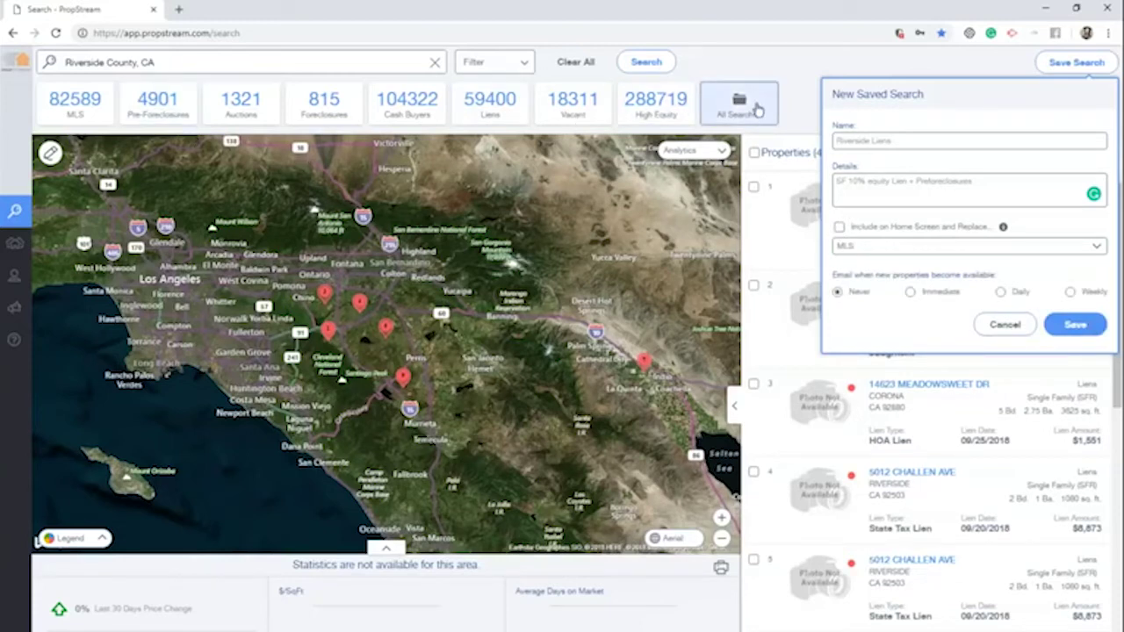
click(758, 95)
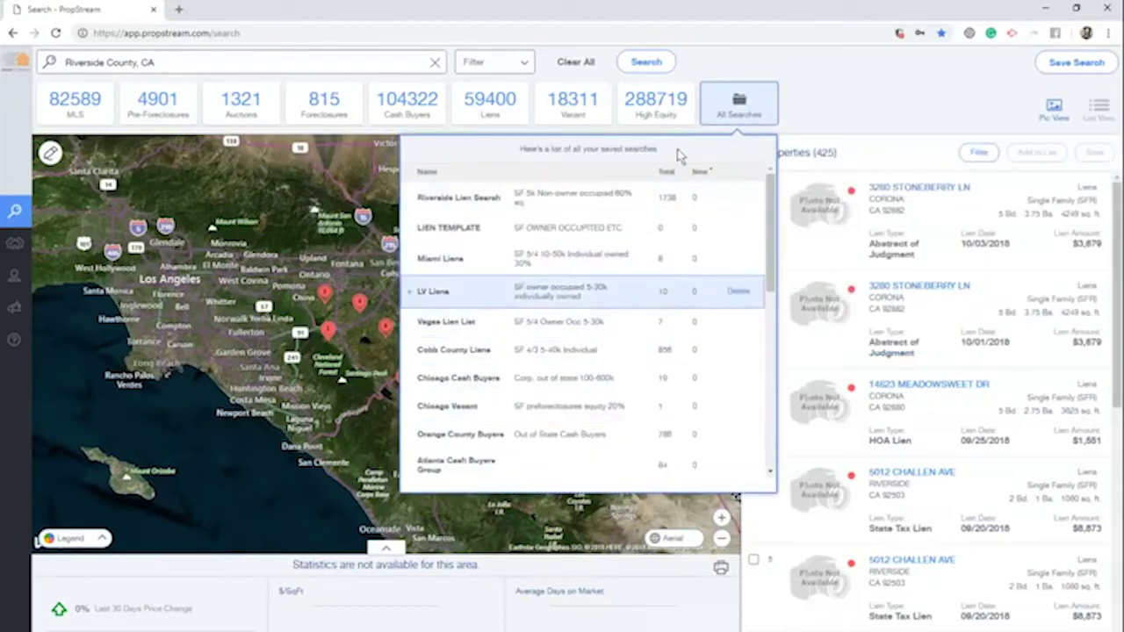
Reopen the Riverside Liens save form and choose Immediate email alerts
click(771, 103)
click(1071, 63)
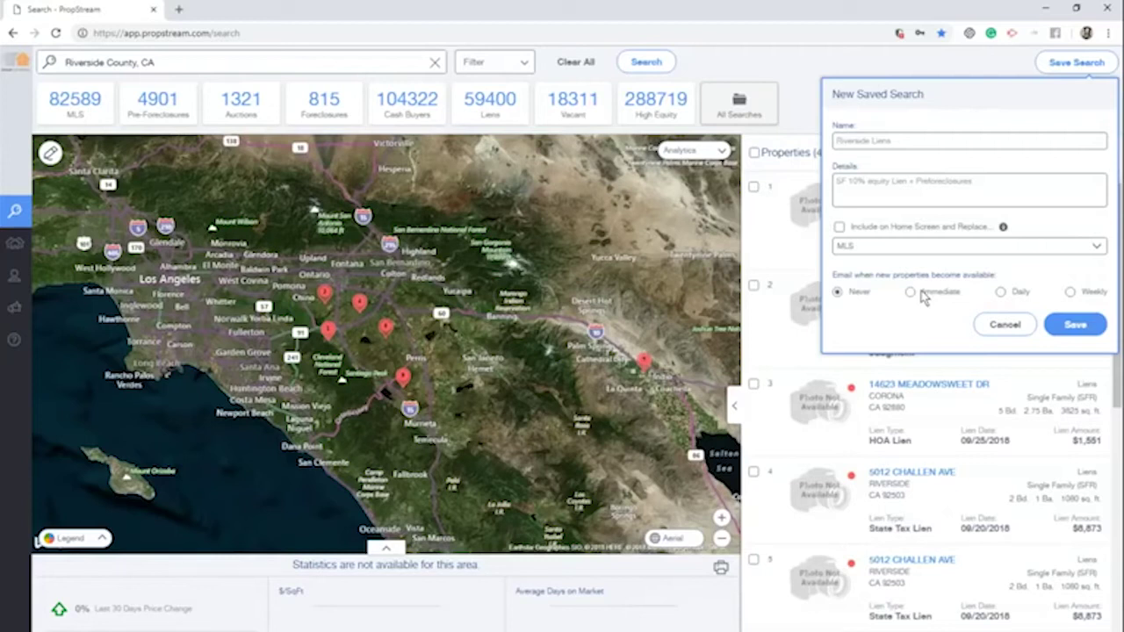
click(1006, 324)
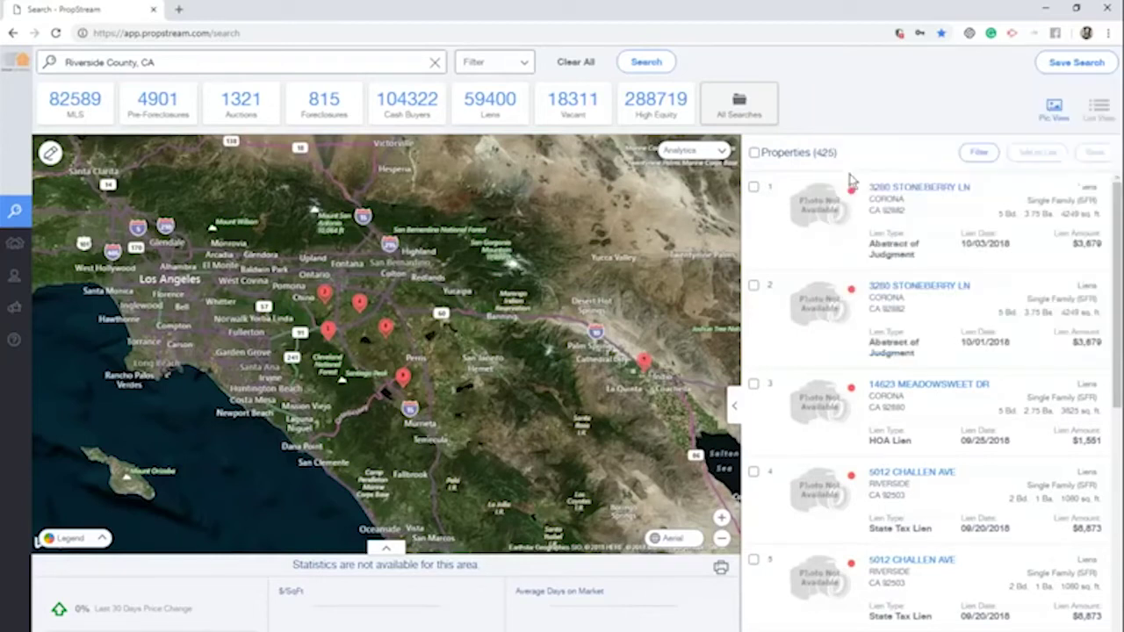
click(1046, 61)
click(951, 294)
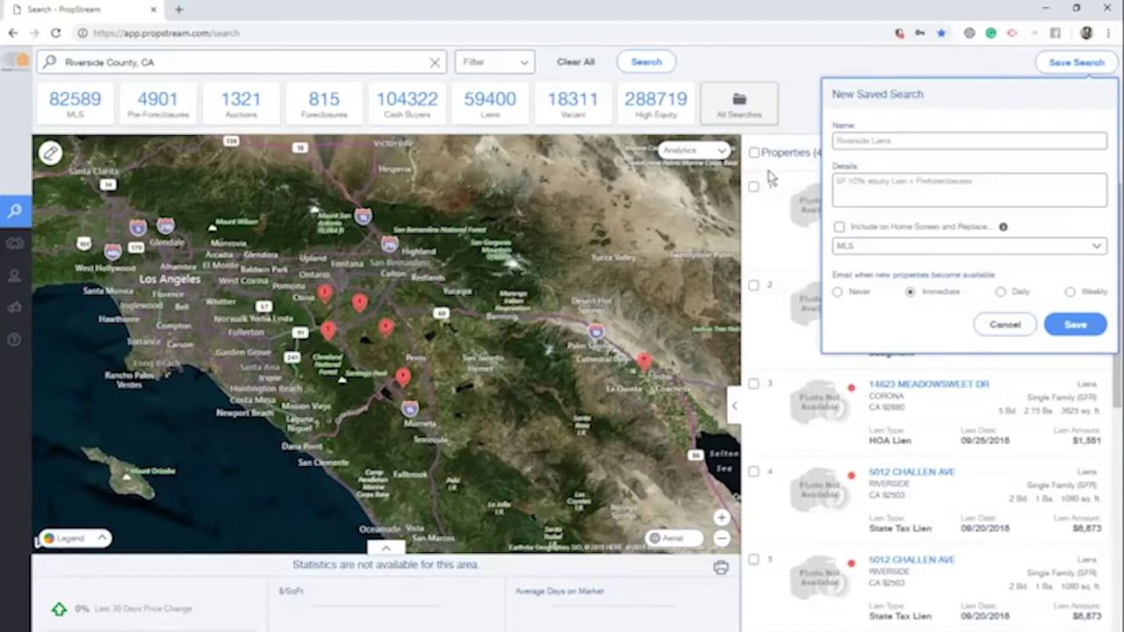
Save the Riverside Liens search with email set to Never and confirm it under All Searches
click(866, 296)
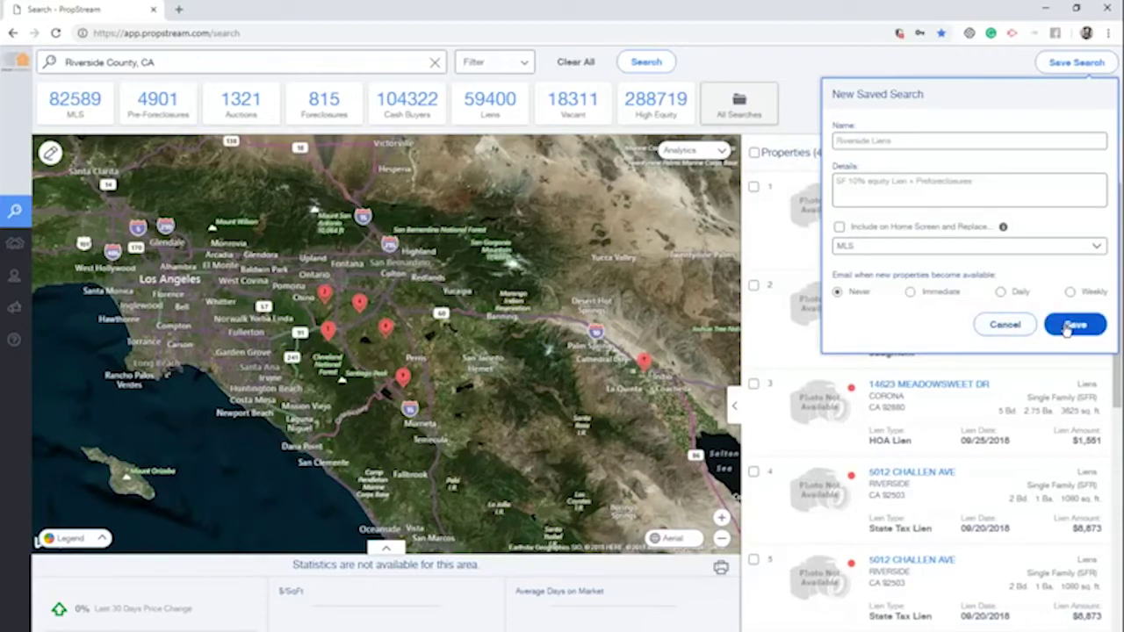
click(1066, 328)
click(707, 107)
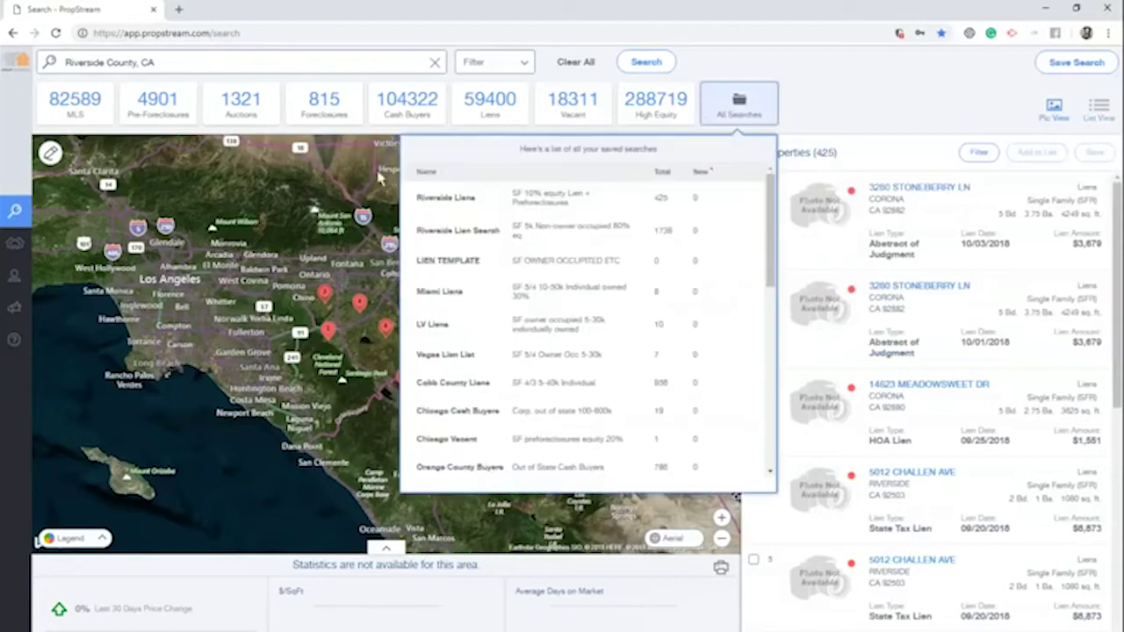
Clear the current search and reload the saved Riverside Liens search with its 425 properties
click(771, 103)
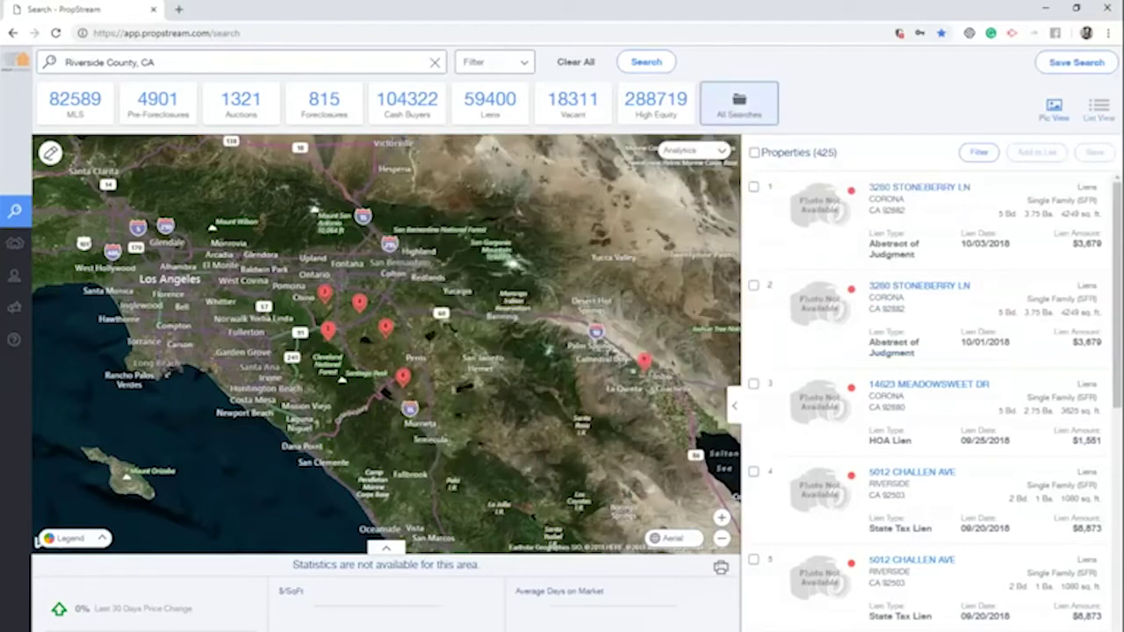
click(575, 62)
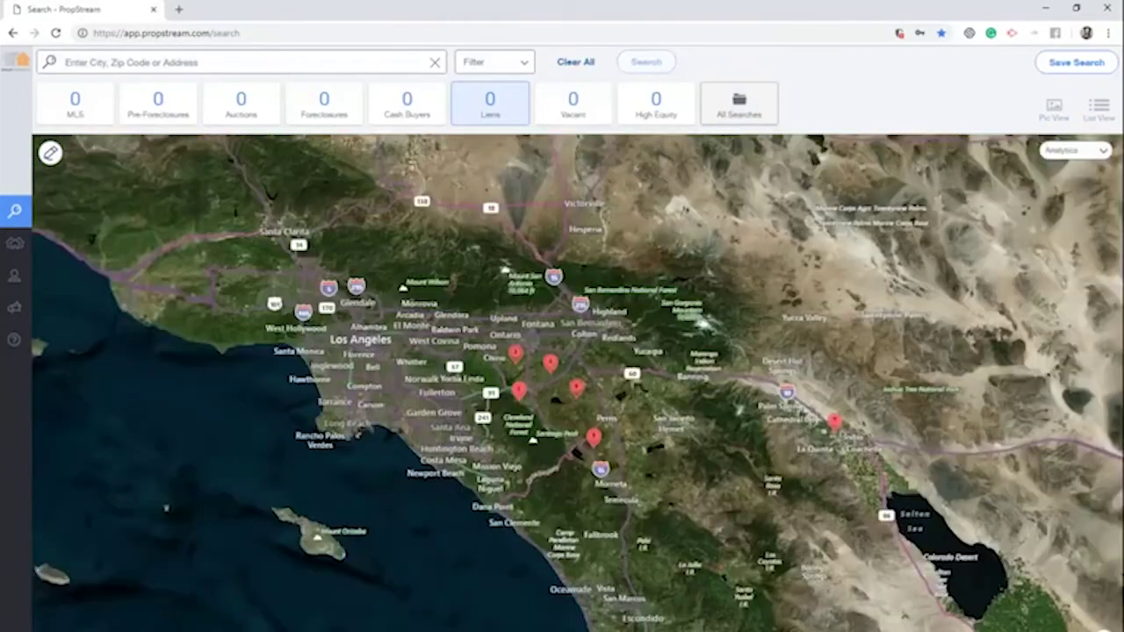
click(321, 63)
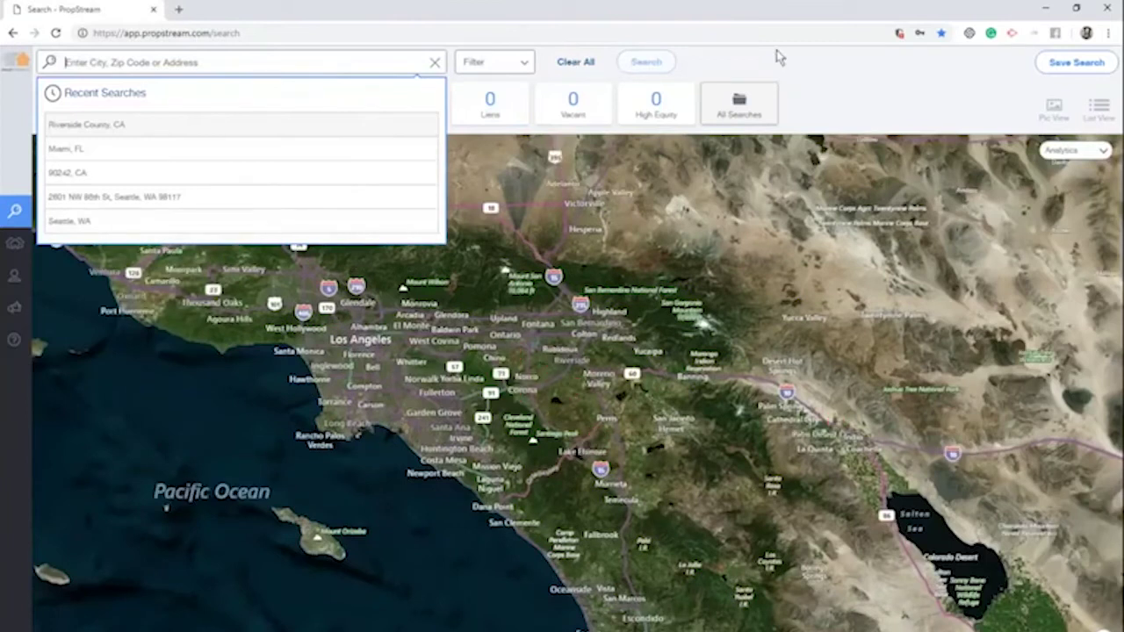
click(752, 111)
click(549, 202)
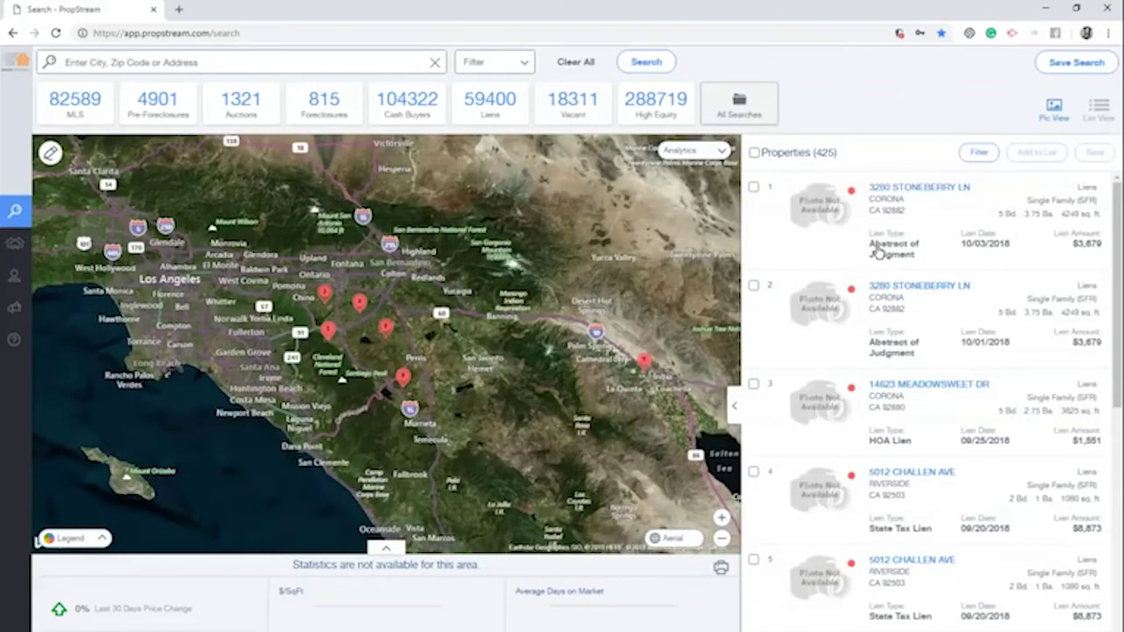
Reset filters, then apply List Type Cash Buyers, Single Family property type and Corporate owner type
click(526, 65)
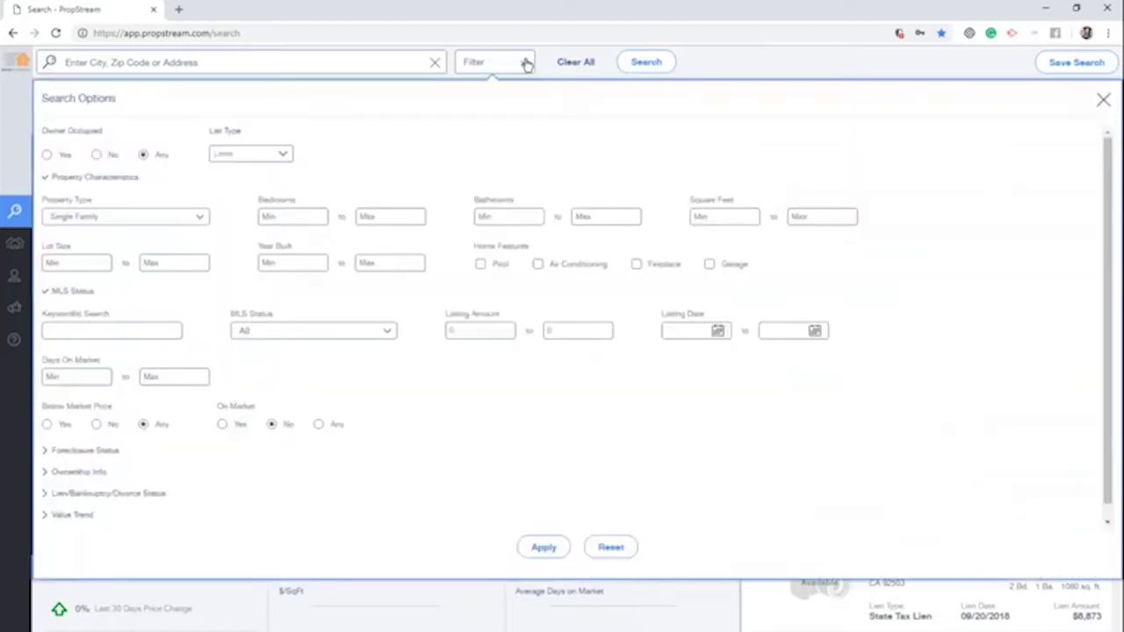
click(626, 547)
click(253, 158)
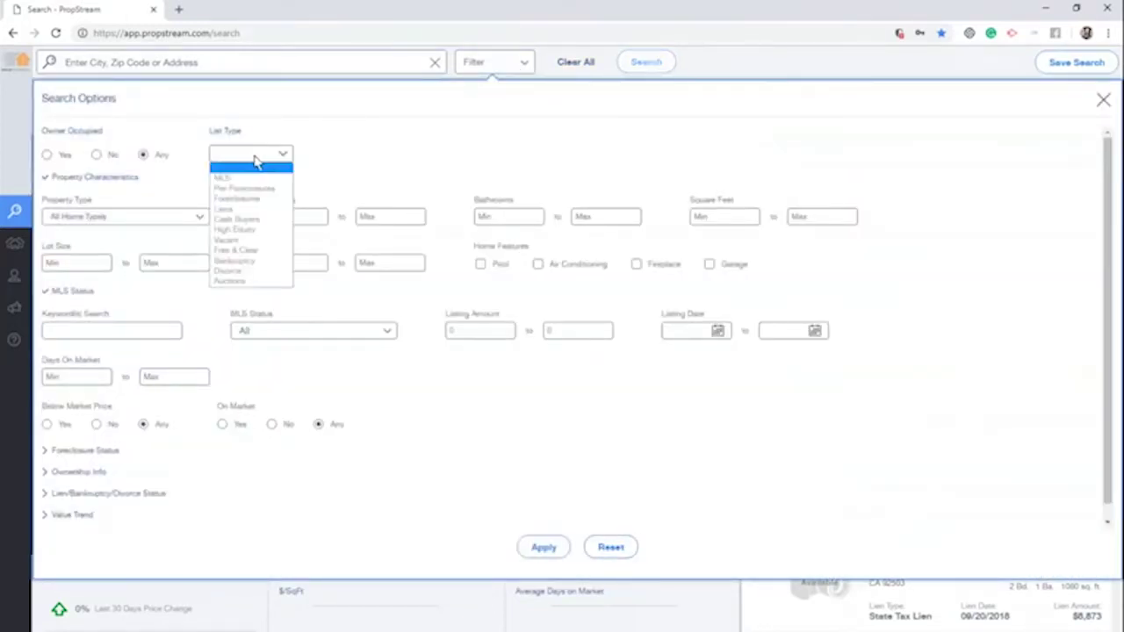
click(254, 219)
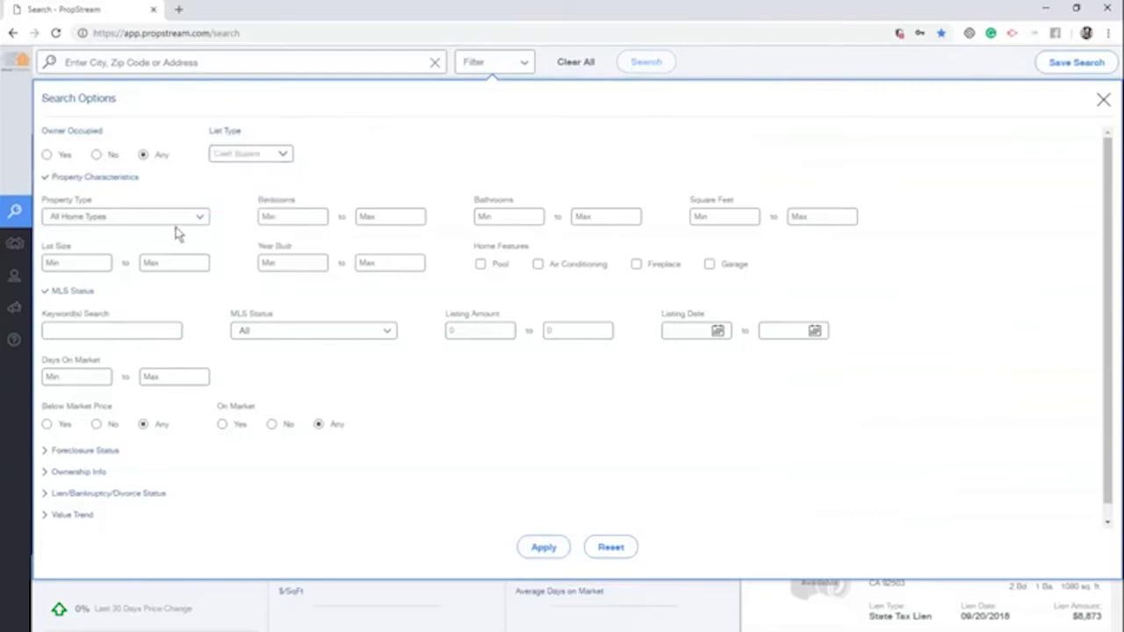
click(140, 219)
click(120, 242)
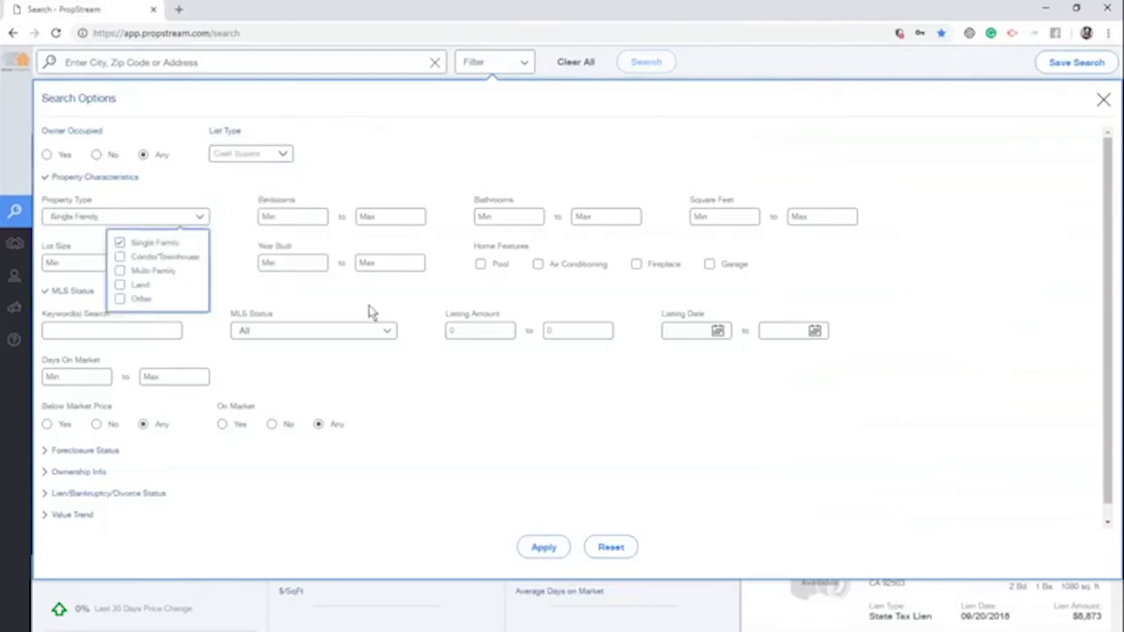
click(57, 475)
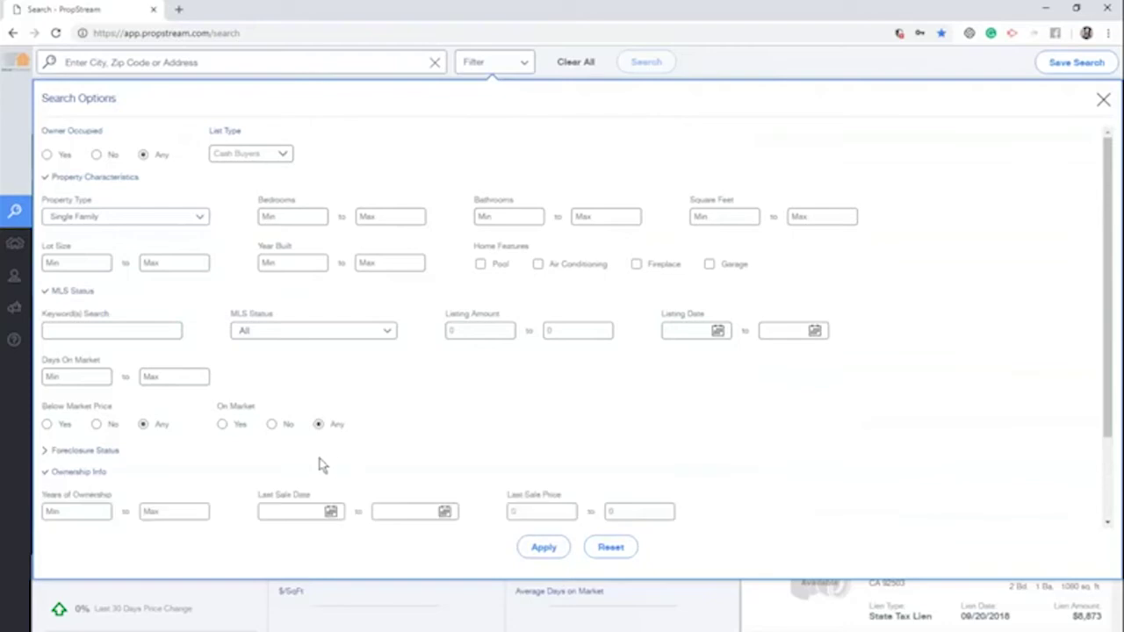
scroll(320, 465, down, 1)
click(320, 453)
key(Return)
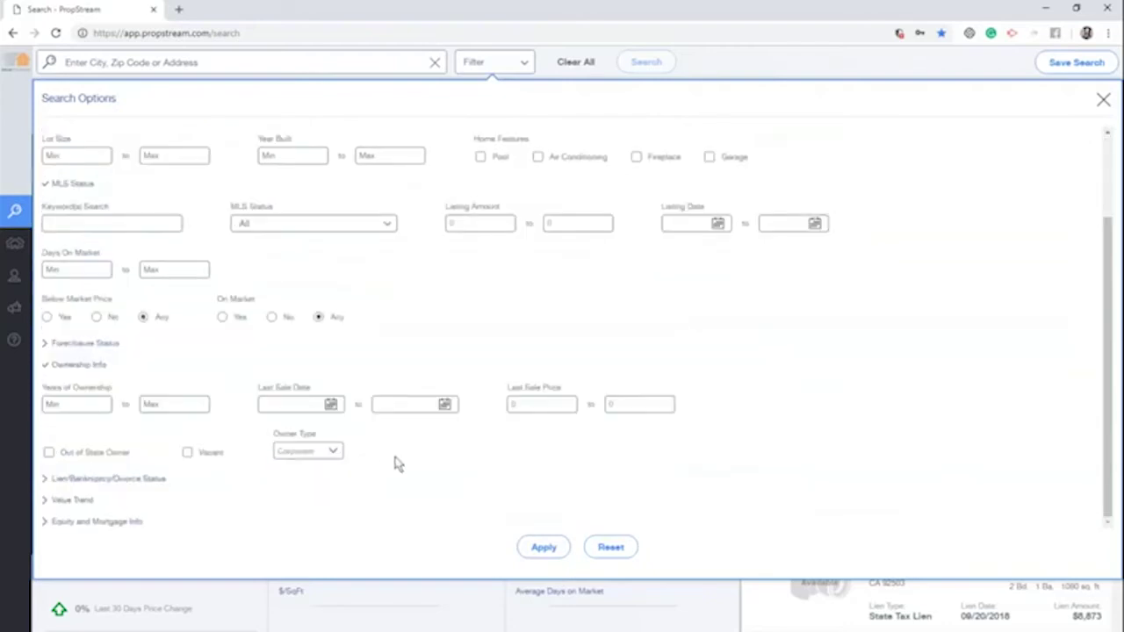
click(539, 548)
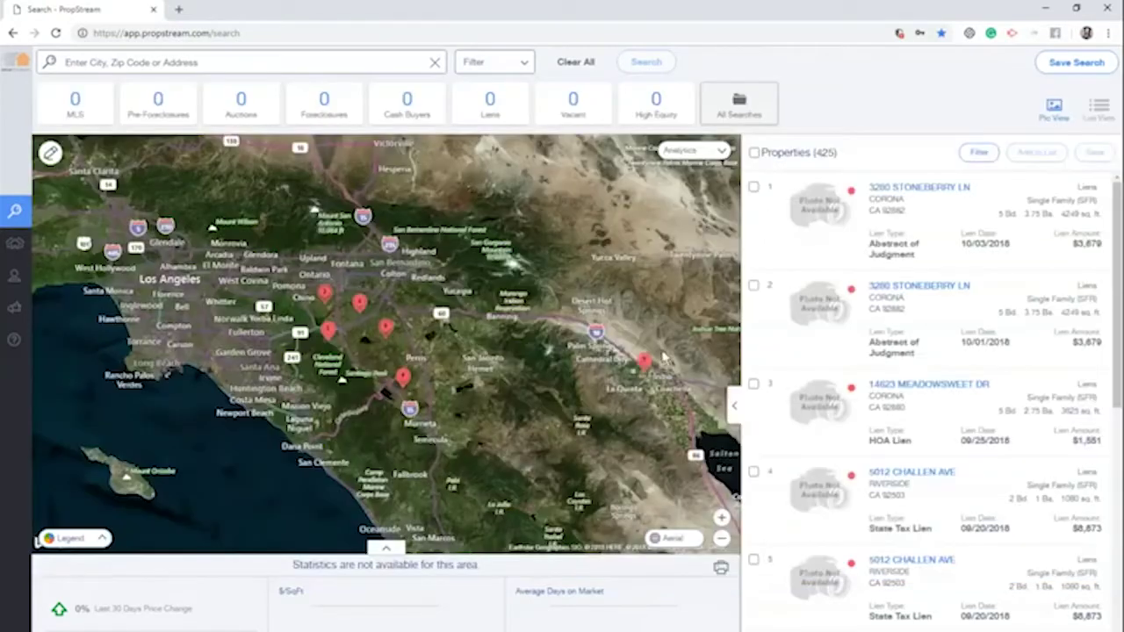
Rerun the filters on Riverside County, CA, showing 4,399 properties, and start a new saved search
click(294, 62)
click(149, 125)
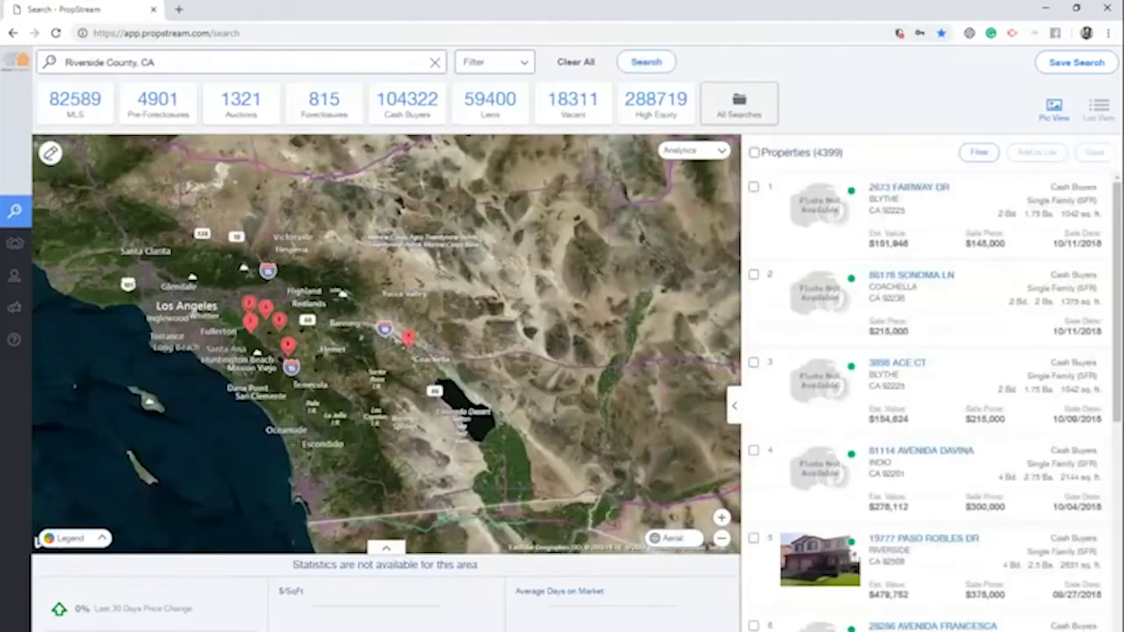
click(494, 61)
click(543, 548)
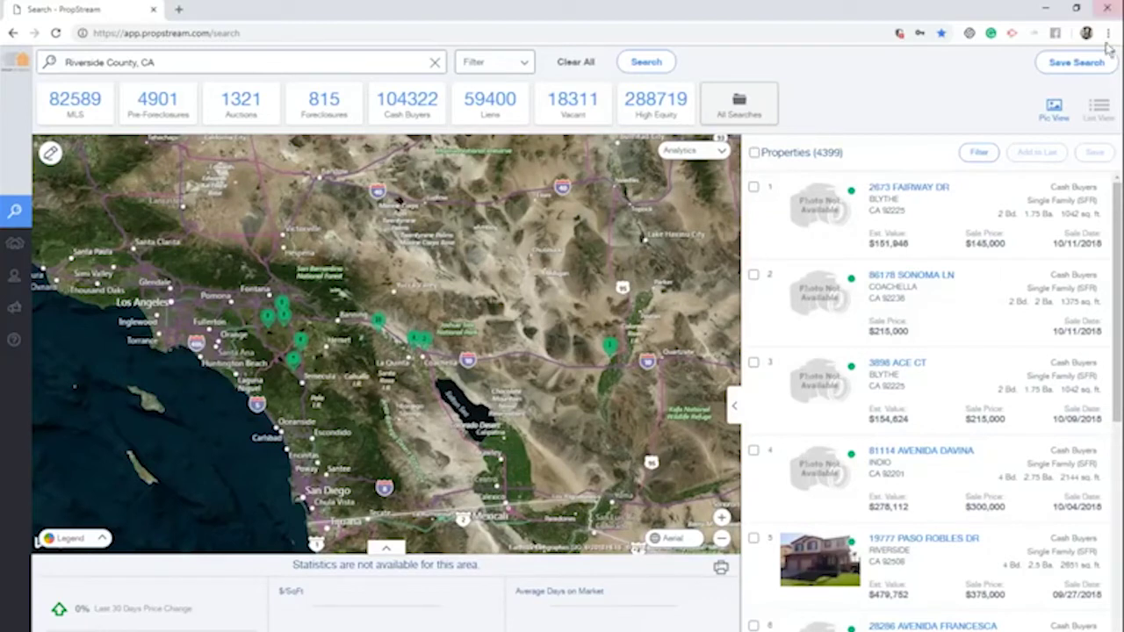
click(1075, 62)
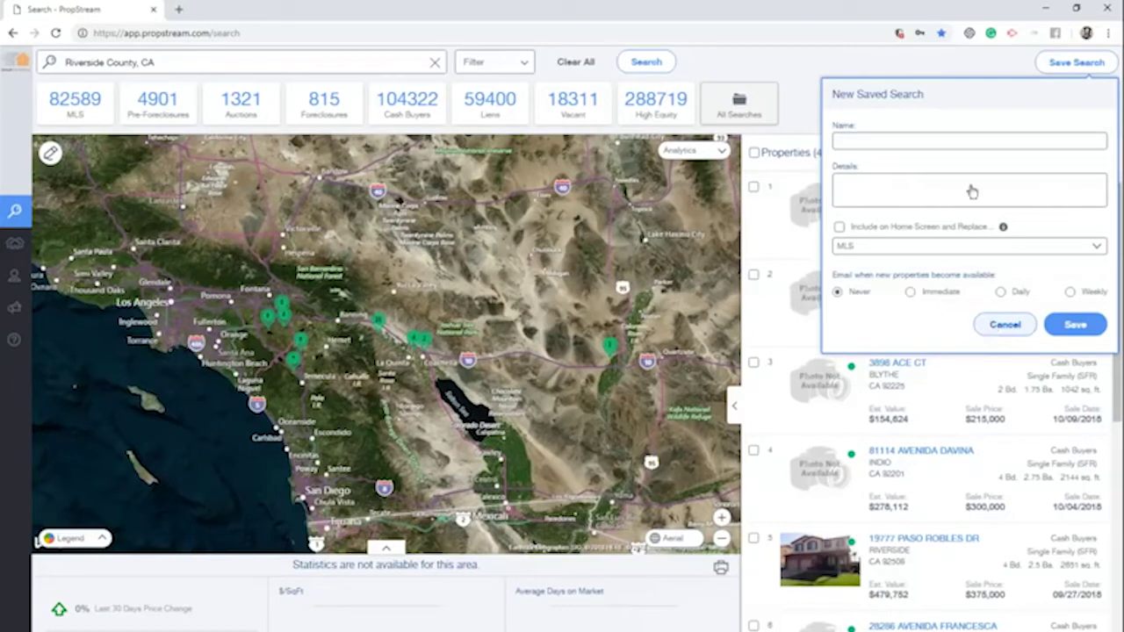
key(Escape)
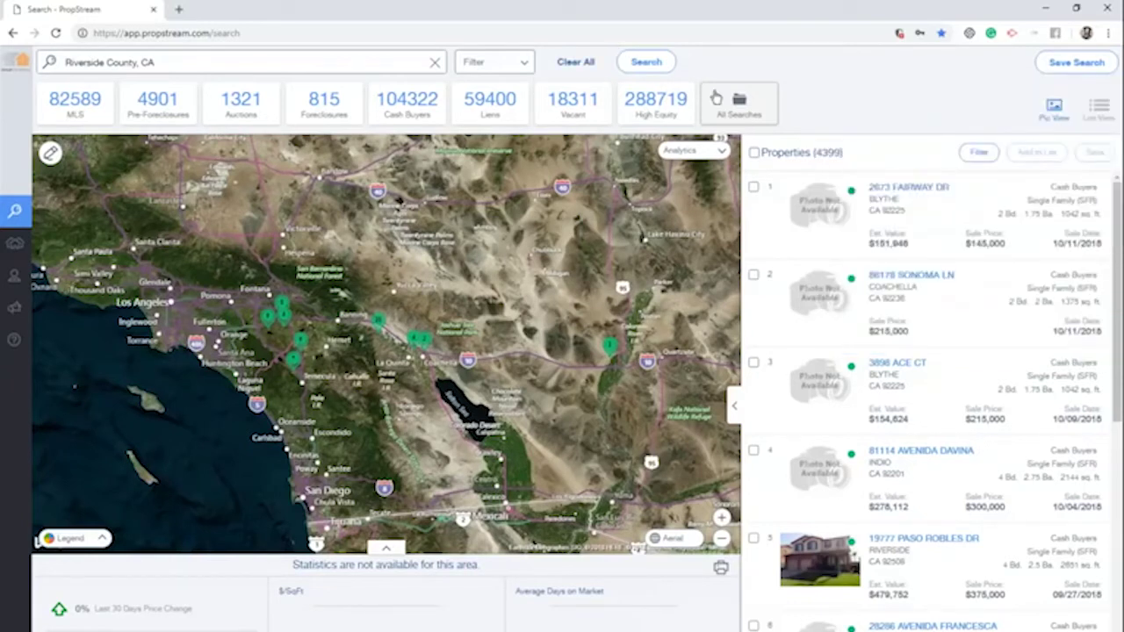
click(716, 99)
click(613, 204)
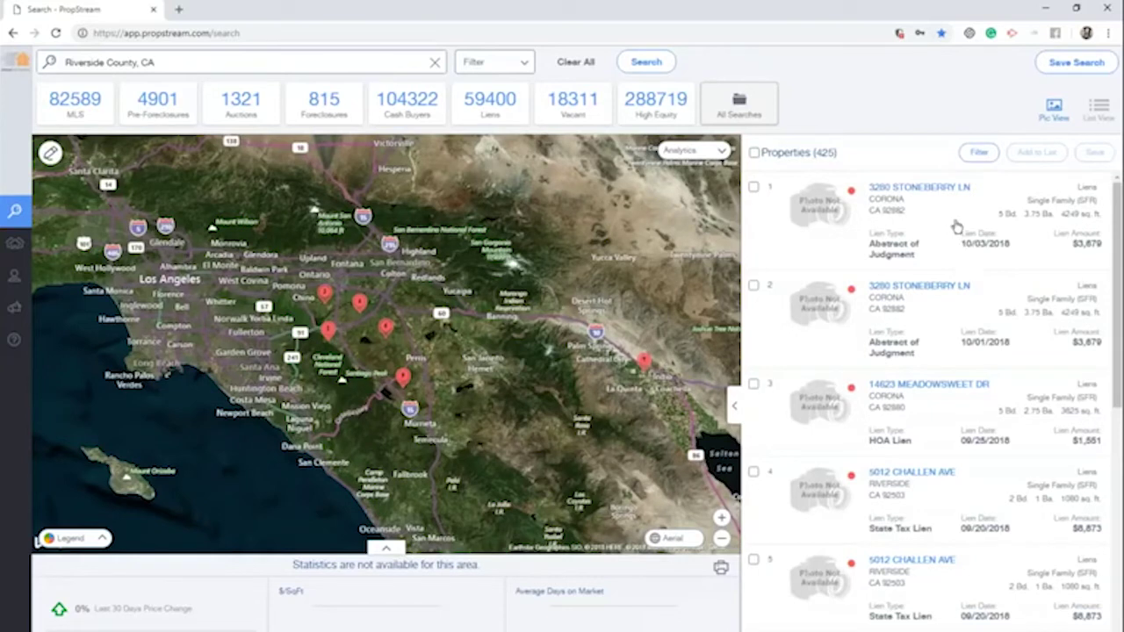
click(938, 187)
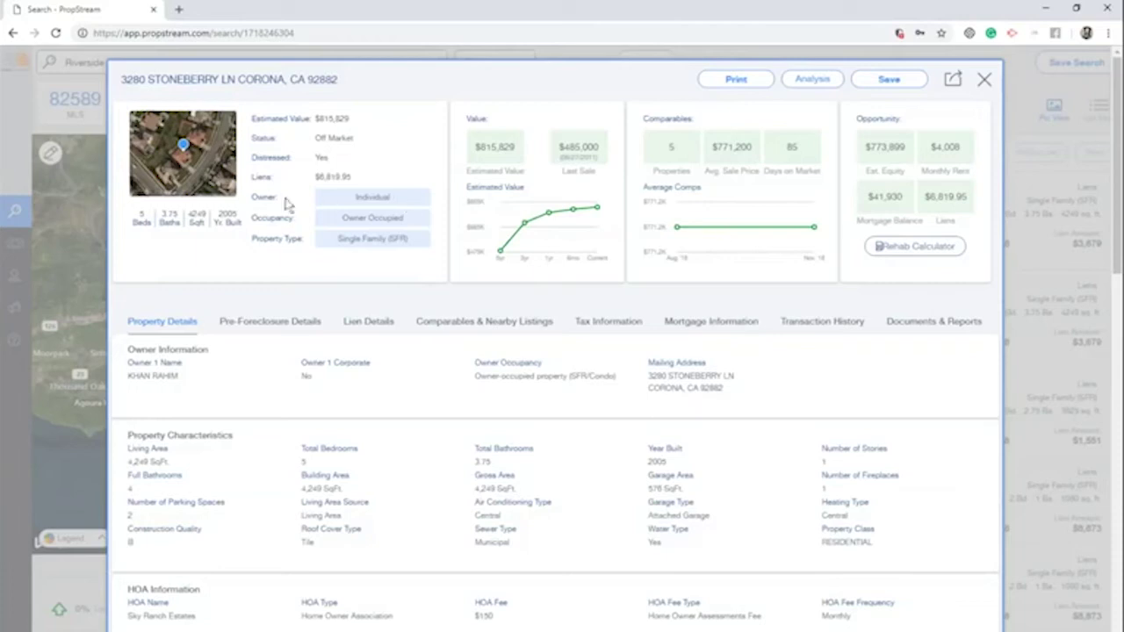
Browse the property's photo gallery, then highlight the $815,829 estimated value
click(211, 177)
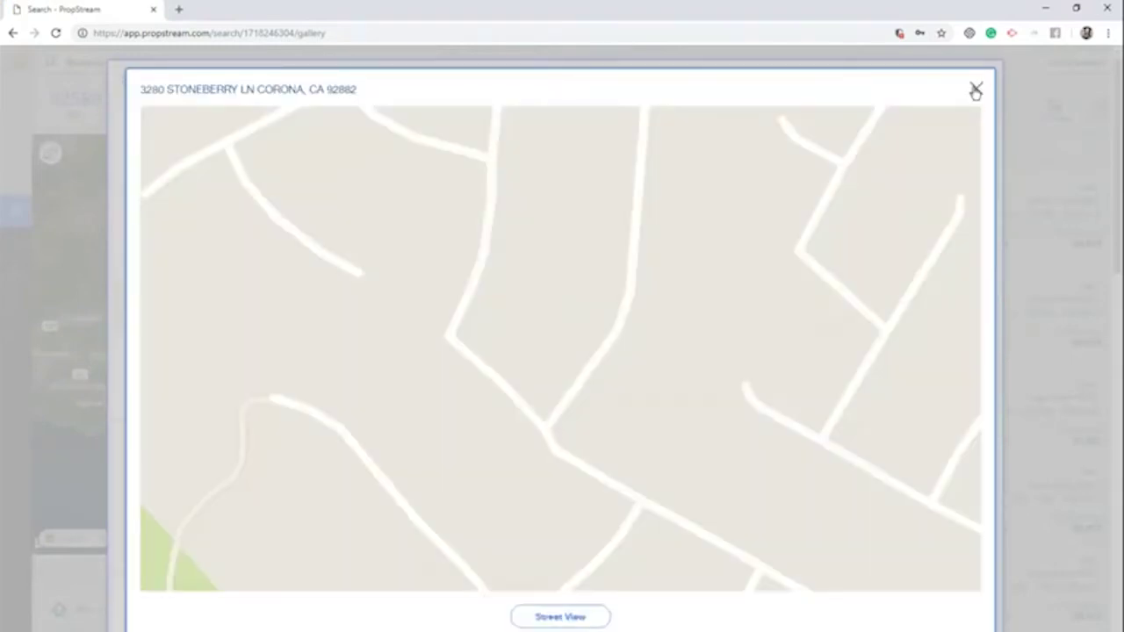
click(974, 91)
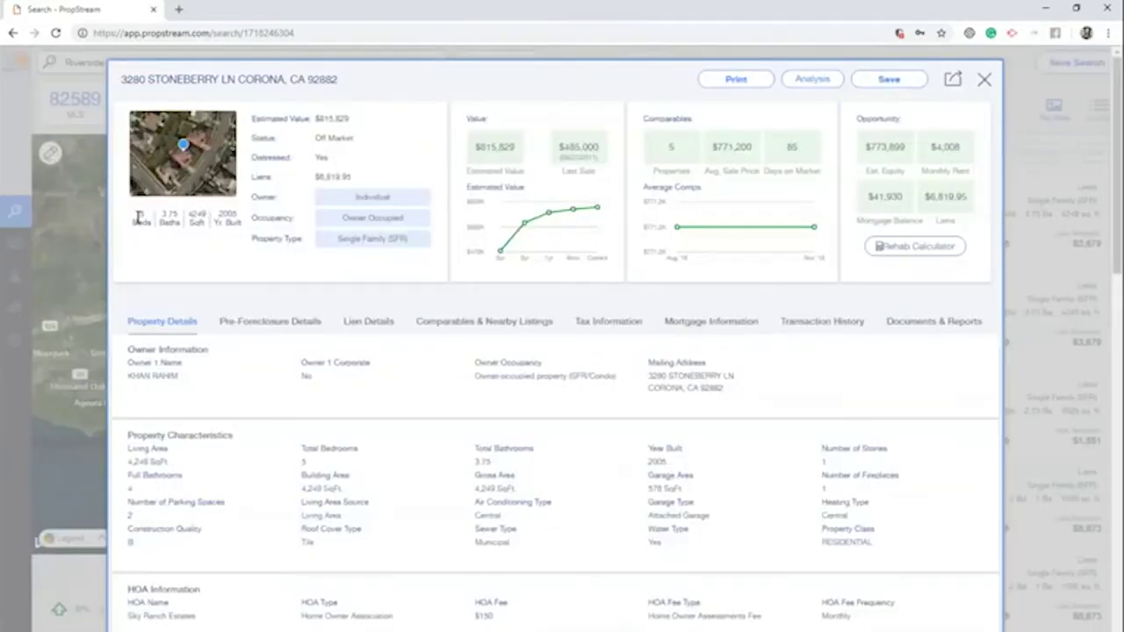
drag(251, 220, 263, 219)
drag(357, 118, 313, 140)
click(344, 160)
Highlight the Distressed status, liens amount, Individual owner type and Owner Occupied values
drag(322, 158, 369, 167)
drag(355, 176, 315, 176)
drag(396, 196, 354, 198)
click(345, 219)
triple_click(370, 217)
click(401, 241)
Highlight the $815,829 estimate, $485,000 last sale price, 5 comparables and average comp price
drag(516, 147, 474, 146)
drag(558, 146, 602, 153)
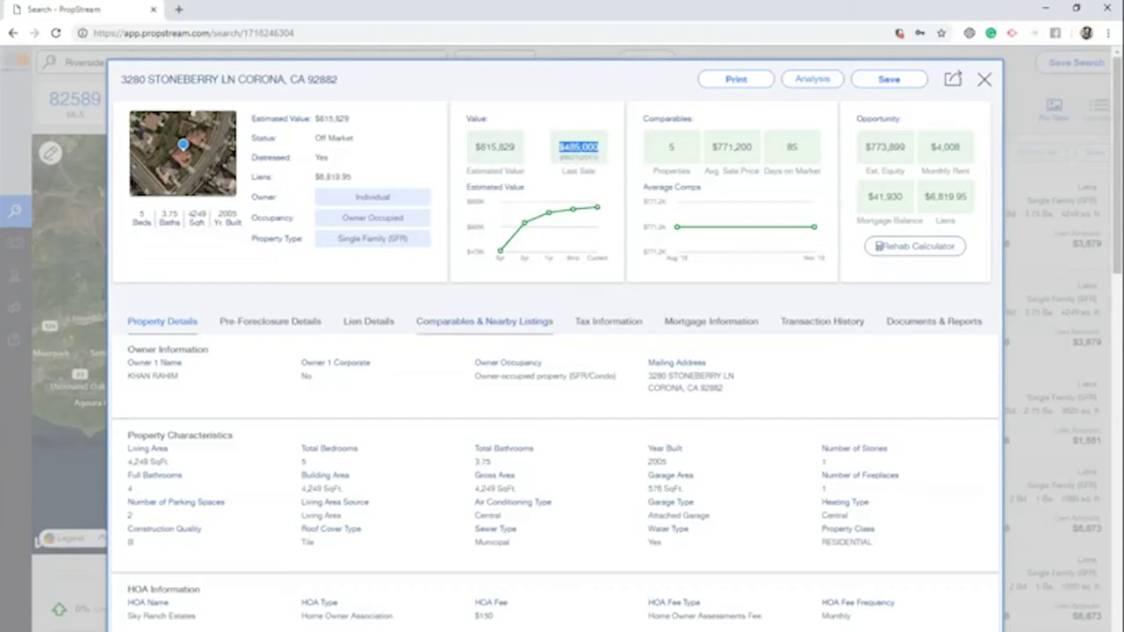
mouse_move(514, 244)
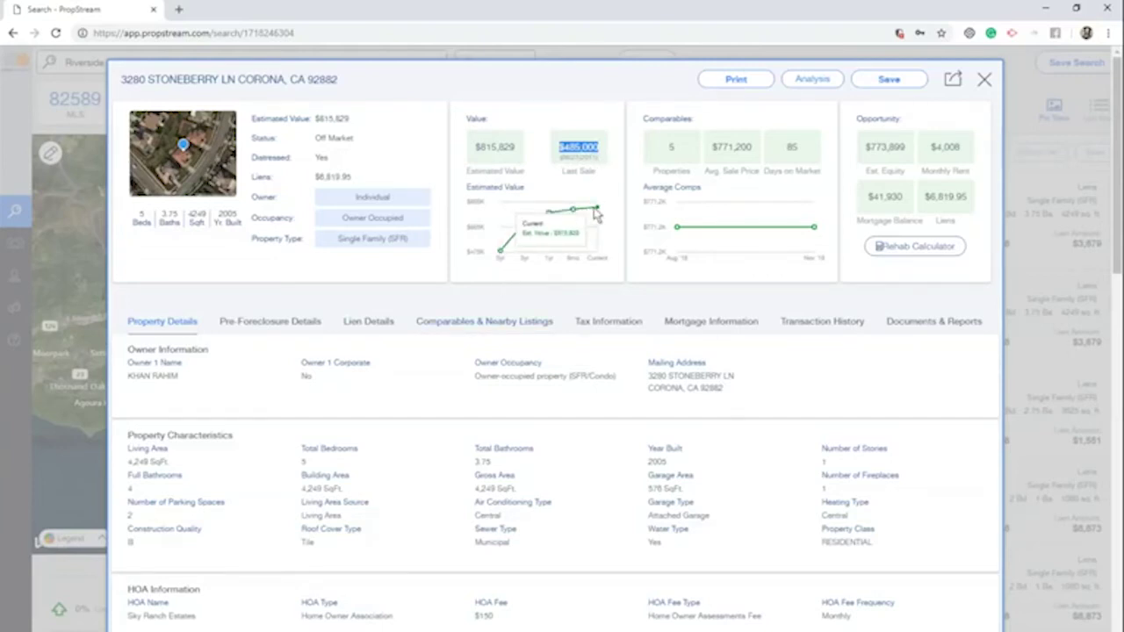
click(649, 151)
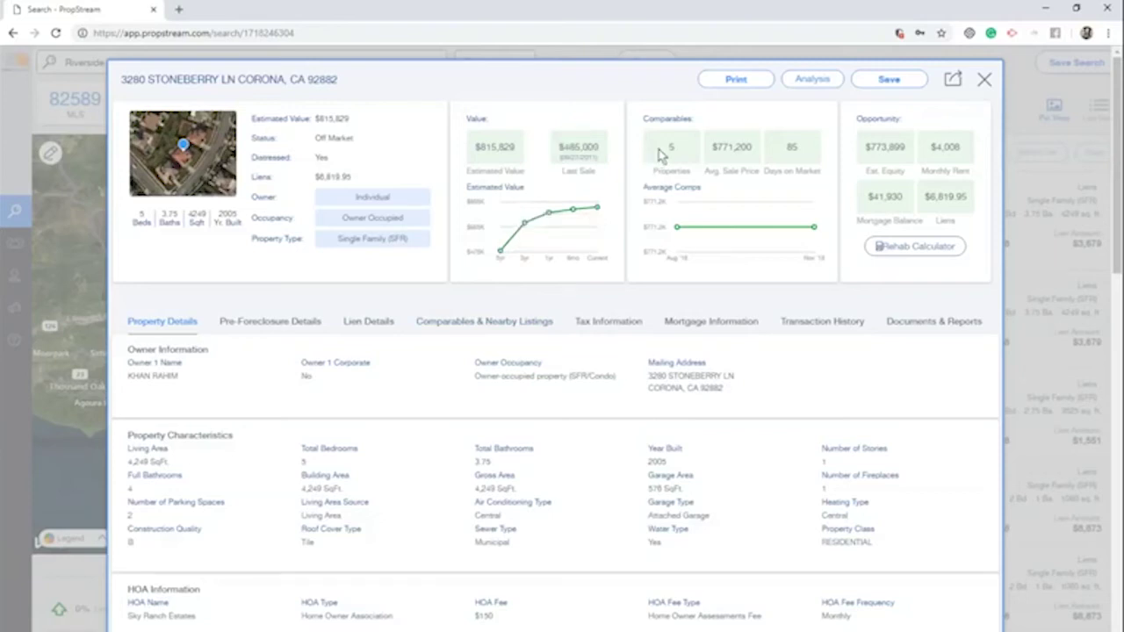
drag(725, 149, 784, 155)
Highlight the $41,930 mortgage balance, $773,899 estimated equity and the Owner 1 name
drag(909, 200, 862, 198)
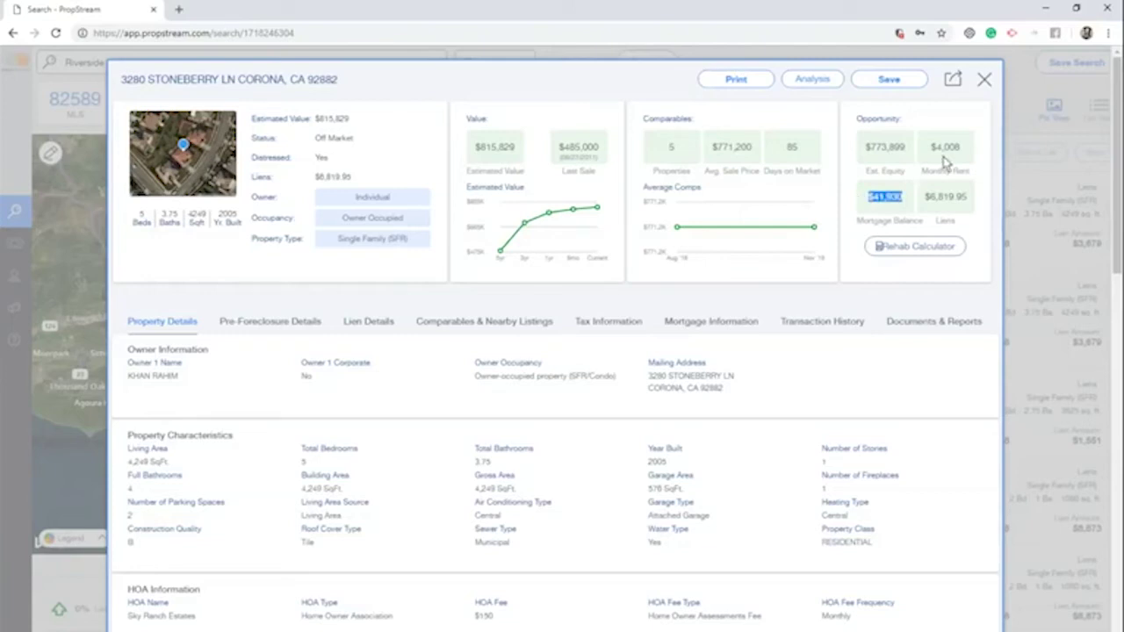
click(976, 169)
drag(910, 150, 868, 156)
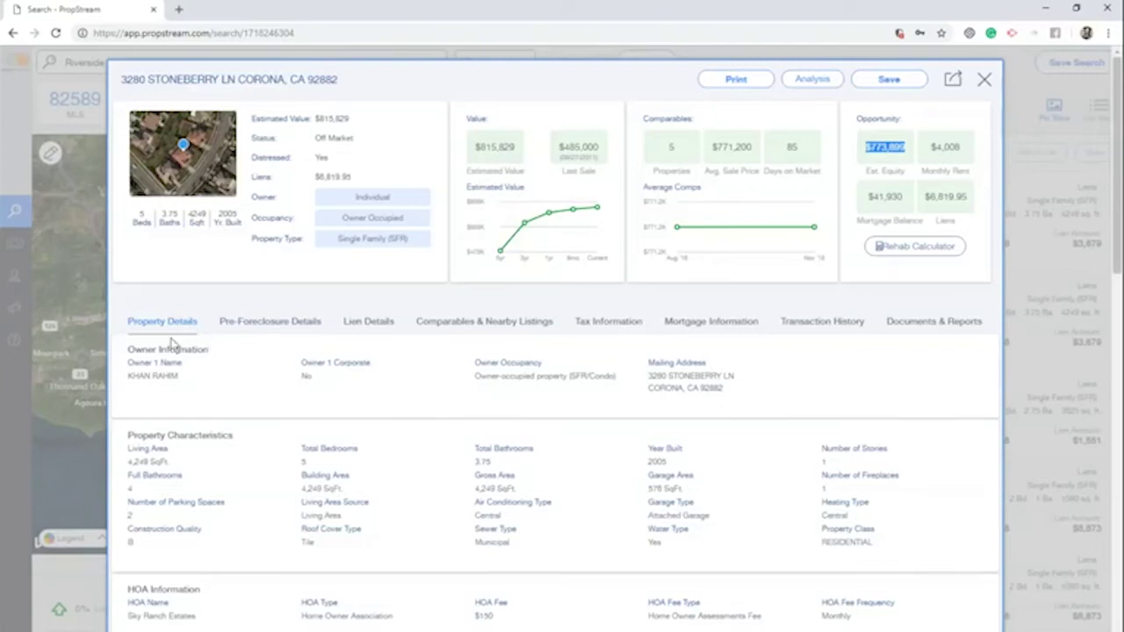
drag(180, 379, 127, 376)
scroll(330, 431, down, 1)
scroll(213, 380, down, 1)
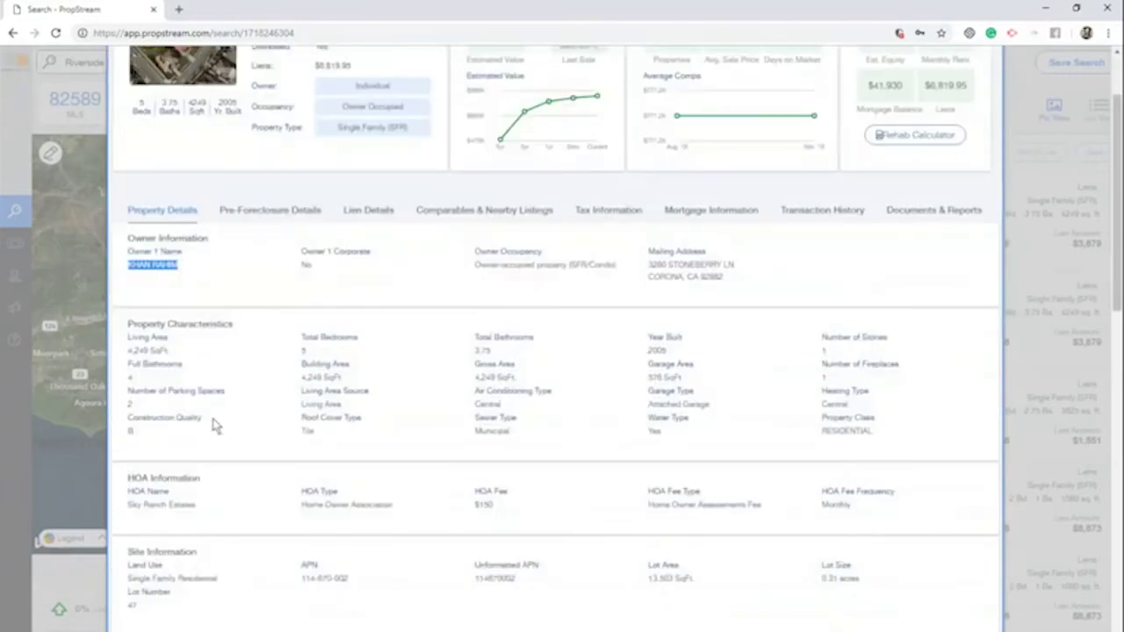
scroll(215, 425, down, 1)
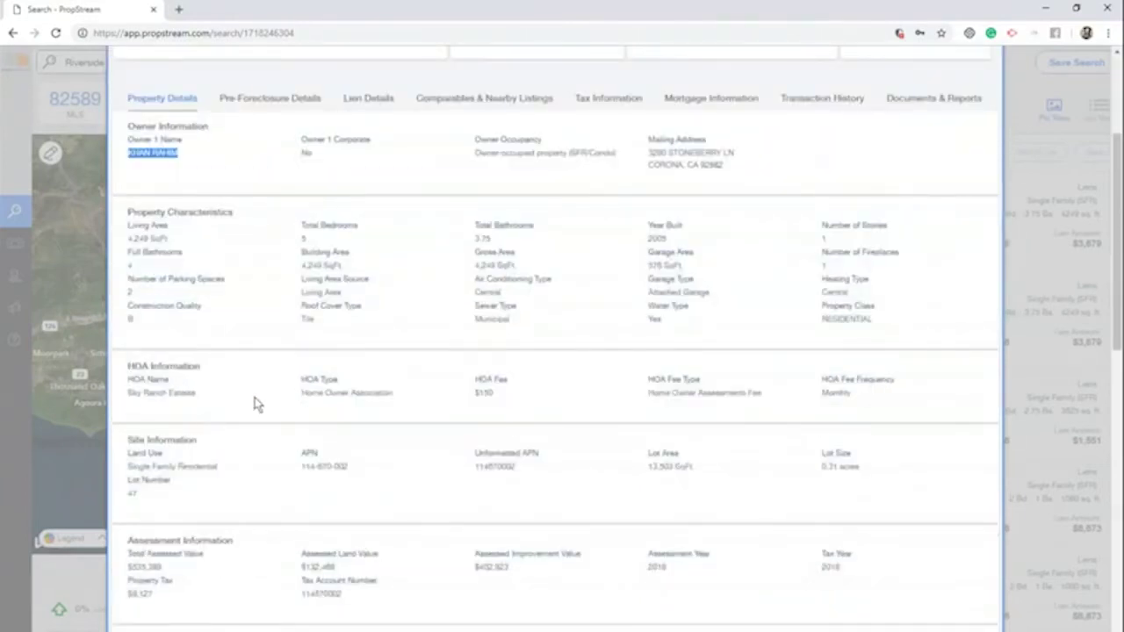
drag(521, 397, 487, 395)
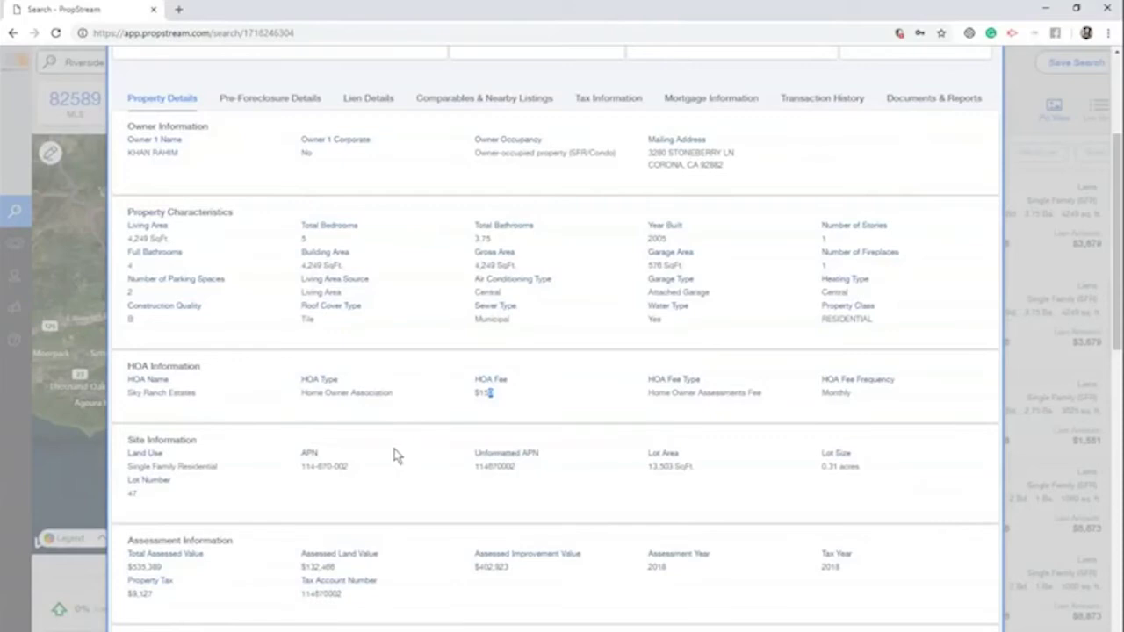
scroll(395, 449, down, 1)
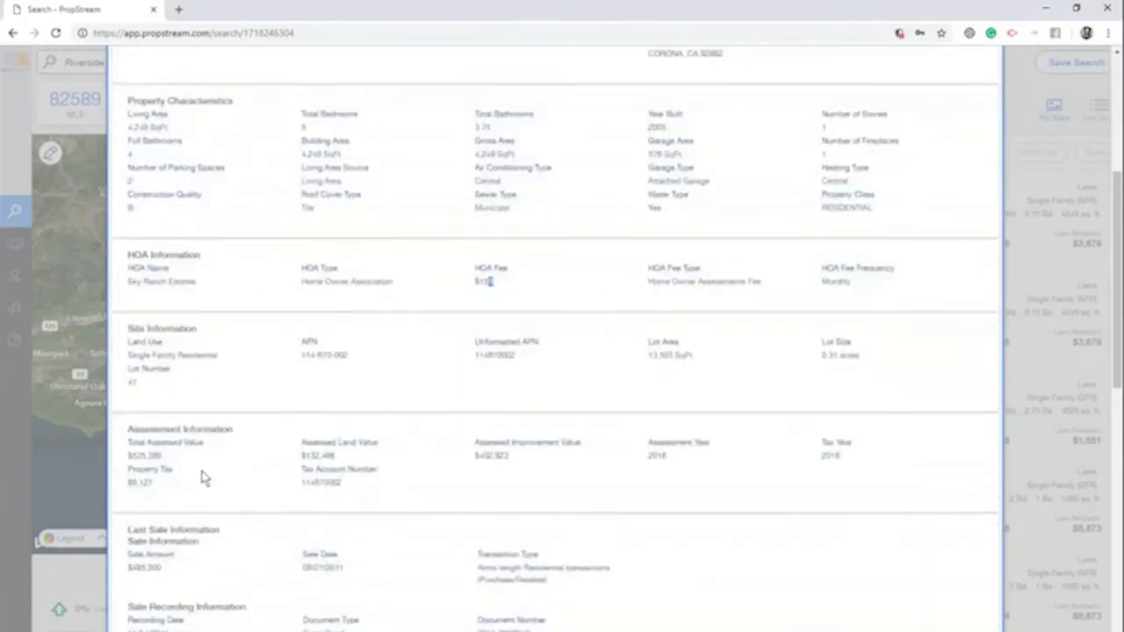
scroll(202, 477, down, 1)
scroll(205, 469, down, 1)
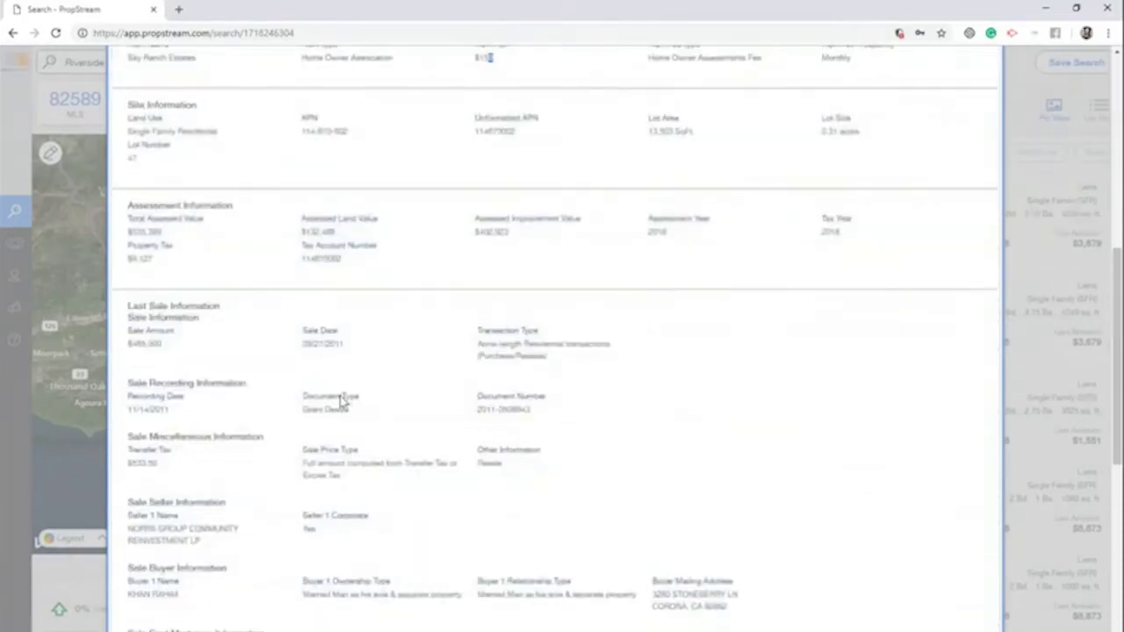
drag(165, 344, 130, 344)
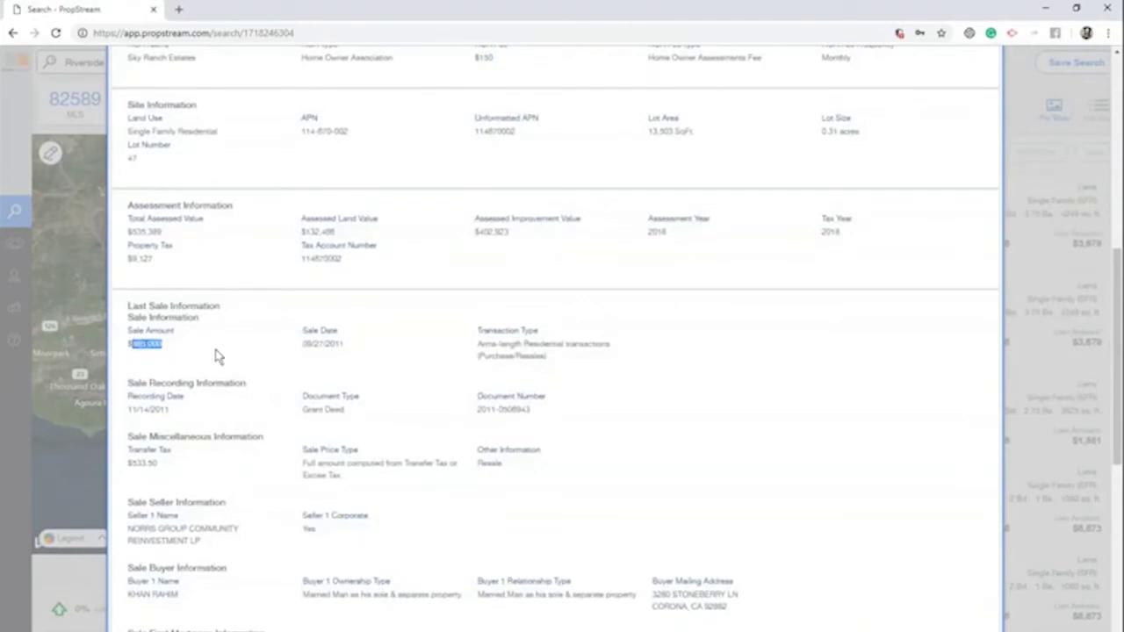
scroll(245, 401, down, 2)
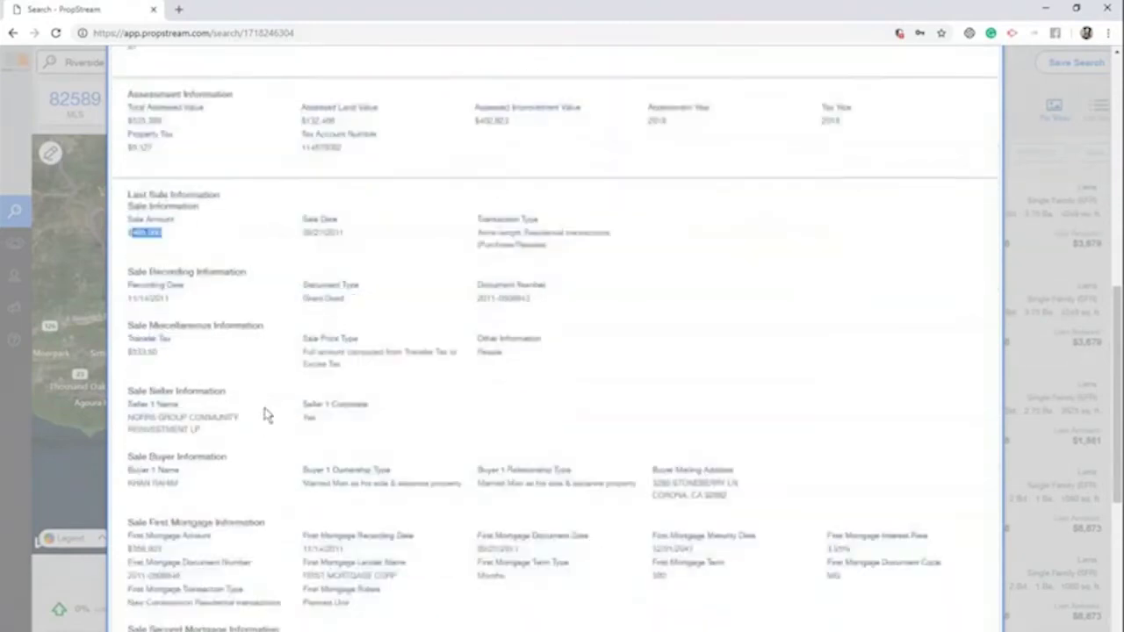
drag(211, 428, 179, 439)
click(178, 439)
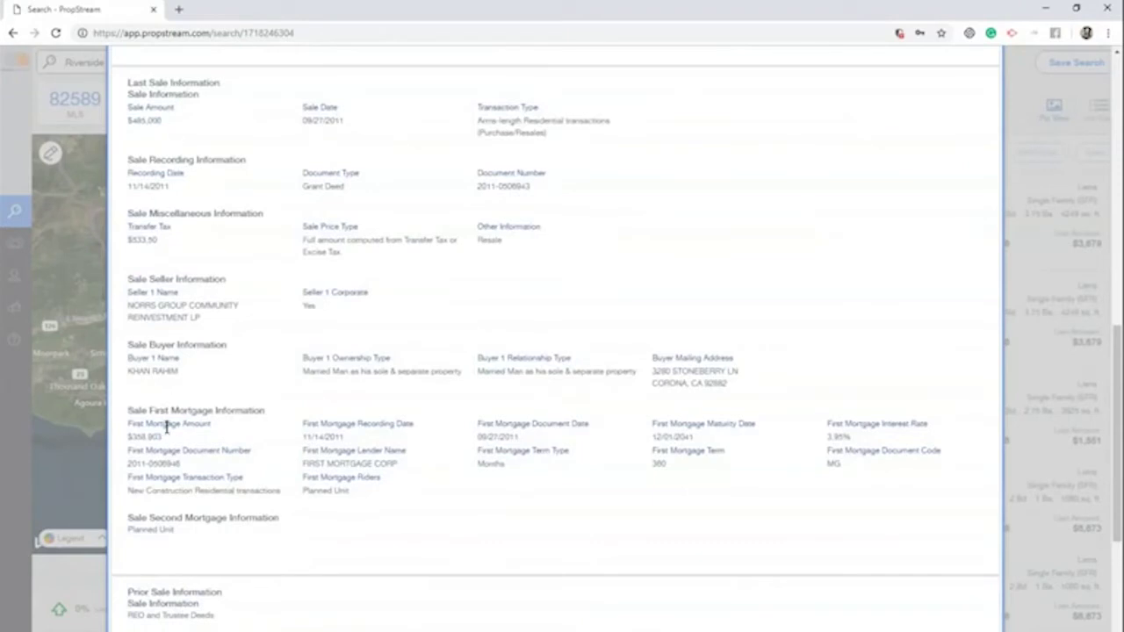
drag(163, 437, 129, 438)
click(628, 451)
drag(868, 436, 827, 437)
scroll(521, 492, down, 2)
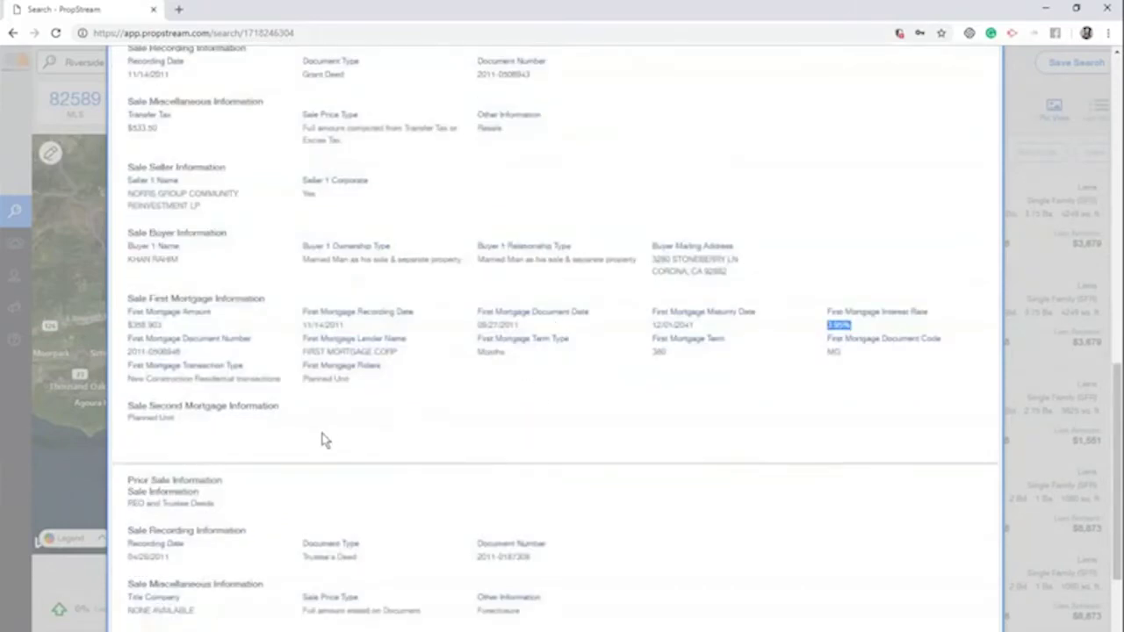
scroll(293, 475, down, 1)
scroll(243, 443, down, 2)
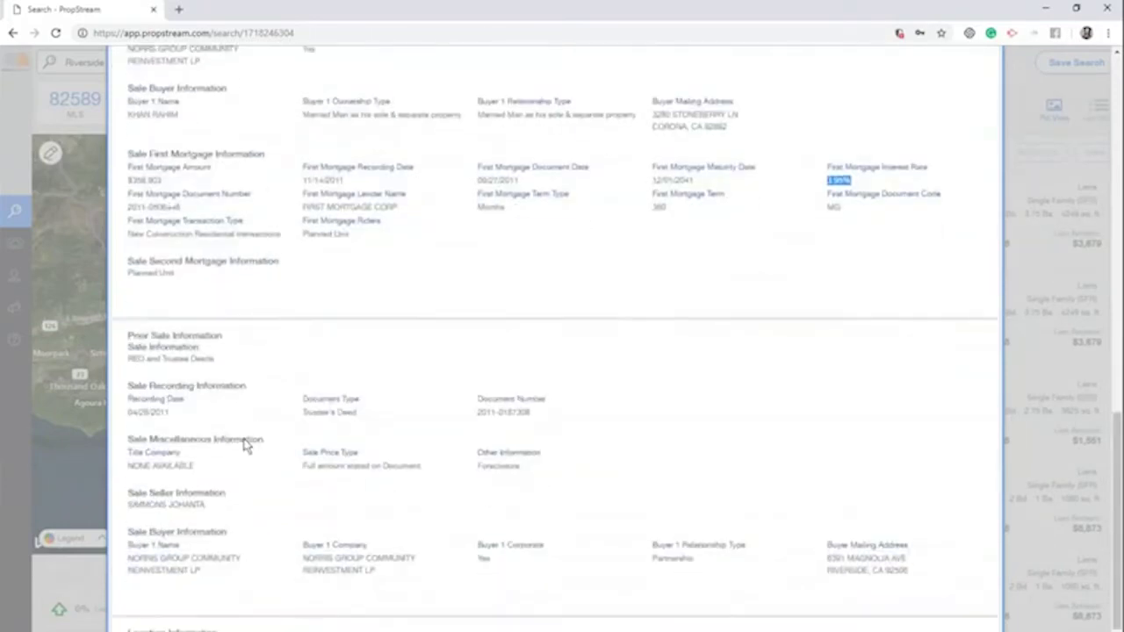
scroll(426, 572, up, 10)
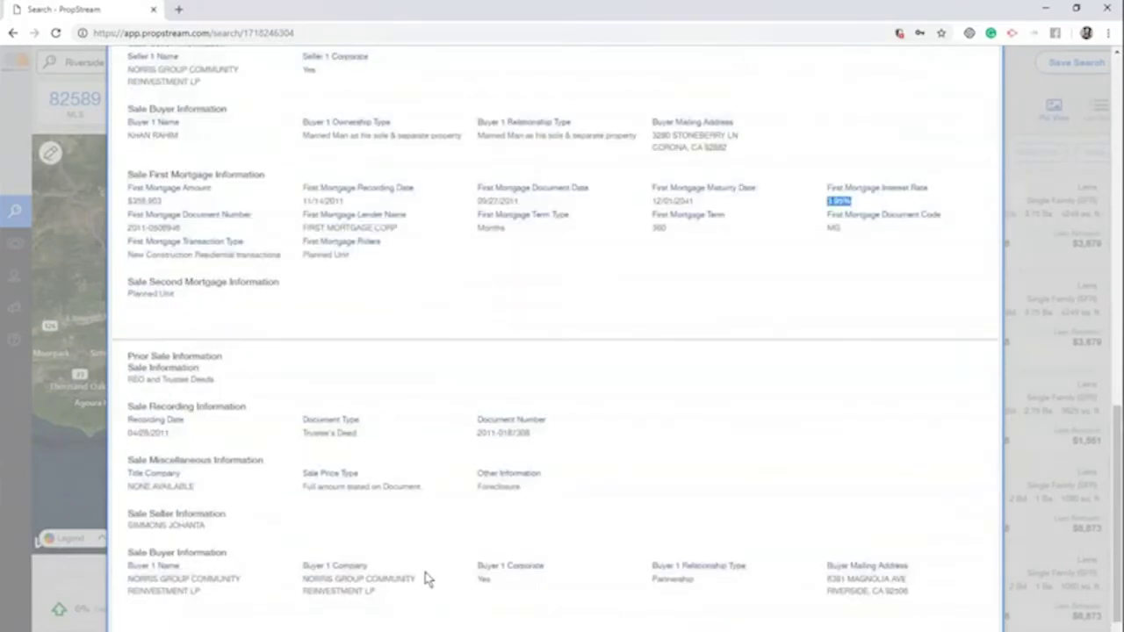
scroll(426, 577, up, 5)
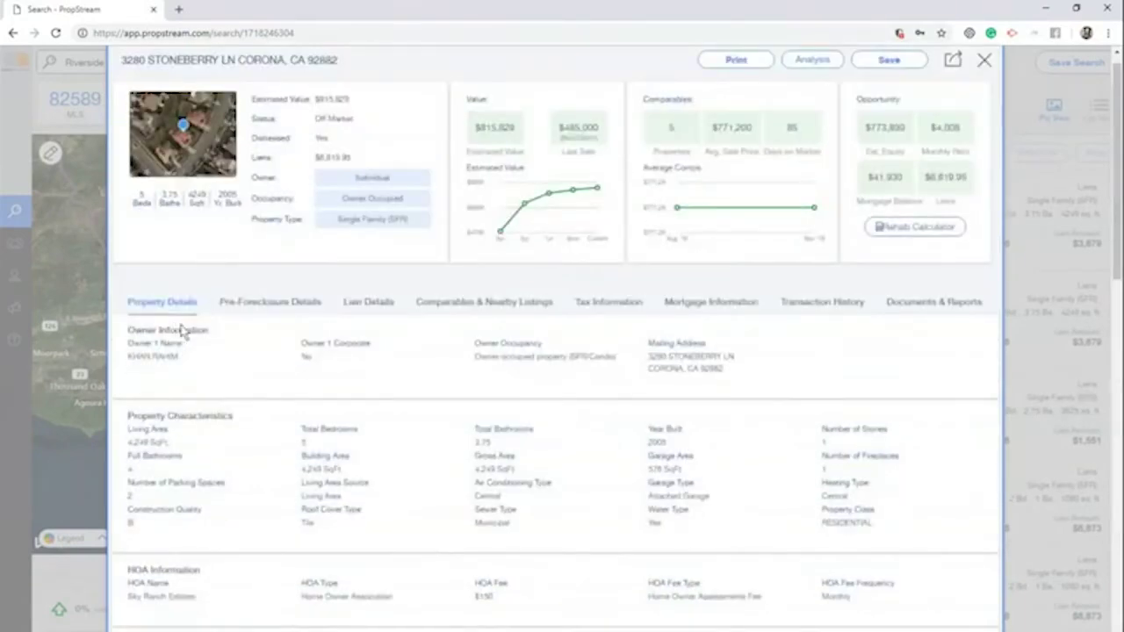
Show Pre-Foreclosure Details and highlight the Notice of Default, 10/05/2018 date, $139,894 default and trustee
click(281, 302)
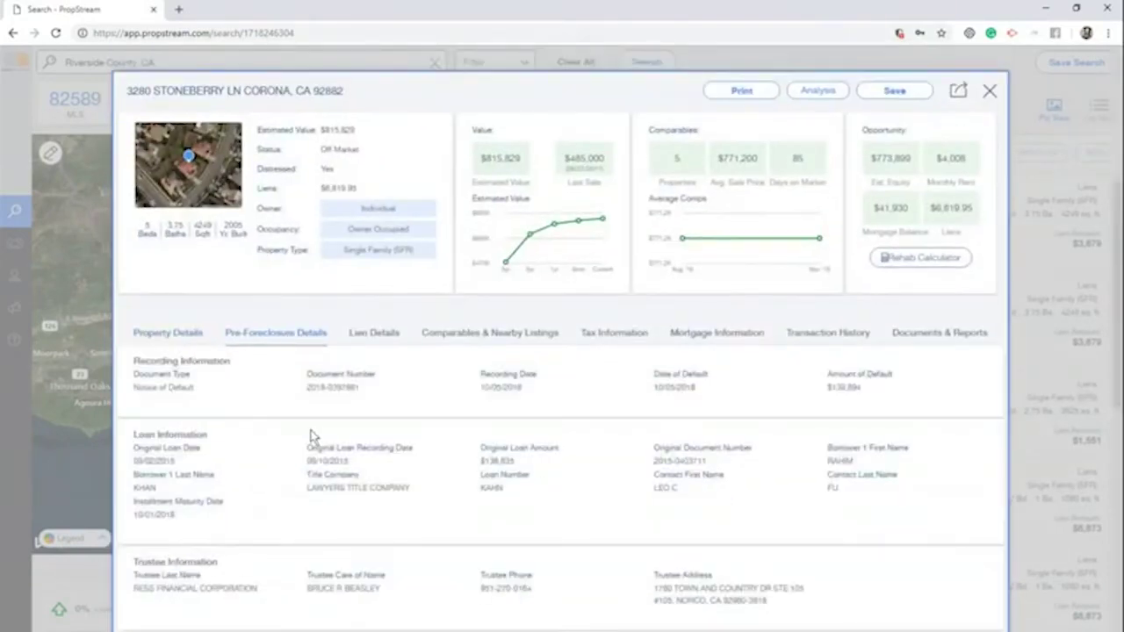
drag(195, 387, 142, 387)
drag(531, 389, 482, 387)
drag(874, 388, 830, 386)
drag(267, 590, 133, 589)
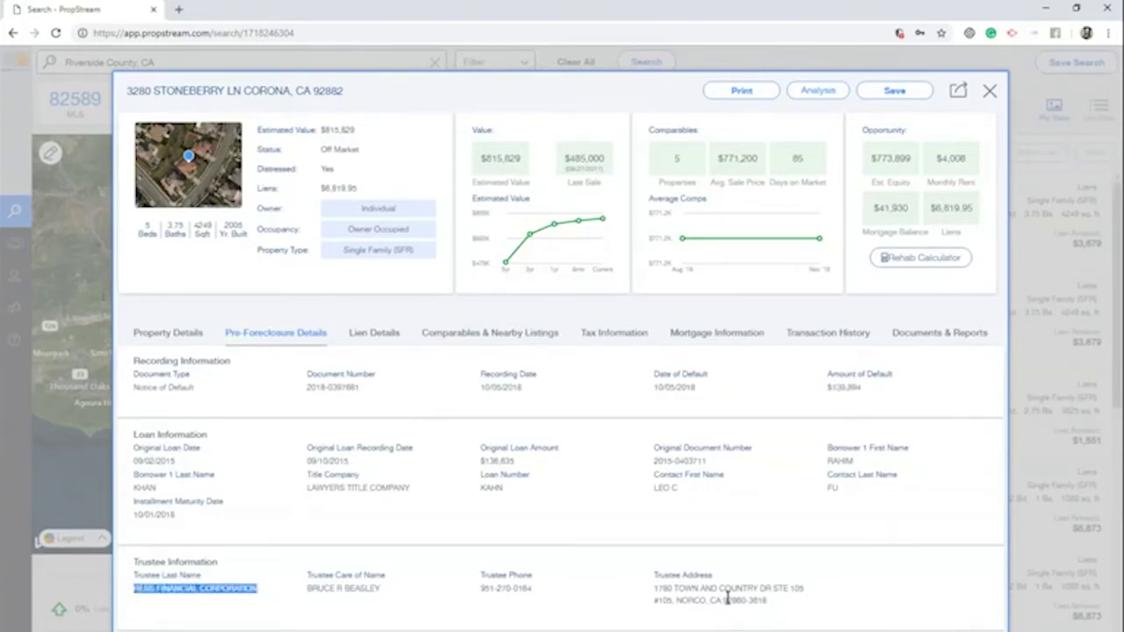
Show Lien Details and highlight the Abstract of Judgment type, $3,679 lien and $6,819.95 total liens
click(377, 340)
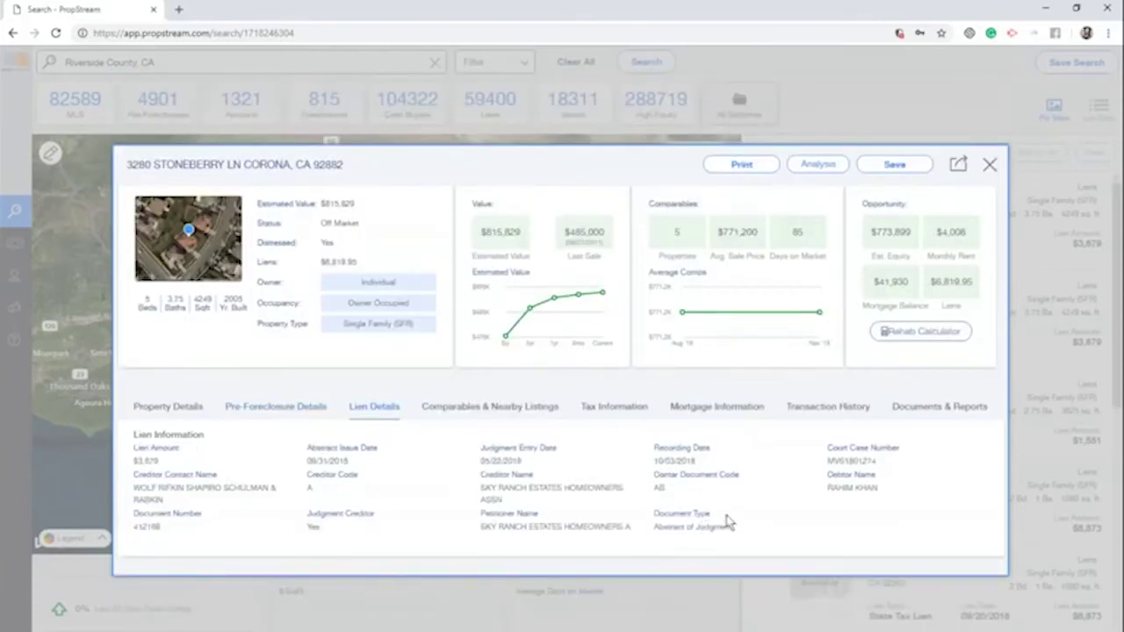
drag(654, 527, 758, 532)
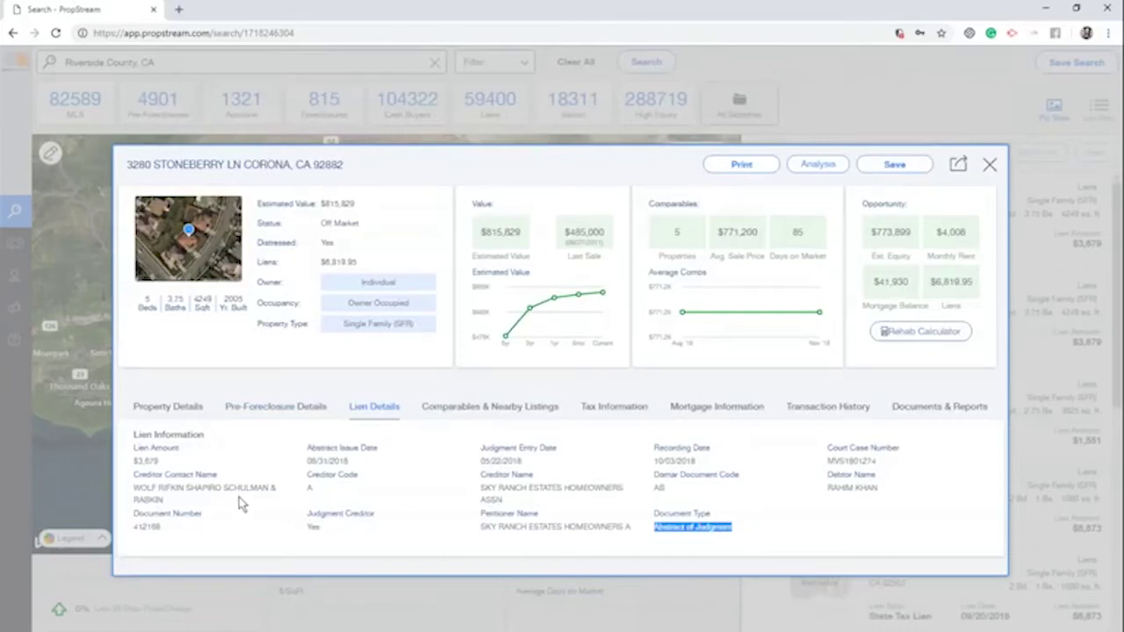
drag(209, 460, 134, 458)
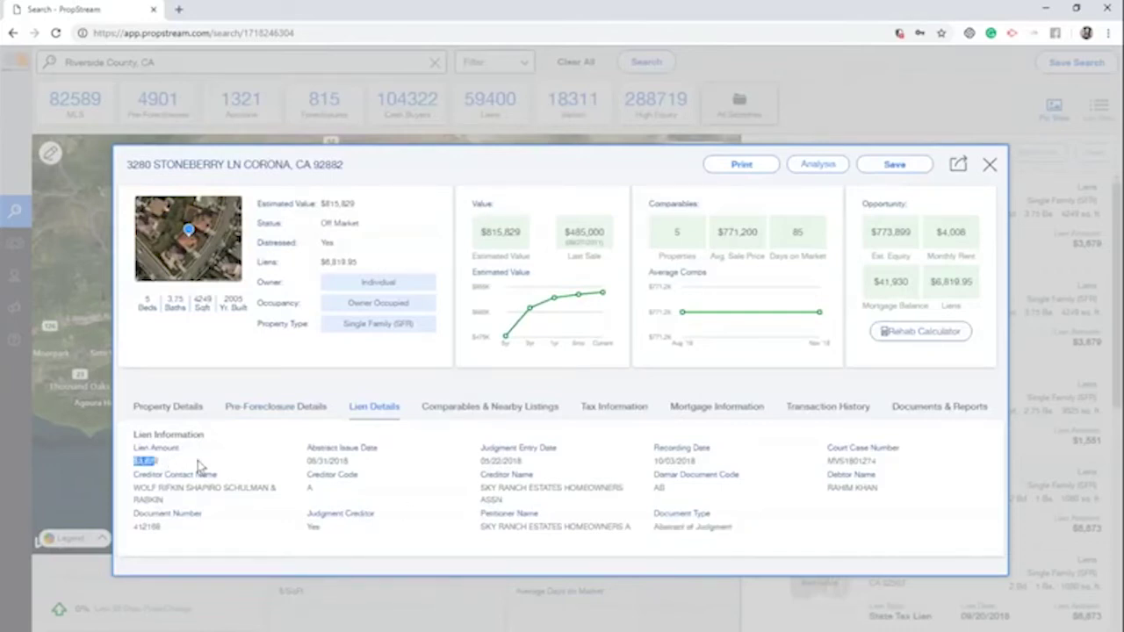
click(372, 279)
drag(356, 262, 321, 261)
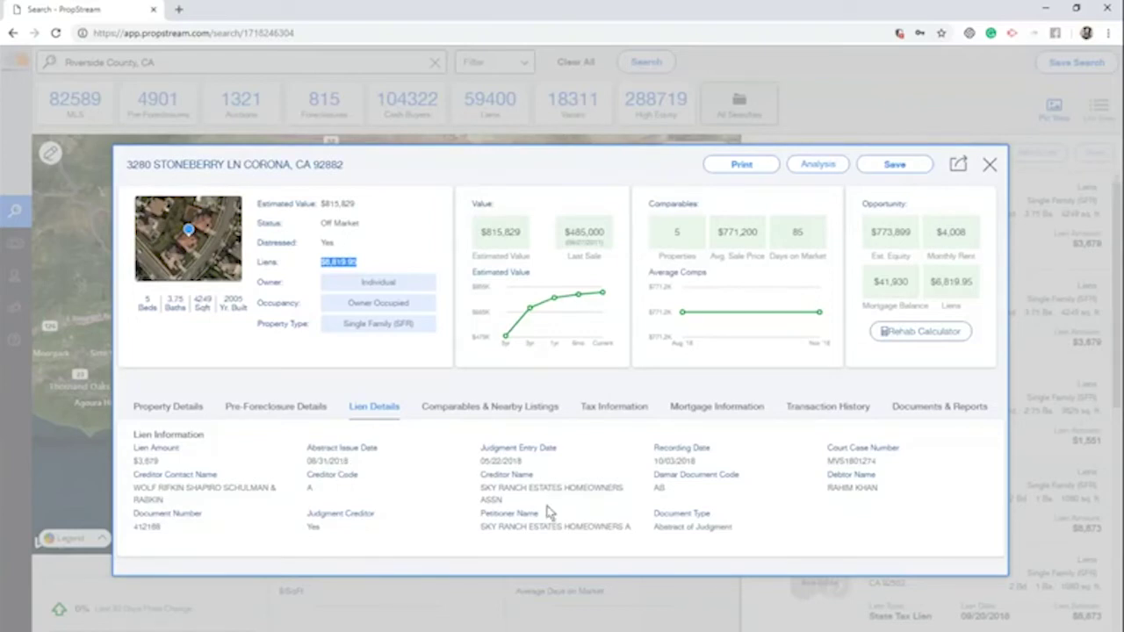
Show the comparables and nearby listings and limit bedrooms to 5–5
click(457, 412)
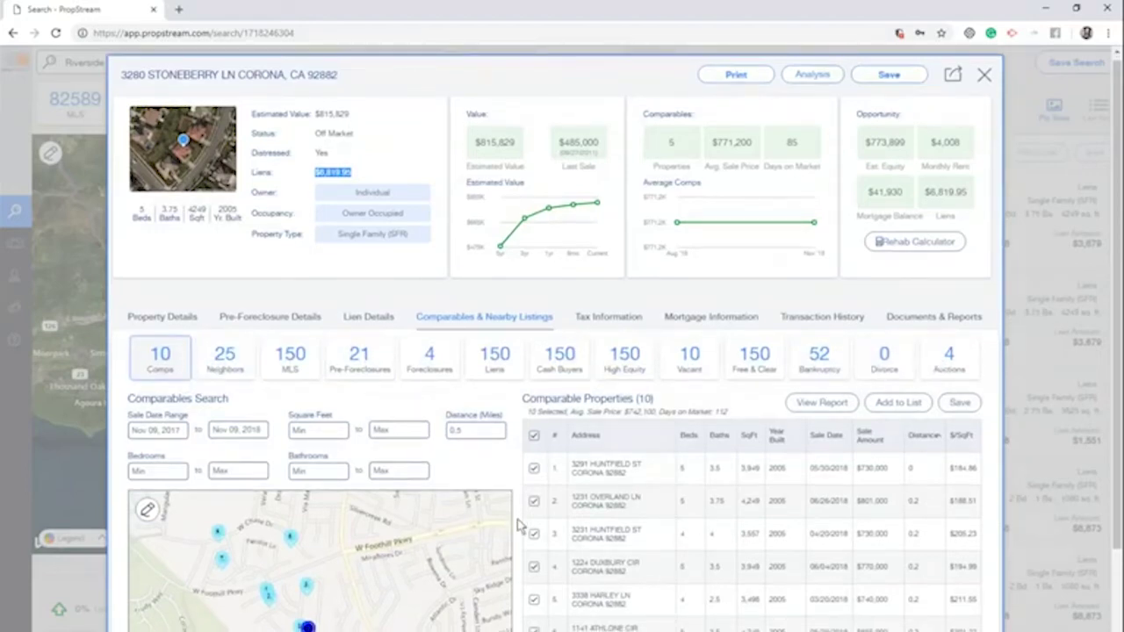
scroll(526, 356, down, 2)
scroll(720, 99, up, 2)
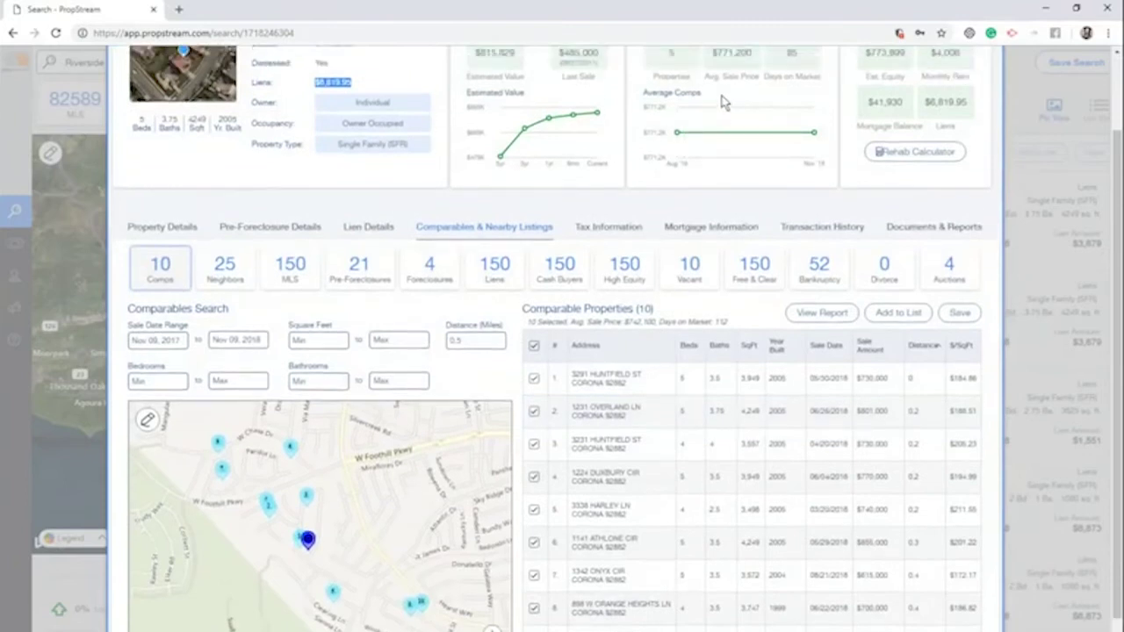
scroll(509, 478, down, 2)
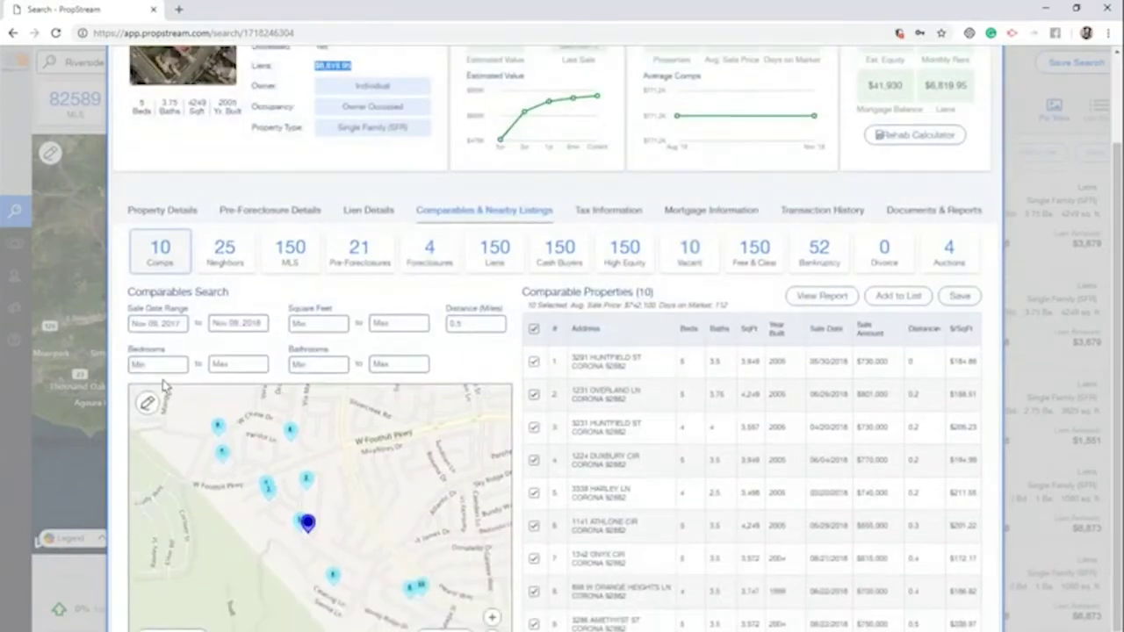
text(5)
click(263, 364)
text(5)
Limit bathrooms to 3–4, leaving 6 comps averaging $753,500, and generate the comparable sales report
click(316, 364)
text(2)
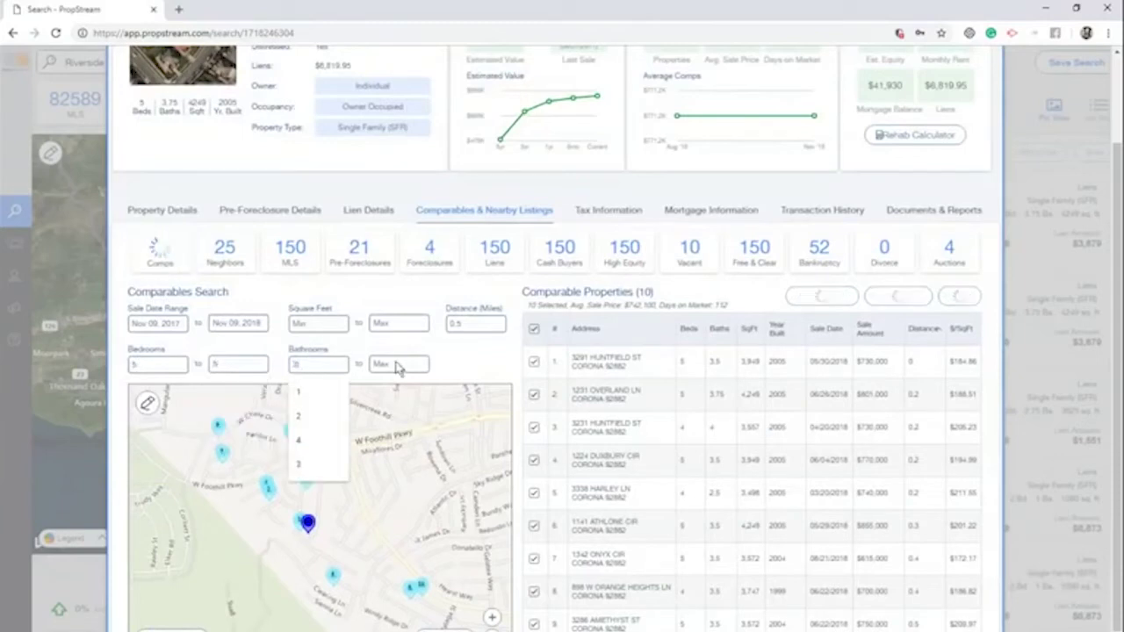
key(Tab)
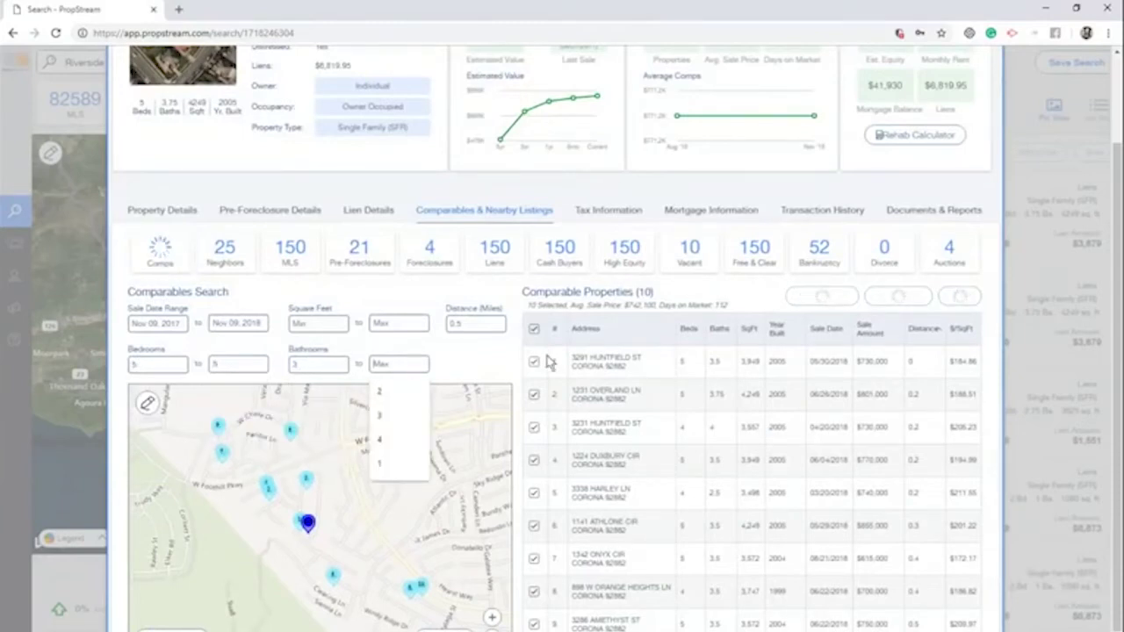
text(4)
click(517, 358)
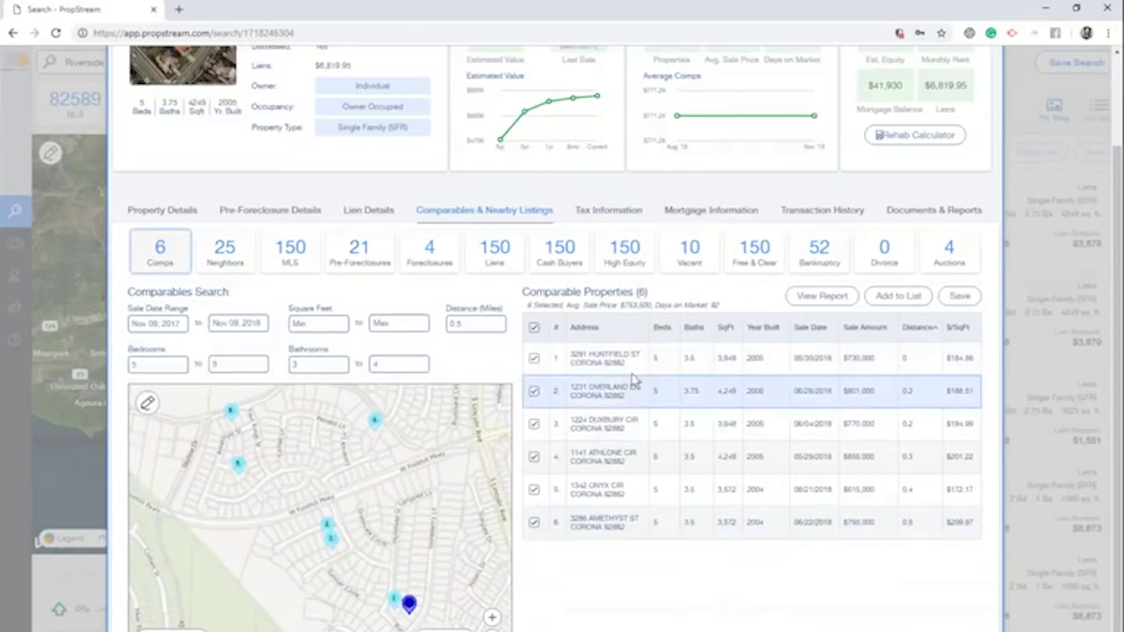
drag(526, 304, 741, 307)
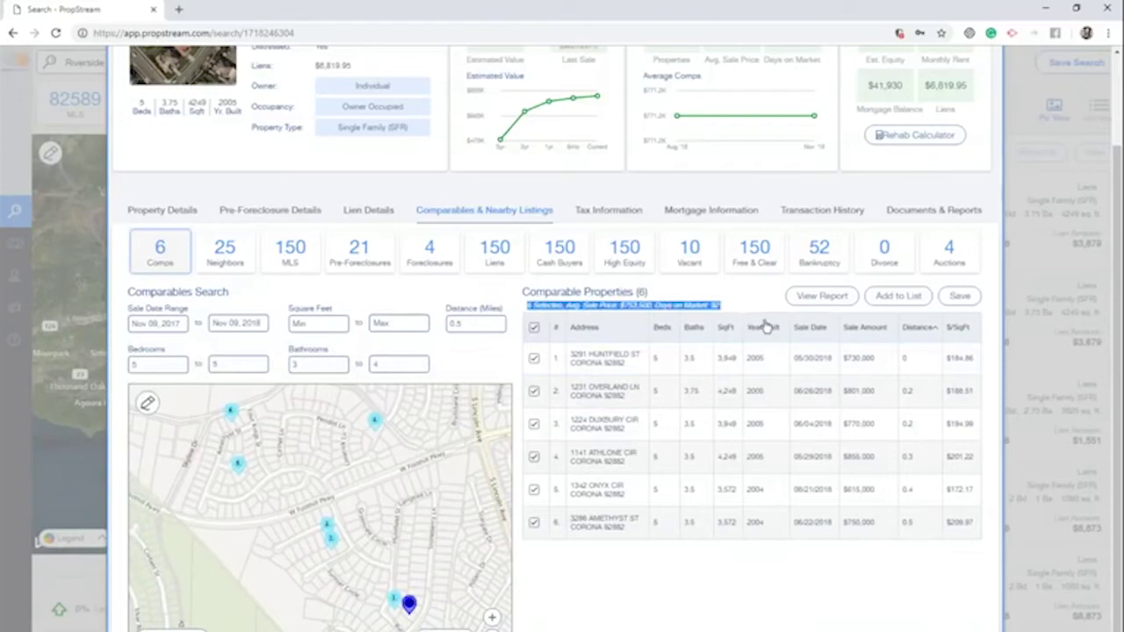
click(817, 298)
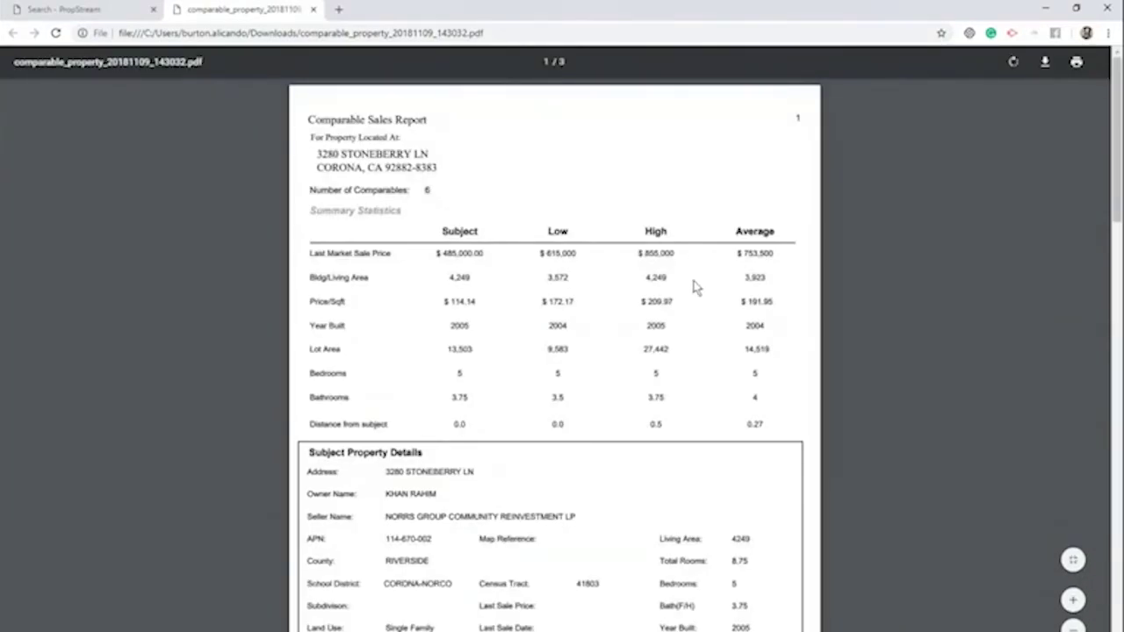
Scroll through the 3-page comparables PDF, close it, and show the 25 neighboring properties
scroll(412, 417, down, 5)
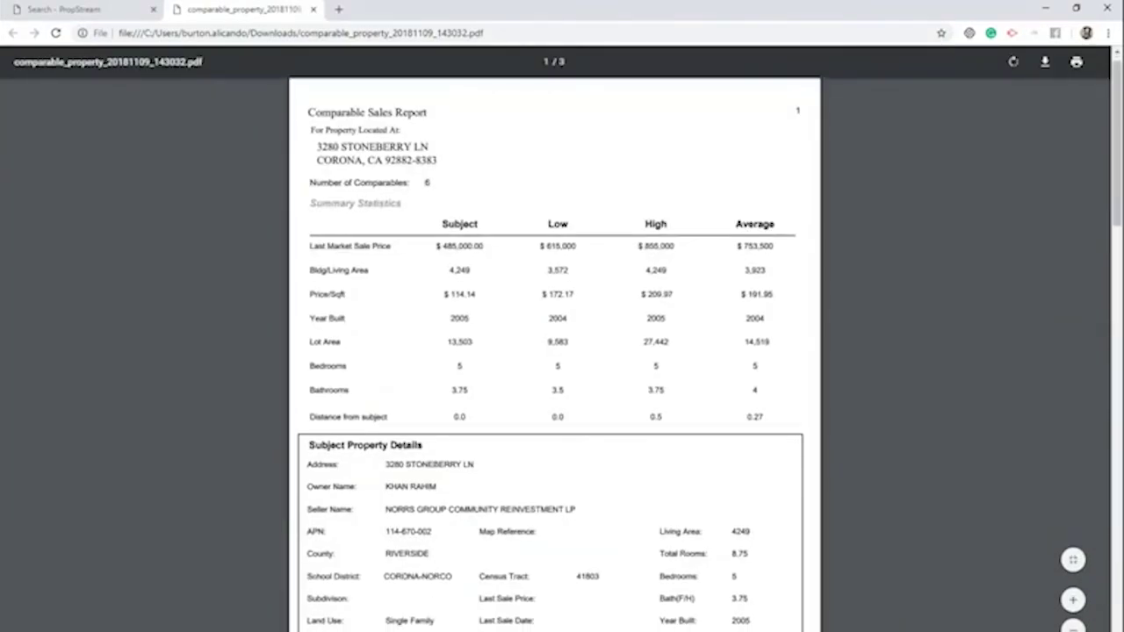
scroll(412, 412, down, 7)
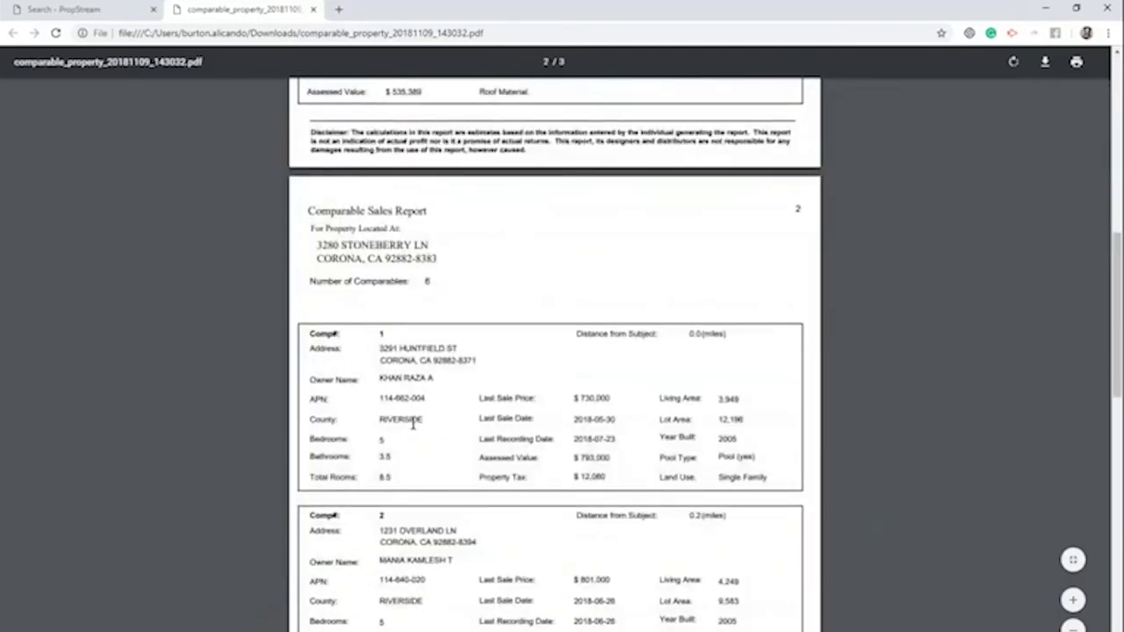
scroll(412, 423, down, 8)
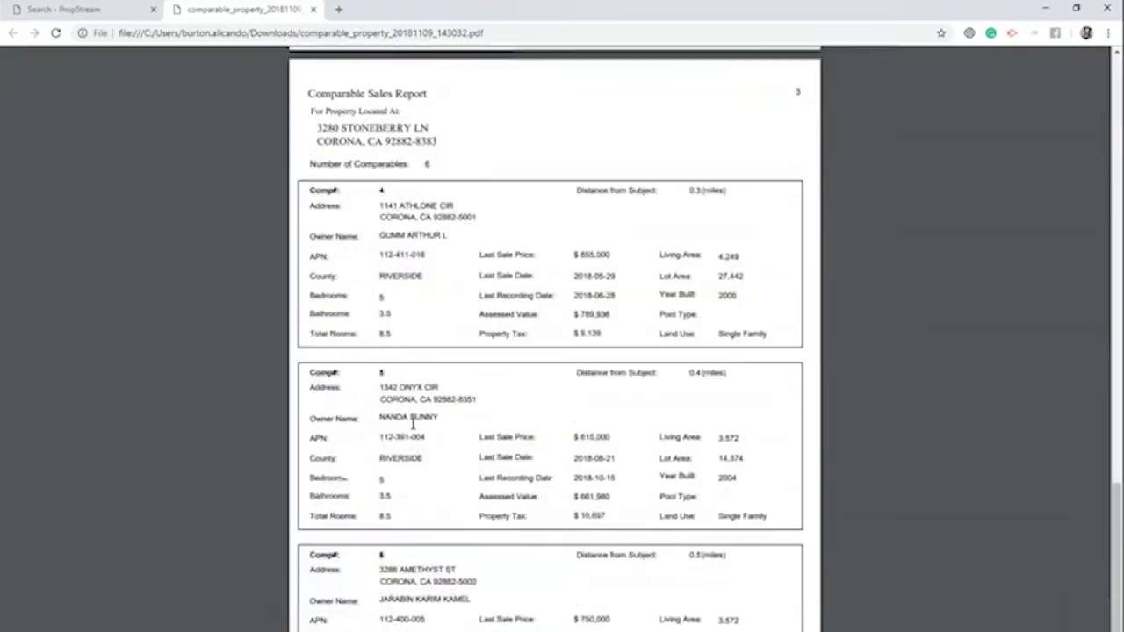
click(313, 9)
click(248, 255)
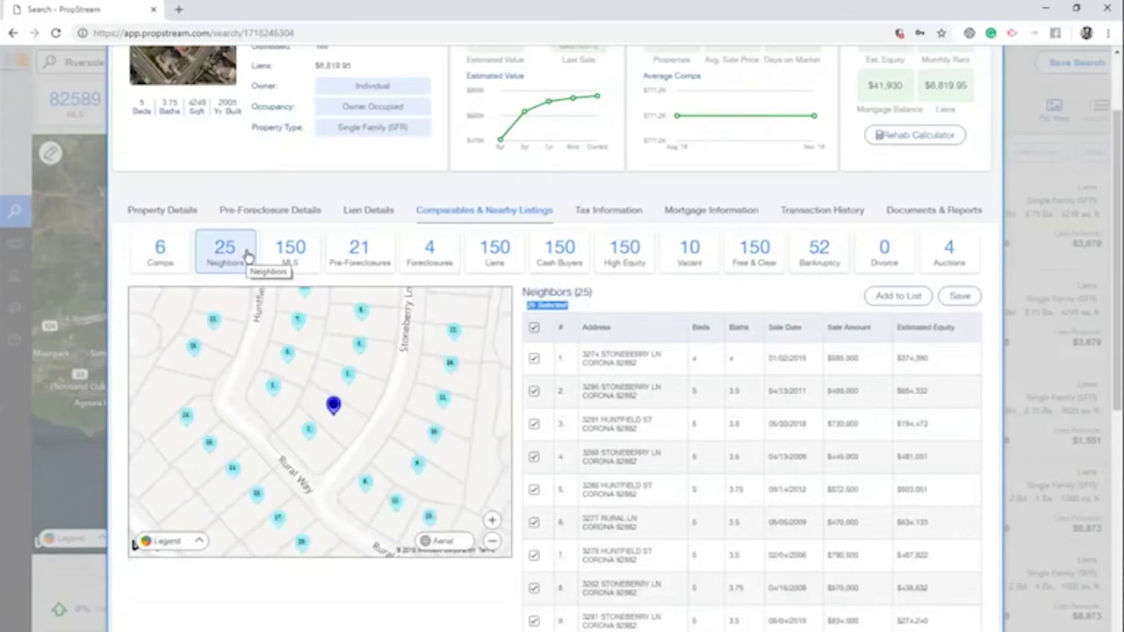
drag(816, 426, 769, 427)
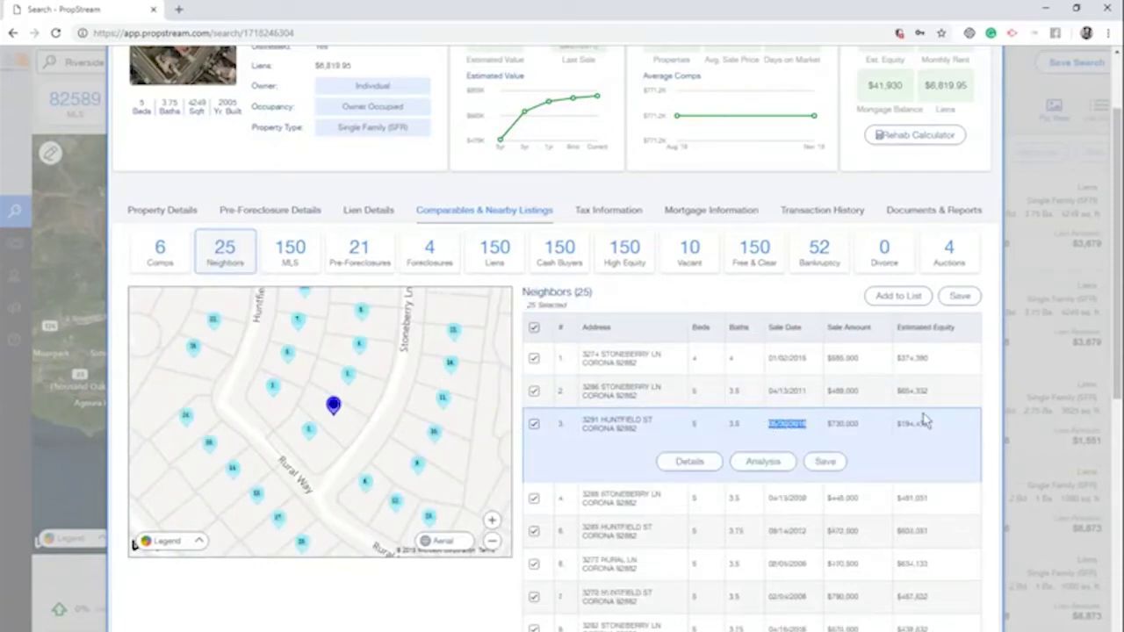
drag(871, 425, 825, 426)
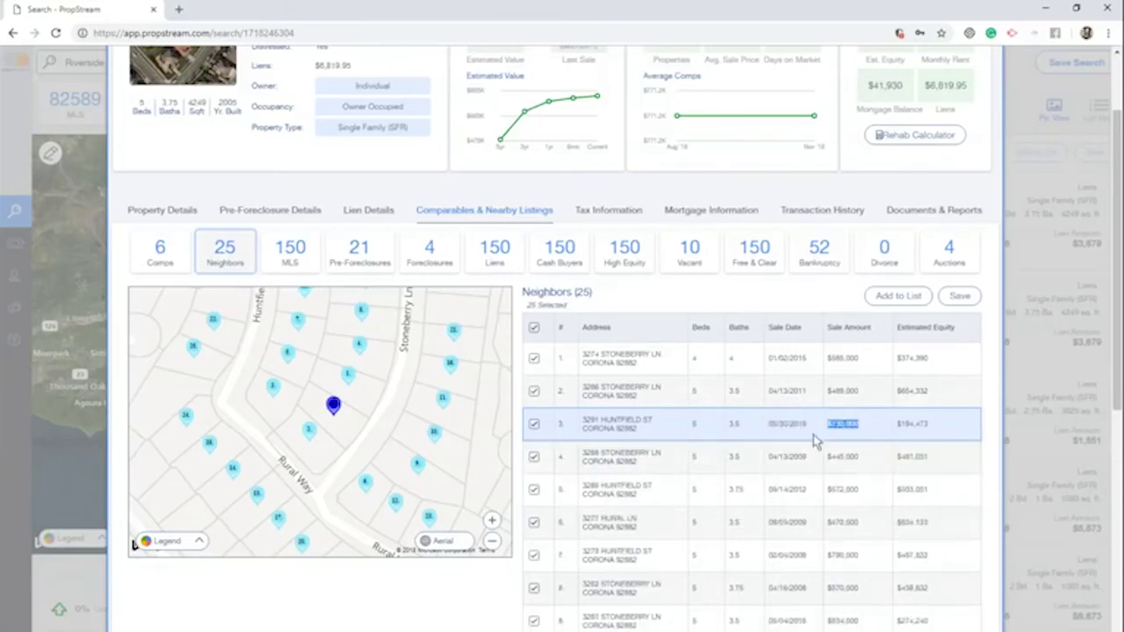
scroll(769, 448, down, 4)
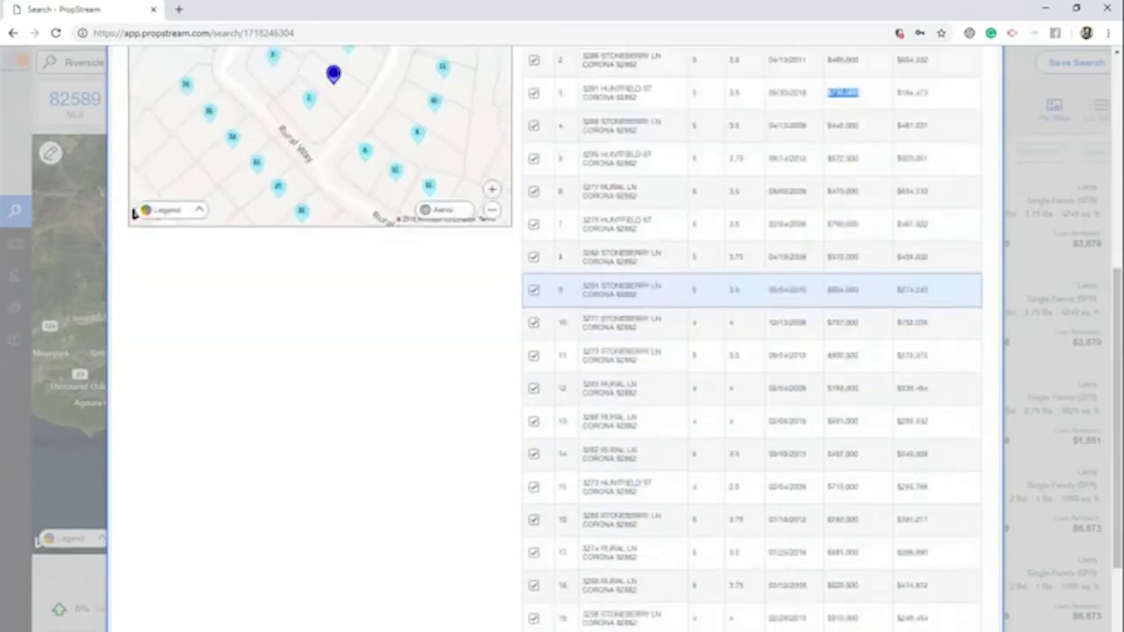
scroll(219, 290, up, 5)
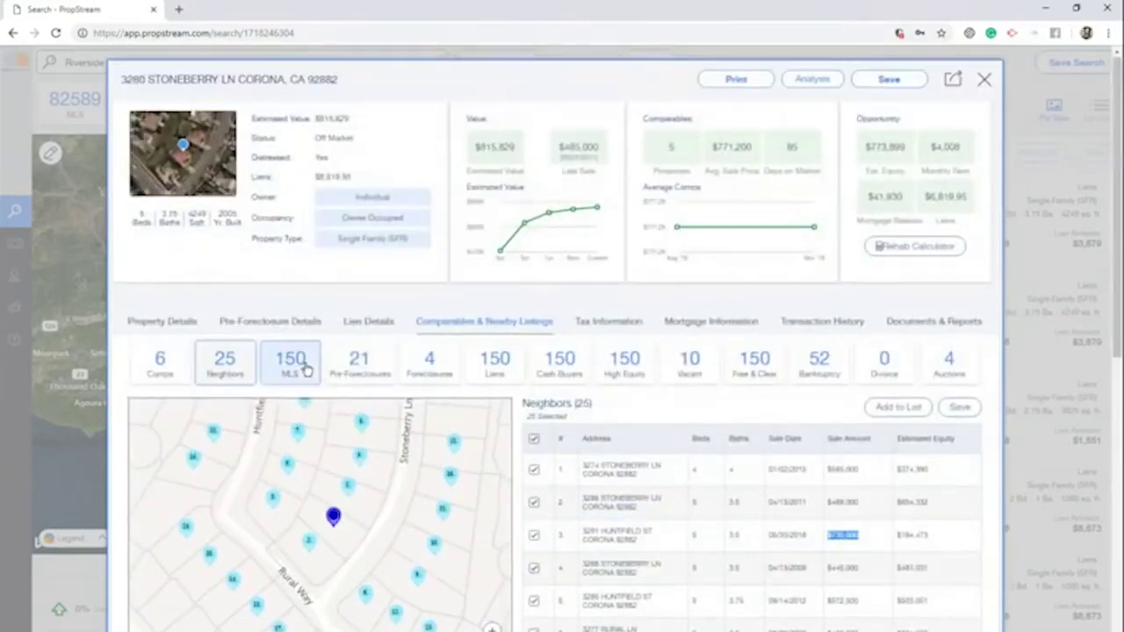
click(306, 370)
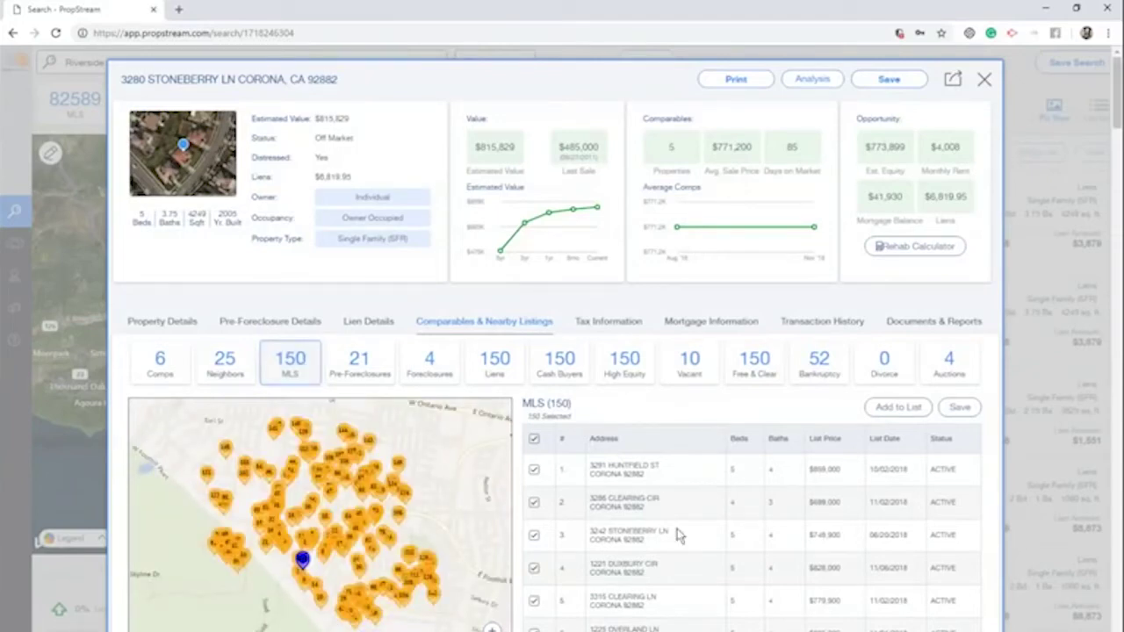
scroll(734, 401, down, 1)
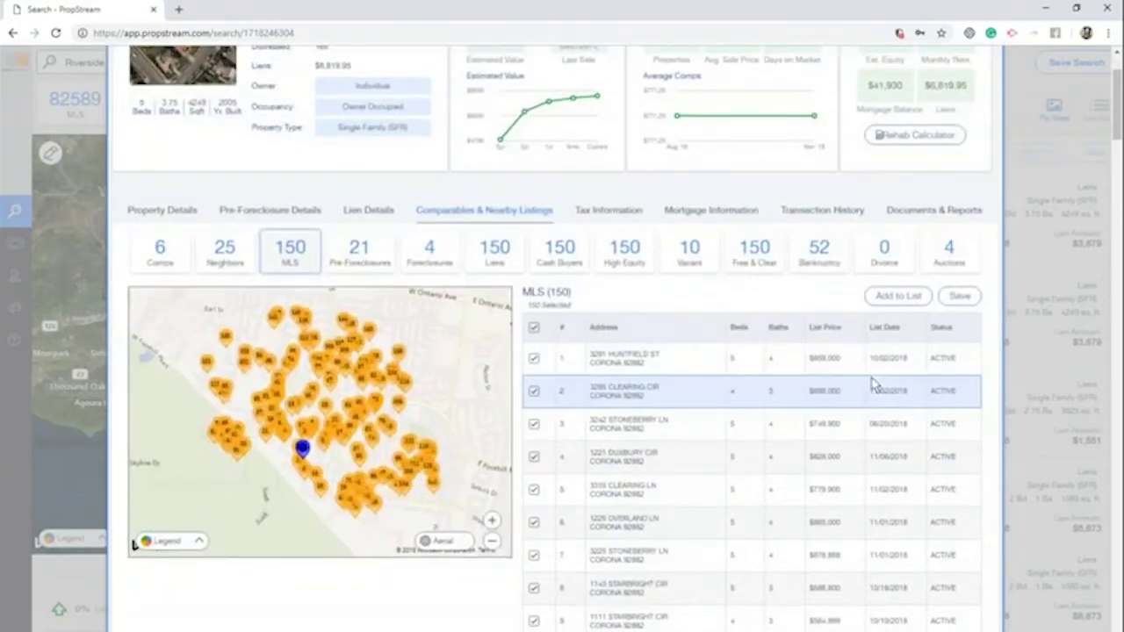
scroll(921, 394, down, 4)
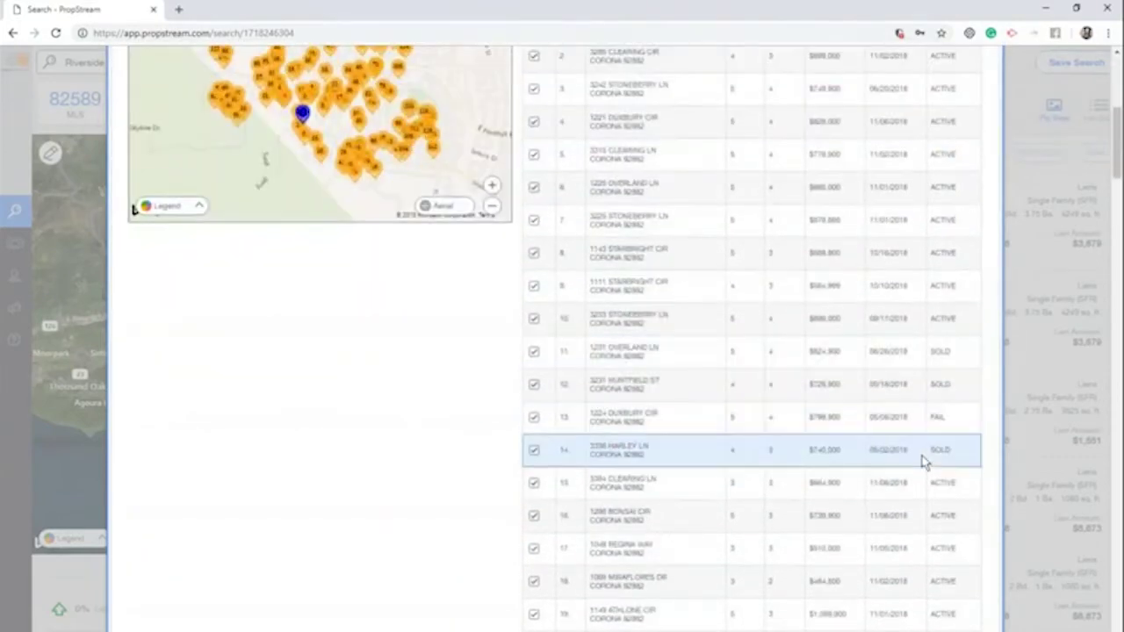
scroll(916, 505, up, 3)
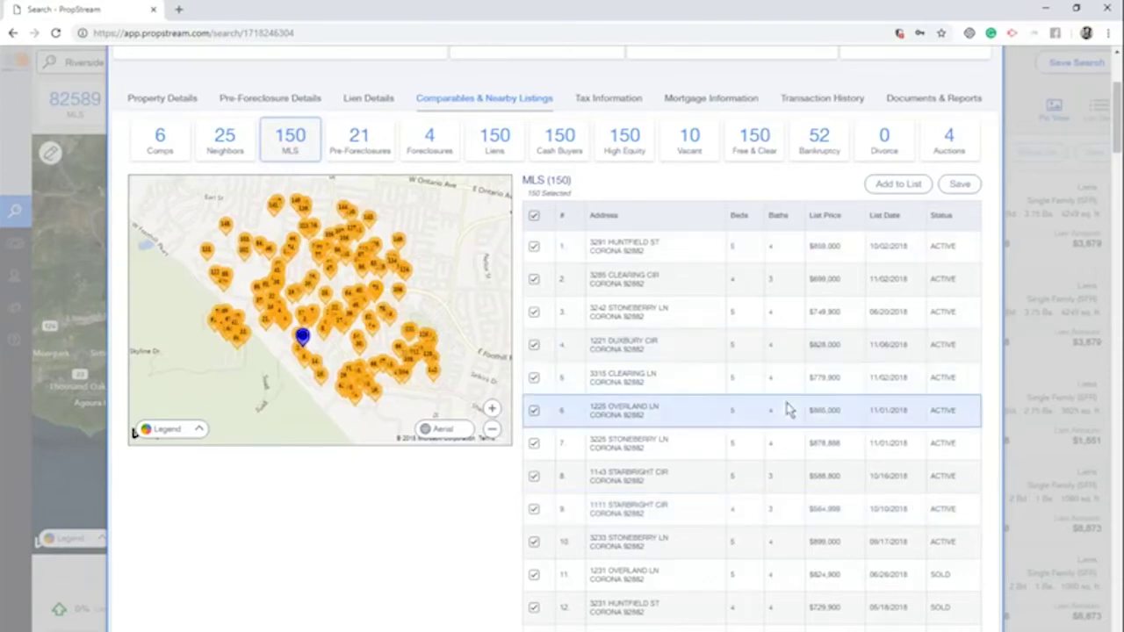
click(713, 253)
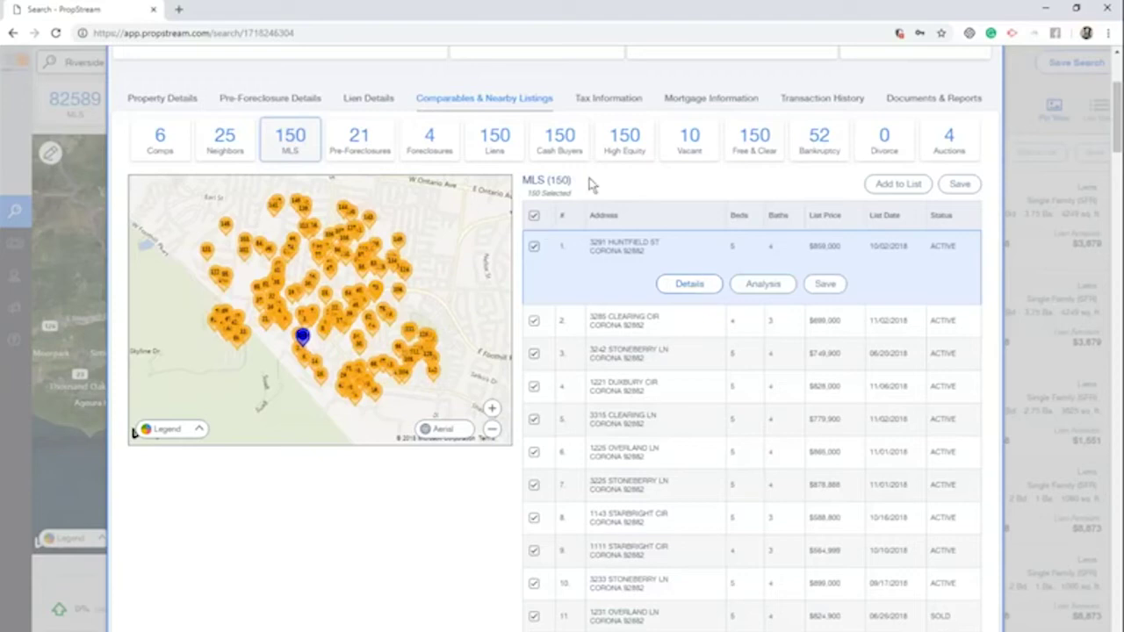
Show the nearby pre-foreclosure records, then the 150 nearby cash buyers
click(368, 151)
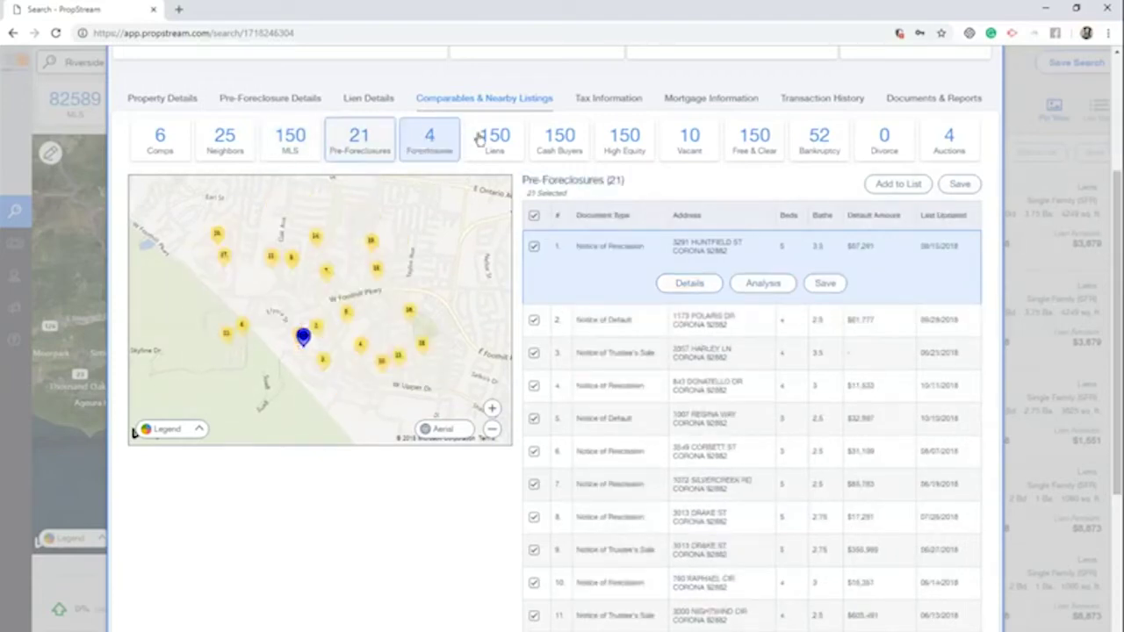
click(561, 158)
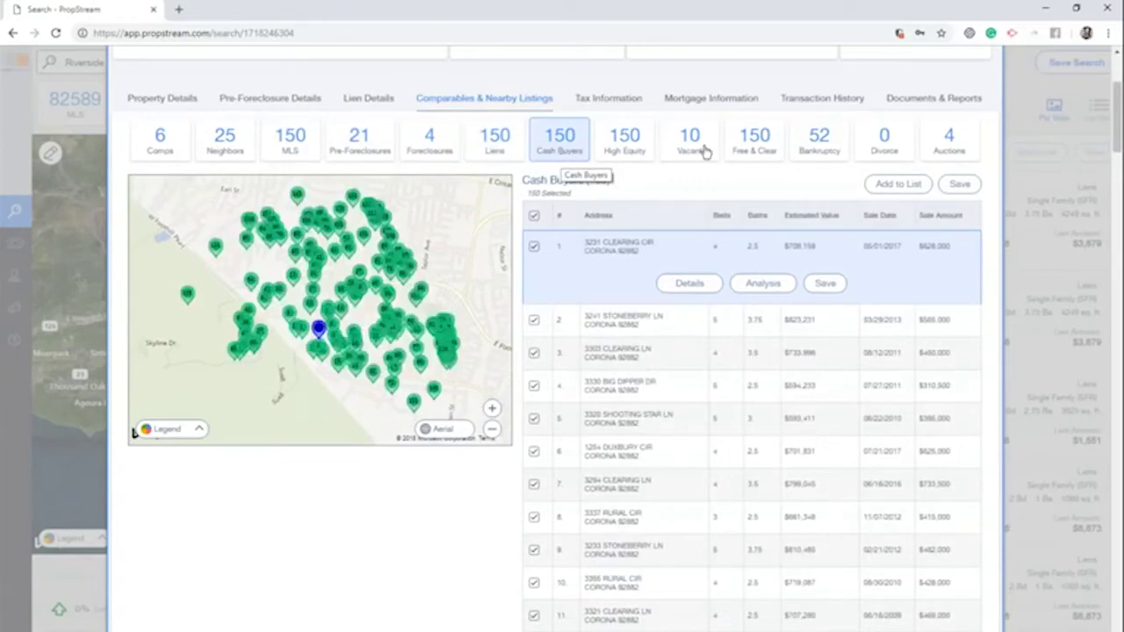
scroll(705, 151, up, 3)
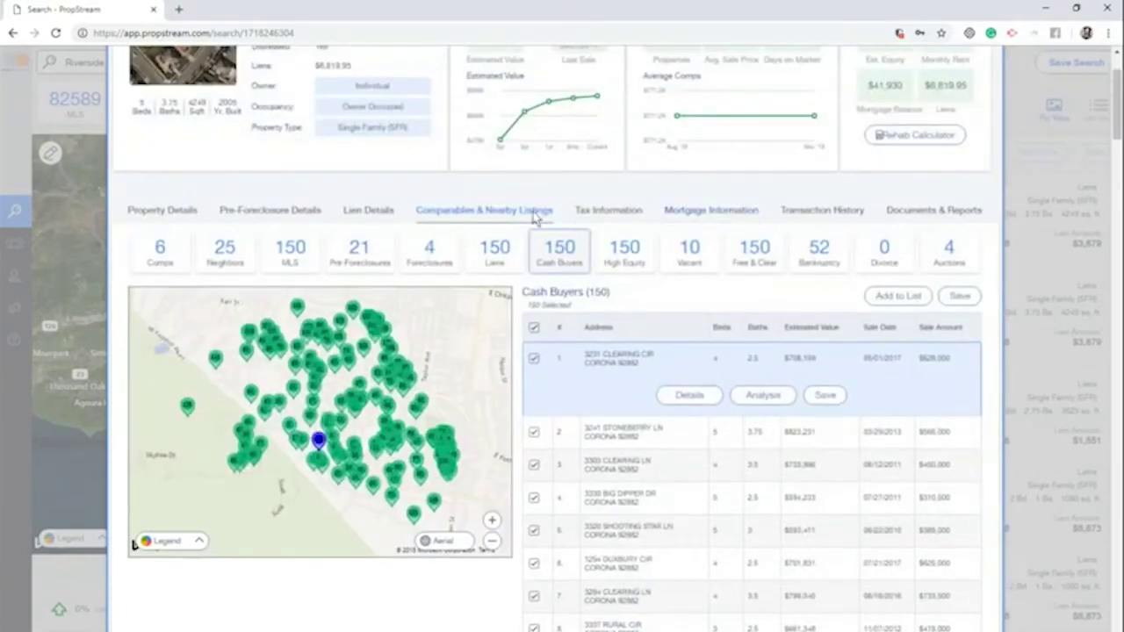
scroll(534, 217, up, 3)
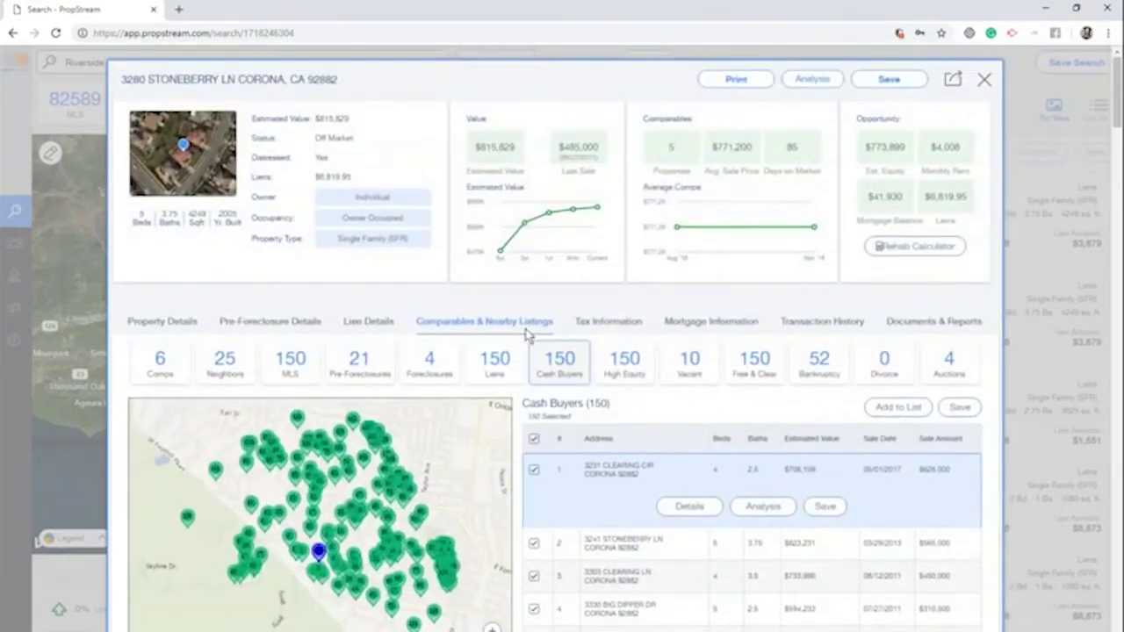
Review tax details and mortgage records, including the $358,903 loan, then the transaction history
click(607, 322)
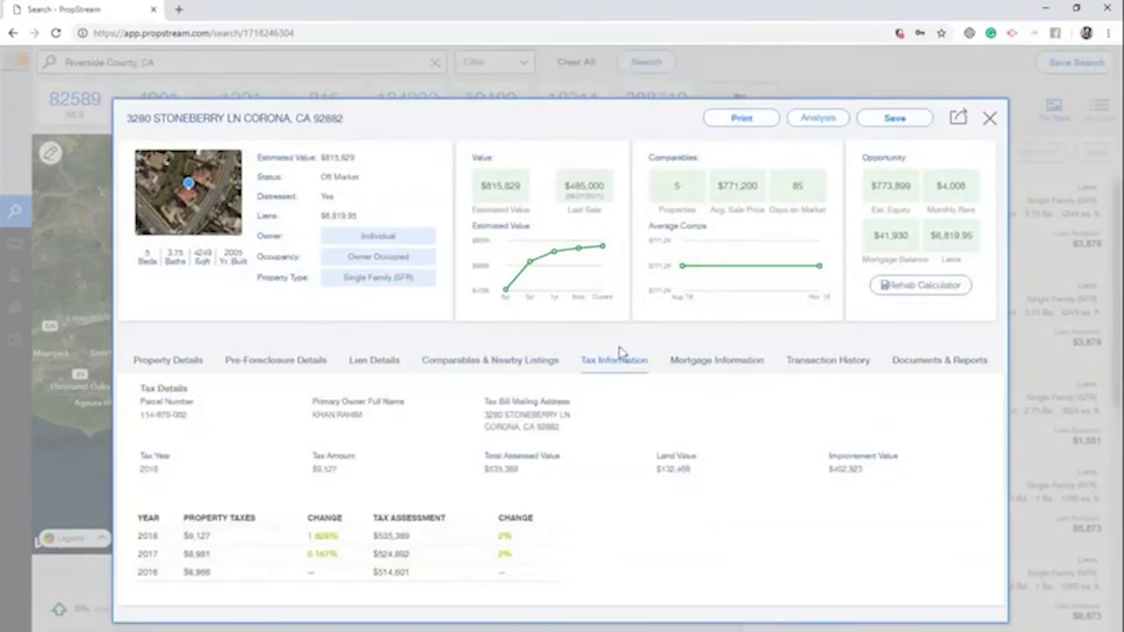
click(697, 362)
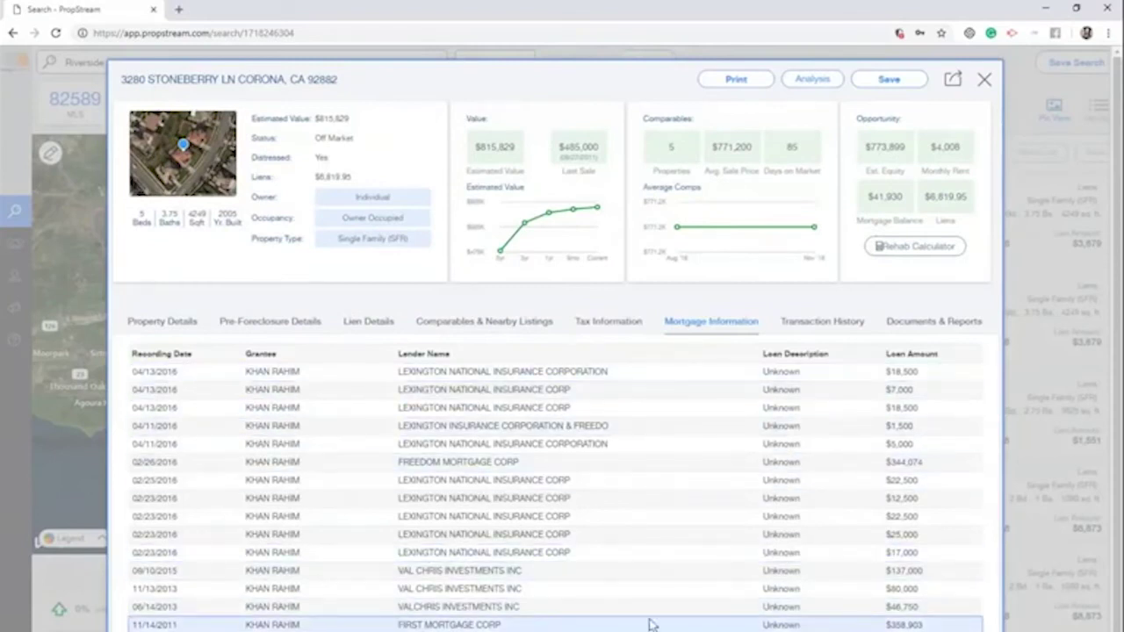
drag(302, 625, 247, 625)
drag(938, 625, 828, 620)
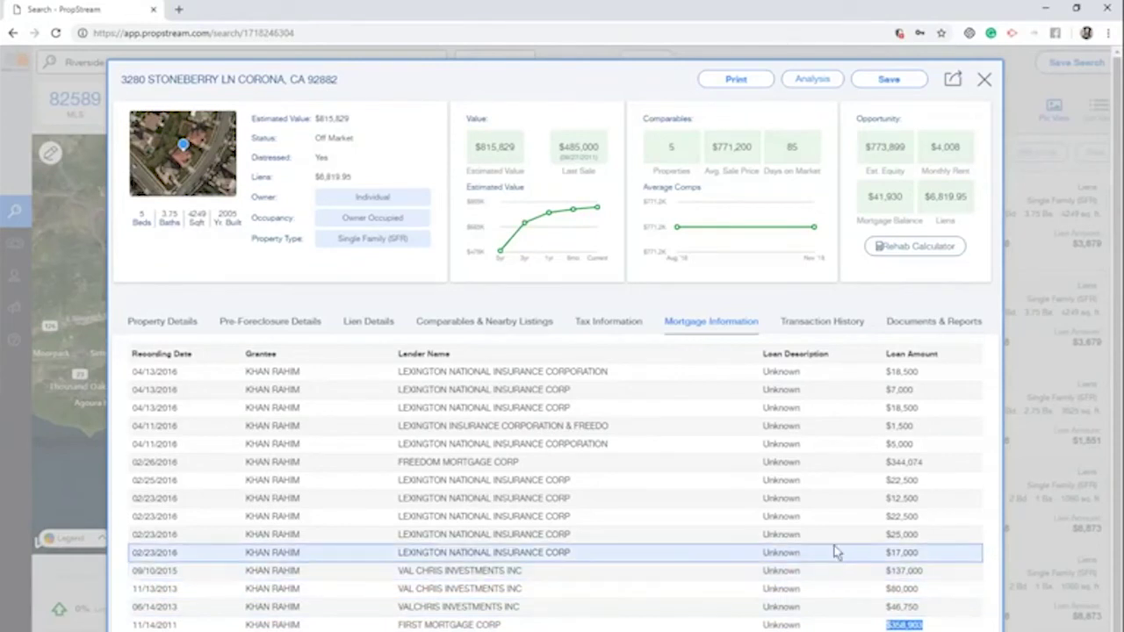
click(841, 465)
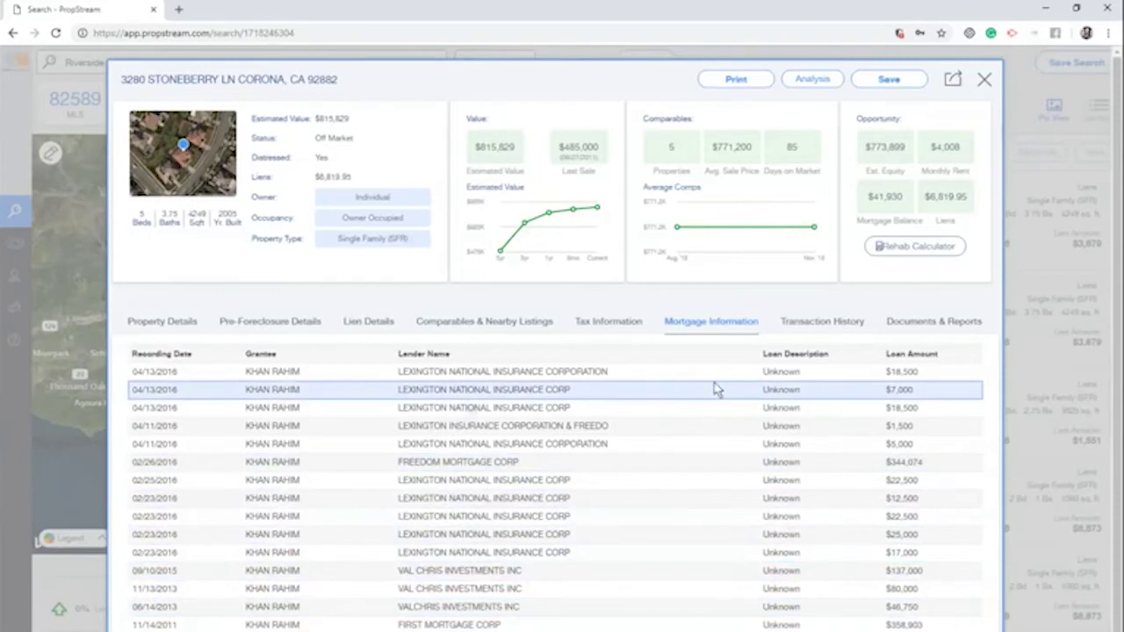
click(795, 322)
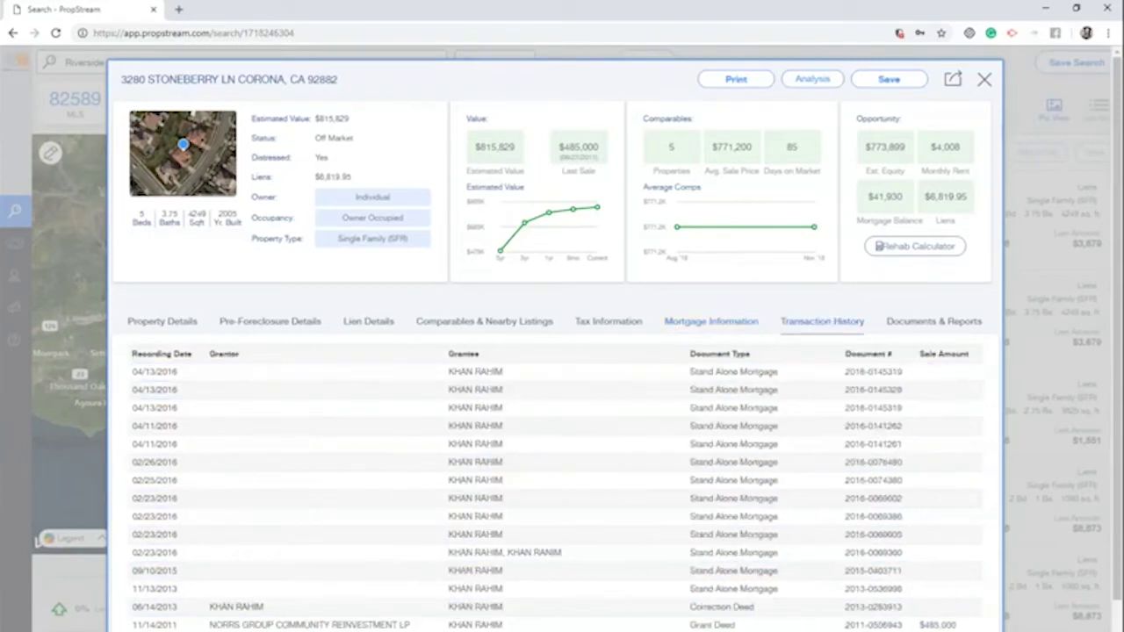
scroll(615, 417, down, 1)
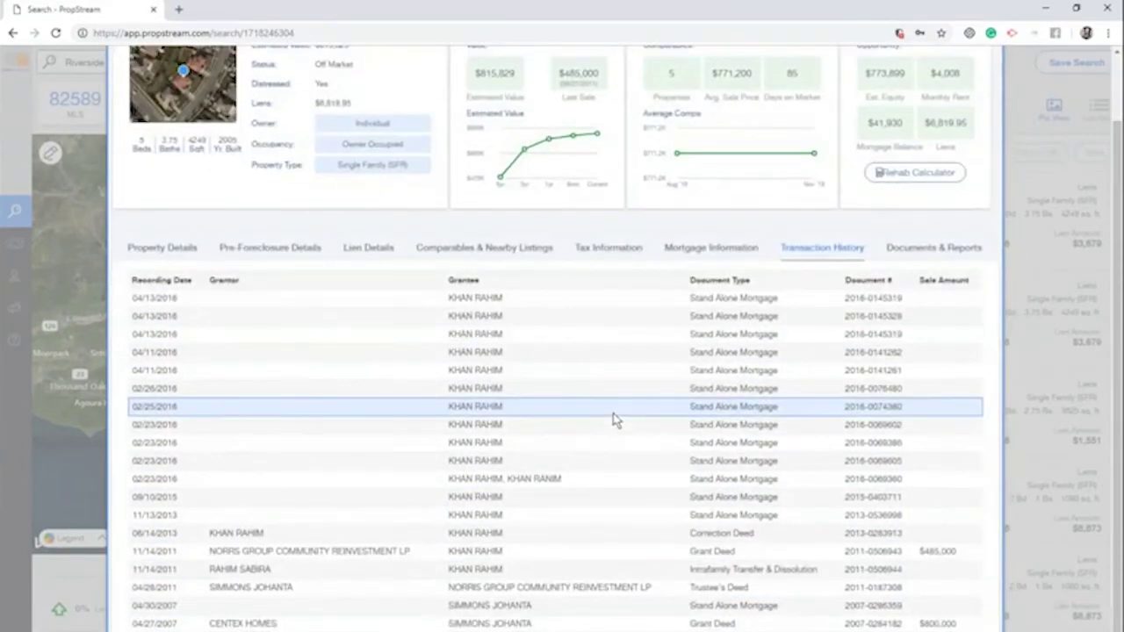
click(913, 249)
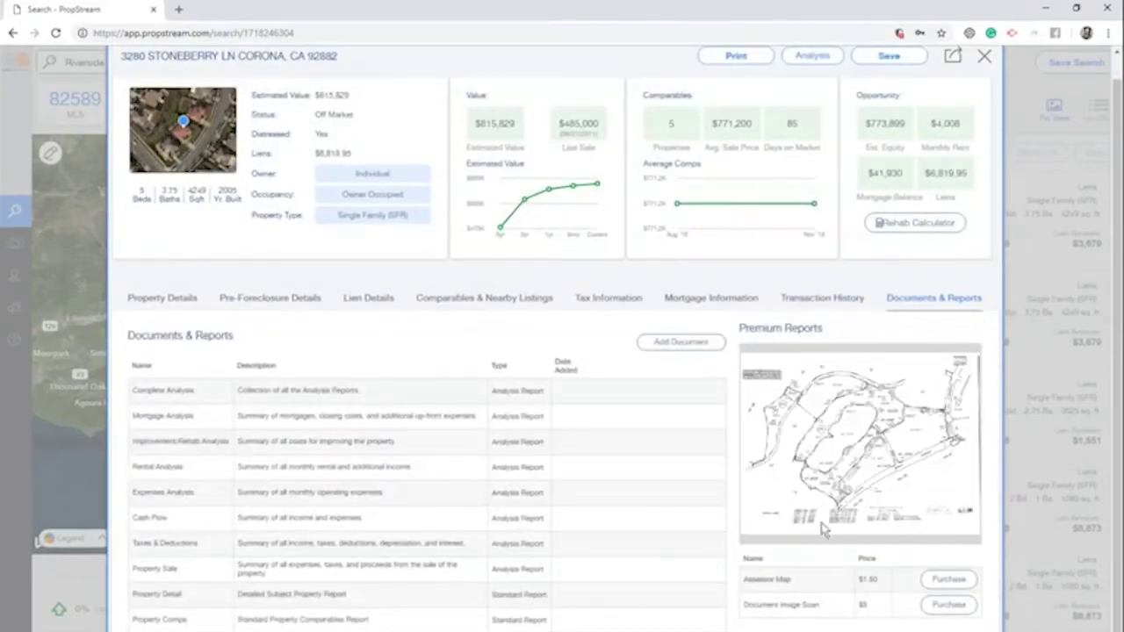
click(800, 606)
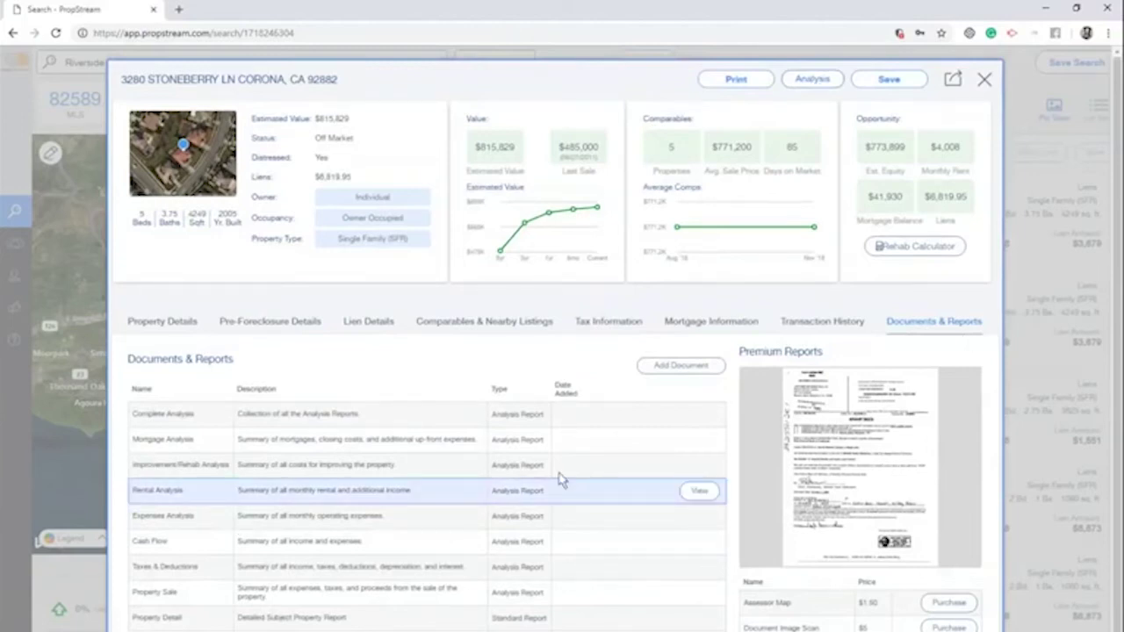
click(983, 80)
click(970, 282)
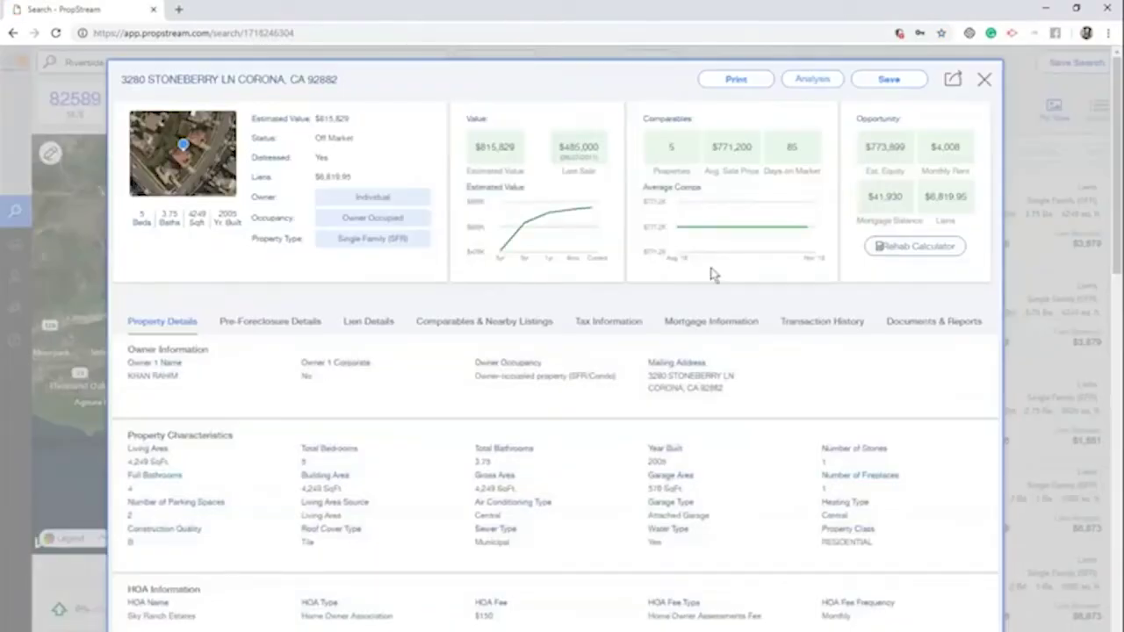
click(981, 79)
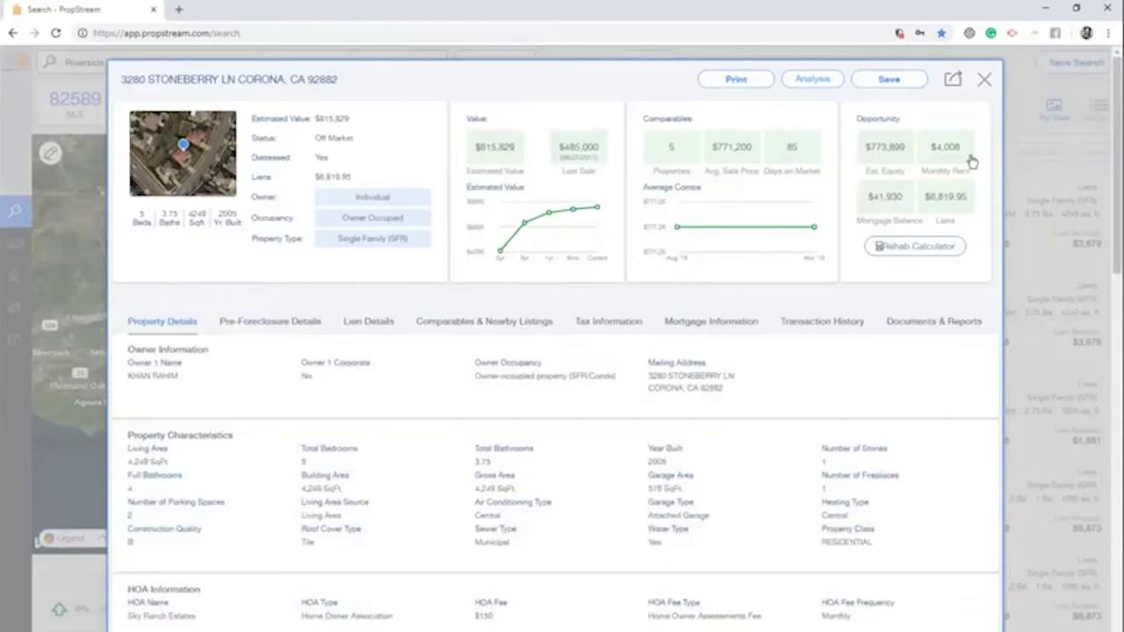
click(945, 391)
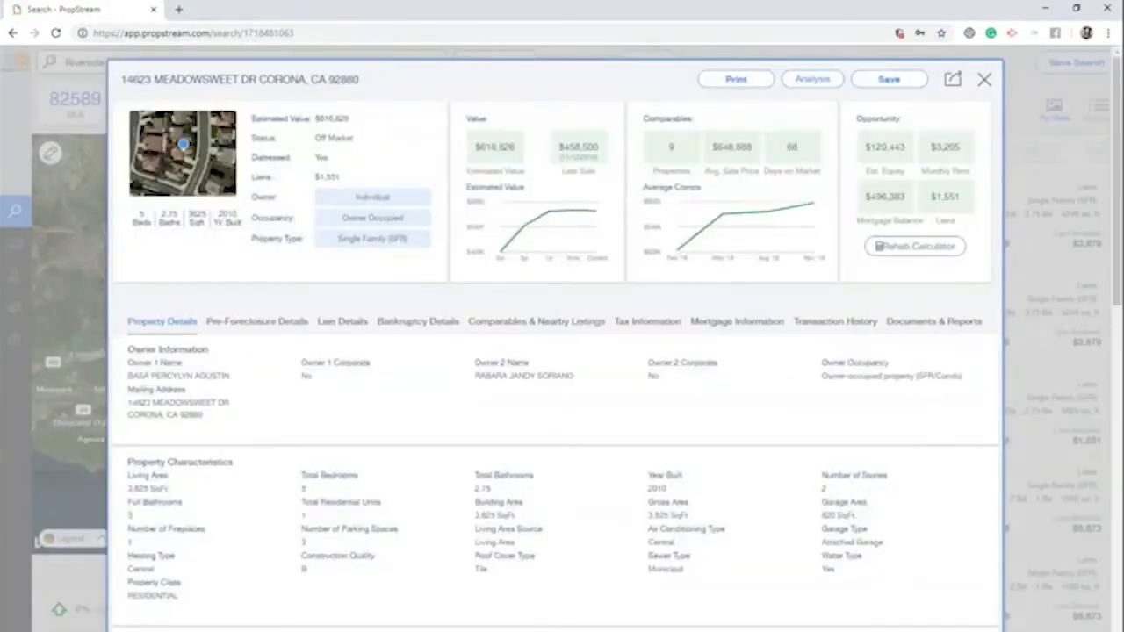
drag(904, 147, 895, 151)
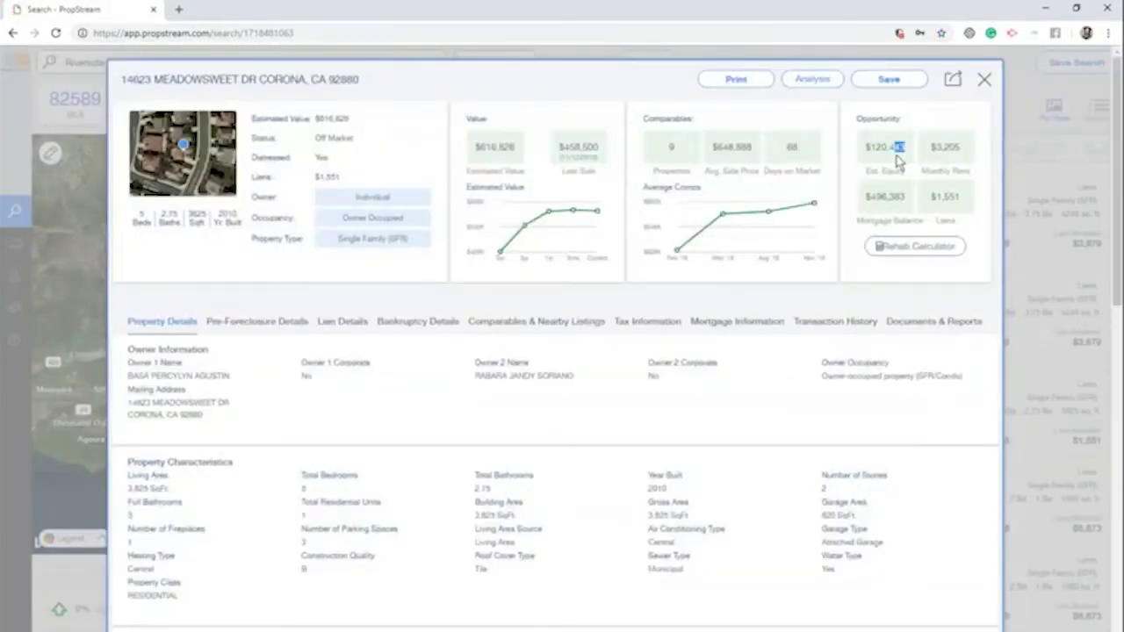
click(983, 81)
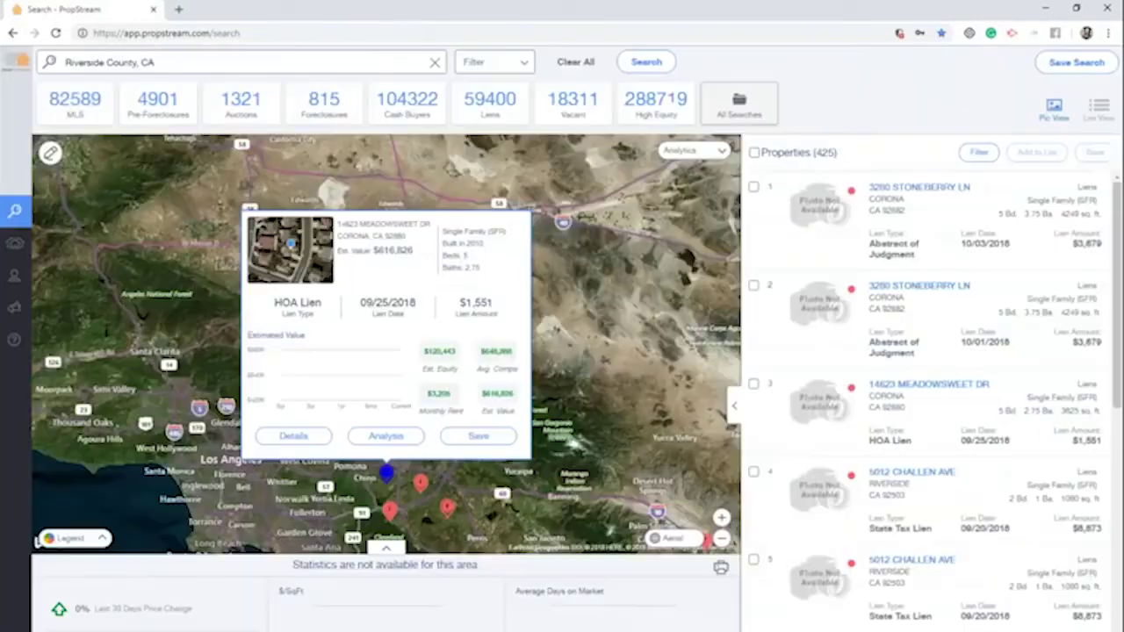
click(919, 190)
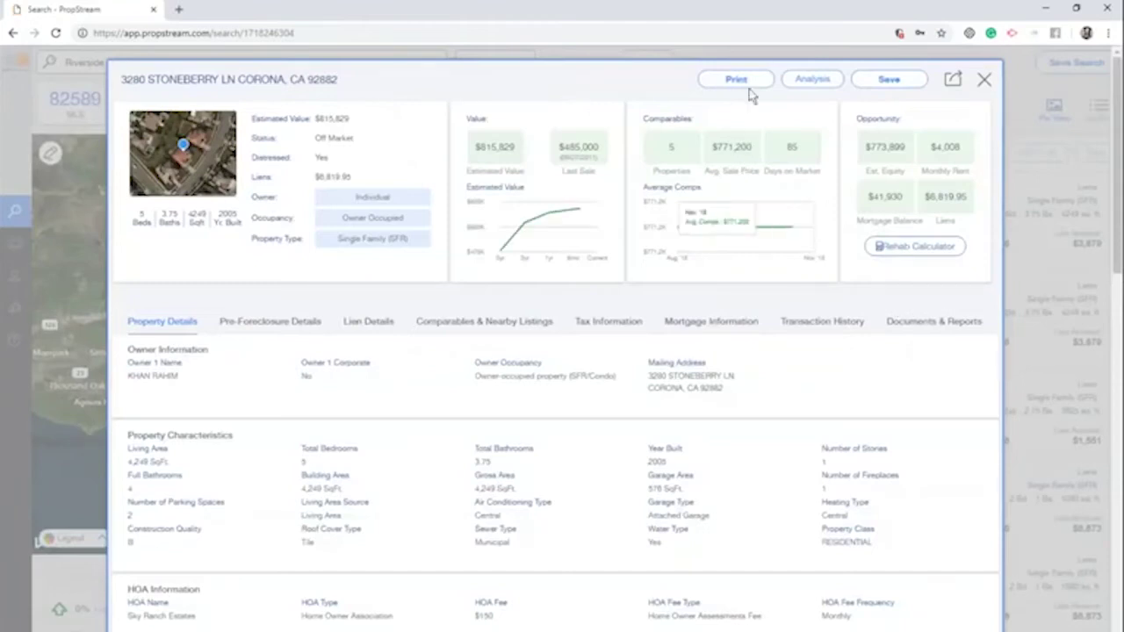
click(737, 81)
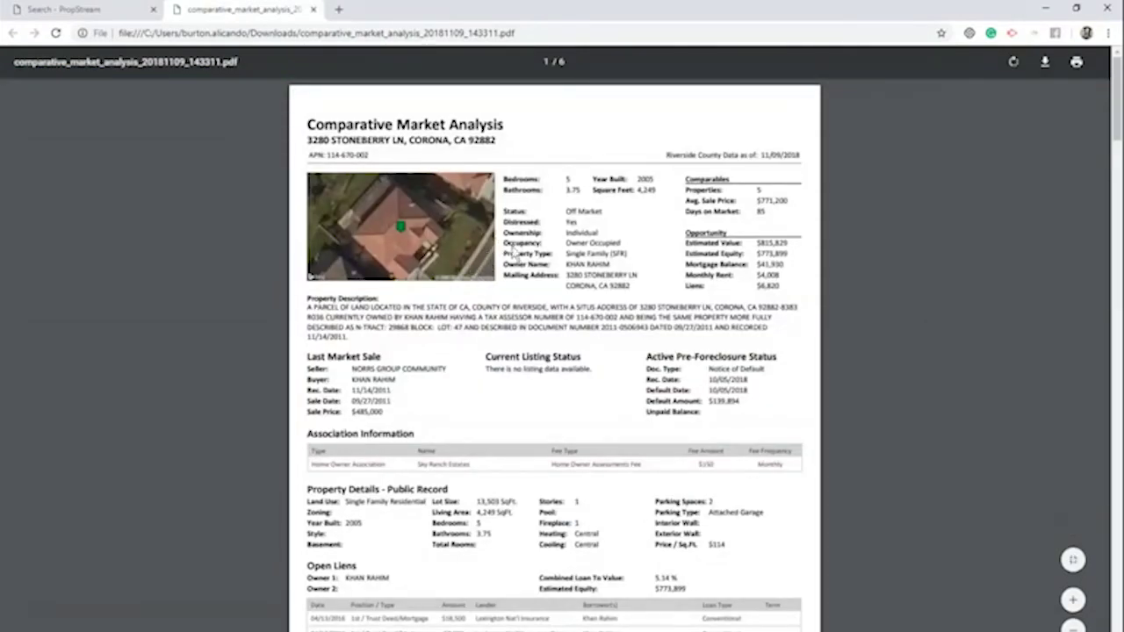
Scroll through the 6-page comparative_market_analysis PDF, then close it to return to PropStream
scroll(605, 419, down, 1)
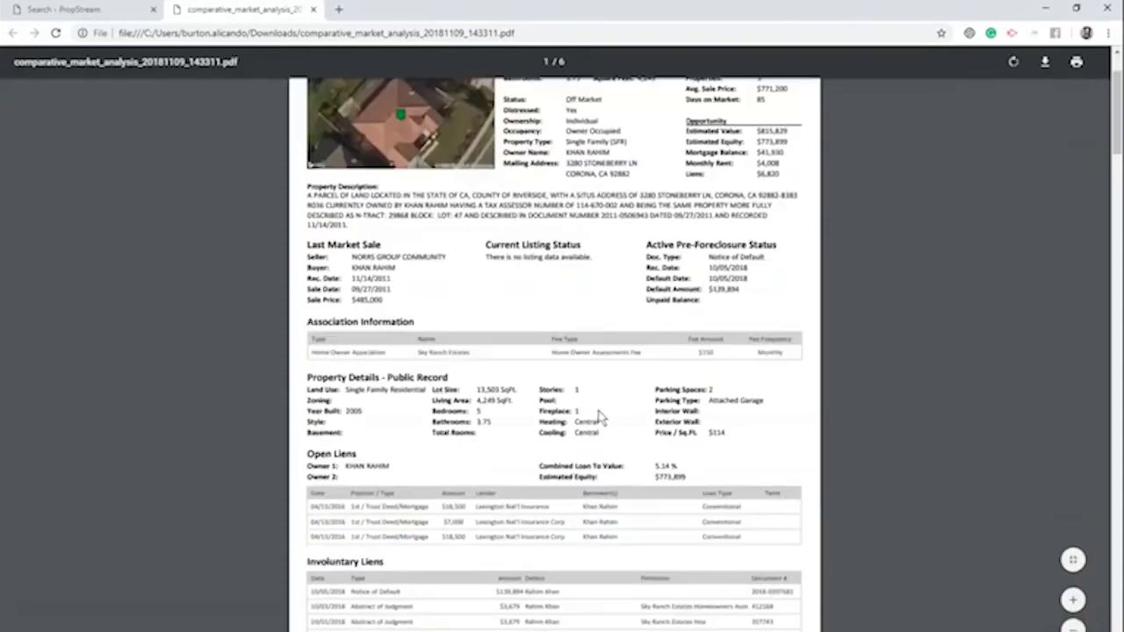
scroll(537, 351, down, 3)
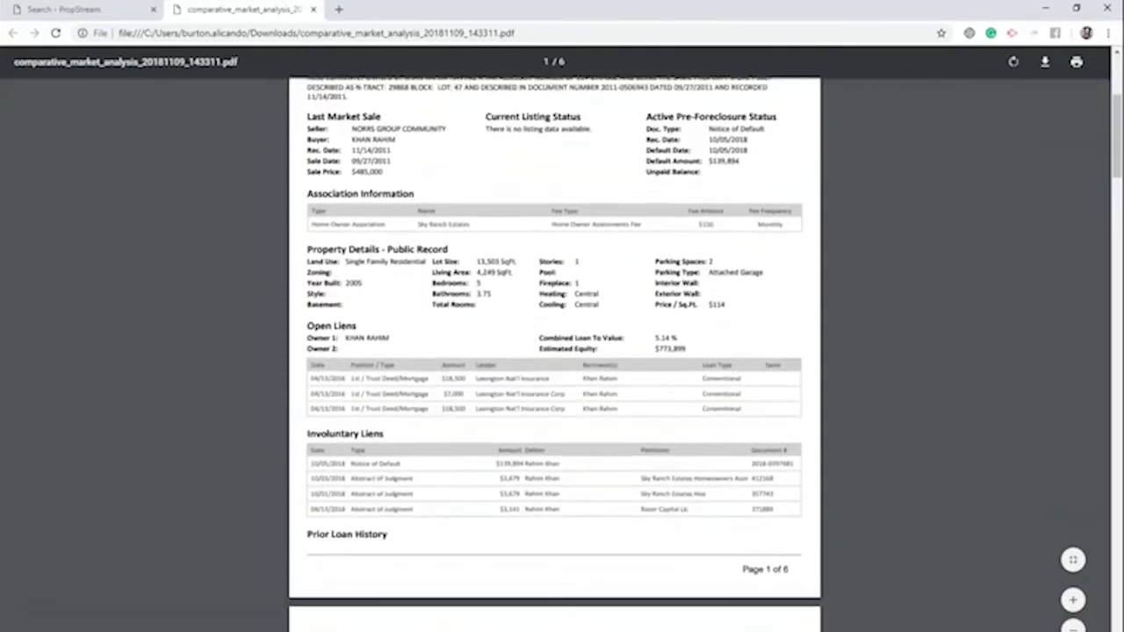
scroll(470, 367, down, 6)
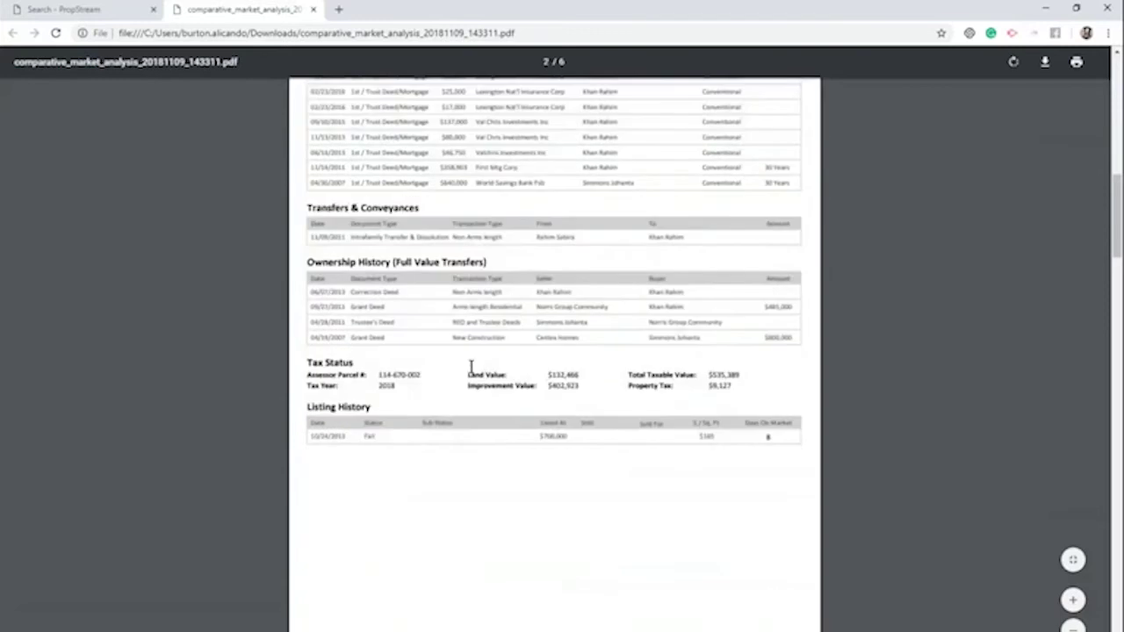
scroll(460, 255, down, 5)
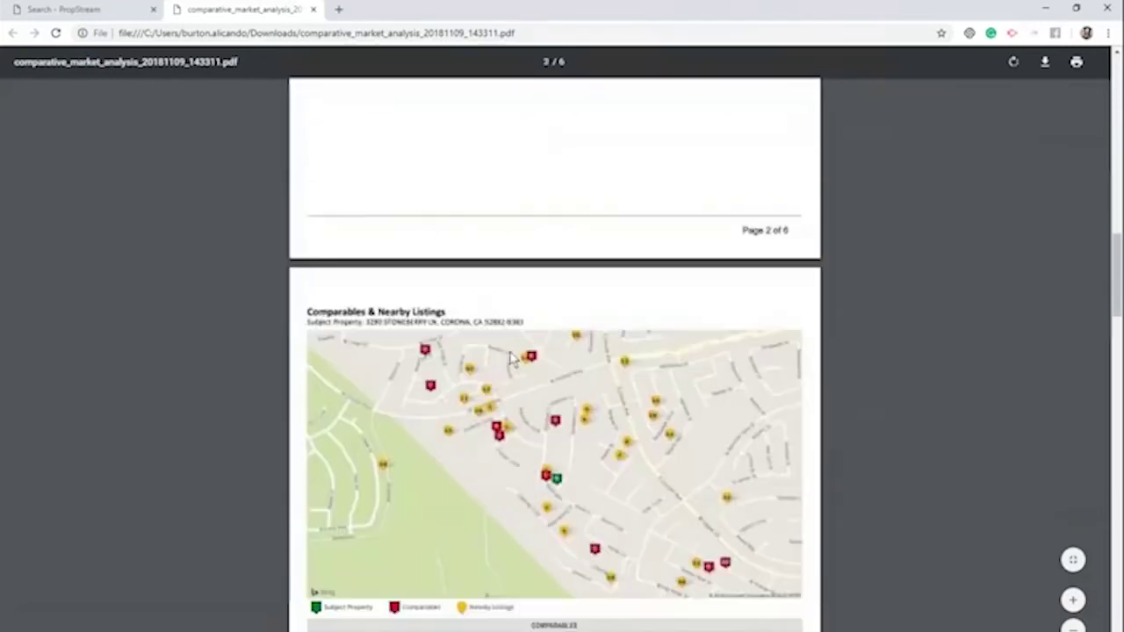
scroll(518, 530, down, 1)
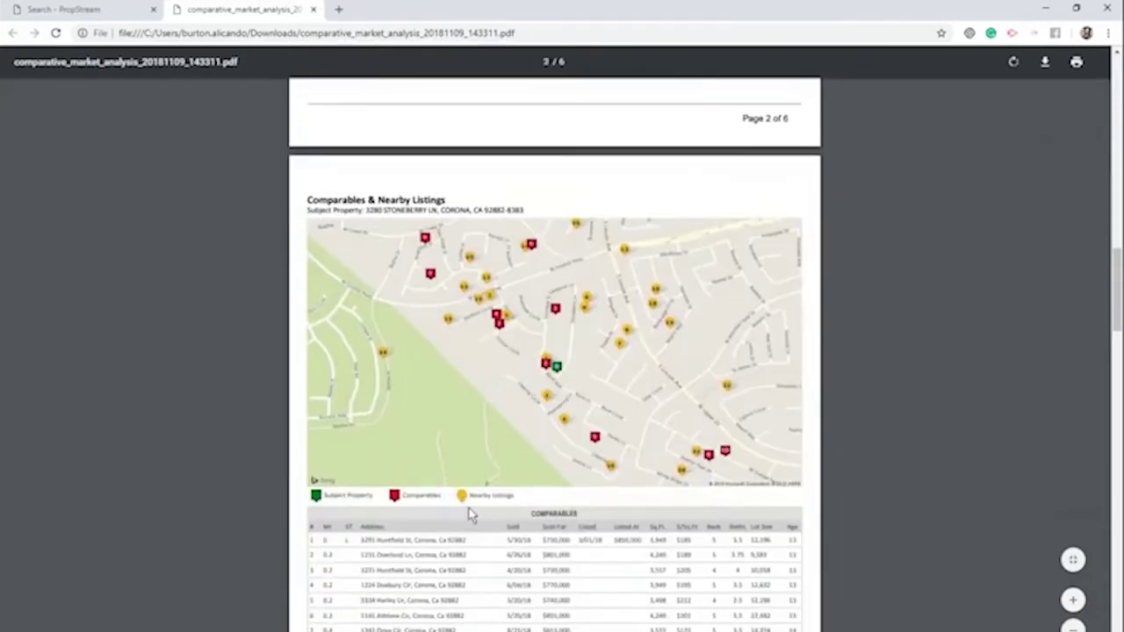
scroll(474, 476, down, 10)
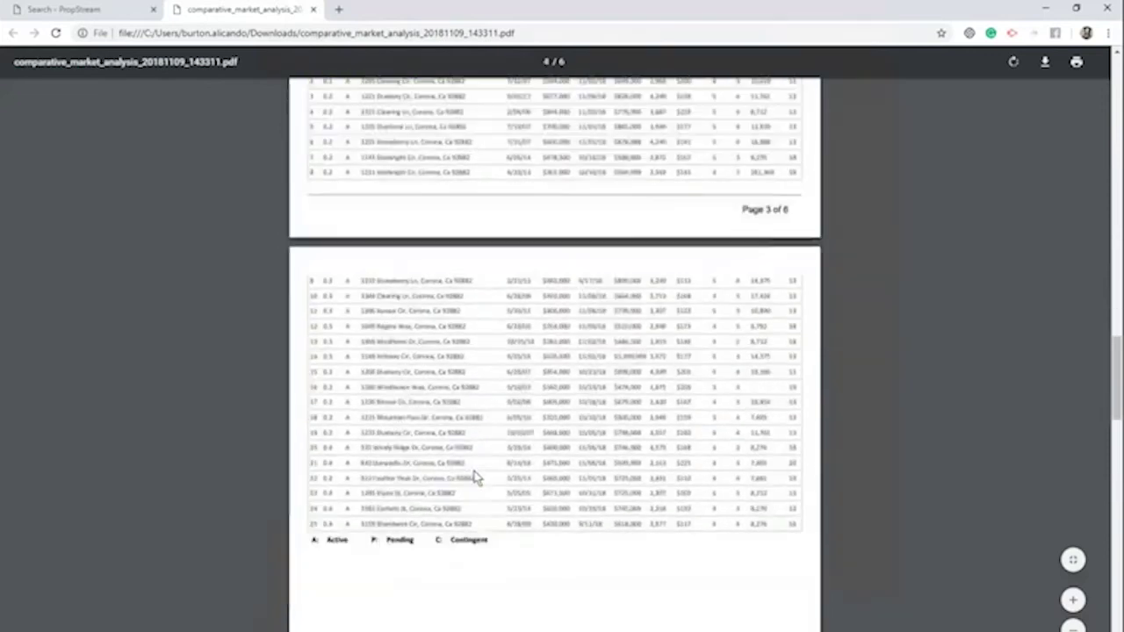
scroll(473, 477, down, 12)
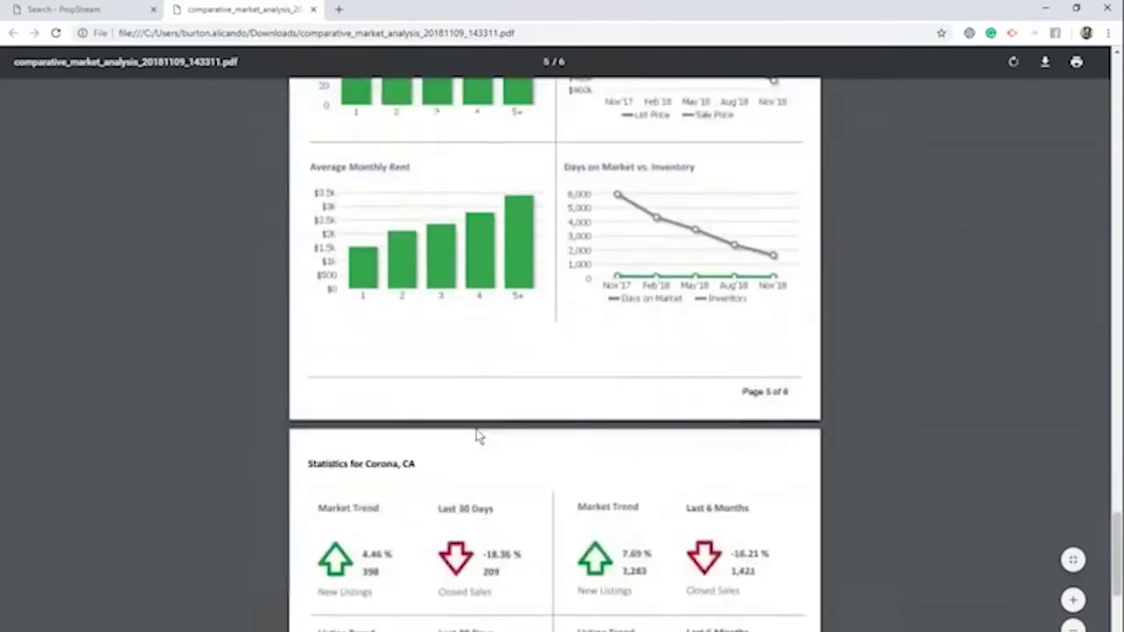
scroll(476, 434, down, 2)
scroll(471, 441, up, 8)
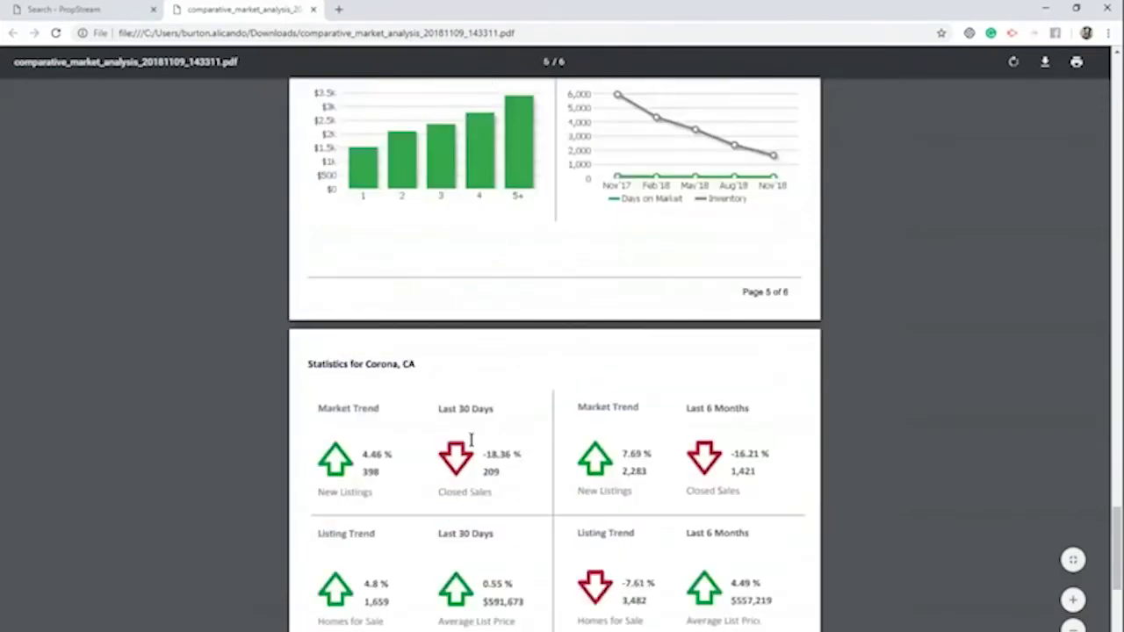
scroll(471, 437, up, 20)
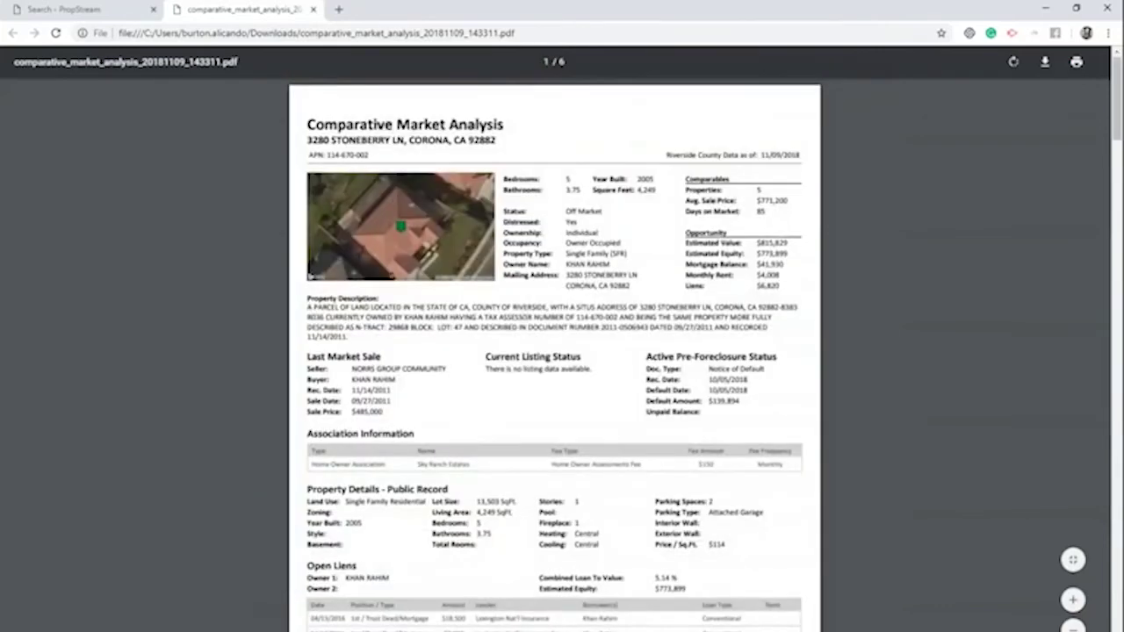
click(313, 11)
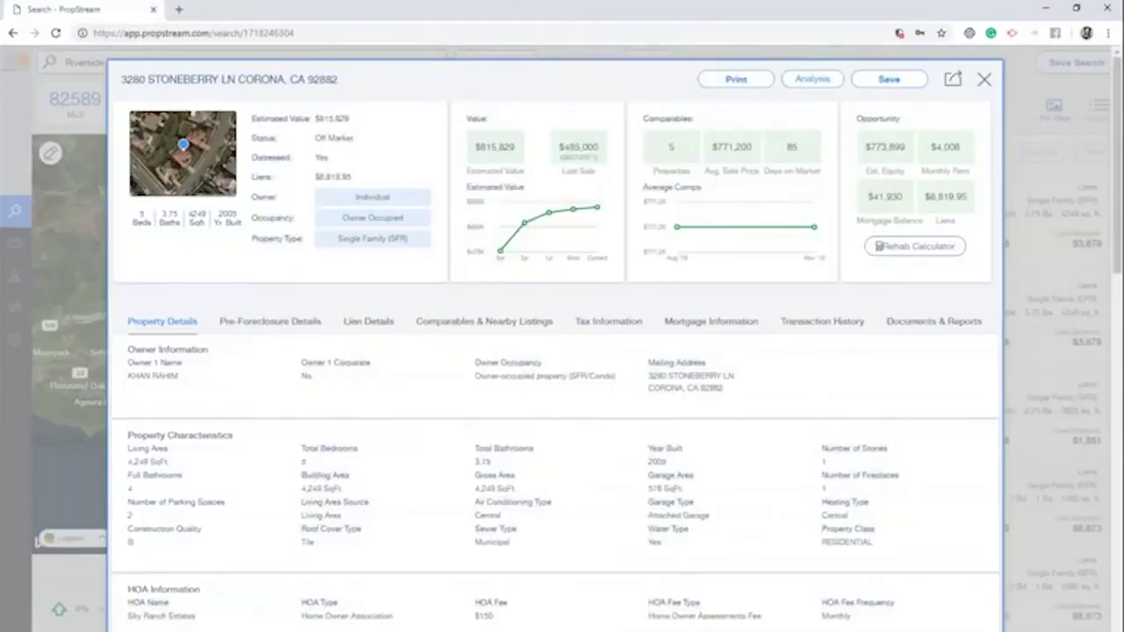
Start an investment analysis with foreclosure set to Yes, stepping through Mortgage, Income and Expenses to Sale
click(823, 82)
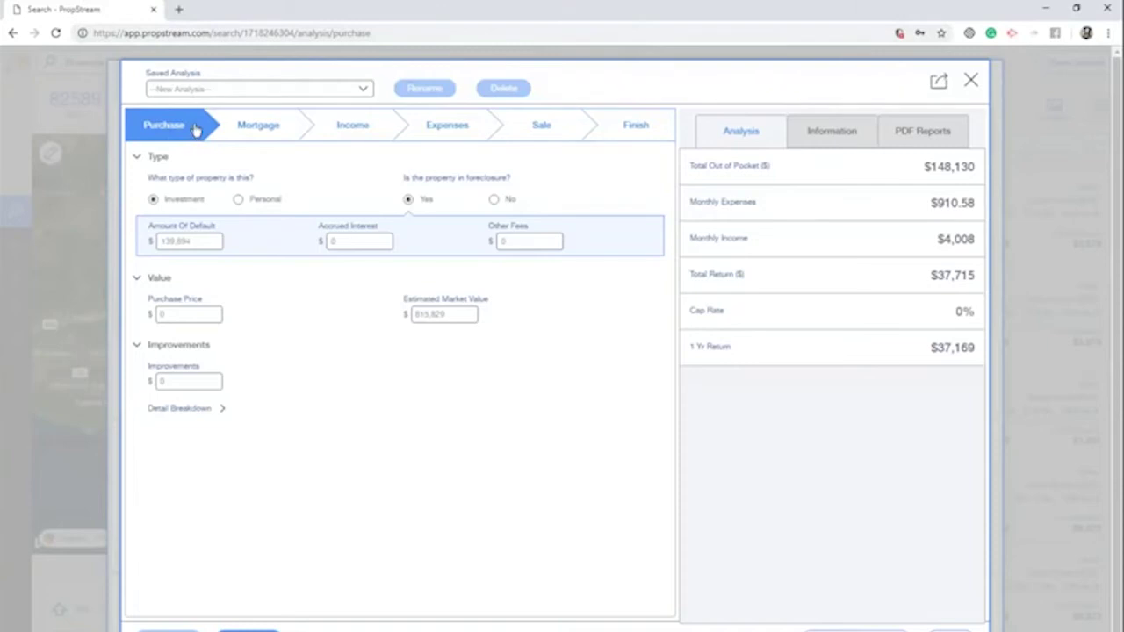
click(408, 198)
click(263, 138)
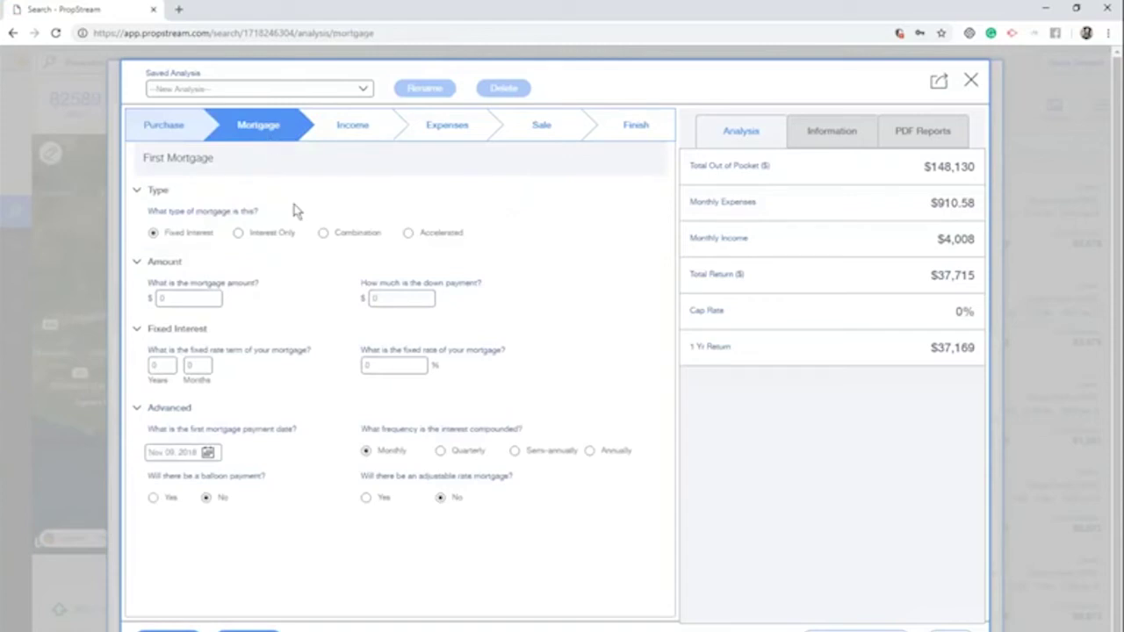
click(352, 127)
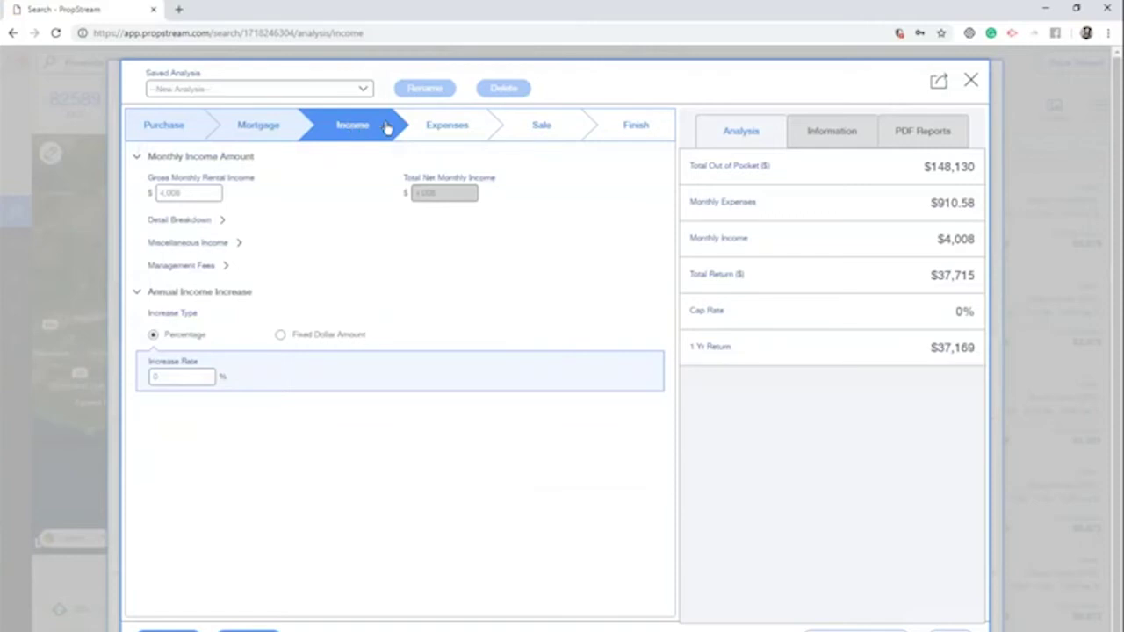
click(439, 128)
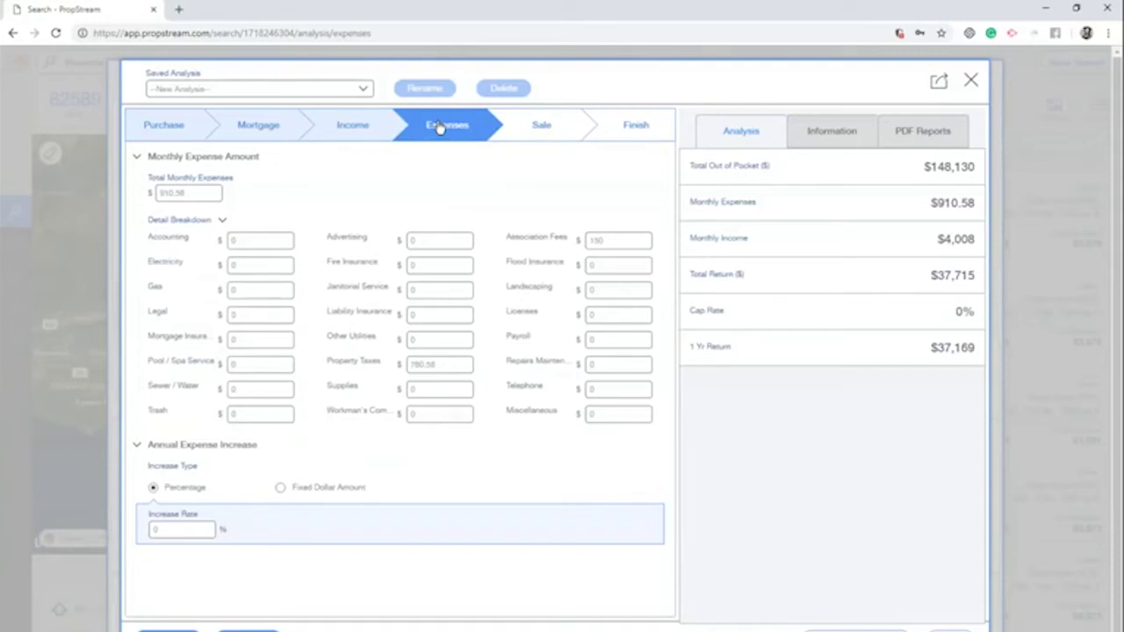
click(569, 126)
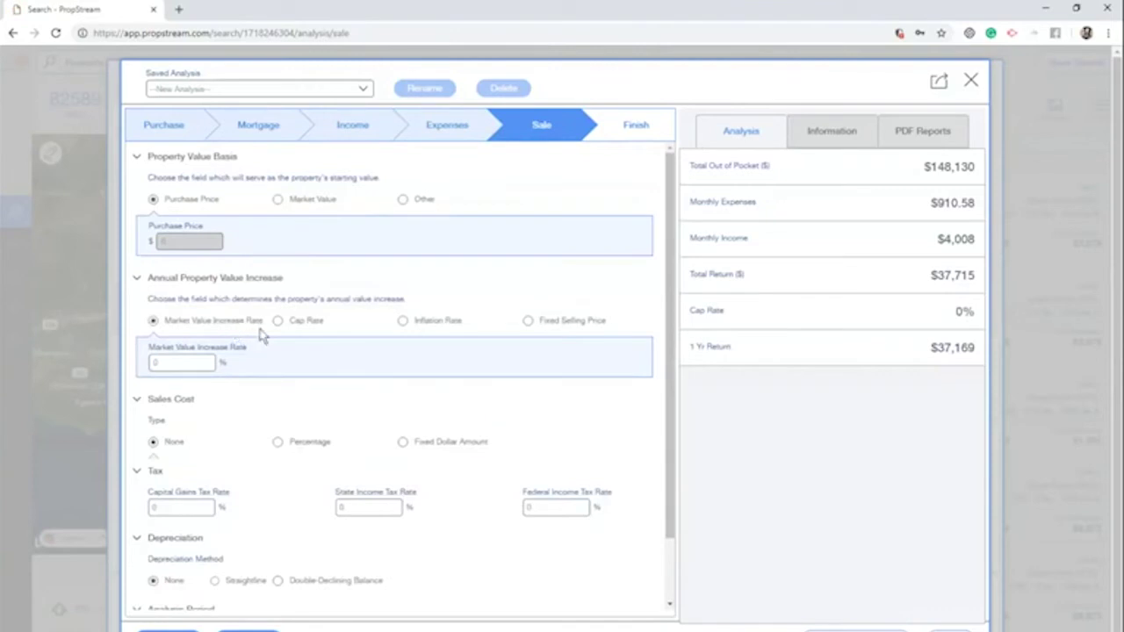
Use a Fixed Selling Price on the Sale step and select the $37,715 total return
click(321, 322)
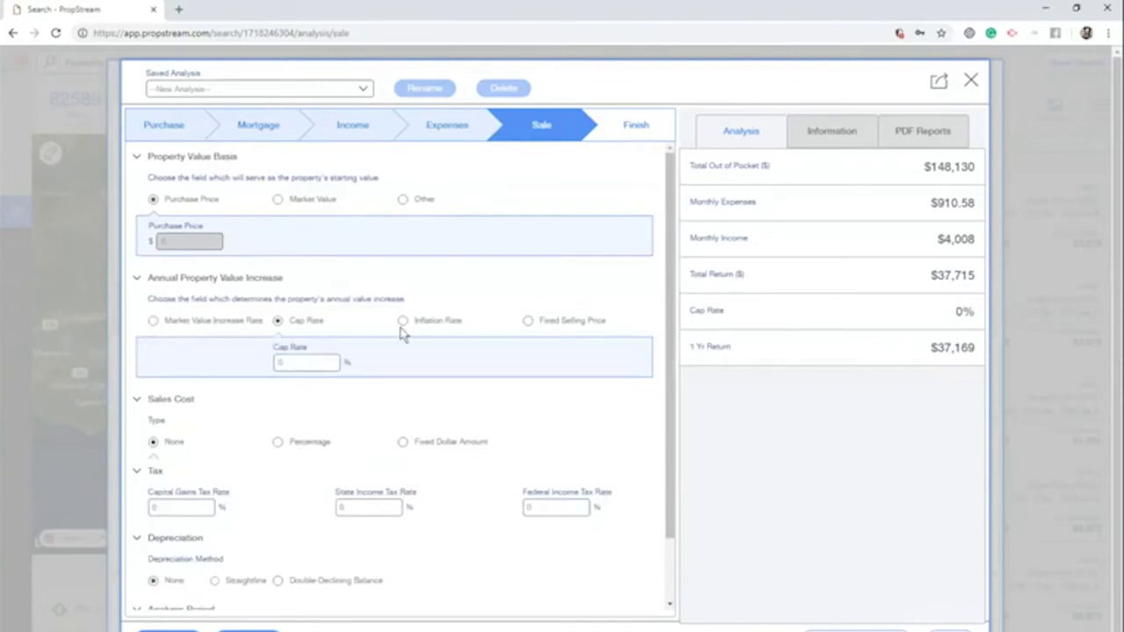
click(529, 321)
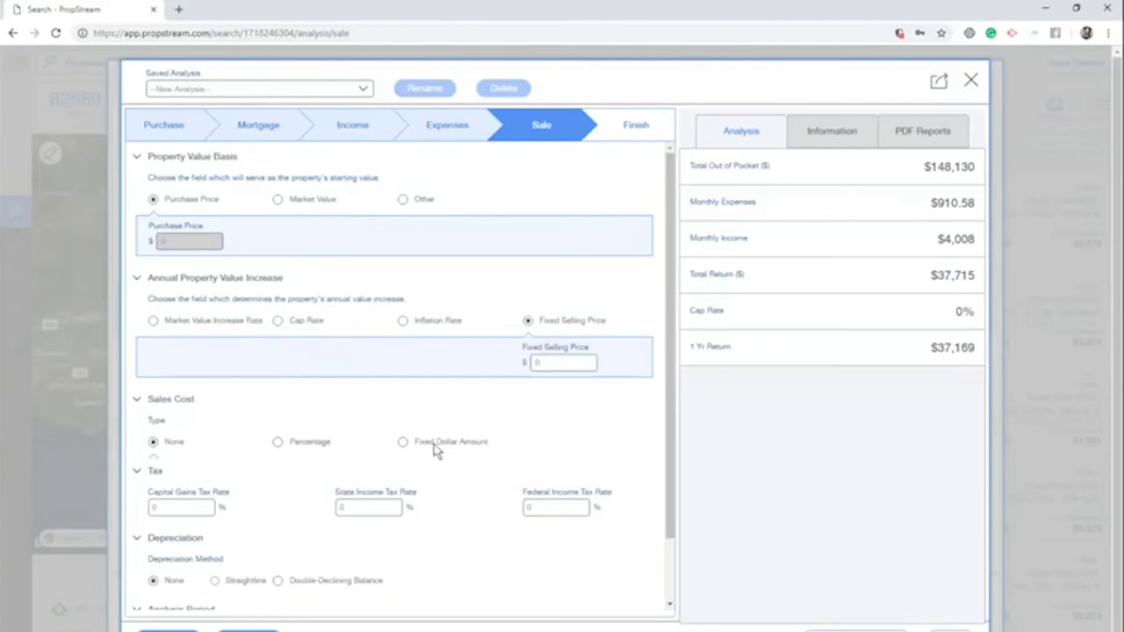
scroll(296, 514, down, 2)
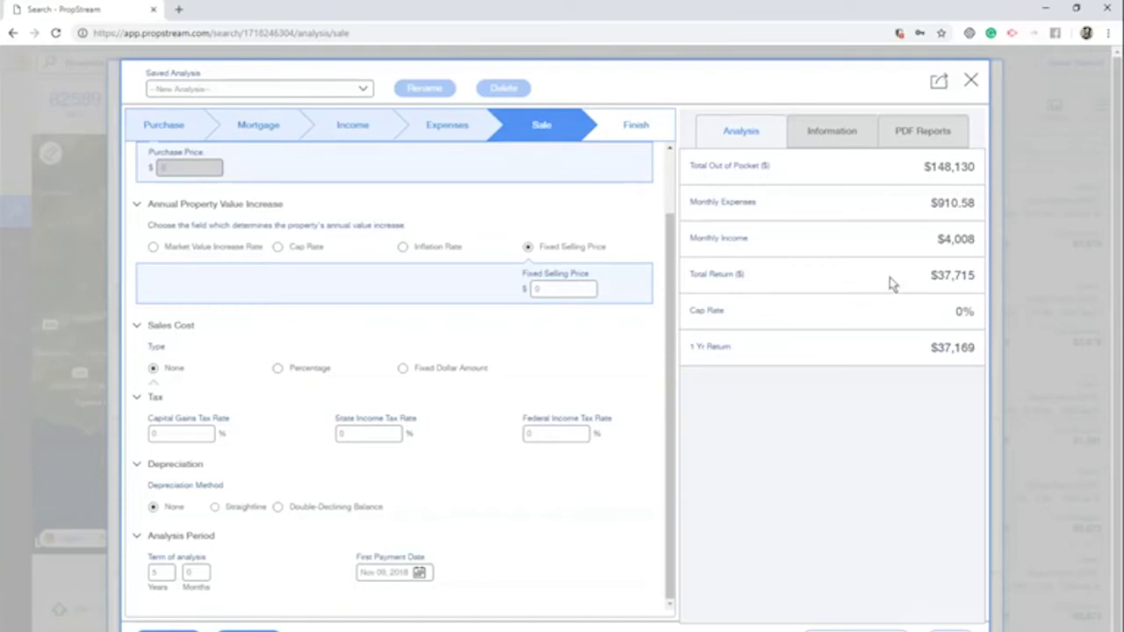
drag(890, 277, 978, 278)
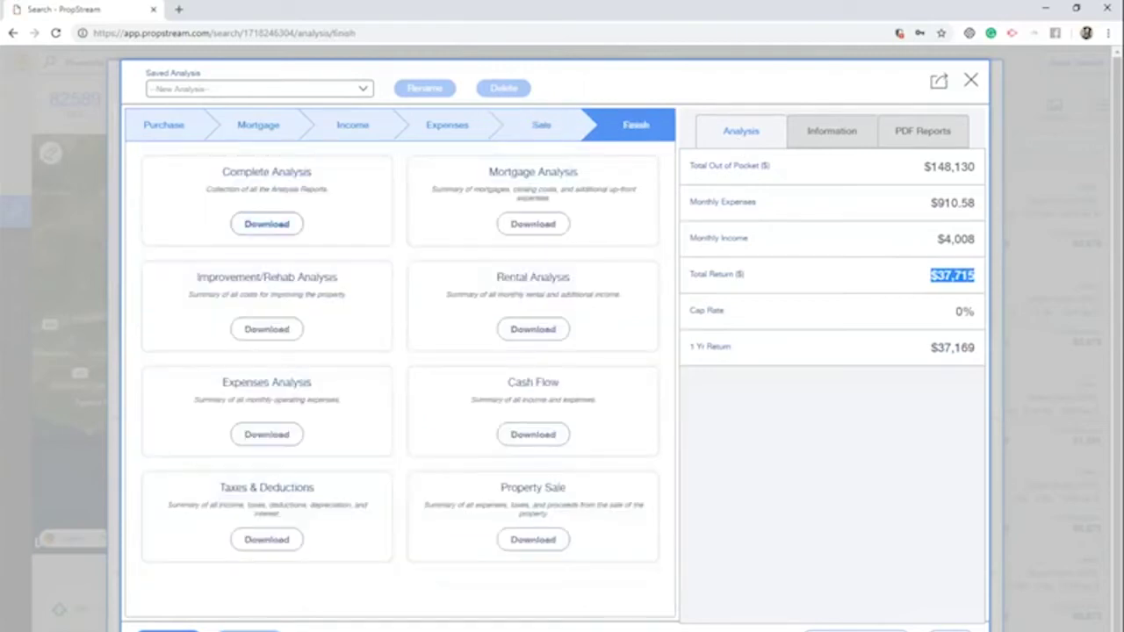
Download and scroll through the 10-page complete_analysis PDF, then close it and the analysis
click(248, 224)
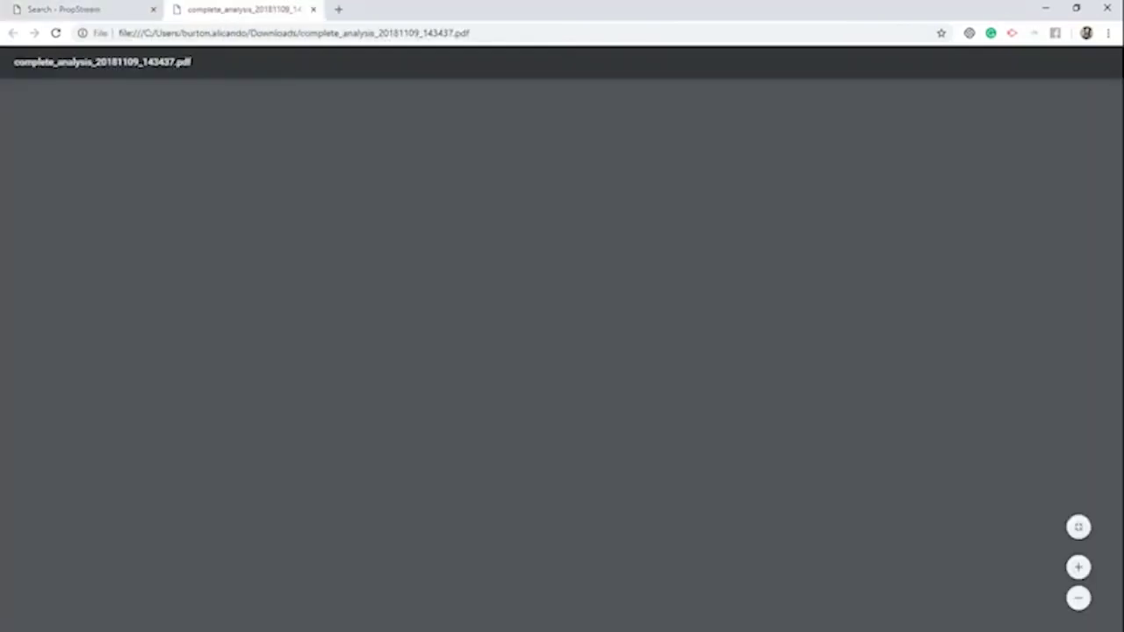
scroll(594, 379, down, 11)
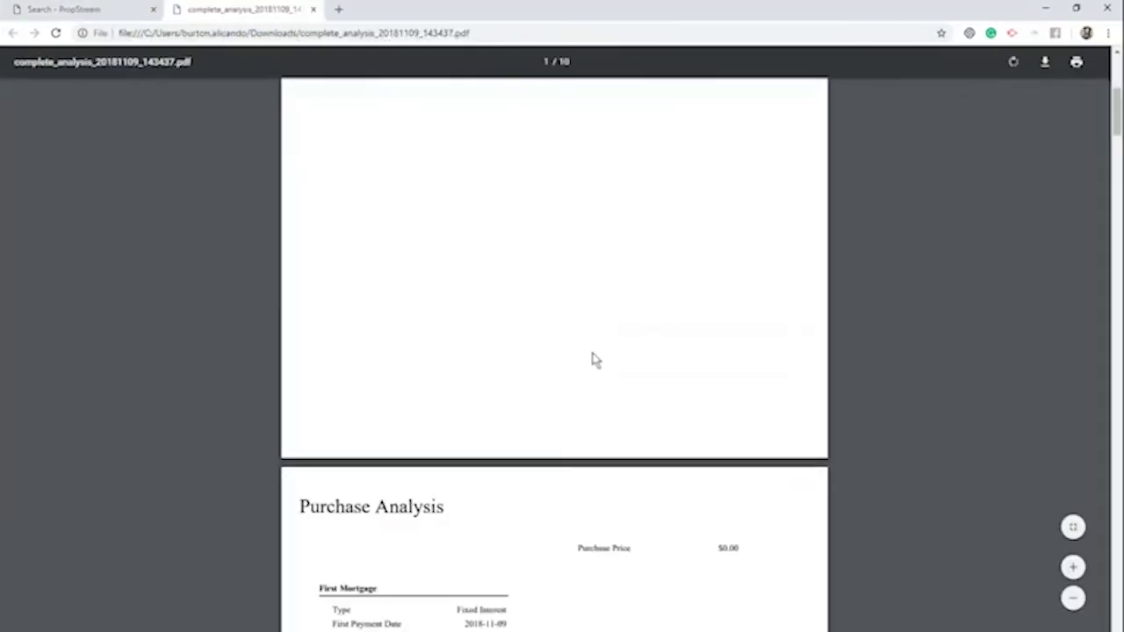
scroll(554, 351, down, 15)
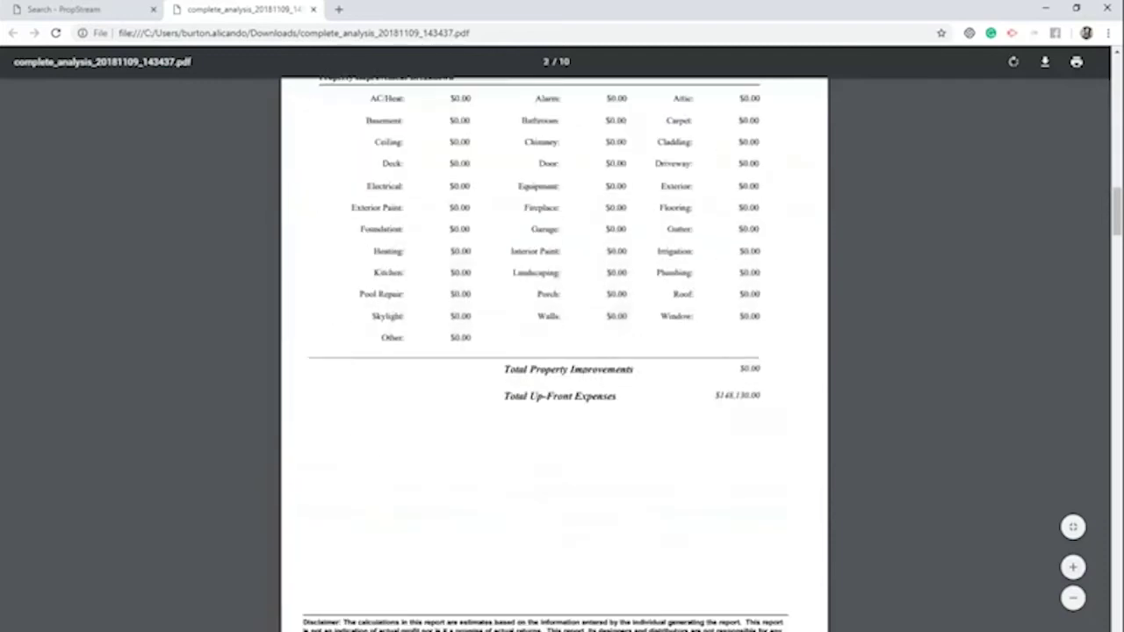
scroll(583, 337, down, 15)
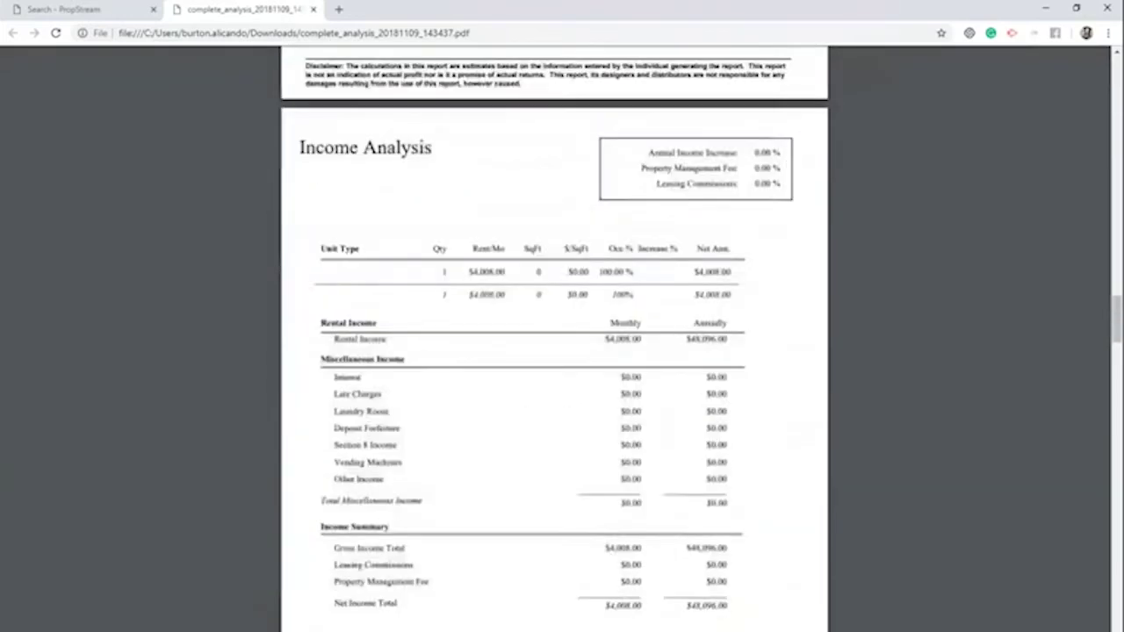
scroll(583, 336, down, 15)
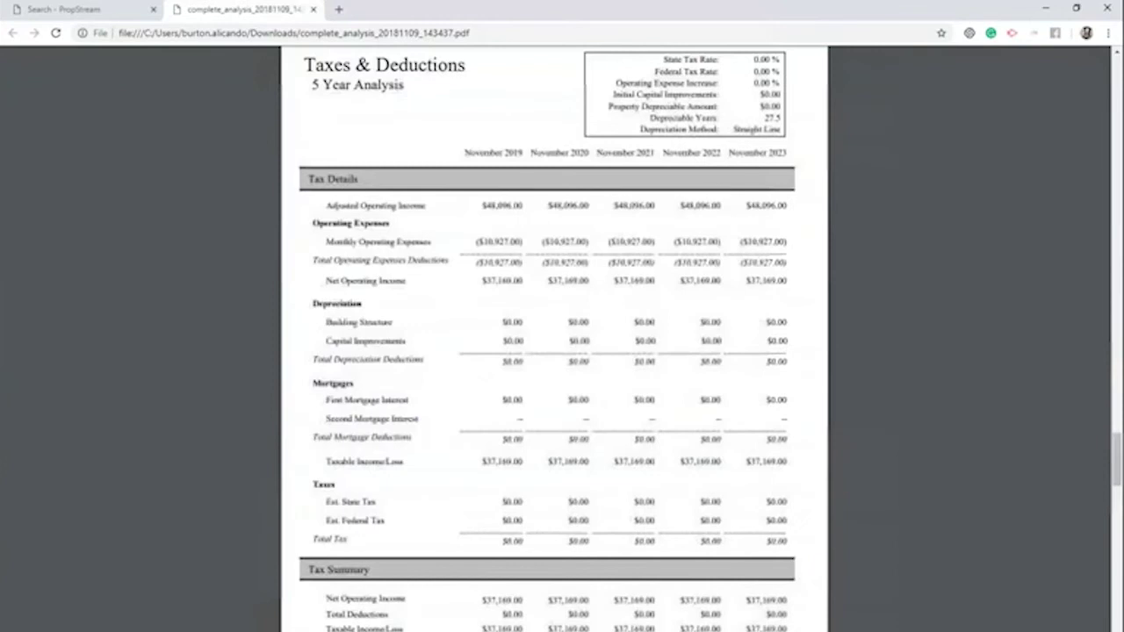
scroll(579, 334, down, 2)
scroll(397, 338, up, 7)
click(312, 9)
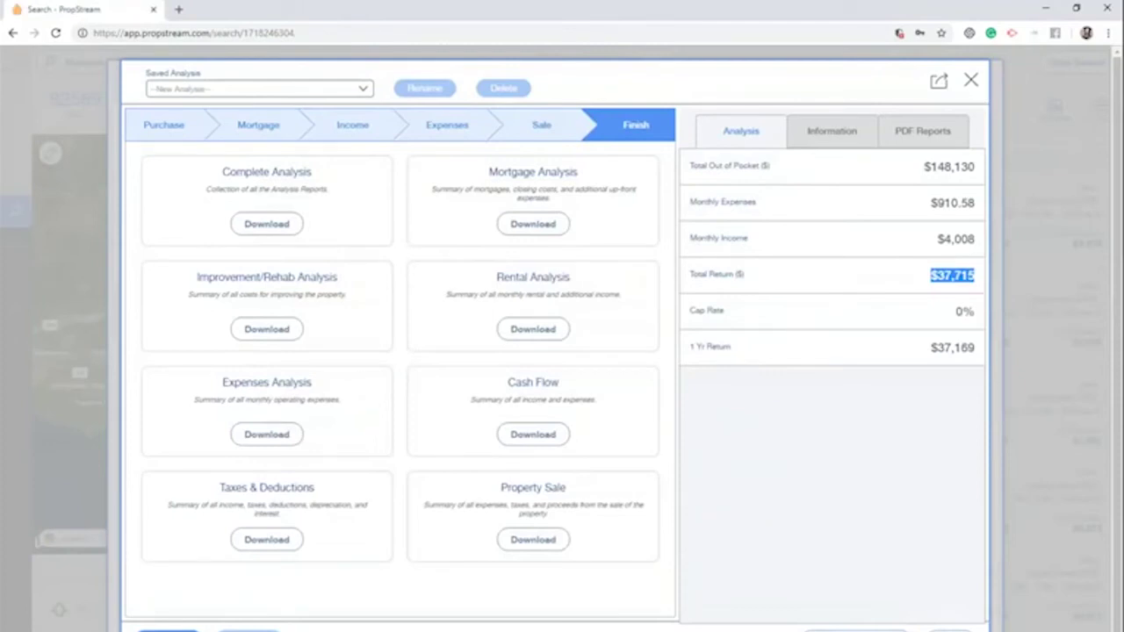
click(970, 80)
click(922, 251)
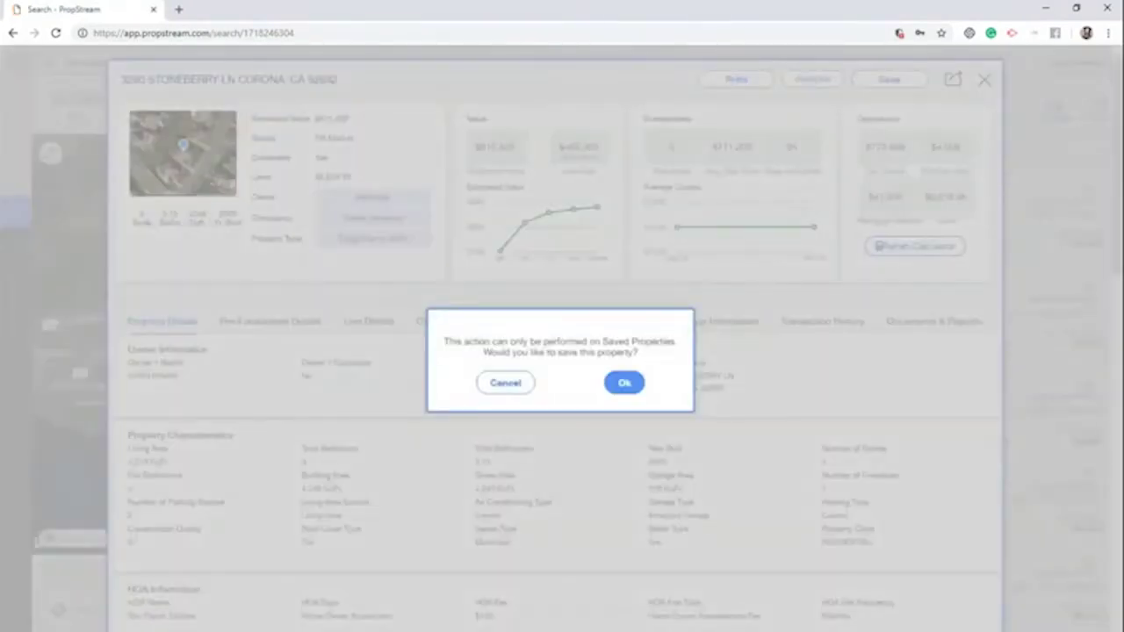
click(623, 383)
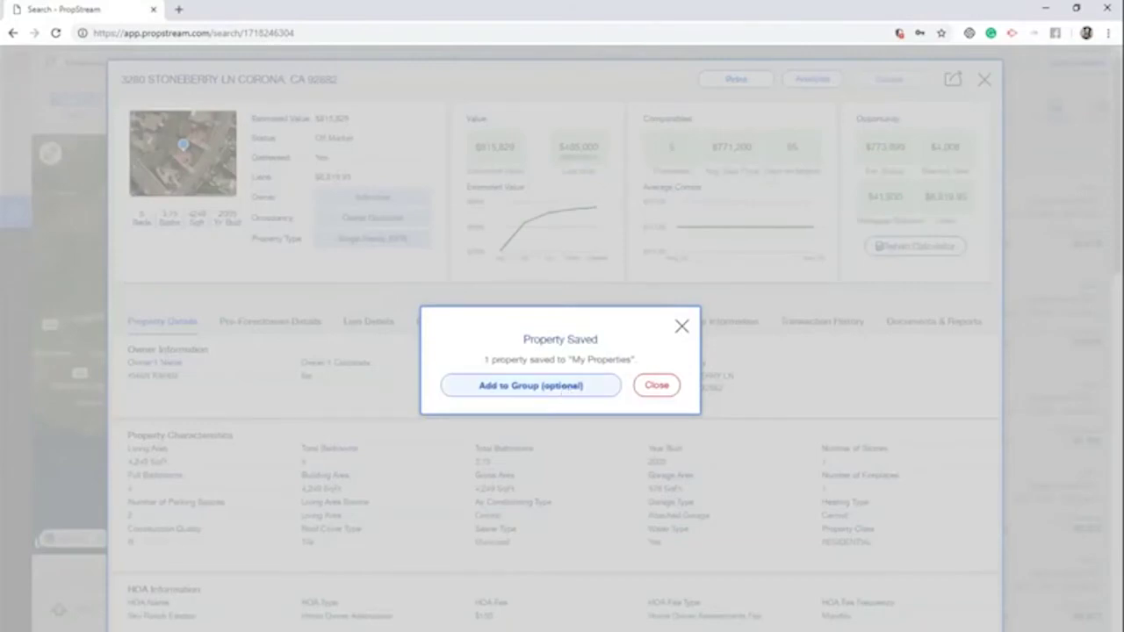
click(562, 386)
click(588, 373)
click(564, 393)
text(Rive)
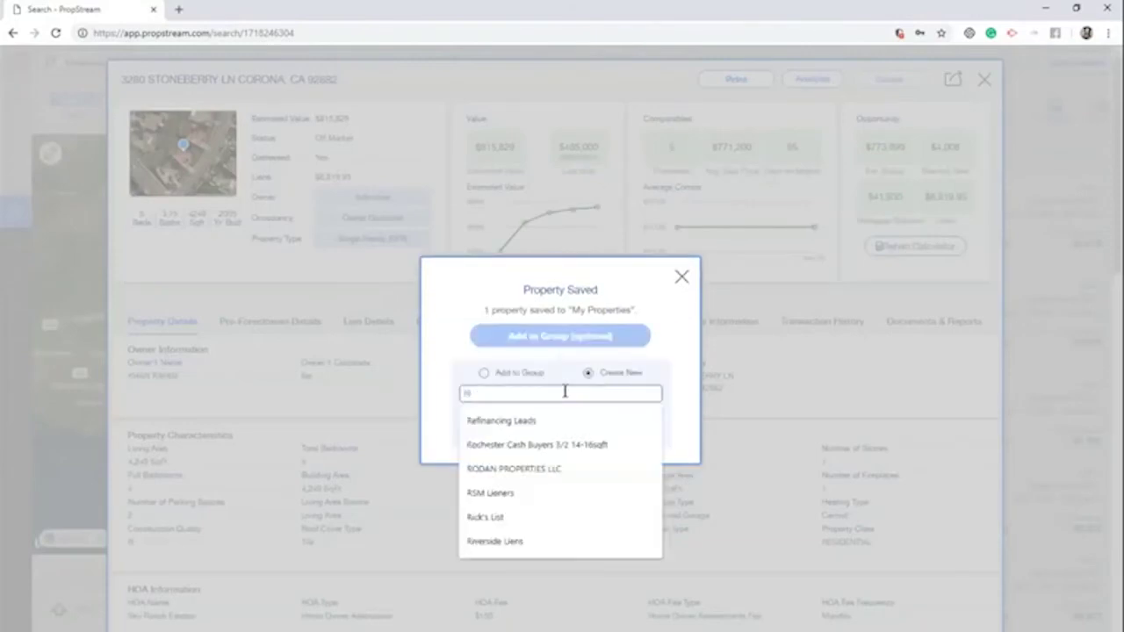
text(rside Co)
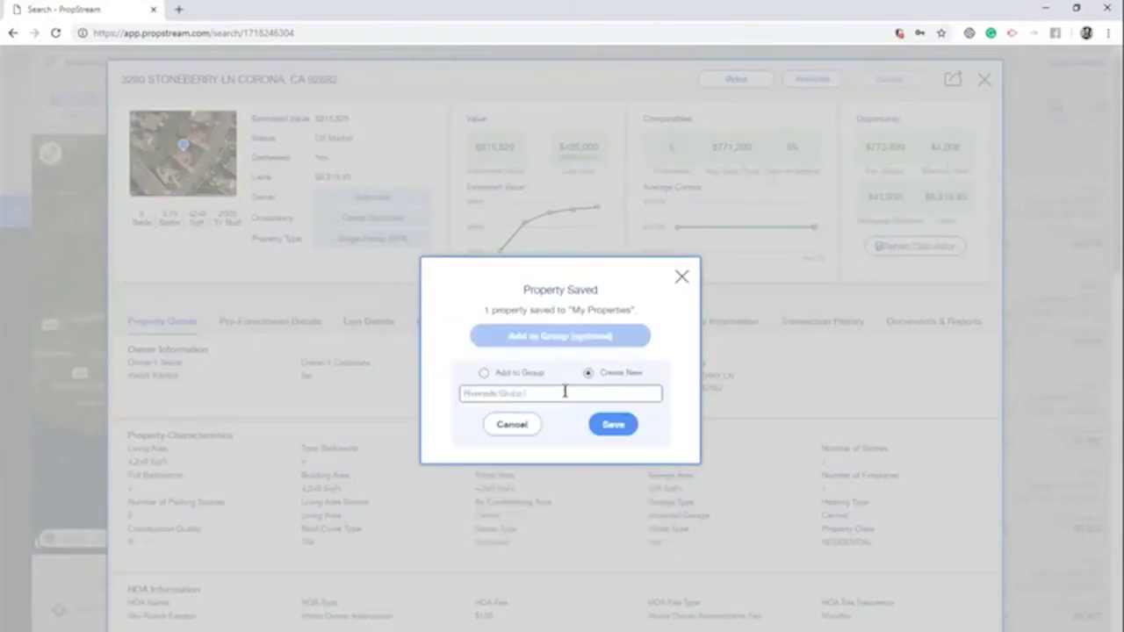
click(607, 423)
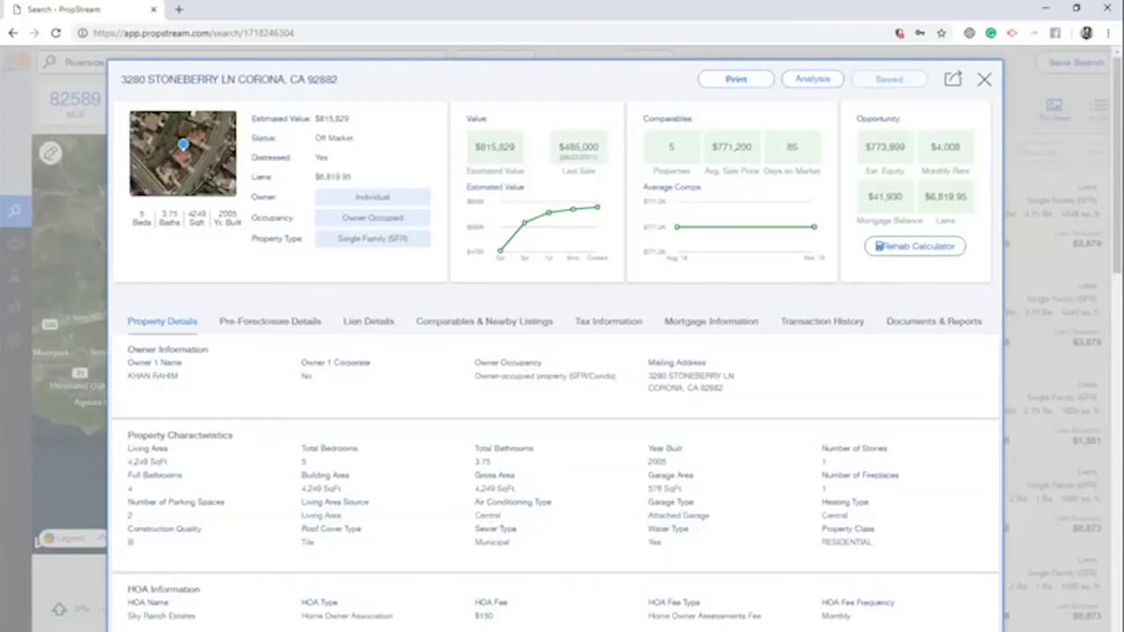
click(908, 251)
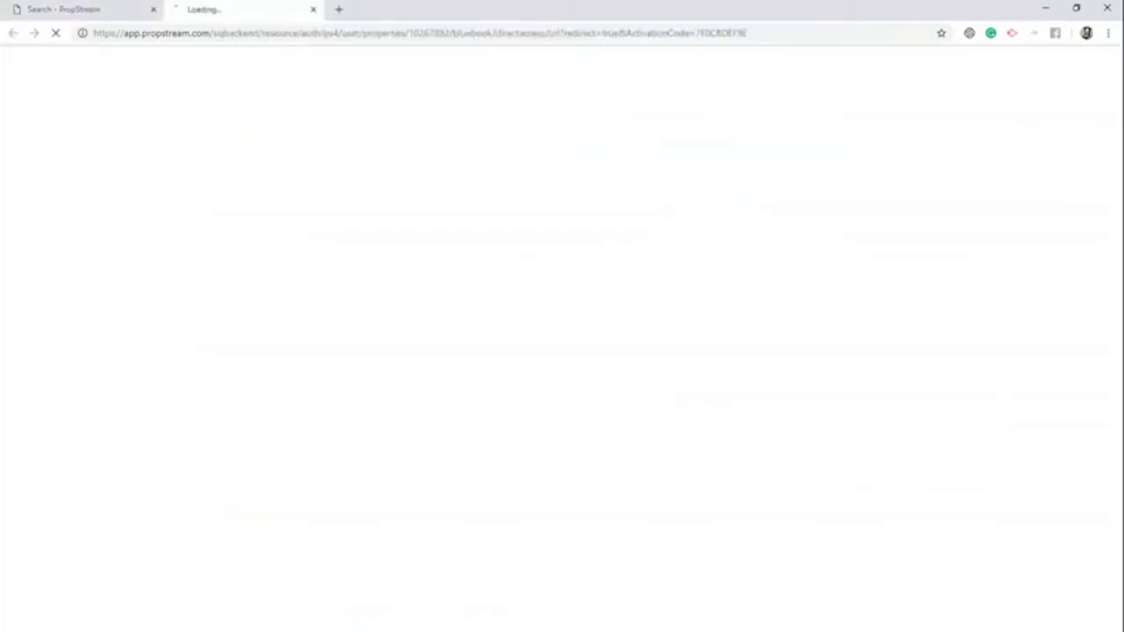
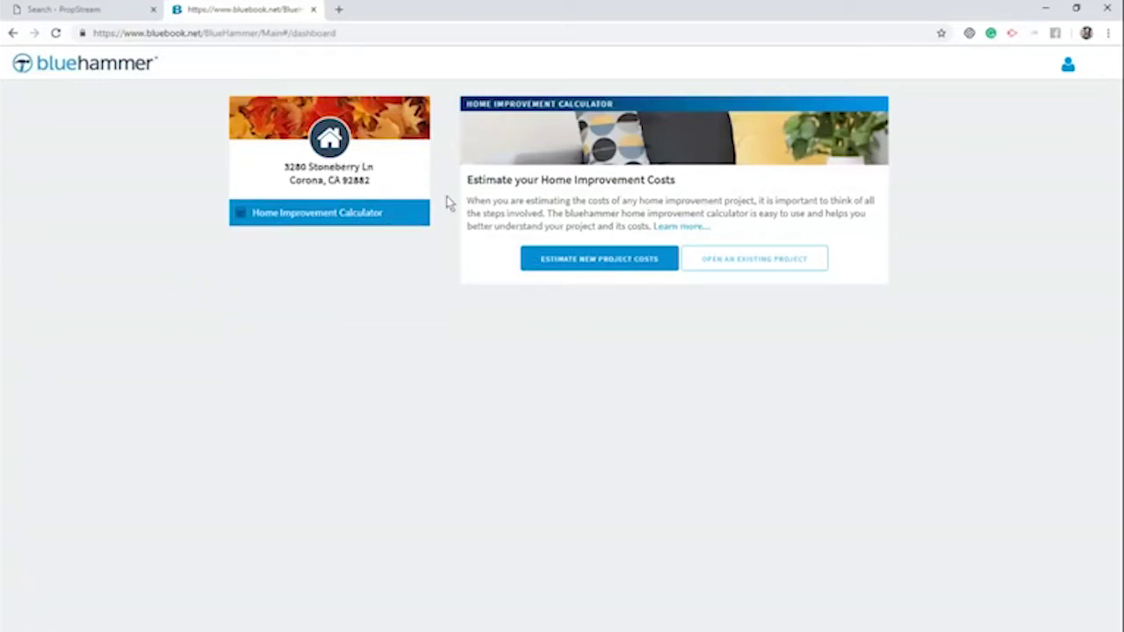
drag(397, 186, 284, 163)
click(647, 261)
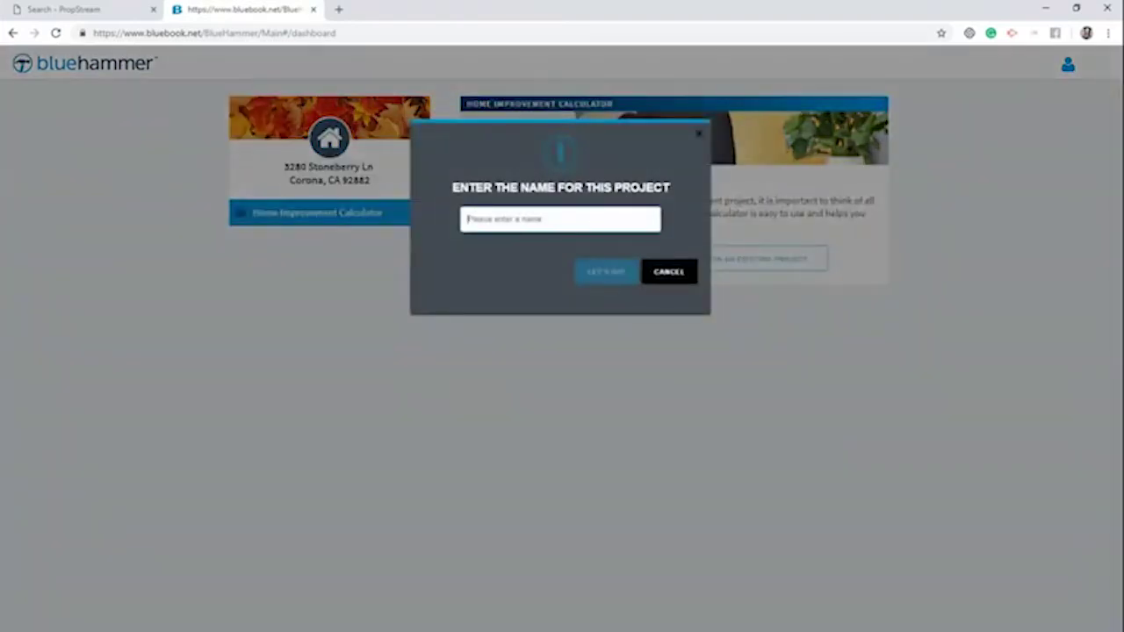
click(562, 219)
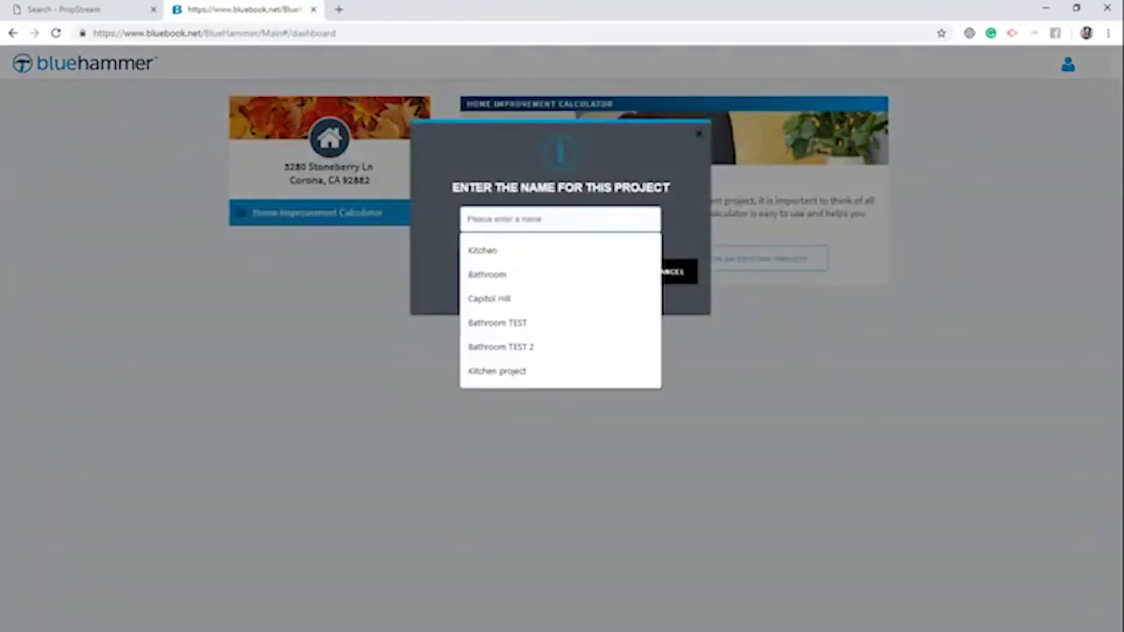
click(488, 252)
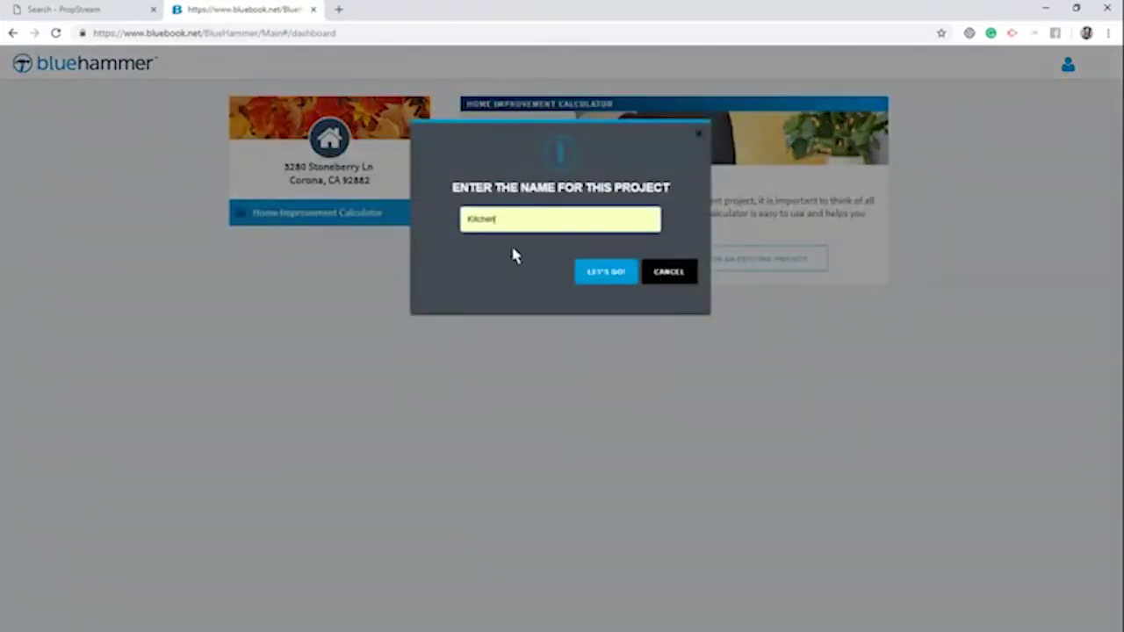
click(593, 272)
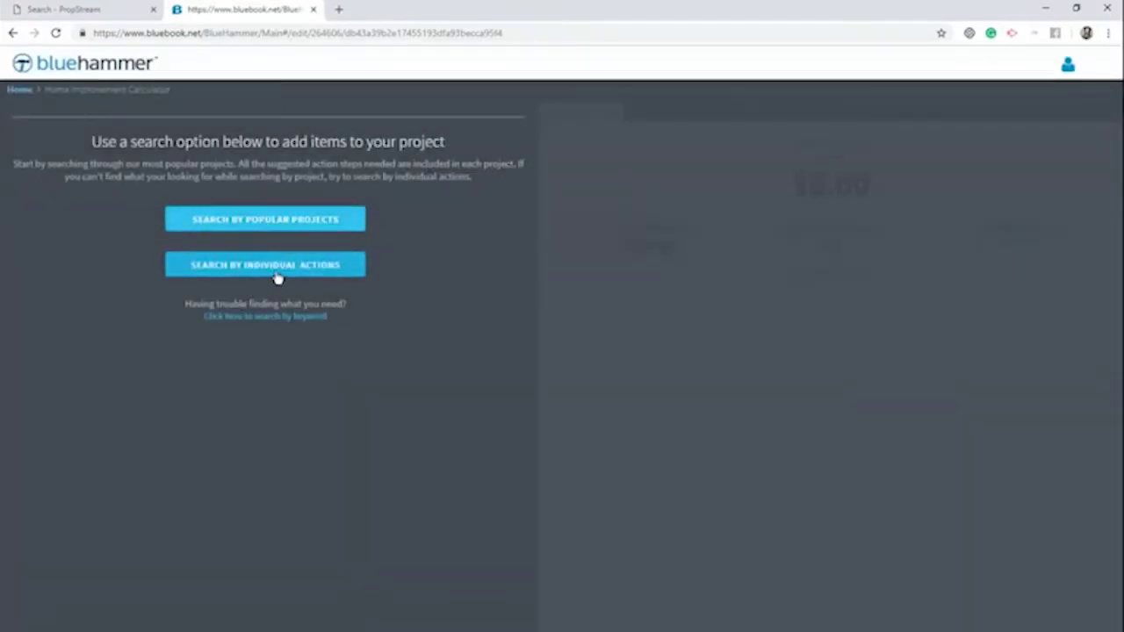
Browse the Doors - Interior category under Individual Actions, then return to the search options
click(274, 278)
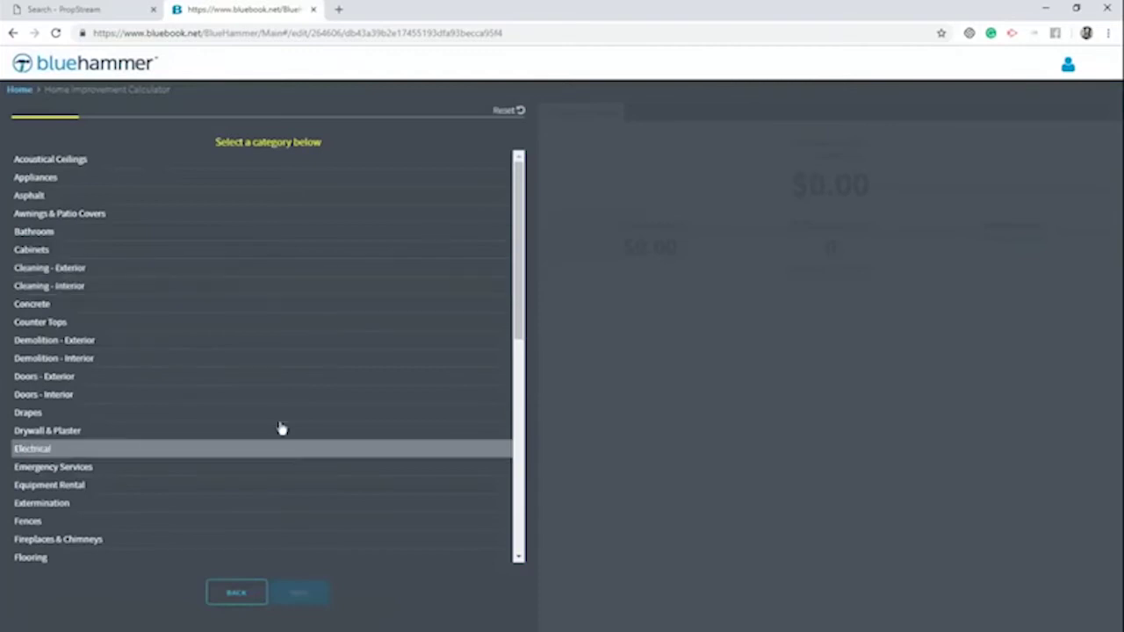
scroll(280, 426, down, 2)
scroll(243, 342, down, 4)
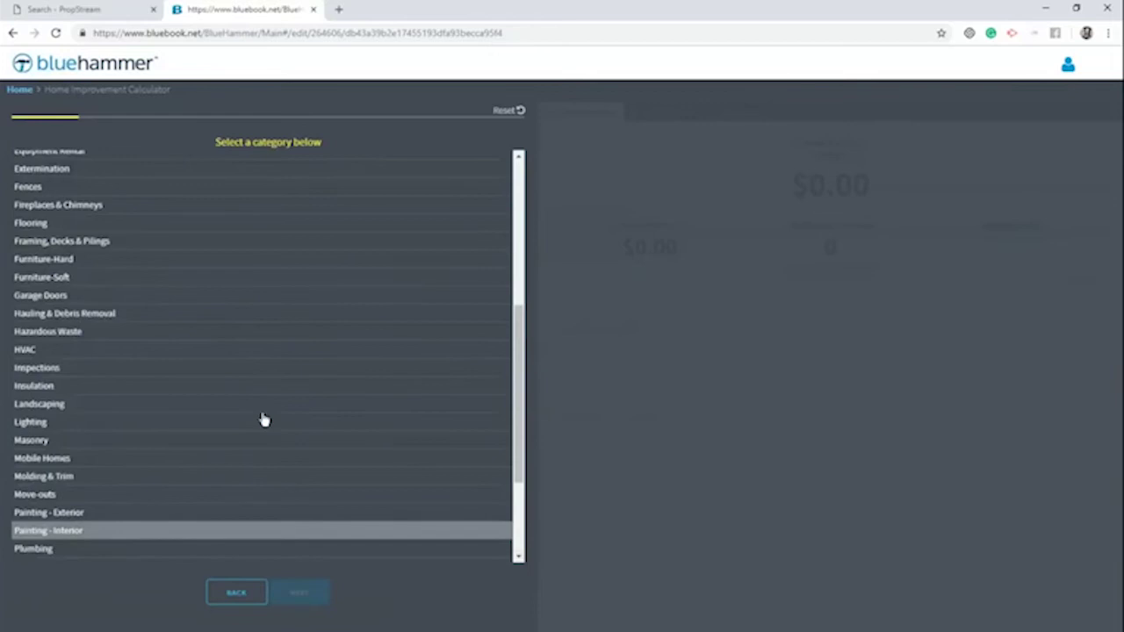
scroll(264, 420, up, 1)
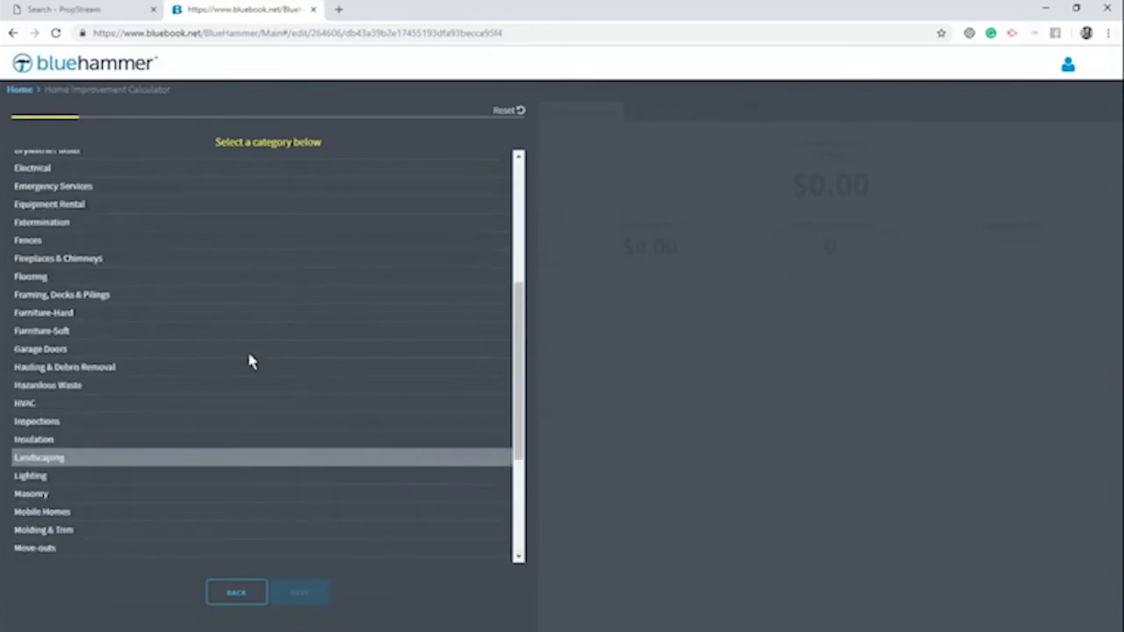
scroll(245, 181, up, 1)
click(243, 177)
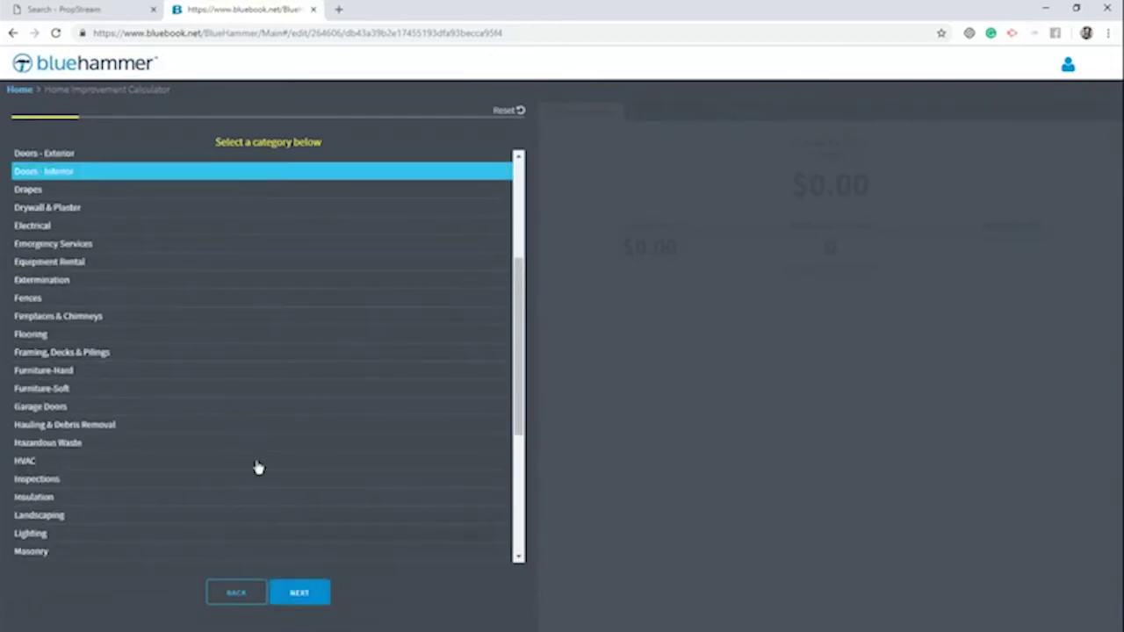
click(325, 597)
click(230, 293)
click(243, 597)
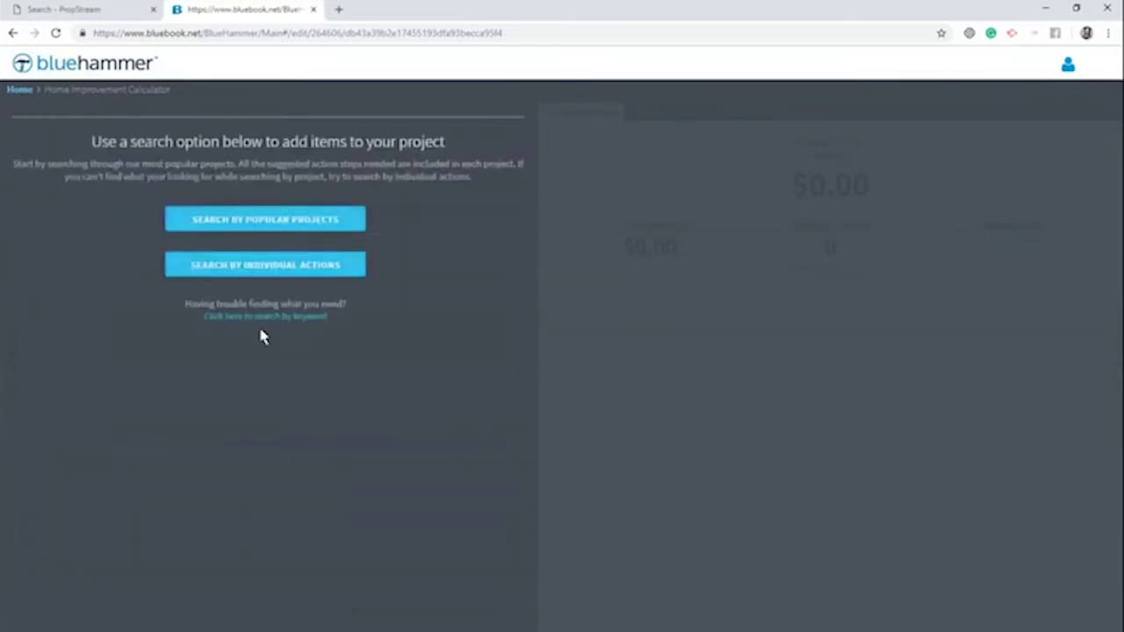
Choose Popular Projects > Kitchens > Cabinets & Countertops > Medium Kitchen with Island
click(300, 221)
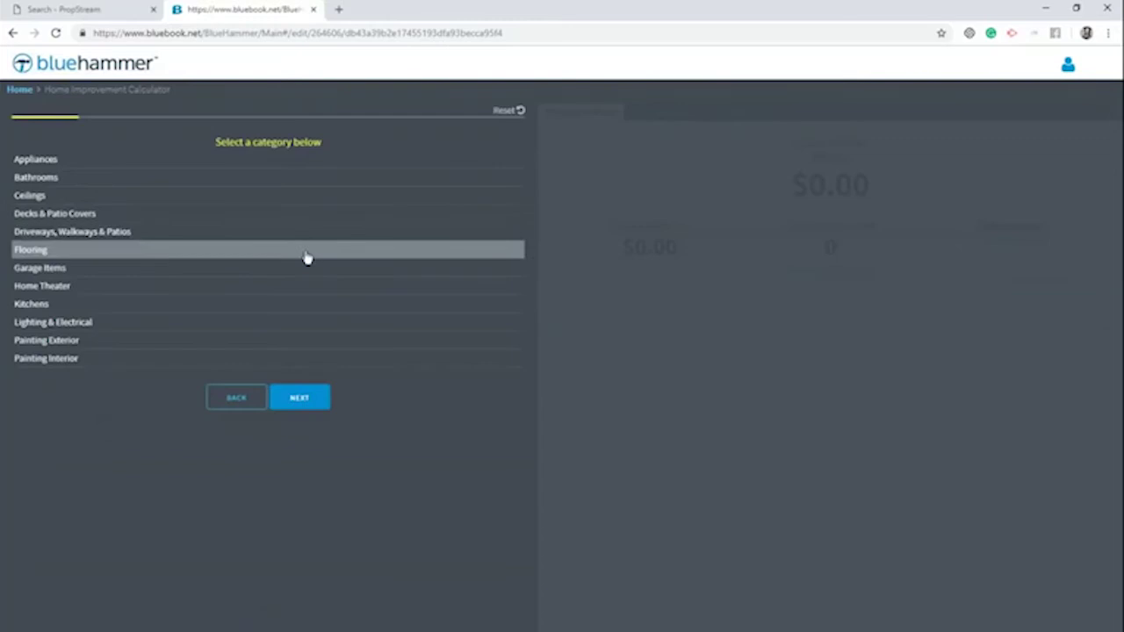
click(230, 307)
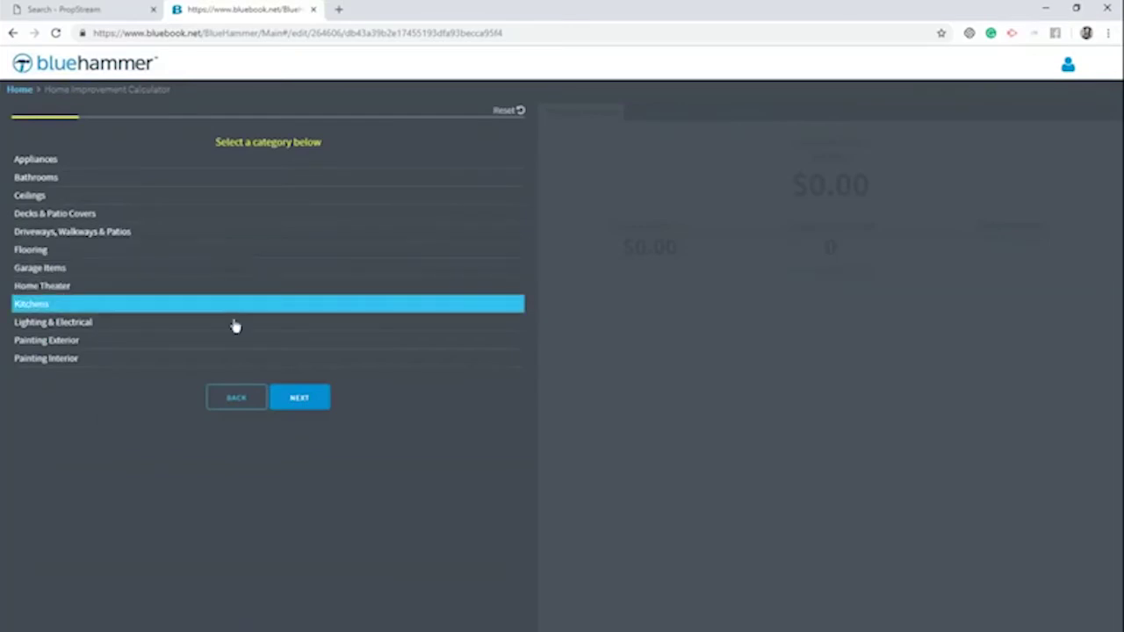
click(279, 392)
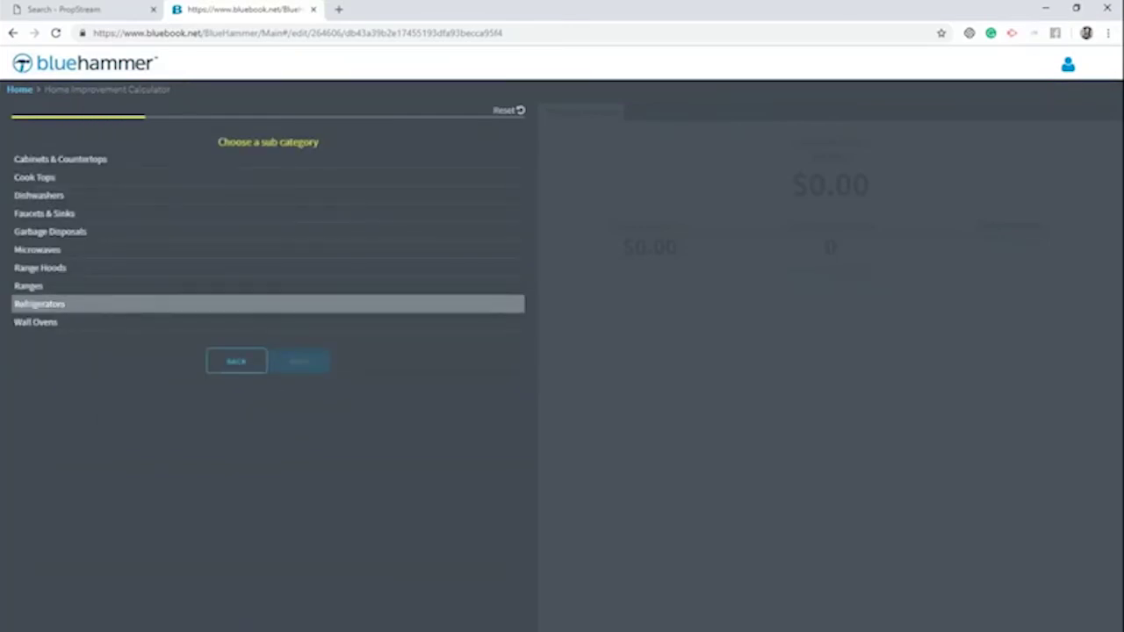
click(90, 160)
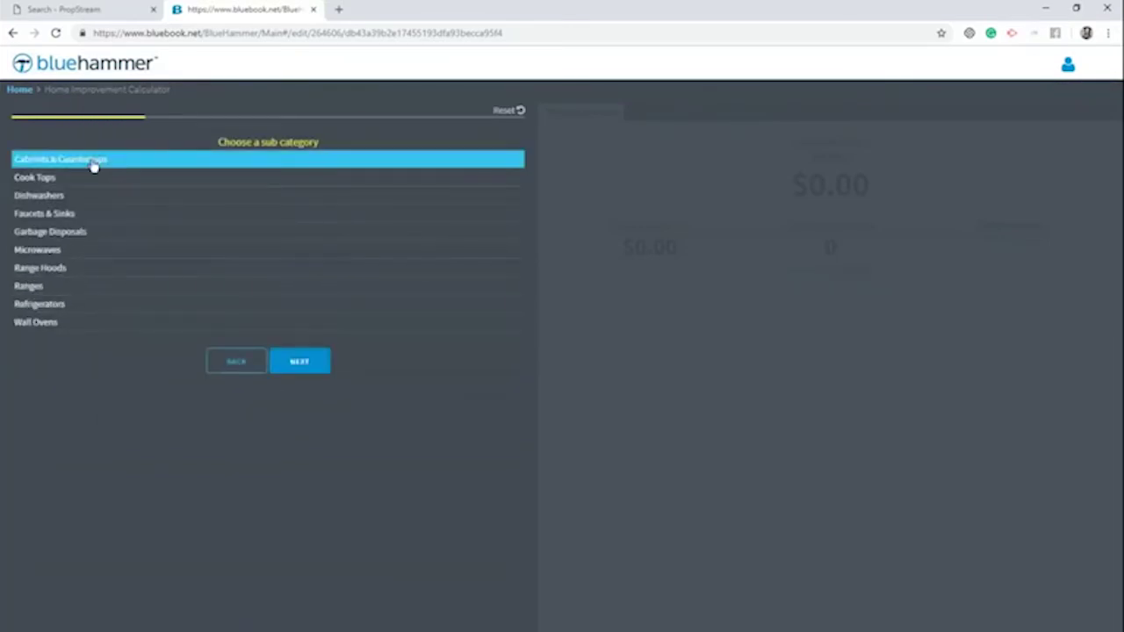
click(312, 372)
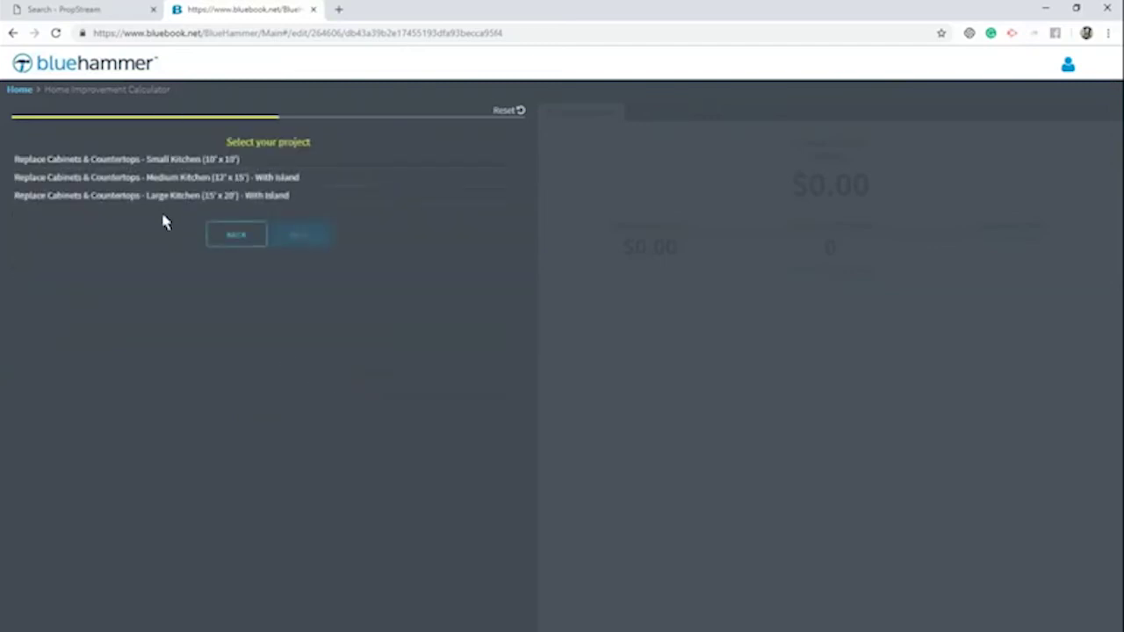
click(164, 179)
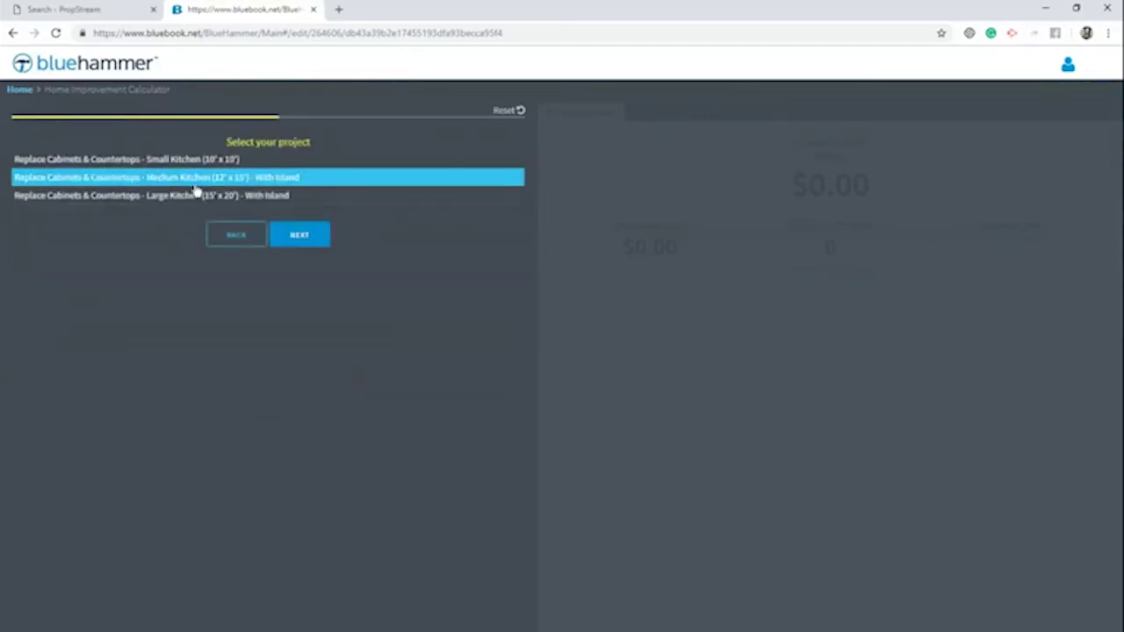
click(307, 246)
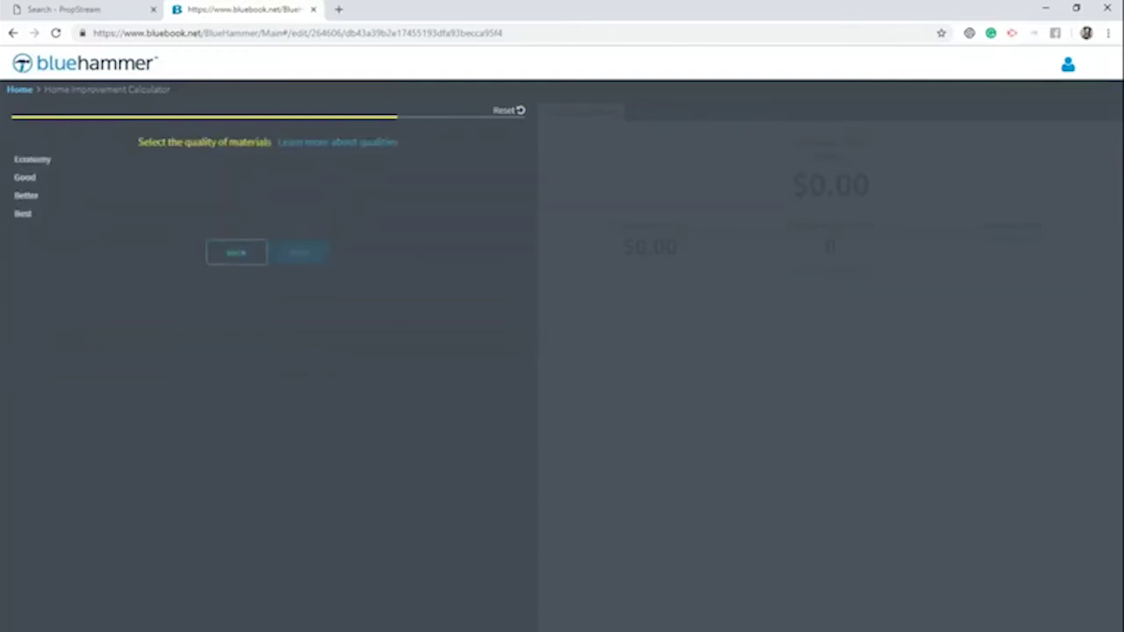
Pick Good quality and the Kitchen area, and add the repairs, totalling $19,910.05
click(156, 187)
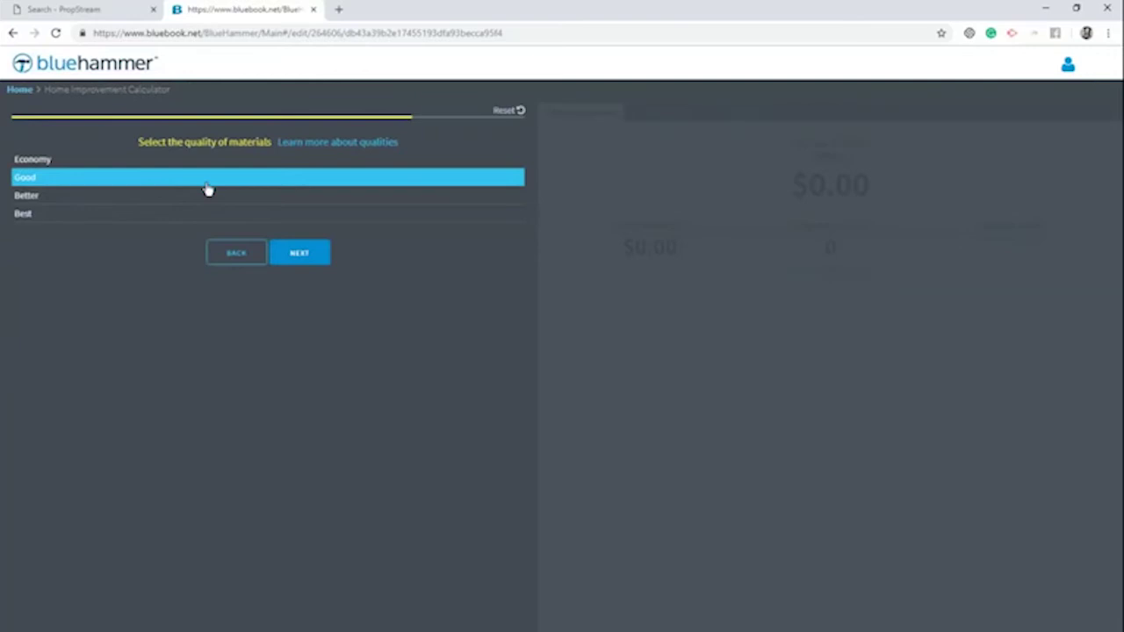
click(314, 263)
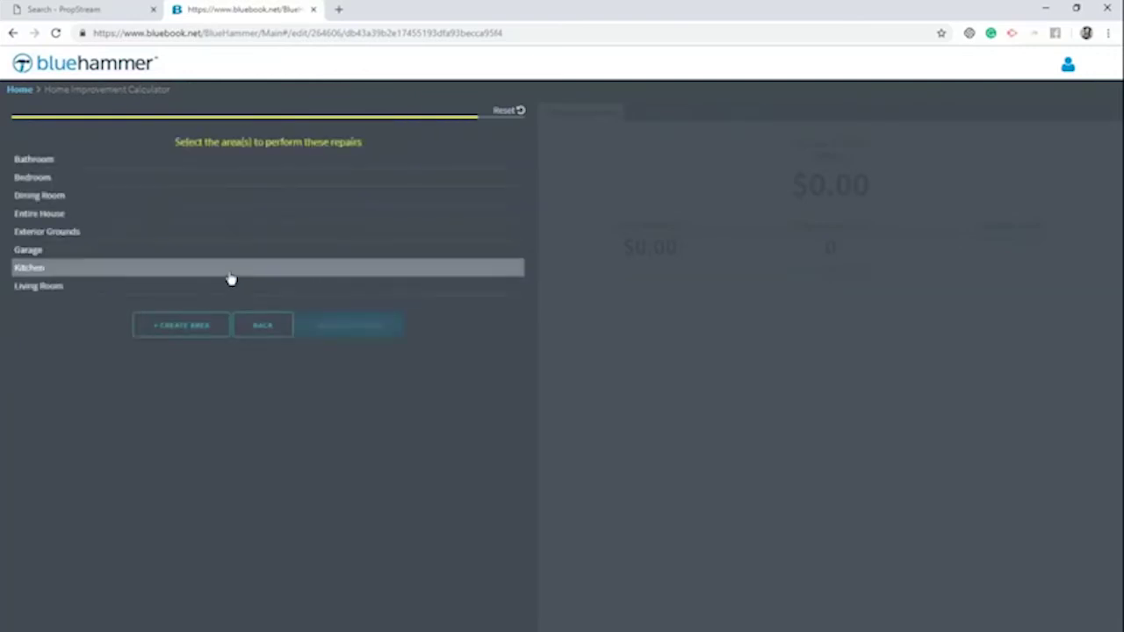
click(228, 270)
click(323, 325)
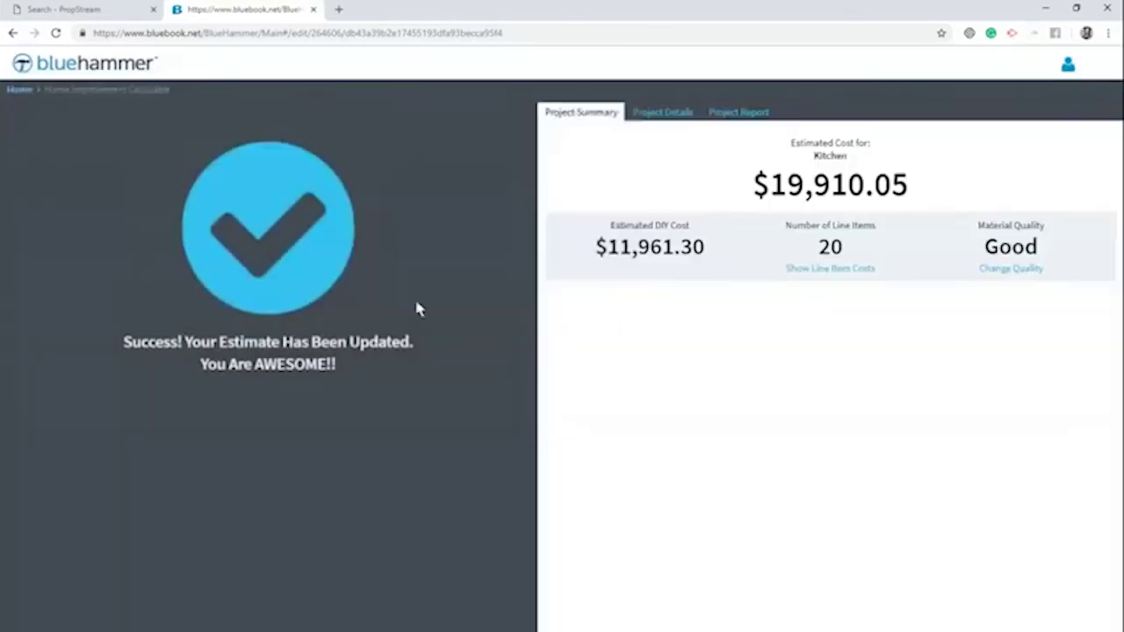
Review the total and the itemized Project Details lines, such as the debris hauling quantity and price
drag(911, 185, 747, 191)
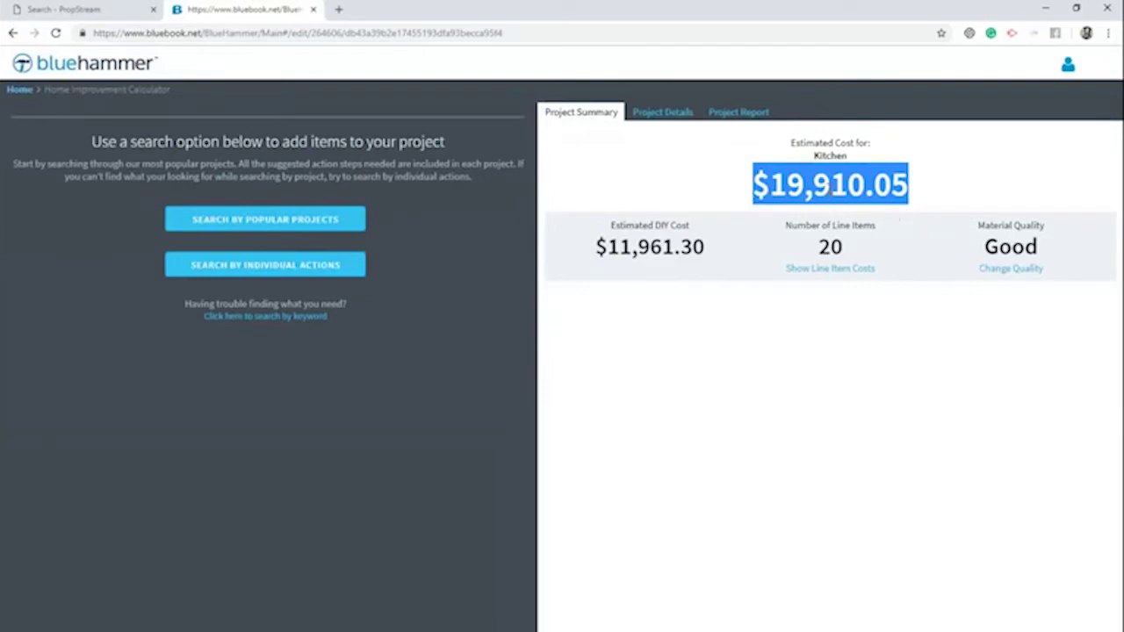
click(663, 112)
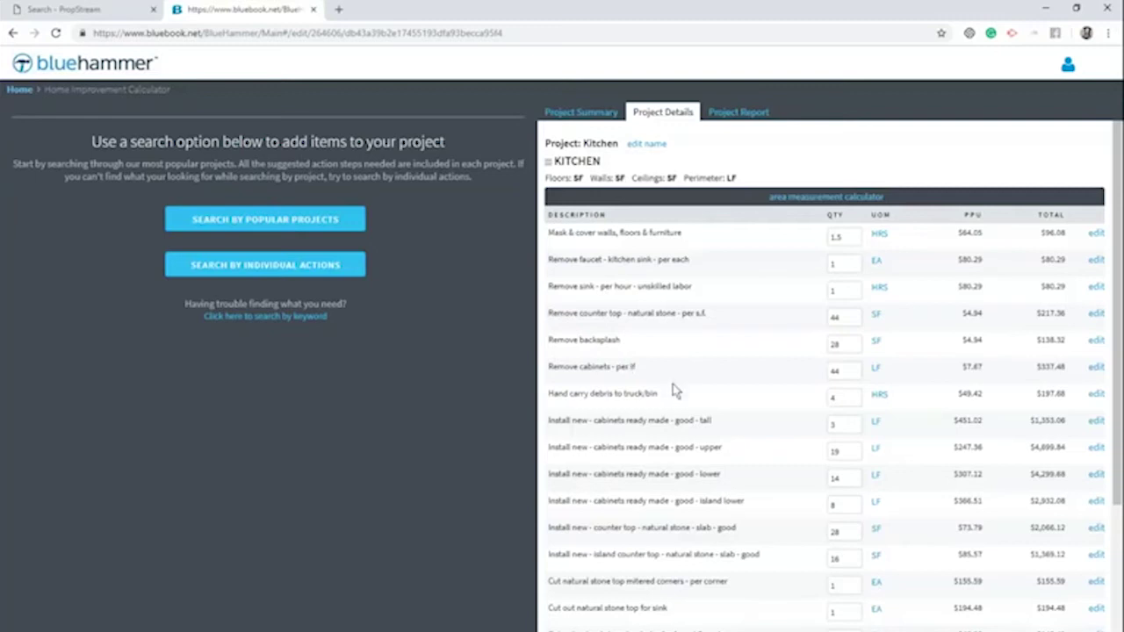
drag(660, 394, 545, 395)
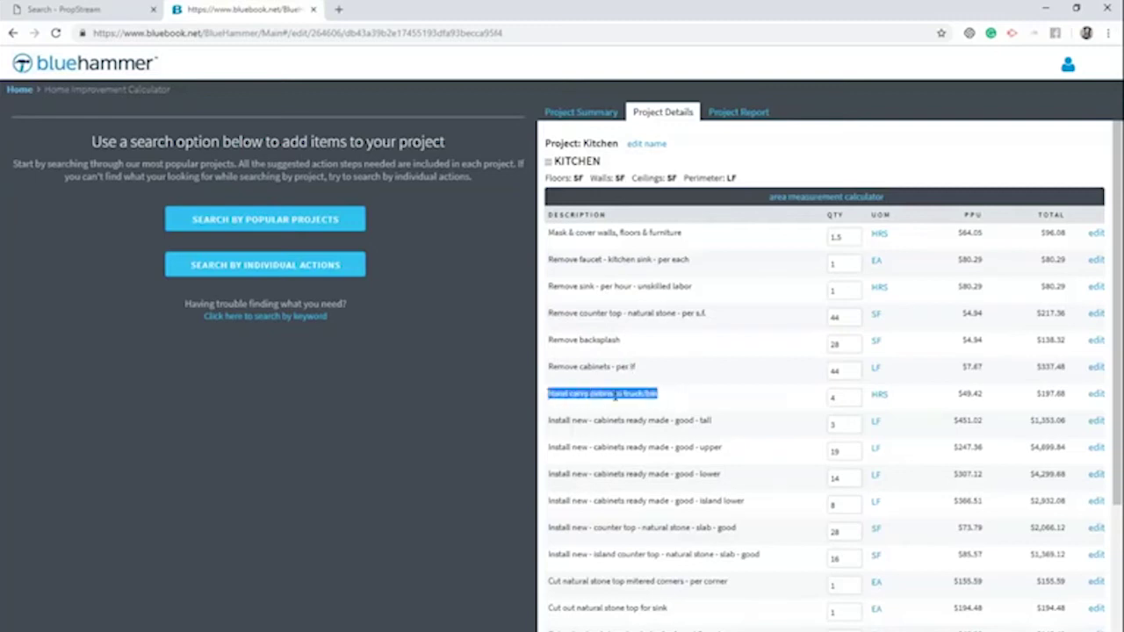
drag(913, 394, 832, 398)
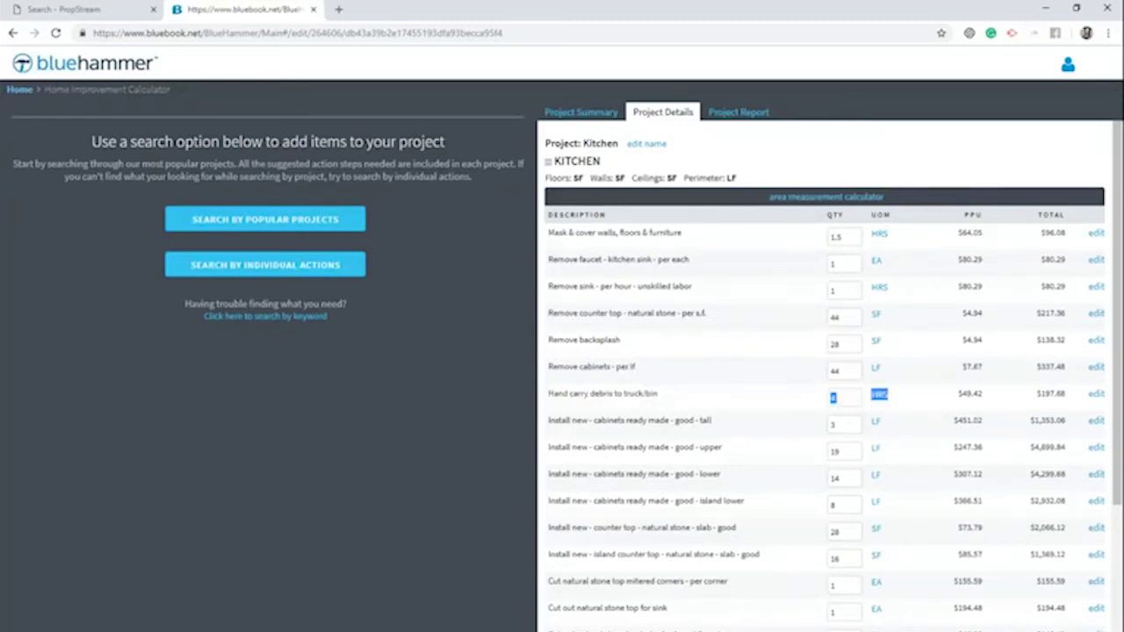
drag(983, 394, 955, 394)
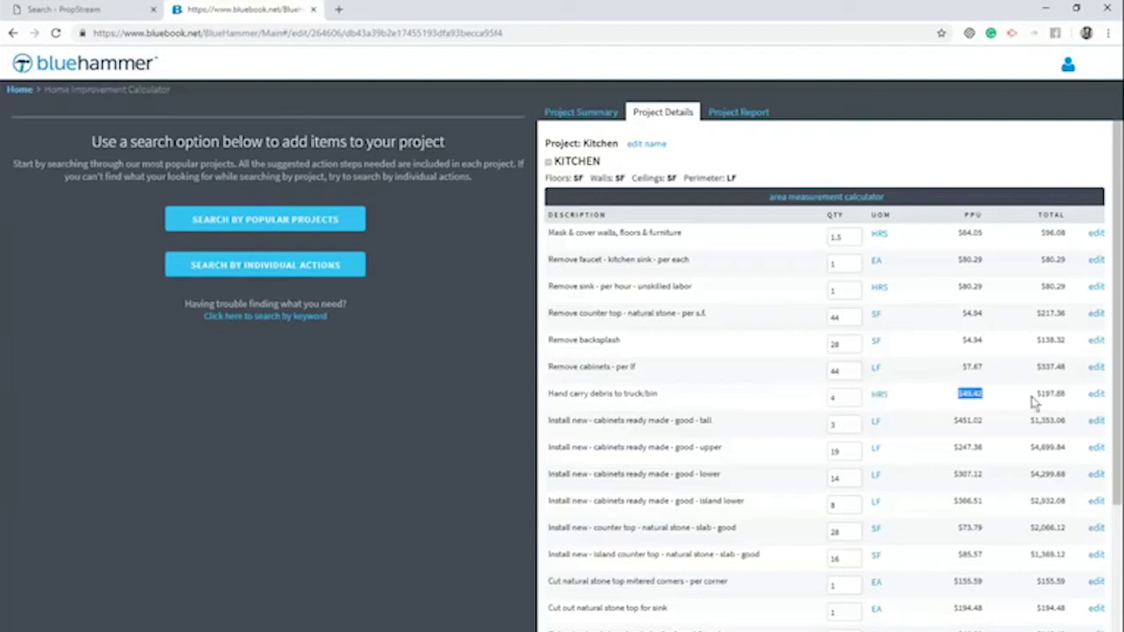
scroll(1002, 396, down, 3)
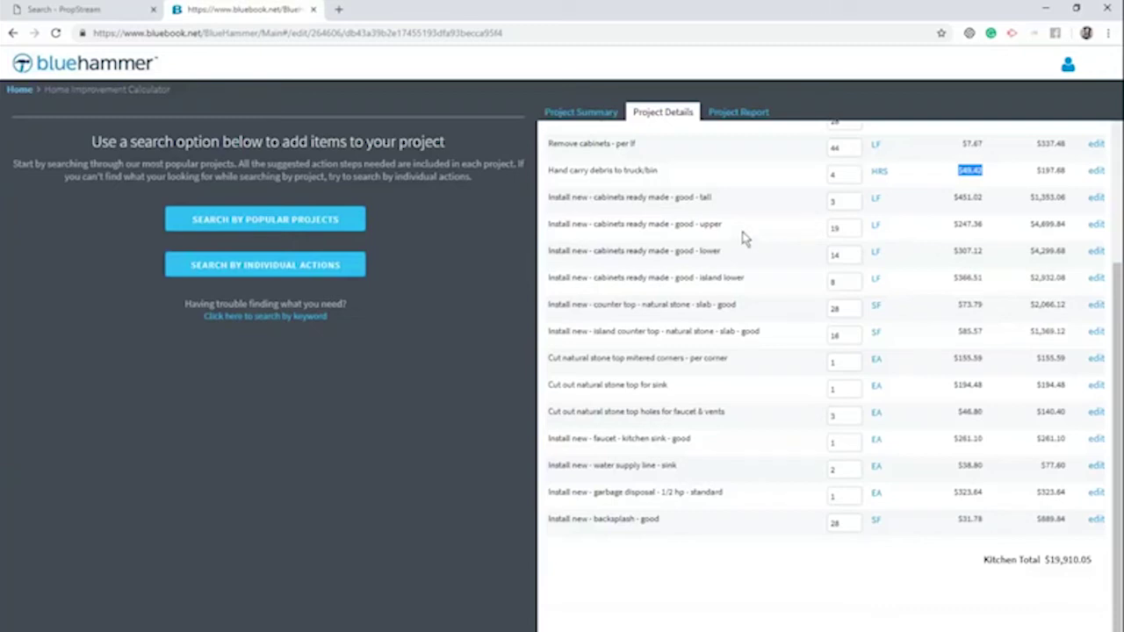
click(746, 128)
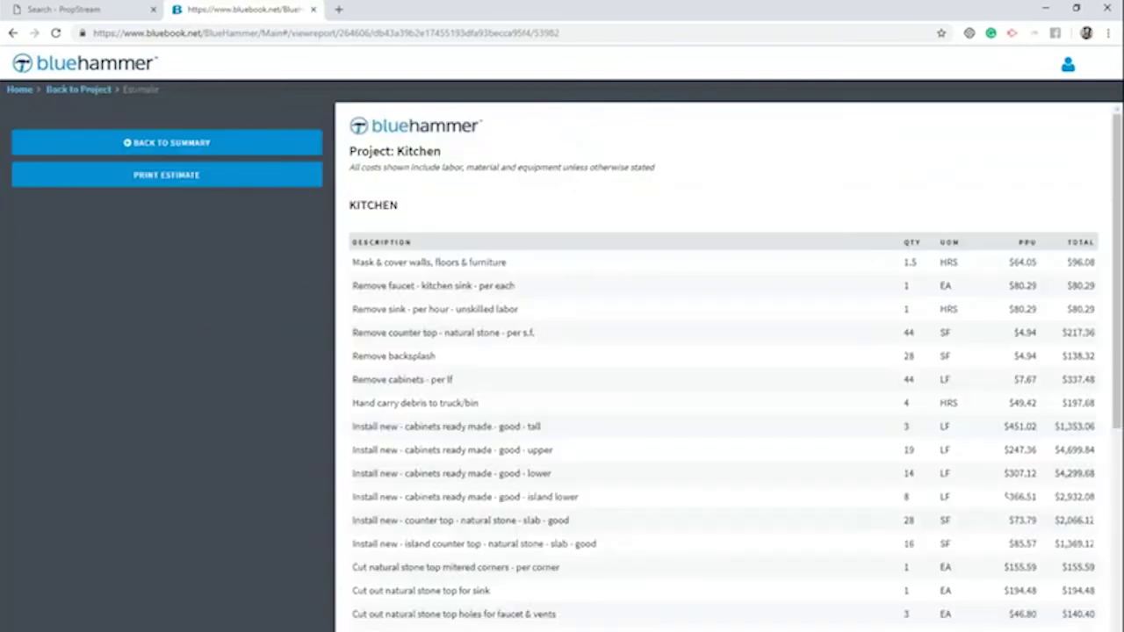
Close BlueHammer, return to the Riverside County lien results, and select all 425 properties
click(313, 11)
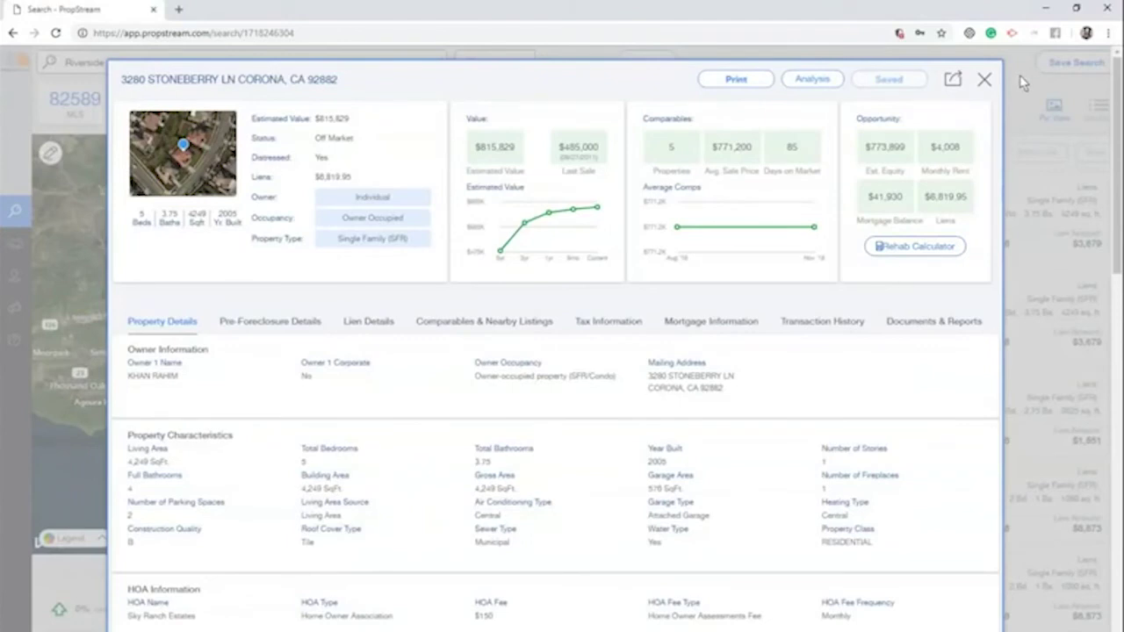
click(985, 79)
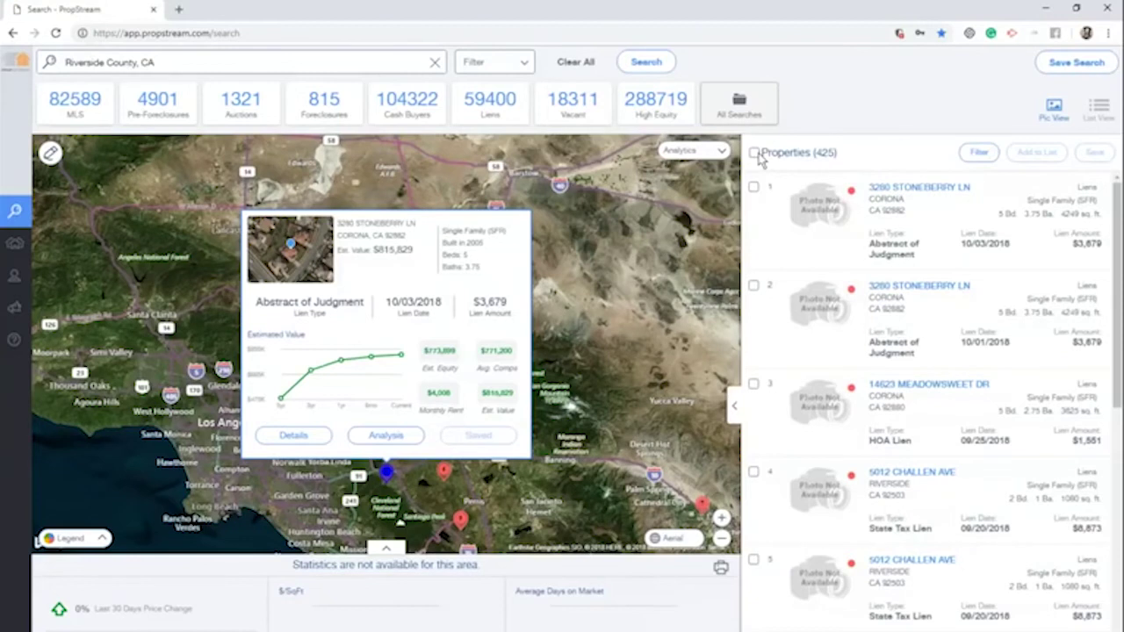
click(753, 153)
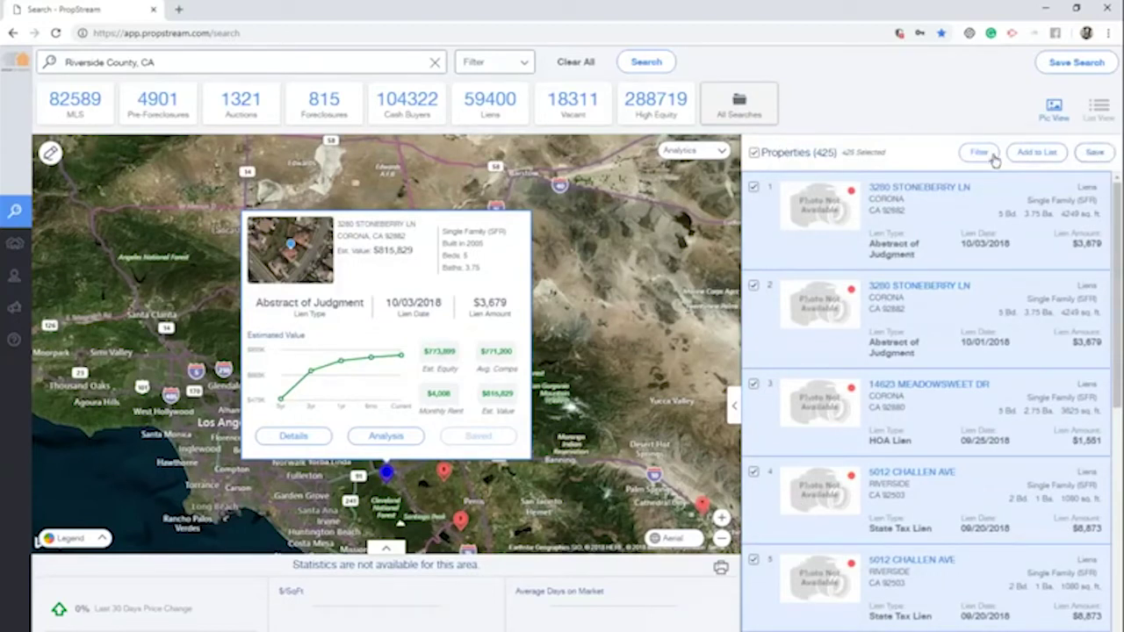
double_click(822, 152)
Save the selected properties to a new marketing list named 'Riverside Liens' and dismiss the confirmation
click(1032, 156)
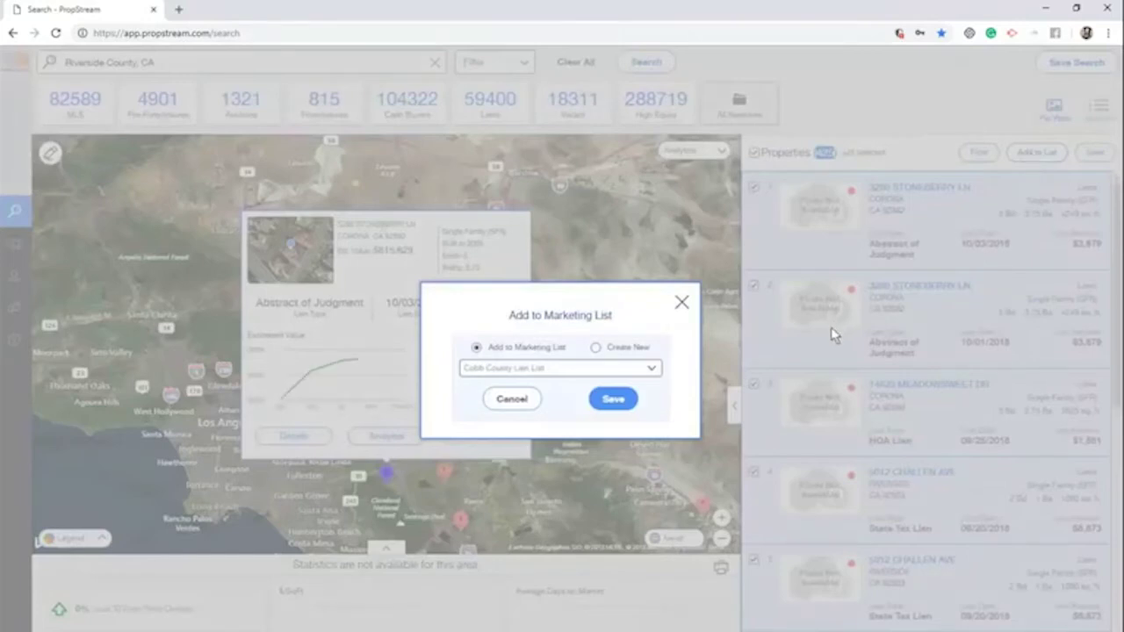
click(561, 369)
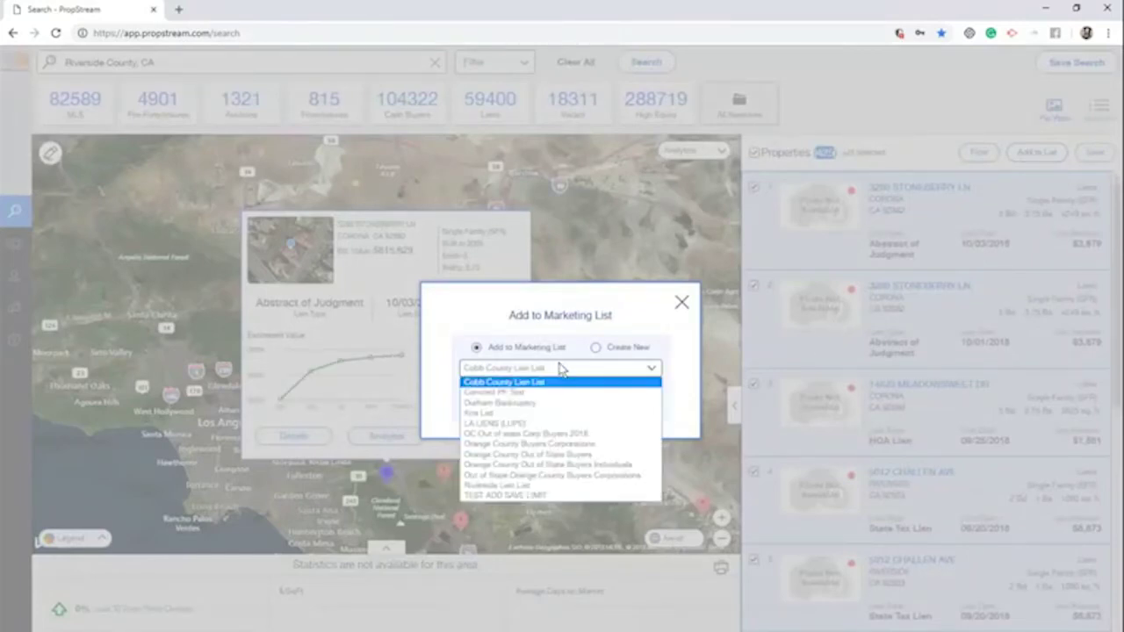
click(596, 348)
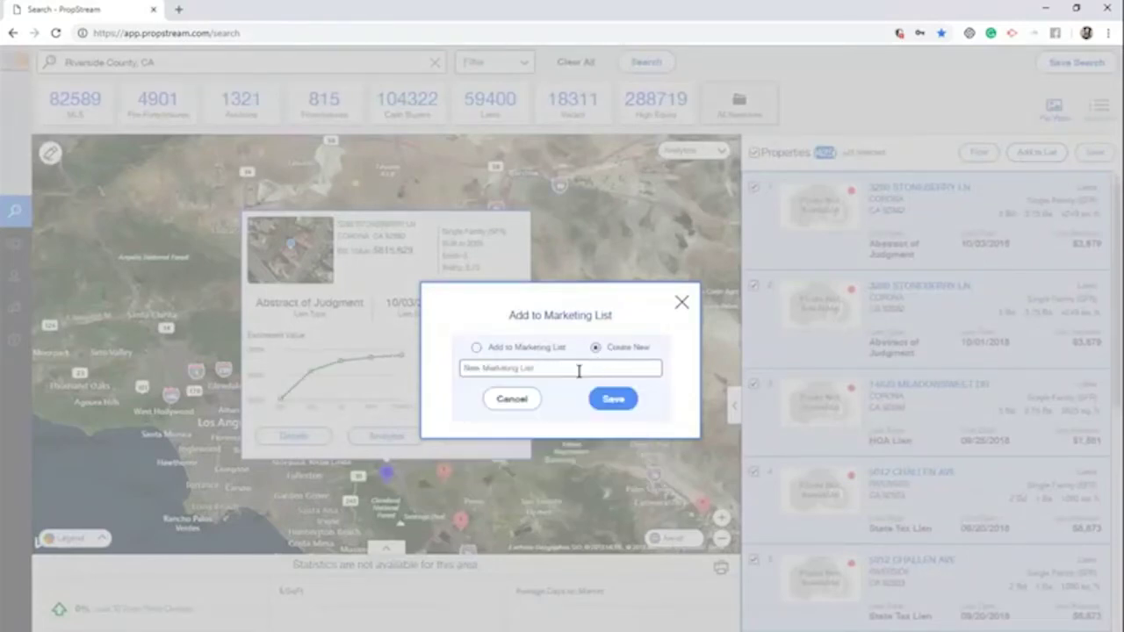
click(579, 370)
text(Riverside Liens)
click(612, 399)
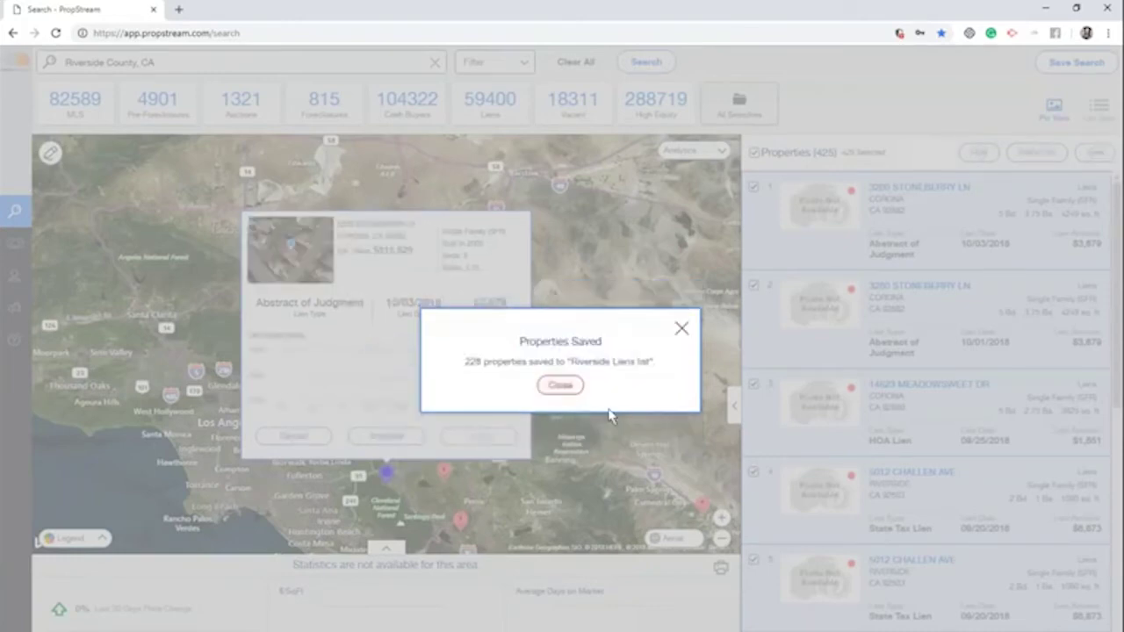
click(560, 384)
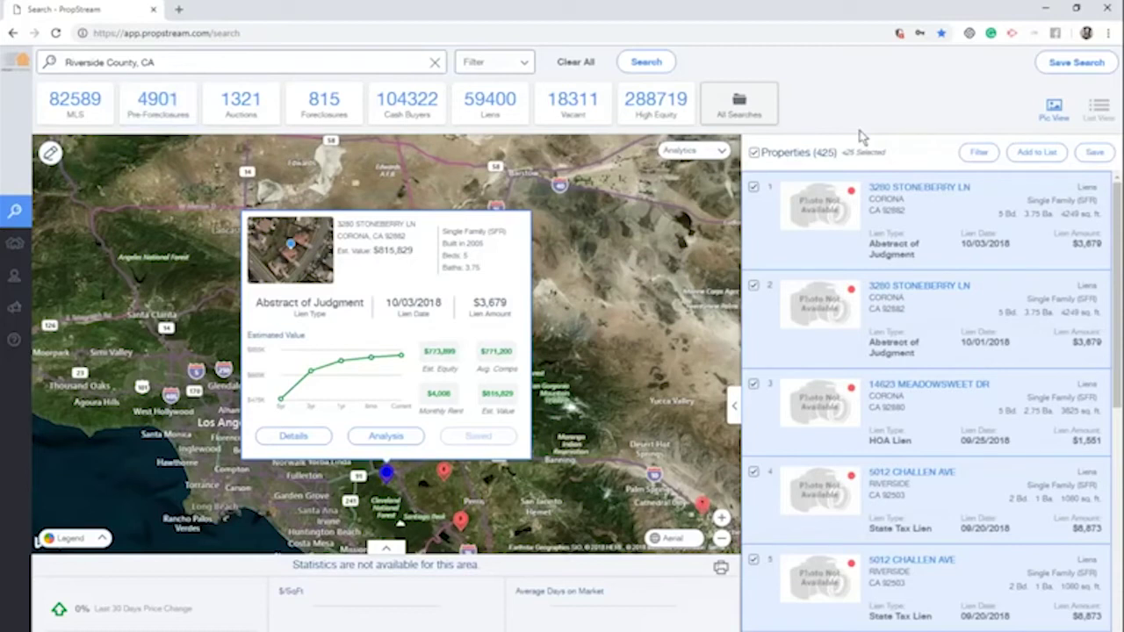
click(1074, 65)
click(25, 246)
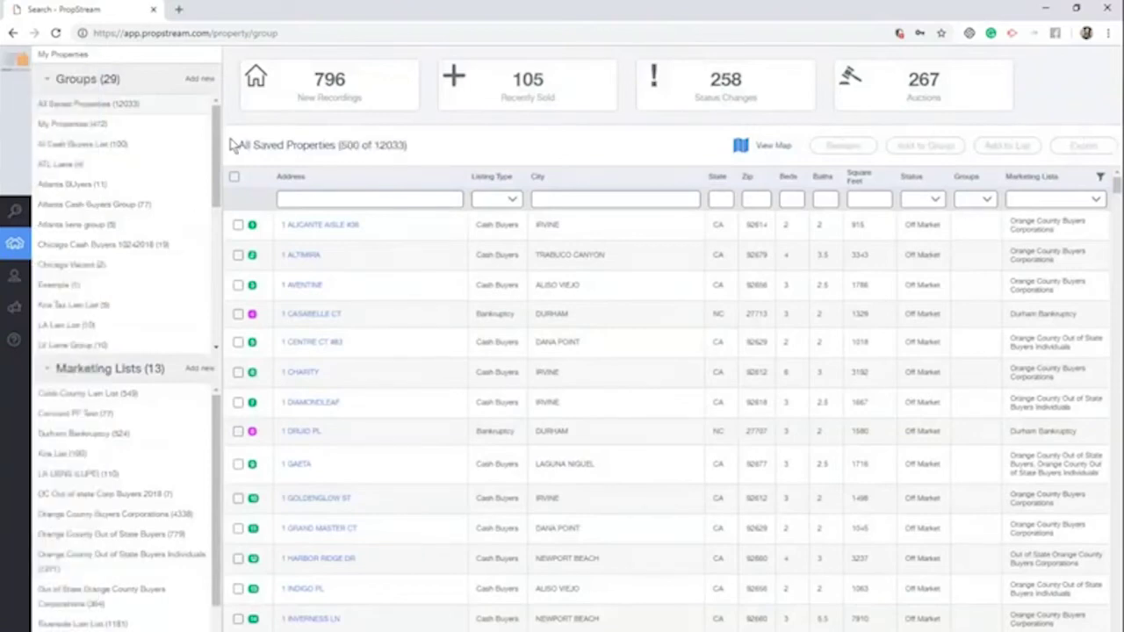
scroll(123, 220, down, 1)
scroll(164, 471, down, 1)
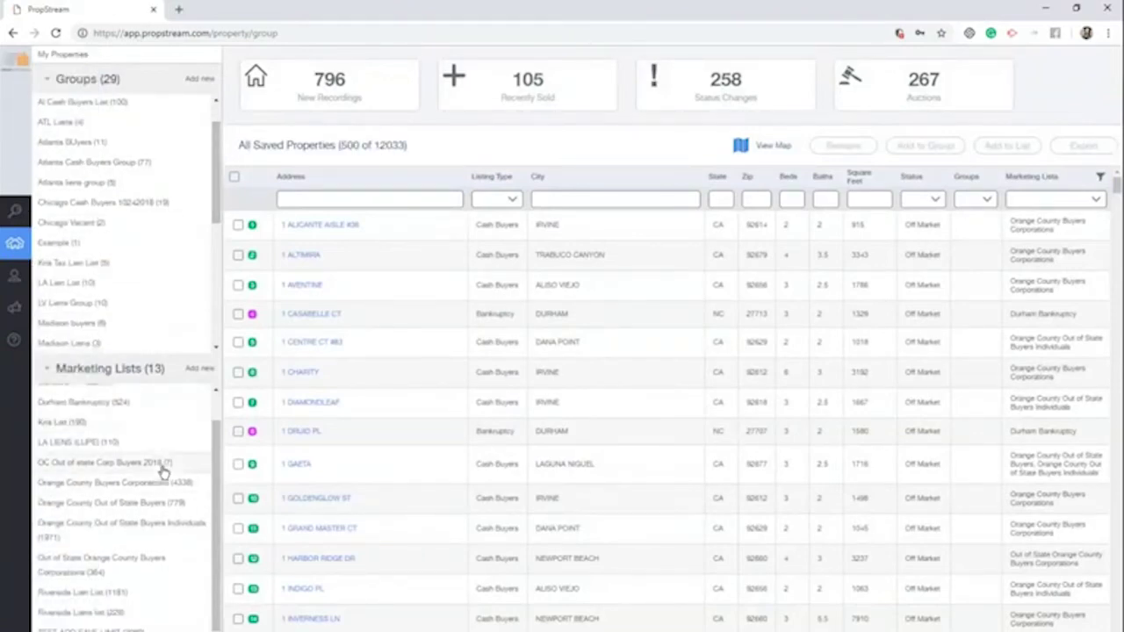
click(112, 617)
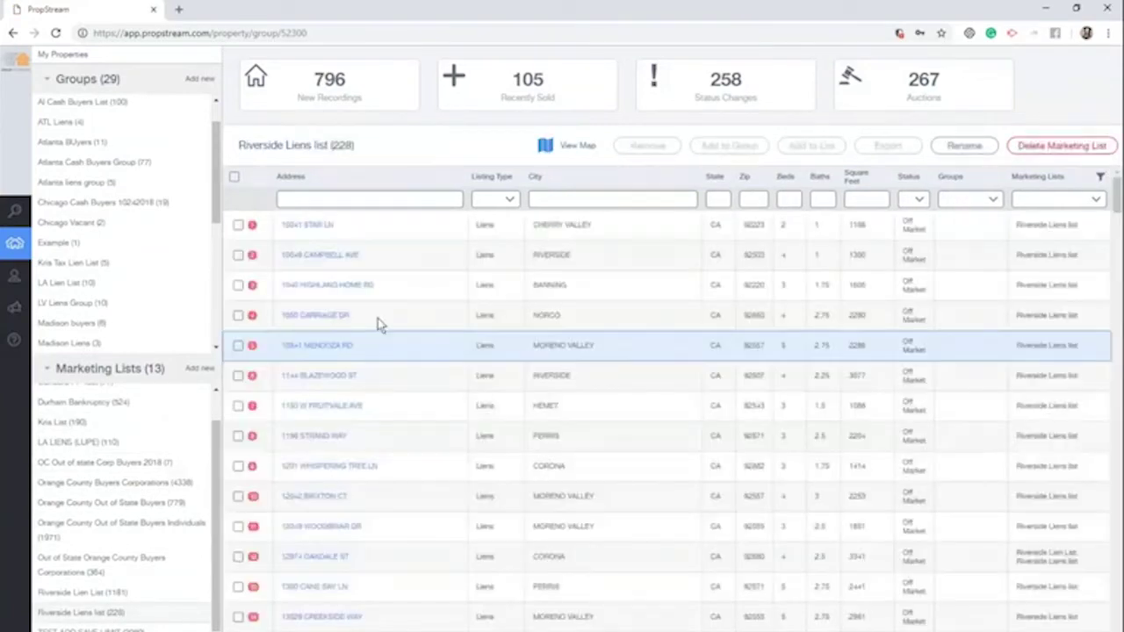
scroll(444, 316, down, 5)
scroll(445, 422, up, 5)
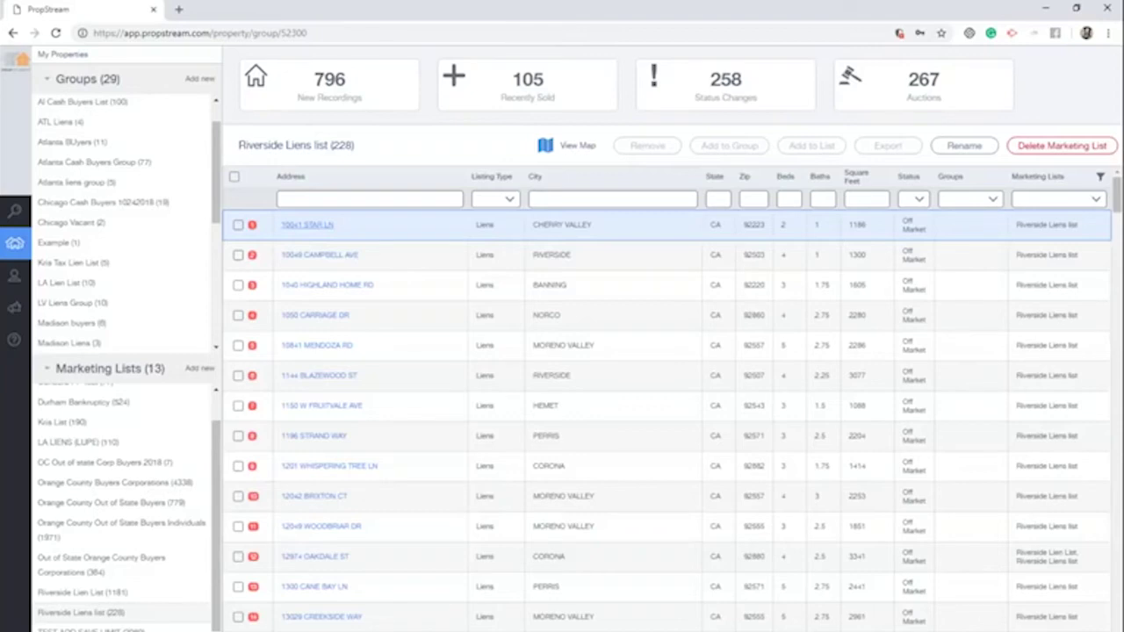
click(305, 227)
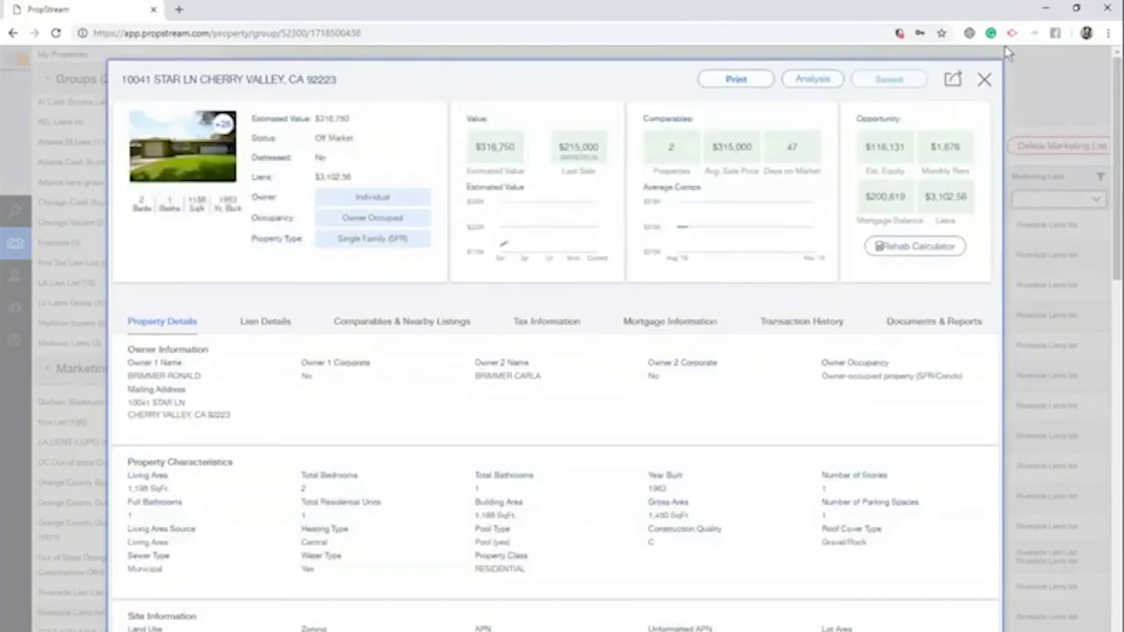
click(984, 80)
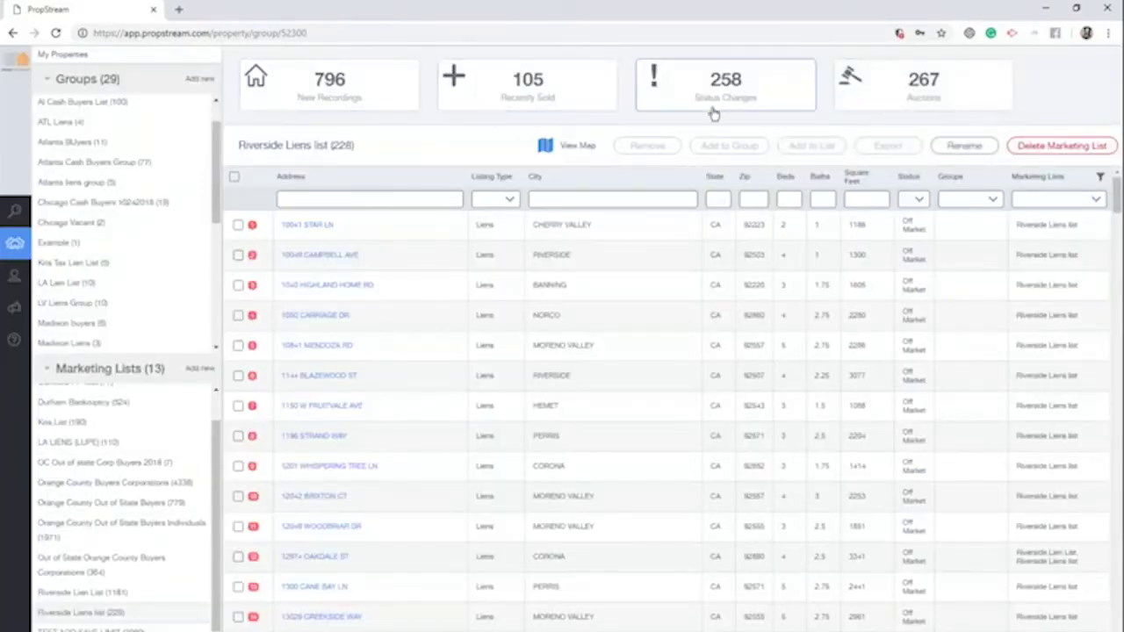
Show all saved properties, then the New Recordings list, selecting all 796 properties
scroll(160, 150, up, 2)
click(155, 110)
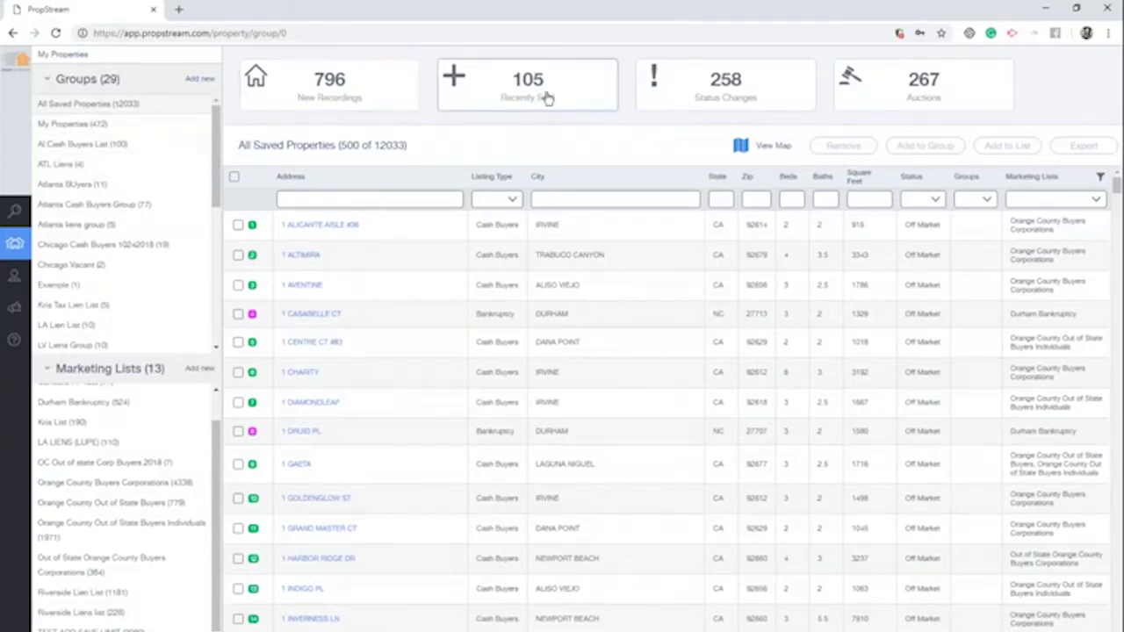
click(308, 88)
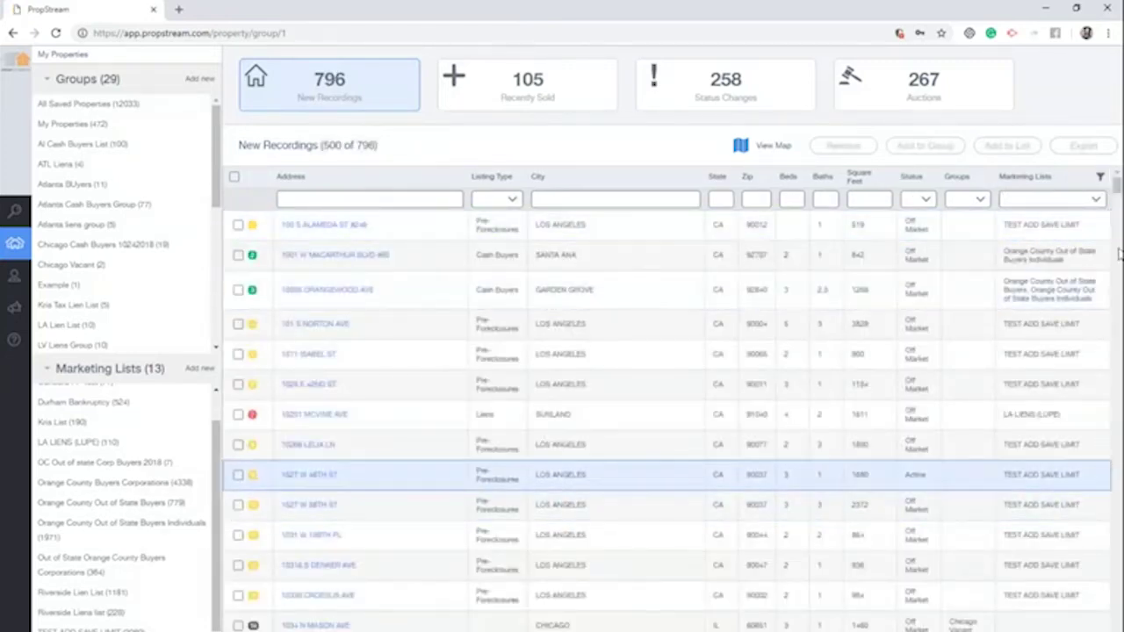
drag(1088, 226, 1000, 225)
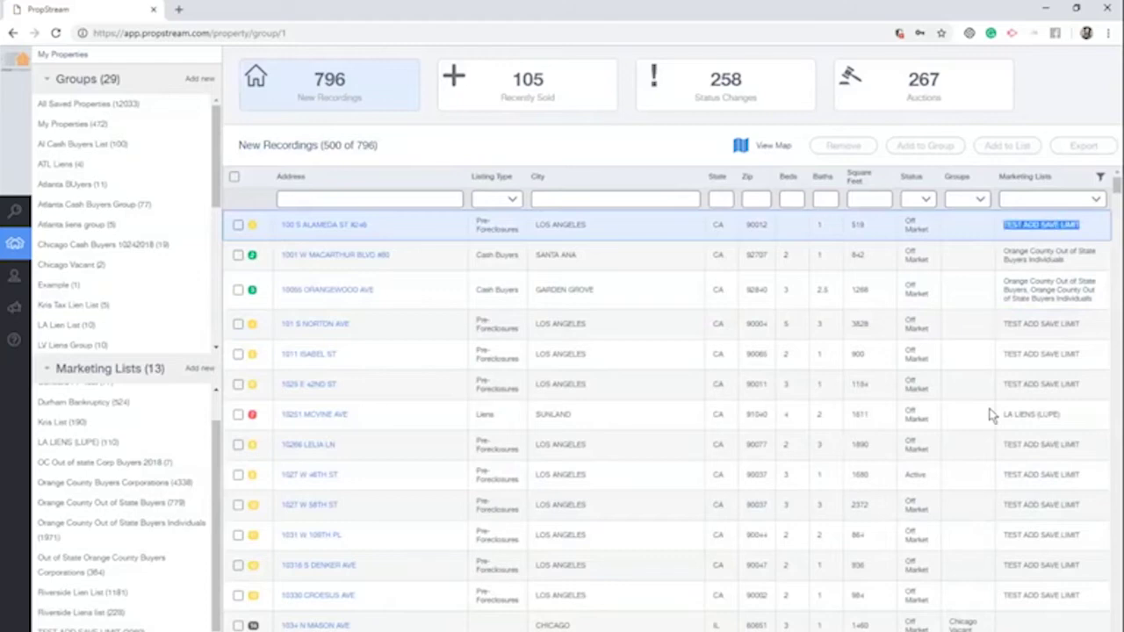
drag(980, 622, 951, 621)
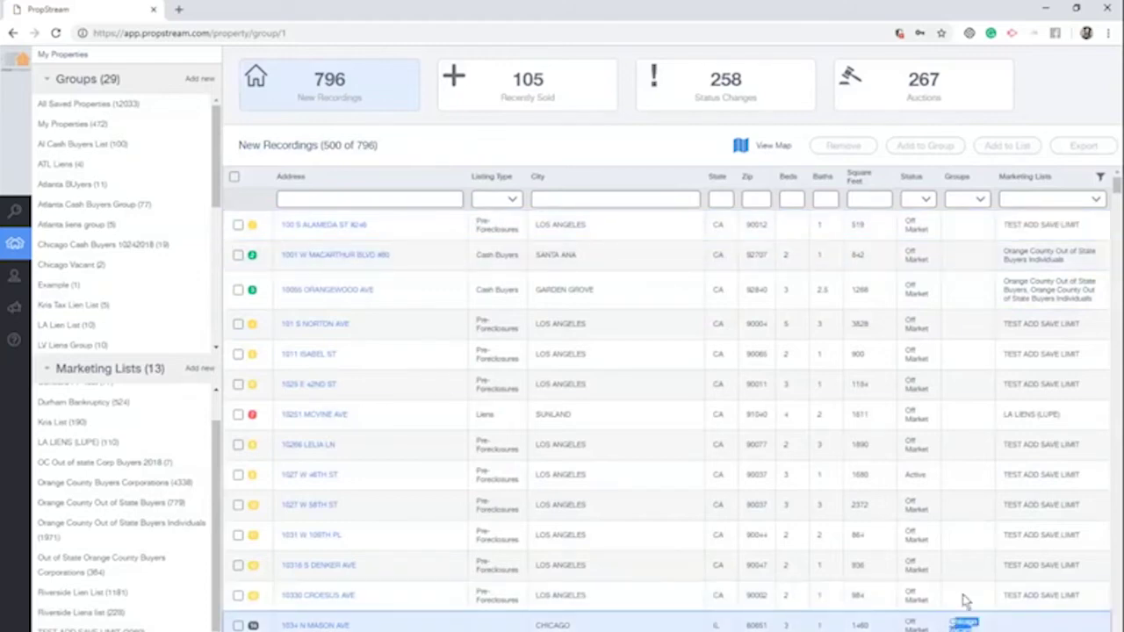
key(ctrl+a)
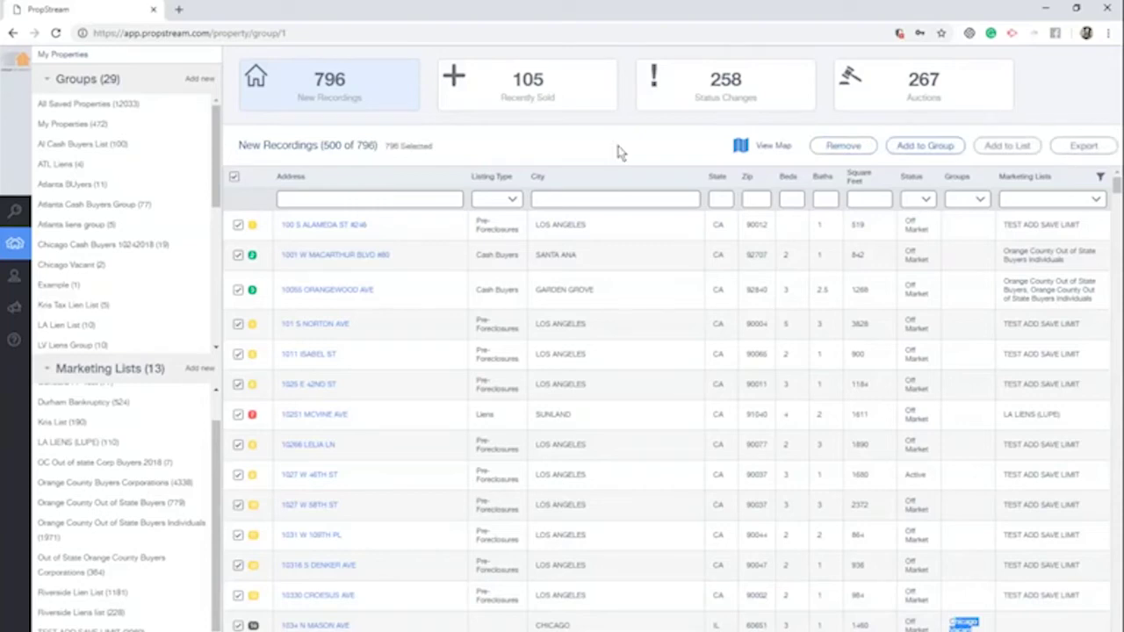
Select all 105 Recently Sold, view Status Changes, then select all 267 Auctions properties
click(542, 82)
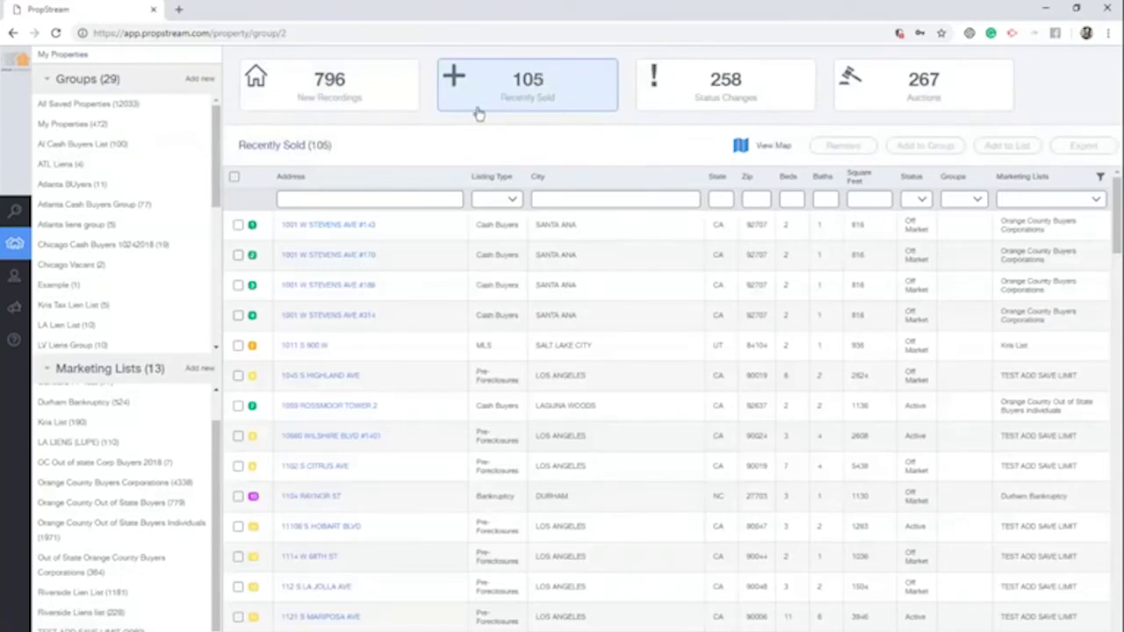
click(235, 176)
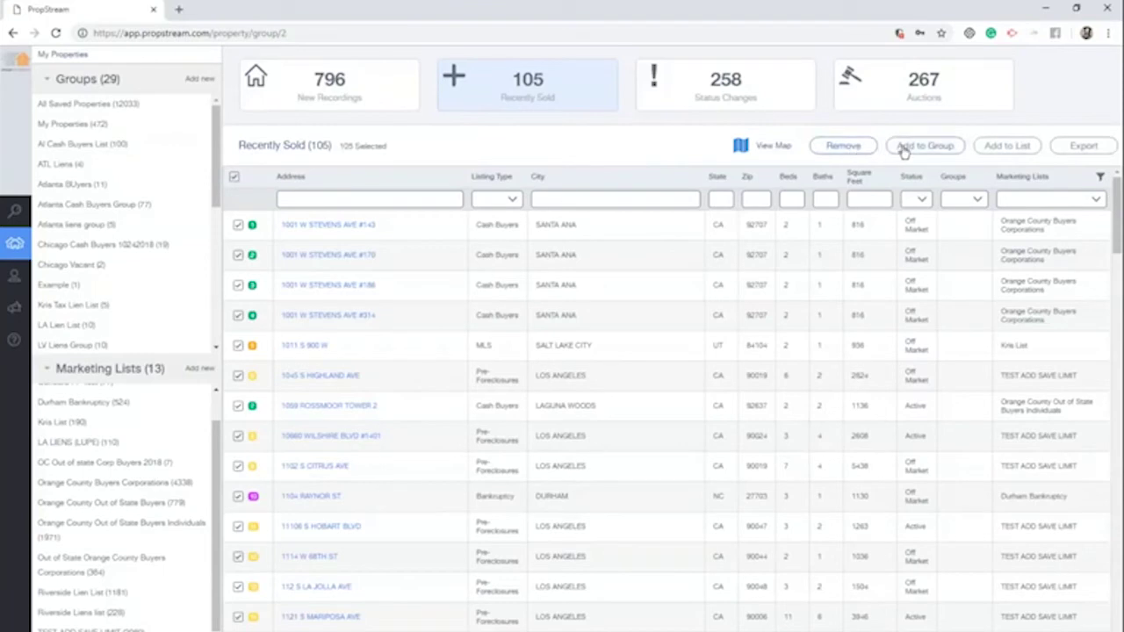
click(696, 100)
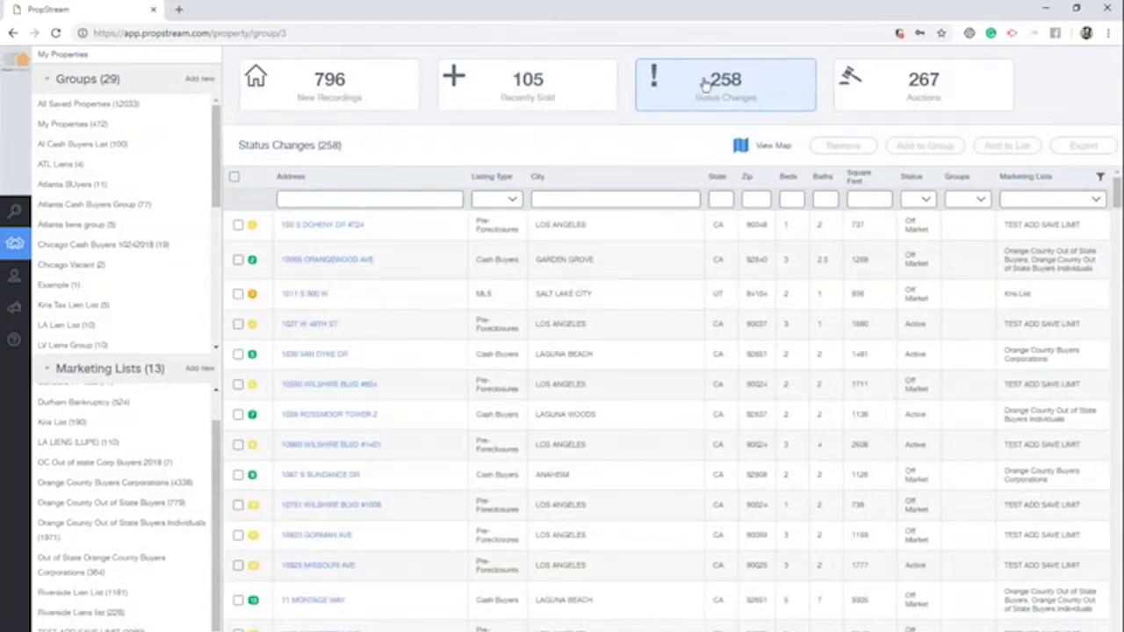
click(917, 96)
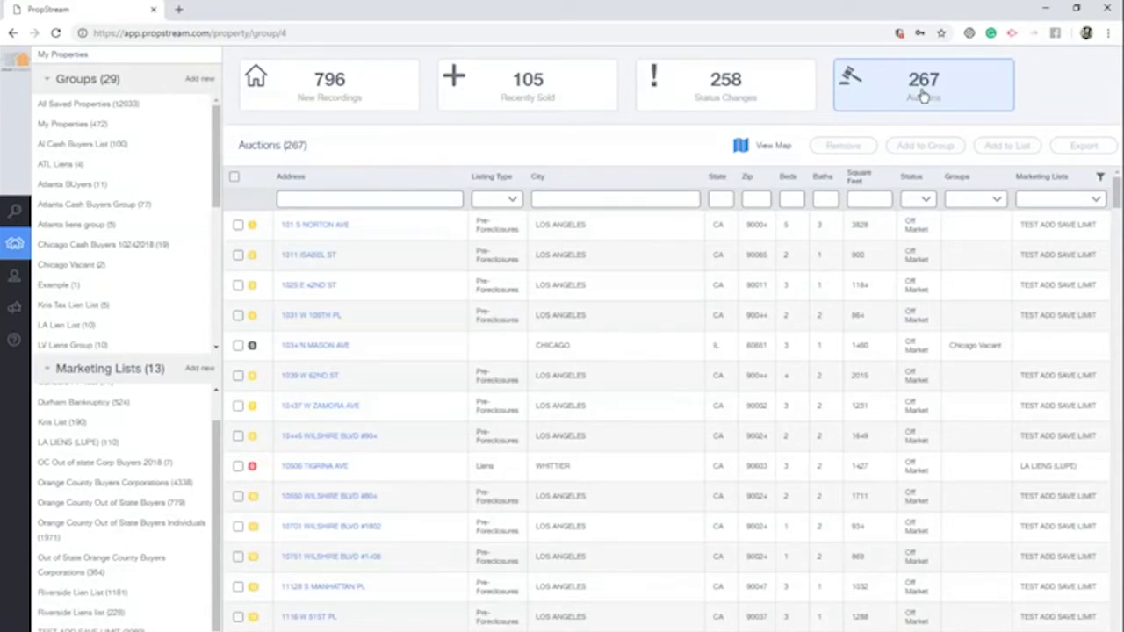
click(234, 177)
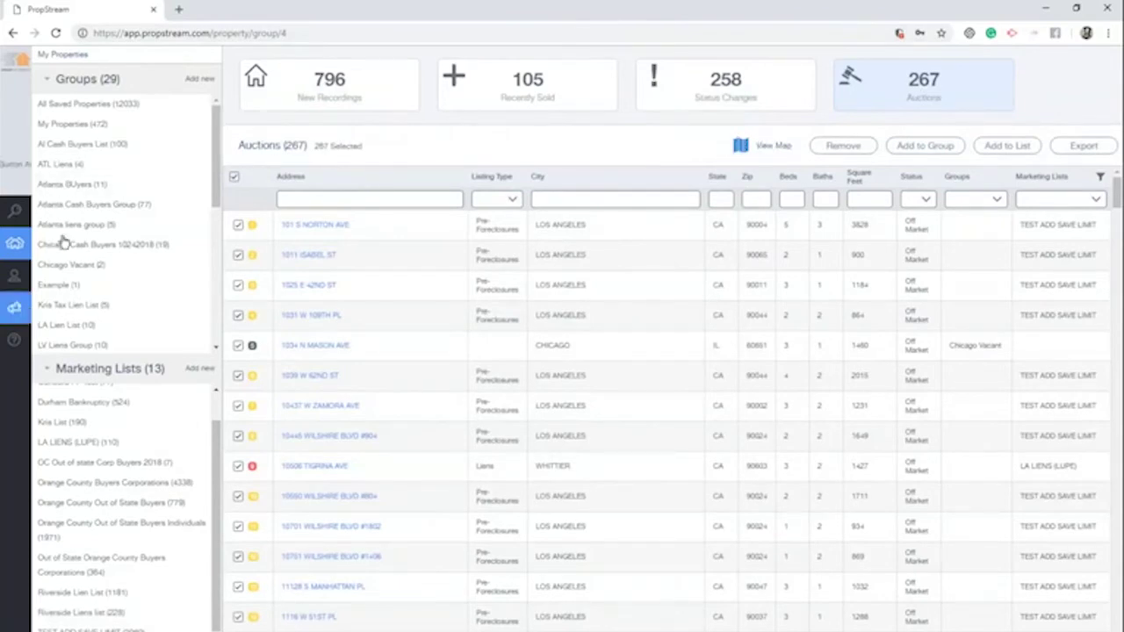
mouse_move(21, 270)
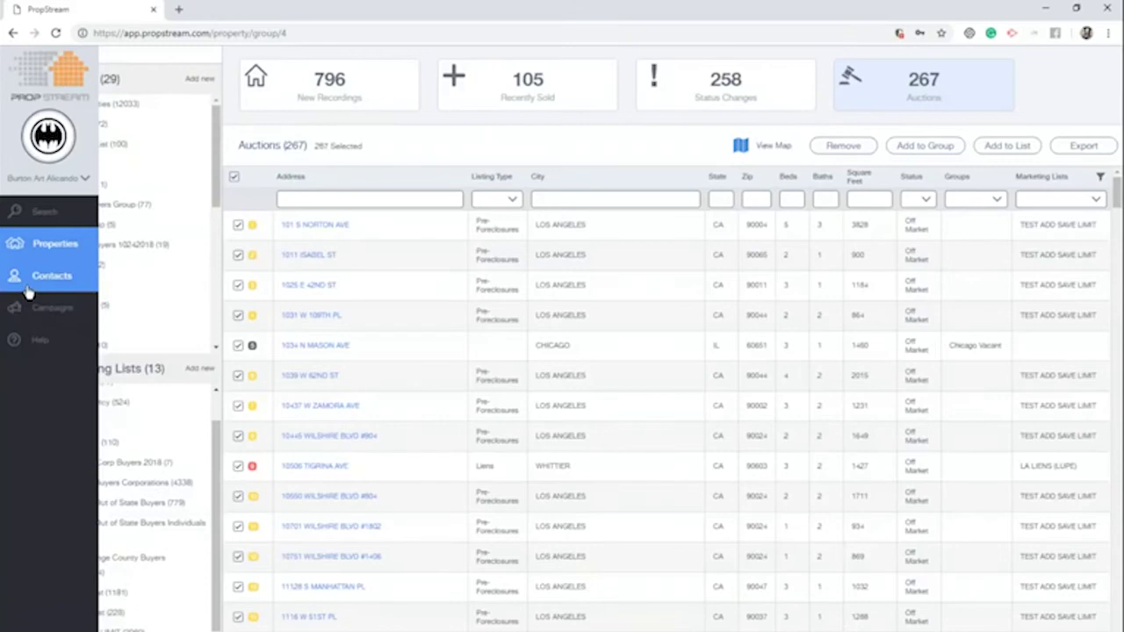
On the Contacts page, start a new append job and go to contact selection
click(35, 277)
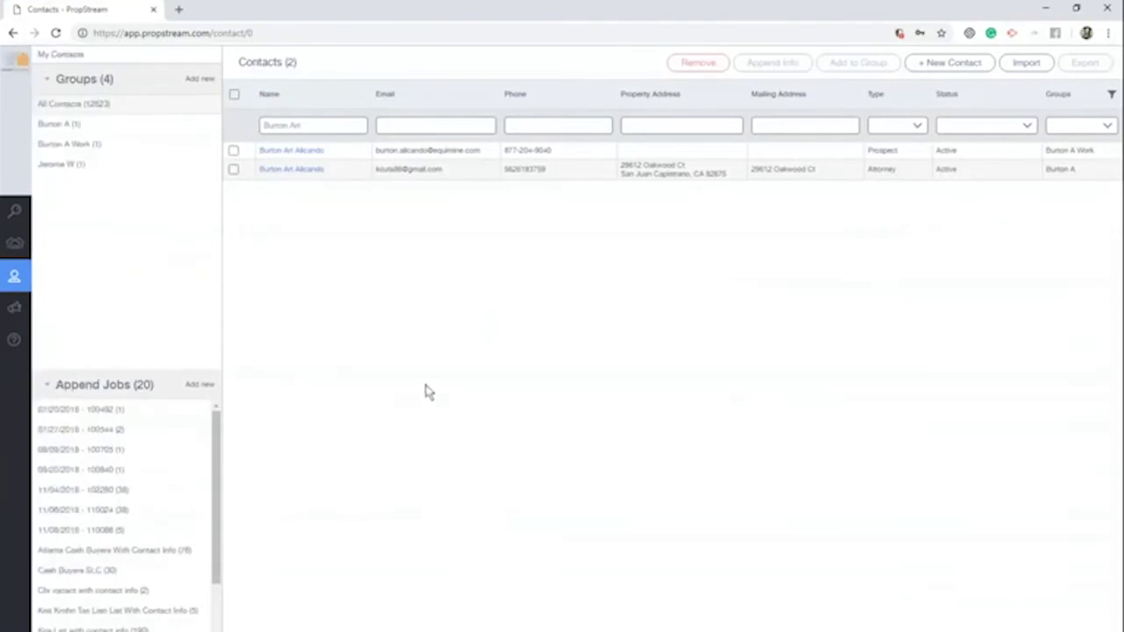
mouse_move(39, 269)
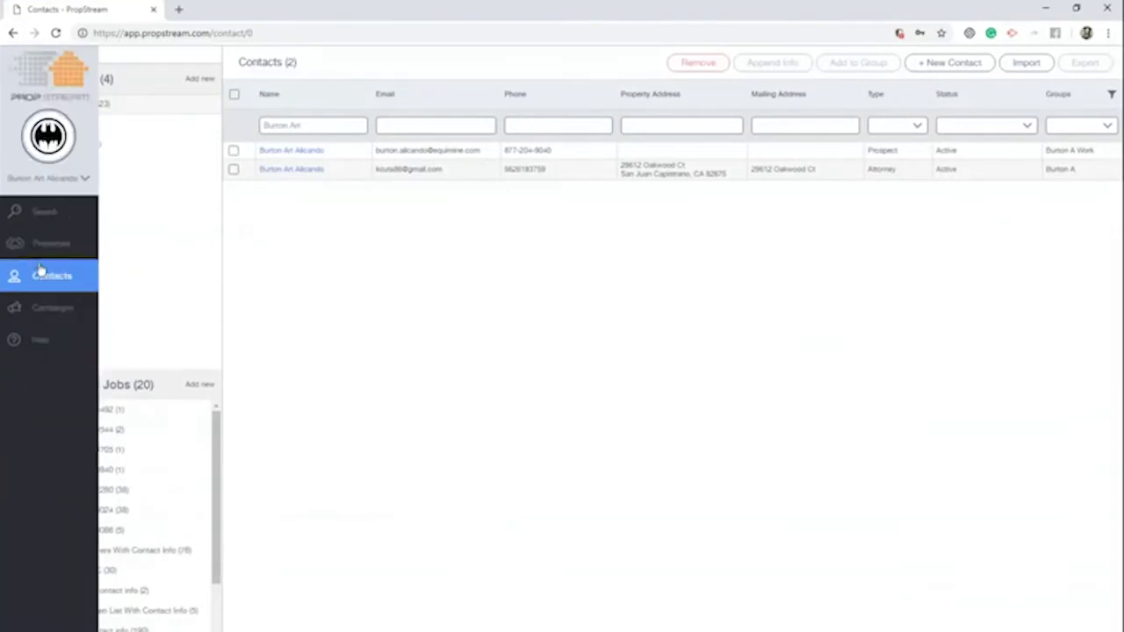
double_click(146, 384)
drag(106, 384, 56, 385)
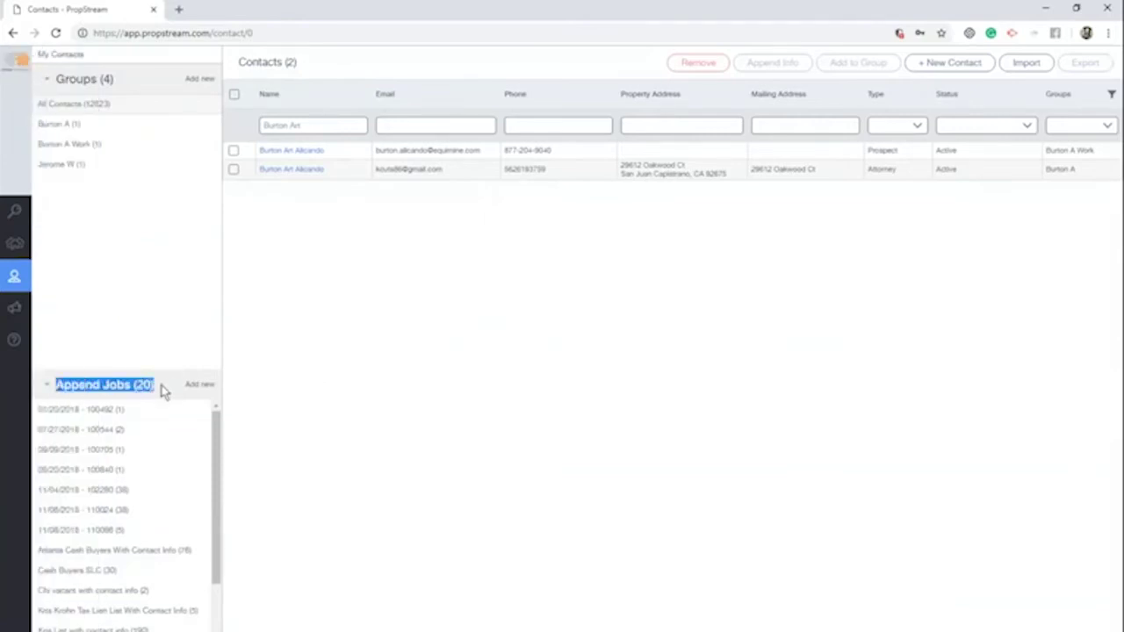
click(200, 385)
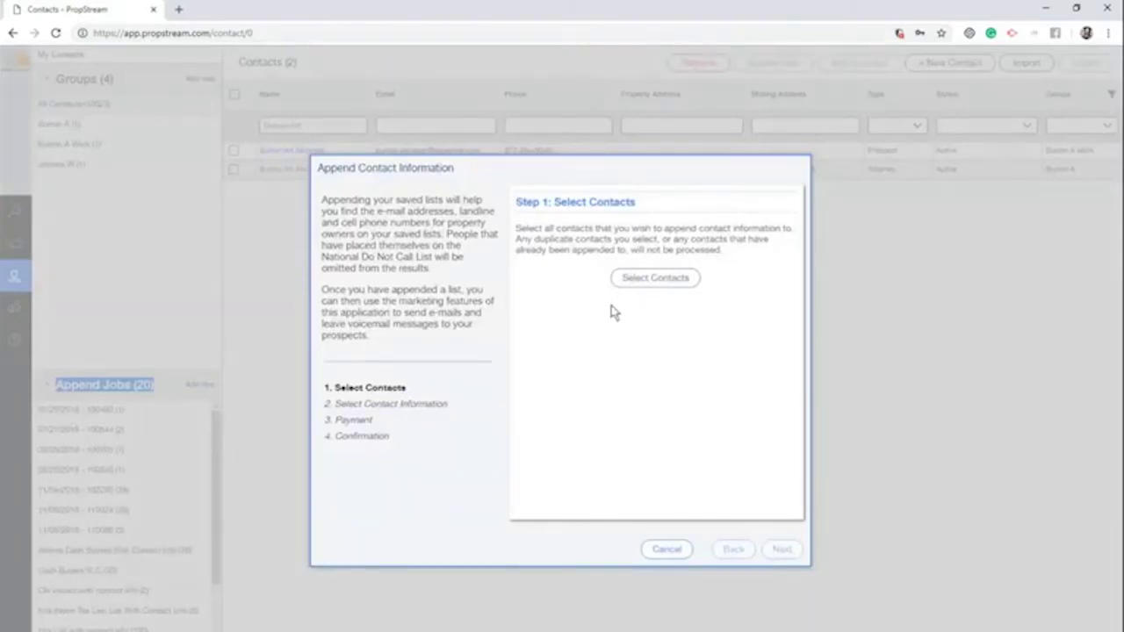
click(653, 279)
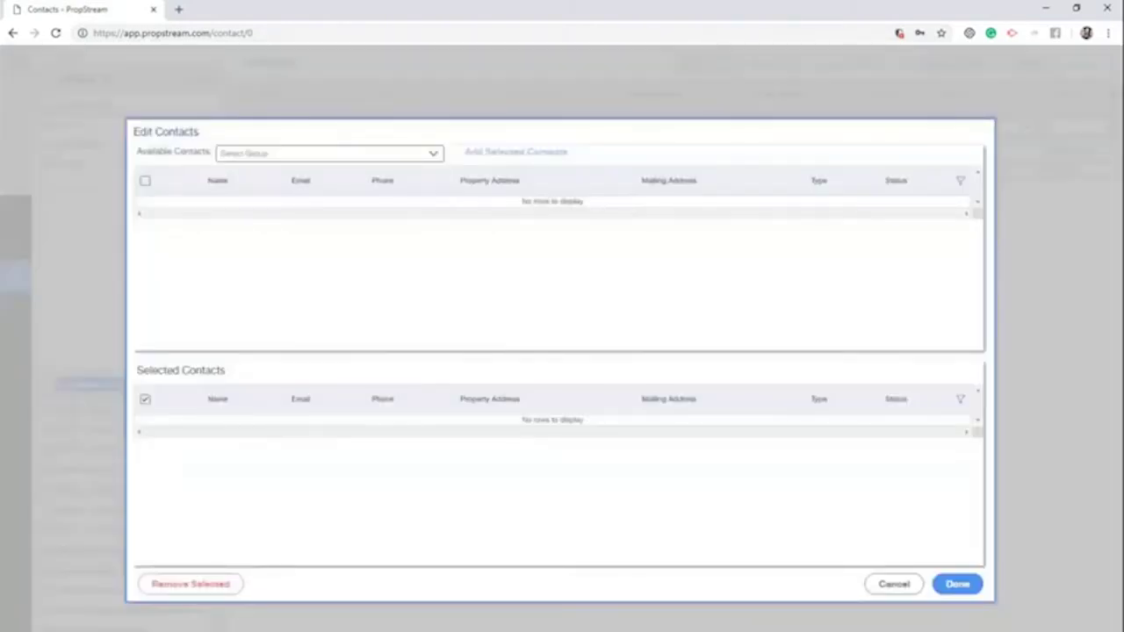
Add all 228 contacts from 'Riverside Liens list (228)' and confirm the selection
click(412, 160)
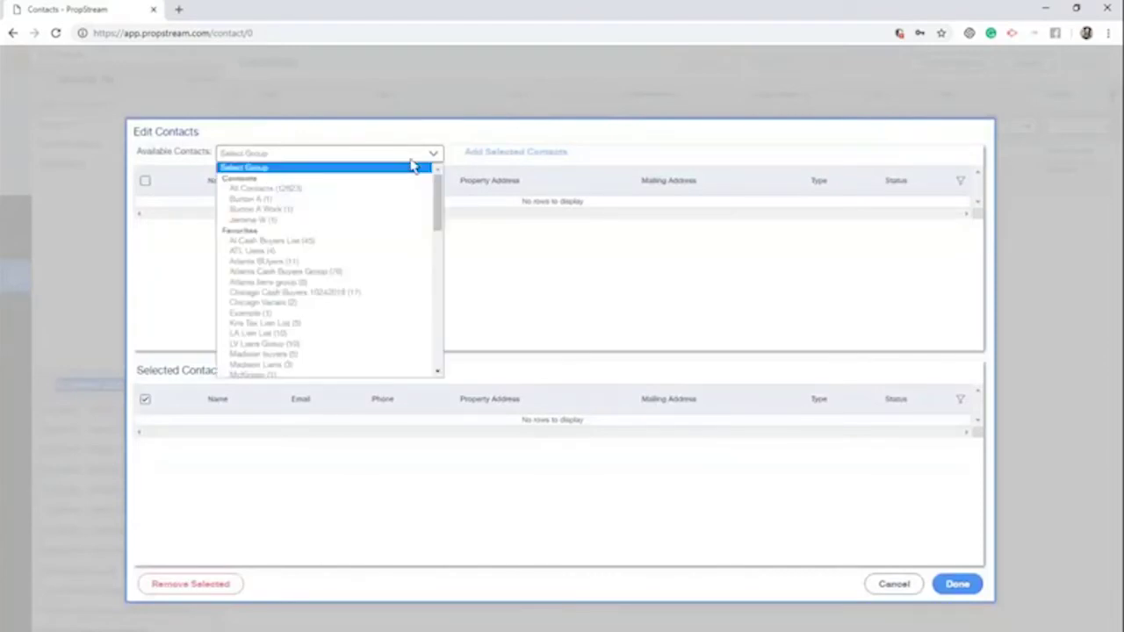
drag(438, 214, 436, 308)
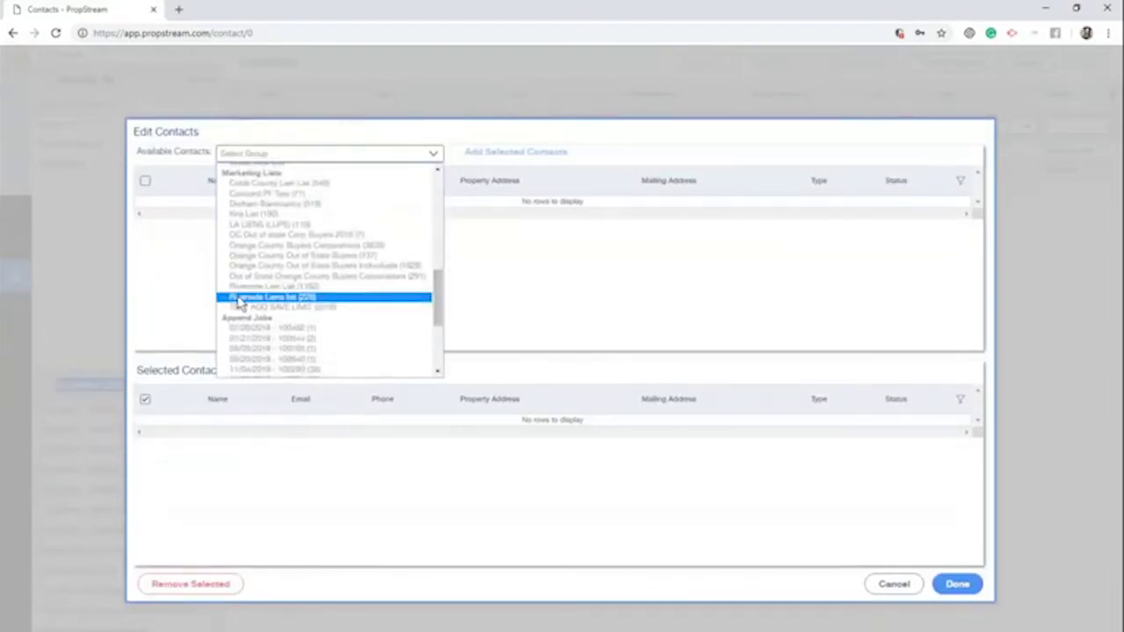
click(616, 313)
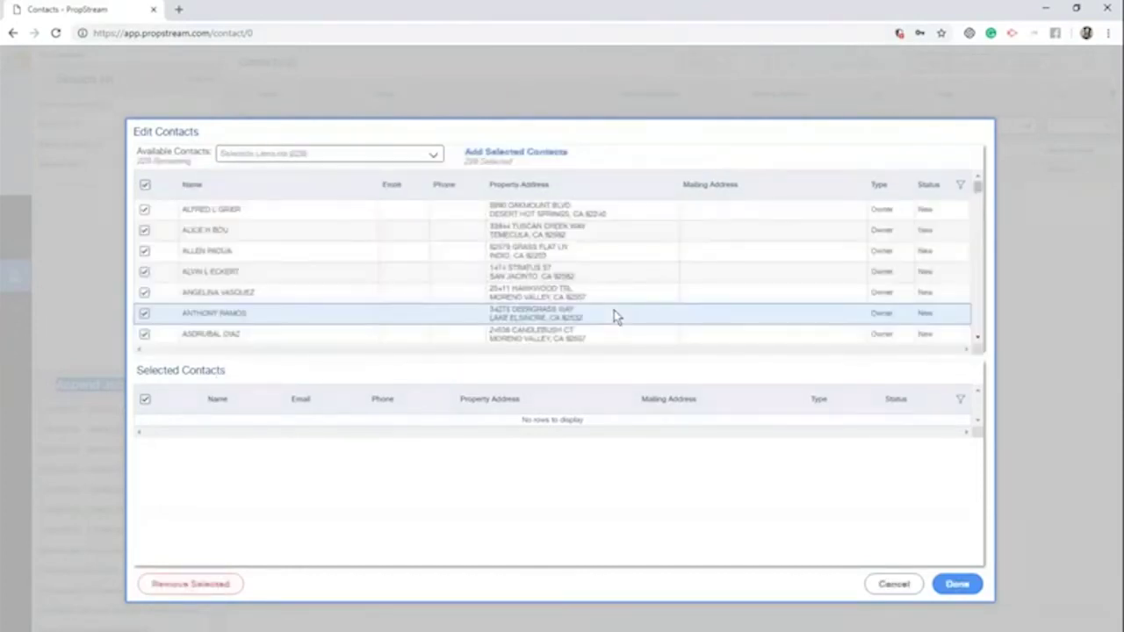
scroll(439, 262, down, 10)
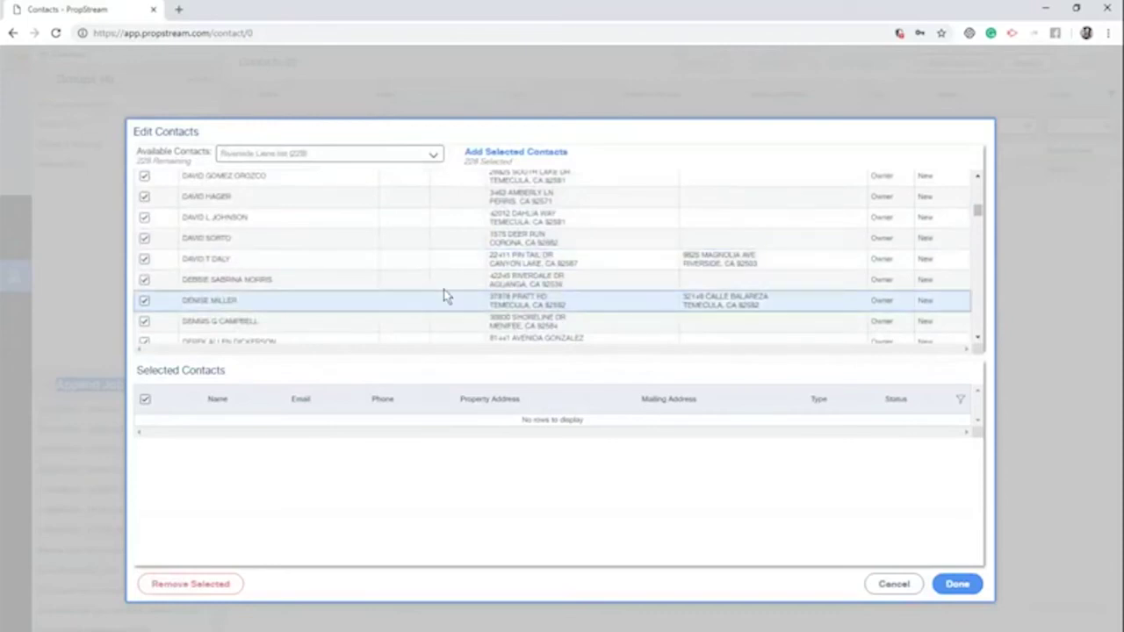
scroll(446, 296, up, 15)
scroll(168, 254, down, 15)
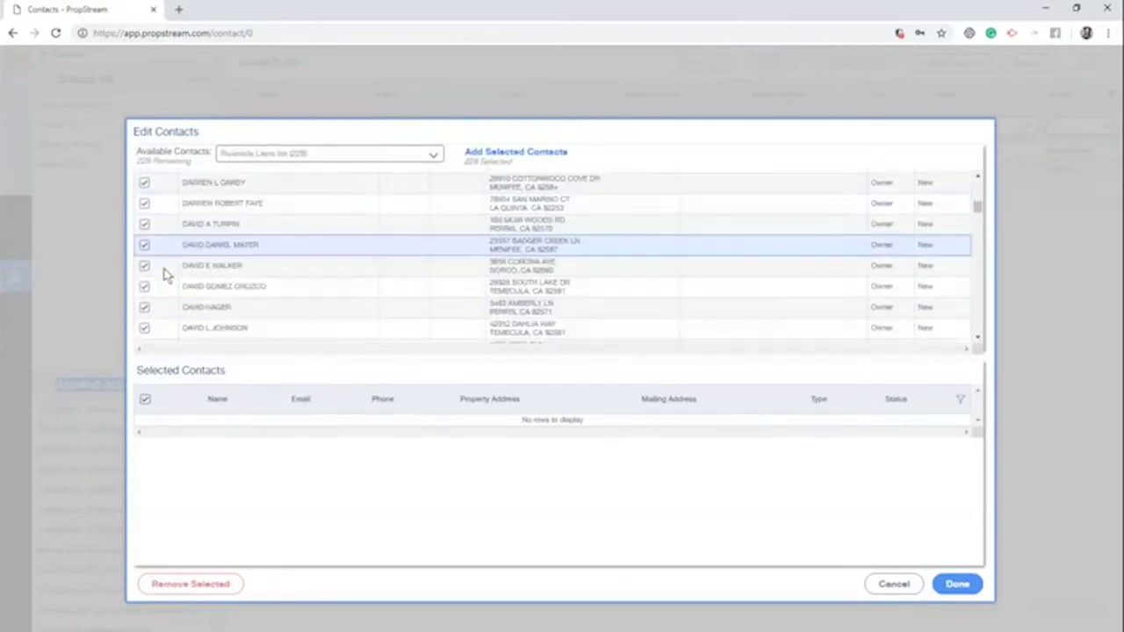
click(536, 154)
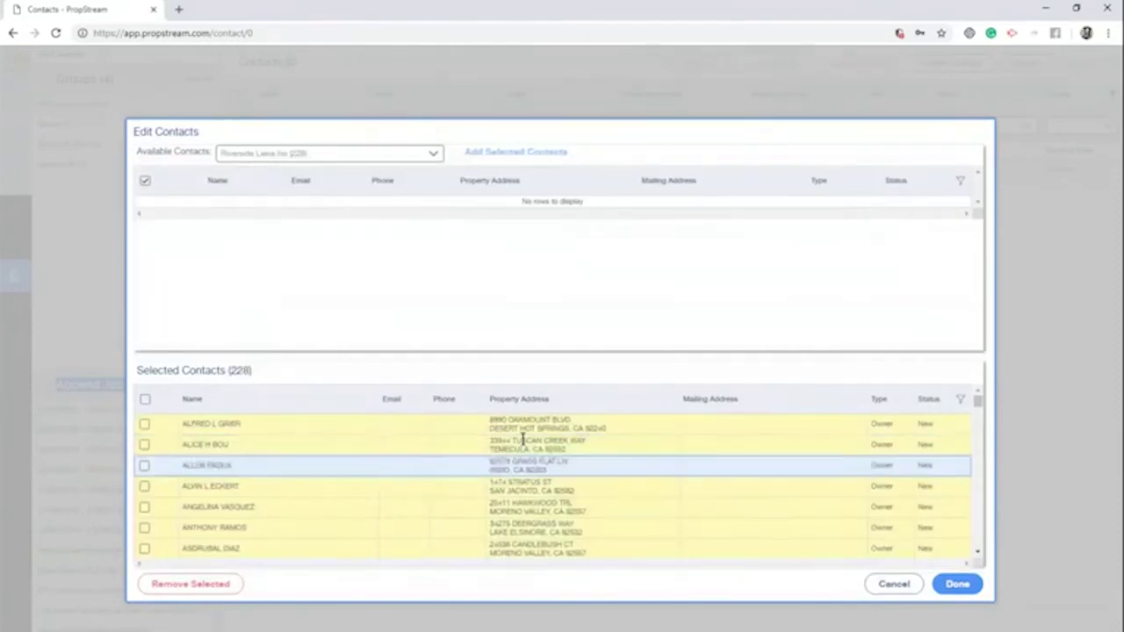
scroll(540, 474, down, 10)
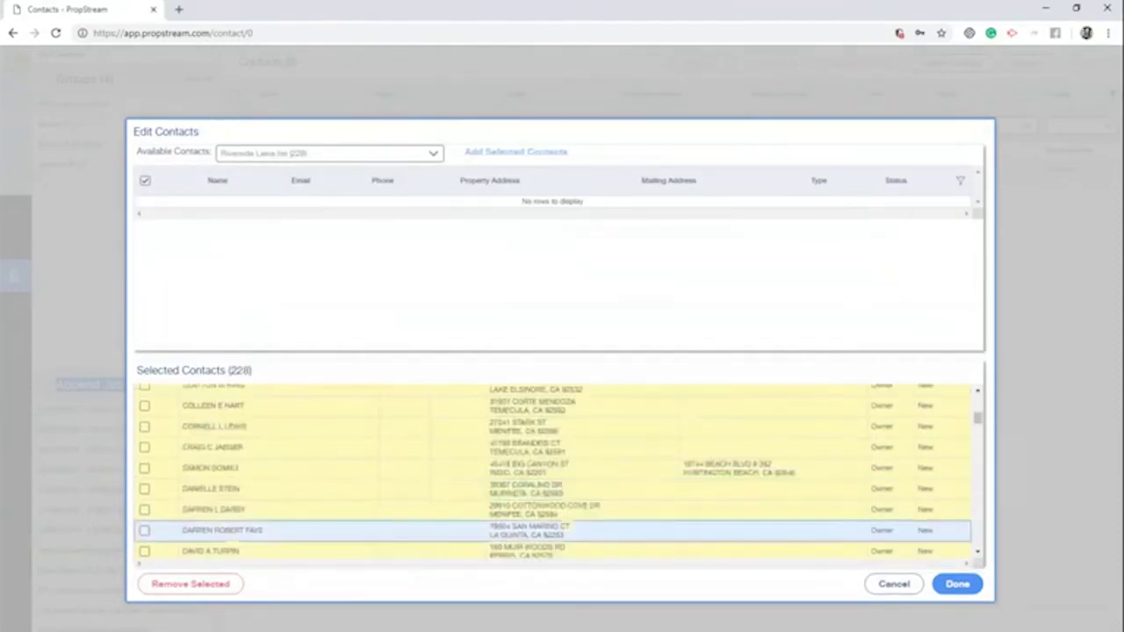
click(957, 584)
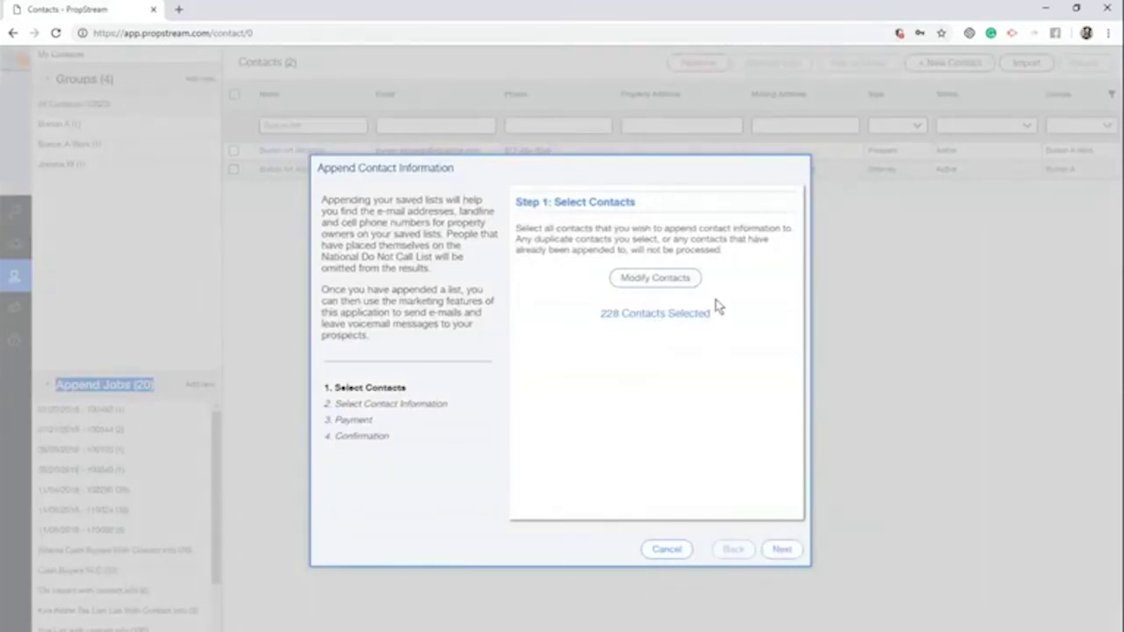
Request one landline and two cell numbers per contact for the 228 selected contacts
drag(717, 316, 600, 316)
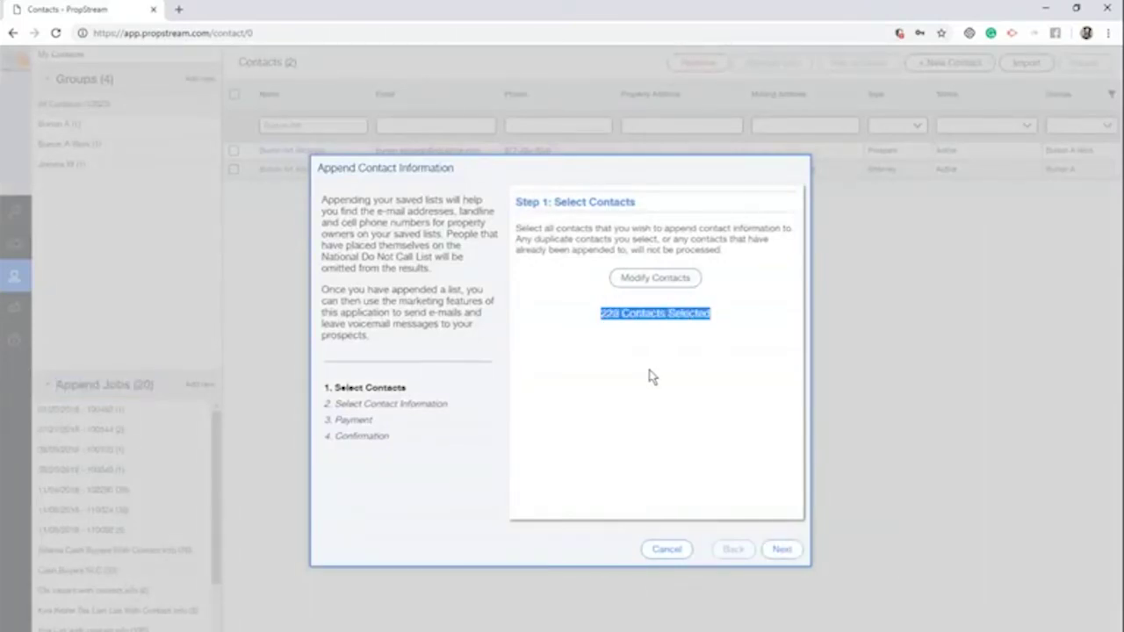
click(780, 549)
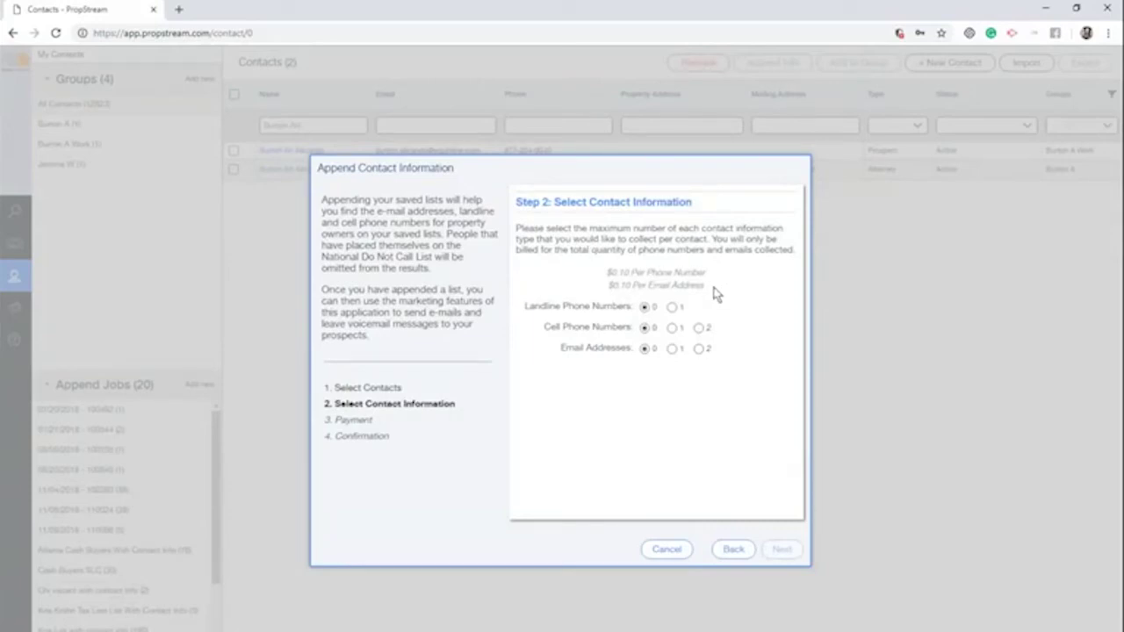
click(674, 309)
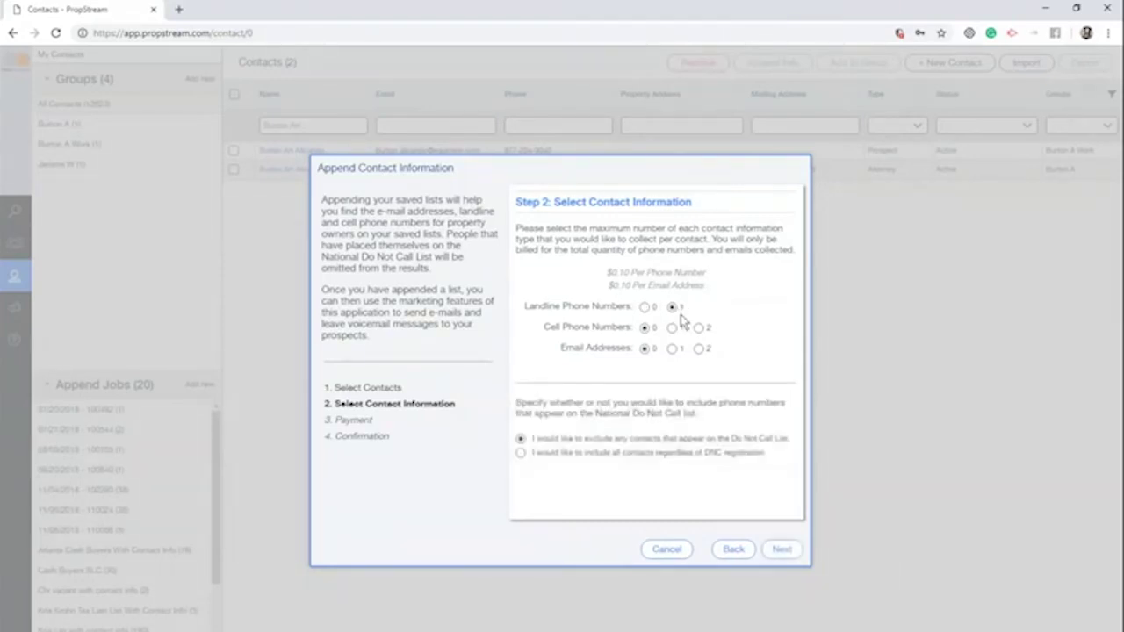
click(698, 328)
click(784, 549)
Place the $114 order and name the job 'Riverside Lien List with contact info'
drag(746, 421, 546, 309)
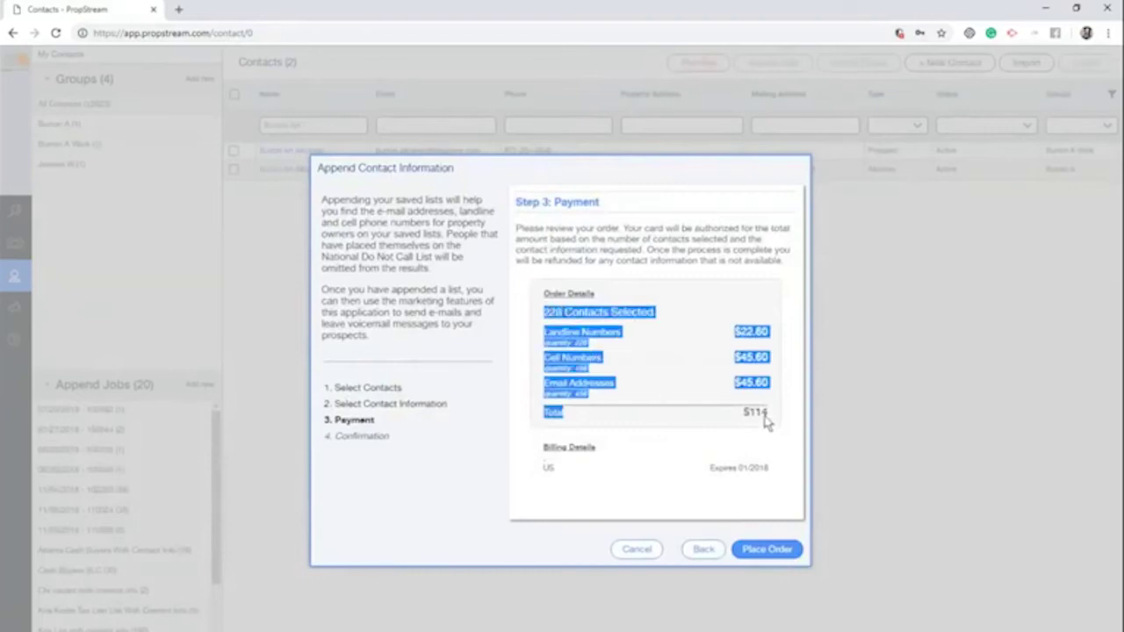
click(766, 548)
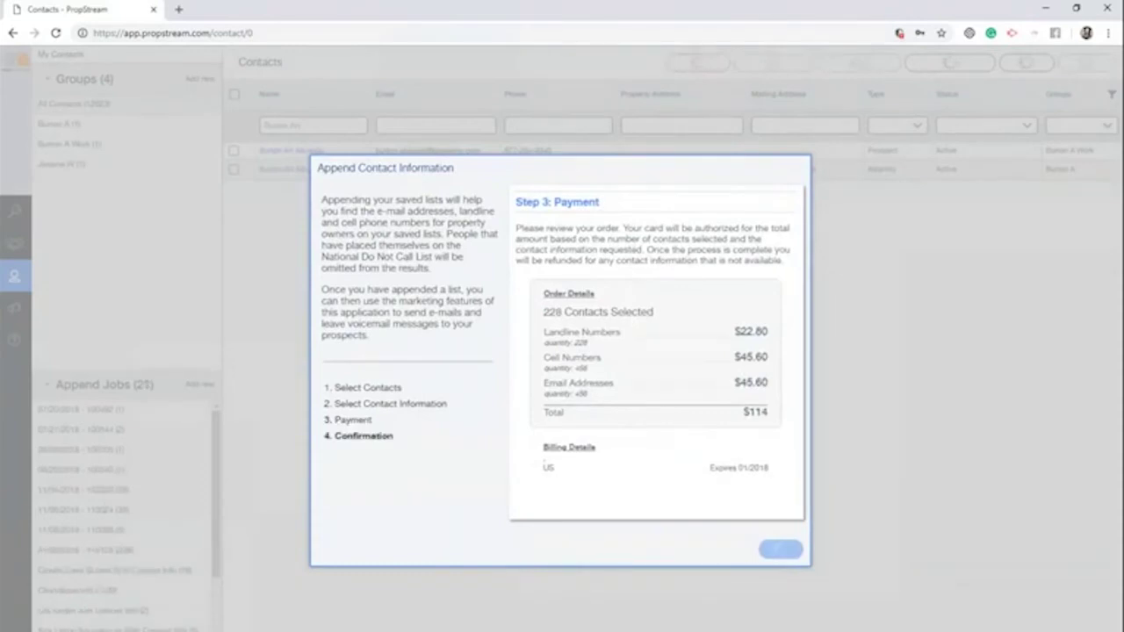
triple_click(670, 318)
text(R)
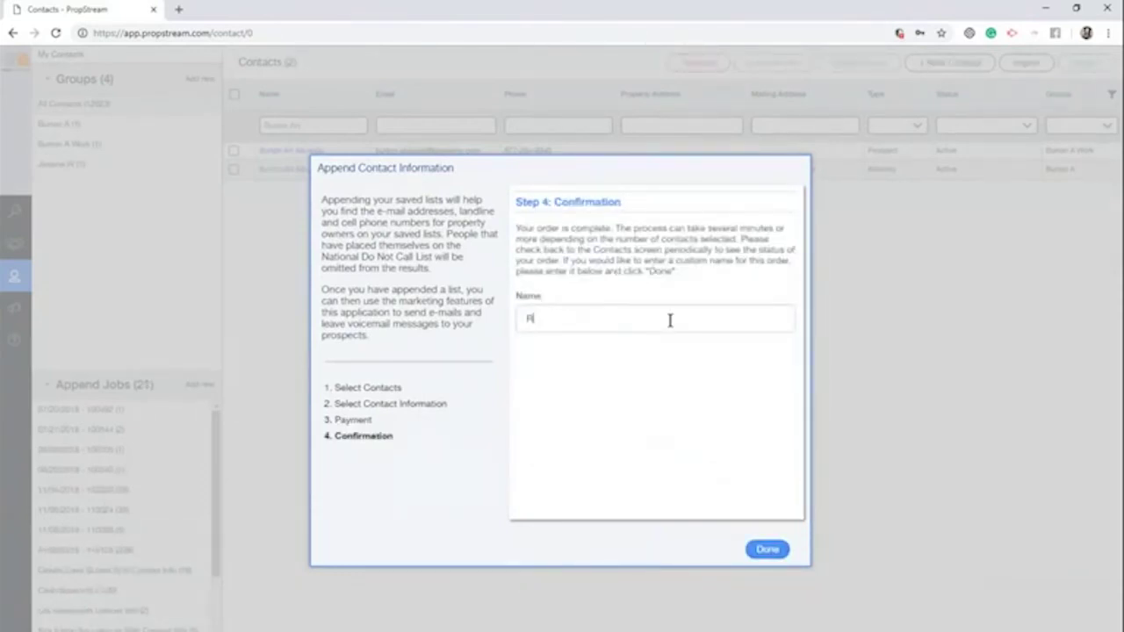
text(iverside Lien List with con)
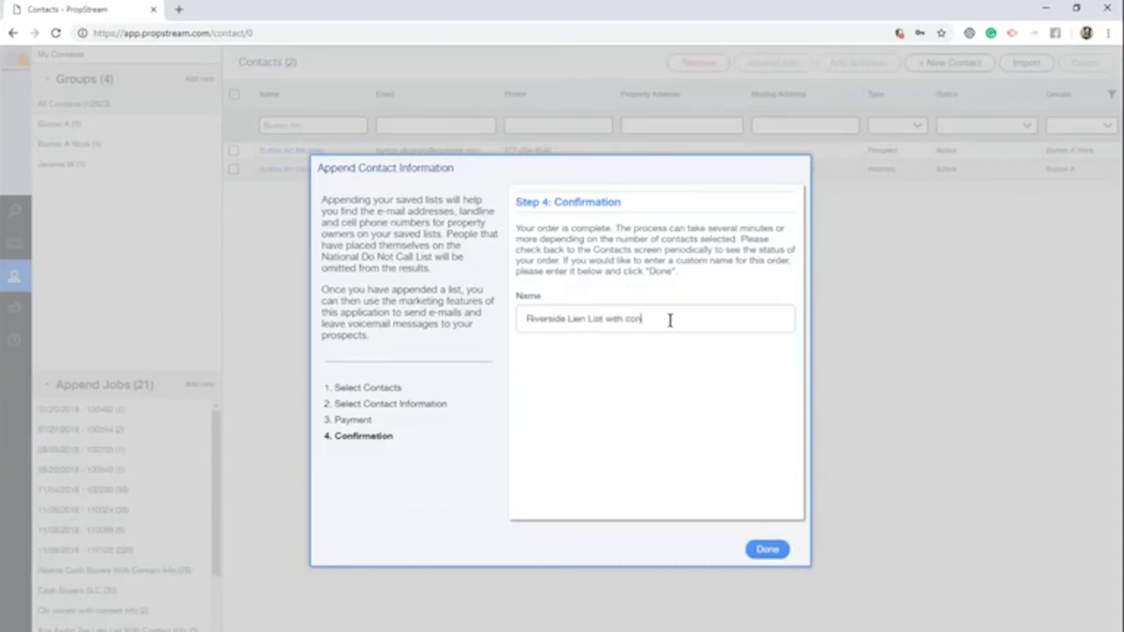
text(tact info)
click(761, 551)
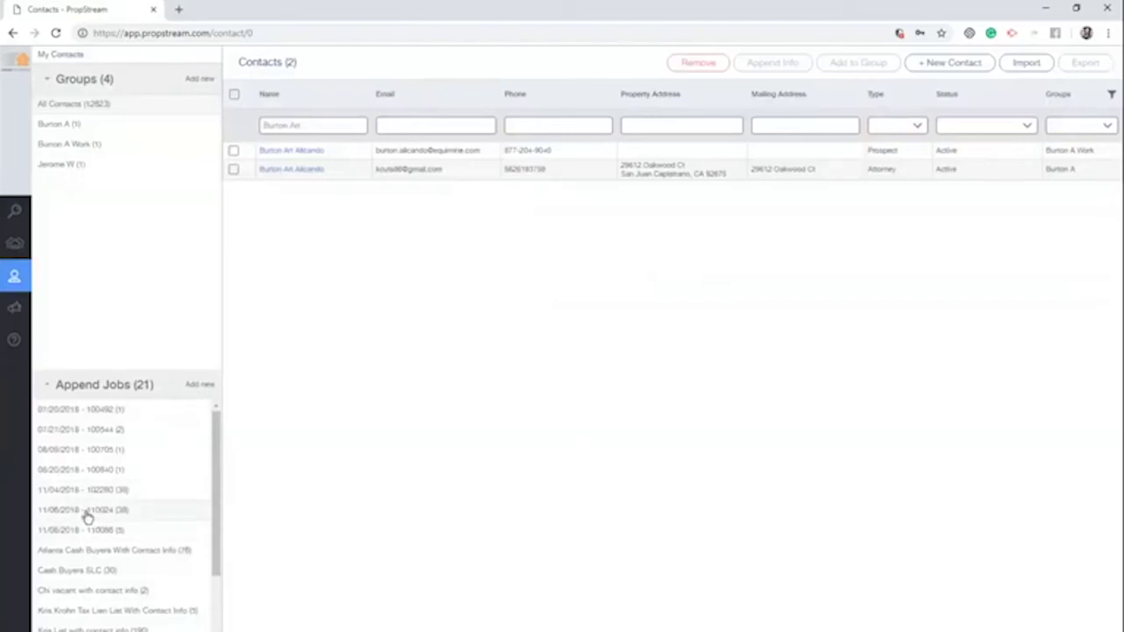
Open the Riverside Lien List with contact info job and check its processing status
scroll(88, 518, down, 5)
click(84, 611)
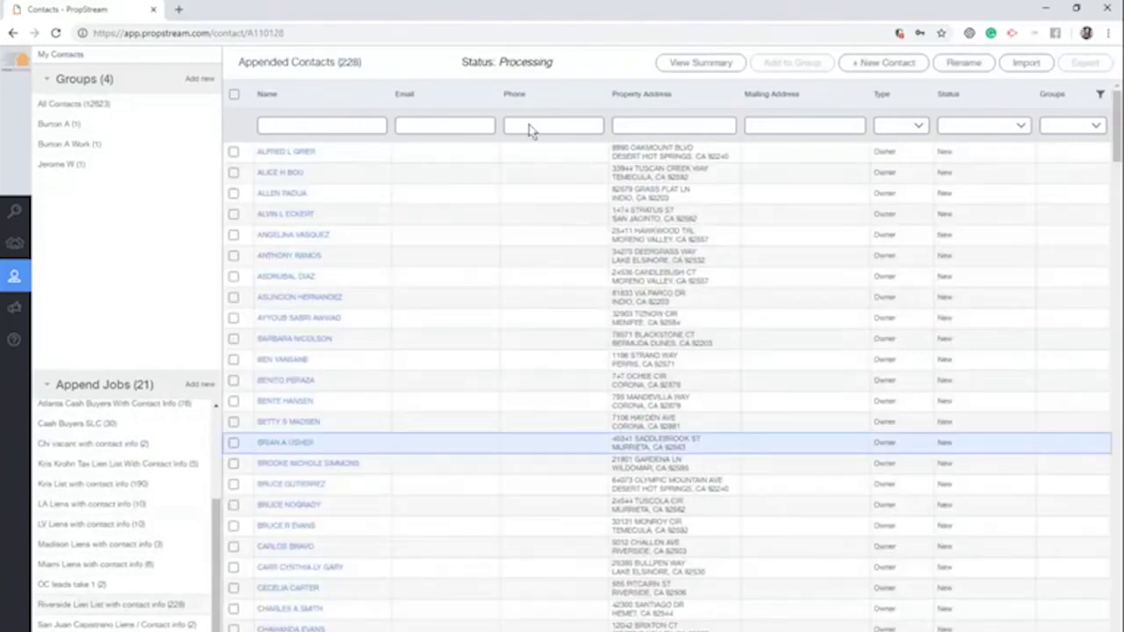
drag(555, 62, 460, 66)
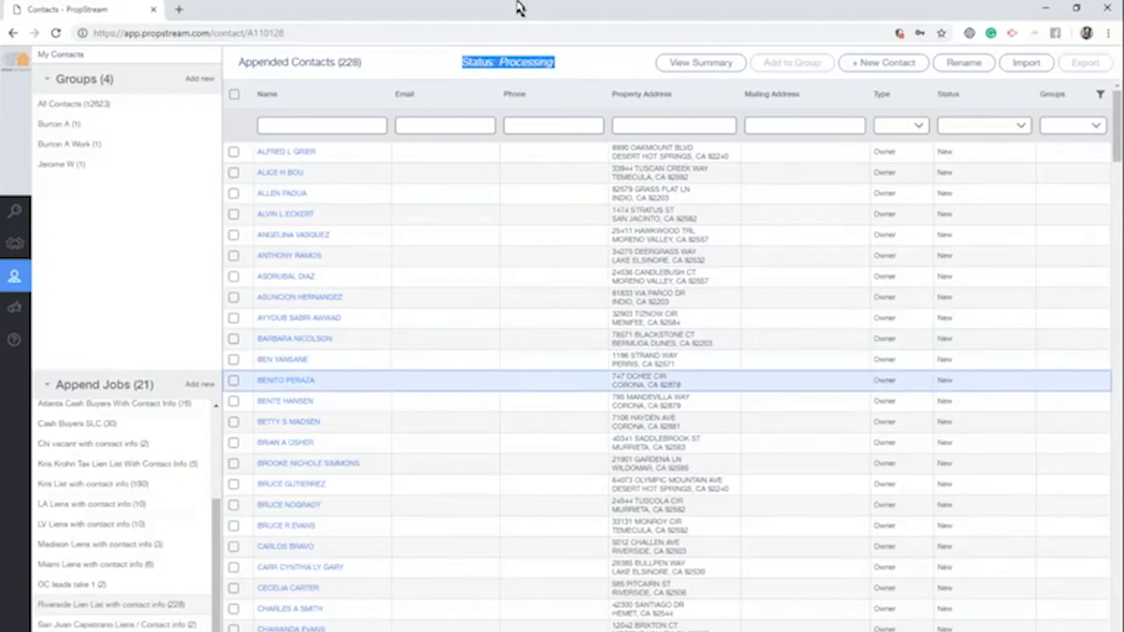
click(553, 67)
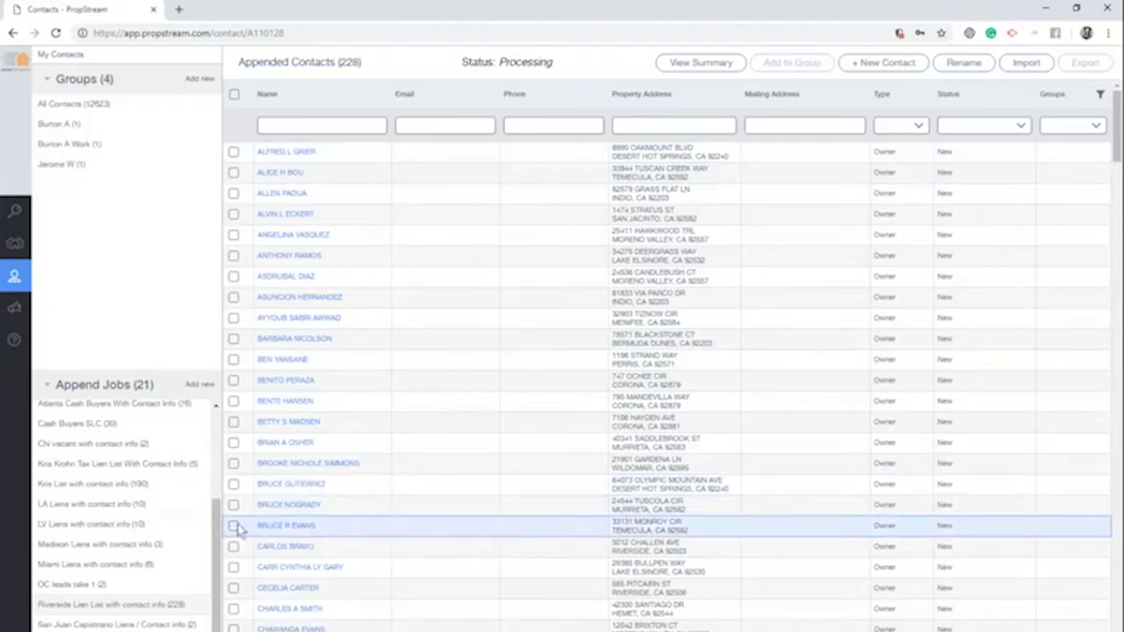
Load the completed Kris List with contact info job's 190 contacts
click(153, 484)
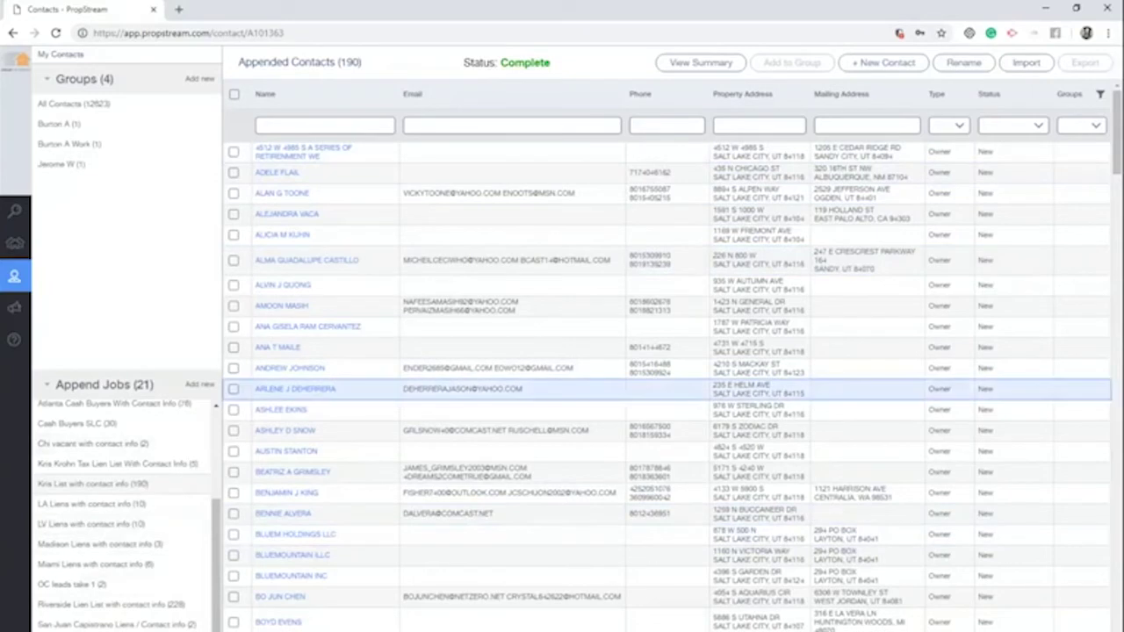
drag(376, 67, 335, 64)
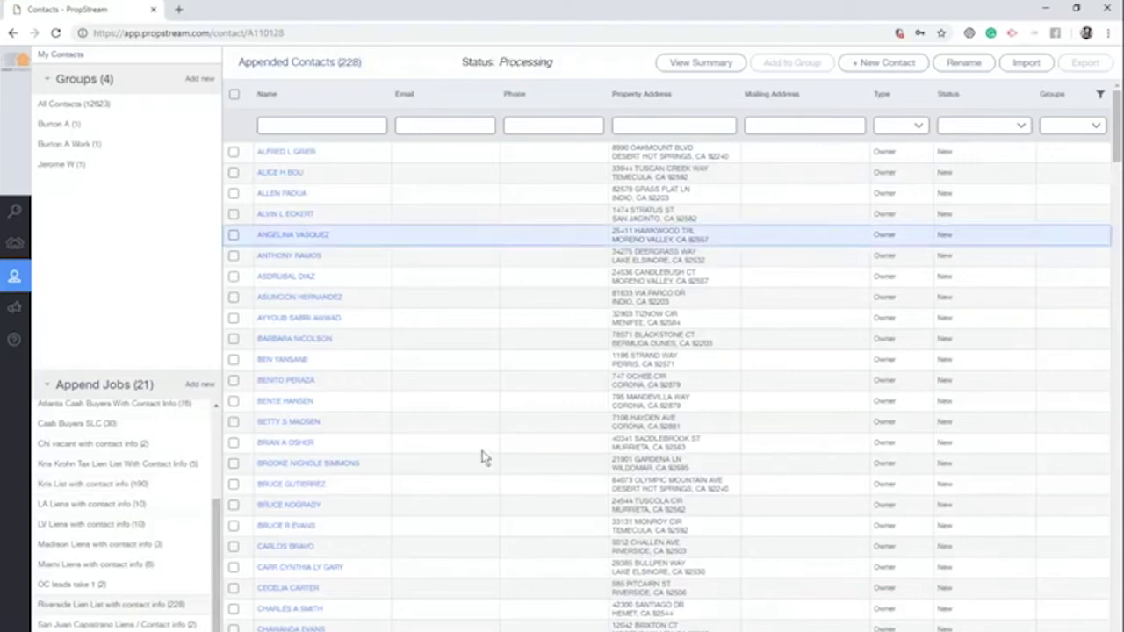
click(147, 486)
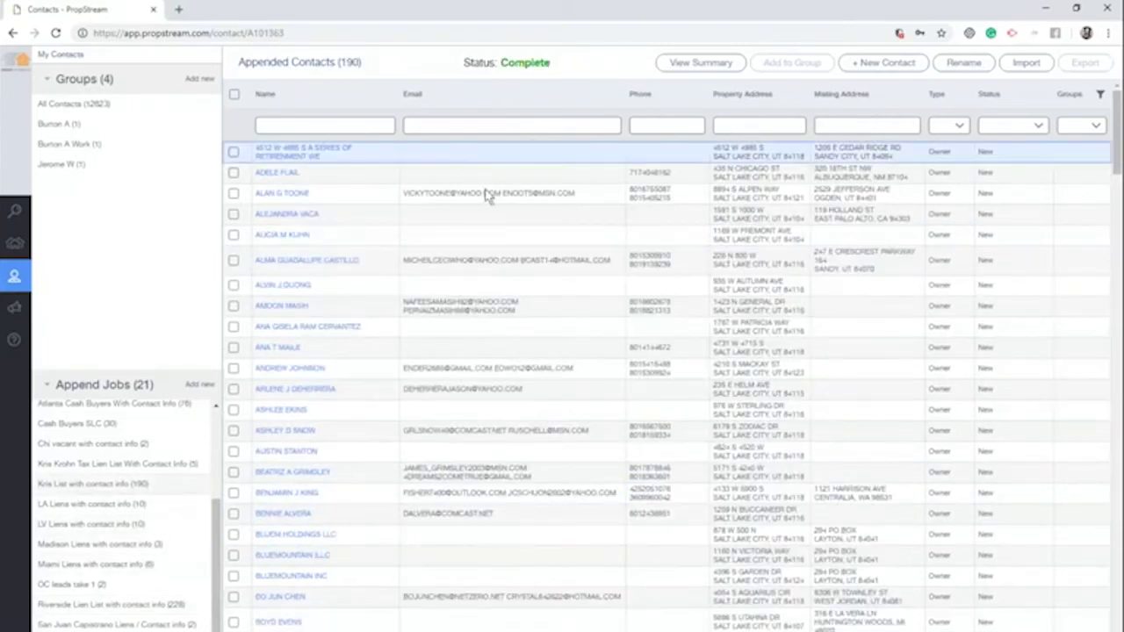
click(694, 66)
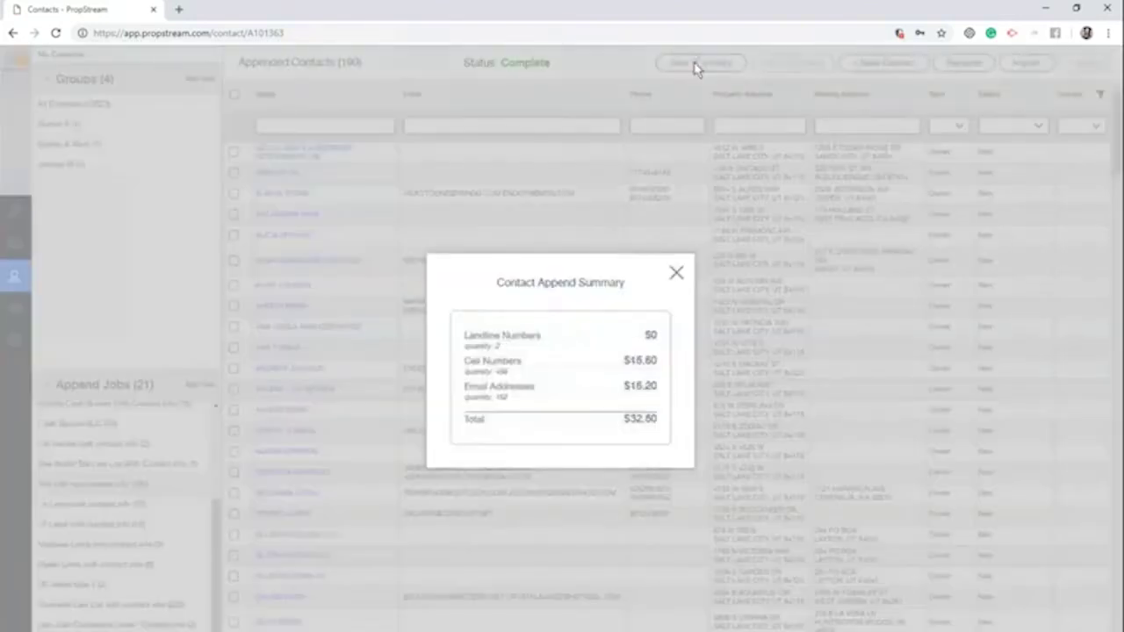
drag(518, 360, 503, 368)
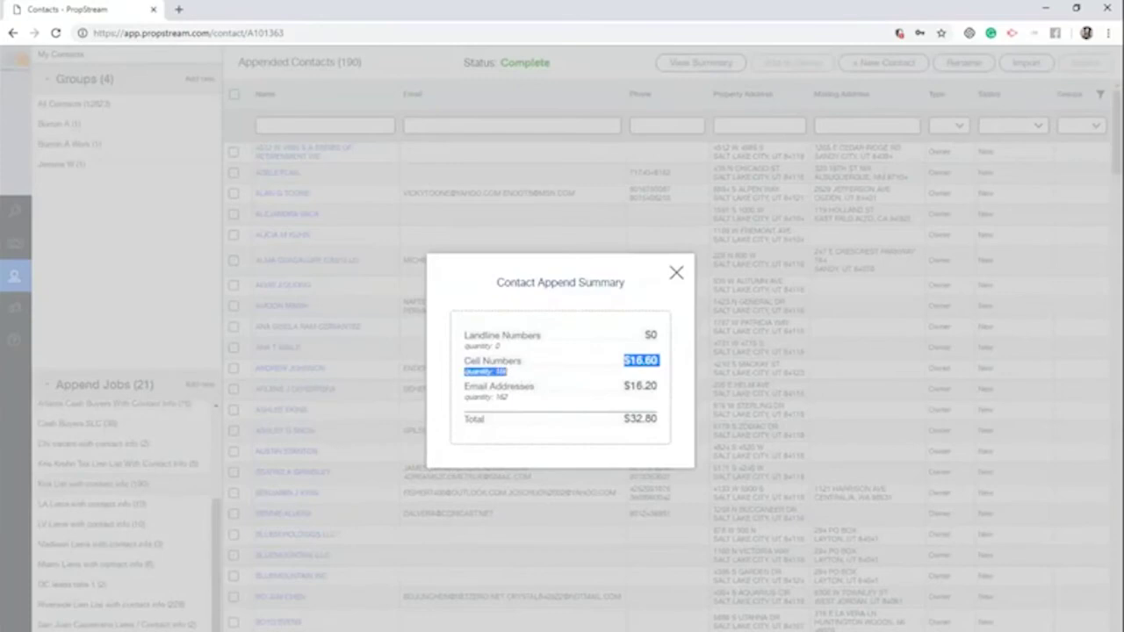
click(522, 383)
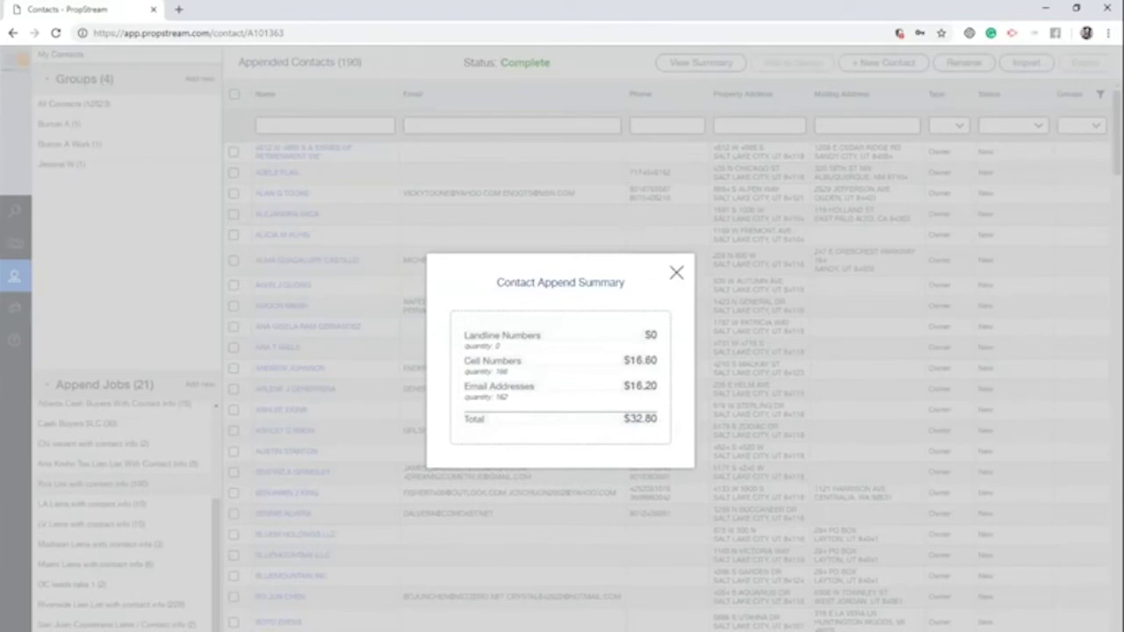
click(675, 273)
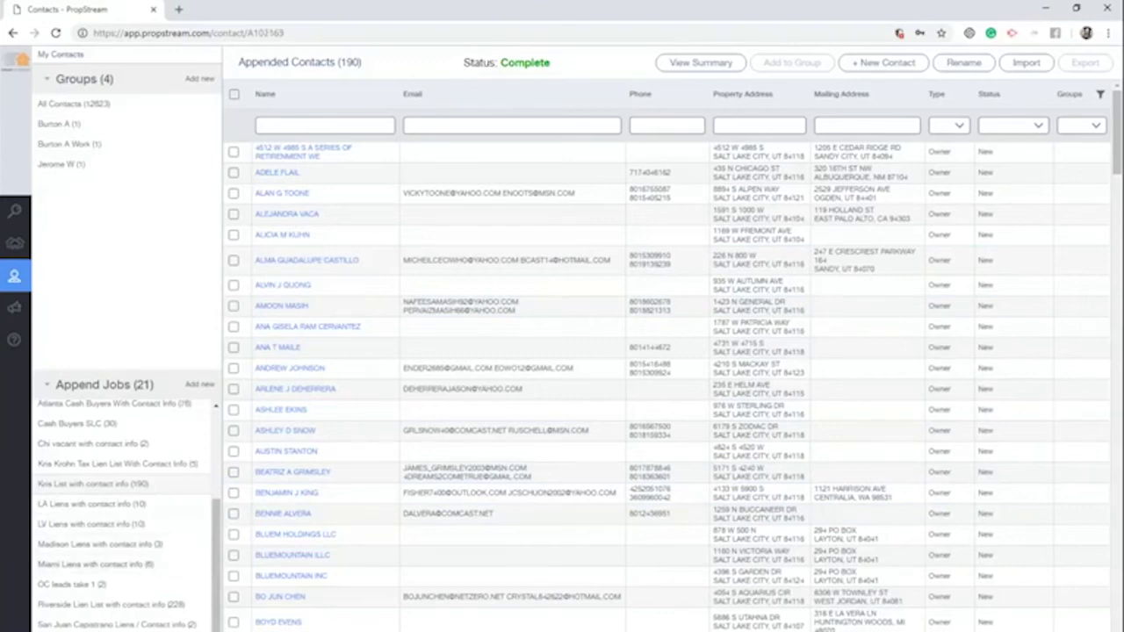
Select all 228 contacts in the Riverside Lien List job, export them, and switch to Marketing Campaigns
click(92, 524)
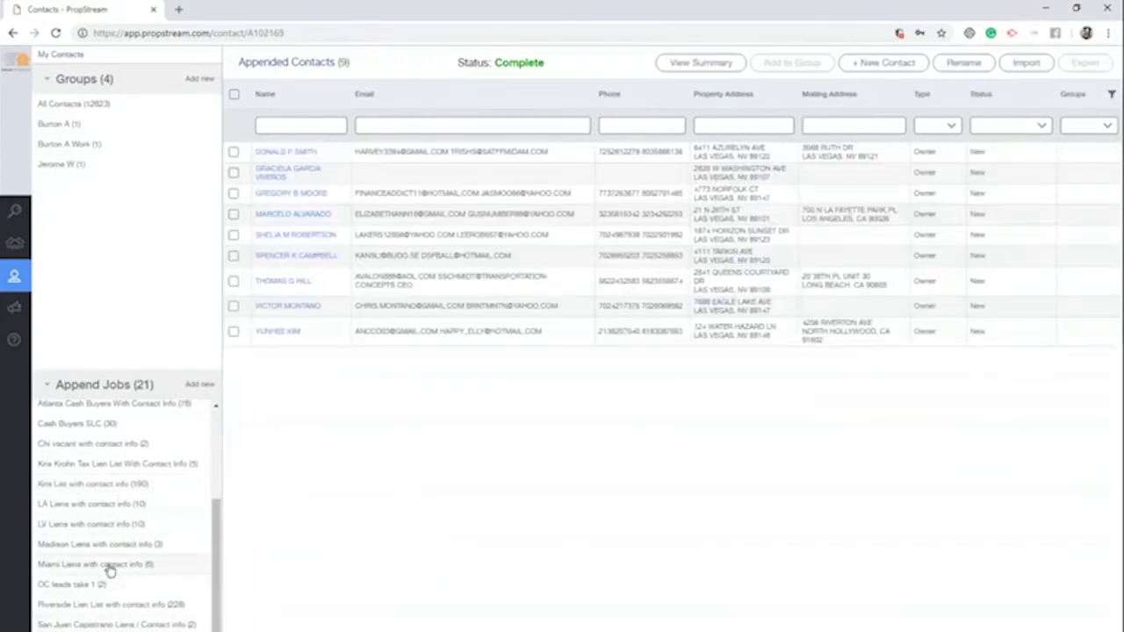
click(134, 611)
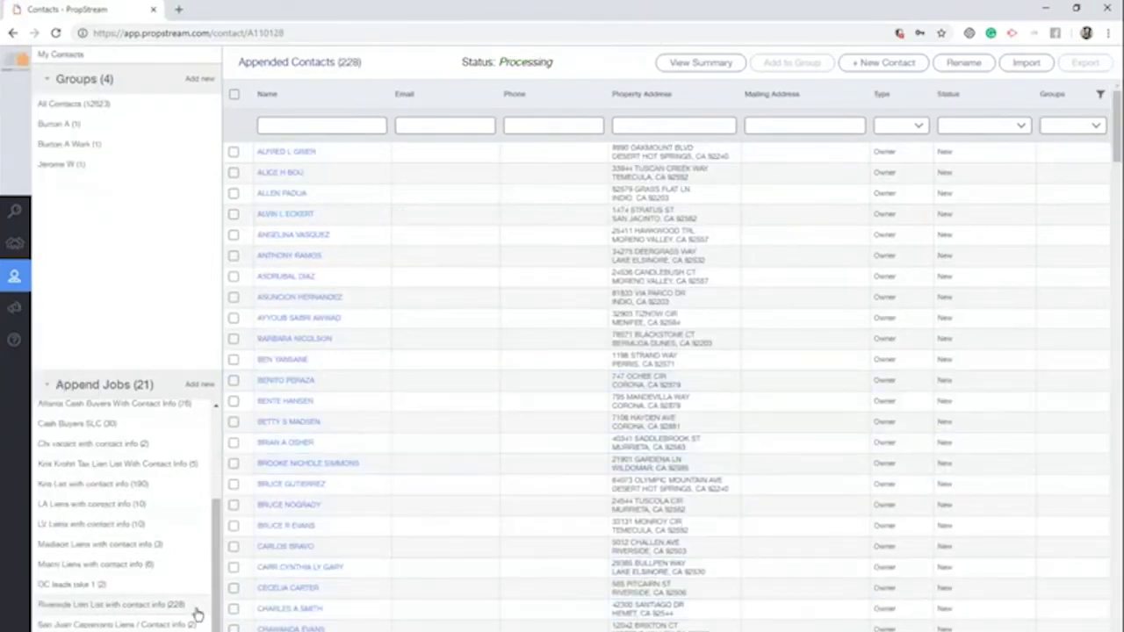
click(233, 94)
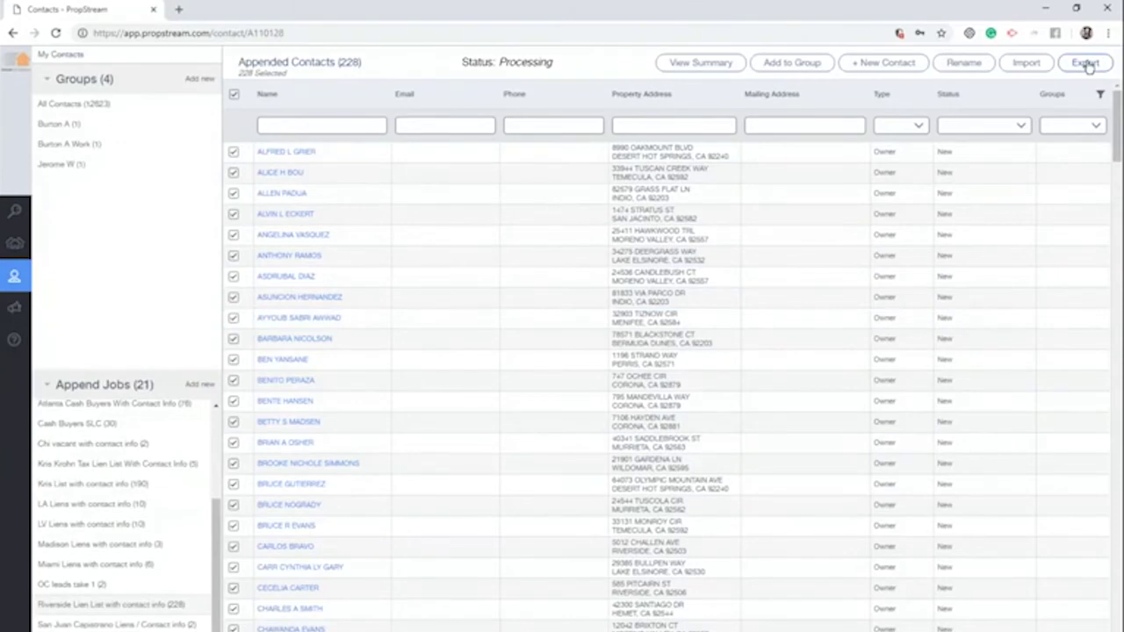
click(1087, 65)
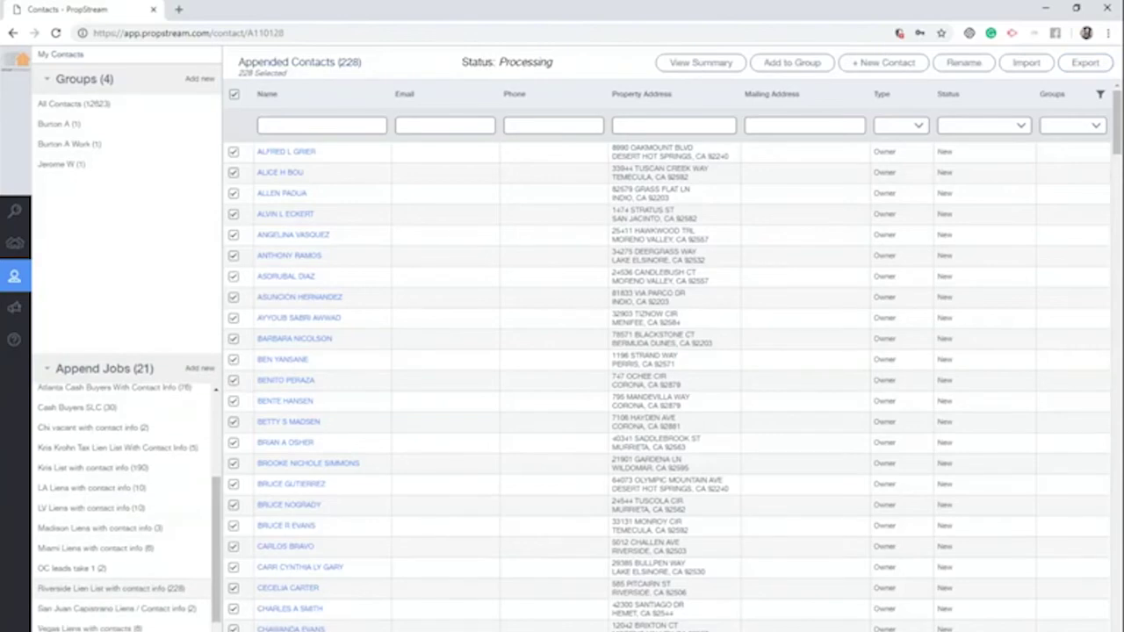
click(13, 307)
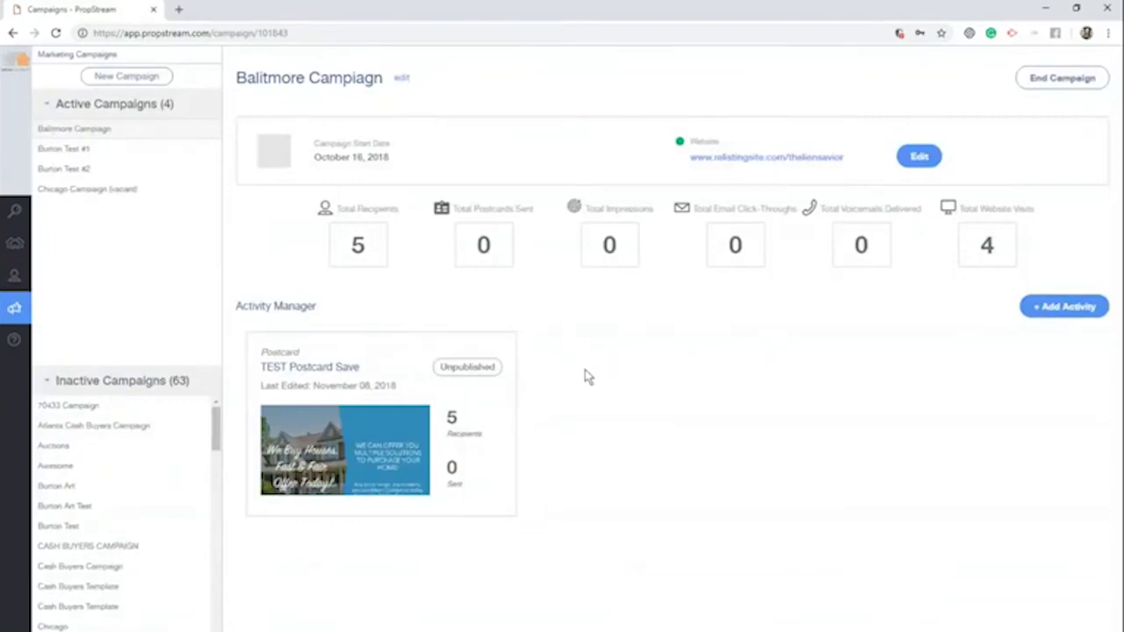
Start a new marketing campaign named 'Riverside Campaign'
mouse_move(16, 319)
click(146, 76)
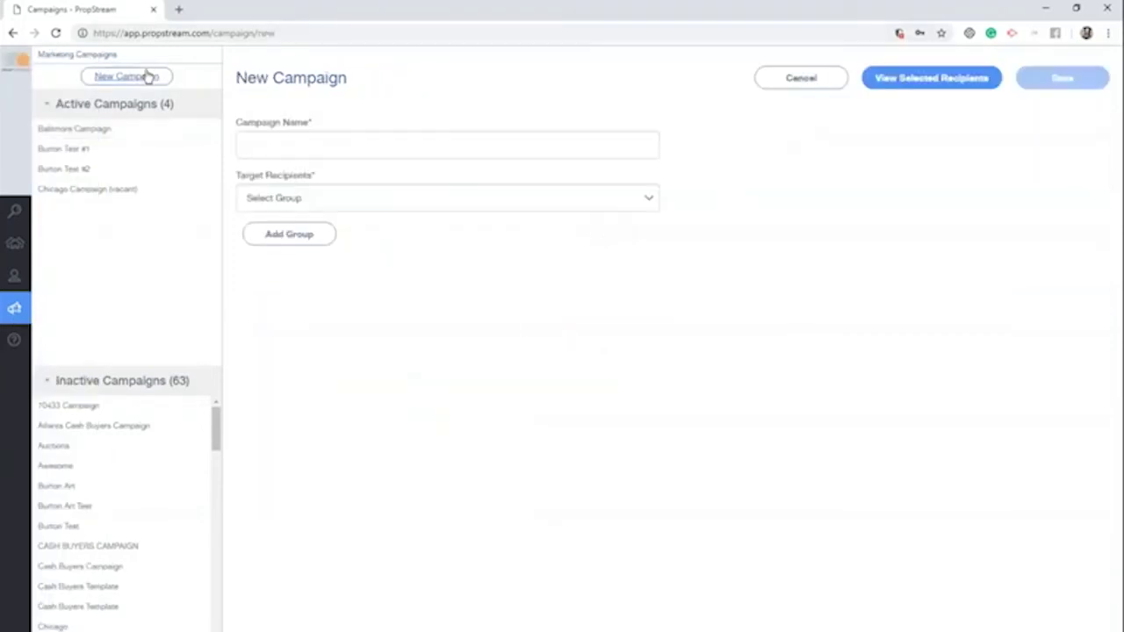
click(283, 145)
text(Ri)
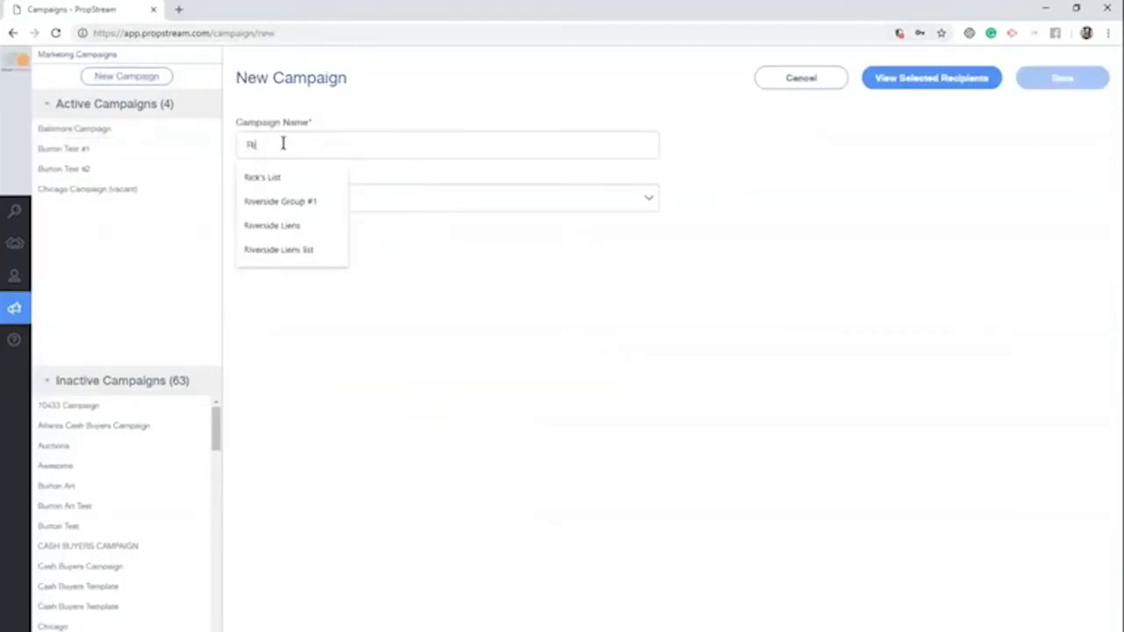
text(verside Campai)
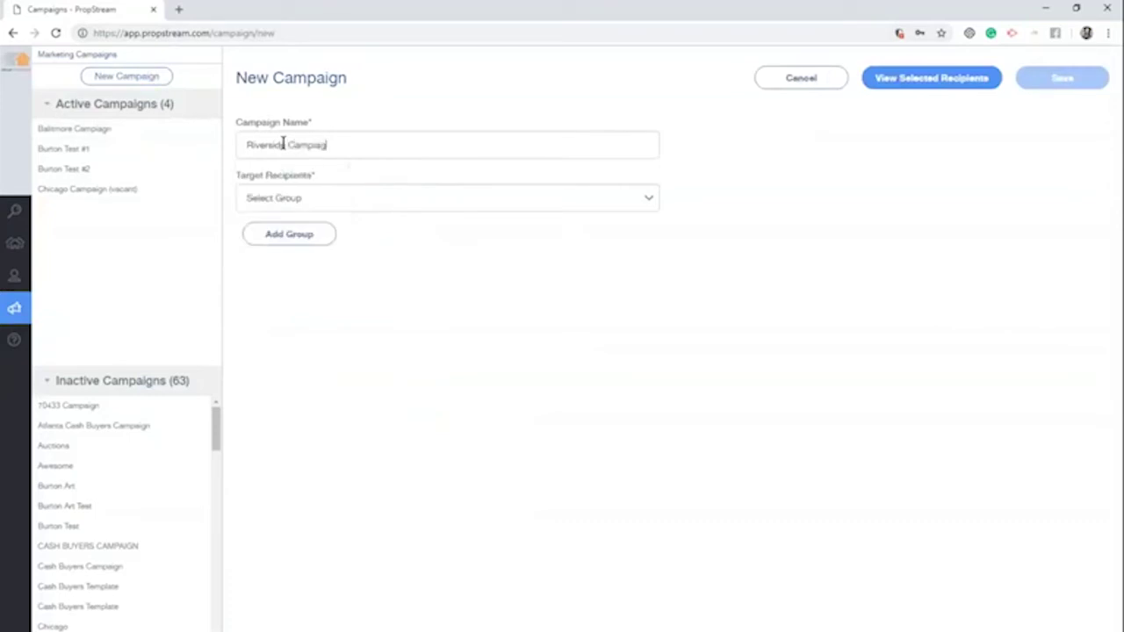
text(gn)
Make Riverside Lien List with contact info its only recipient group and save the campaign
click(290, 199)
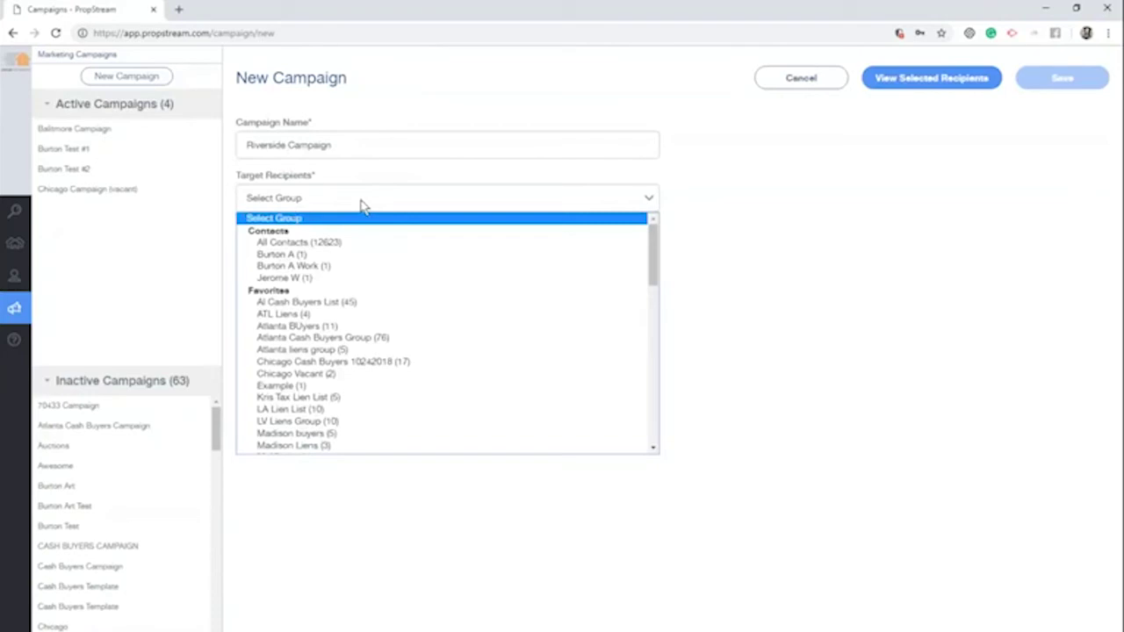
scroll(359, 294, down, 5)
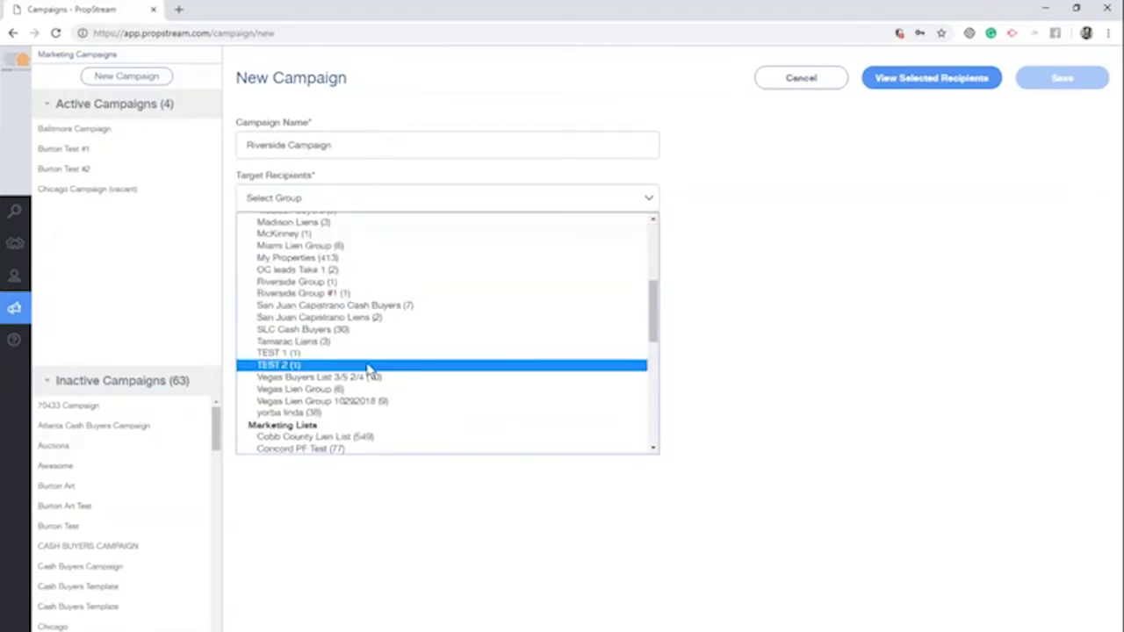
scroll(372, 369, down, 4)
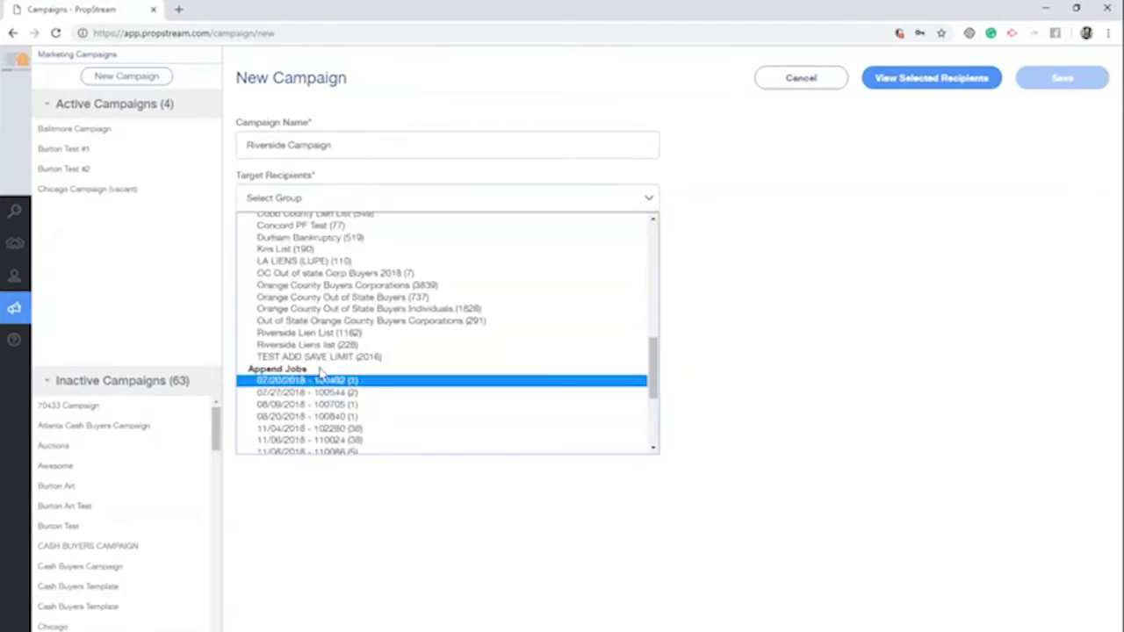
scroll(338, 375, down, 2)
scroll(342, 379, down, 2)
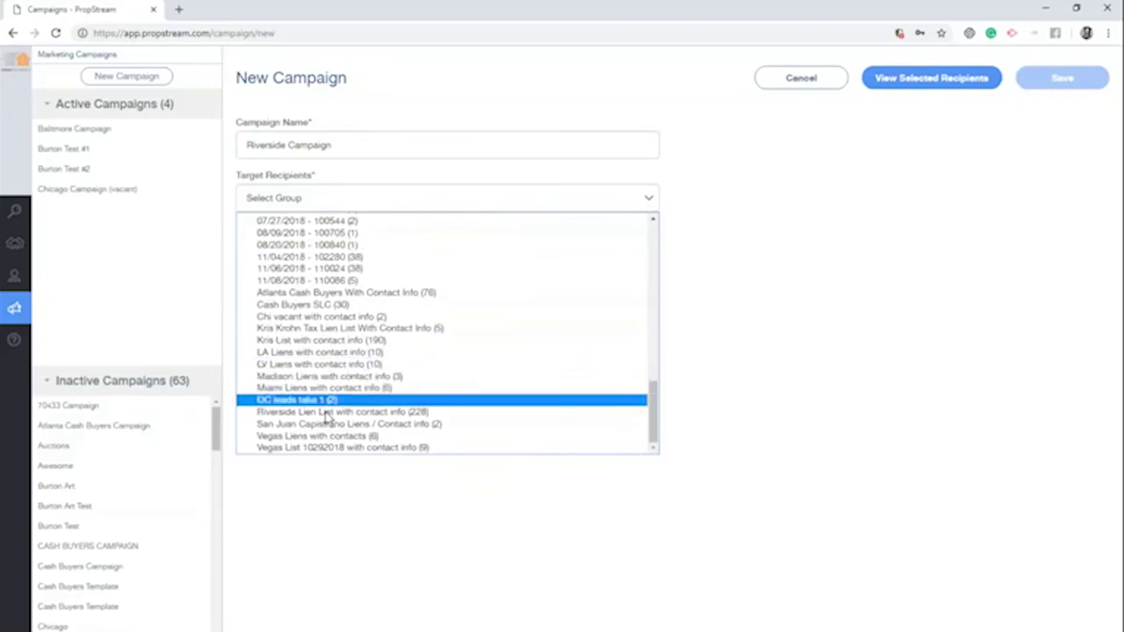
click(344, 394)
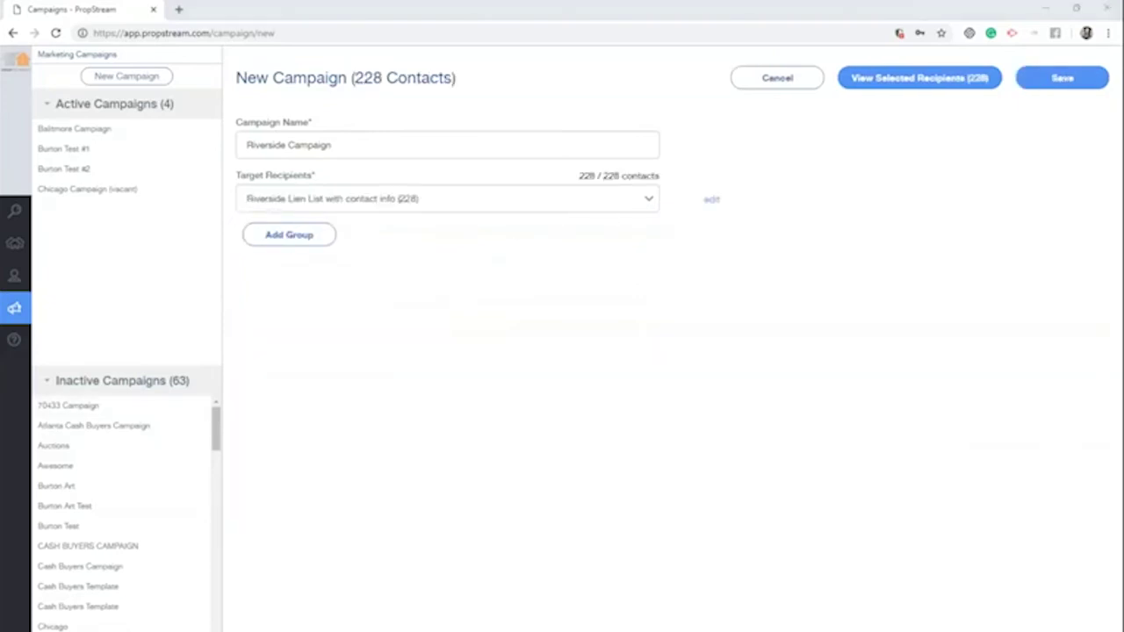
click(308, 239)
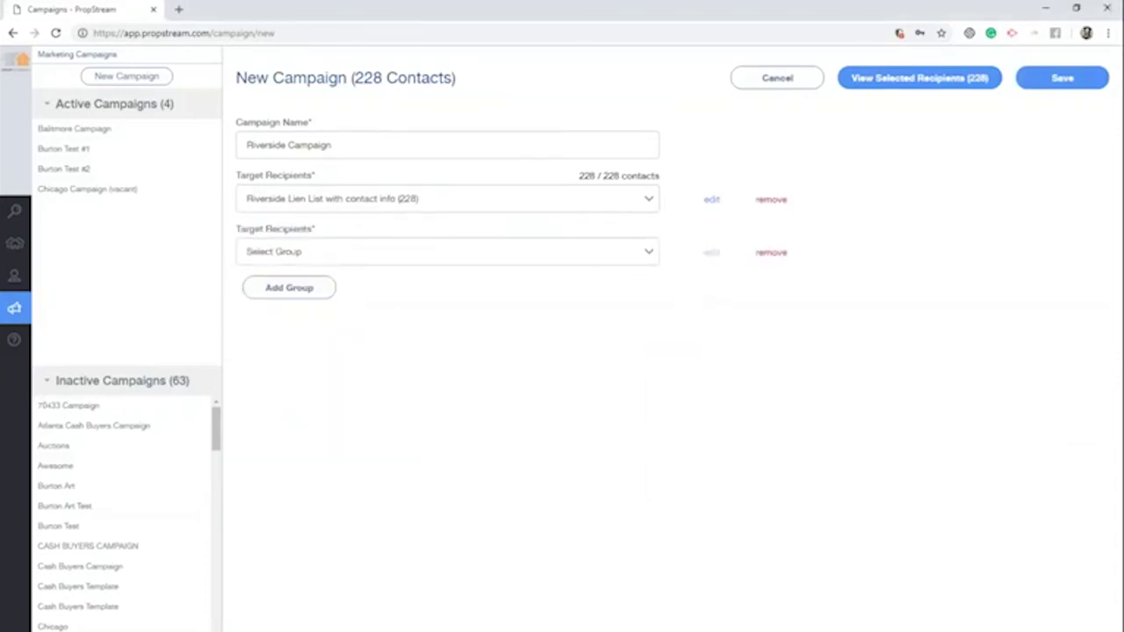
click(773, 253)
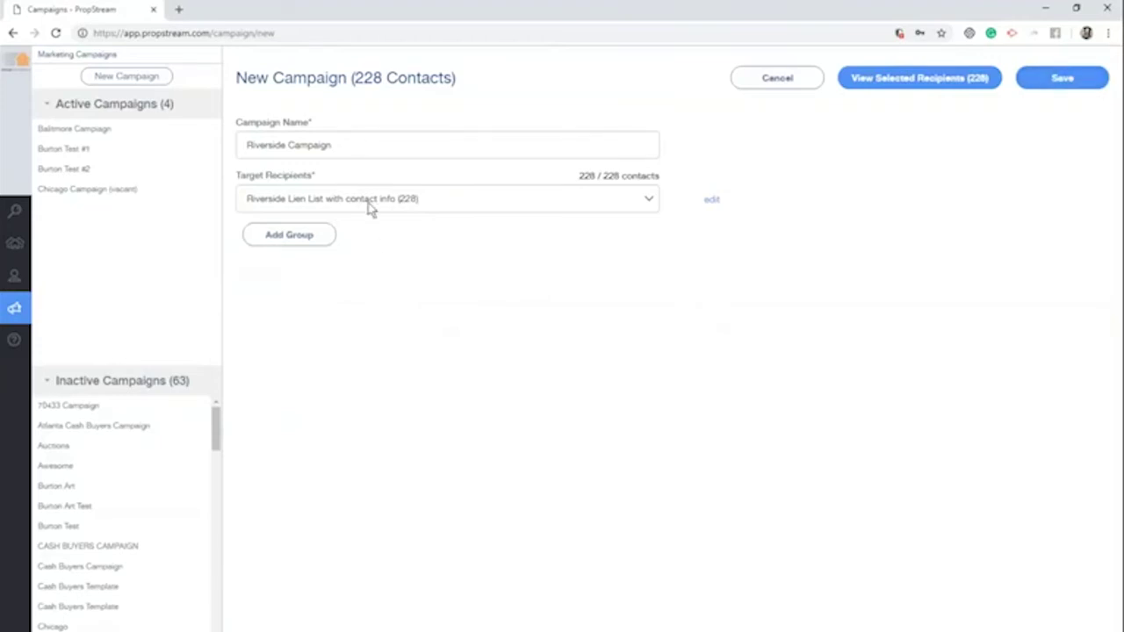
click(1083, 77)
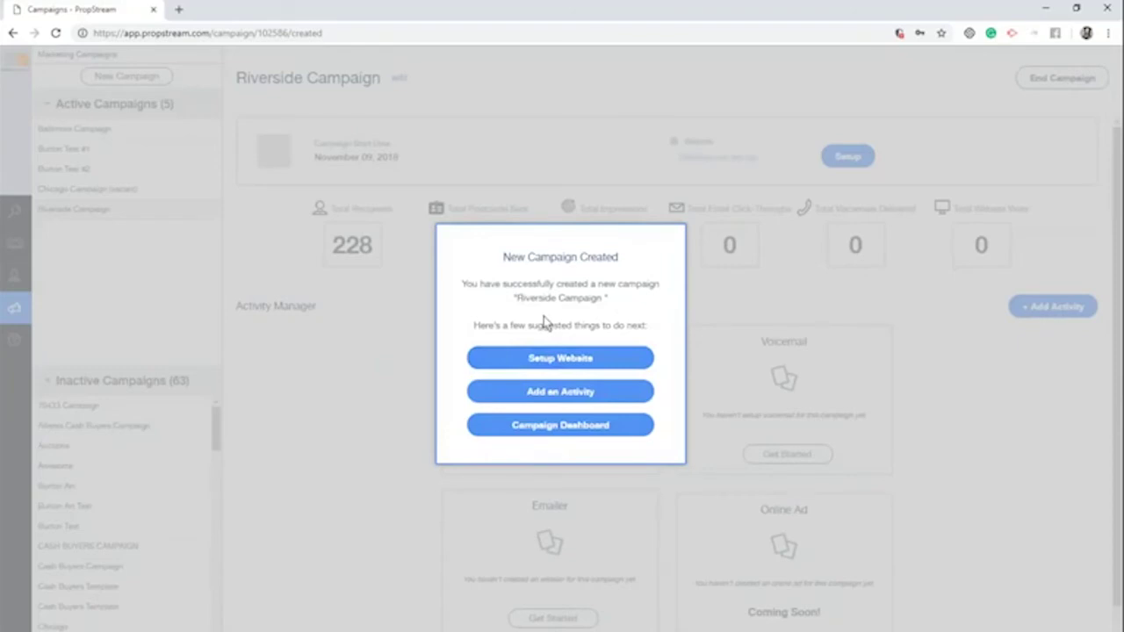
Set up the new campaign's website, bringing up Website Settings for the site named 102586
click(508, 361)
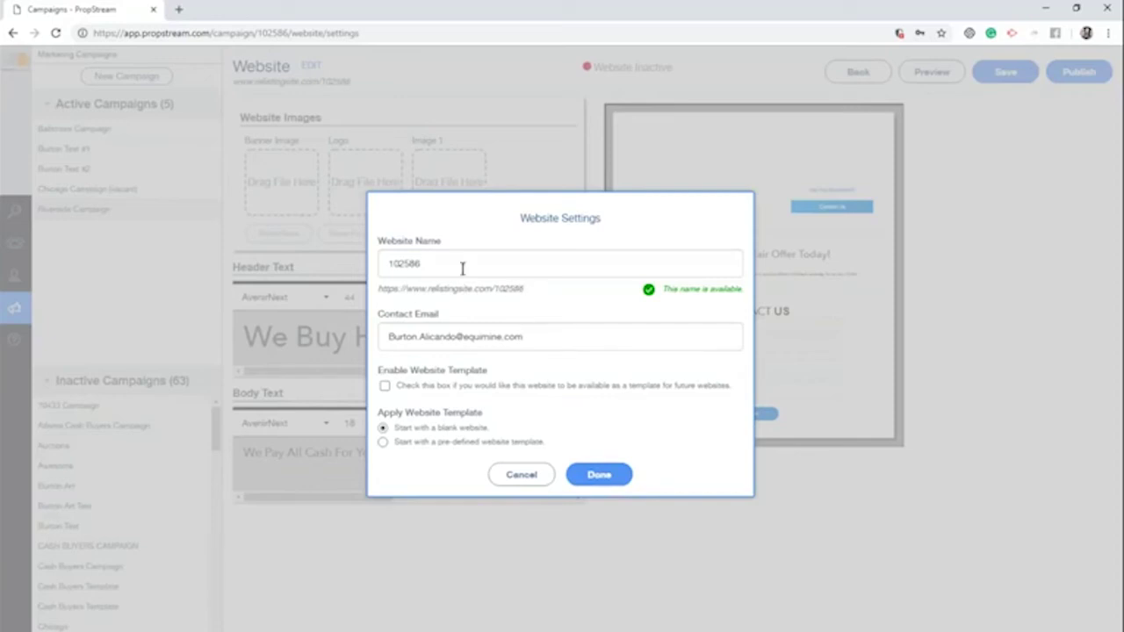
Rename the website from 102586 to 'BurtonHelpsYouWithLiens' after 'BurtonTheLienGuy' proves unavailable
double_click(515, 269)
drag(524, 289, 378, 288)
click(493, 290)
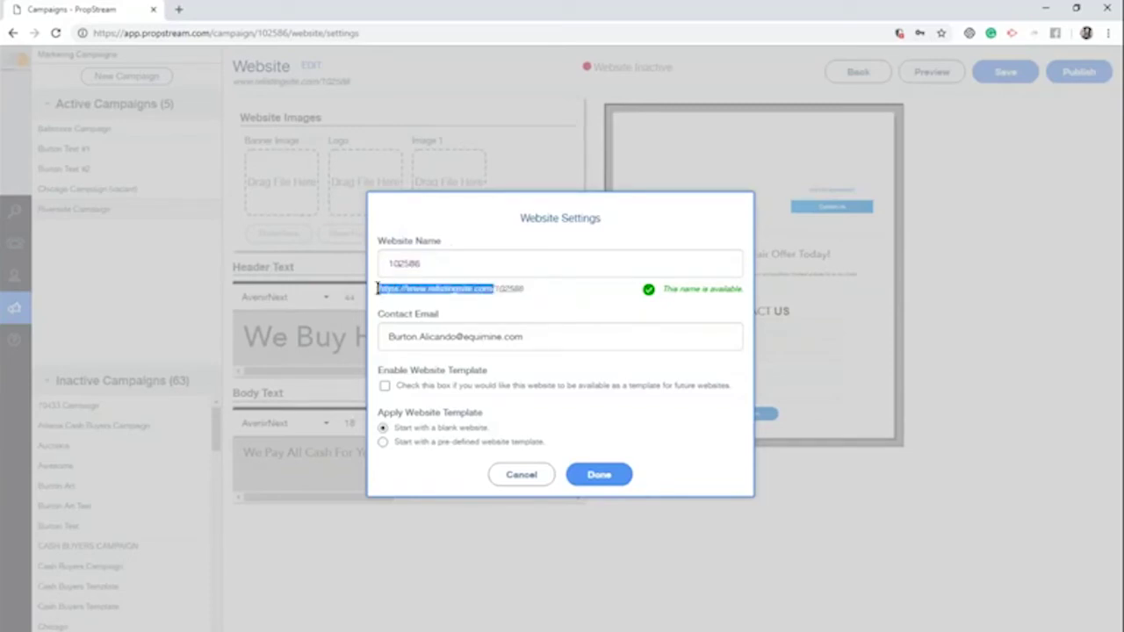
click(421, 264)
double_click(420, 263)
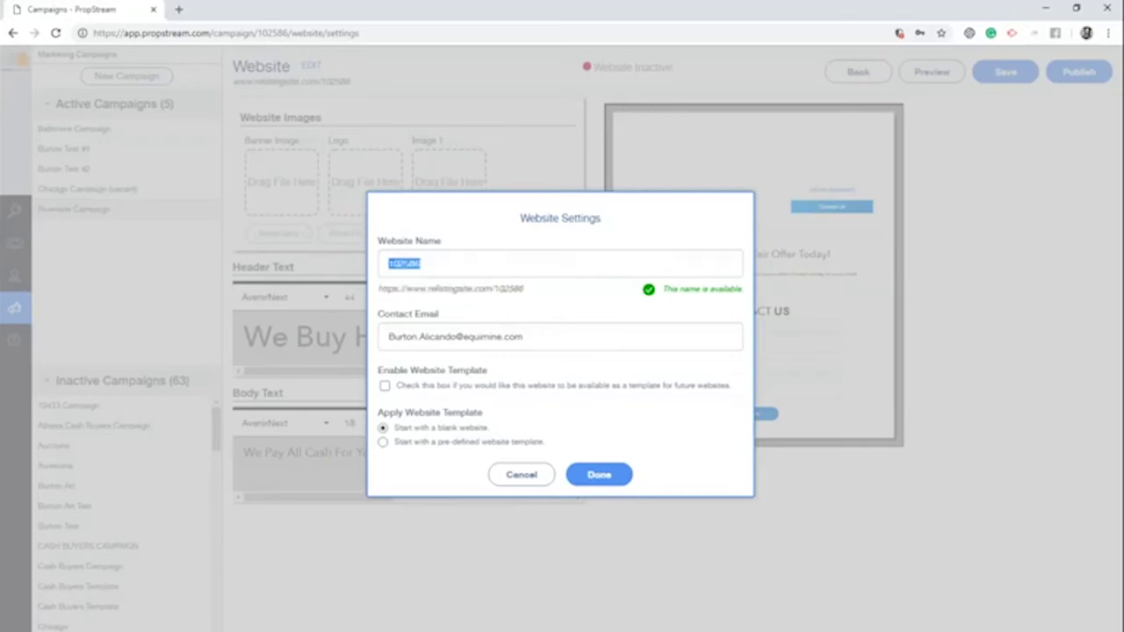
text(BurtonTheLi)
key(BackSpace)
text(ienGuy)
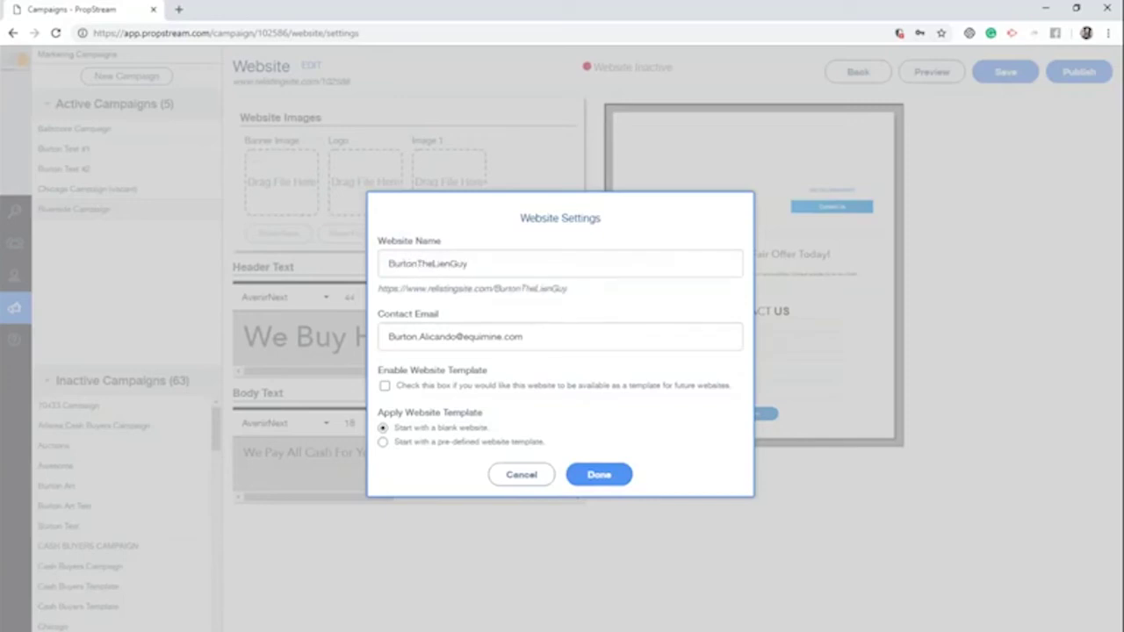
double_click(485, 263)
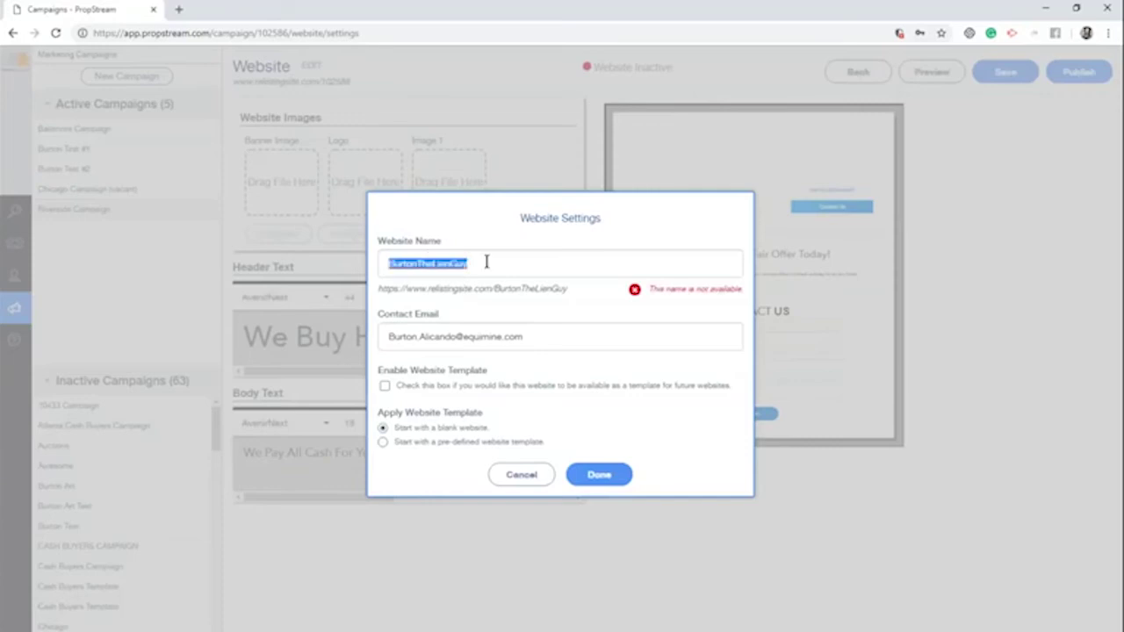
text(Burt)
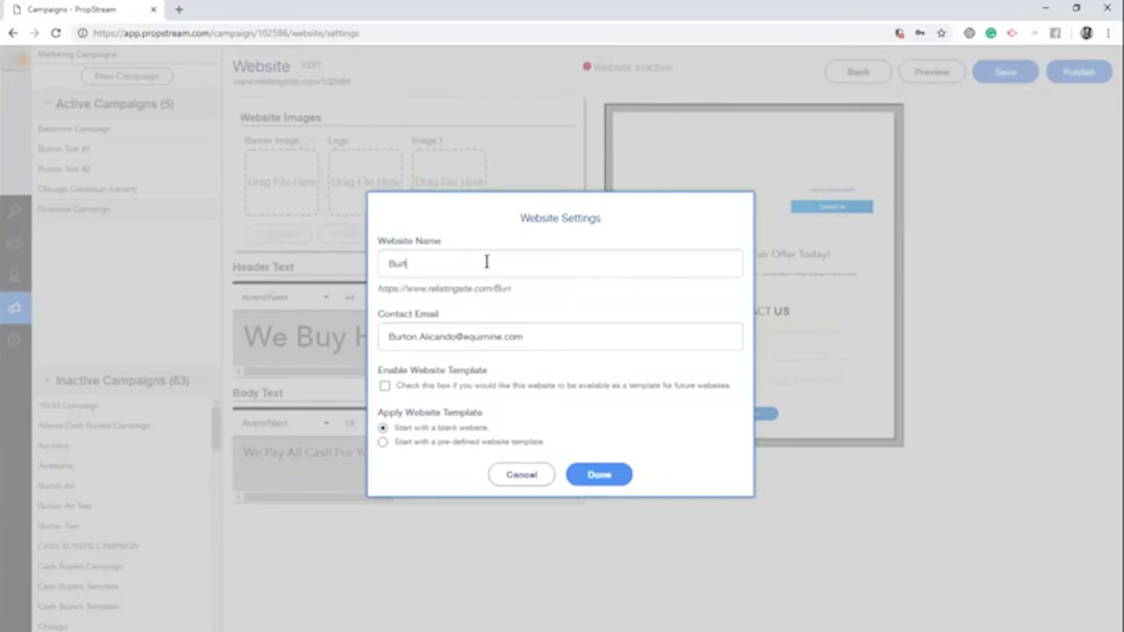
text(onHelpsYouWithLiens)
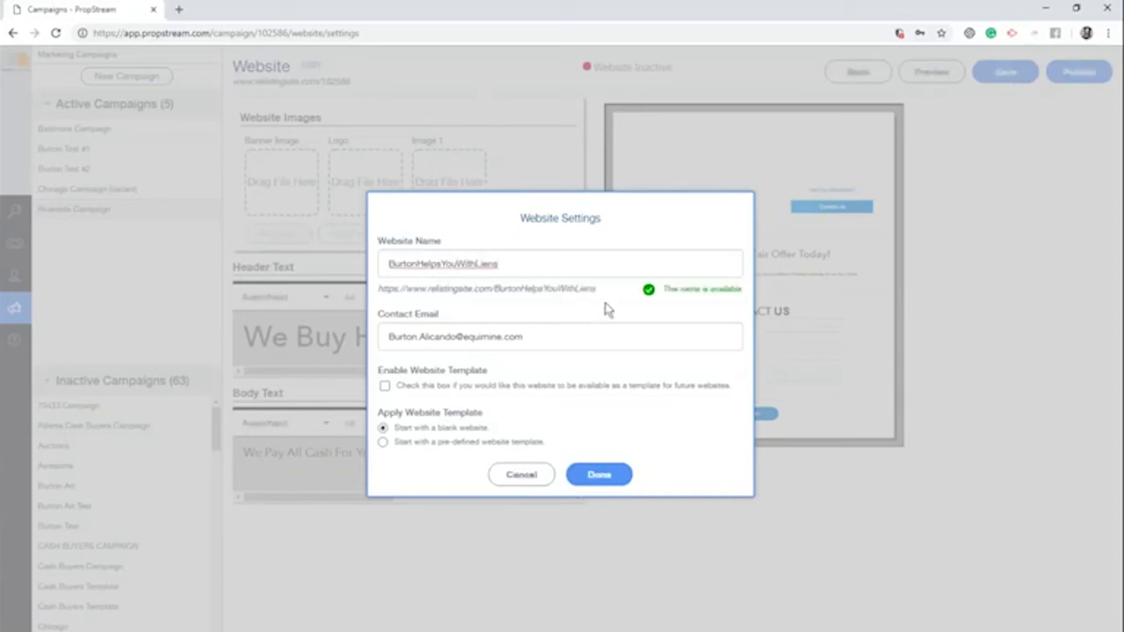
Keep template reuse off and start the site from pre-defined Template 1
drag(596, 288, 378, 290)
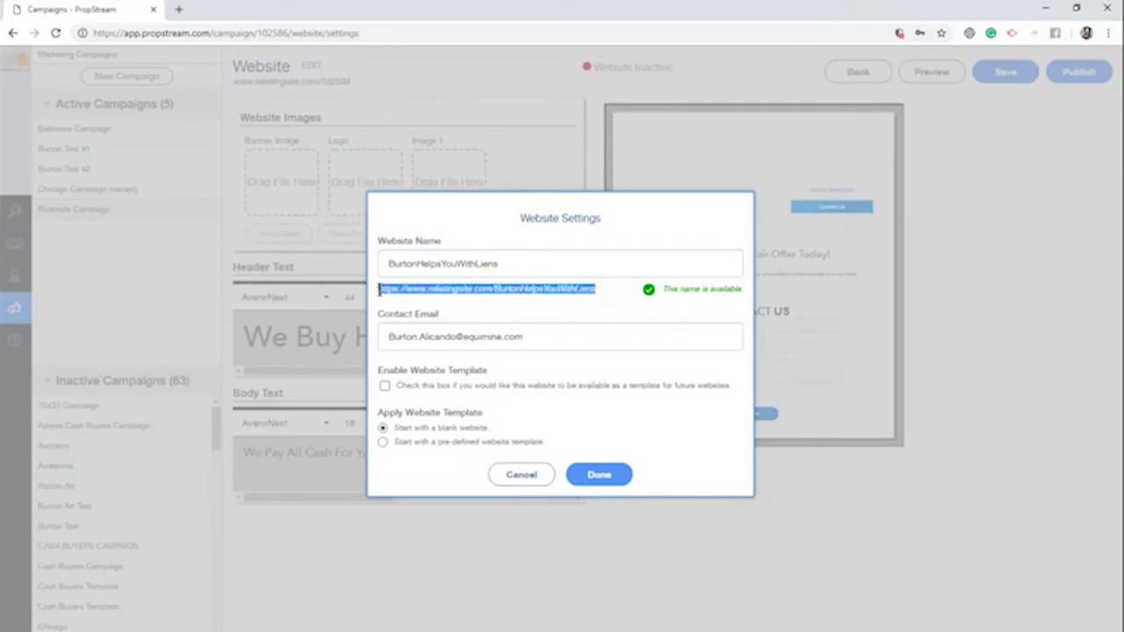
double_click(571, 335)
click(571, 335)
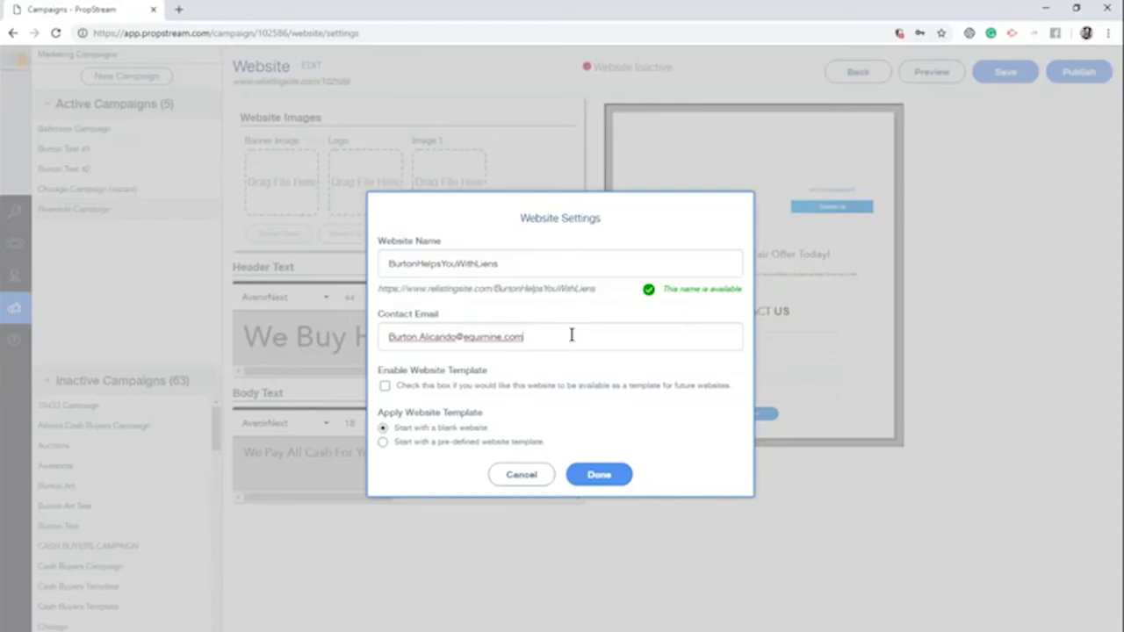
triple_click(572, 335)
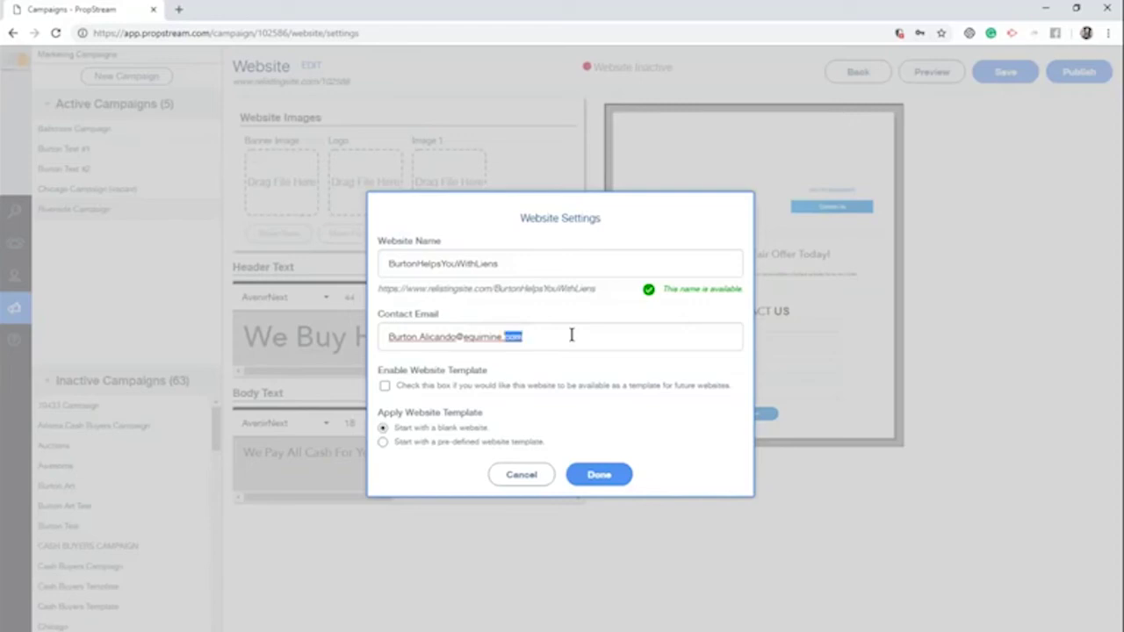
click(446, 390)
click(387, 389)
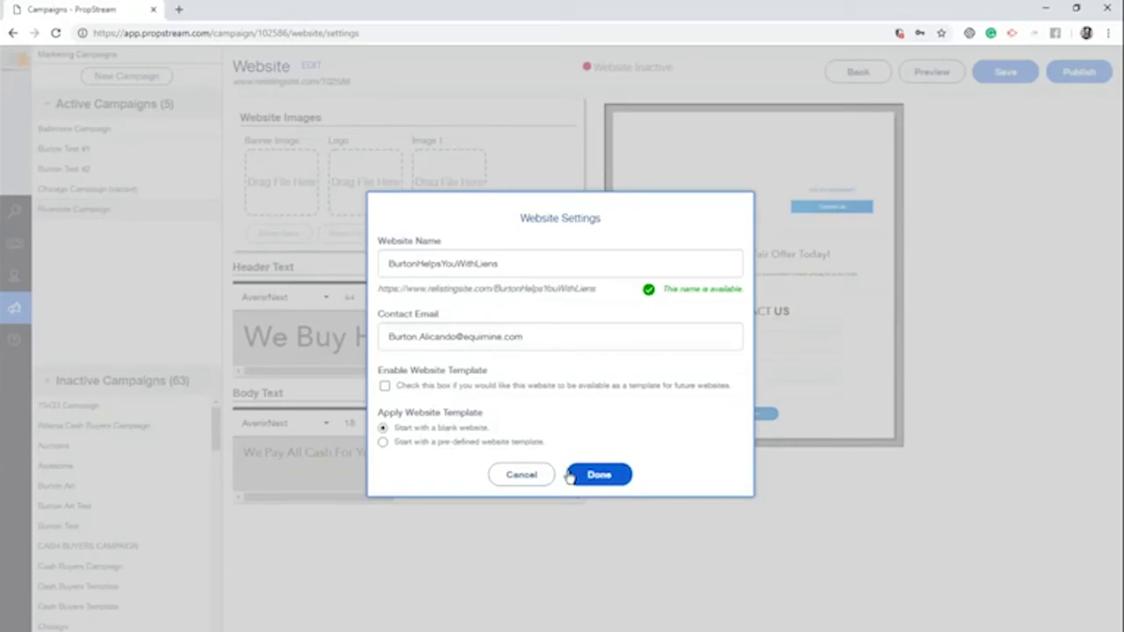
click(500, 441)
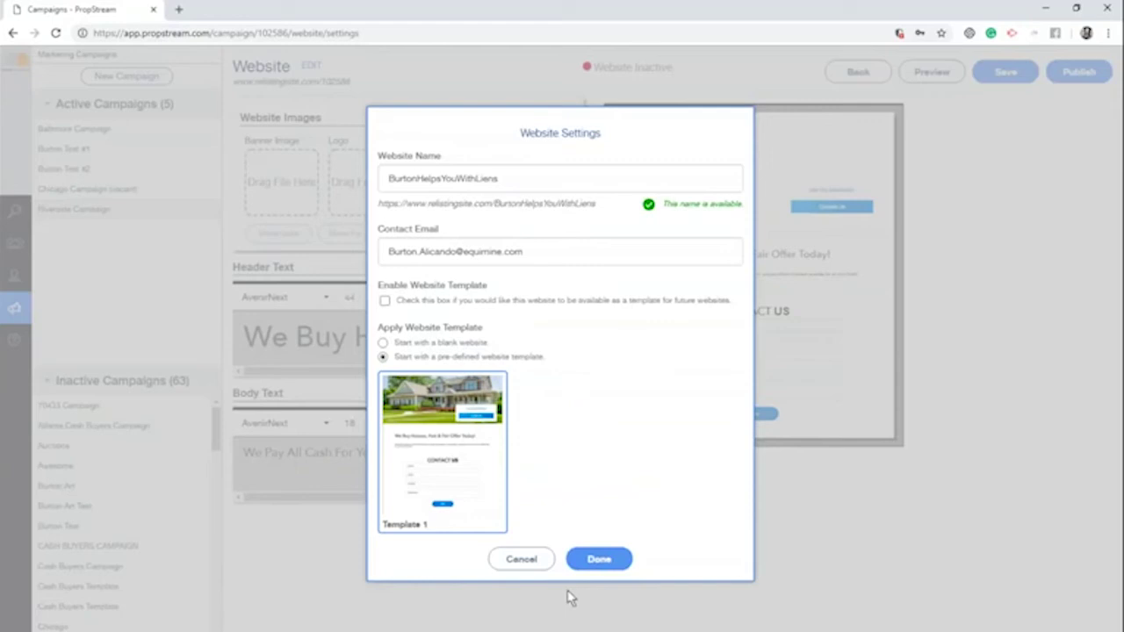
click(605, 558)
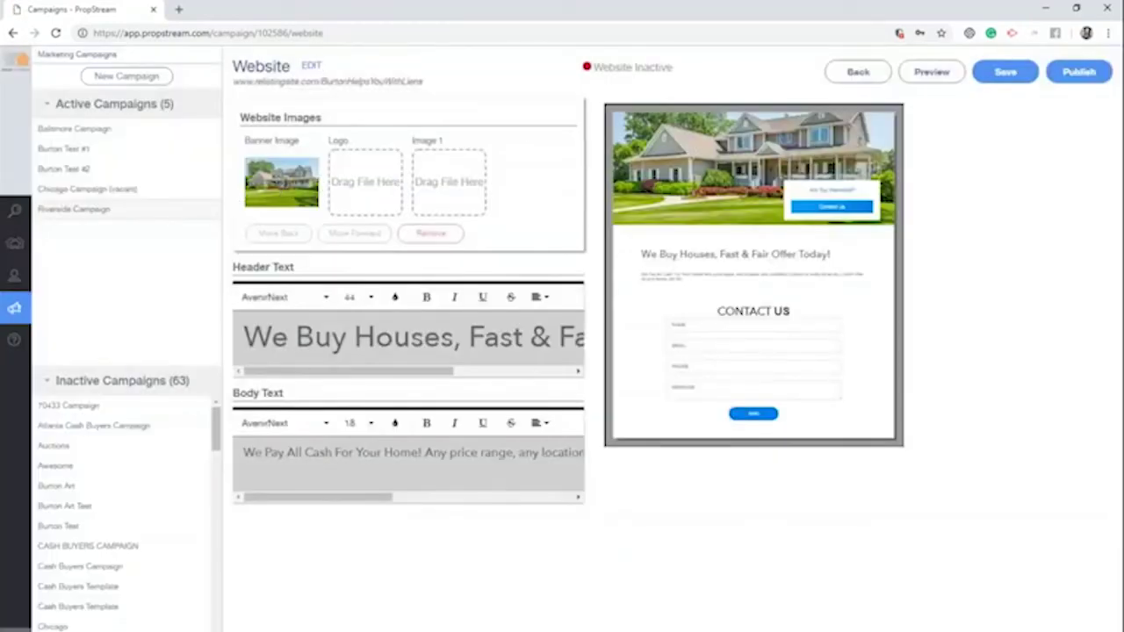
Rewrite the headline to 'Hello My Name Is Burton and I'll Buy your House, Fast & Fair Offer Today!'
click(312, 65)
click(593, 475)
mouse_move(454, 181)
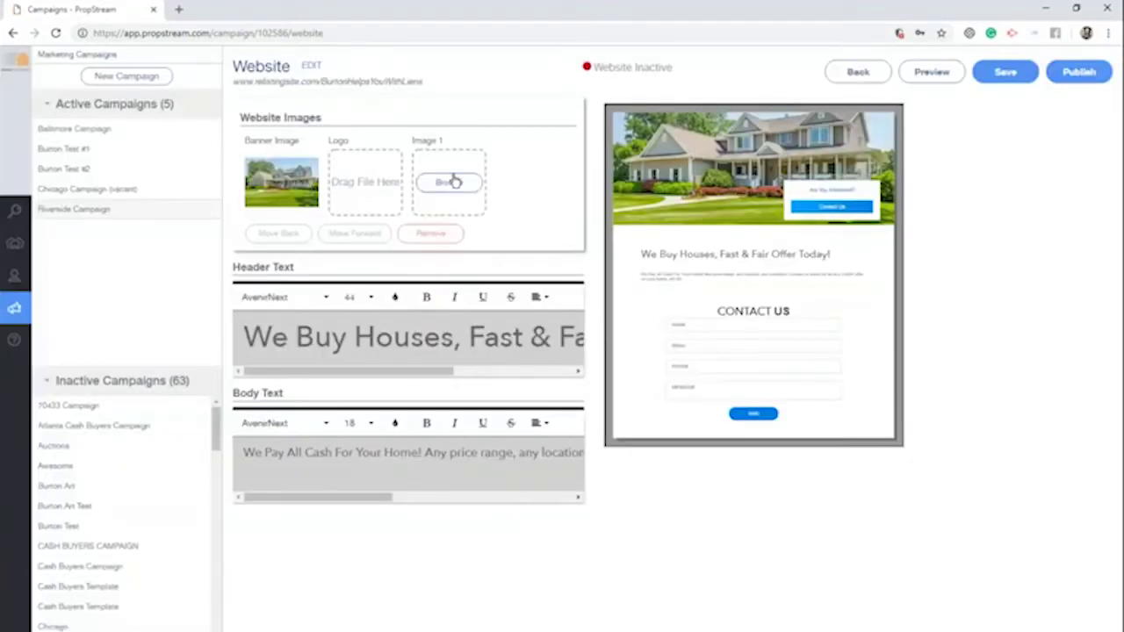
click(290, 336)
drag(647, 257, 882, 258)
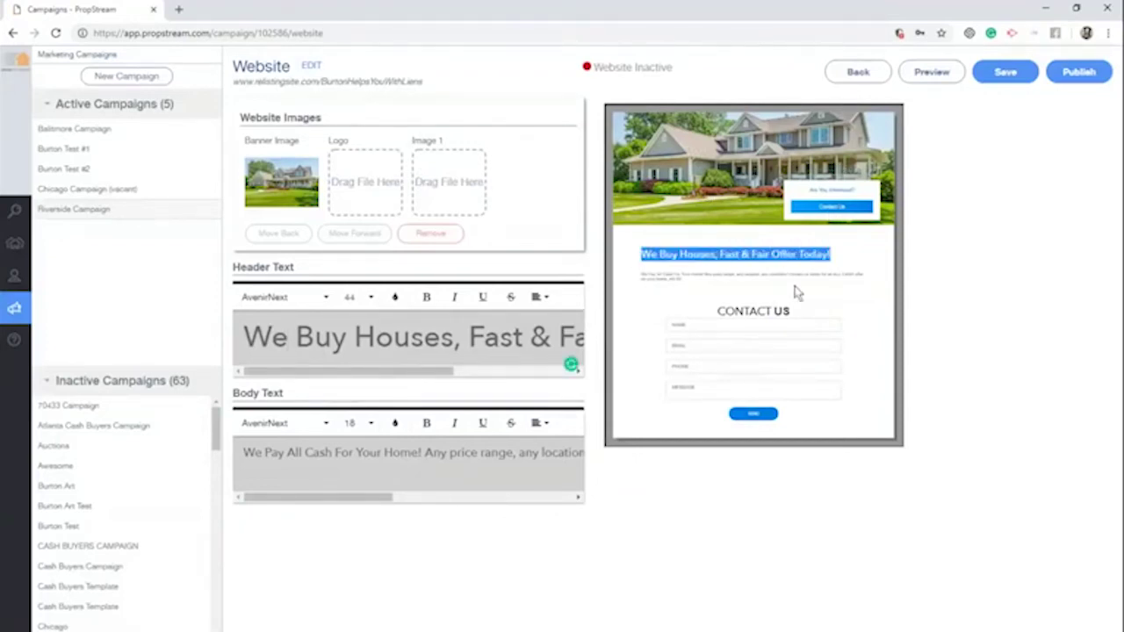
triple_click(746, 277)
click(275, 338)
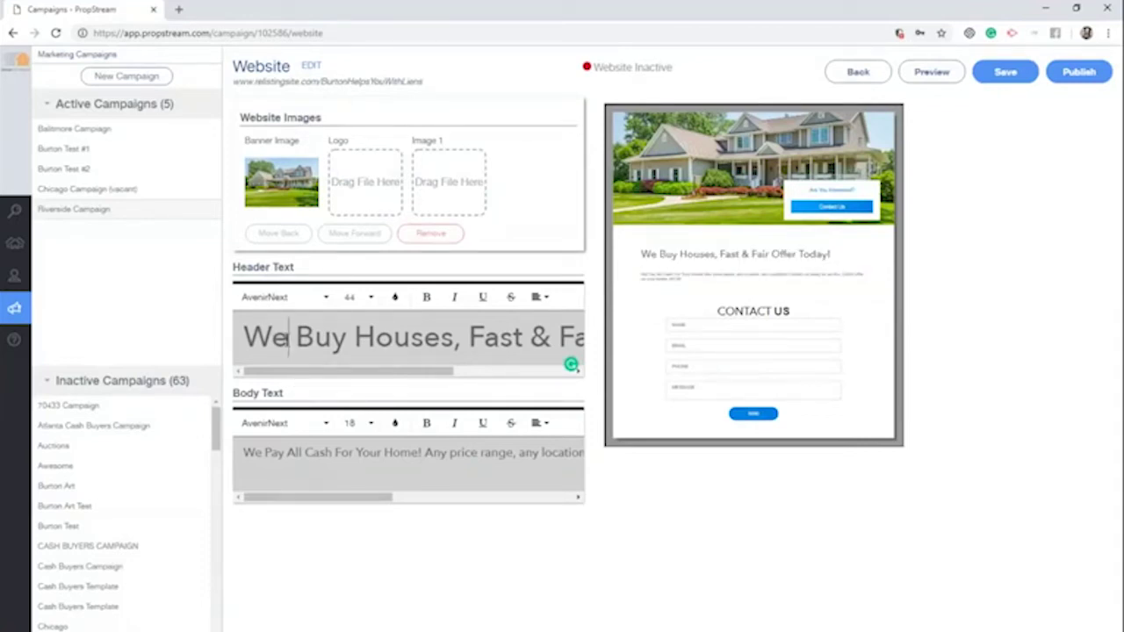
triple_click(290, 338)
click(286, 338)
double_click(279, 338)
text(he)
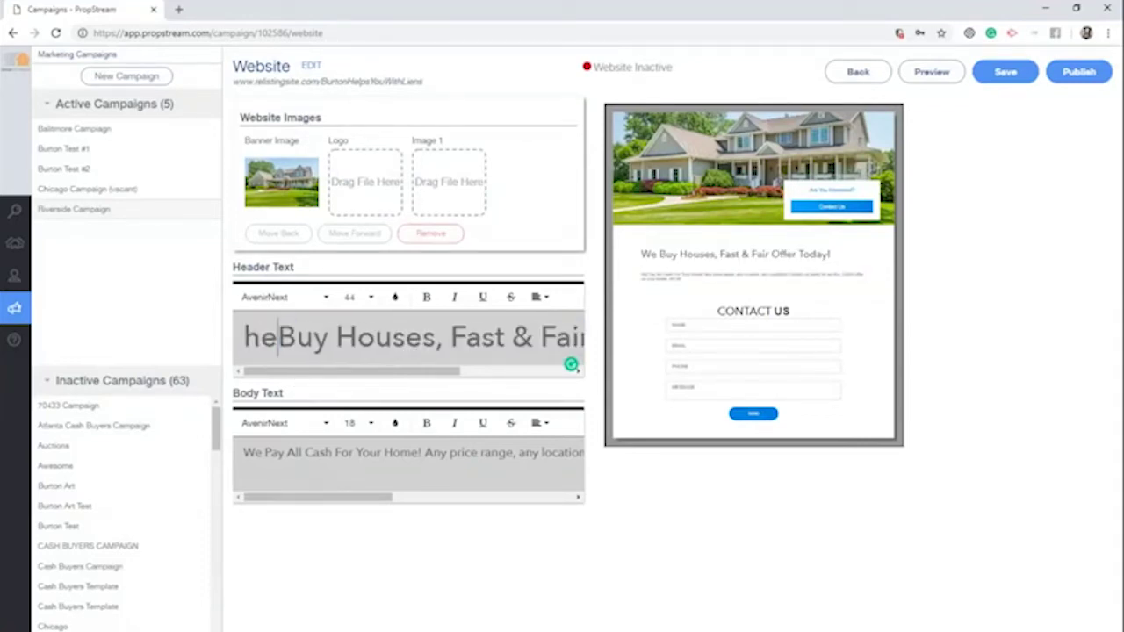
text(llo)
key(BackSpace)
key(BackSpace)
key(BackSpace)
key(BackSpace)
key(BackSpace)
key(BackSpace)
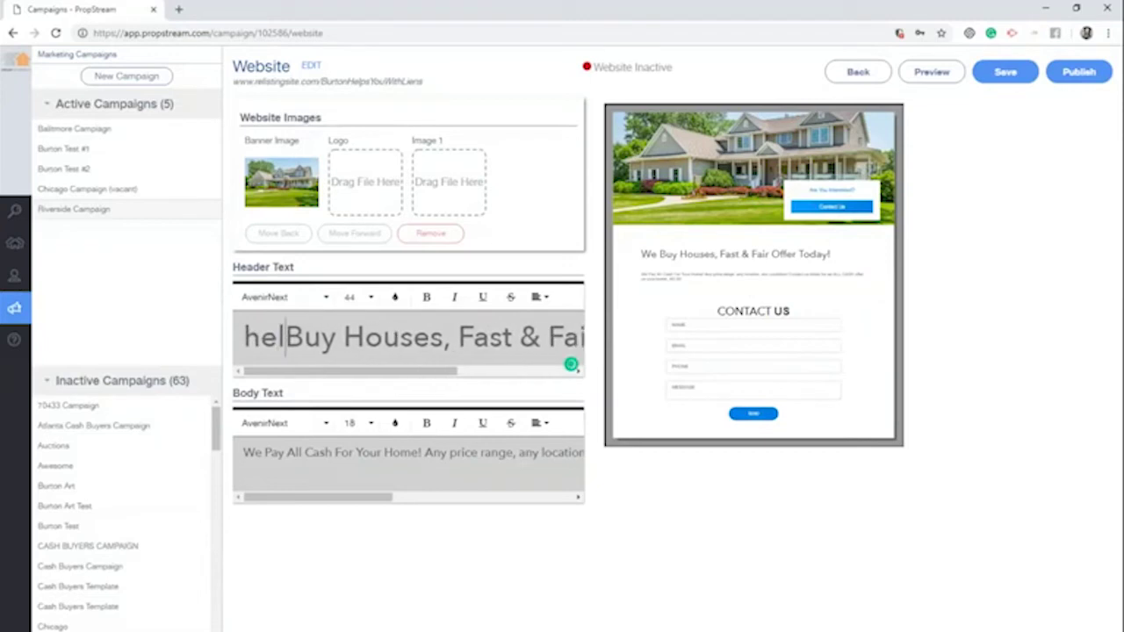
text(Hello My name)
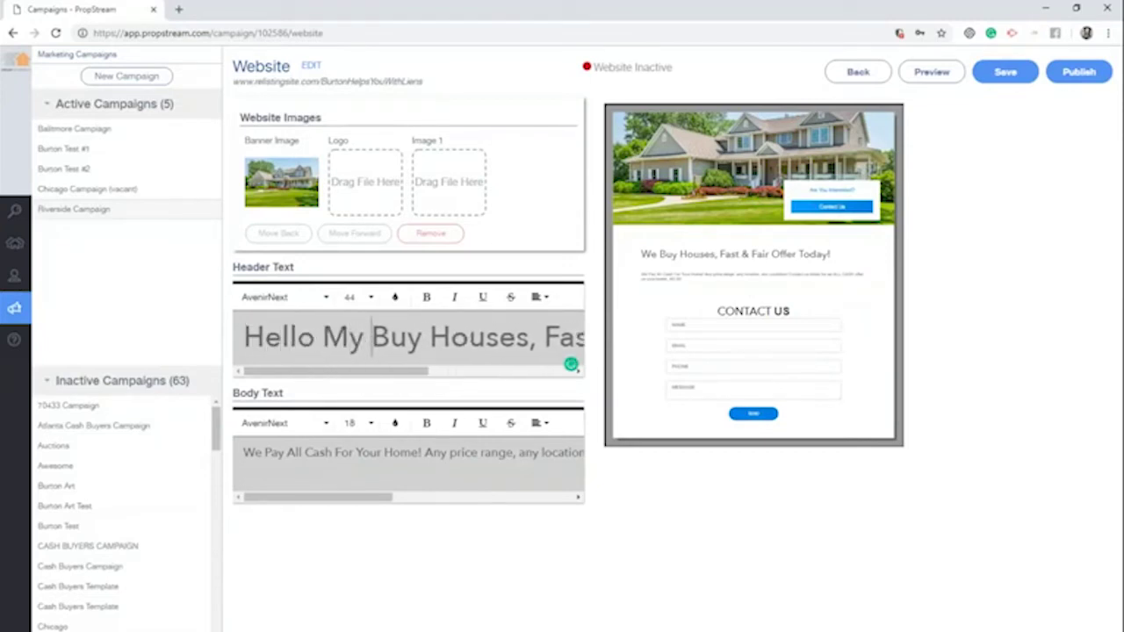
key(BackSpace)
key(BackSpace)
key(BackSpace)
key(BackSpace)
key(BackSpace)
key(BackSpace)
text(Name Is Burton )
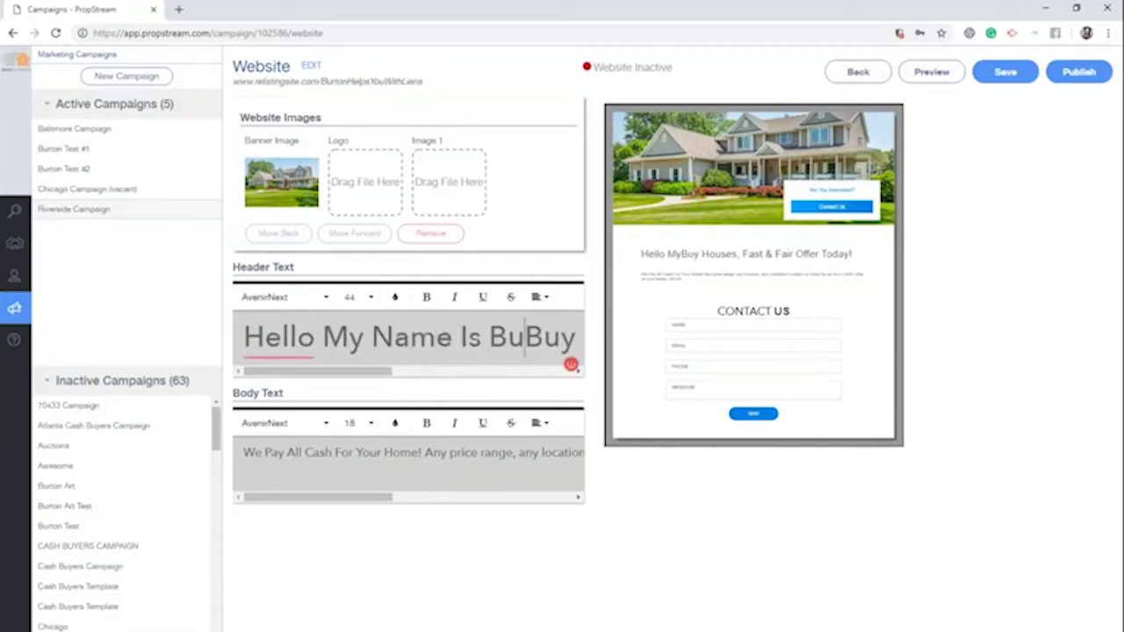
text(and I'll b)
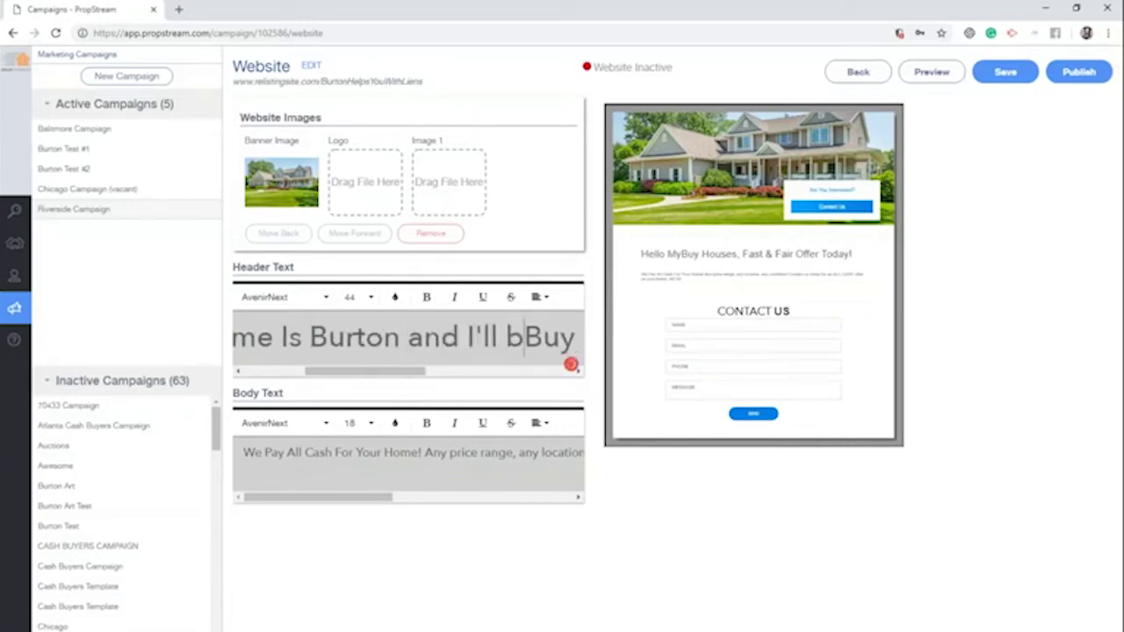
key(BackSpace)
key(Delete)
text(Bu)
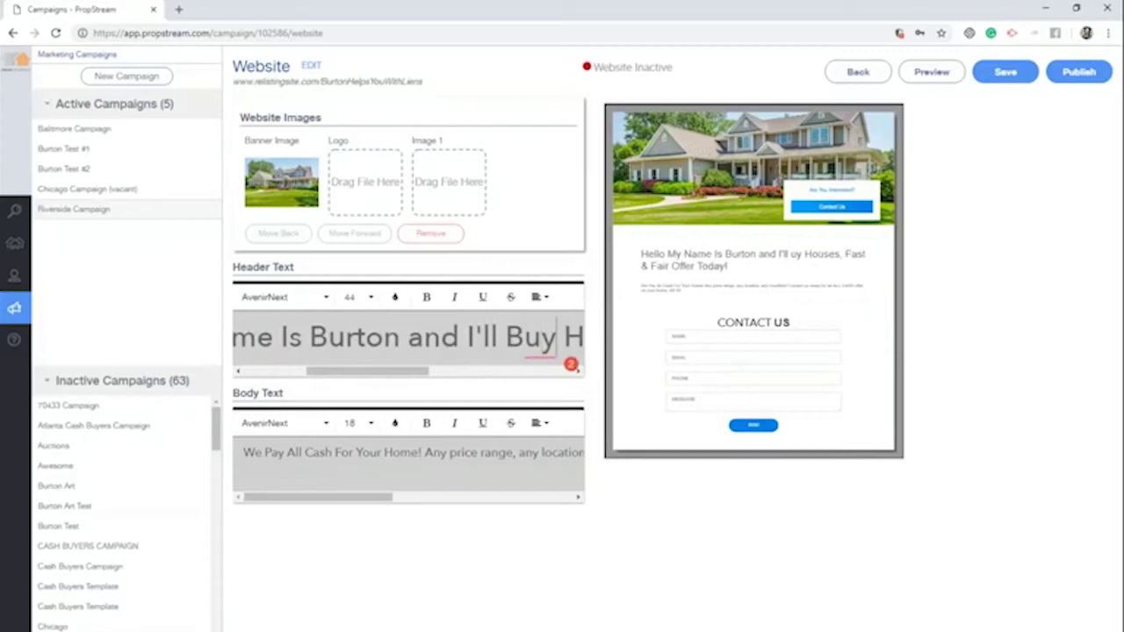
text(y your)
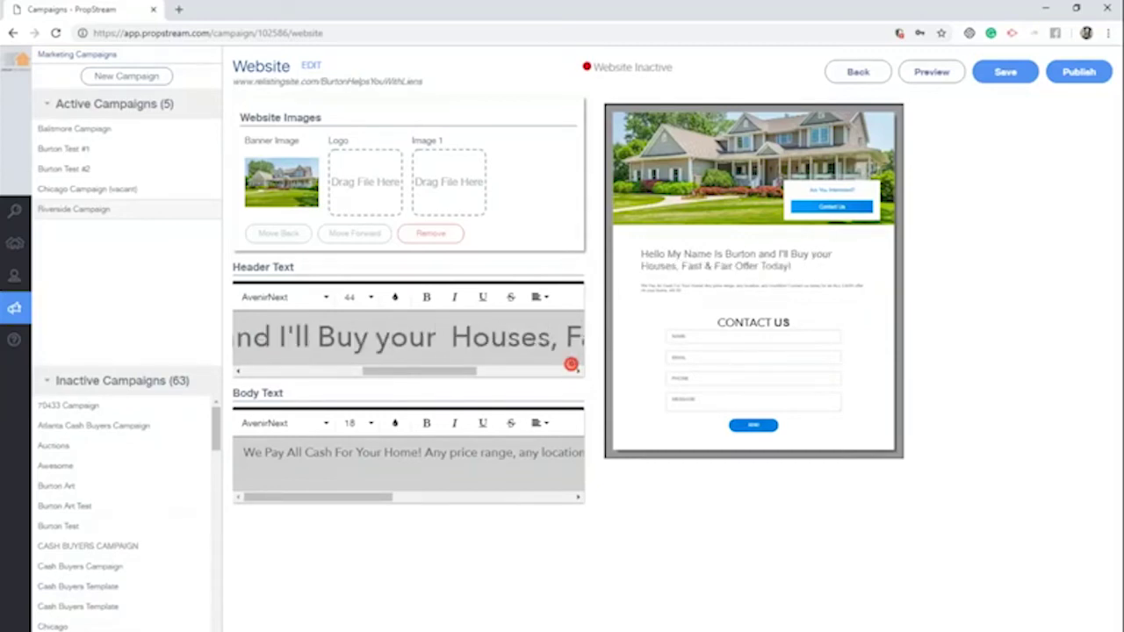
key(Right)
key(Right)
key(Right)
key(Right)
key(Delete)
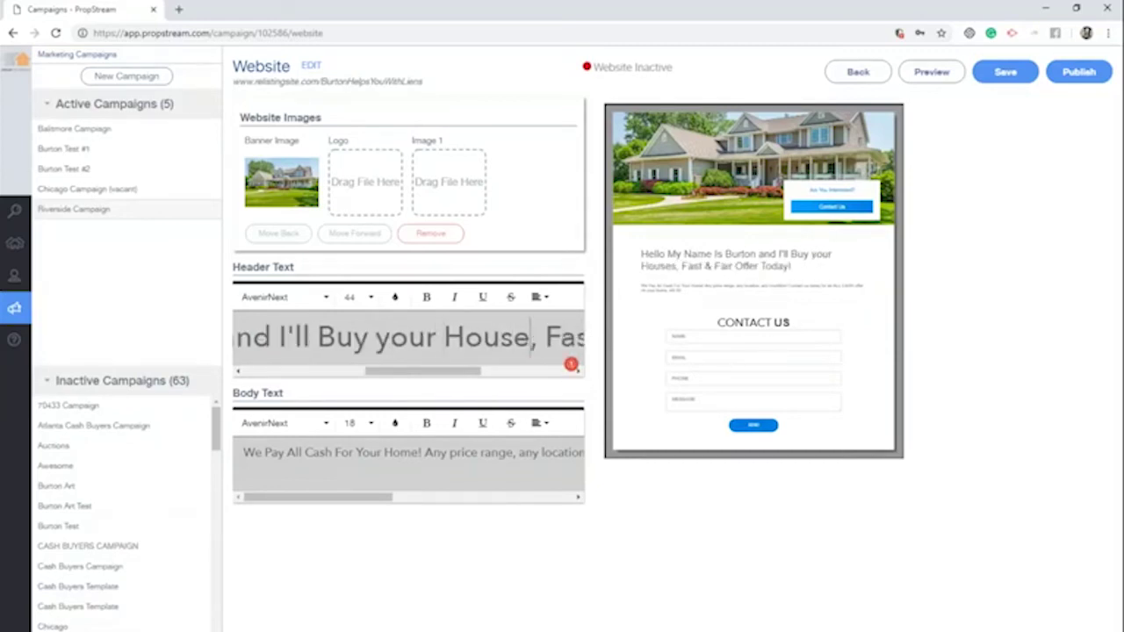
drag(784, 266, 634, 255)
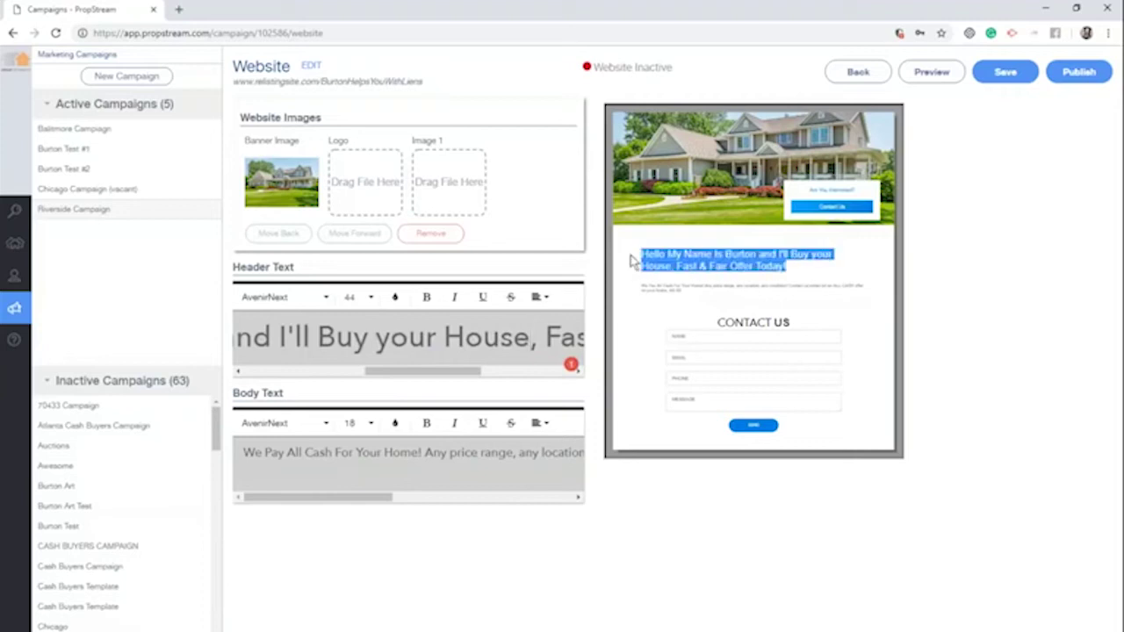
Replace the body with 'Been in business for 15+ years. Cash Sale Only' at size 24, then preview
click(309, 453)
triple_click(309, 453)
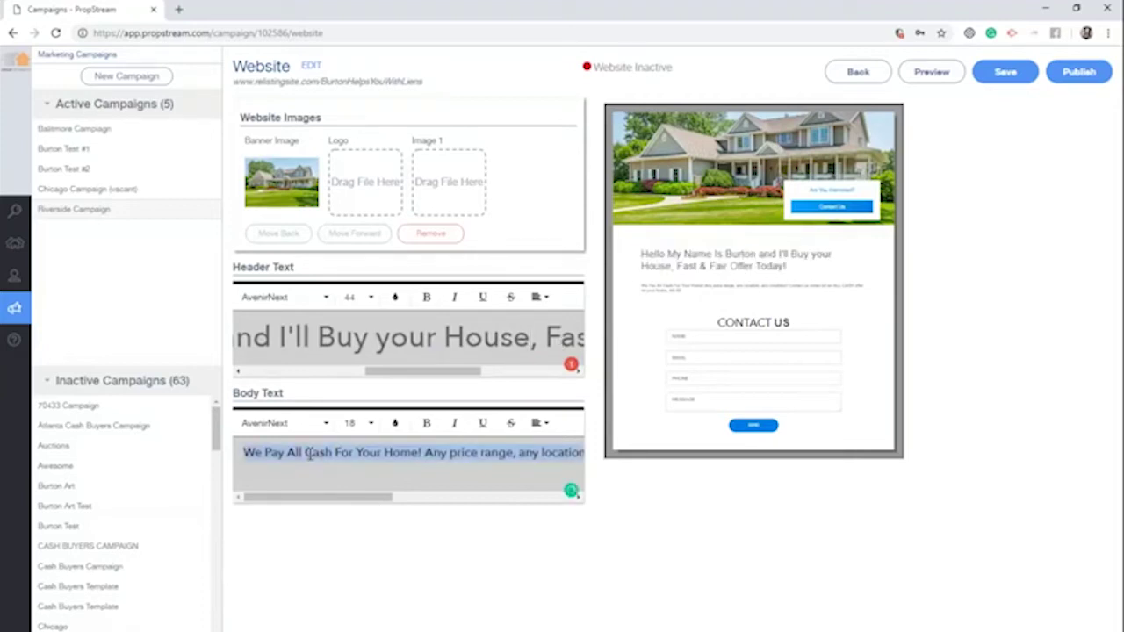
text(Been in business for 15)
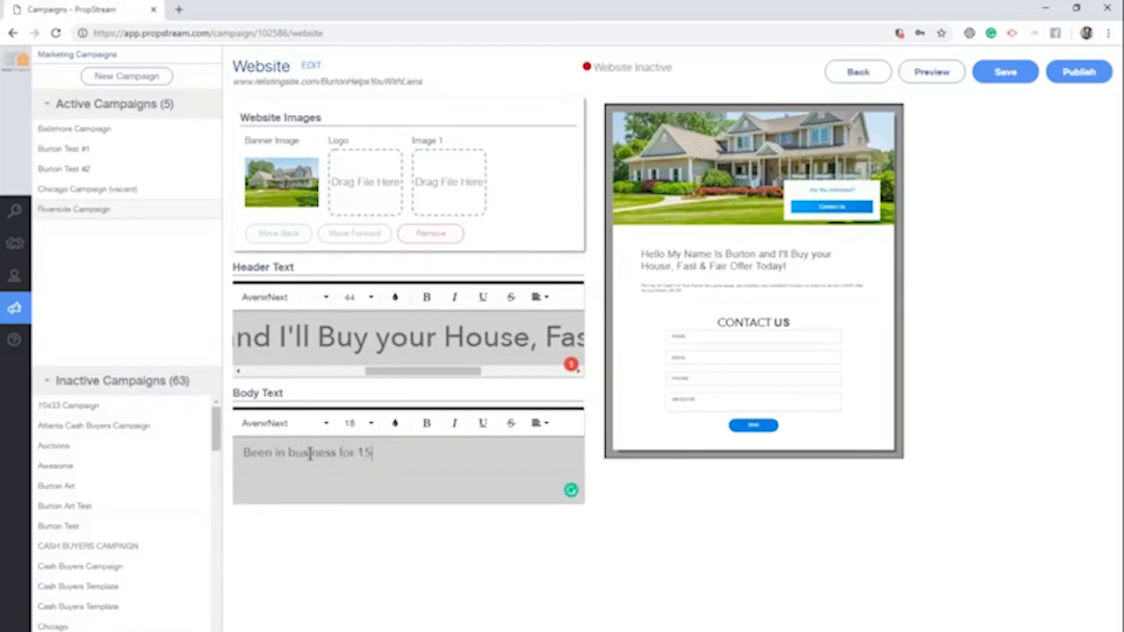
text(+ years.)
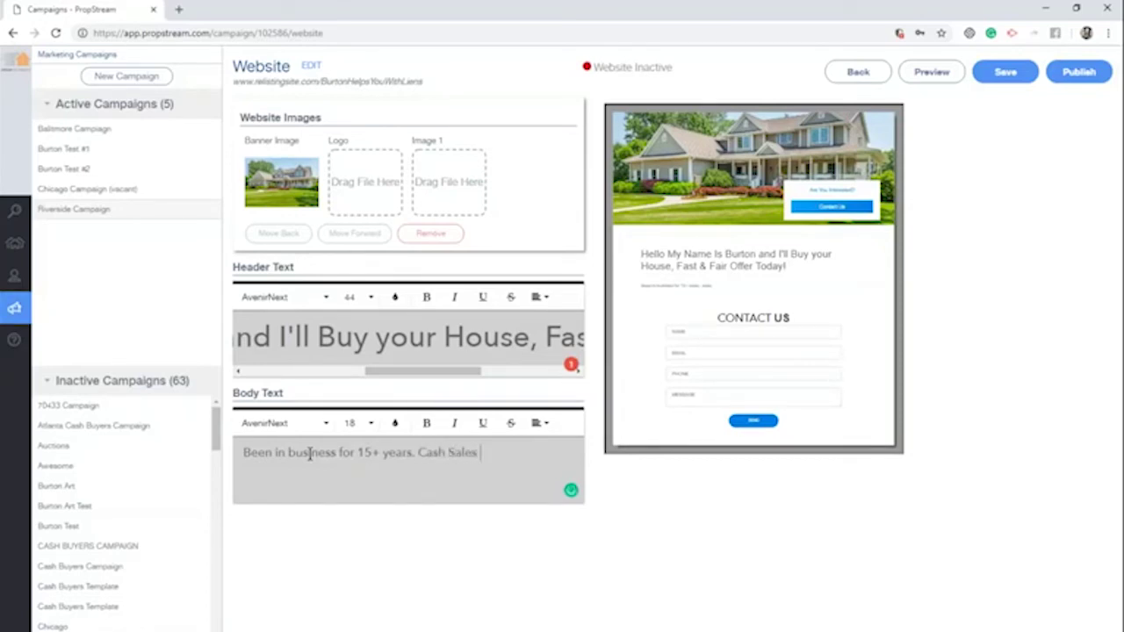
text(Cash Sale Only)
triple_click(372, 458)
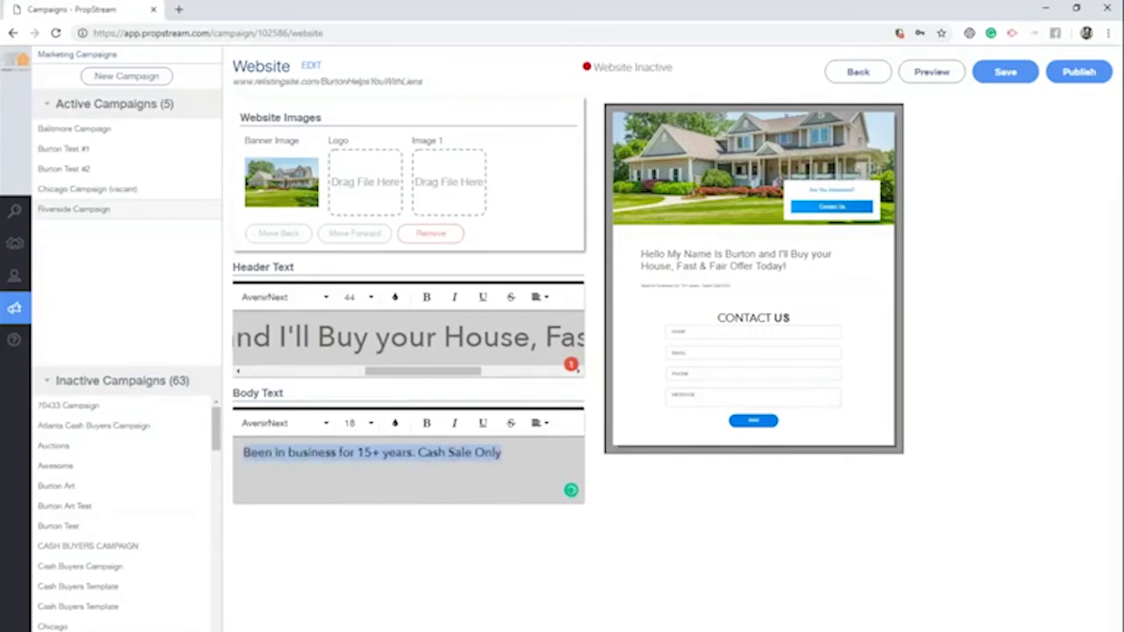
click(360, 423)
click(359, 467)
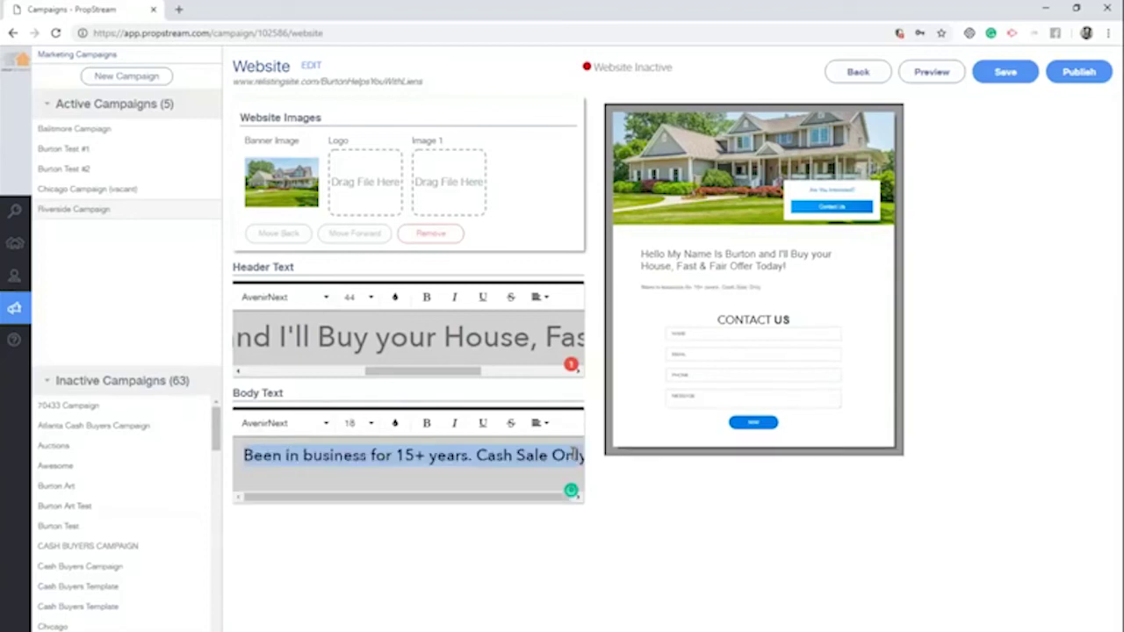
click(921, 279)
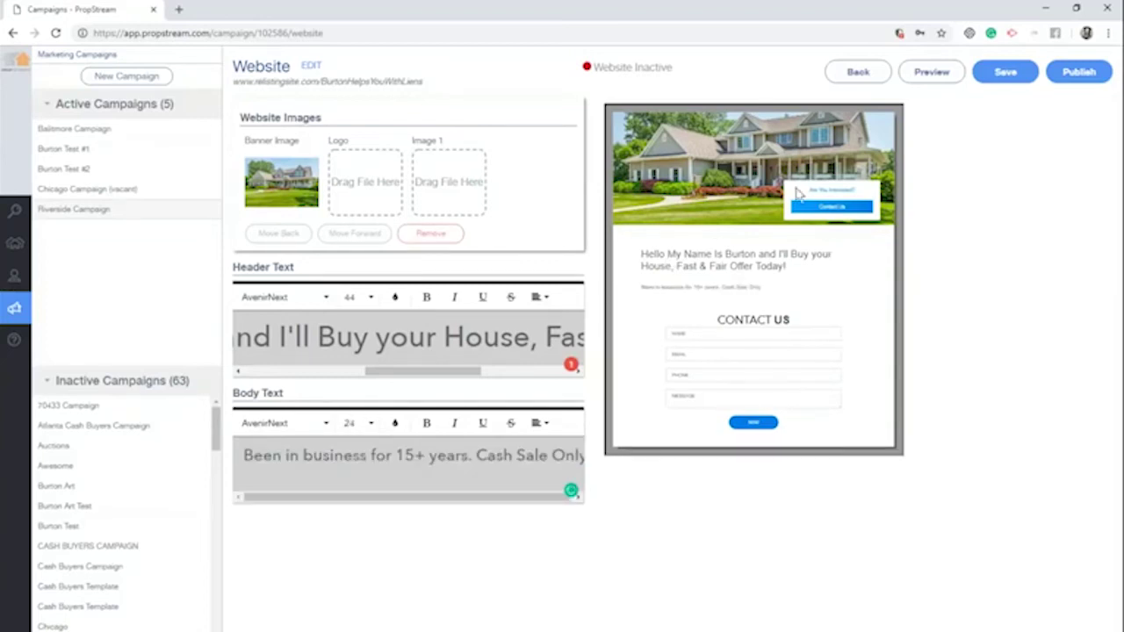
click(933, 74)
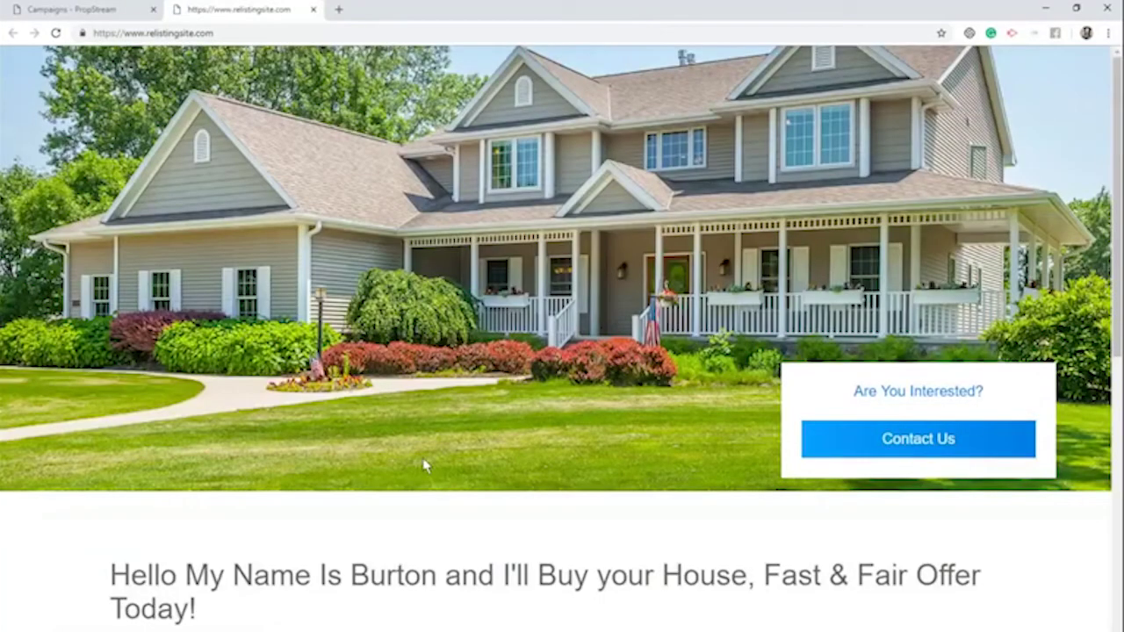
Scroll through the preview, close it, and publish the landing website so it shows Website Active
scroll(424, 465, down, 2)
scroll(266, 607, down, 1)
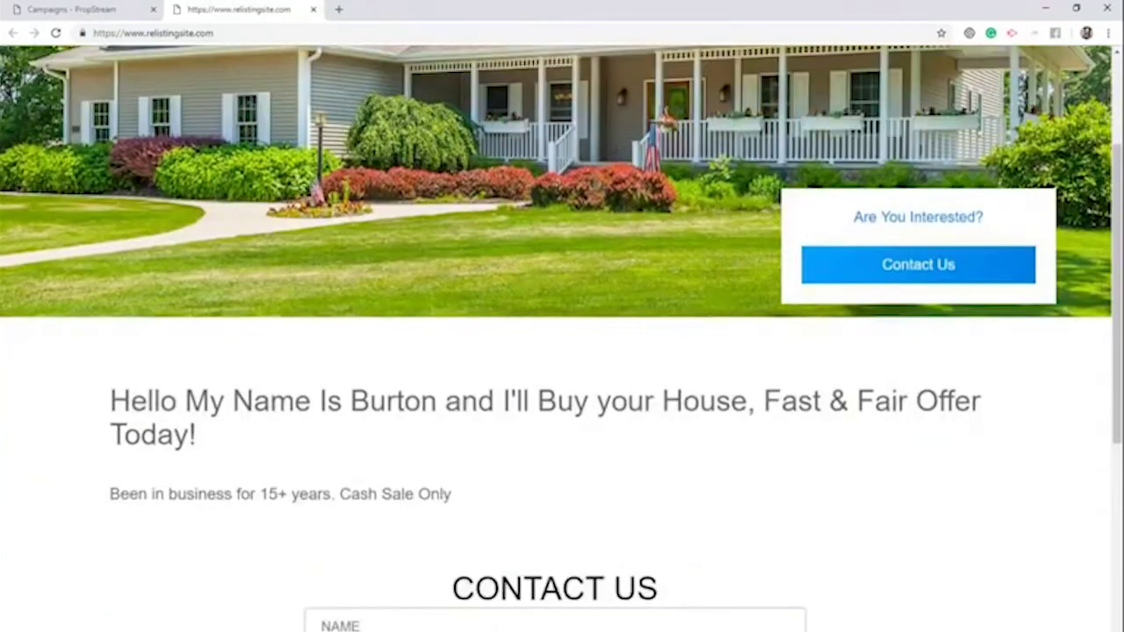
scroll(181, 465, down, 4)
scroll(547, 399, up, 6)
scroll(319, 15, down, 1)
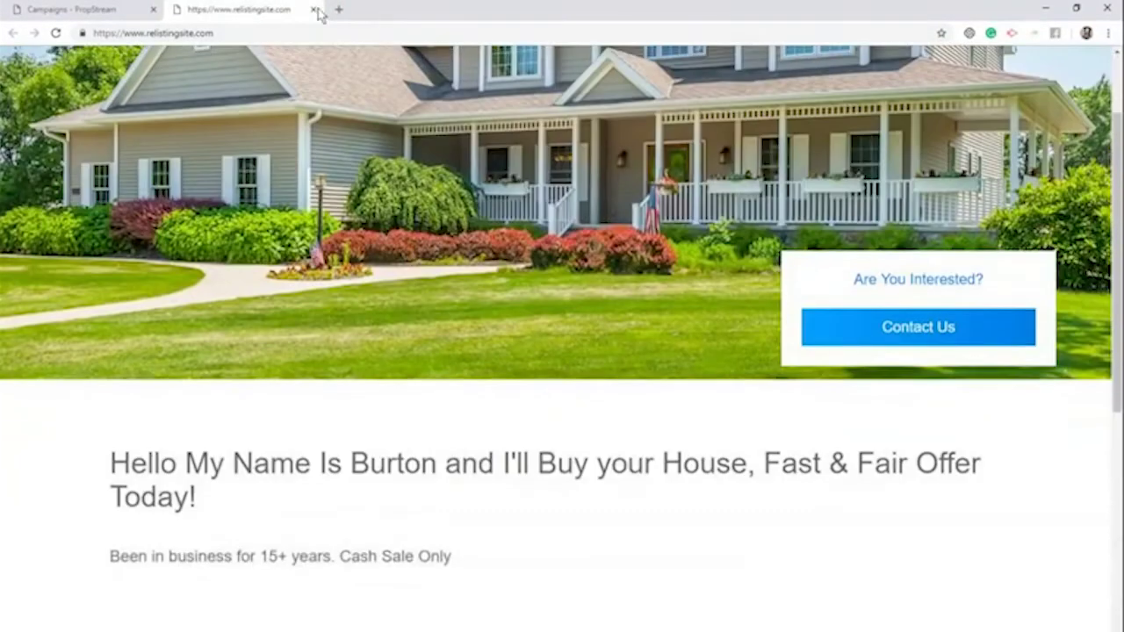
key(ctrl+w)
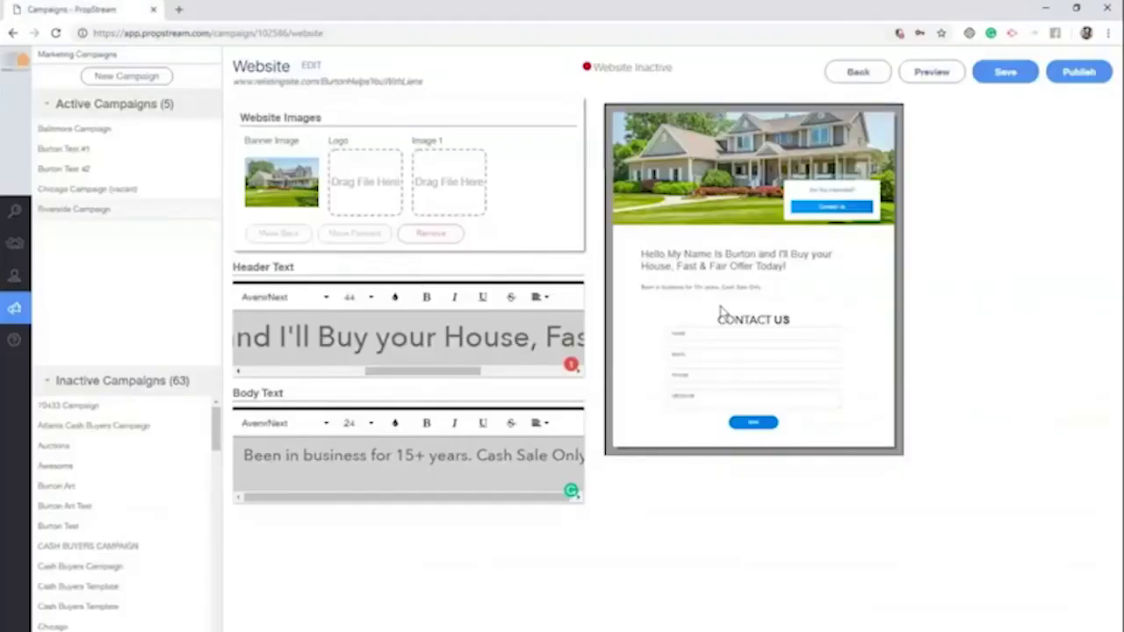
click(1078, 72)
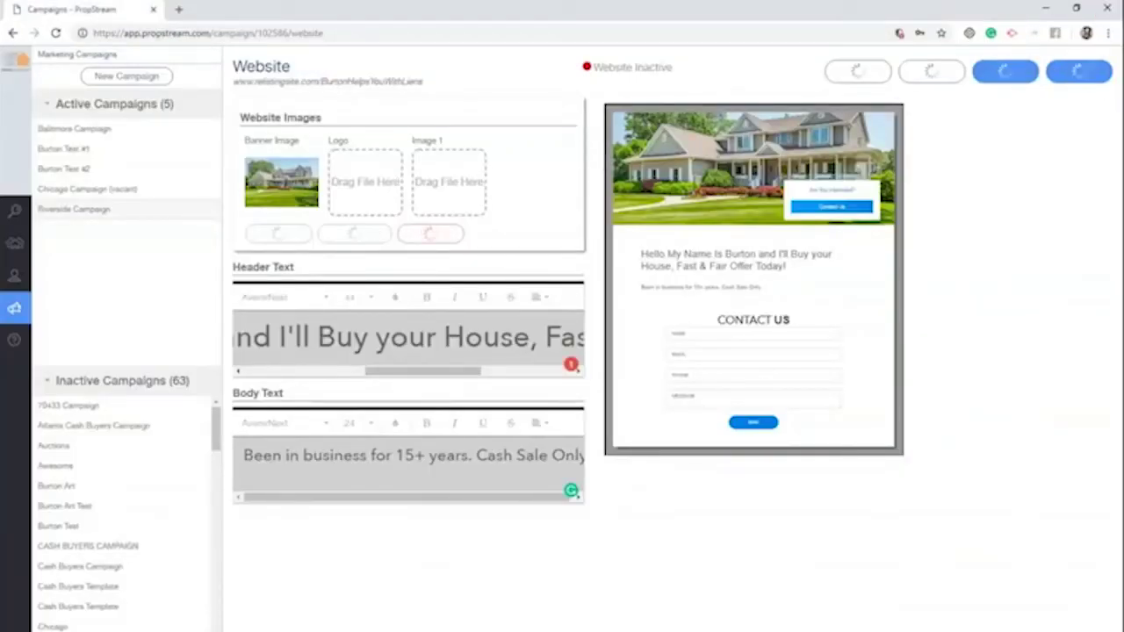
drag(667, 67, 629, 66)
click(562, 69)
Check the live site at relistingsite.com/BurtonHelpsYouWithLiens by scrolling through it, then close its window
right_click(369, 81)
click(403, 112)
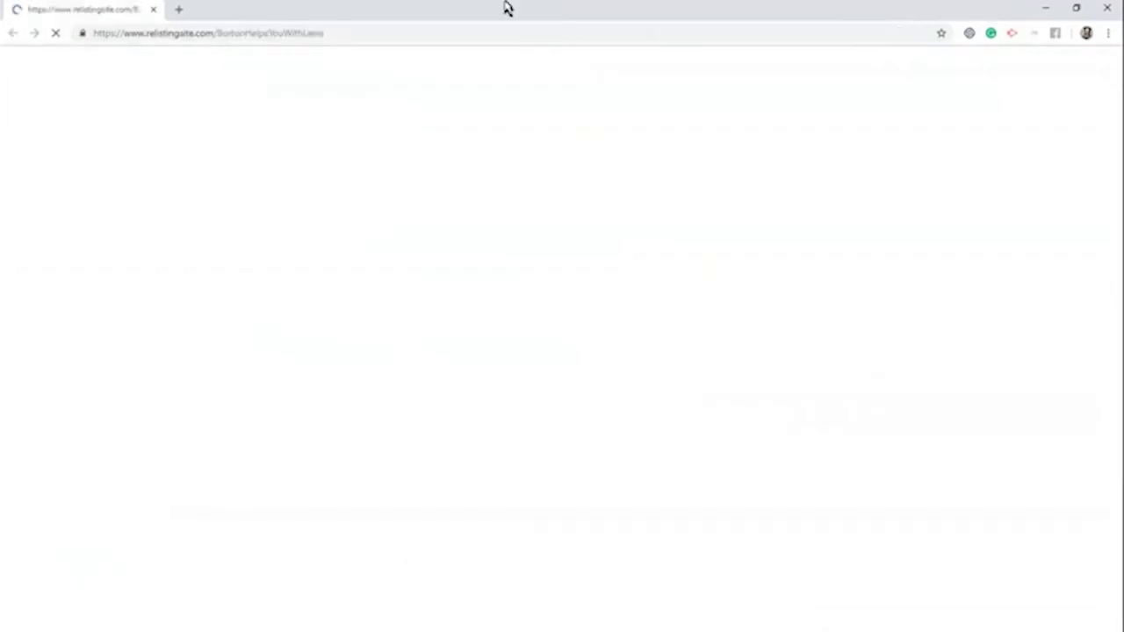
double_click(351, 31)
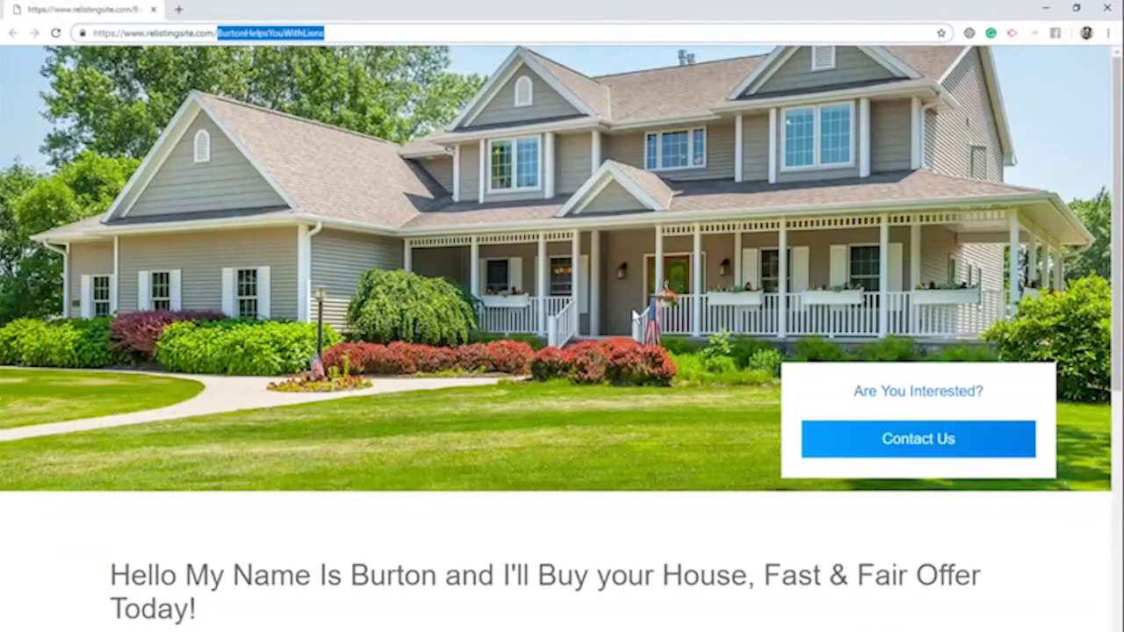
scroll(627, 327, down, 2)
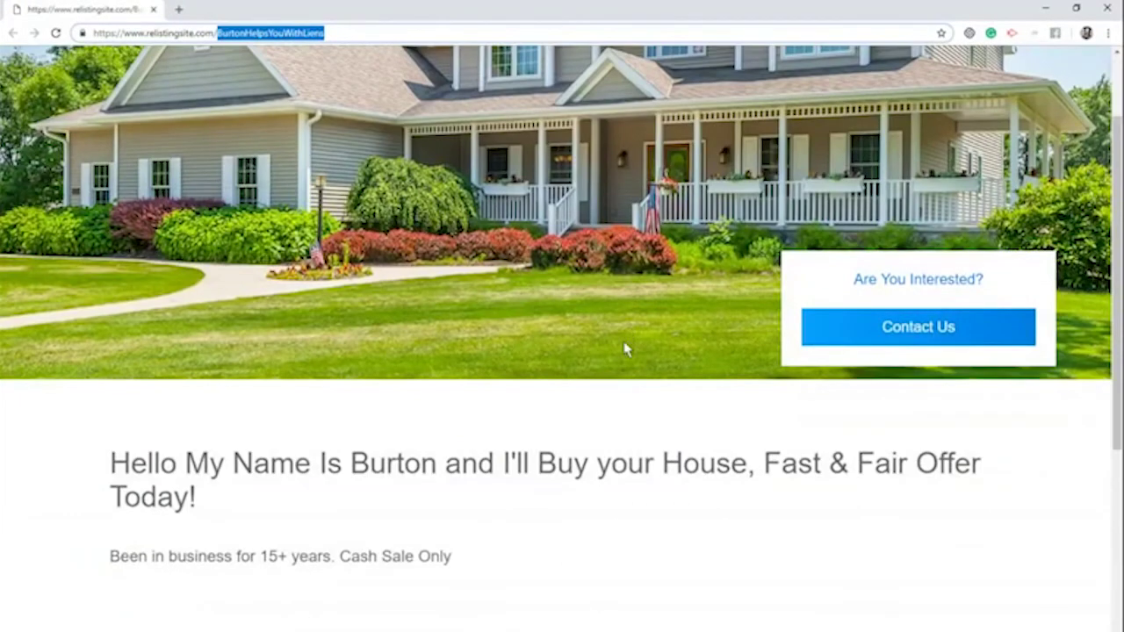
scroll(625, 333, down, 4)
scroll(624, 336, down, 2)
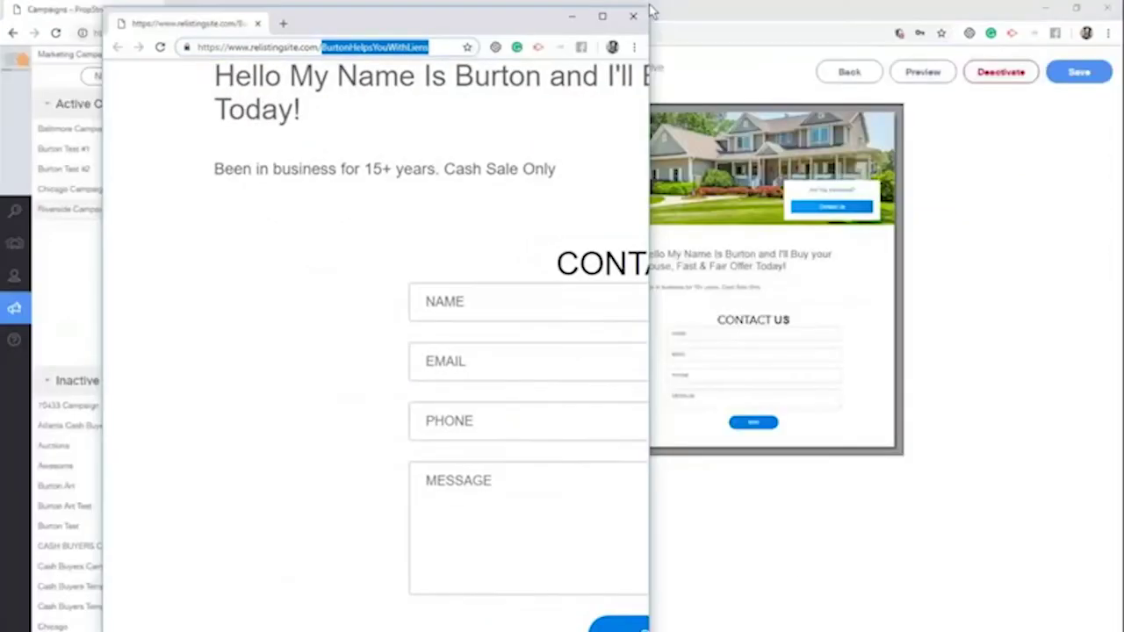
double_click(654, 9)
click(638, 17)
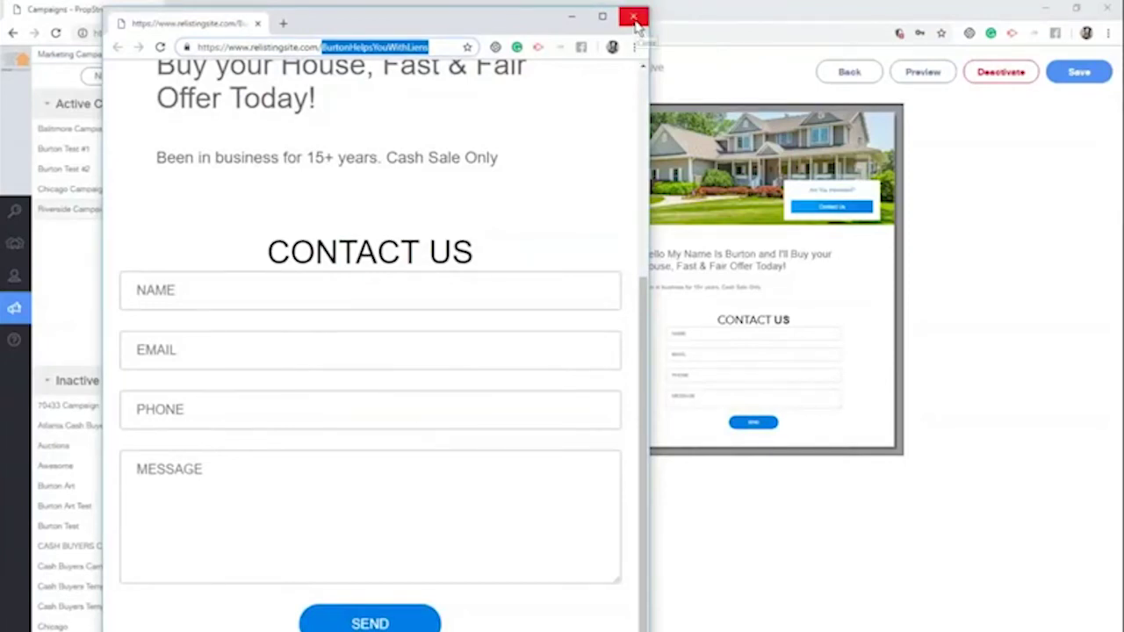
click(637, 22)
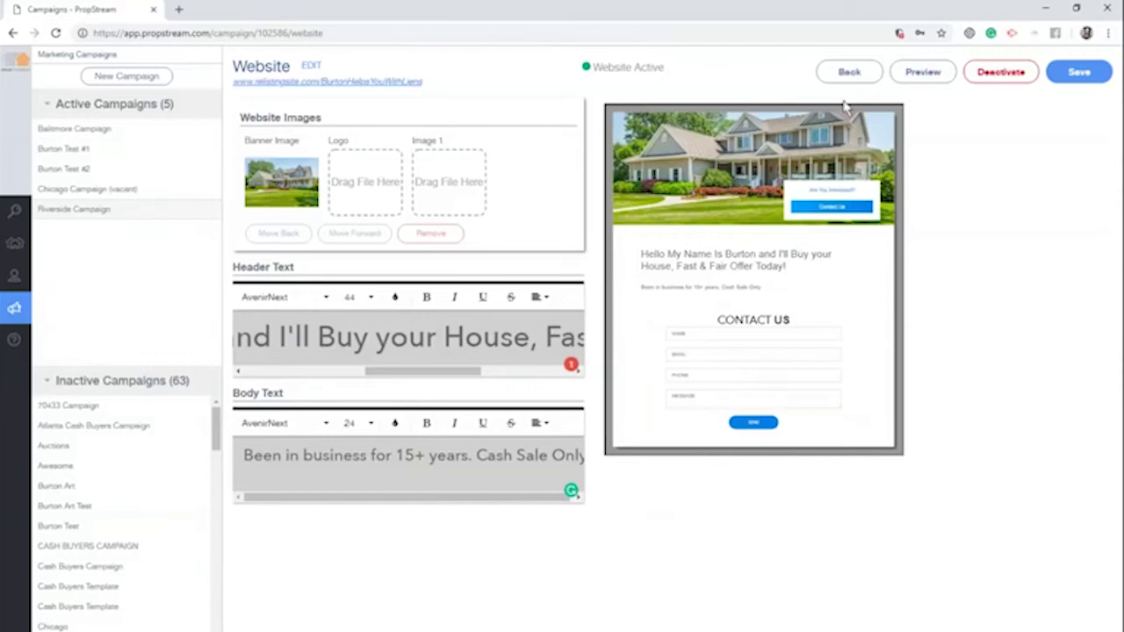
Browse the Chicago, Burton Test #2 and Baltimore campaigns, ending on the Riverside Campaign overview
click(849, 71)
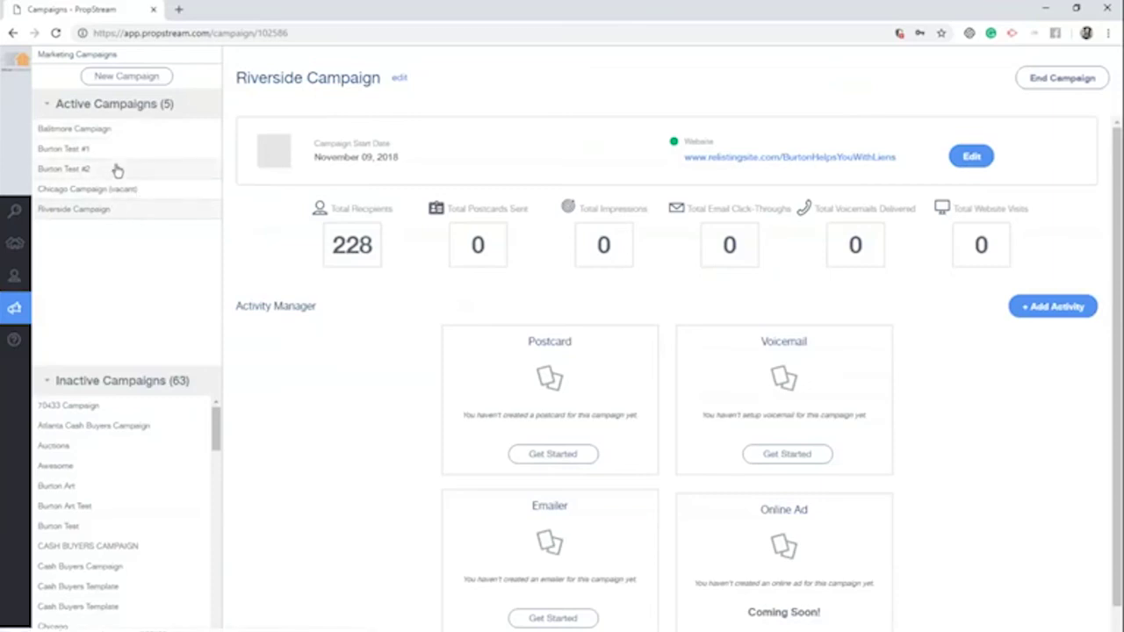
drag(202, 118, 45, 103)
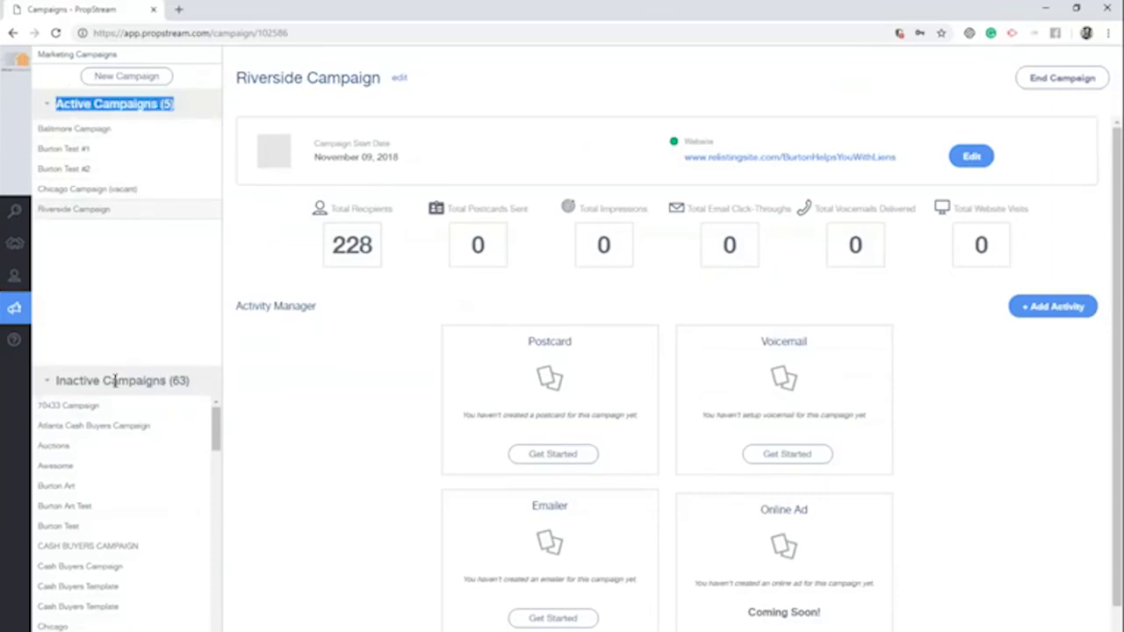
click(102, 193)
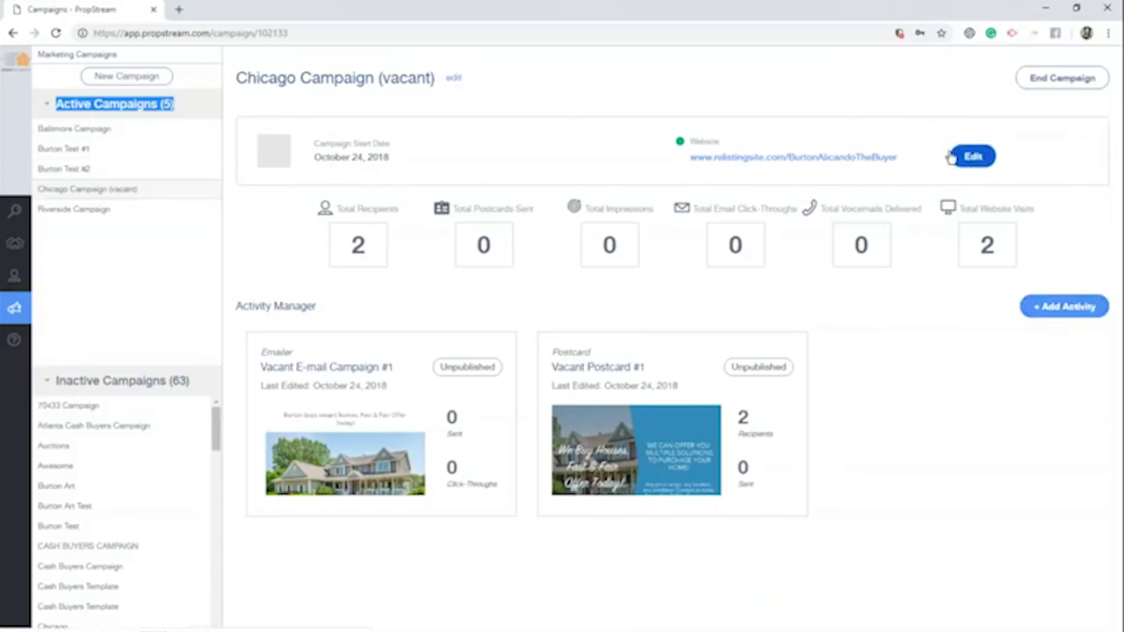
drag(359, 250, 251, 165)
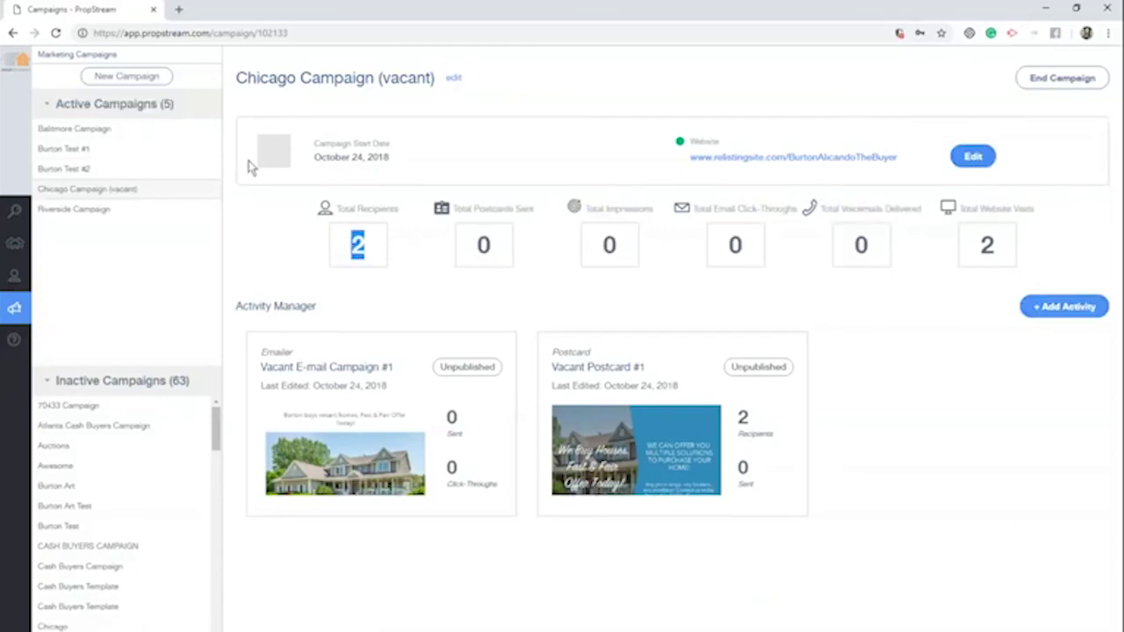
click(127, 172)
click(120, 128)
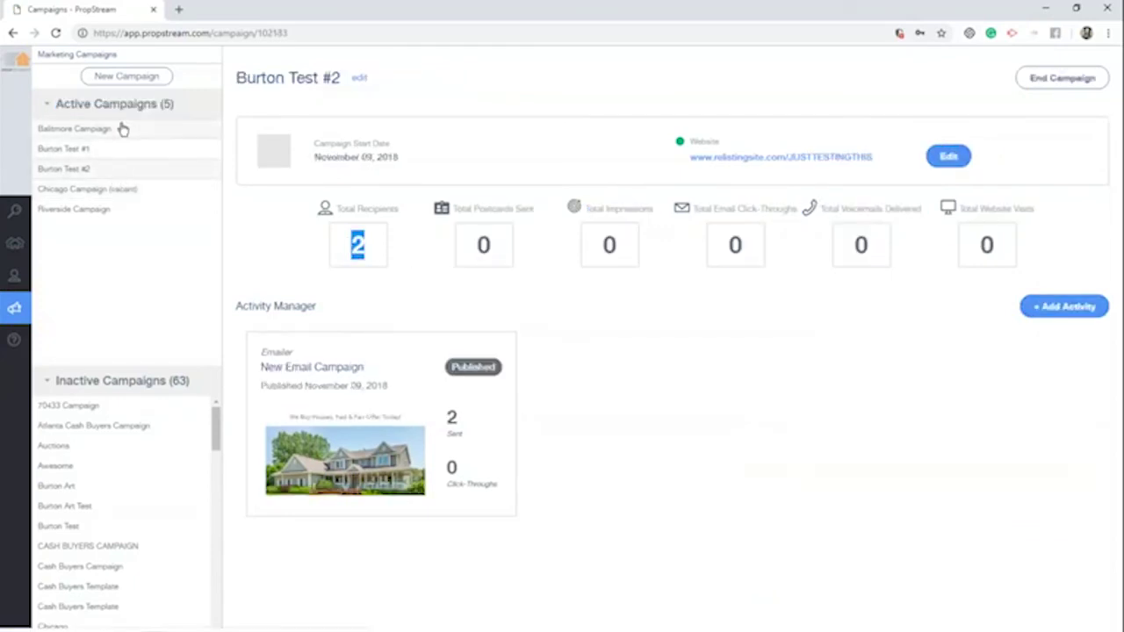
double_click(704, 141)
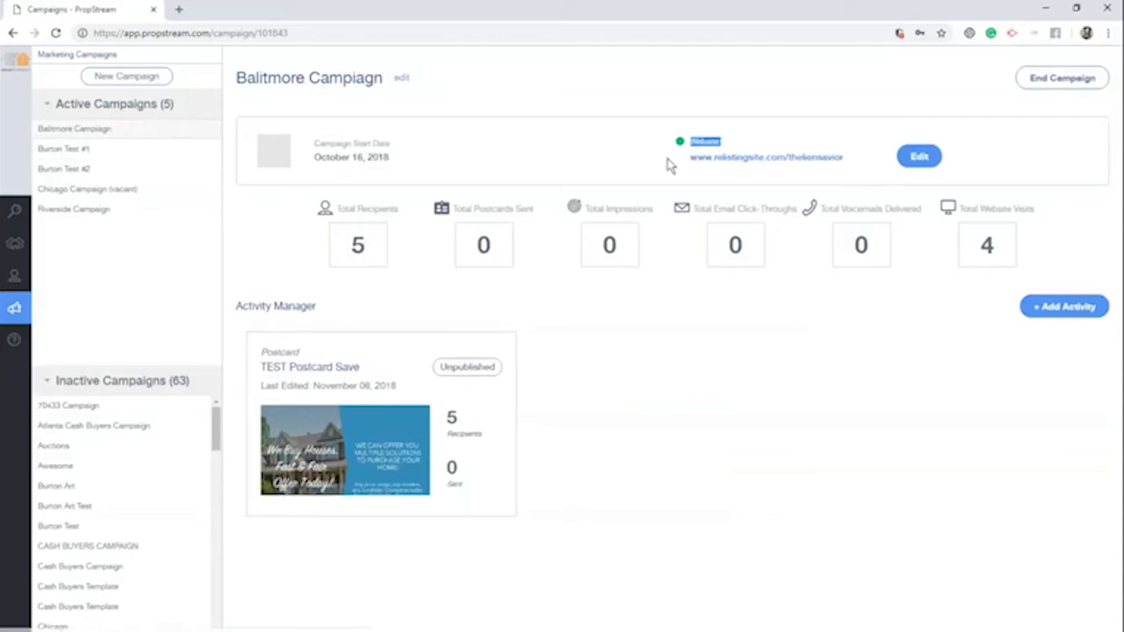
click(125, 209)
click(323, 83)
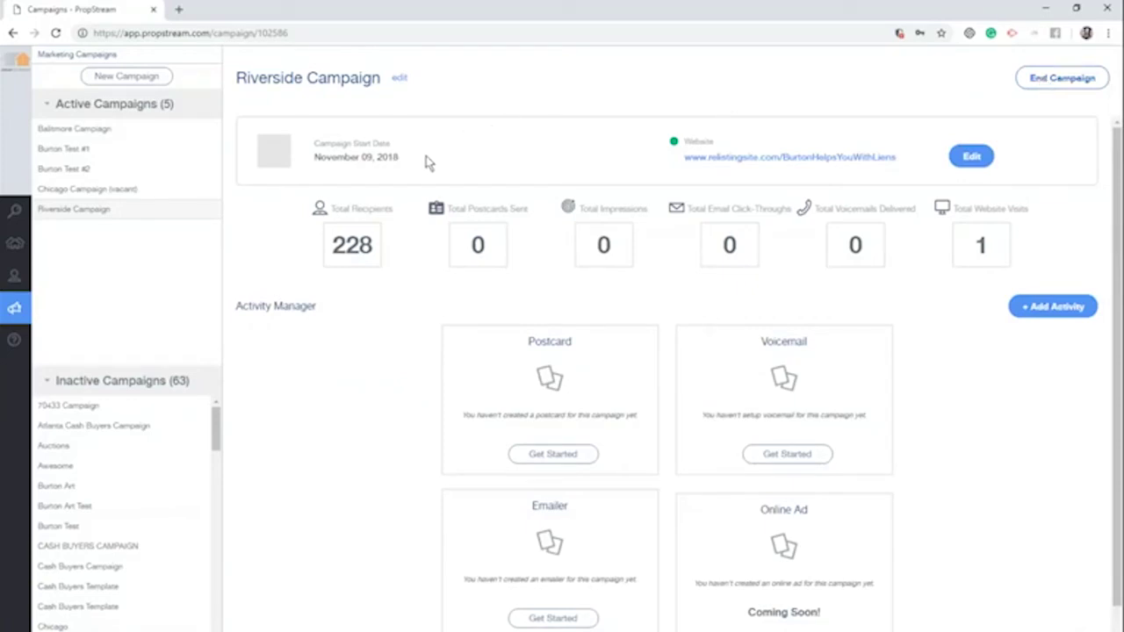
drag(427, 163, 312, 141)
click(492, 152)
click(970, 159)
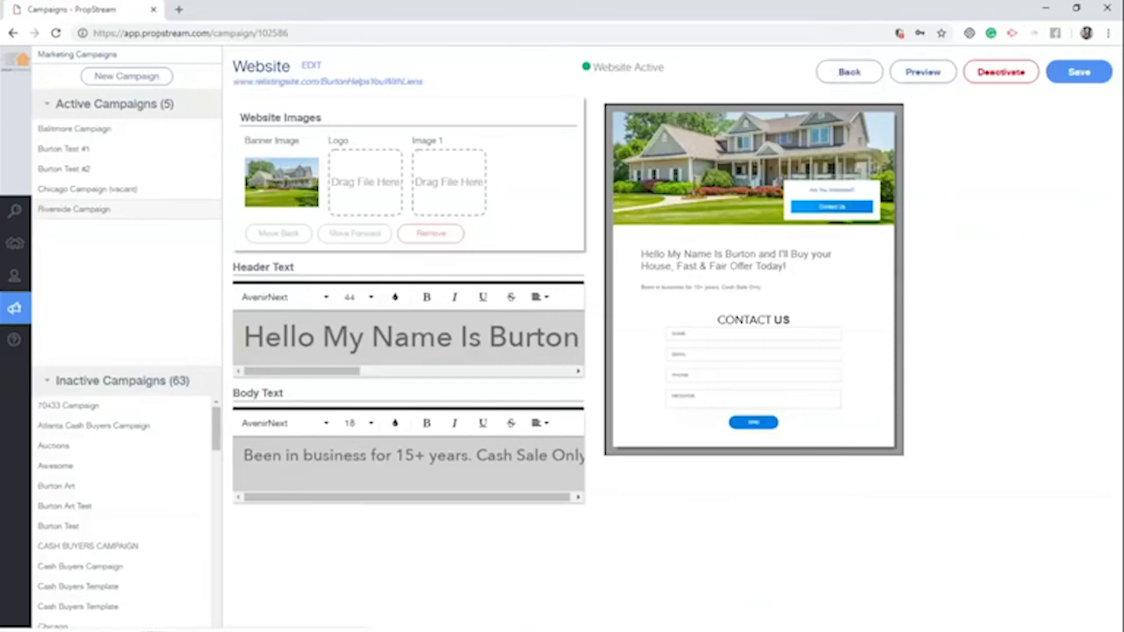
click(832, 74)
triple_click(330, 248)
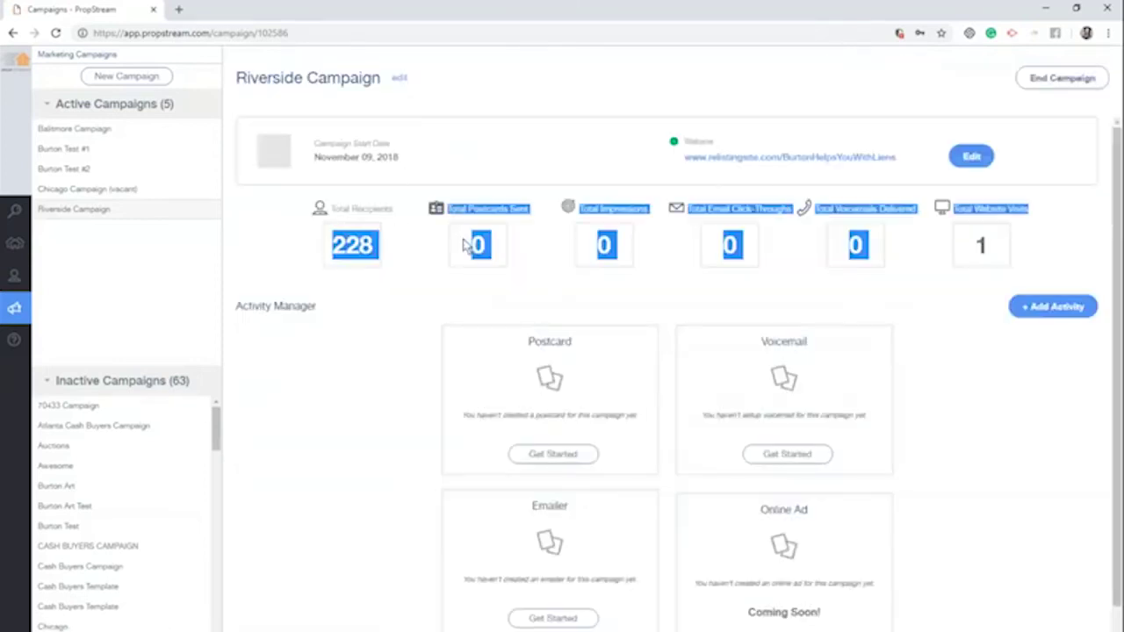
click(381, 255)
double_click(352, 246)
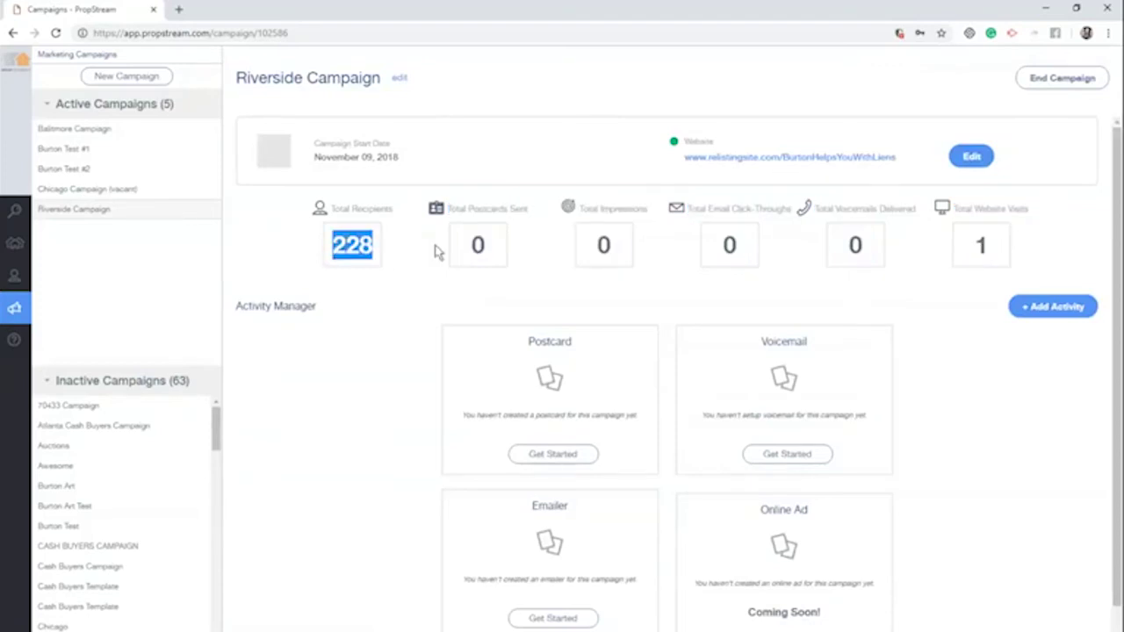
click(497, 247)
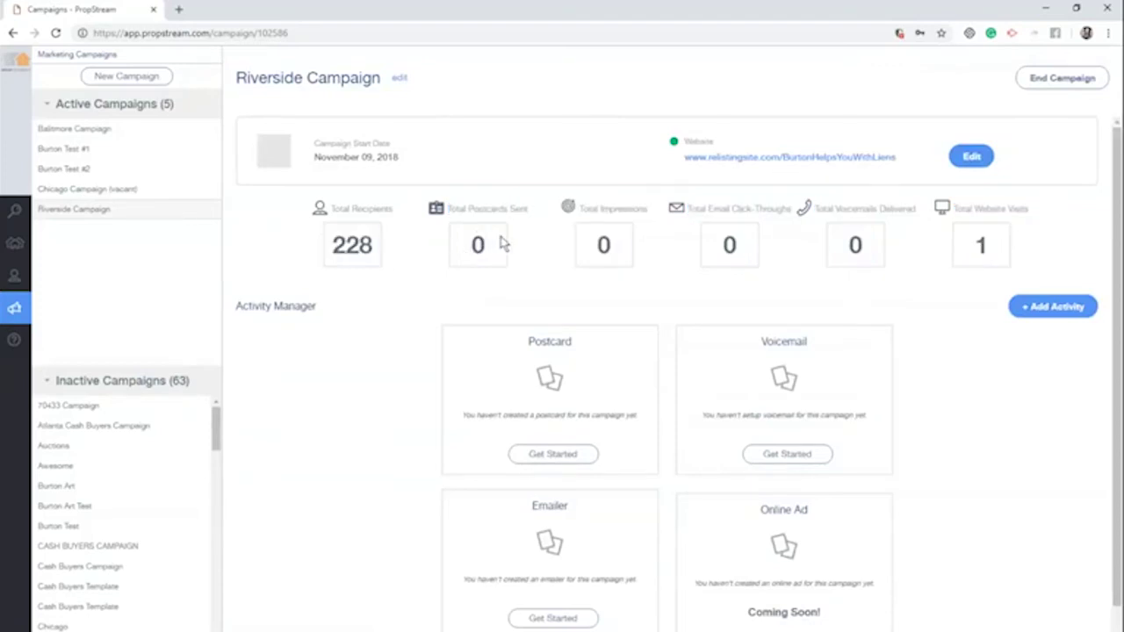
double_click(714, 249)
click(904, 258)
double_click(850, 246)
click(999, 248)
double_click(977, 247)
click(996, 247)
double_click(978, 246)
click(708, 364)
Create a 4.25x6 Standard postcard named 'Riverside Cards #1', marked as a reusable template
click(571, 463)
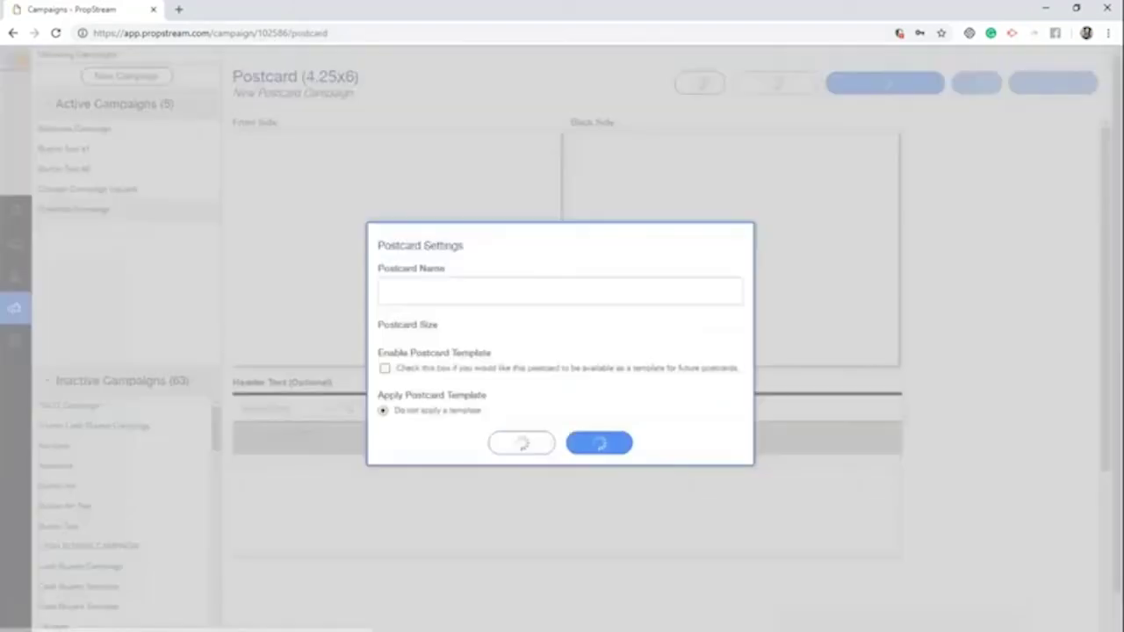
triple_click(508, 278)
text(Riverside Cards #1)
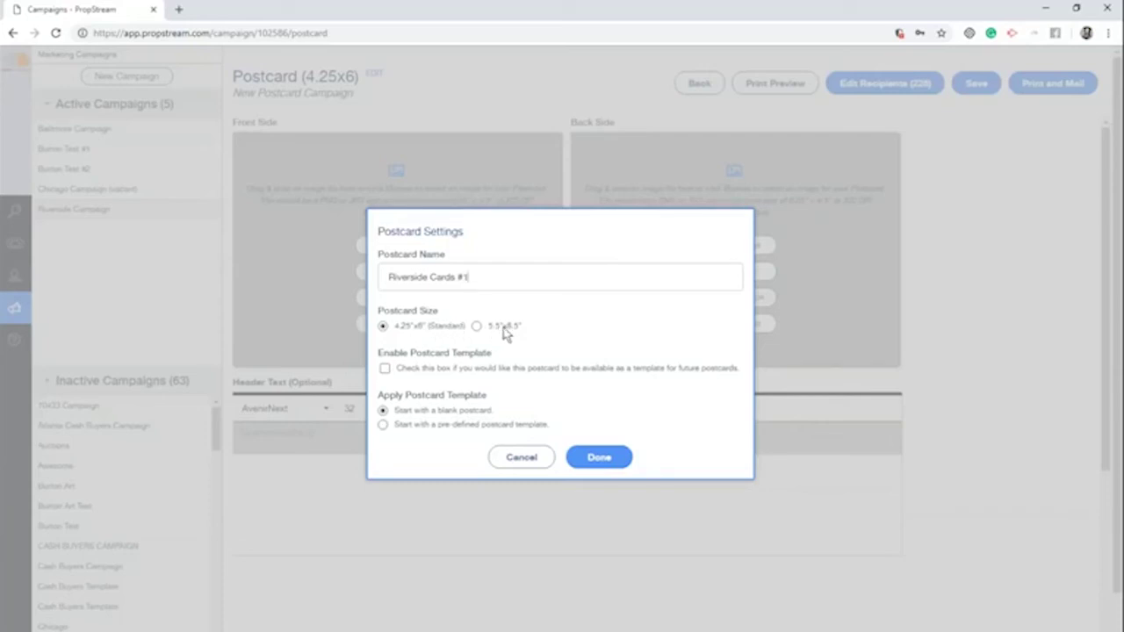
click(385, 369)
click(500, 426)
click(589, 462)
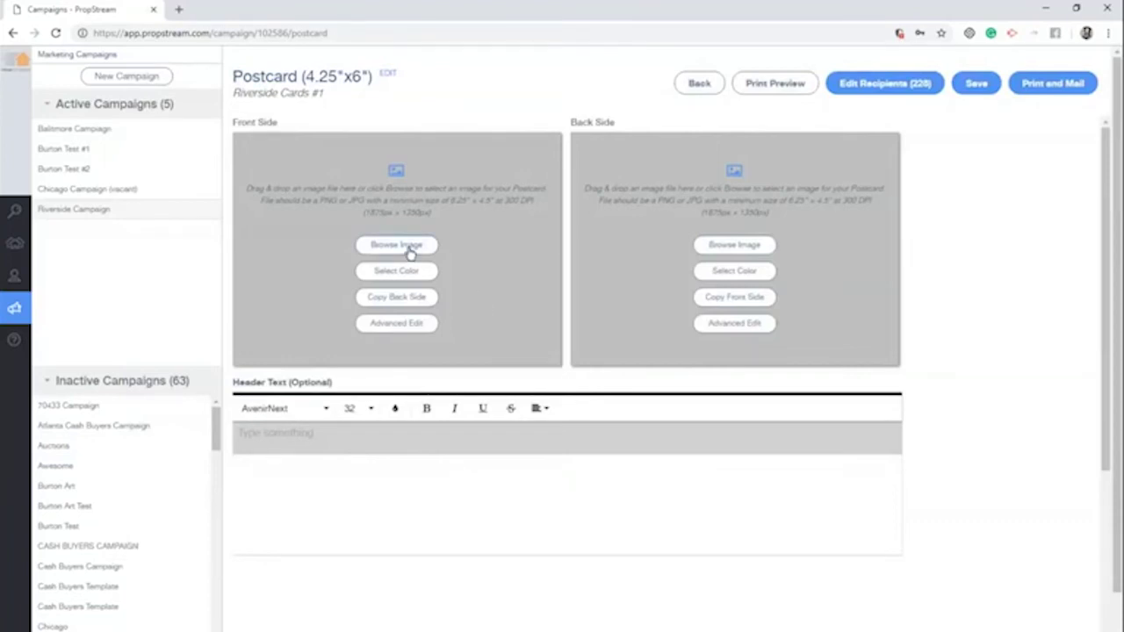
click(398, 324)
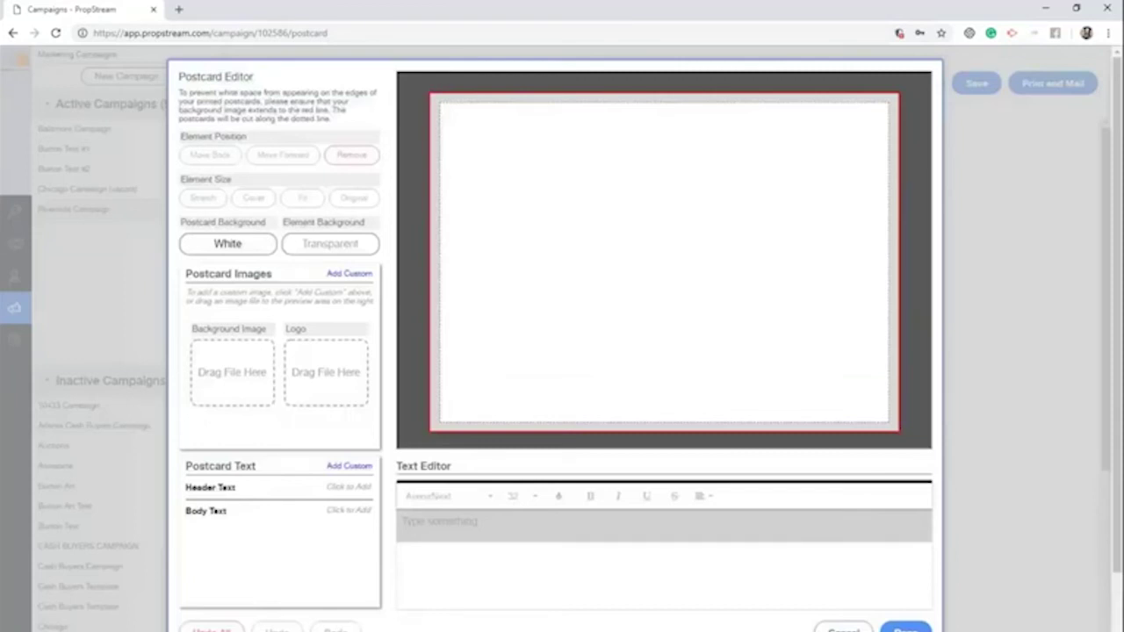
click(230, 246)
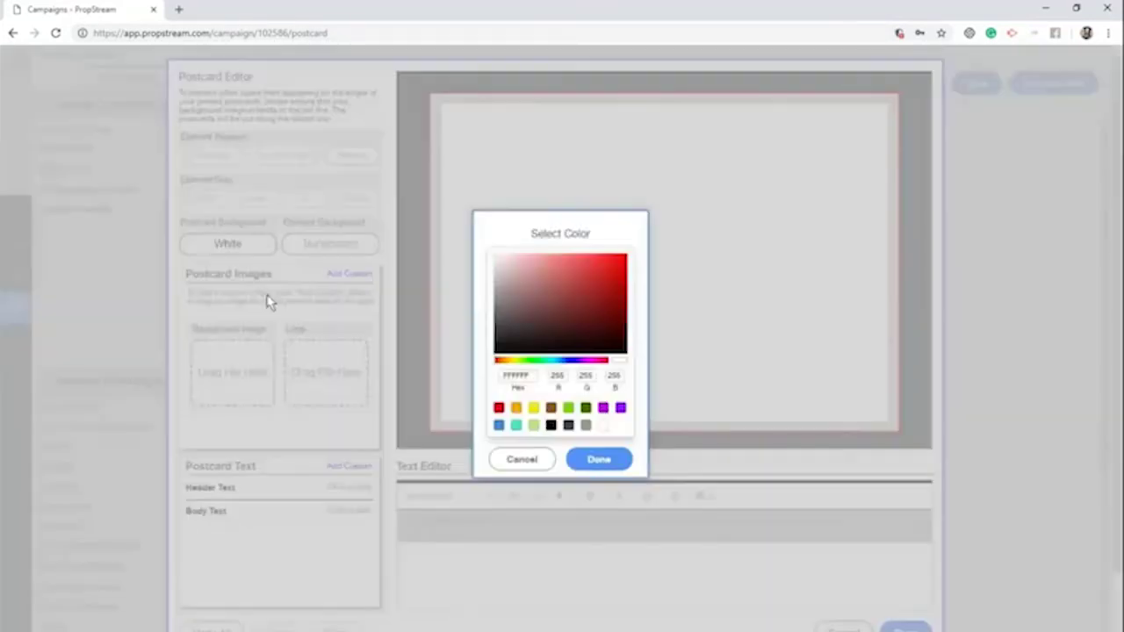
click(535, 409)
click(602, 458)
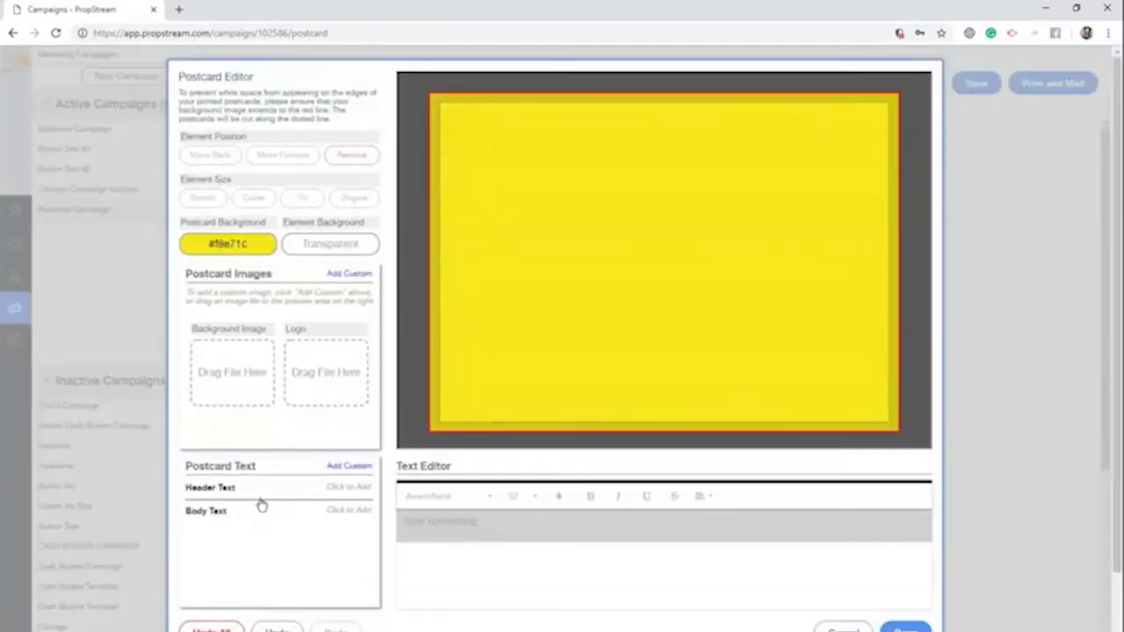
click(298, 488)
drag(682, 296, 574, 193)
click(612, 205)
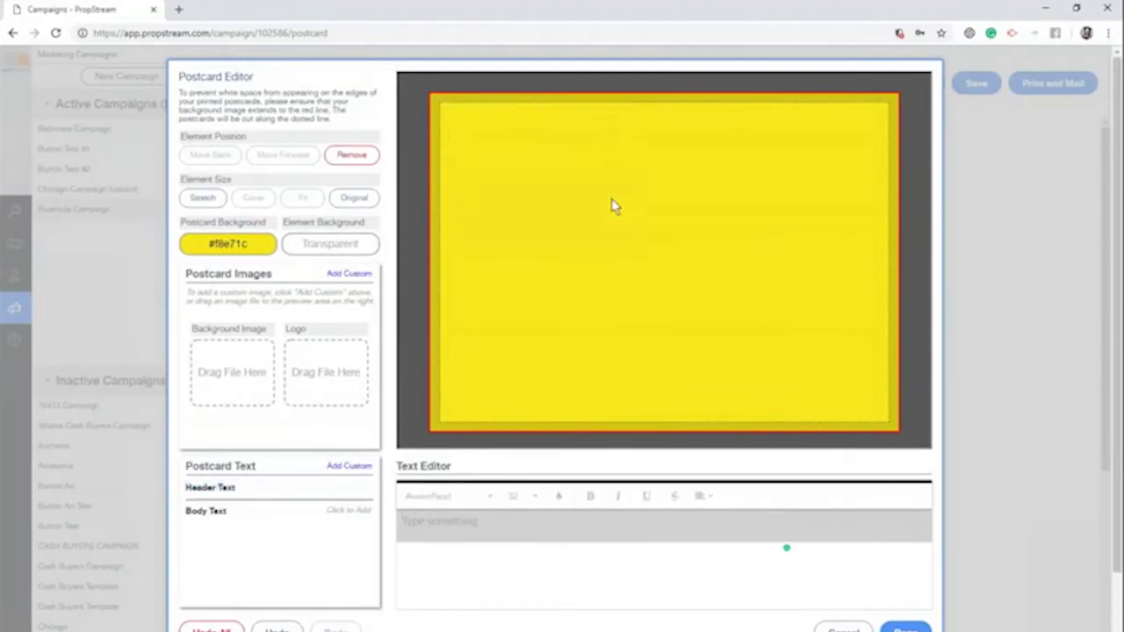
click(266, 497)
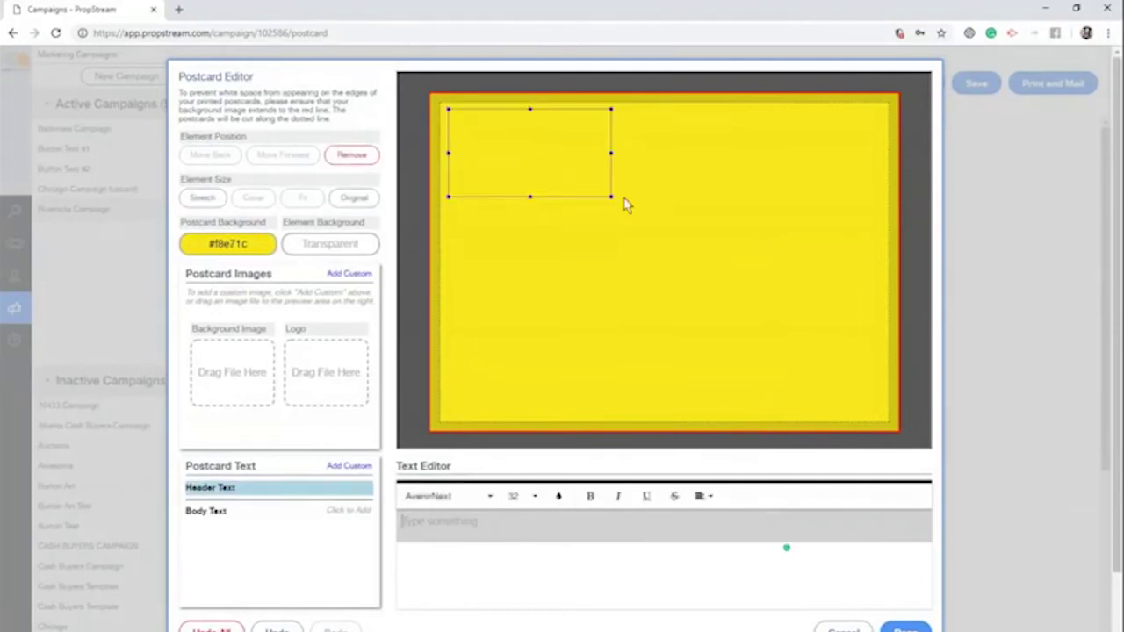
drag(612, 199, 856, 403)
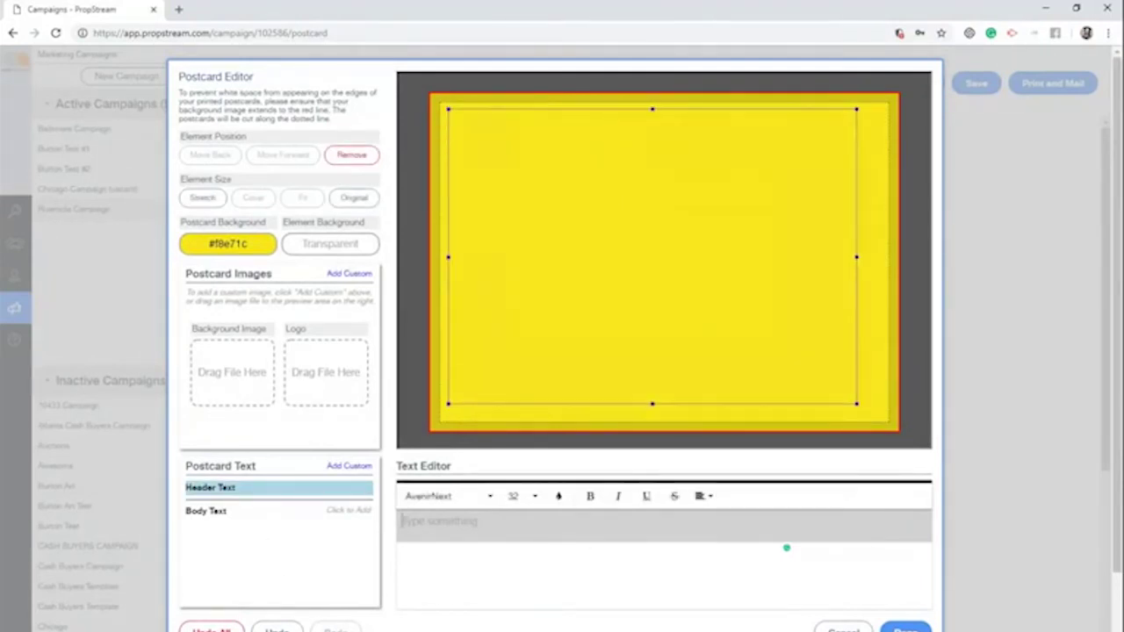
text(My)
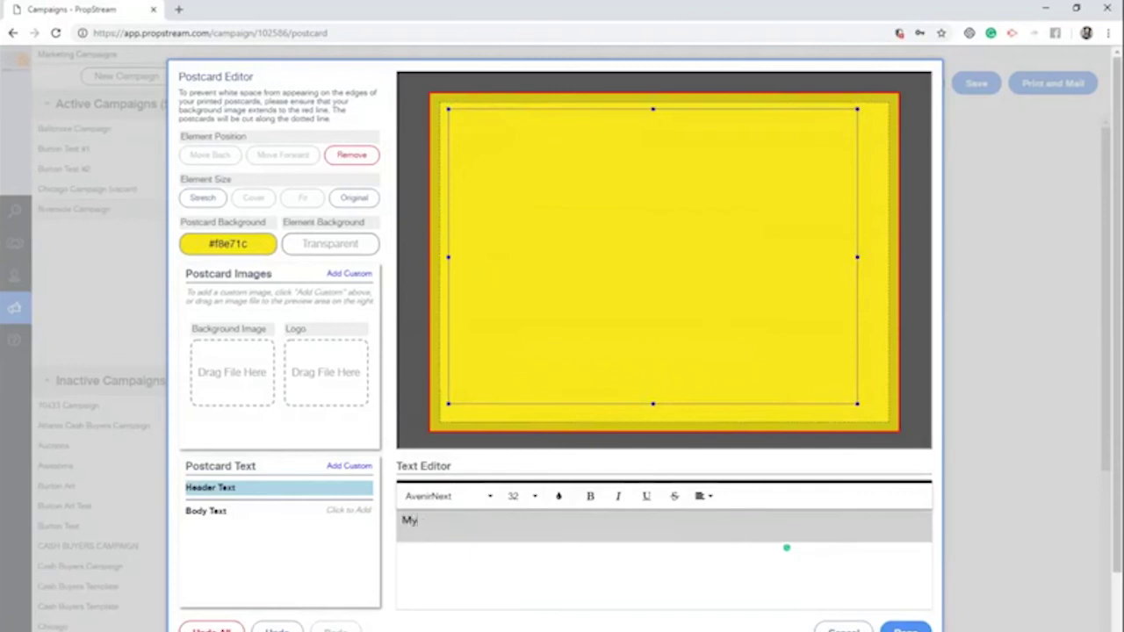
text( Name Is Burton)
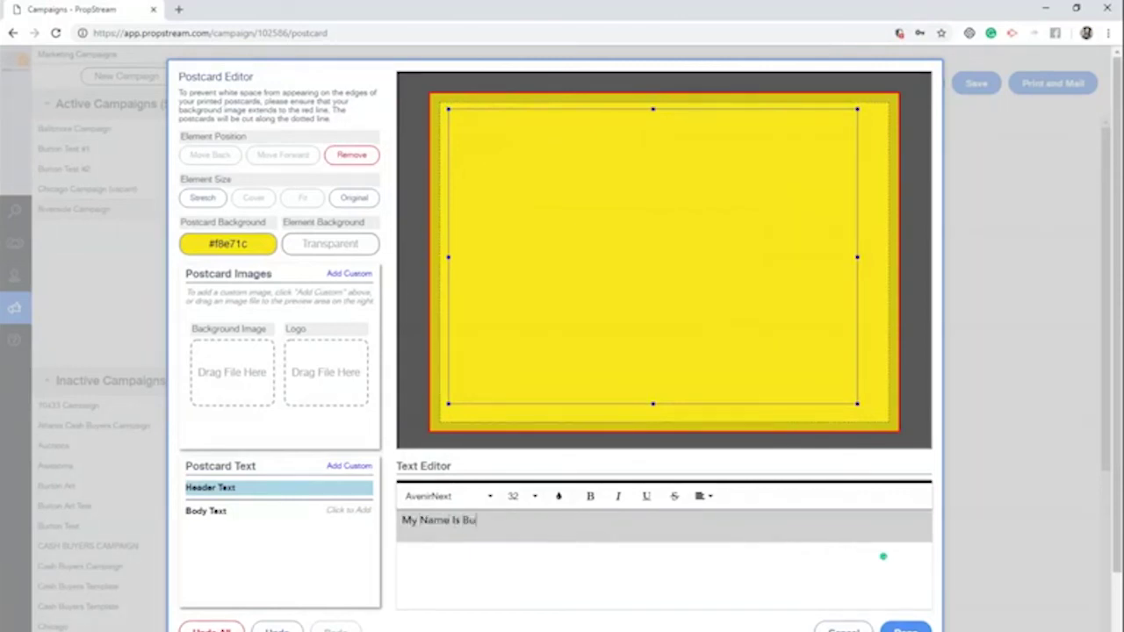
drag(624, 515, 444, 499)
click(444, 499)
click(447, 452)
click(518, 498)
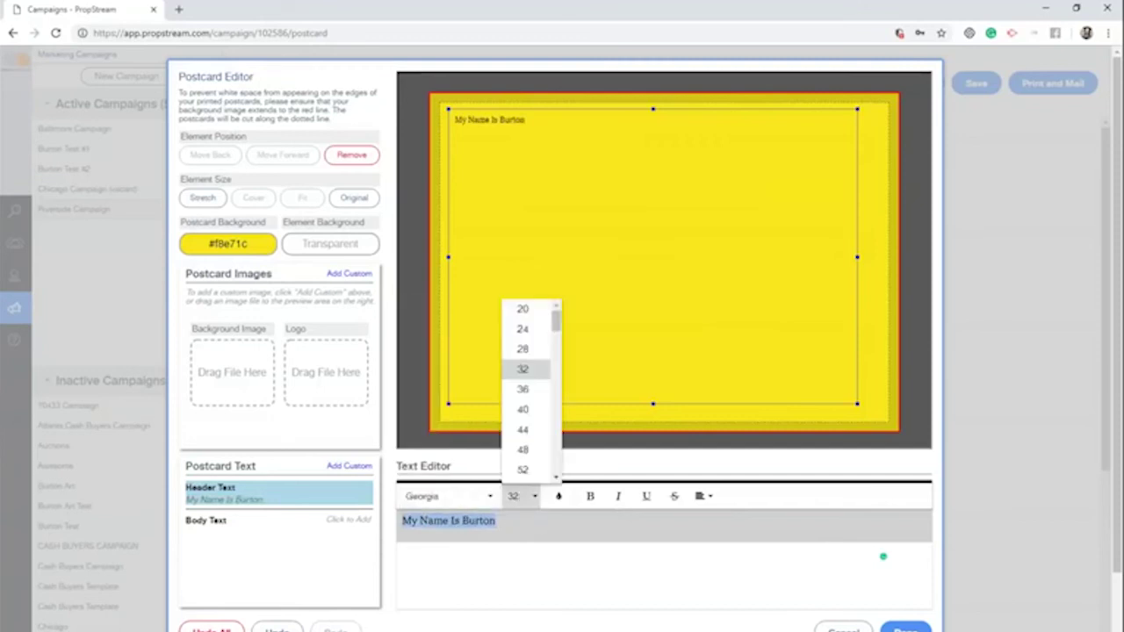
click(523, 435)
click(643, 232)
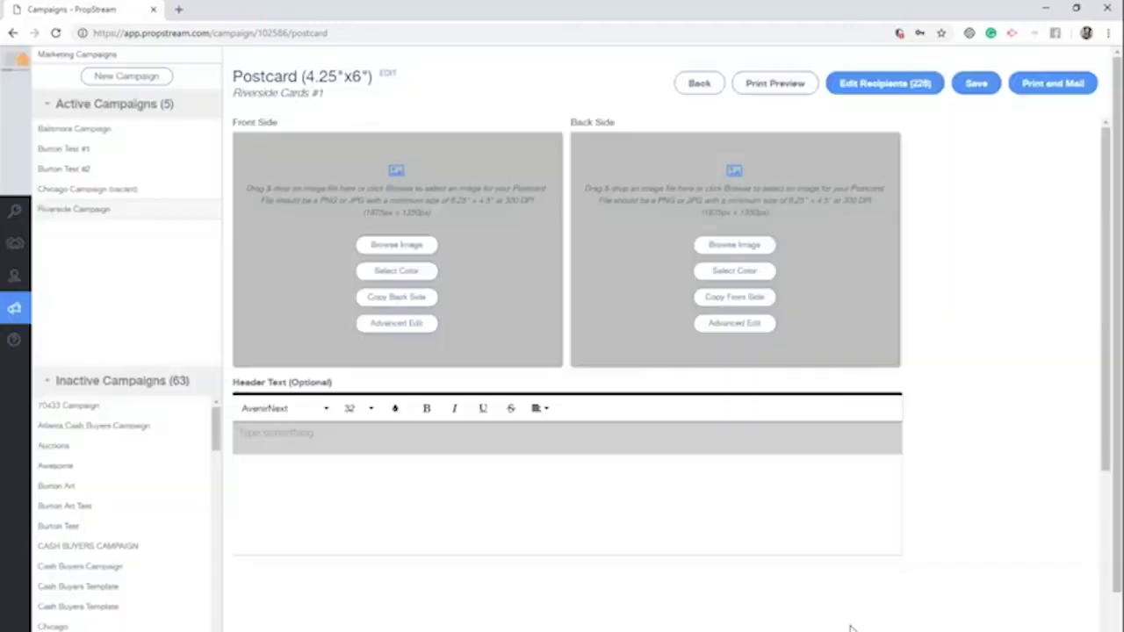
click(845, 629)
Apply a pre-defined 'We Buy Houses' template to Riverside Cards #1
click(390, 74)
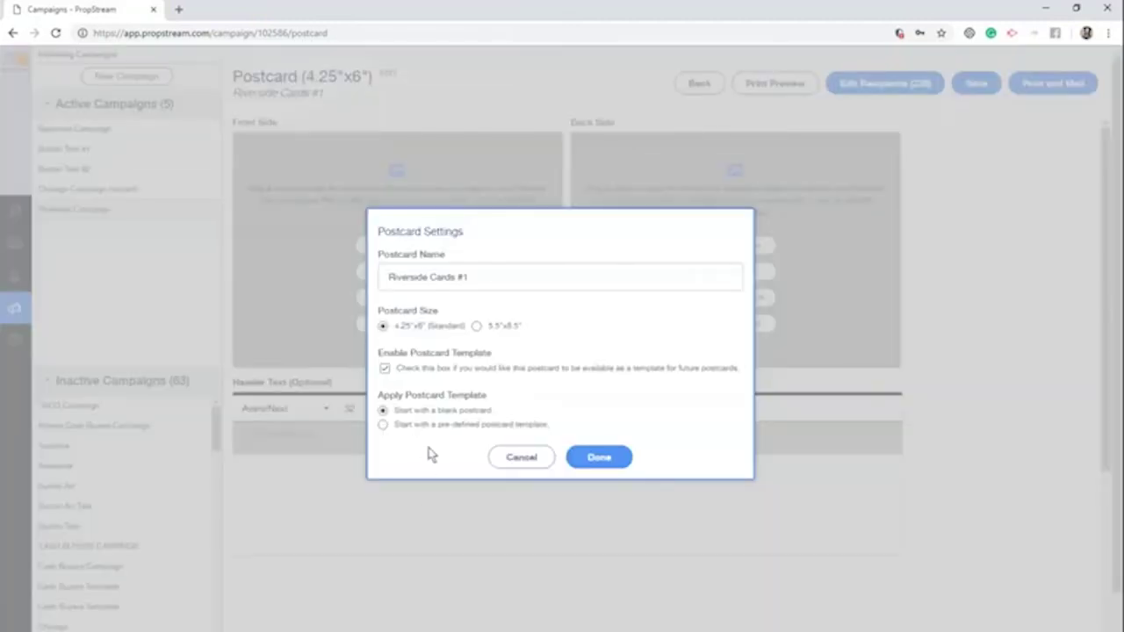
click(441, 428)
click(627, 452)
click(605, 520)
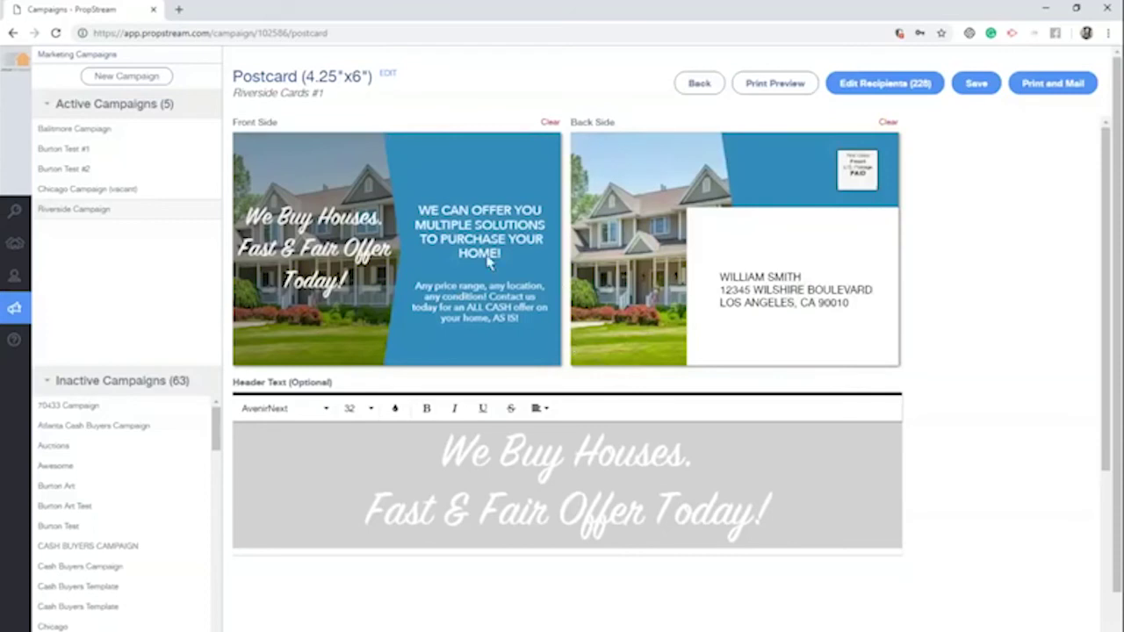
Move the 'We Buy Houses' headline to the front's top, then print-preview both sides
mouse_move(426, 266)
click(402, 293)
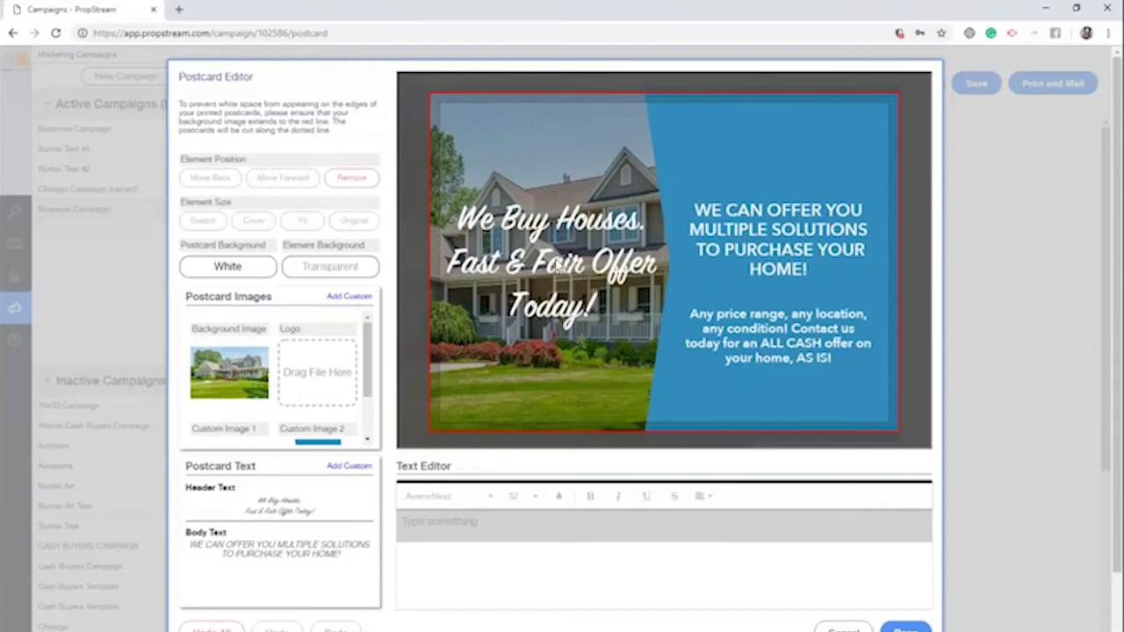
drag(561, 272, 558, 174)
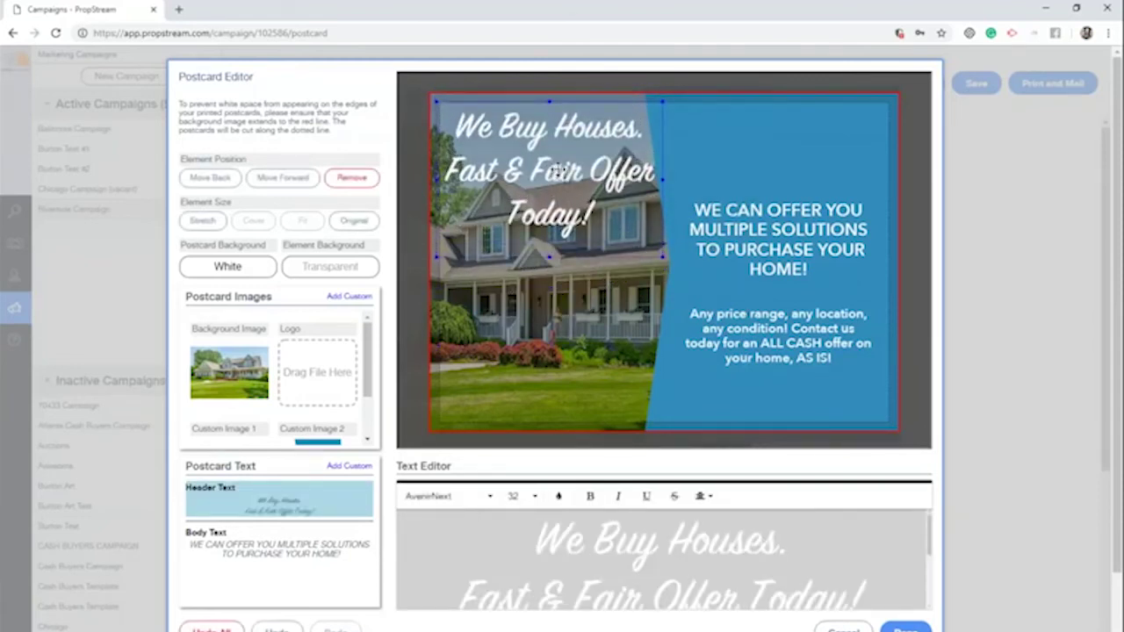
mouse_move(332, 375)
click(845, 629)
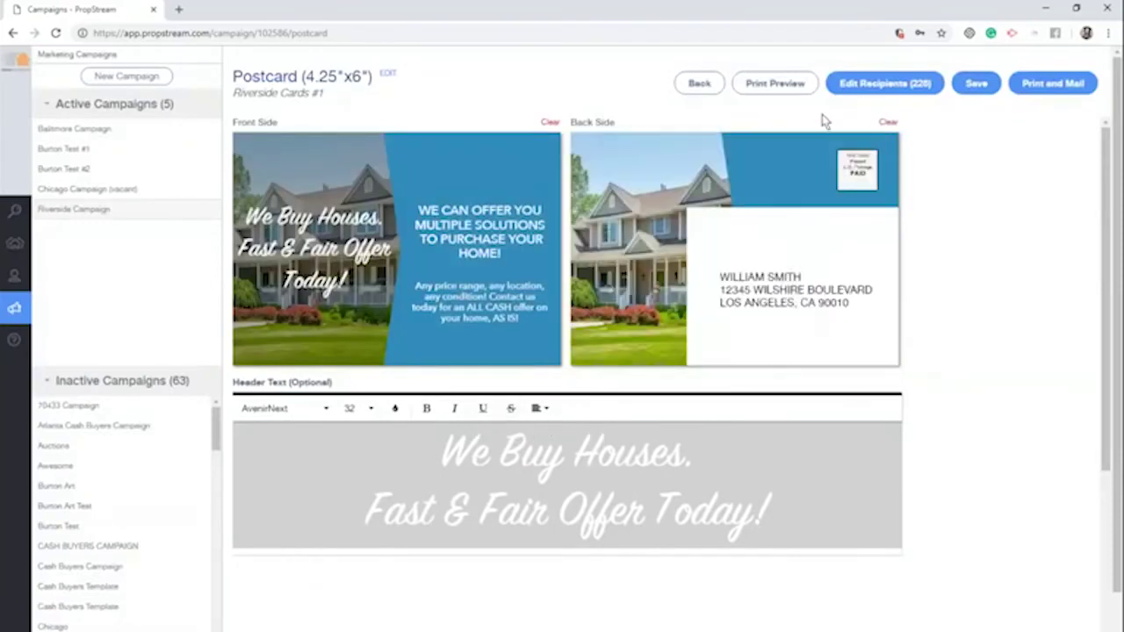
click(797, 82)
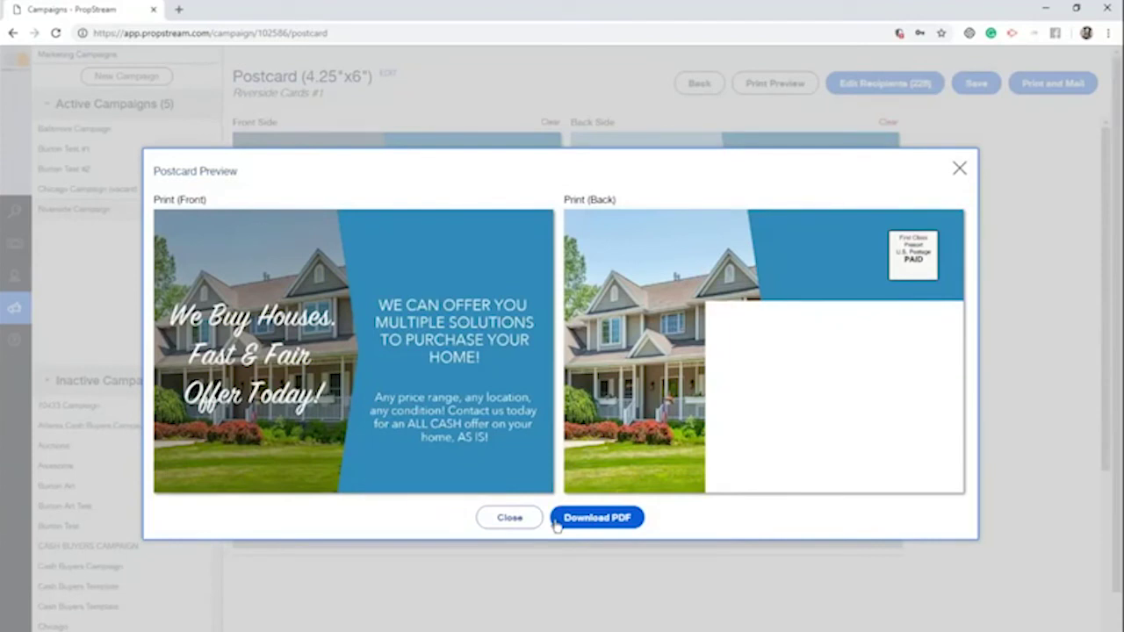
Go through Print and Mail to the $145.92 quote for 228 postcards, then cancel without ordering
click(503, 522)
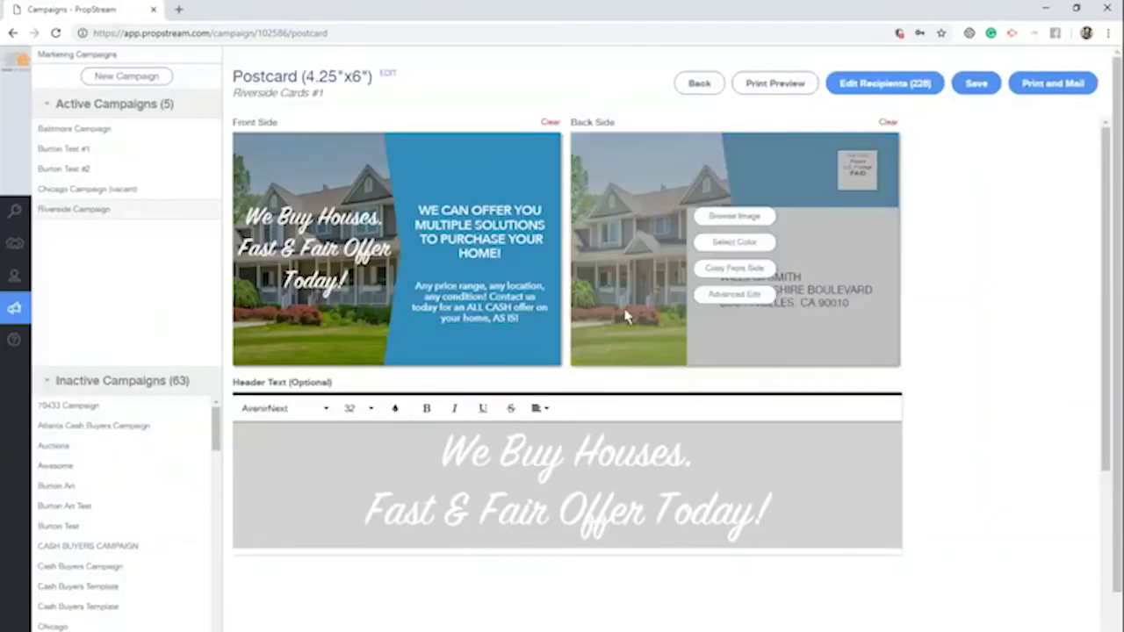
click(1053, 82)
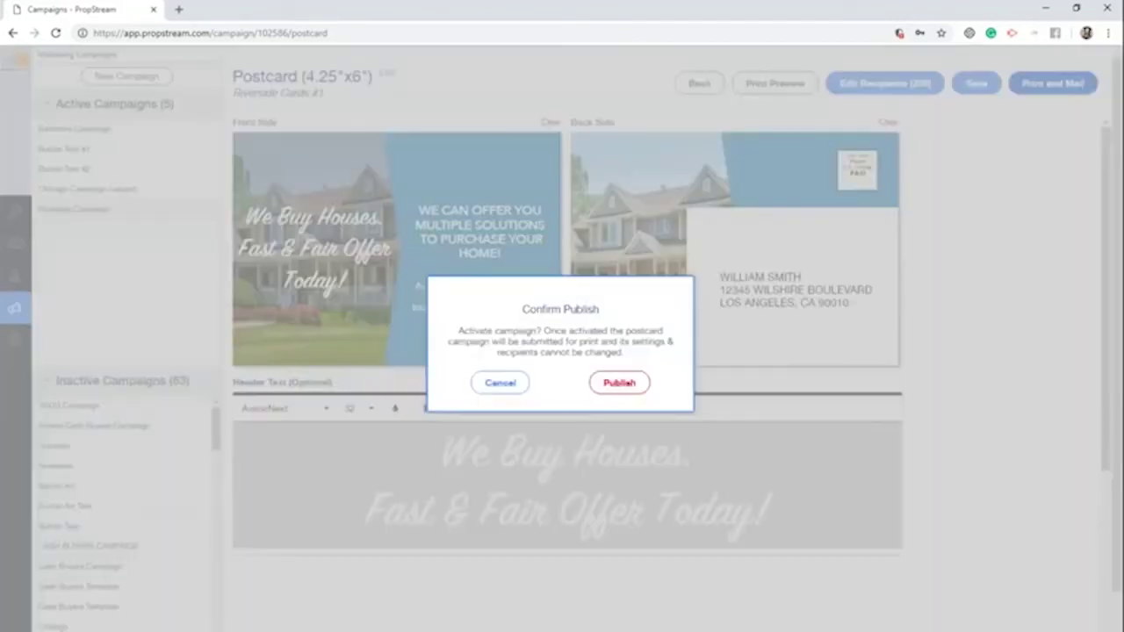
click(622, 379)
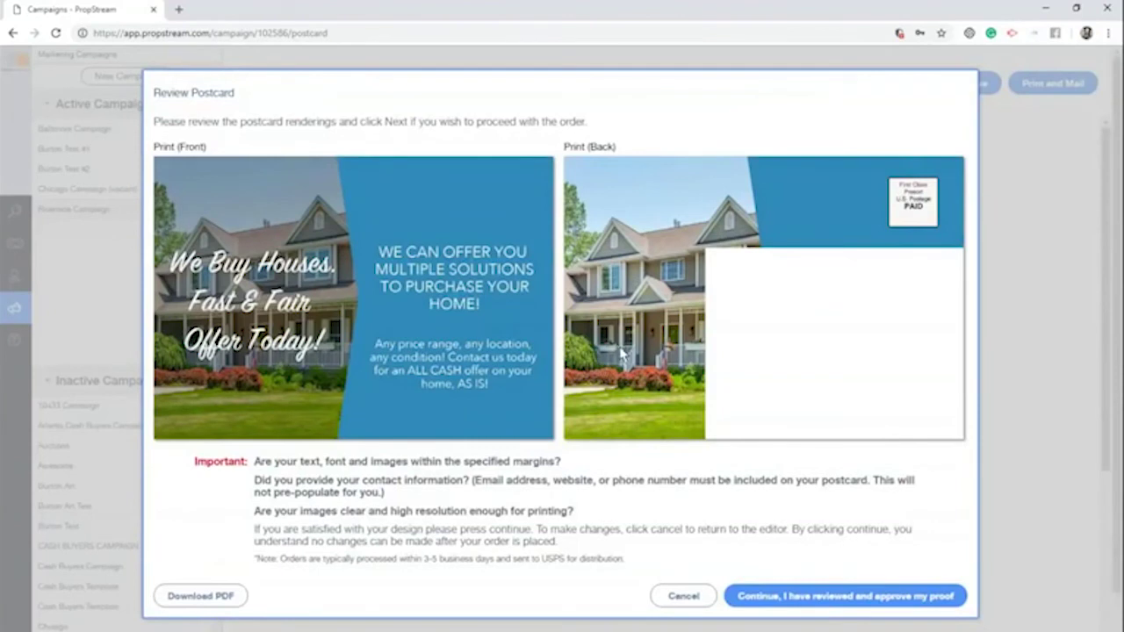
click(815, 597)
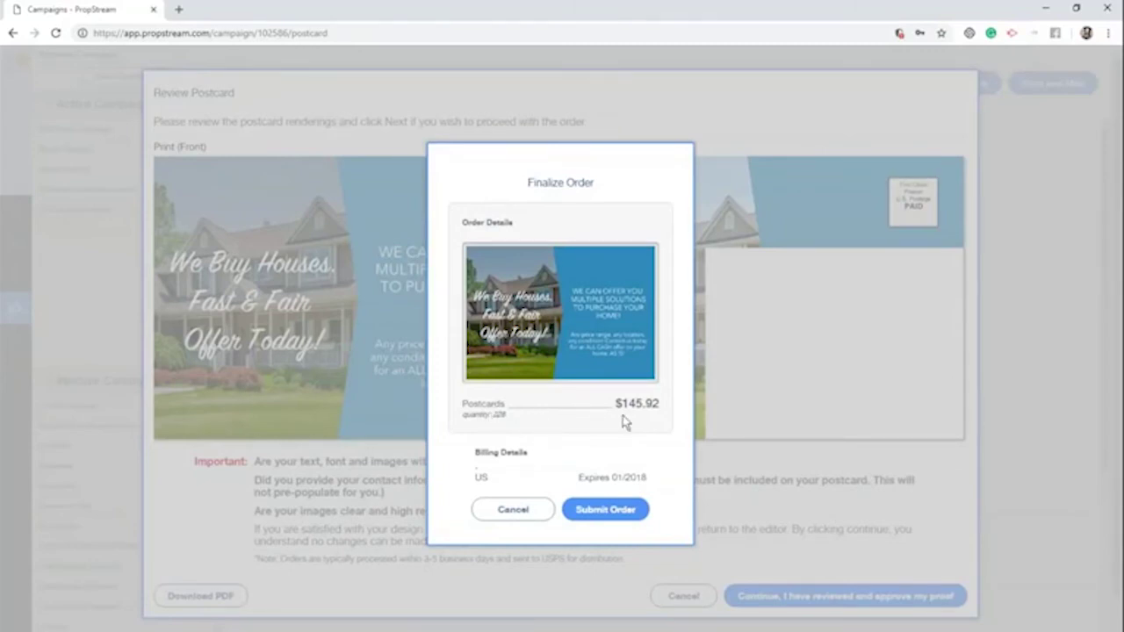
click(514, 509)
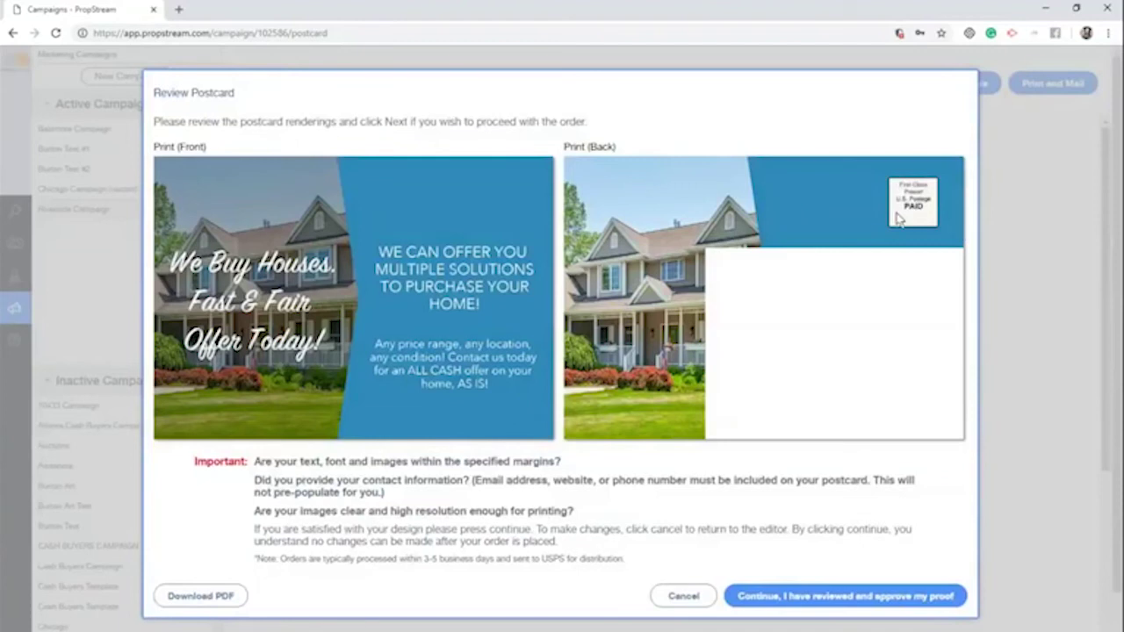
click(680, 597)
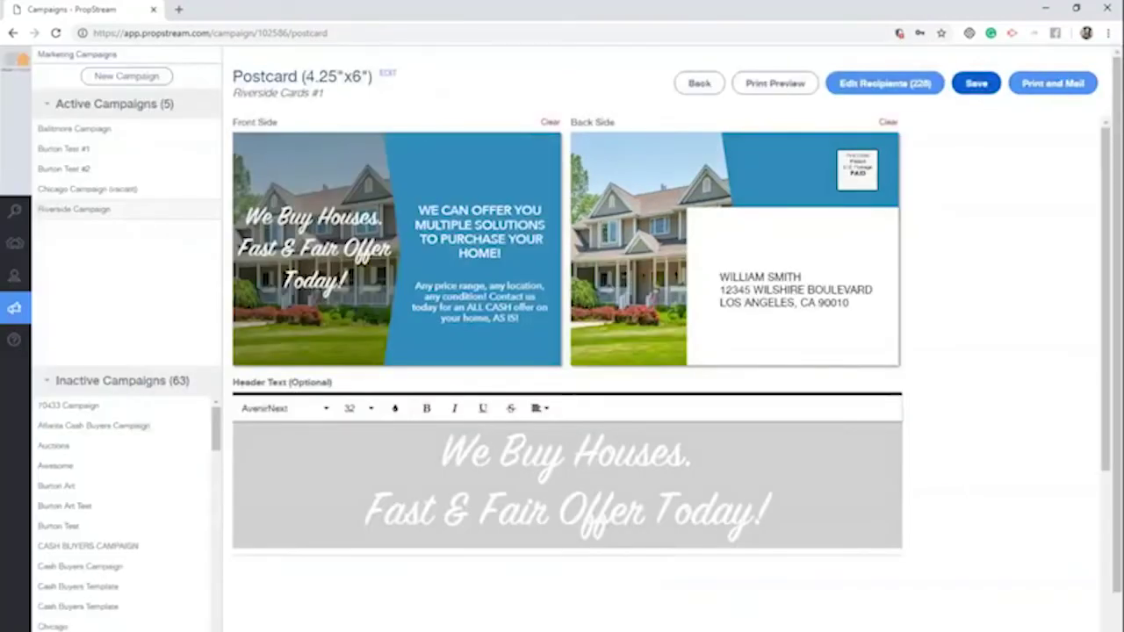
Save the first postcard, then add and save Postcard #2 from a pre-defined template
click(976, 83)
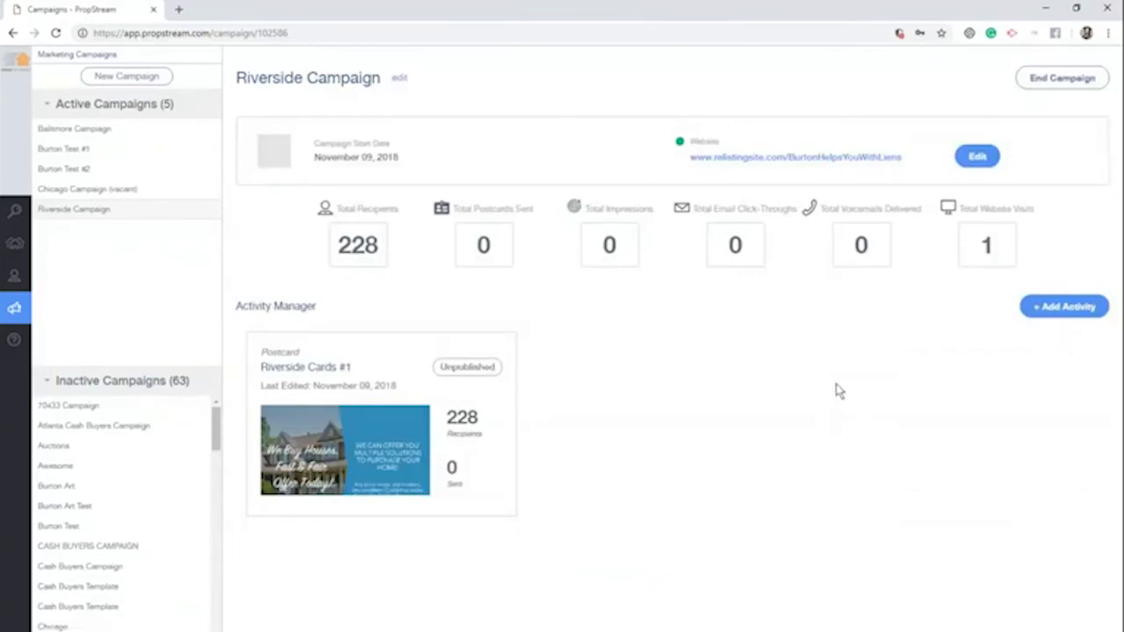
click(1071, 314)
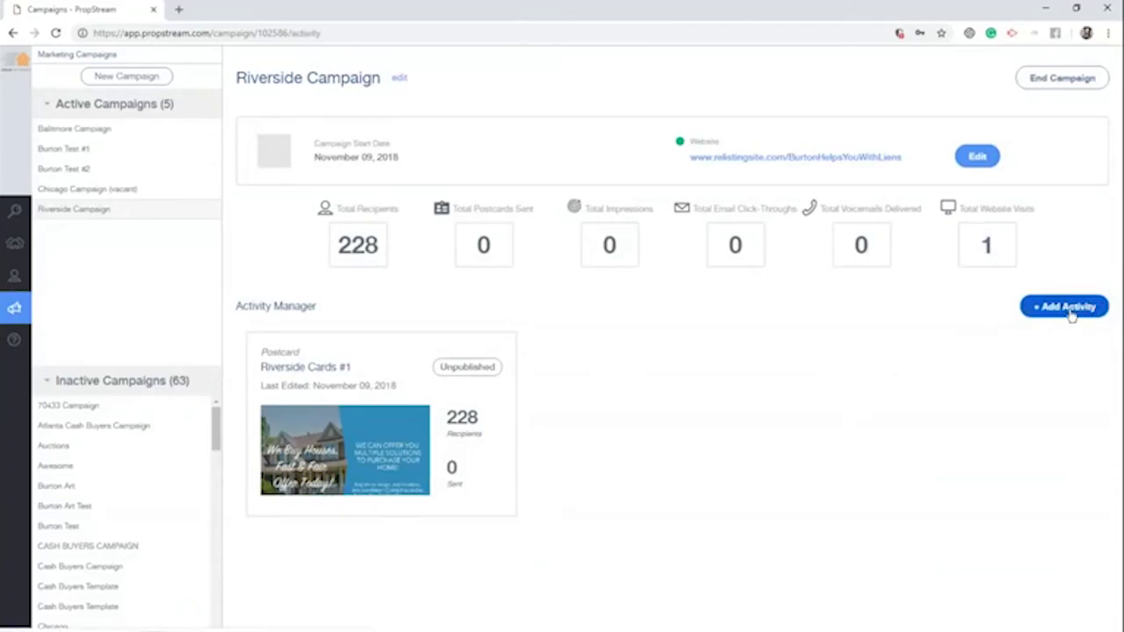
click(452, 339)
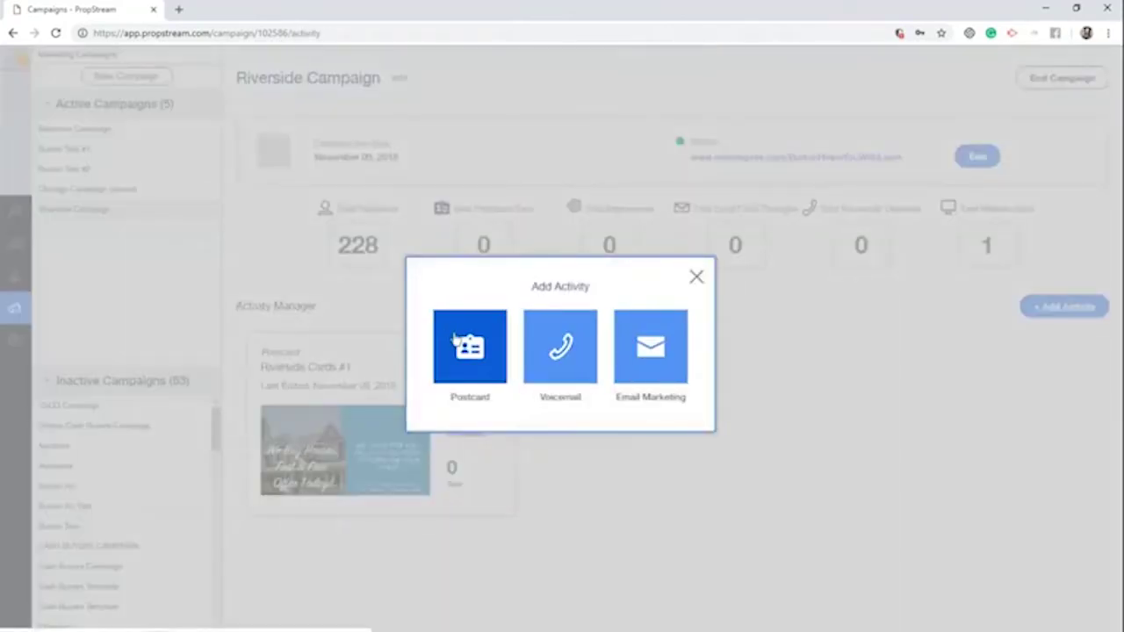
triple_click(481, 279)
text(Postcard #2)
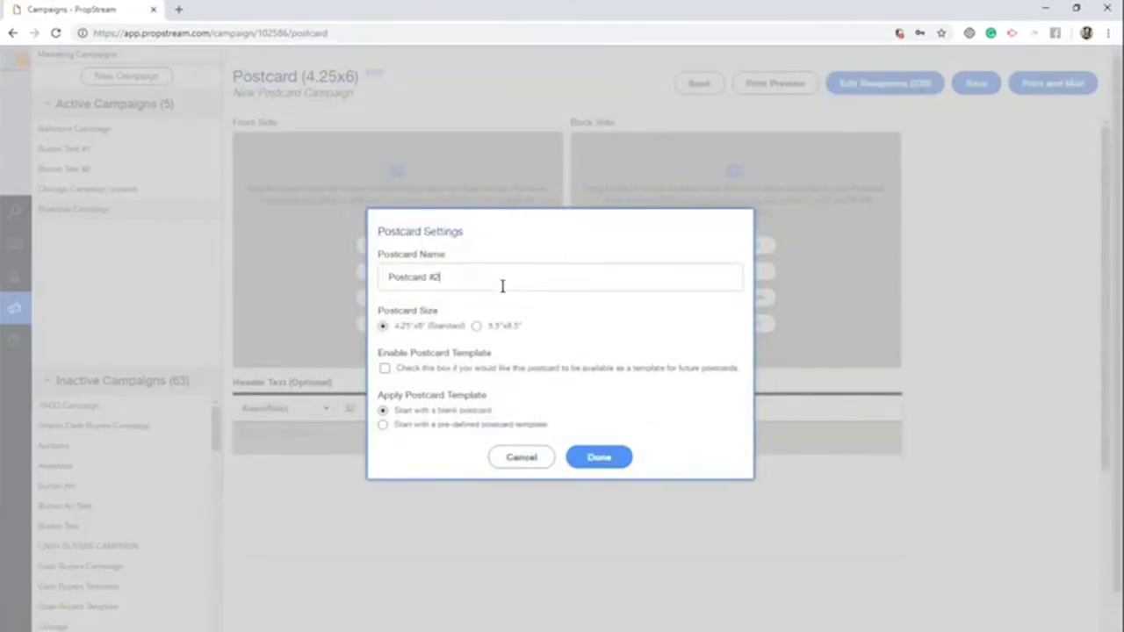
click(468, 426)
click(598, 522)
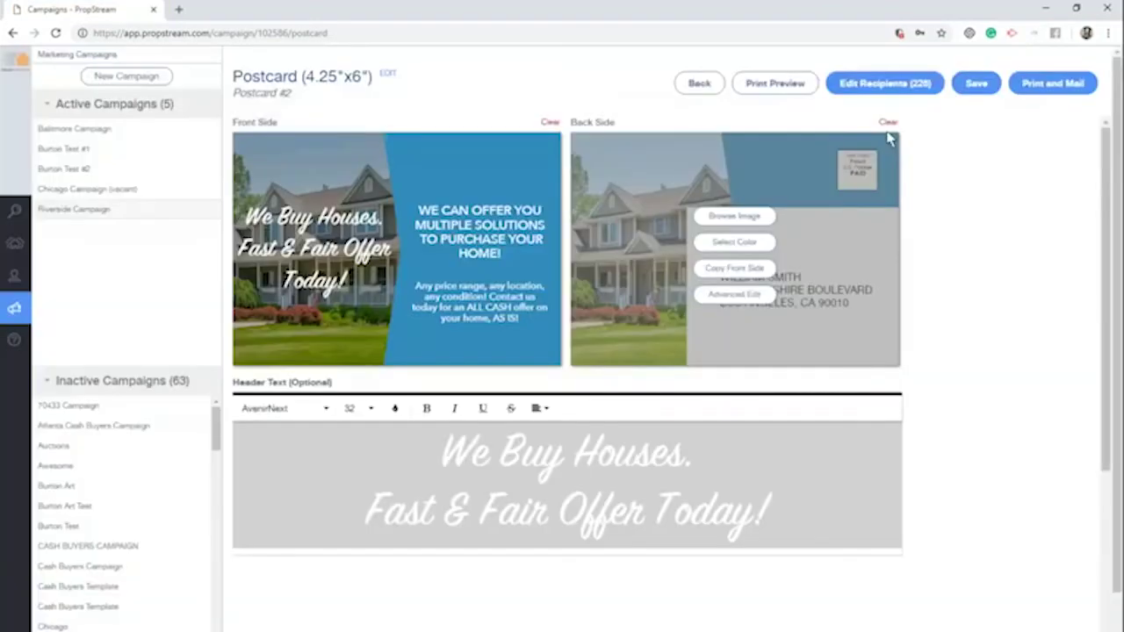
click(976, 82)
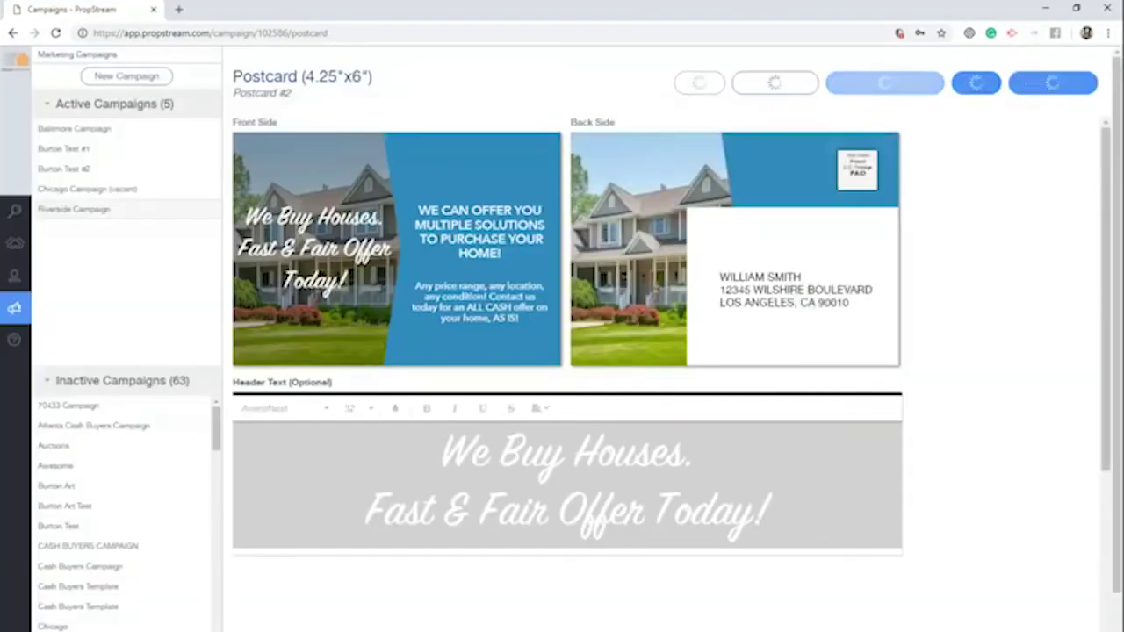
click(699, 84)
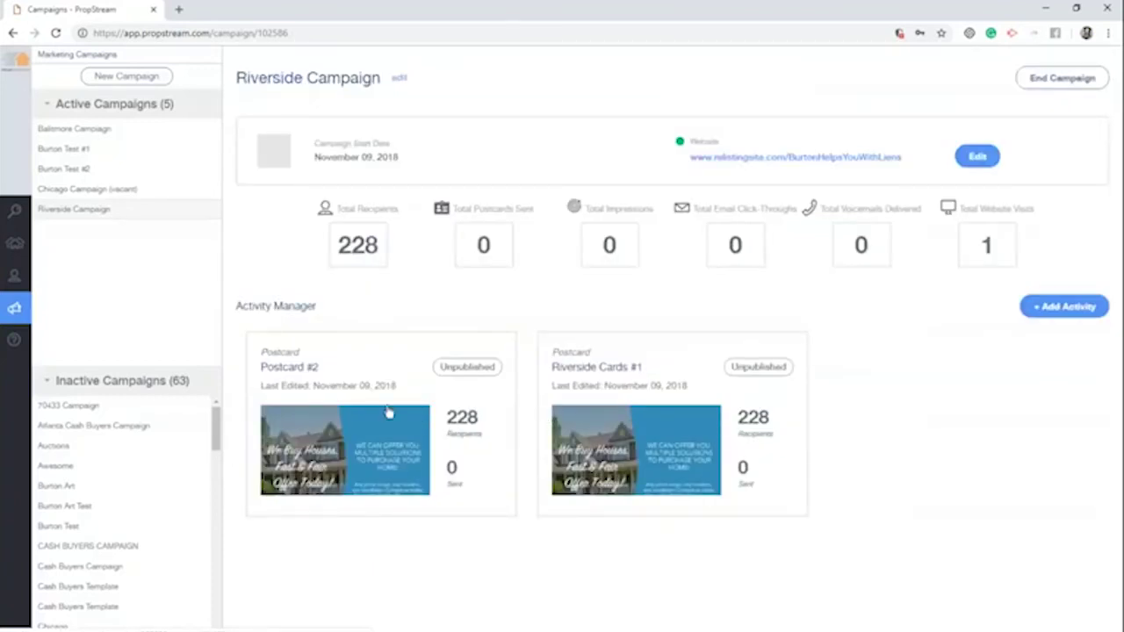
click(1061, 309)
Add an email activity named E-mail #1 with subject 'Hey I Buy Tax Lien Properties'
click(637, 356)
triple_click(496, 219)
text(E-mail #1)
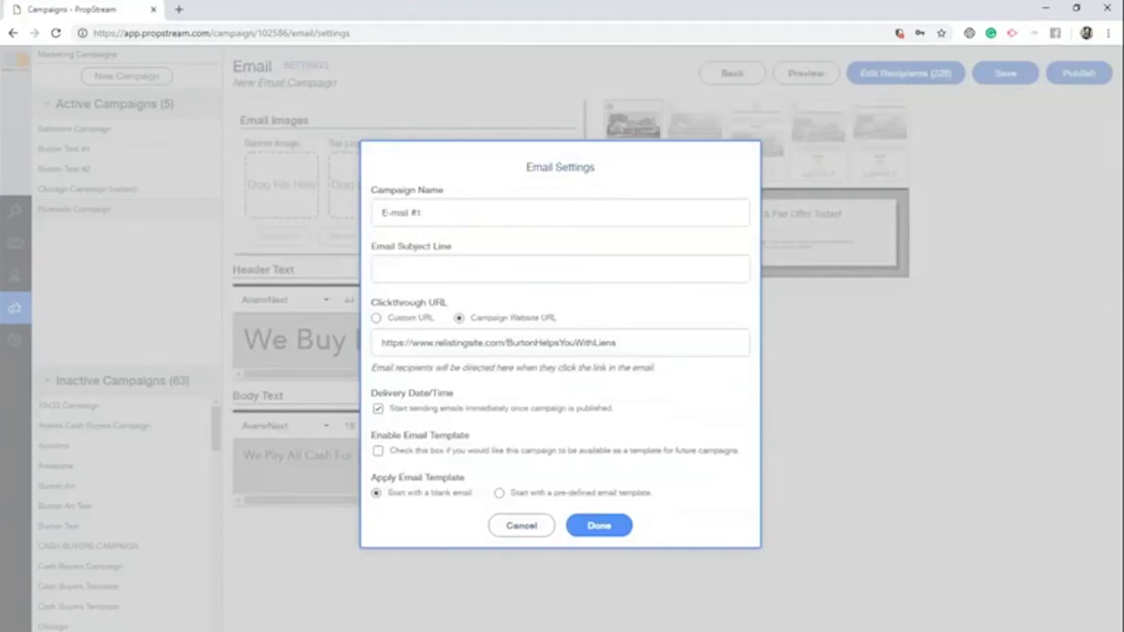
click(431, 277)
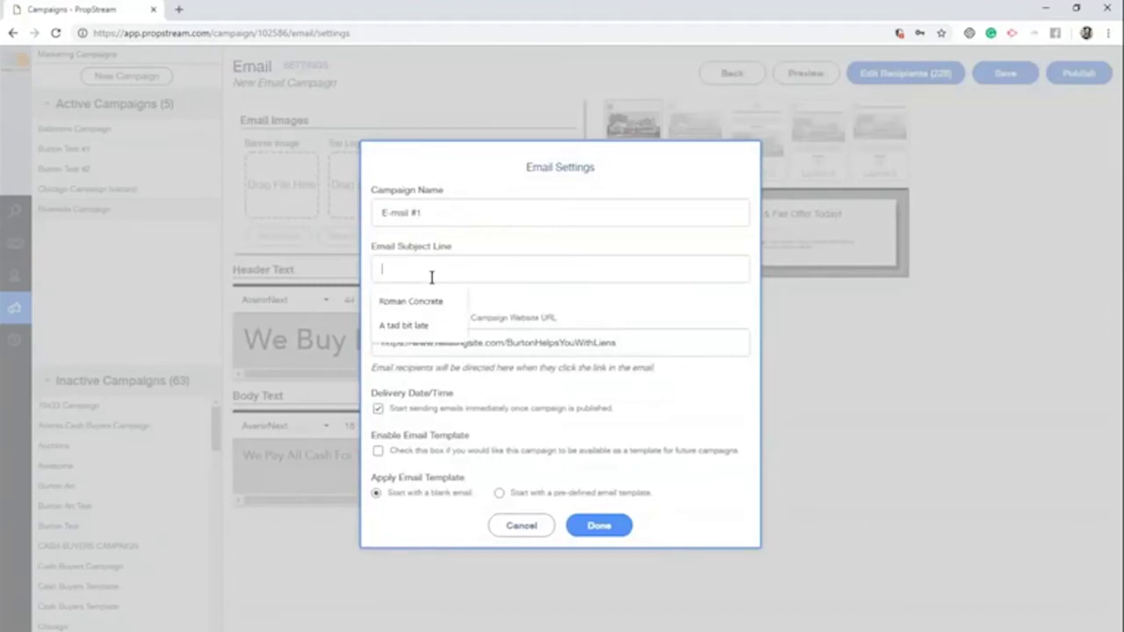
text(Hey I Buy)
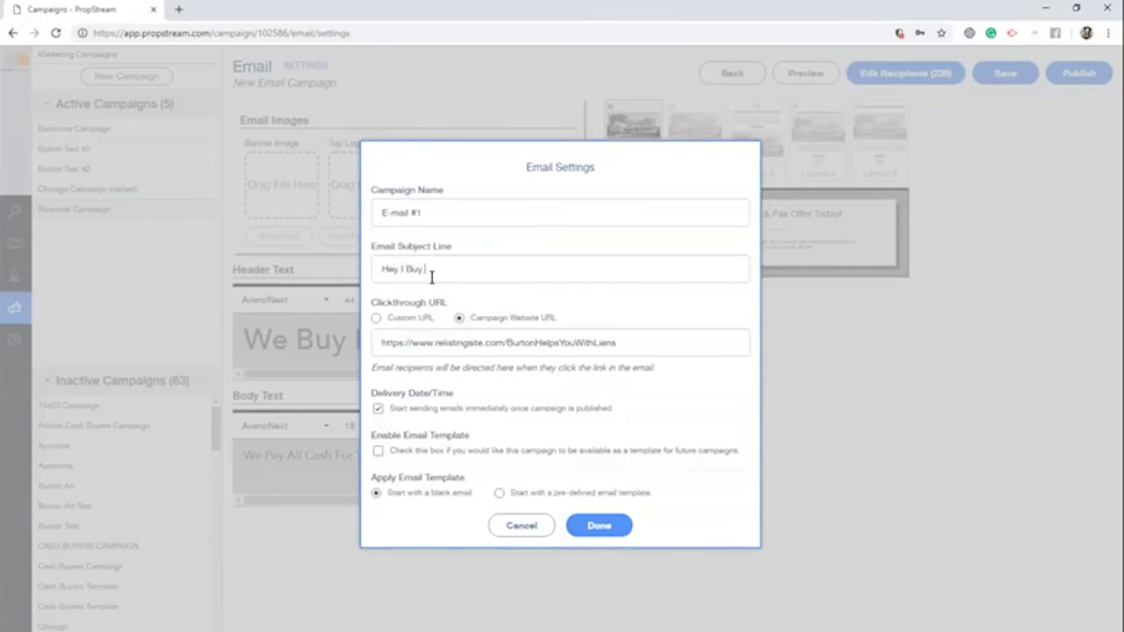
text( Tax Lien Properties)
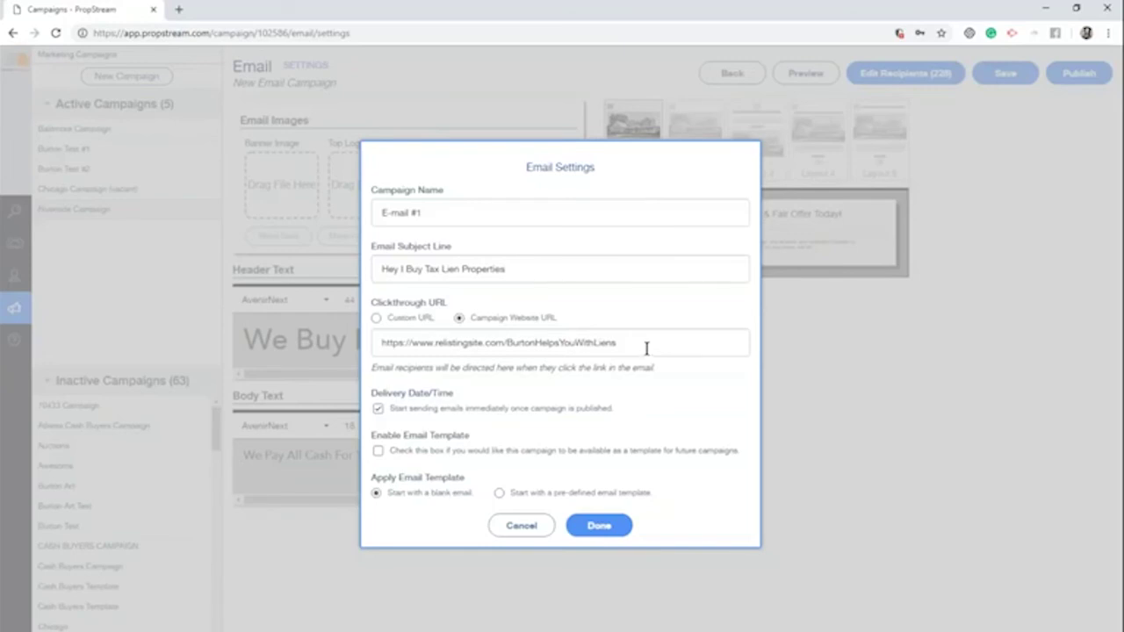
Keep the Campaign Website URL and immediate sending, then build it from pre-defined Template 2
triple_click(644, 341)
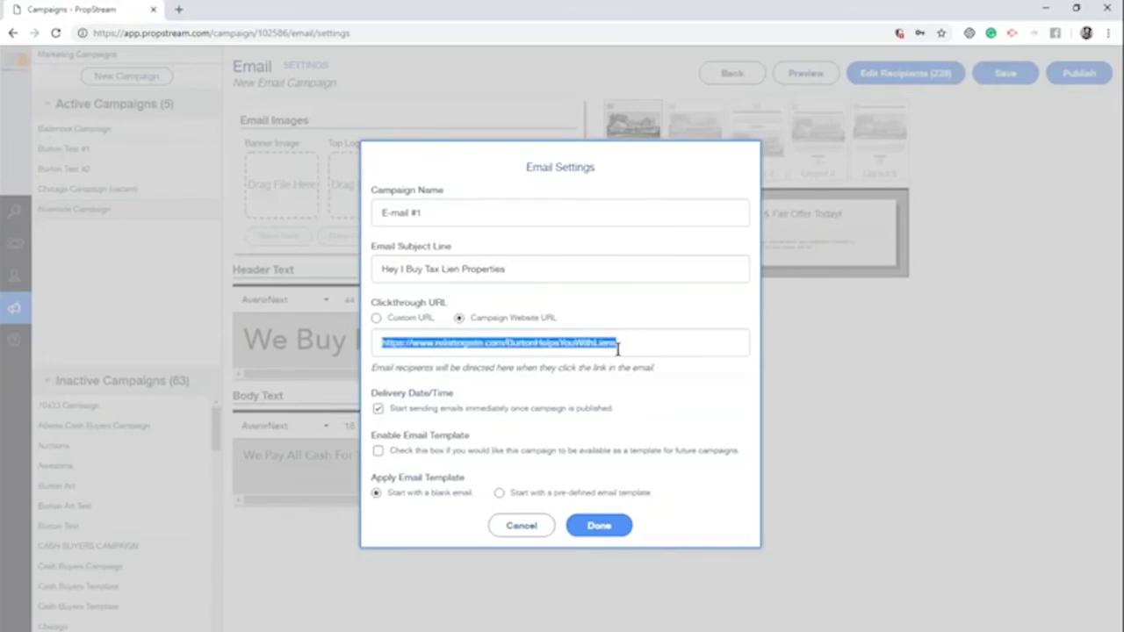
click(407, 321)
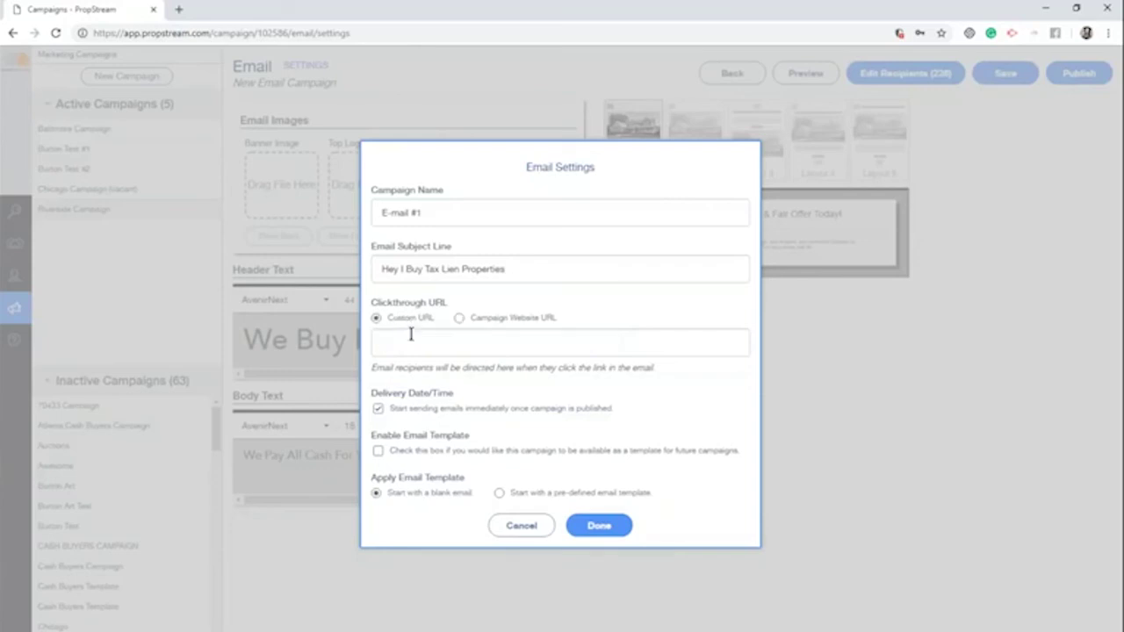
click(410, 339)
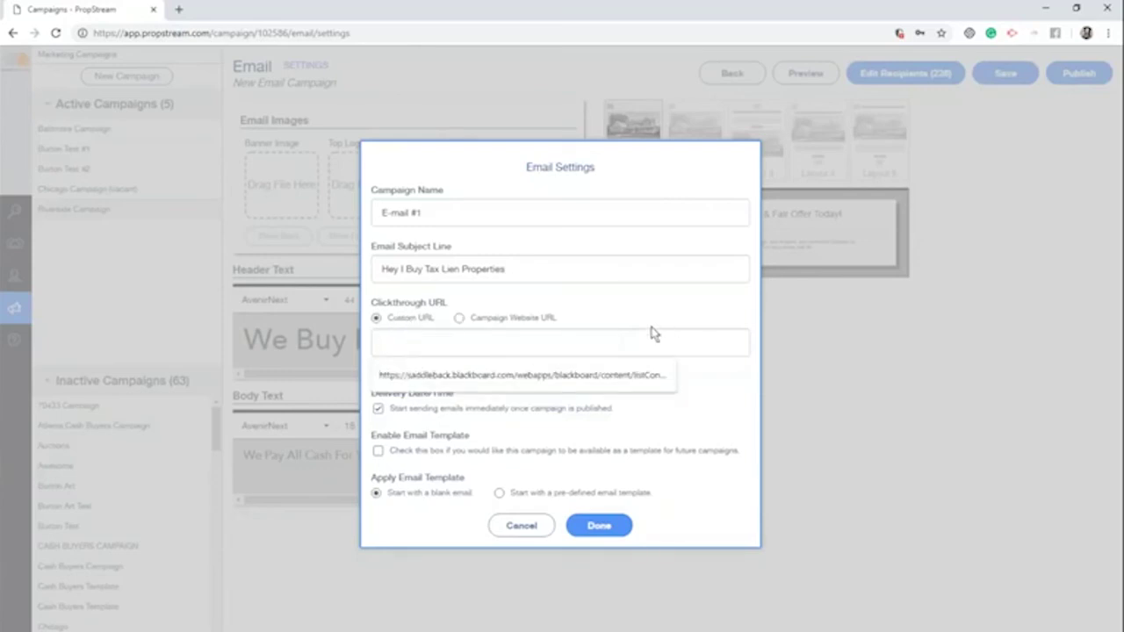
click(488, 322)
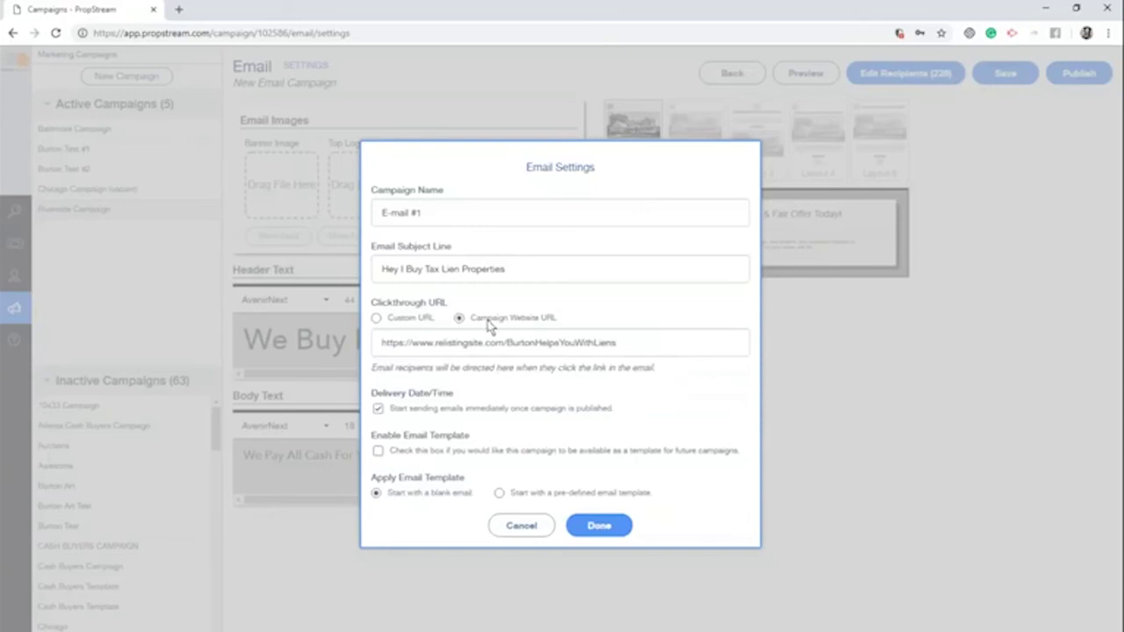
click(429, 413)
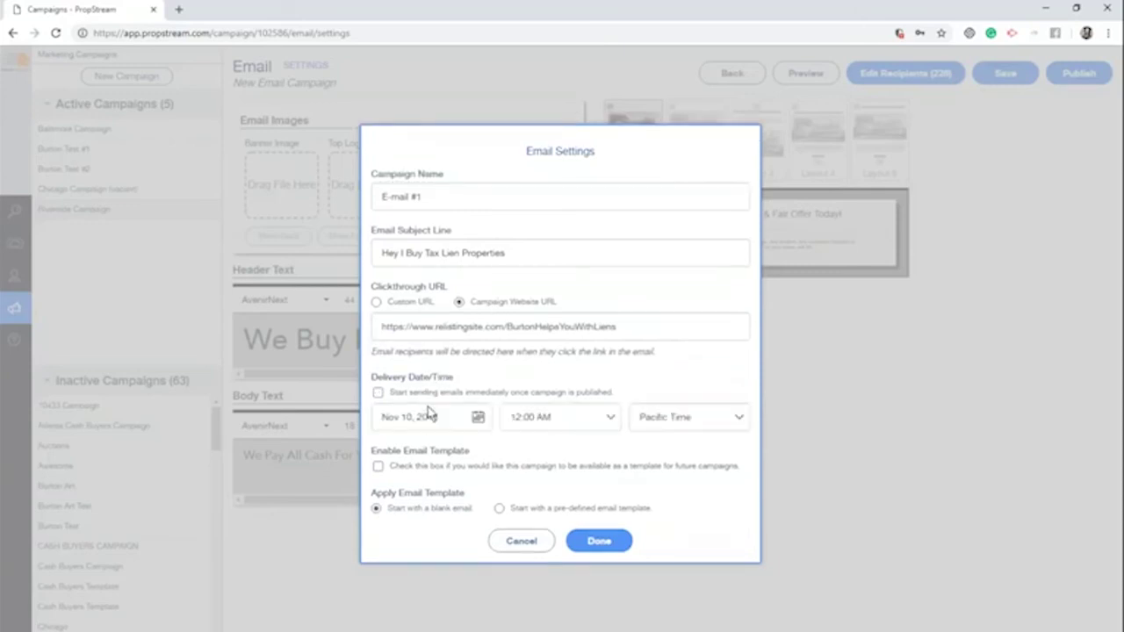
click(476, 417)
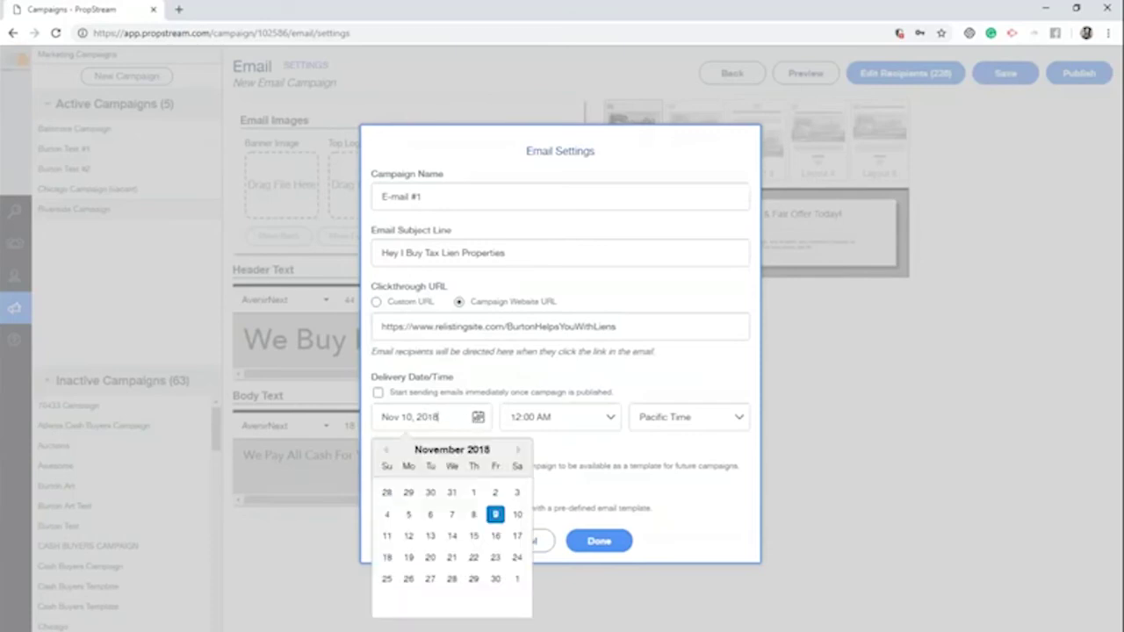
click(379, 392)
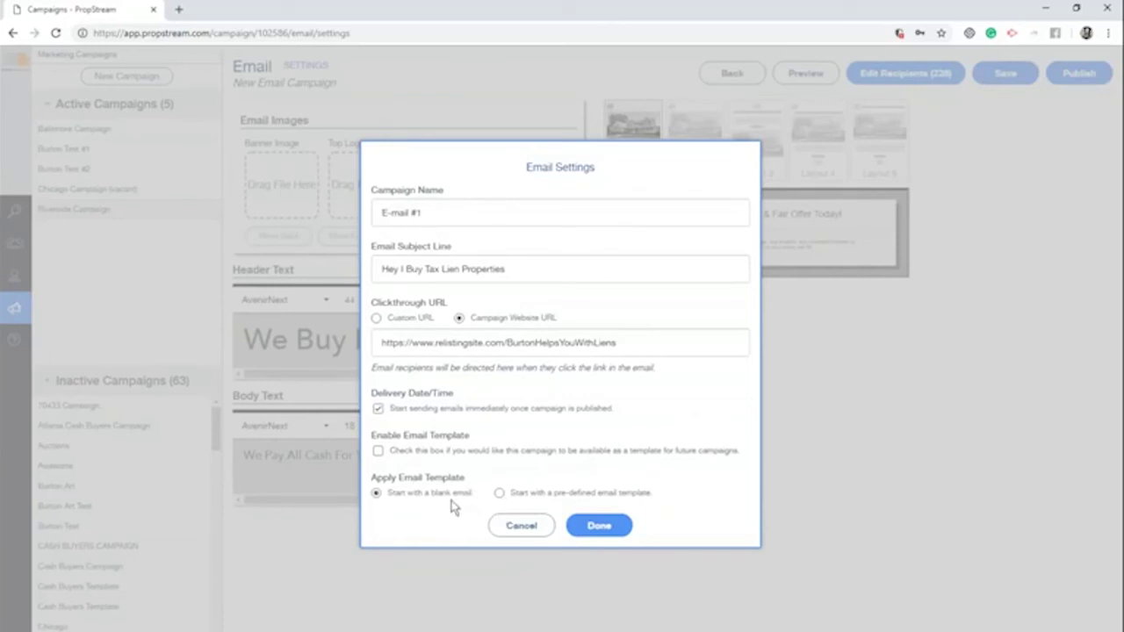
click(533, 494)
click(542, 500)
click(595, 618)
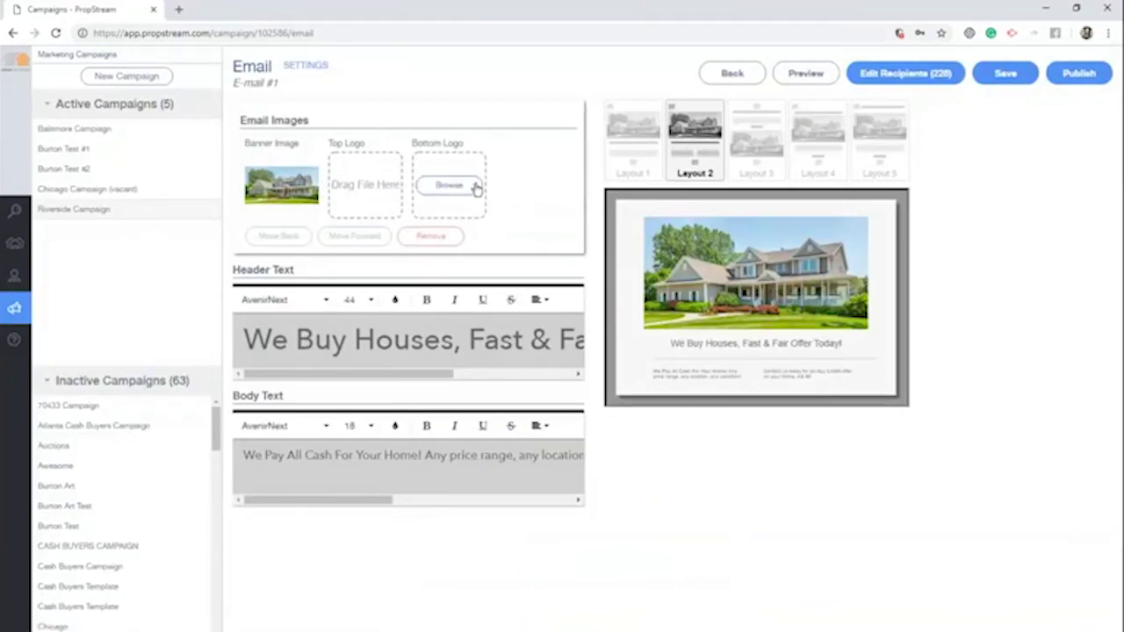
Replace 'We' in the email header with the sender's name and switch to the fifth layout
click(289, 340)
drag(289, 340, 220, 357)
text(Burton Will)
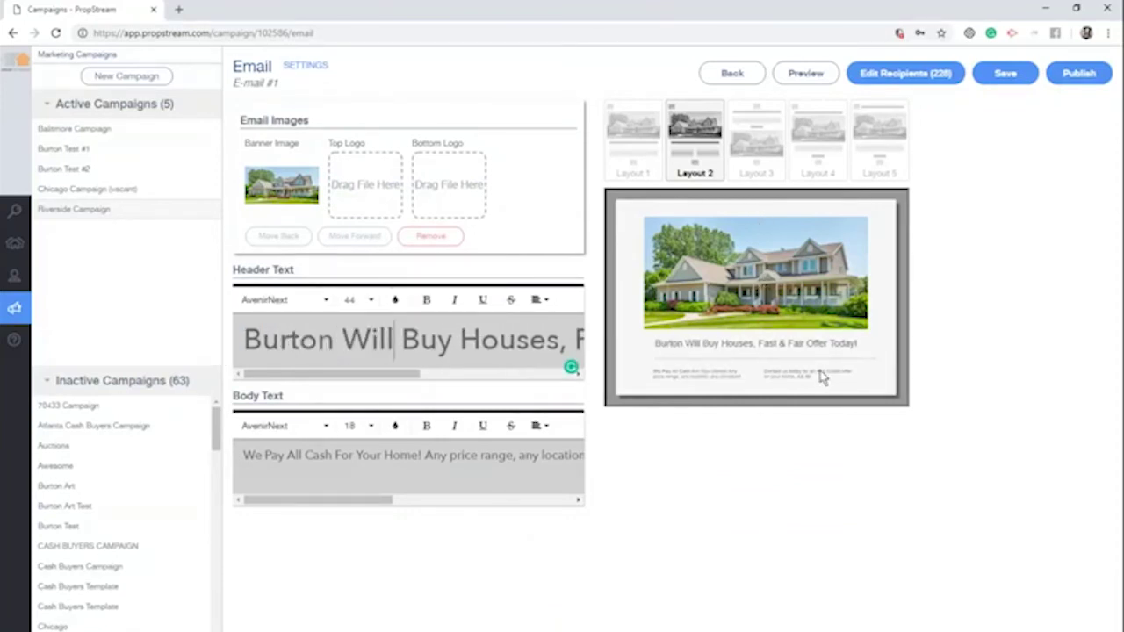
drag(651, 342, 718, 347)
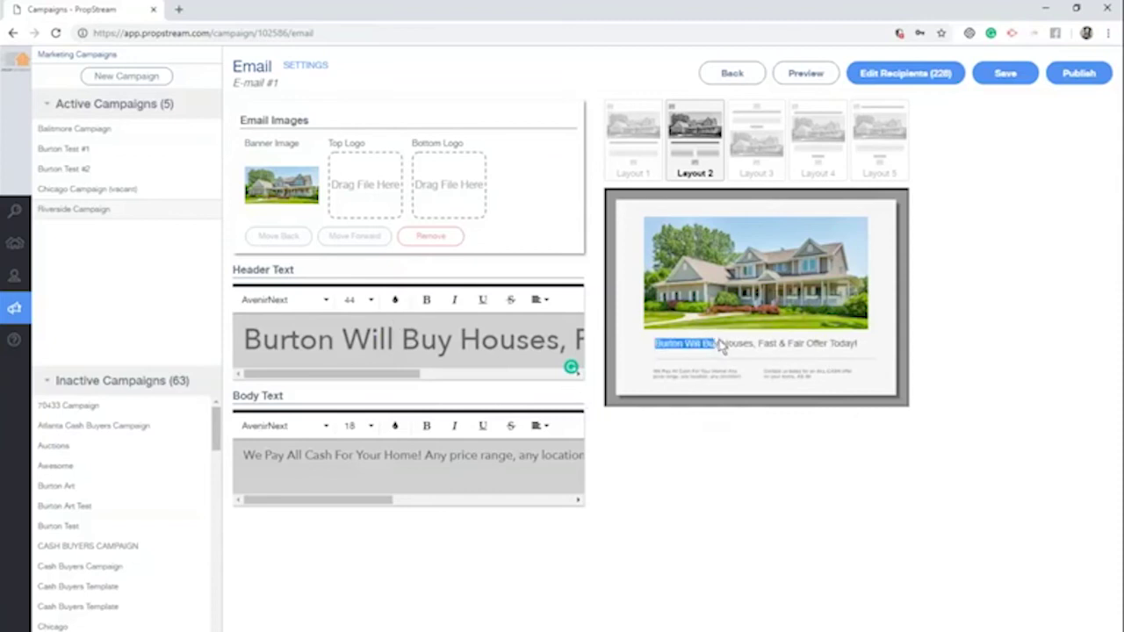
triple_click(351, 455)
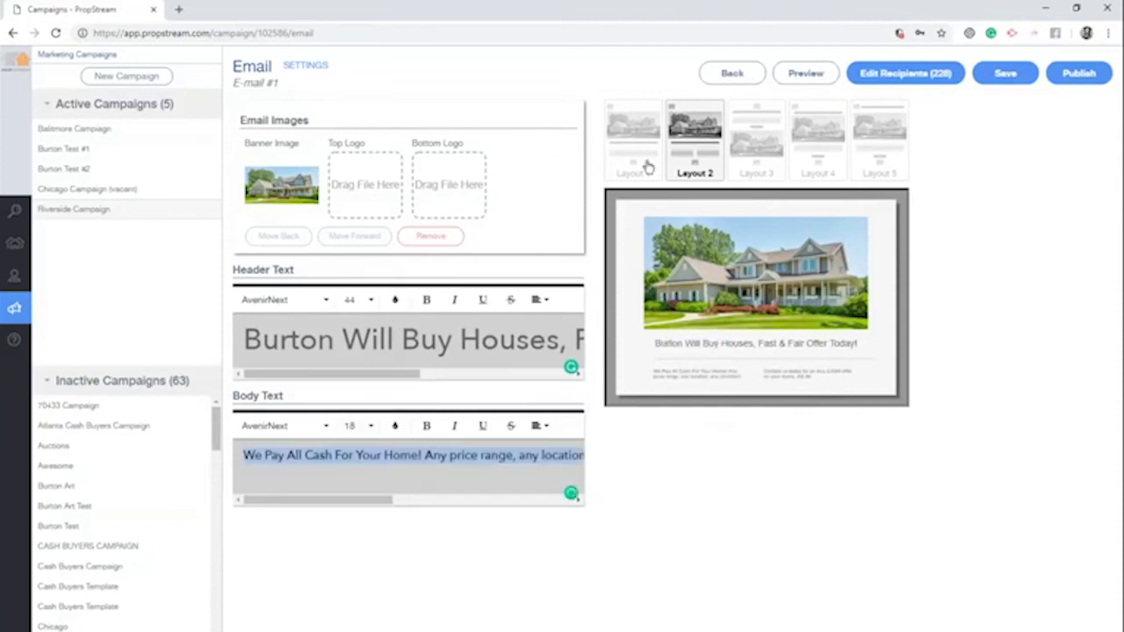
click(754, 140)
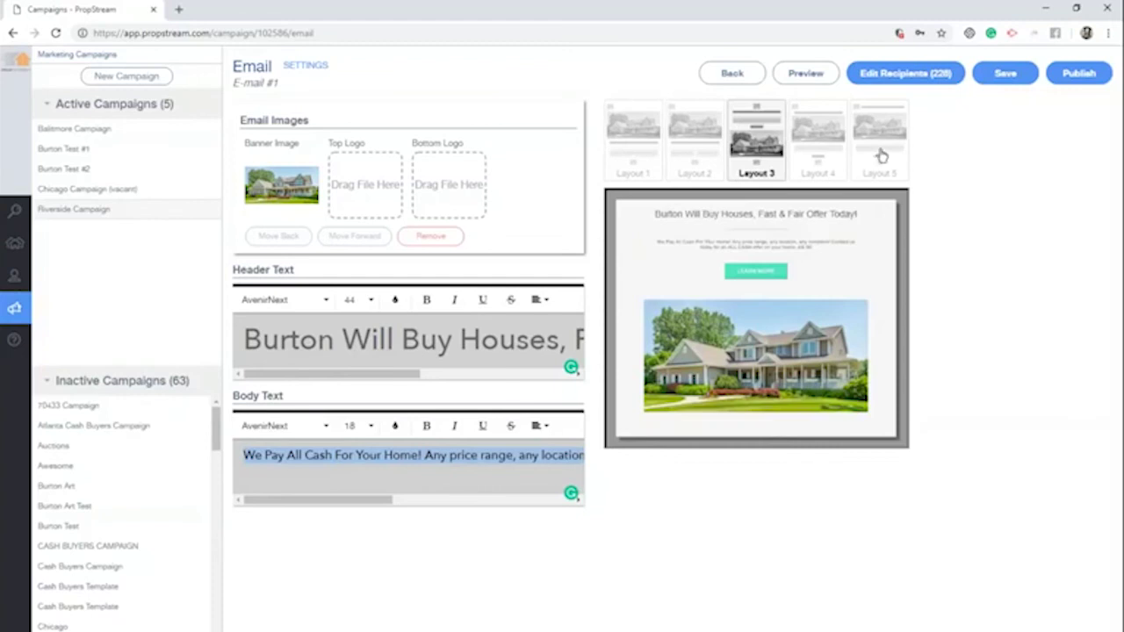
click(881, 156)
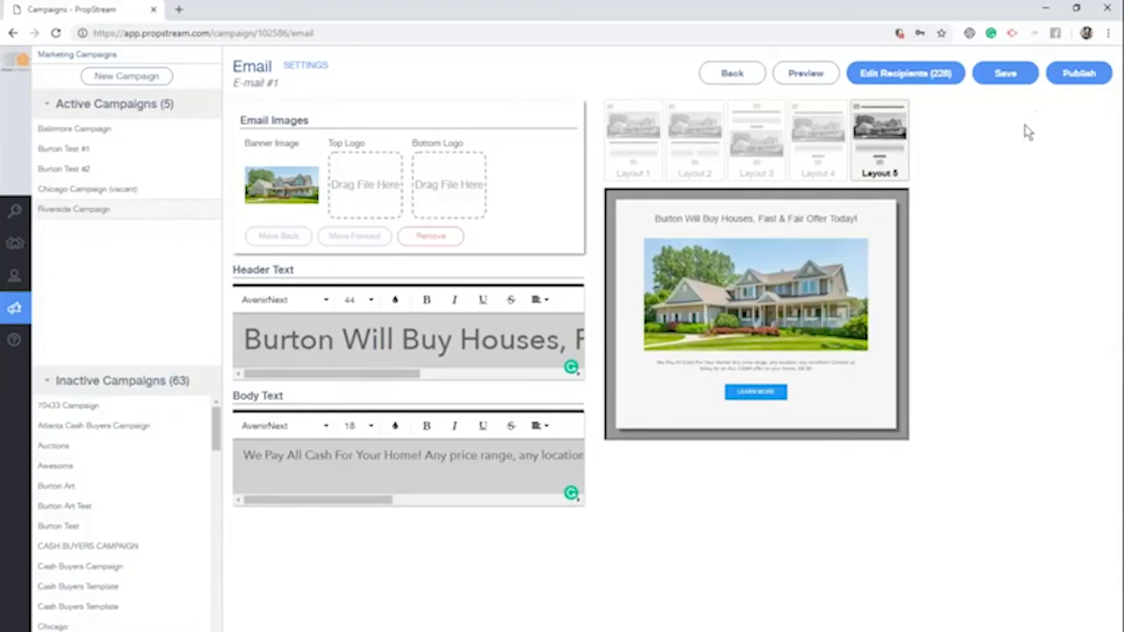
Send an email preview to your saved address and bring the Gmail inbox alongside
click(800, 77)
click(556, 362)
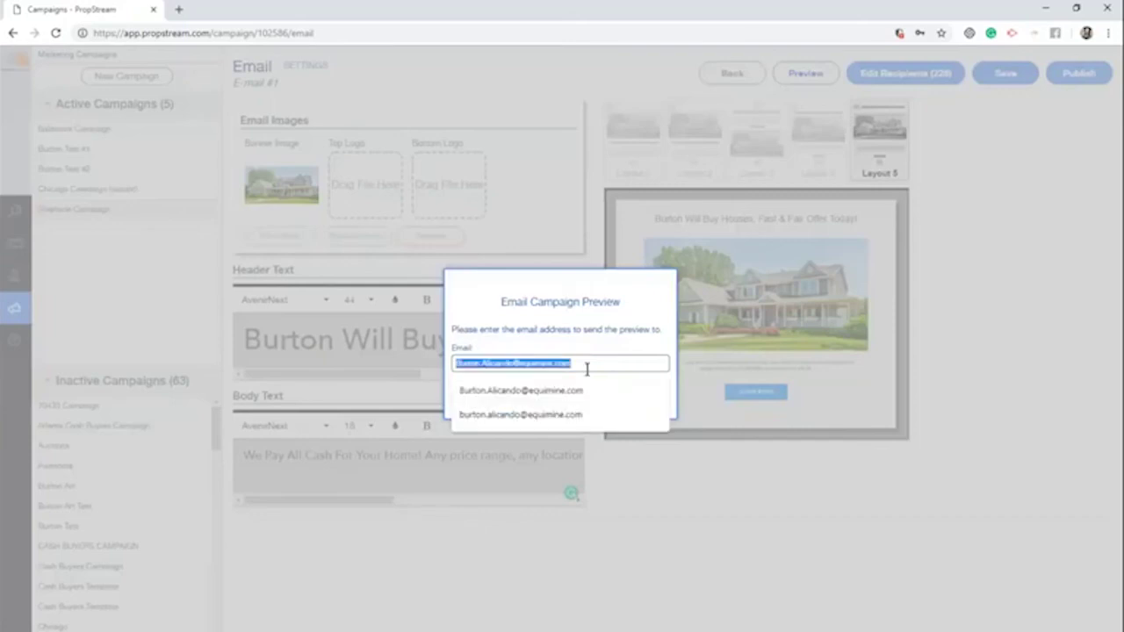
click(612, 391)
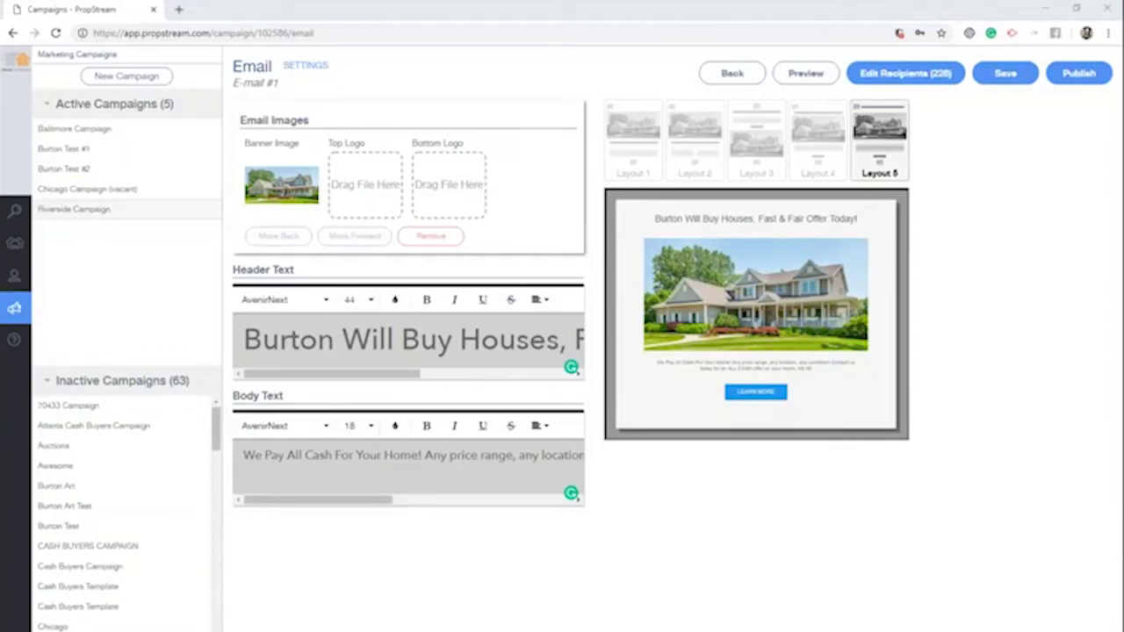
drag(0, 15, 527, 15)
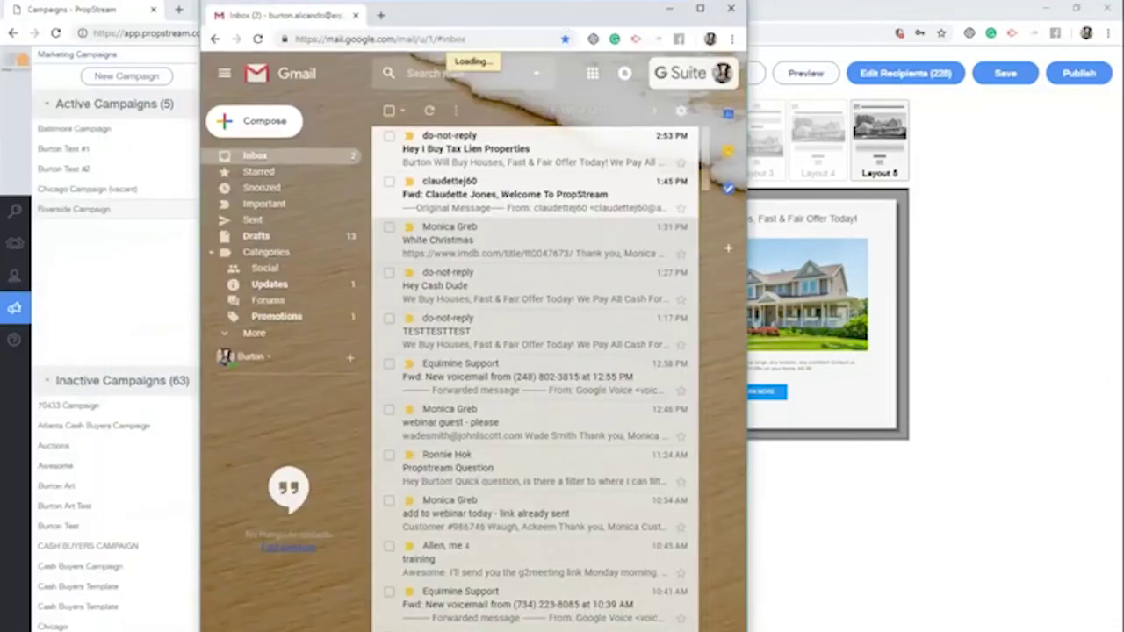
Open the 'Hey I Buy Tax Lien Properties' email in maximized Gmail and follow its LEARN MORE link
click(508, 169)
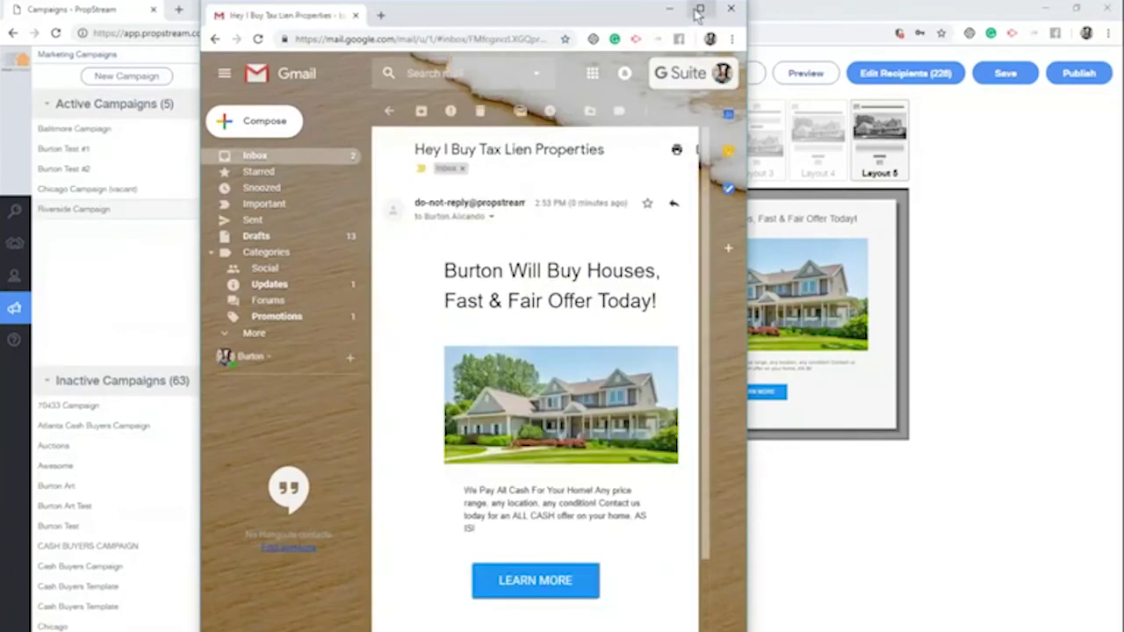
click(699, 10)
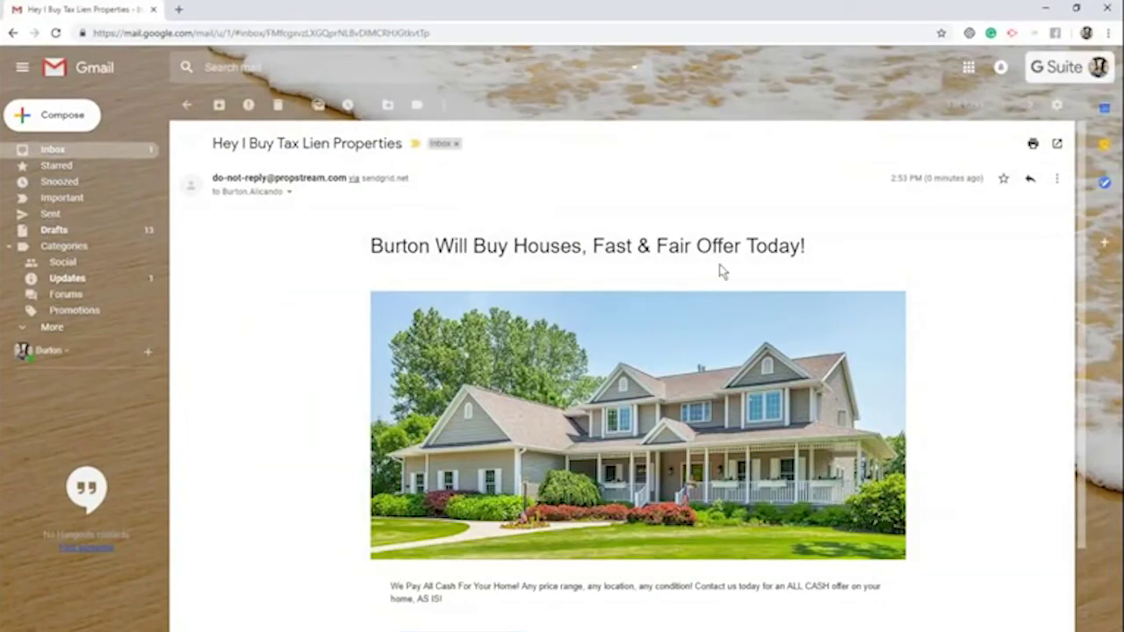
scroll(781, 279, down, 2)
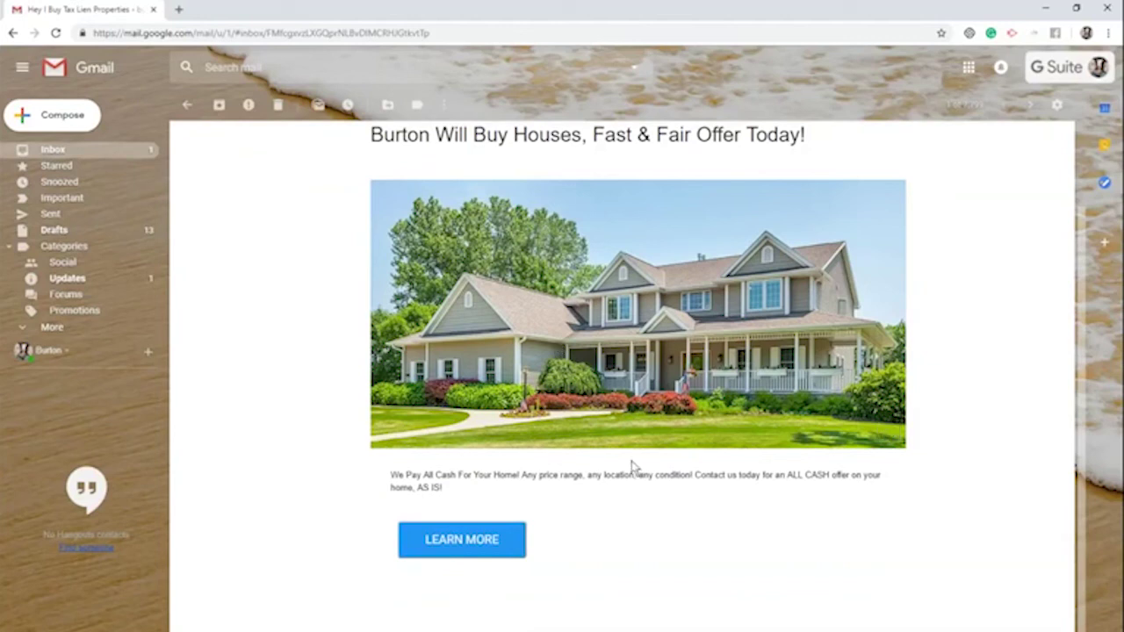
click(485, 540)
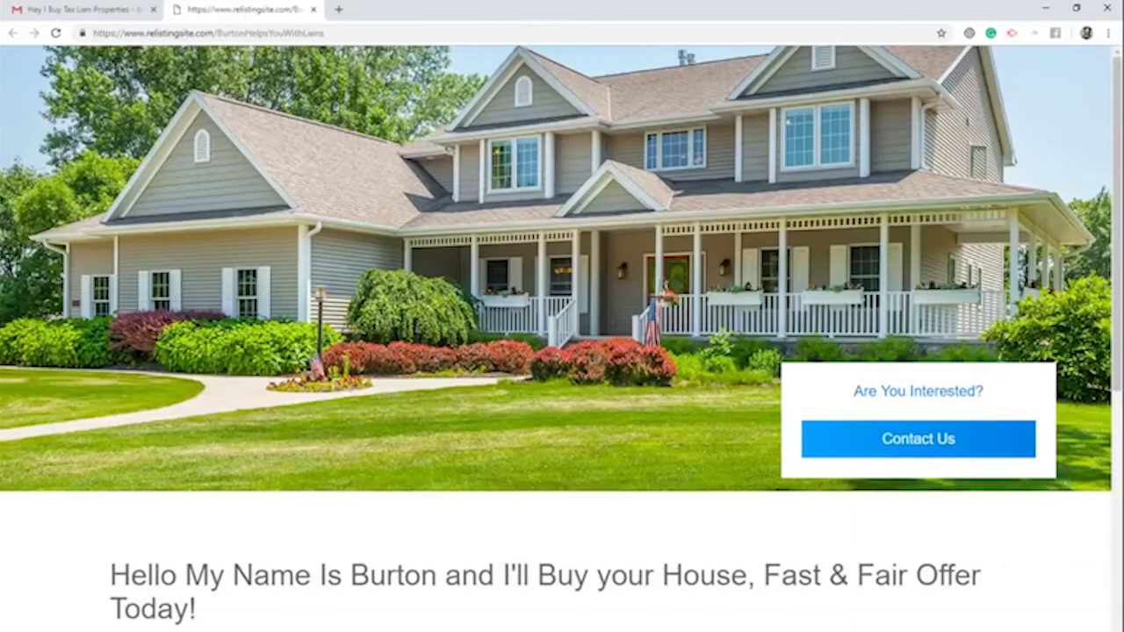
Fill the Contact Us form with a test name, e-mail address and phone number
scroll(412, 351, down, 2)
scroll(426, 348, down, 4)
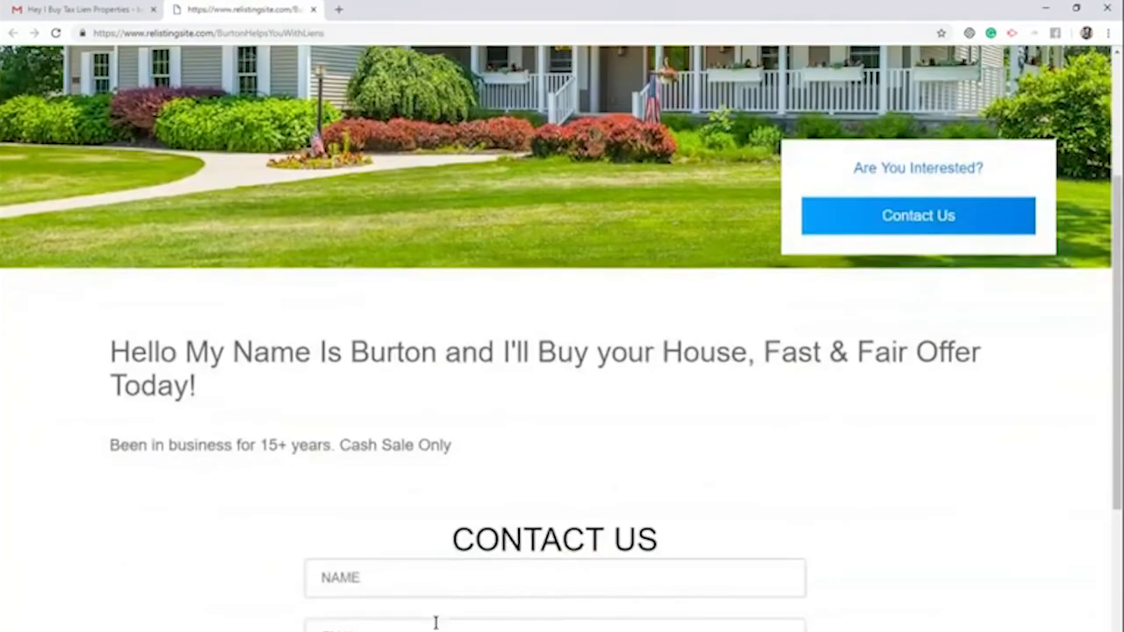
click(371, 469)
text(S)
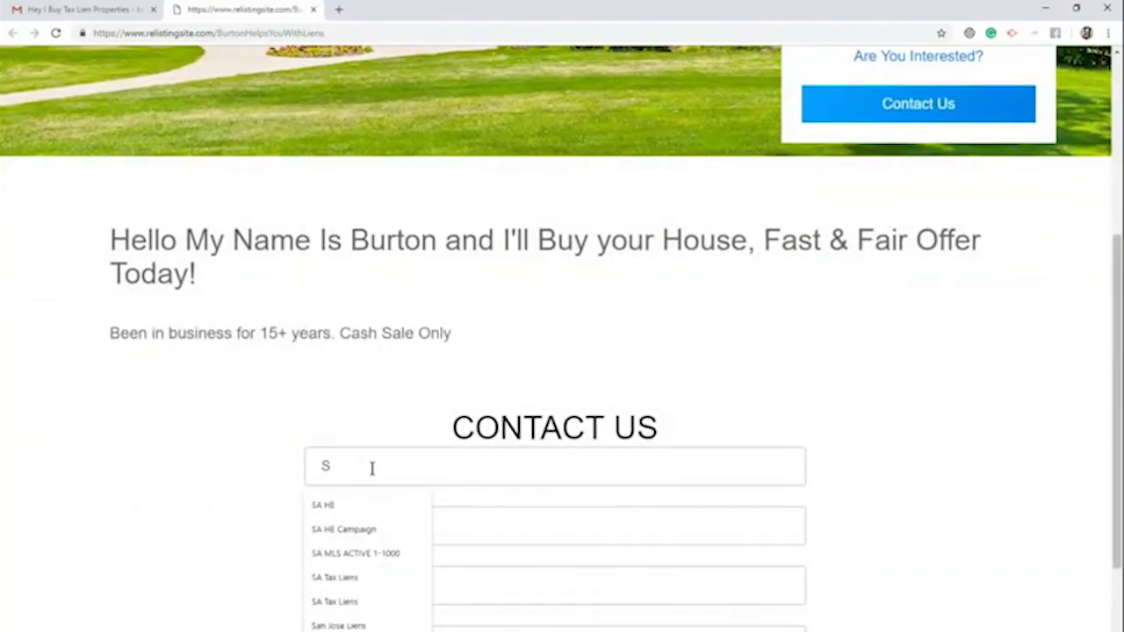
text(imon Say)
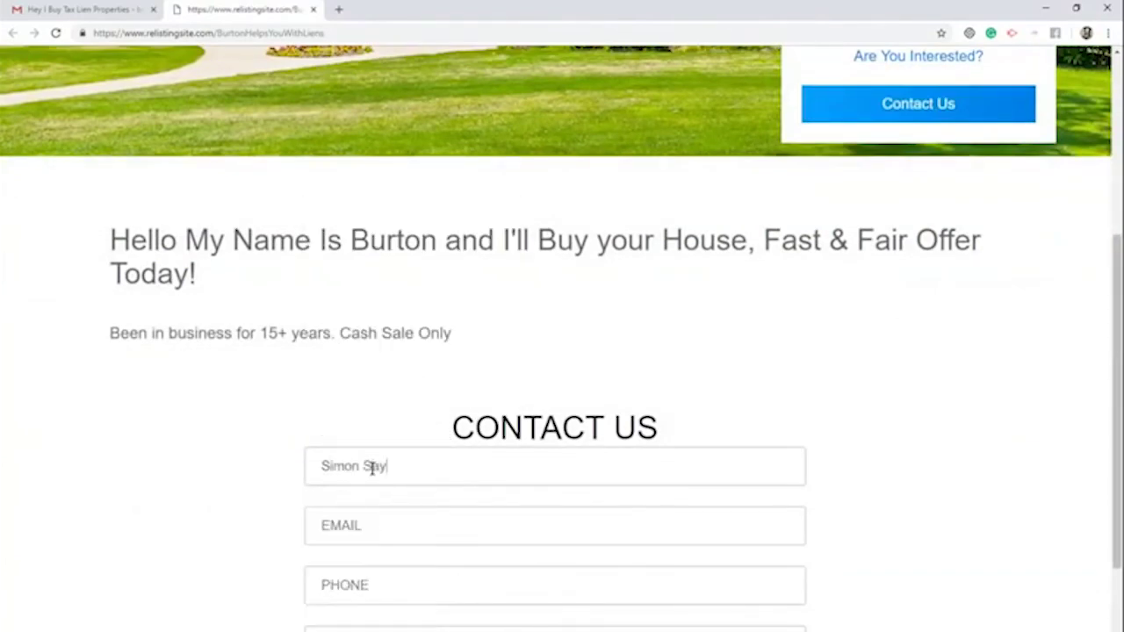
key(Tab)
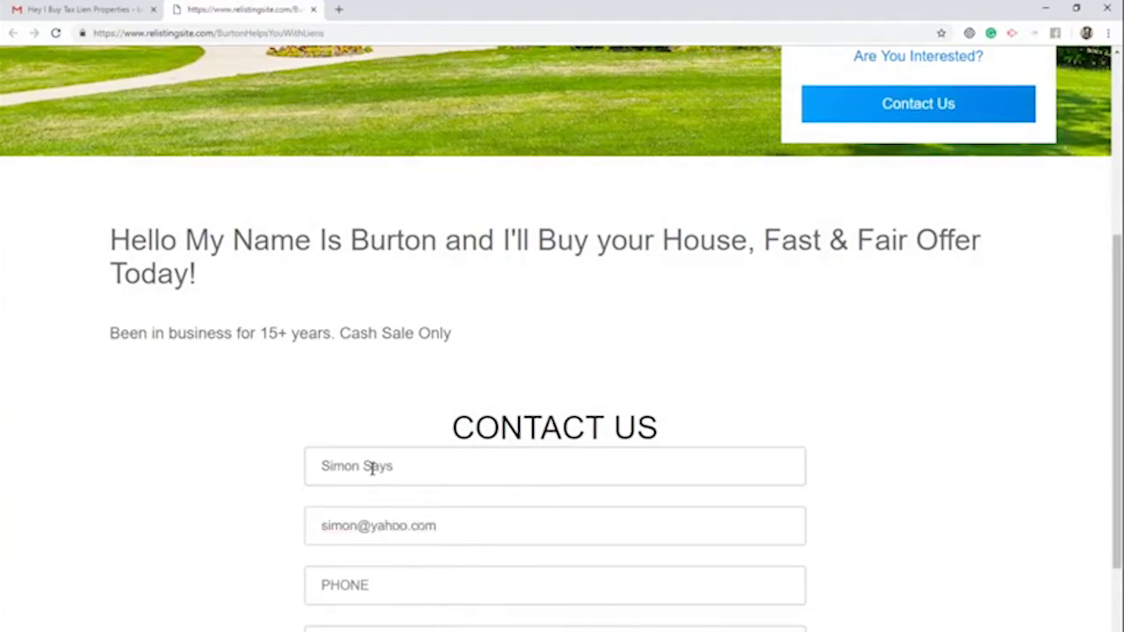
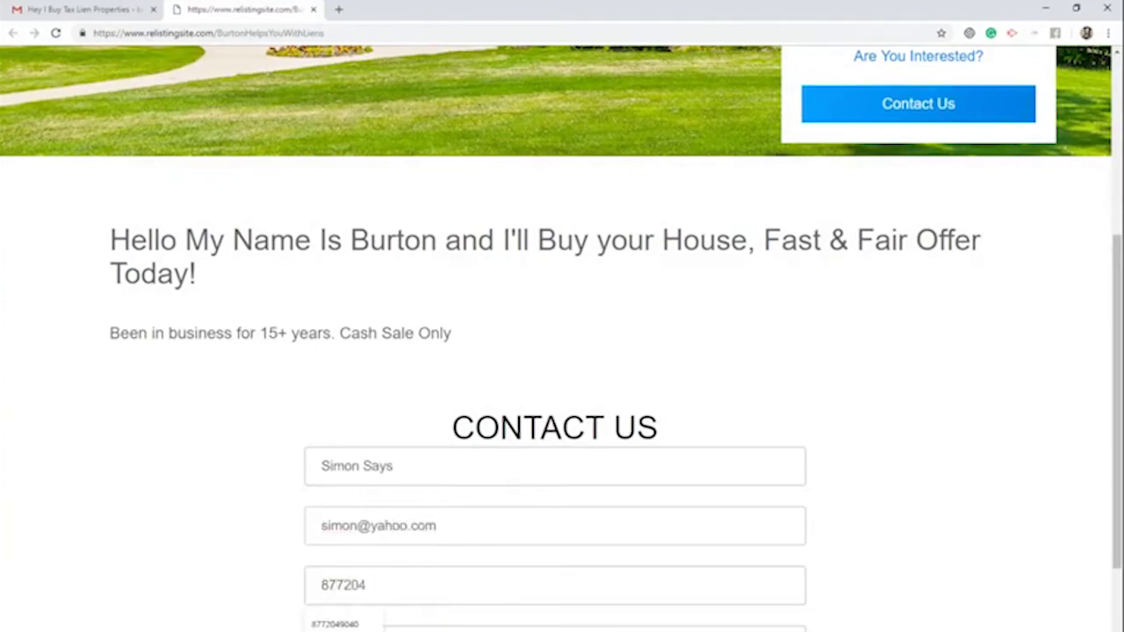
Add a message asking for an urgent call, send the form, and close the site's tab
scroll(409, 556, down, 1)
click(409, 557)
text(Burton I need h)
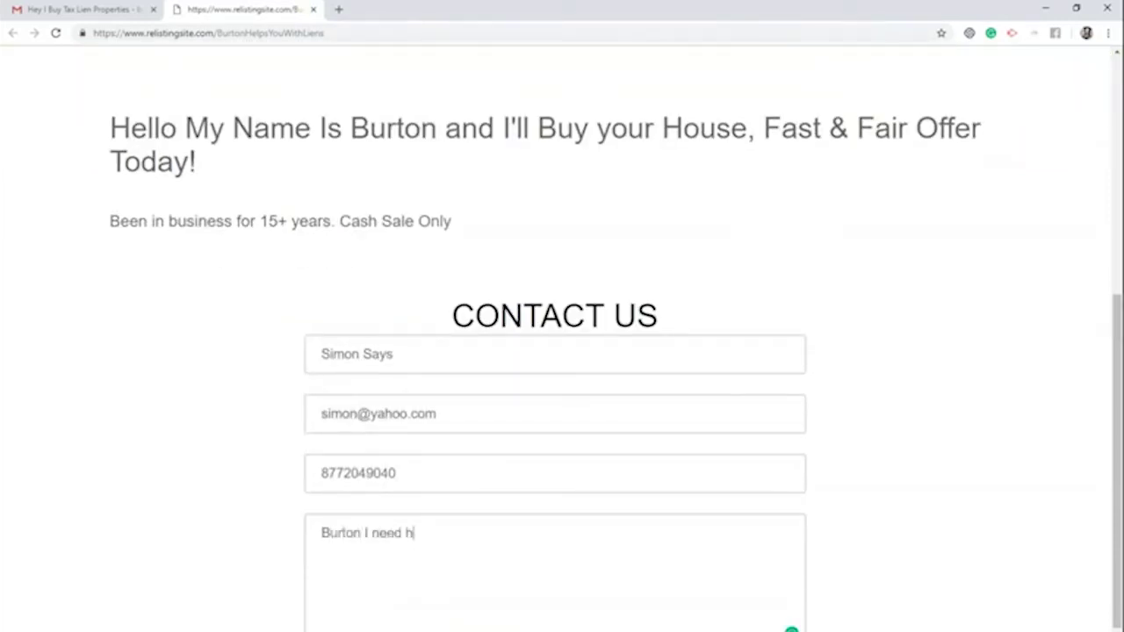
text(elp give me a call ASAP!)
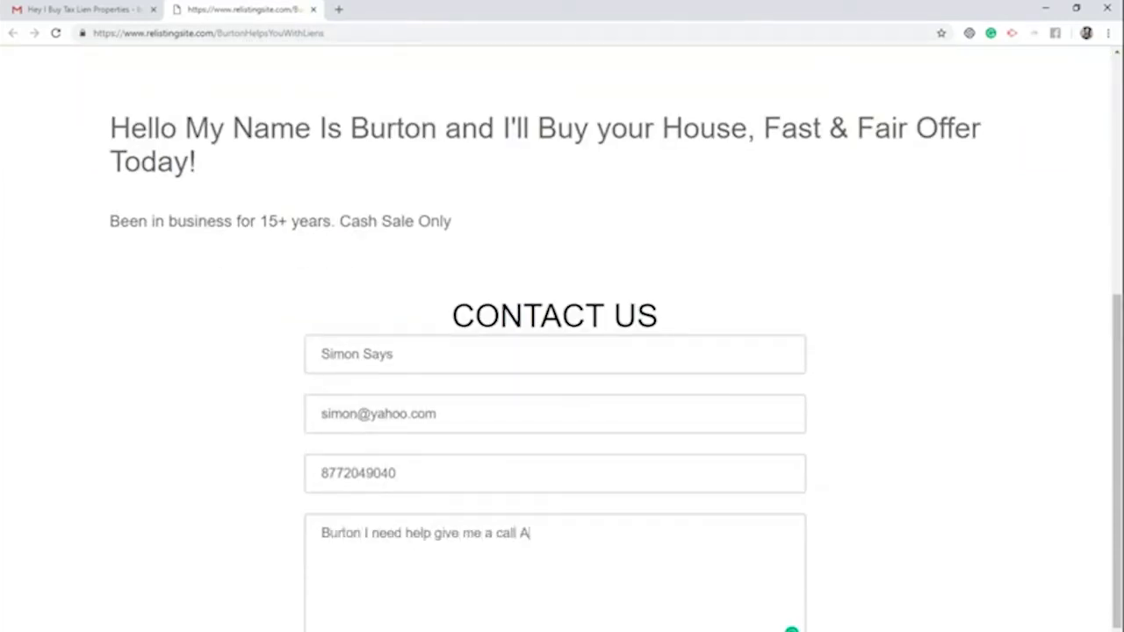
scroll(562, 597, down, 1)
click(555, 622)
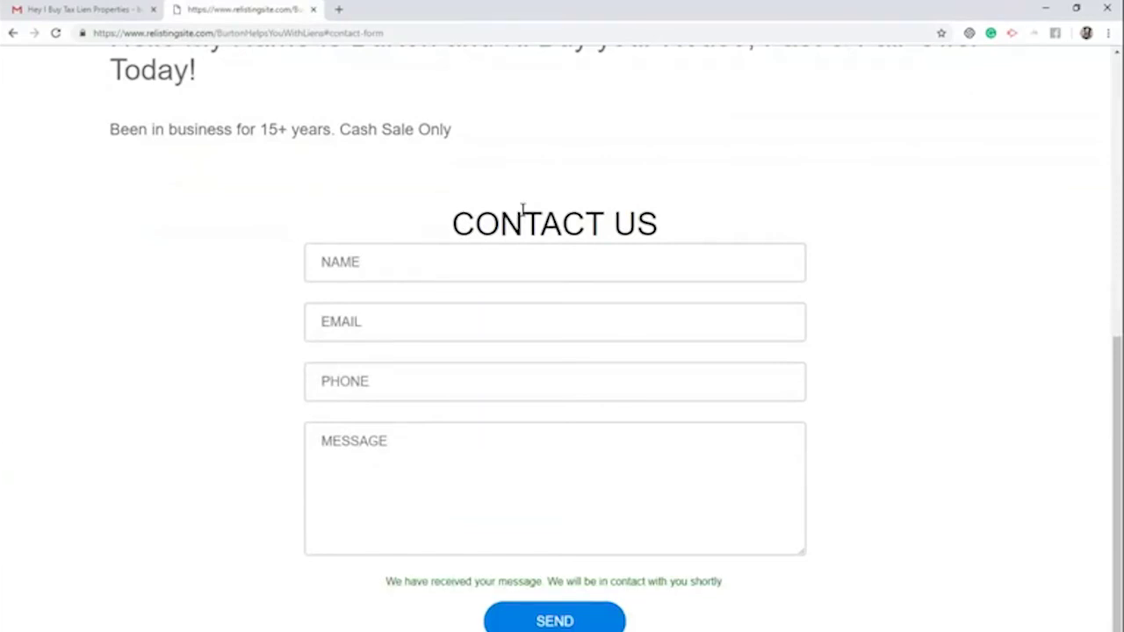
scroll(522, 208, up, 4)
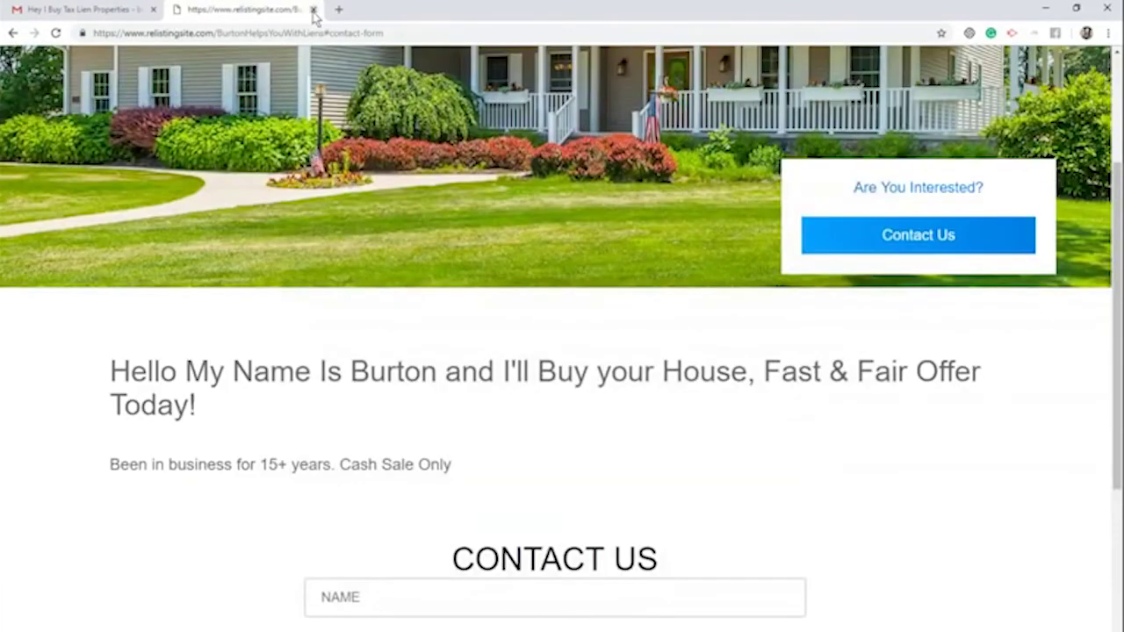
click(313, 10)
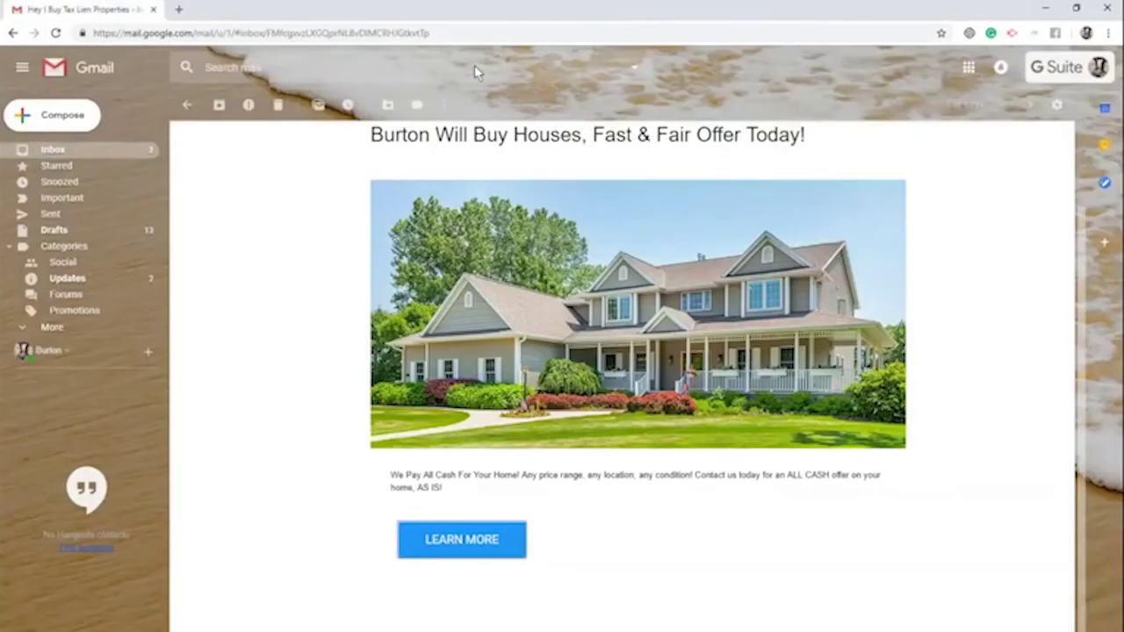
click(114, 156)
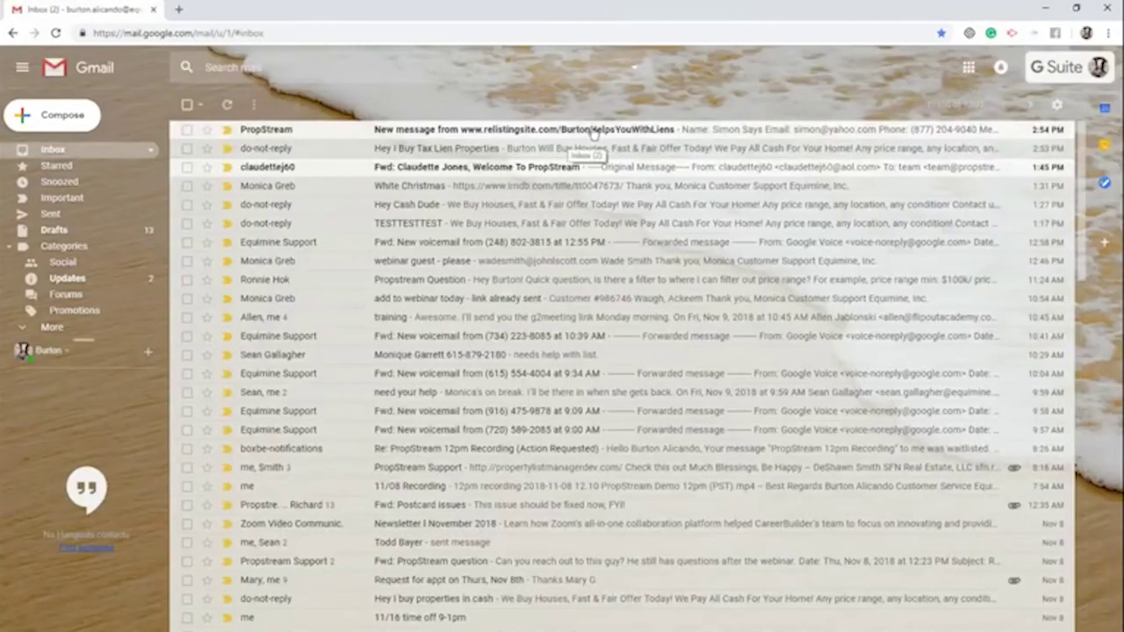
click(594, 132)
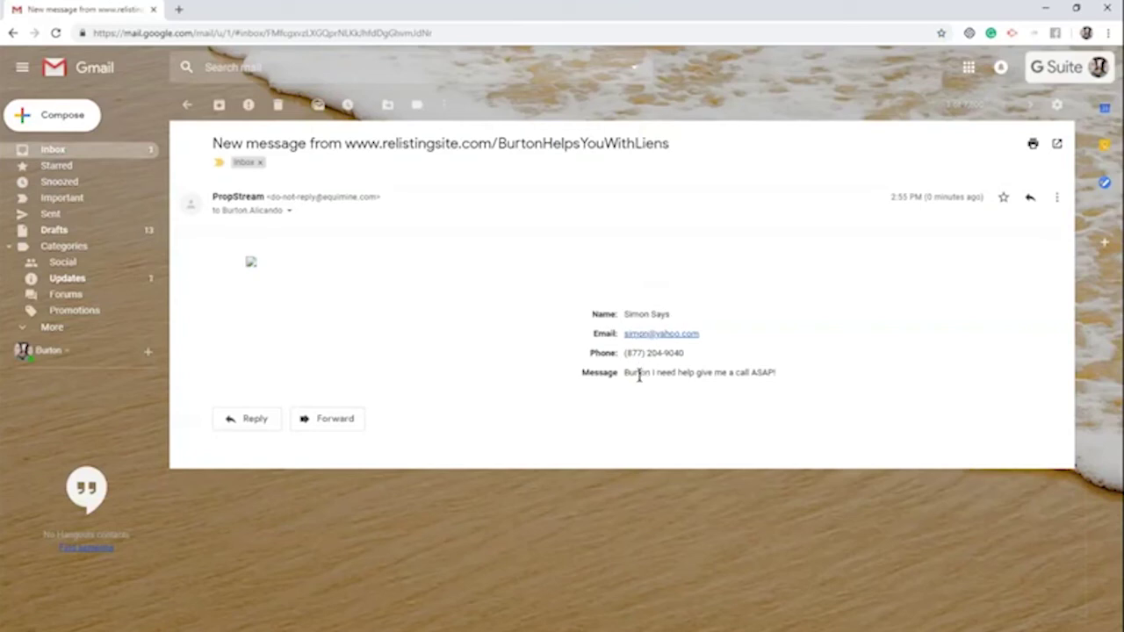
drag(638, 372, 775, 374)
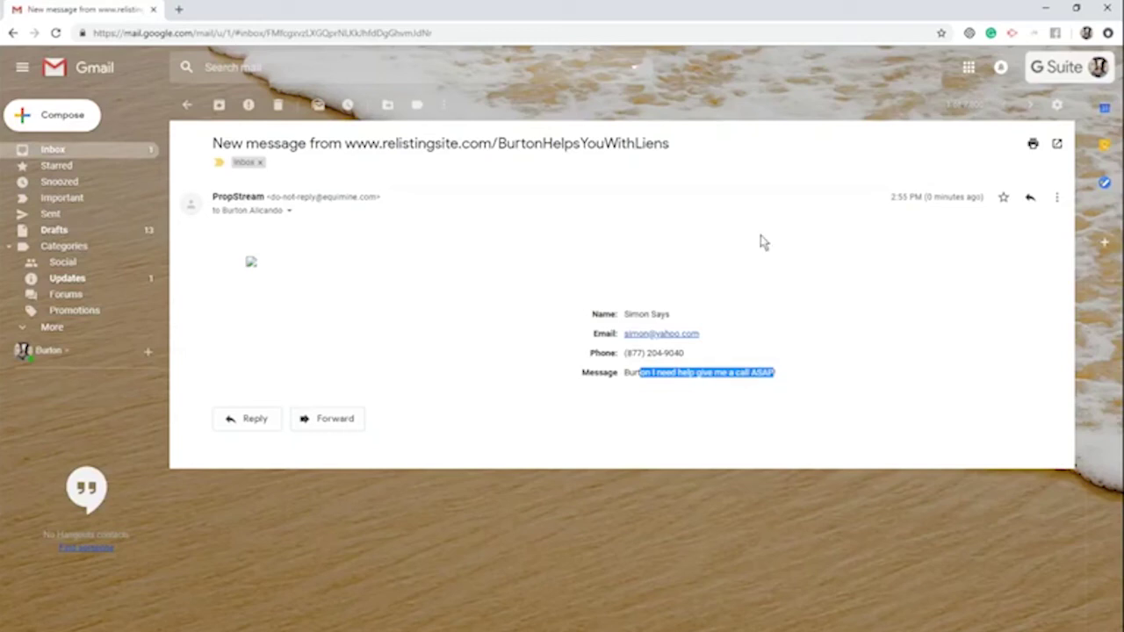
double_click(457, 15)
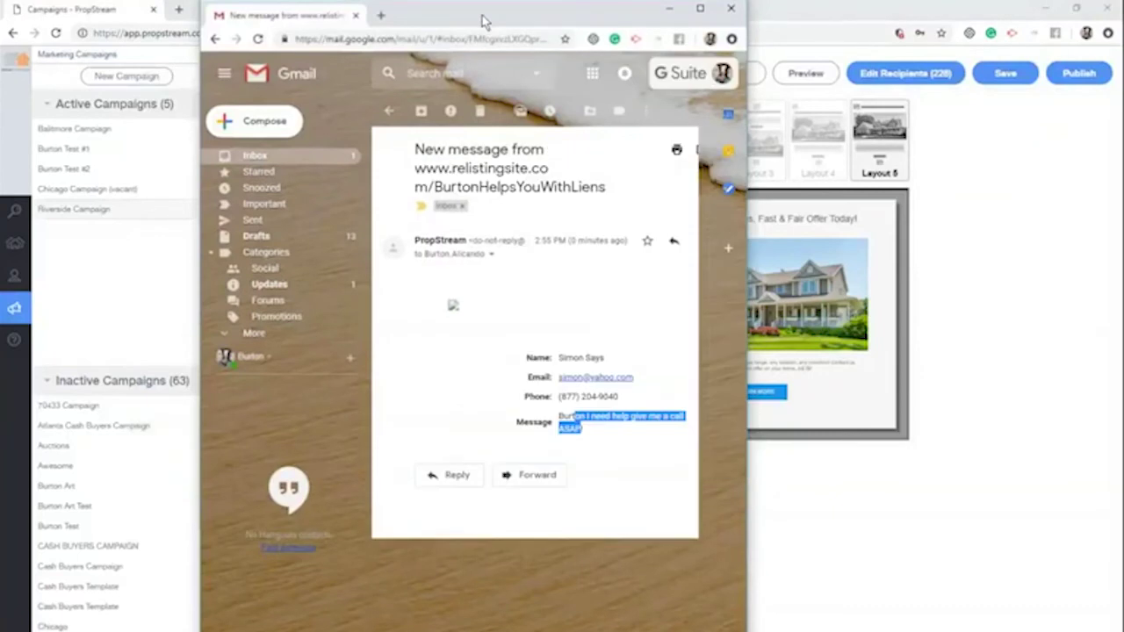
Return to the PropStream editor, save E-mail #1, and add a Voicemail activity
drag(482, 18, 83, 15)
click(270, 14)
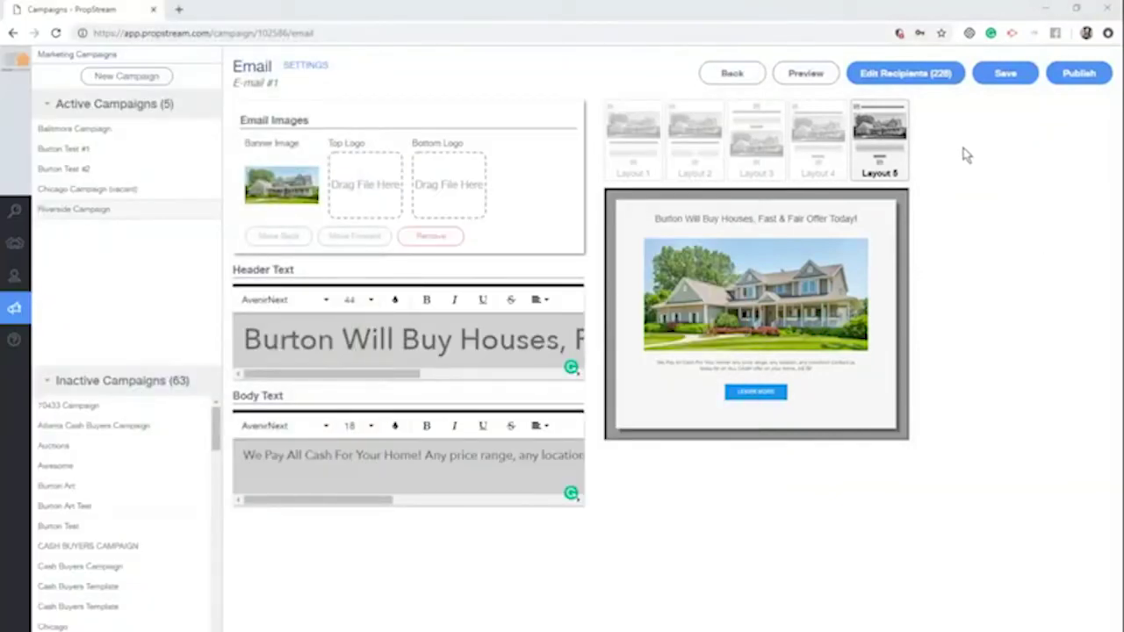
click(1001, 74)
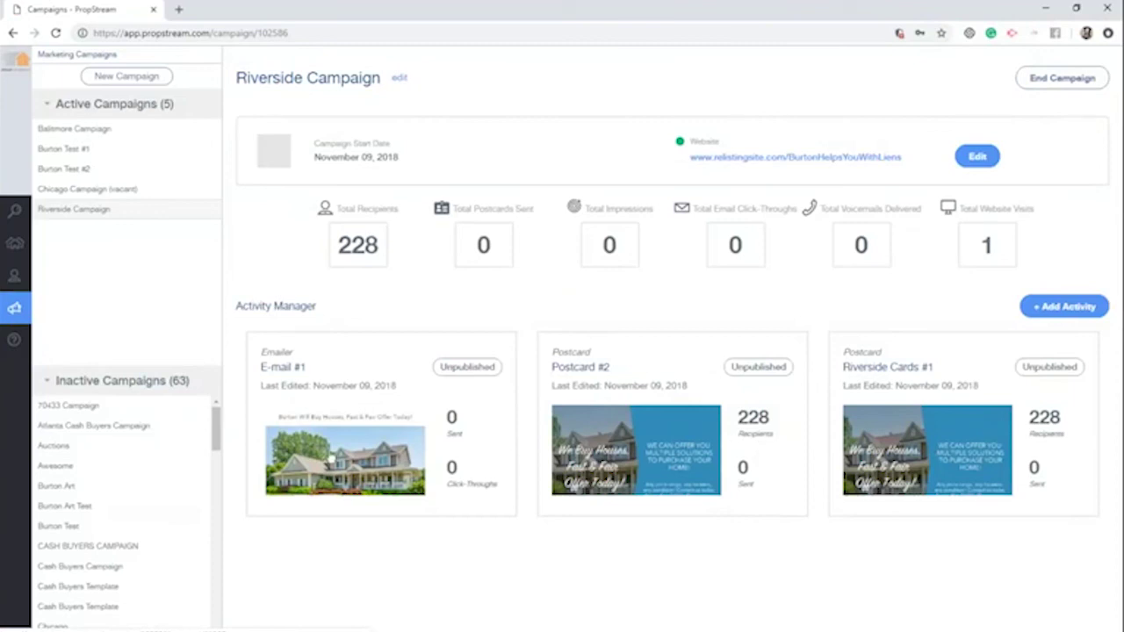
click(1058, 306)
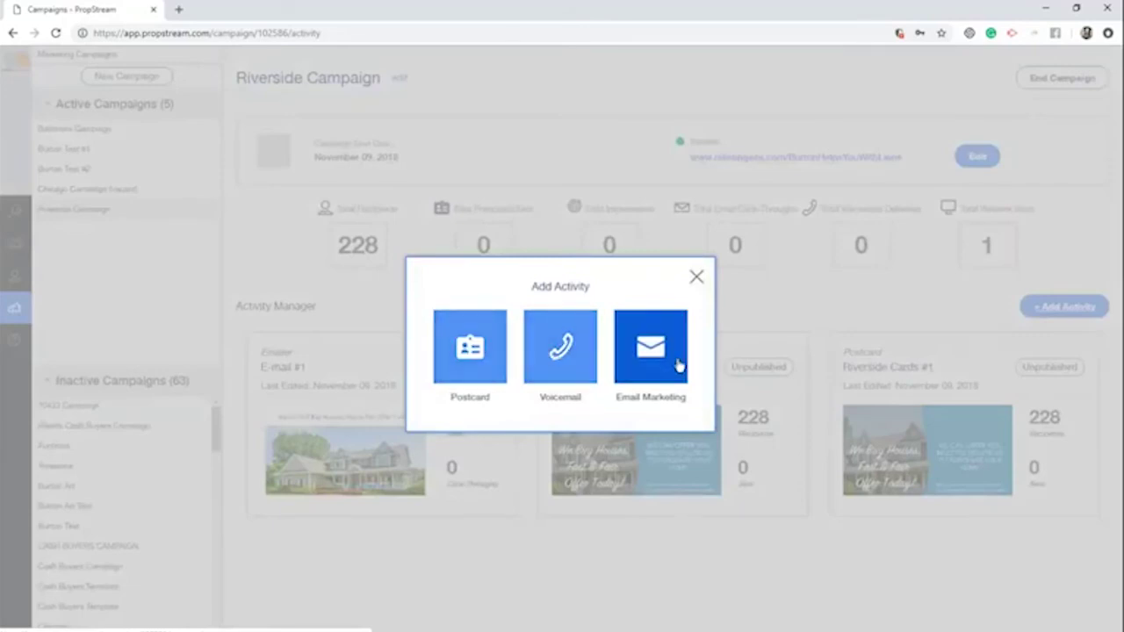
click(577, 378)
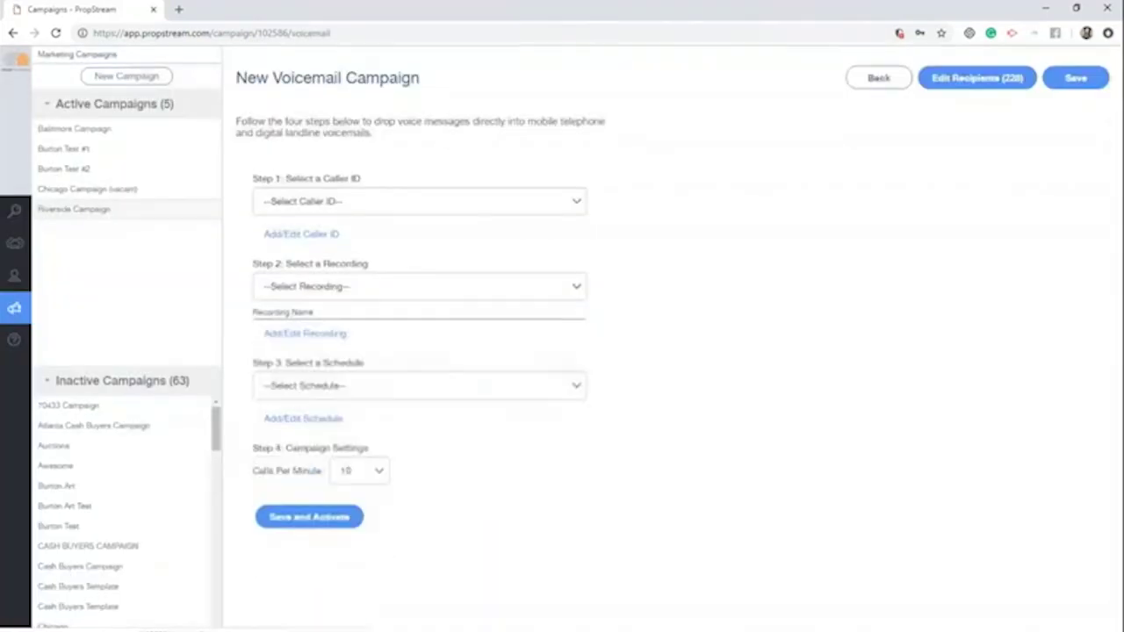
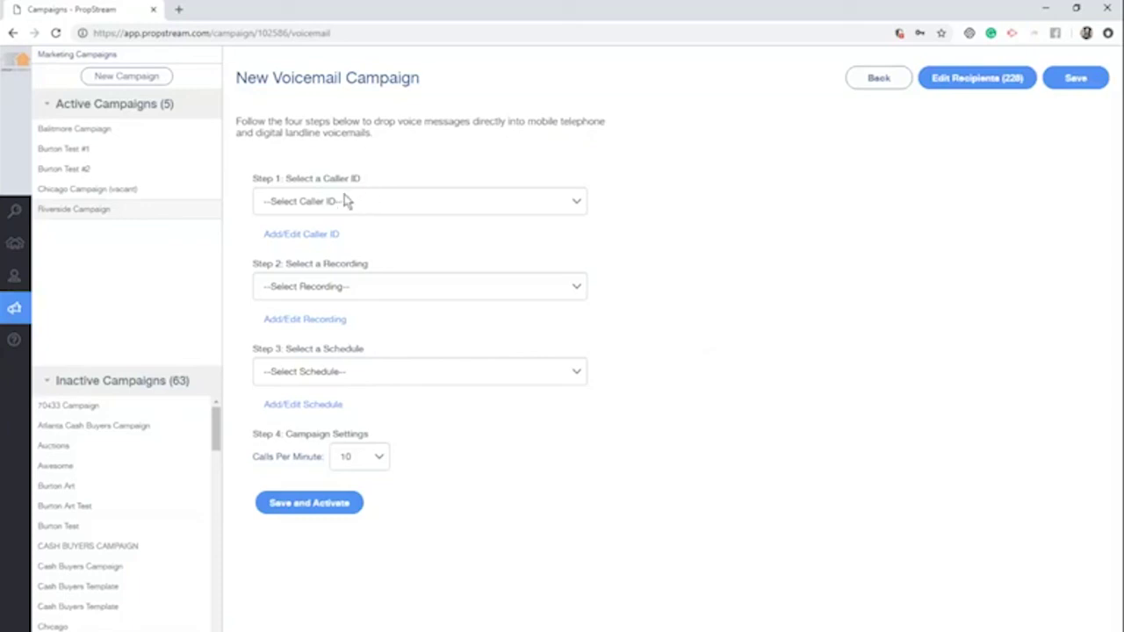
Enter and save the toll-free number as a new caller ID
drag(367, 180, 258, 184)
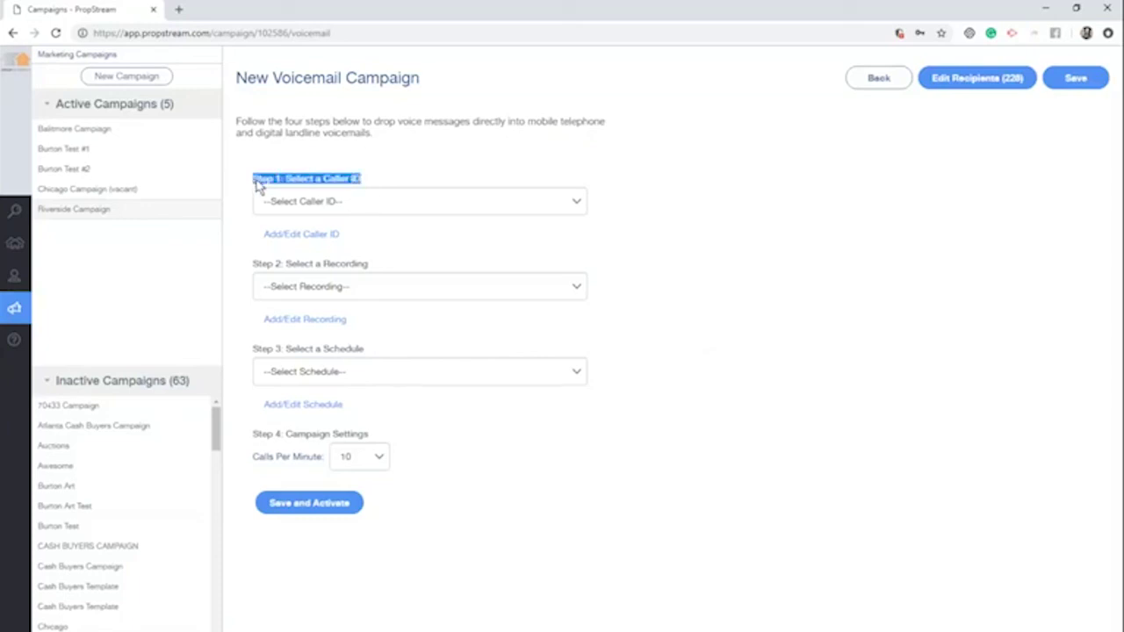
click(288, 234)
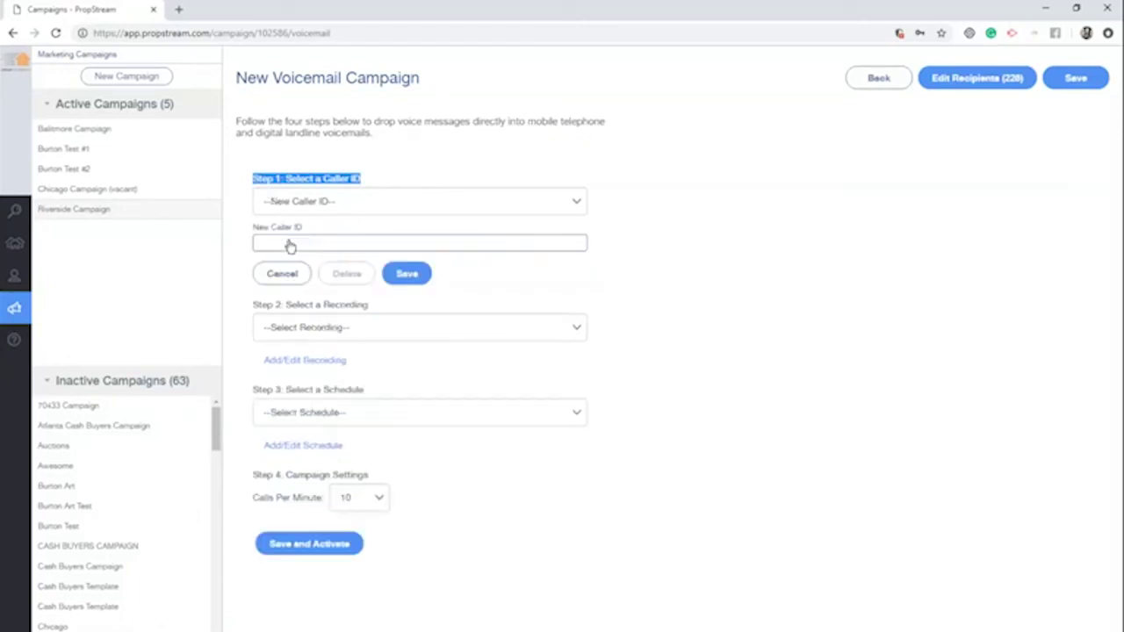
click(289, 243)
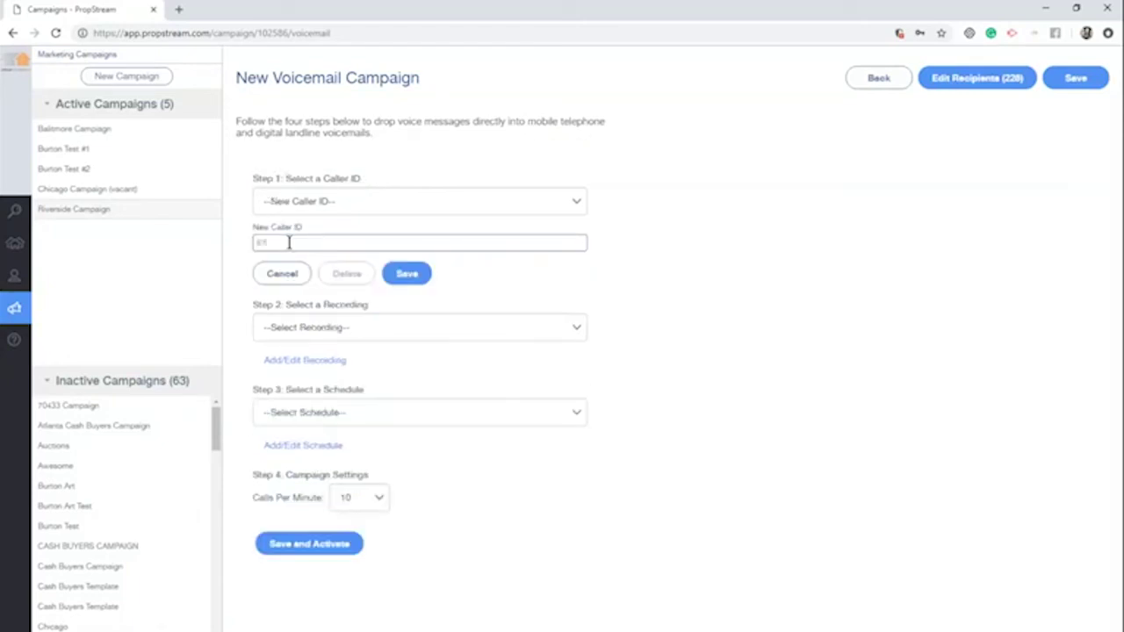
click(400, 273)
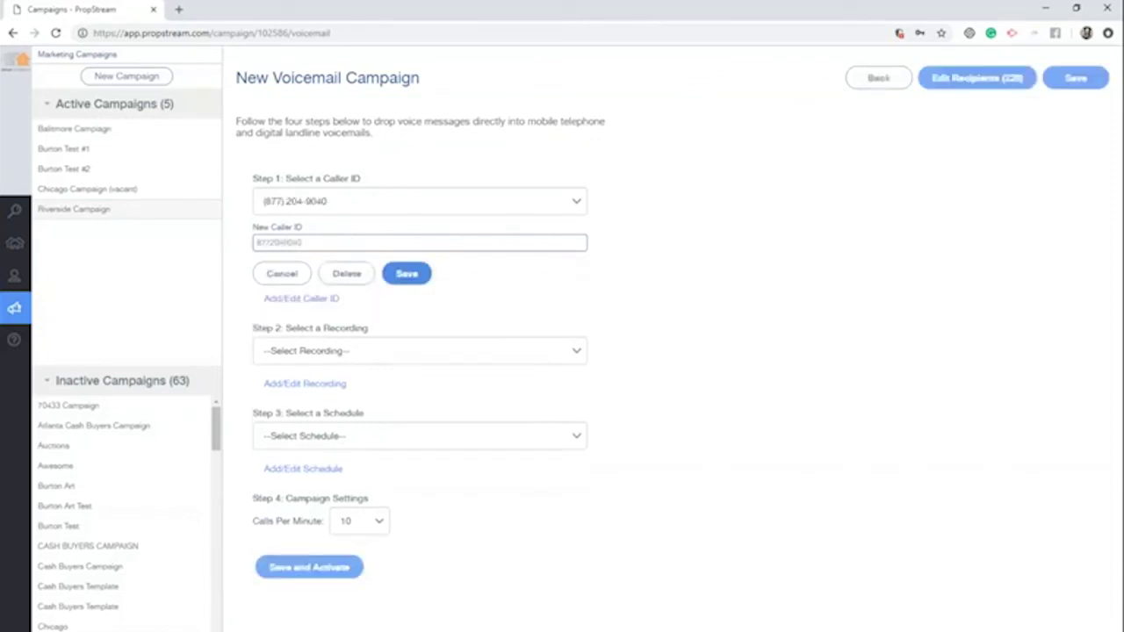
Choose the newly saved number as the campaign's caller ID
click(372, 196)
click(357, 248)
click(357, 209)
click(351, 247)
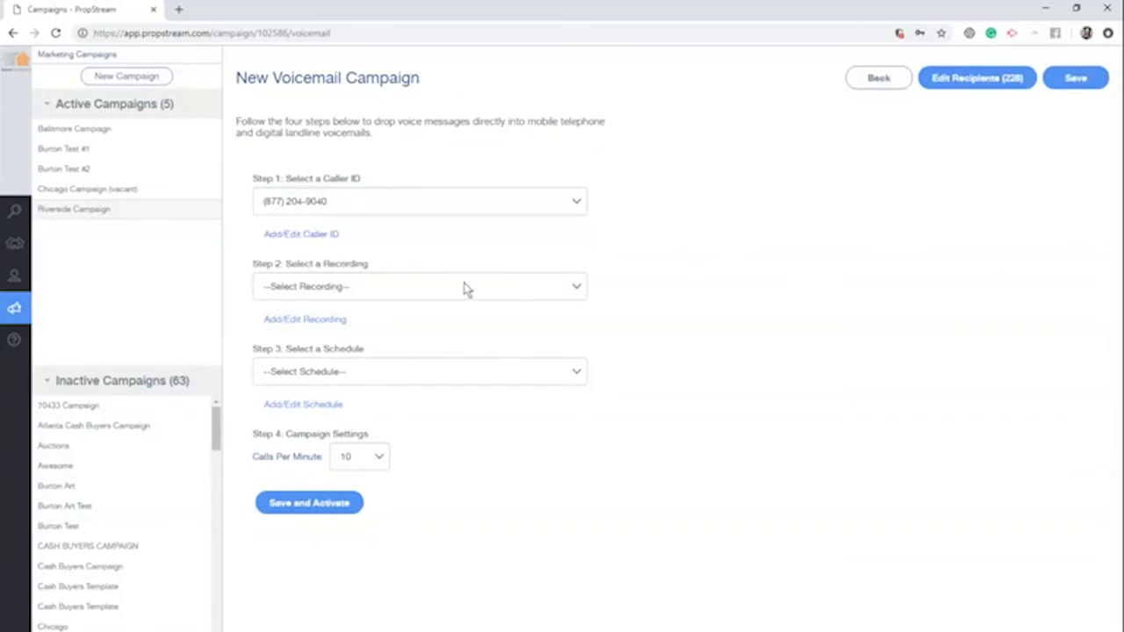
Begin a new voicemail recording, trying the audio-upload and record-by-phone options
click(295, 319)
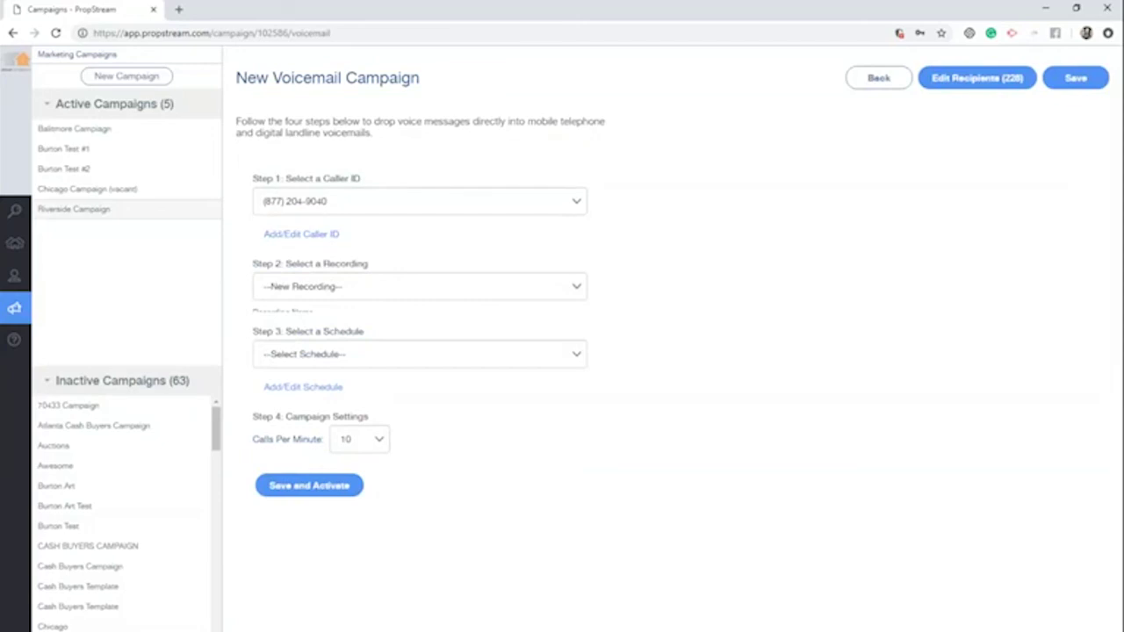
text(I am sending)
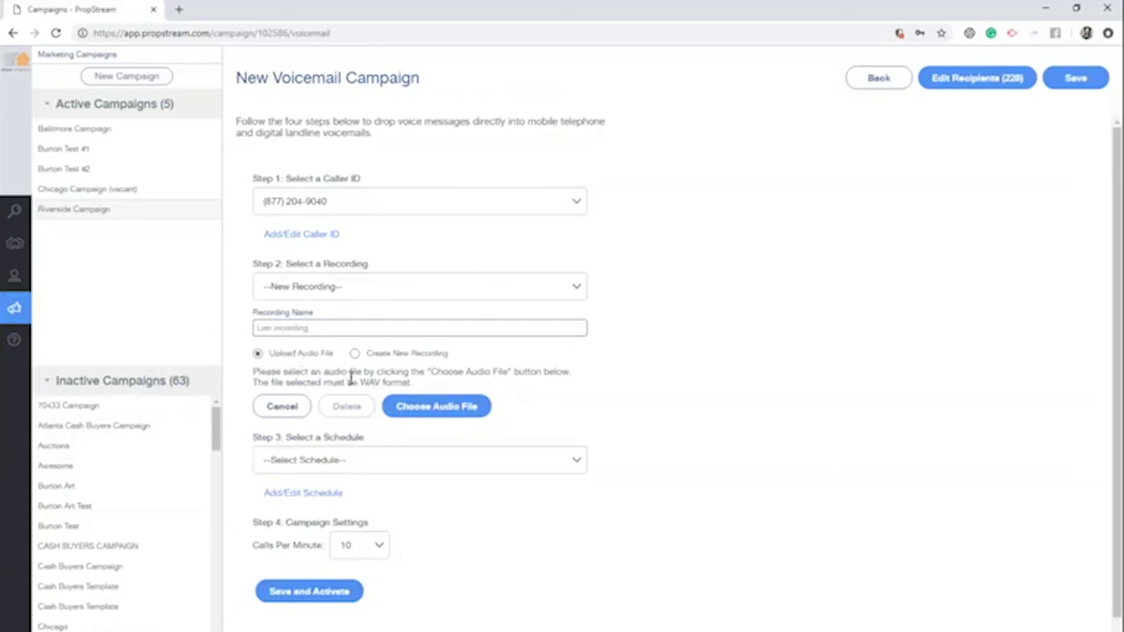
drag(362, 382, 400, 375)
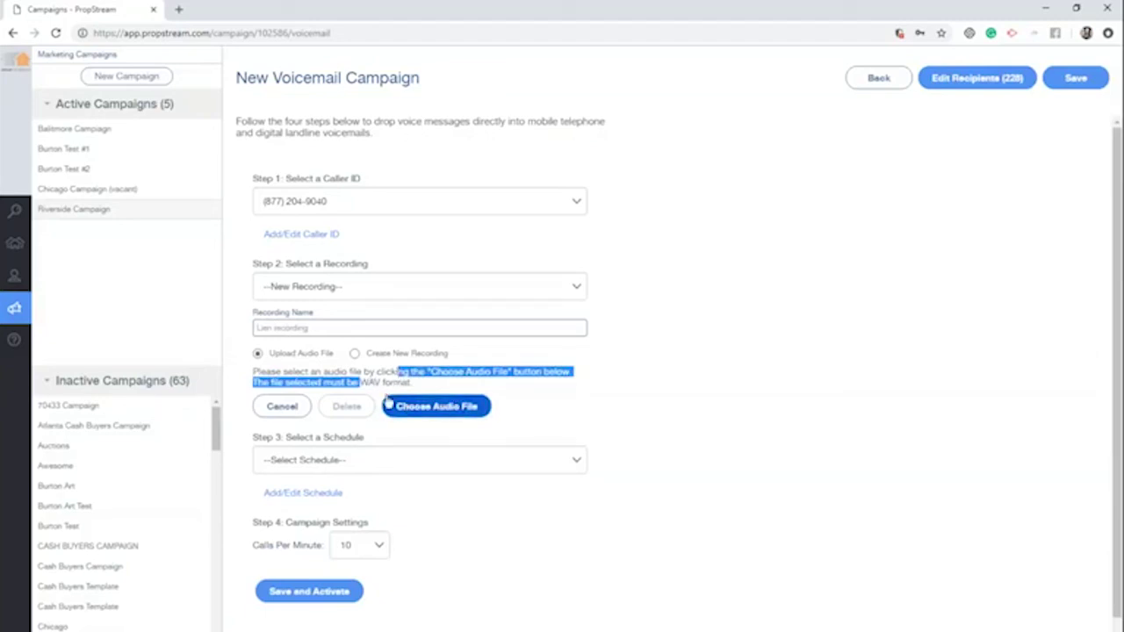
click(374, 374)
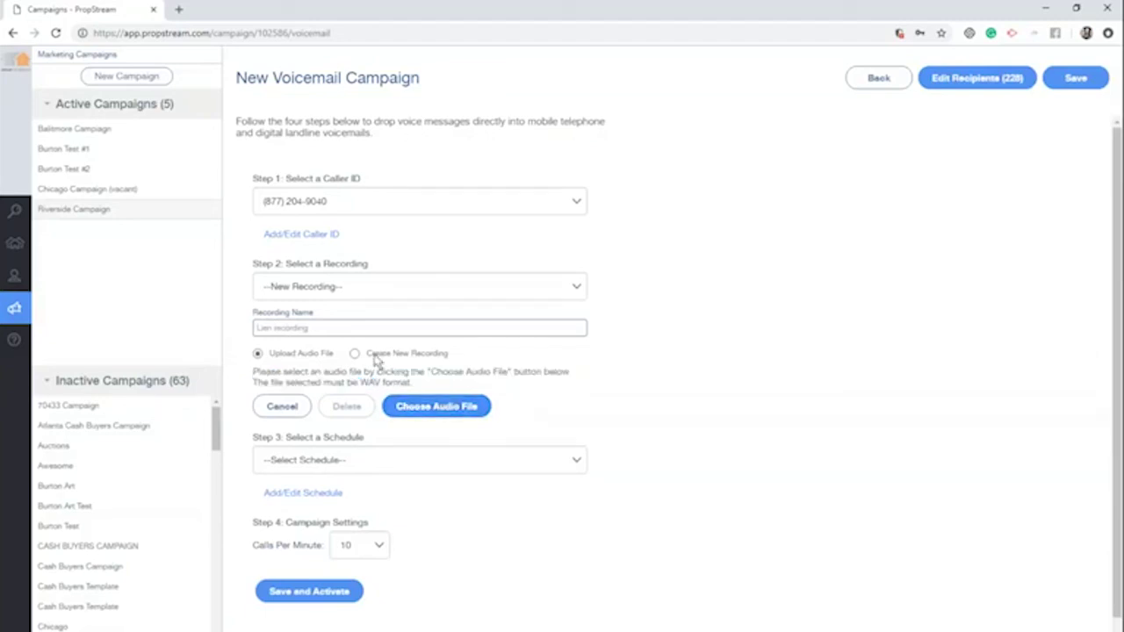
click(376, 360)
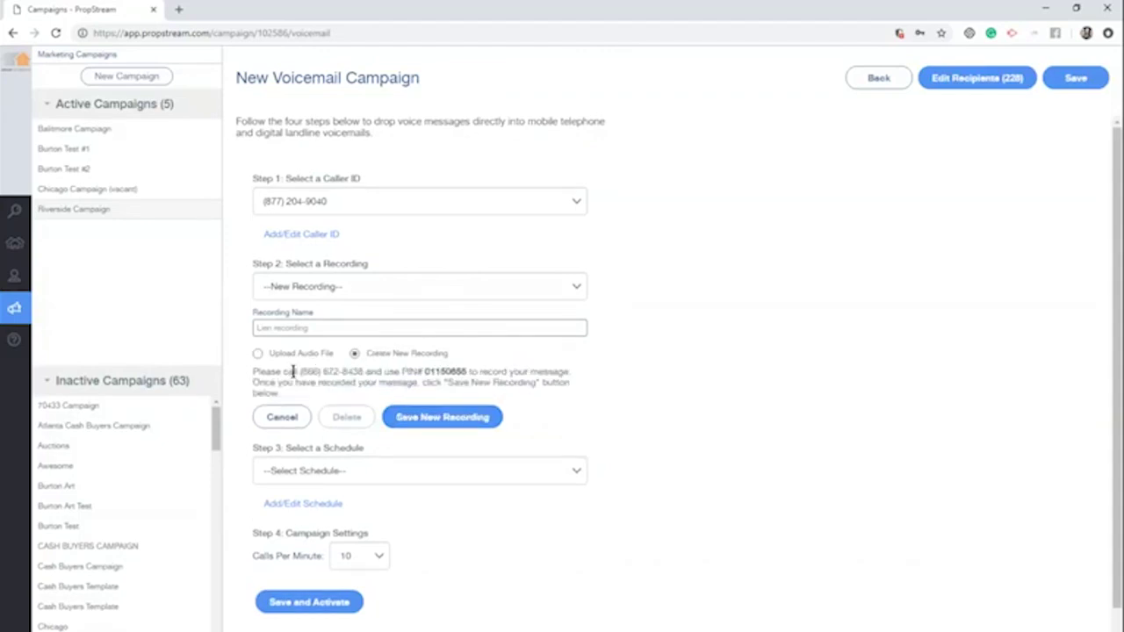
drag(300, 372, 357, 372)
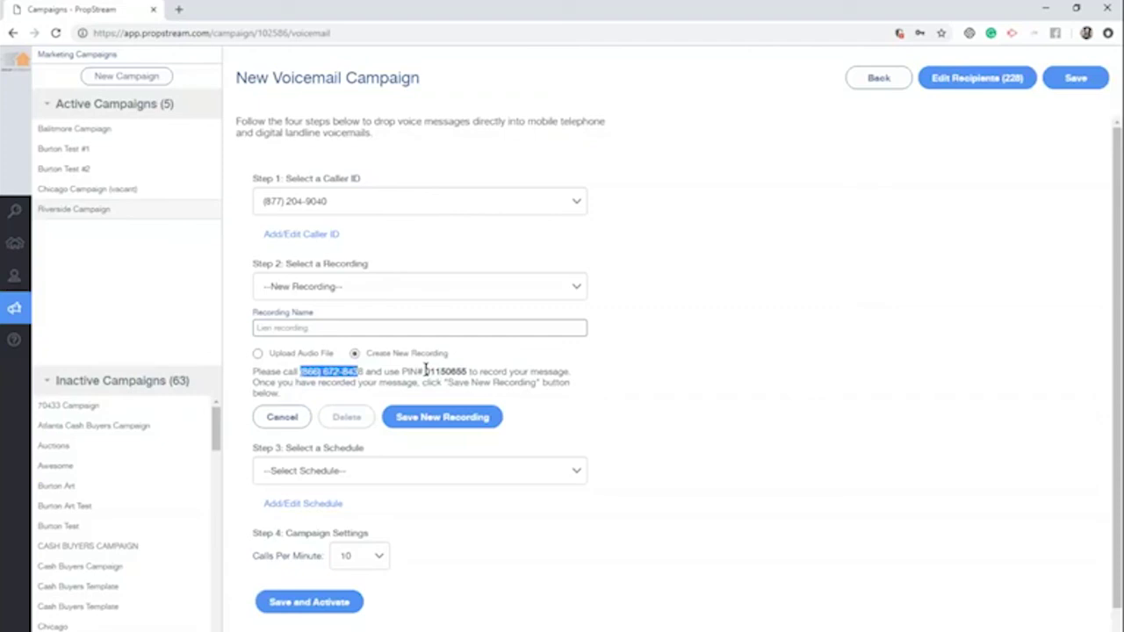
click(436, 419)
click(681, 111)
Cancel the new recording and select the saved recording 'Burton Burton Burton (1)'
click(292, 416)
click(373, 286)
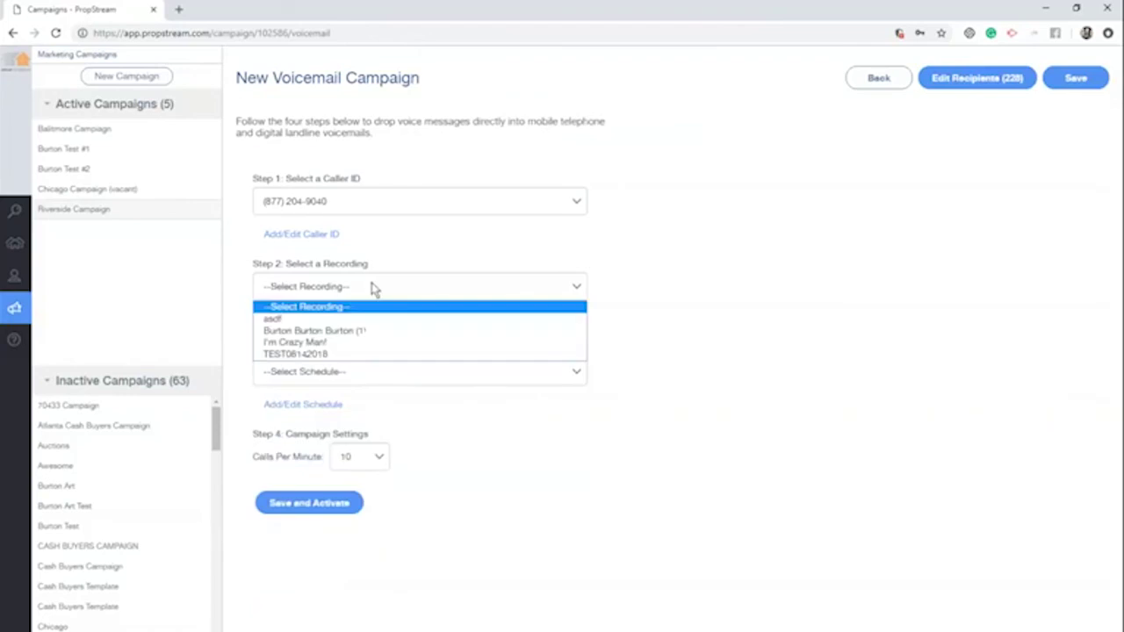
click(377, 329)
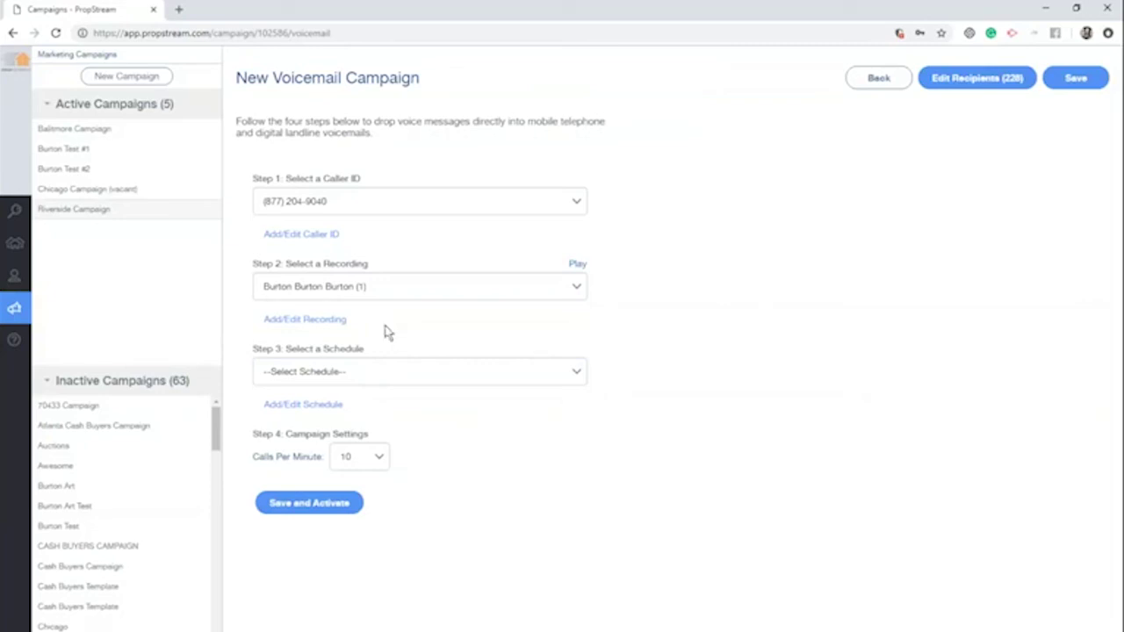
Start a new call schedule named 'Friday Call'
click(303, 406)
text(Cash Offer)
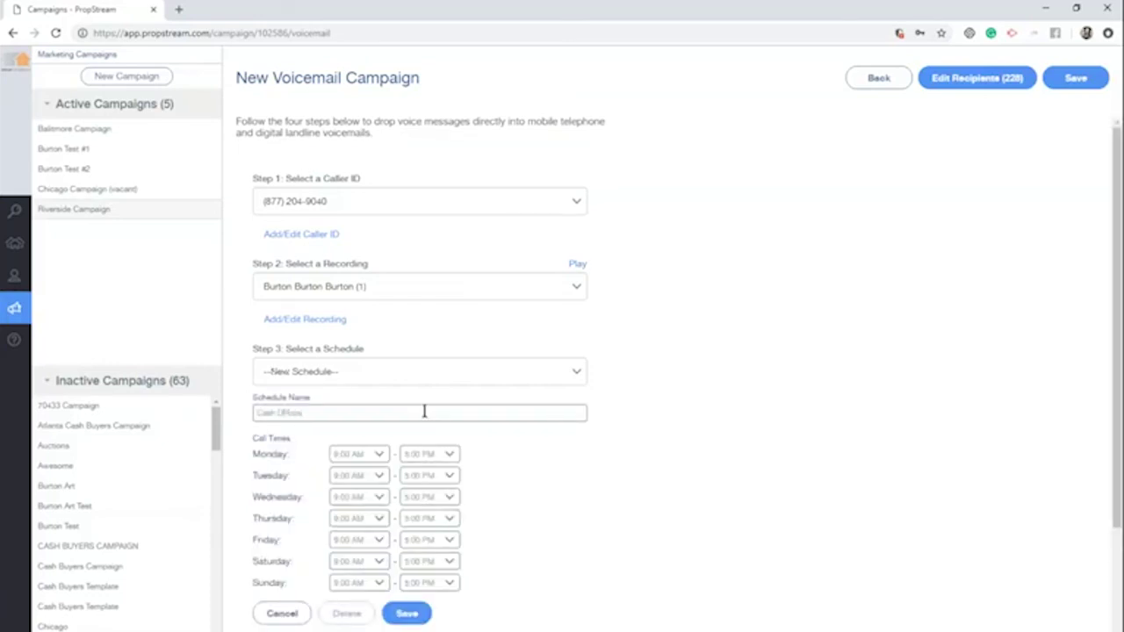
key(BackSpace)
key(BackSpace)
key(BackSpace)
key(BackSpace)
key(BackSpace)
key(BackSpace)
key(BackSpace)
key(BackSpace)
key(BackSpace)
key(BackSpace)
text(Friday Call)
scroll(579, 508, down, 2)
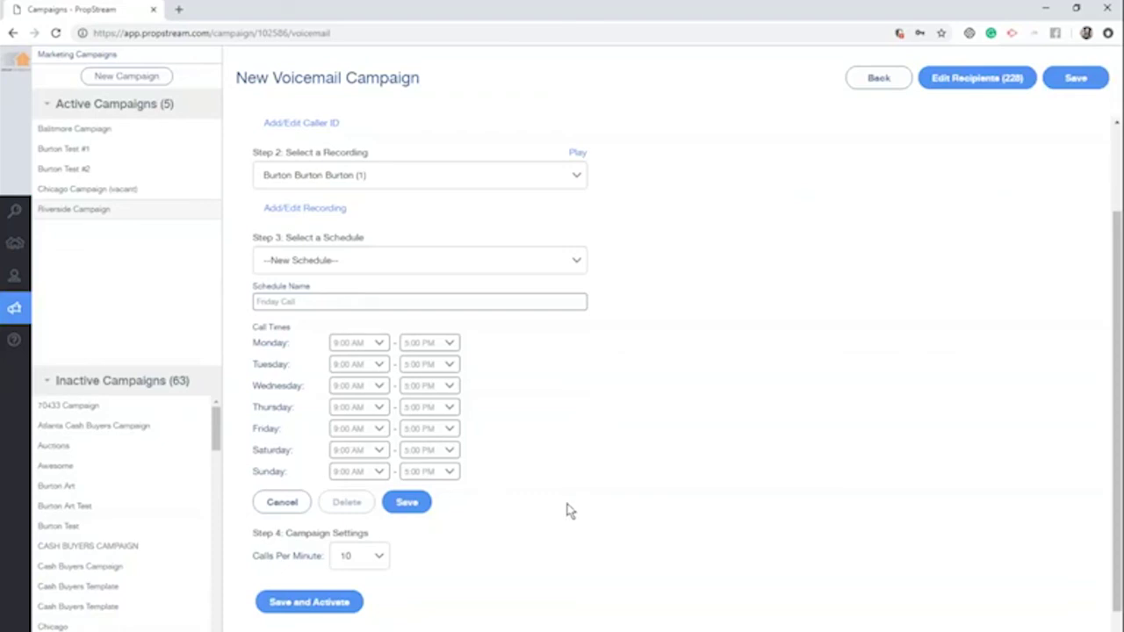
Set Friday calls to end at 9:00 PM and Saturday to start at 12:00 PM, keeping Sunday at 9:00 AM
click(369, 430)
click(386, 436)
click(442, 430)
scroll(432, 557, down, 2)
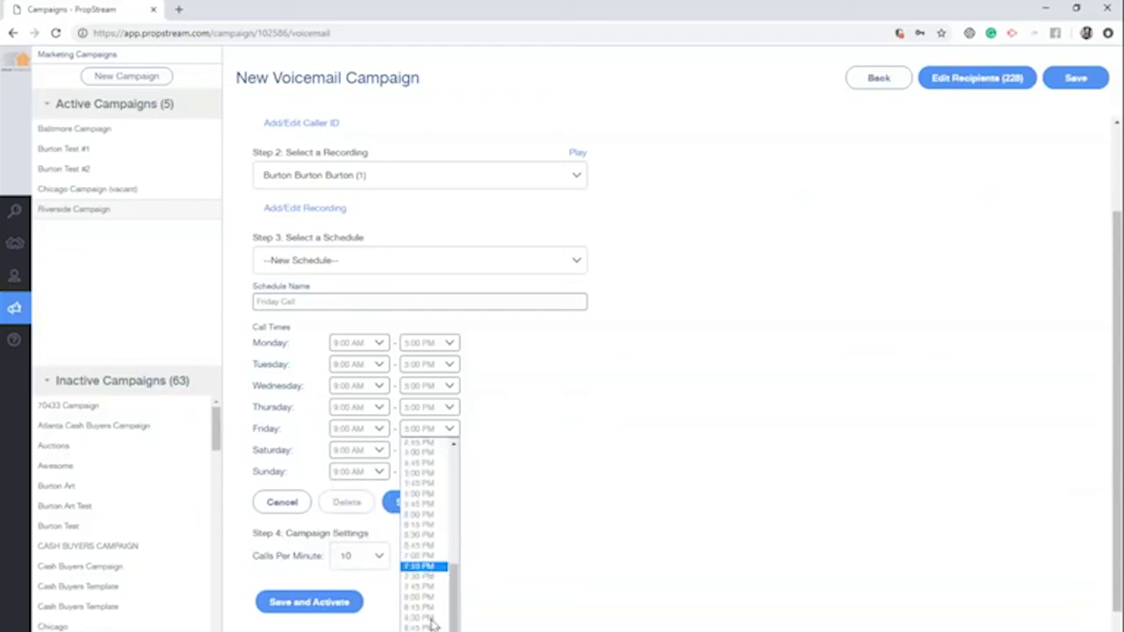
click(711, 418)
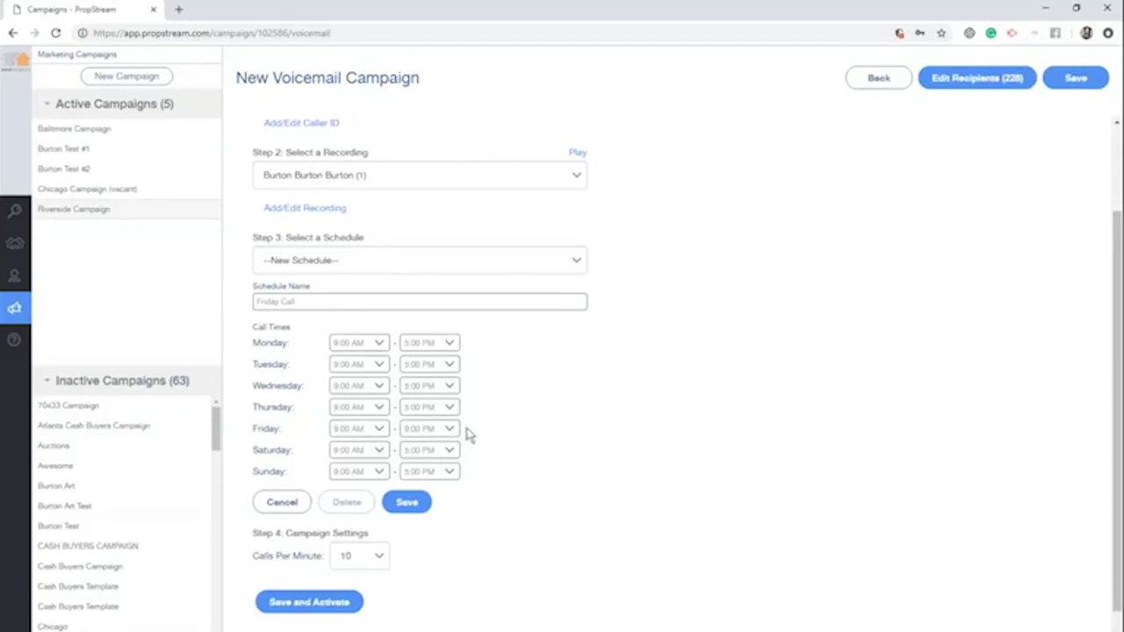
click(345, 452)
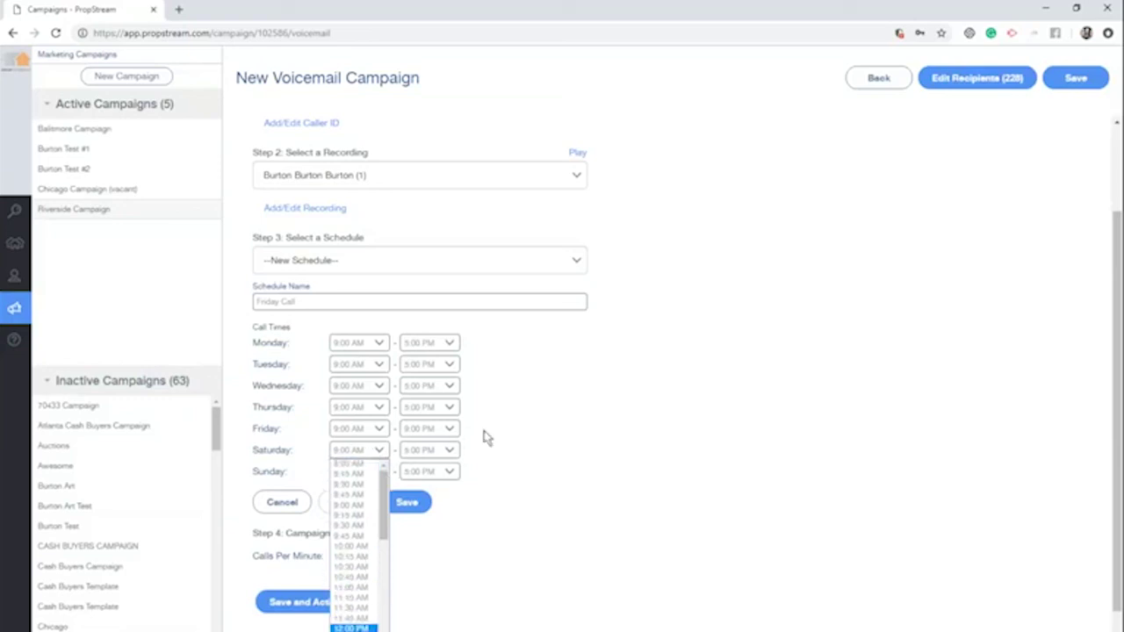
key(Return)
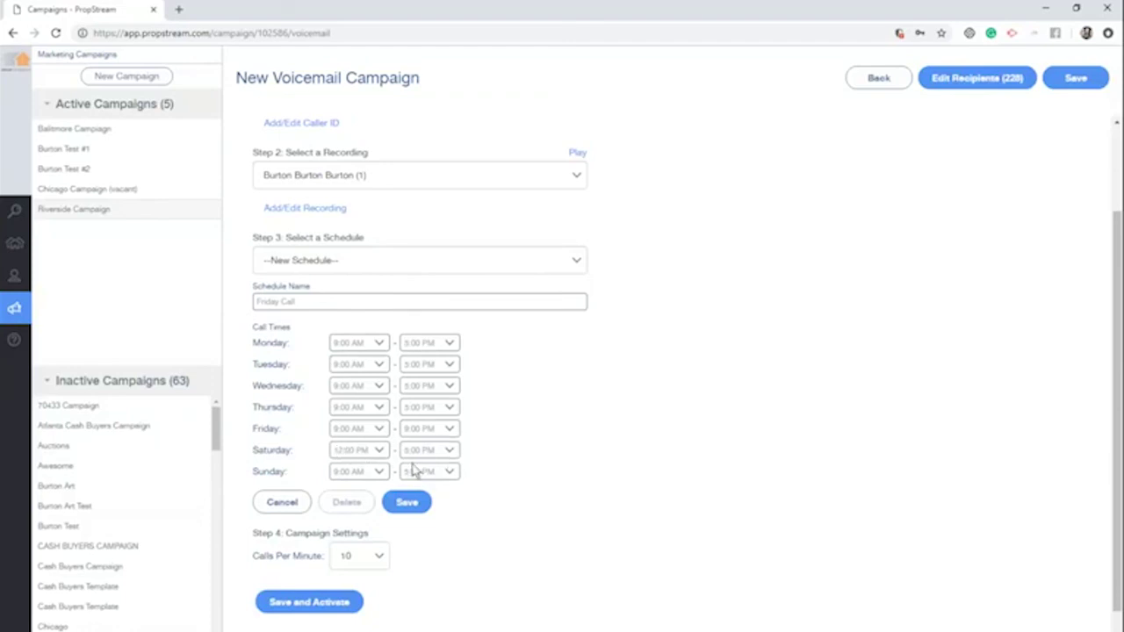
click(379, 473)
key(Return)
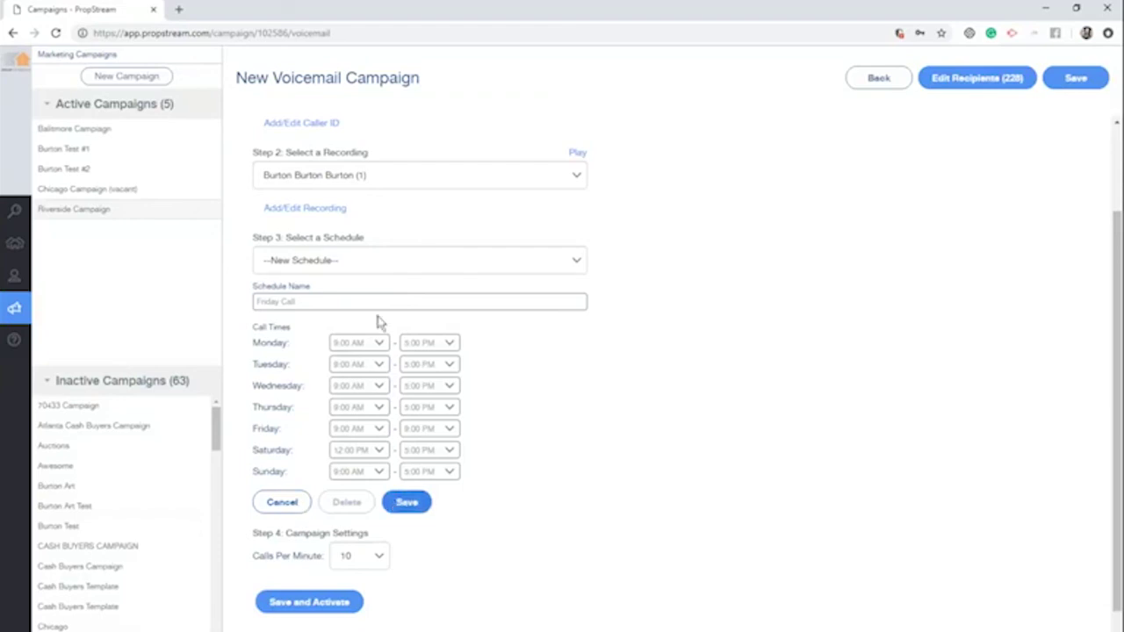
Discard the schedule draft and select the saved 'Call Drops' schedule
click(279, 503)
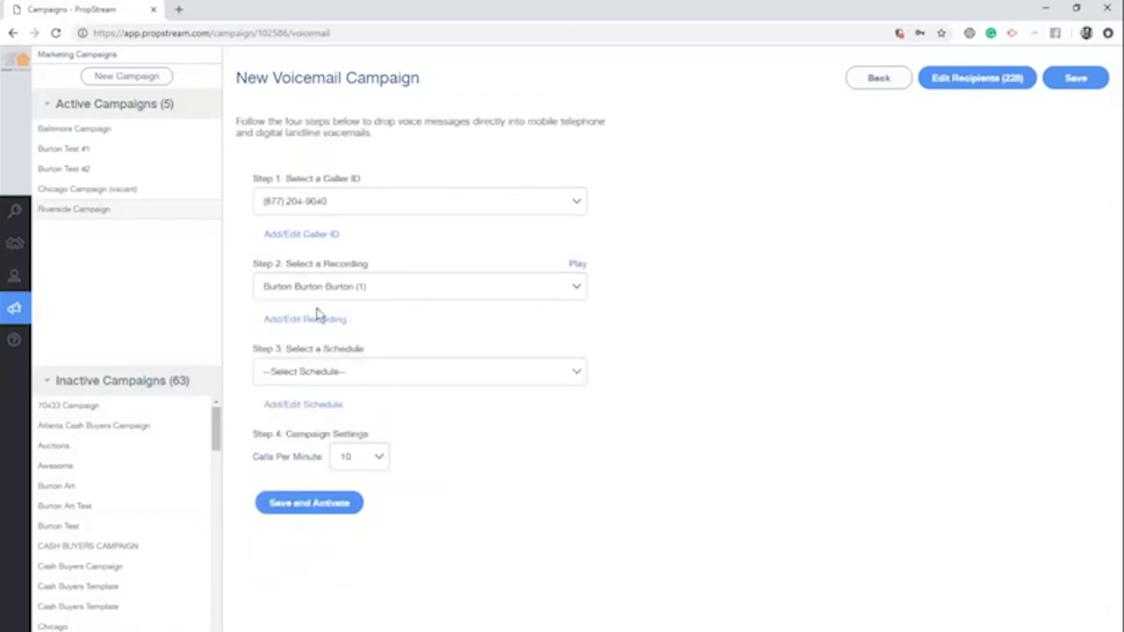
click(321, 372)
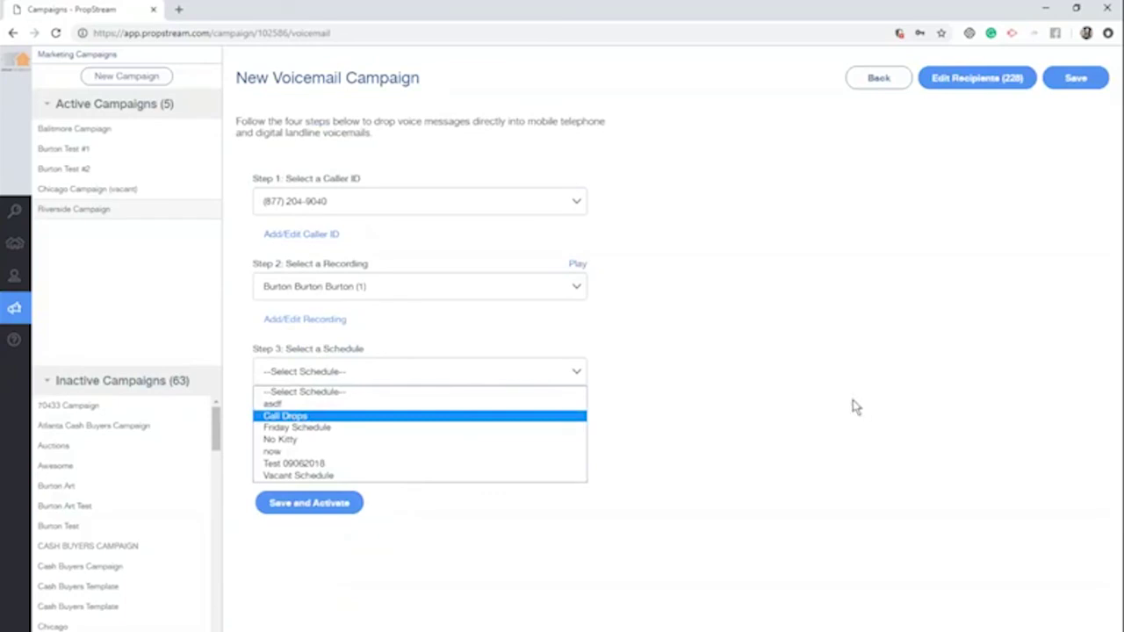
key(Return)
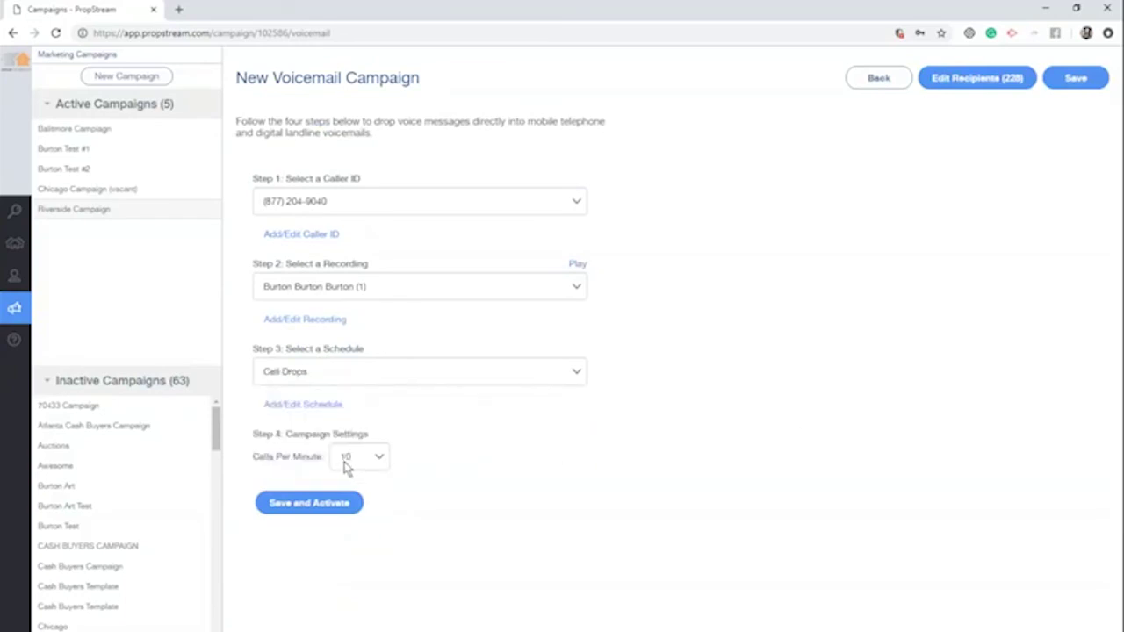
Set the campaign to 30 calls per minute
click(346, 466)
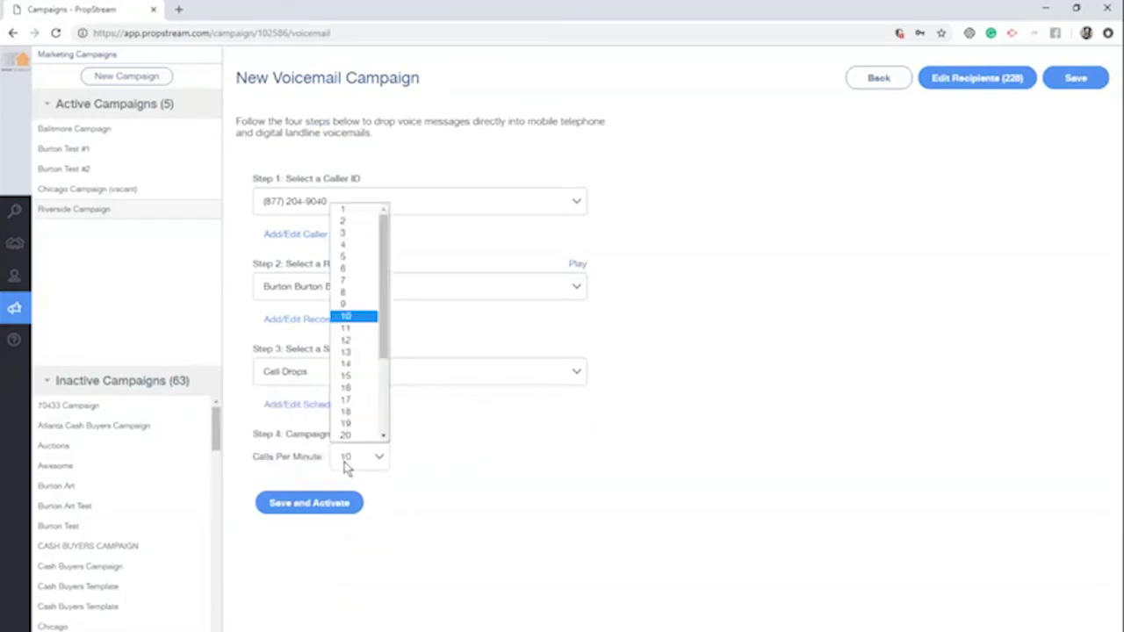
drag(380, 308, 368, 430)
click(368, 435)
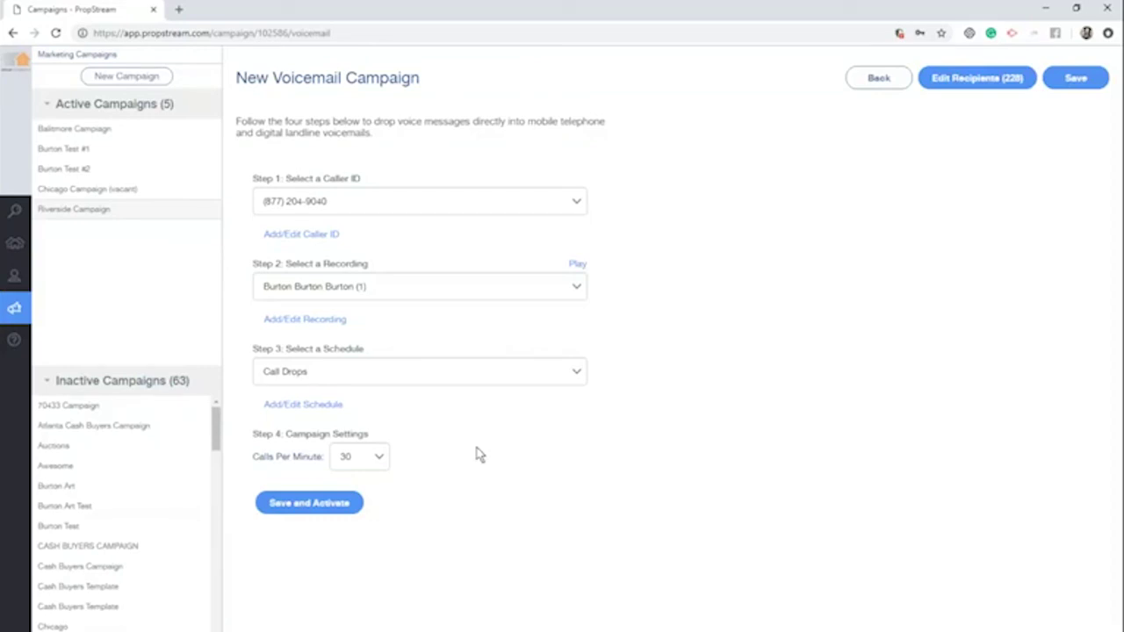
click(379, 458)
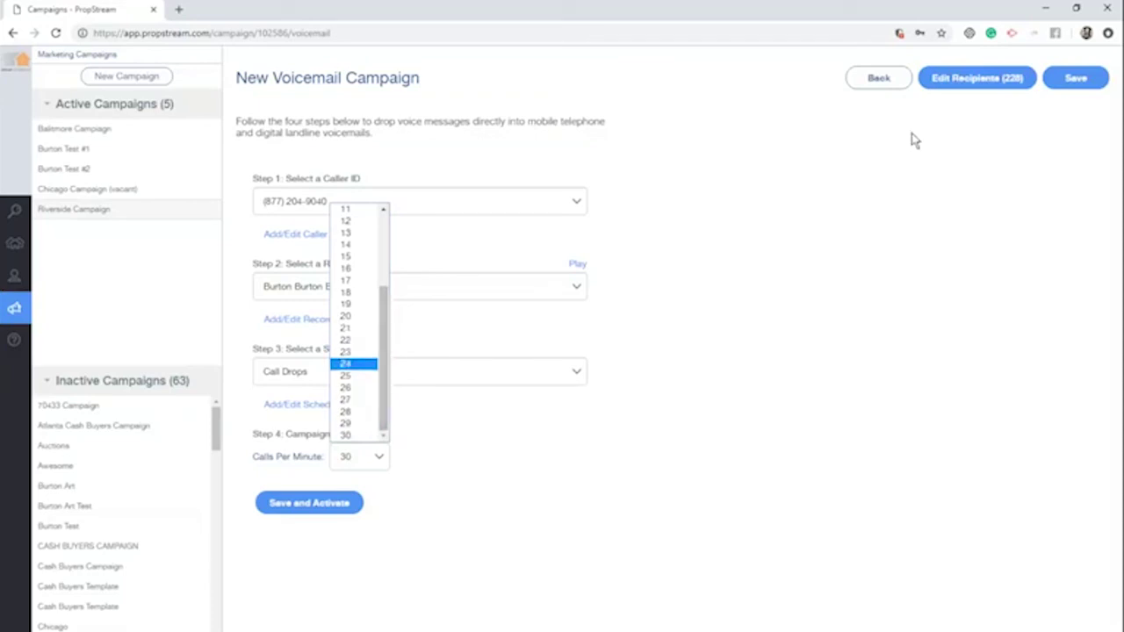
drag(381, 316, 377, 220)
click(425, 382)
key(1)
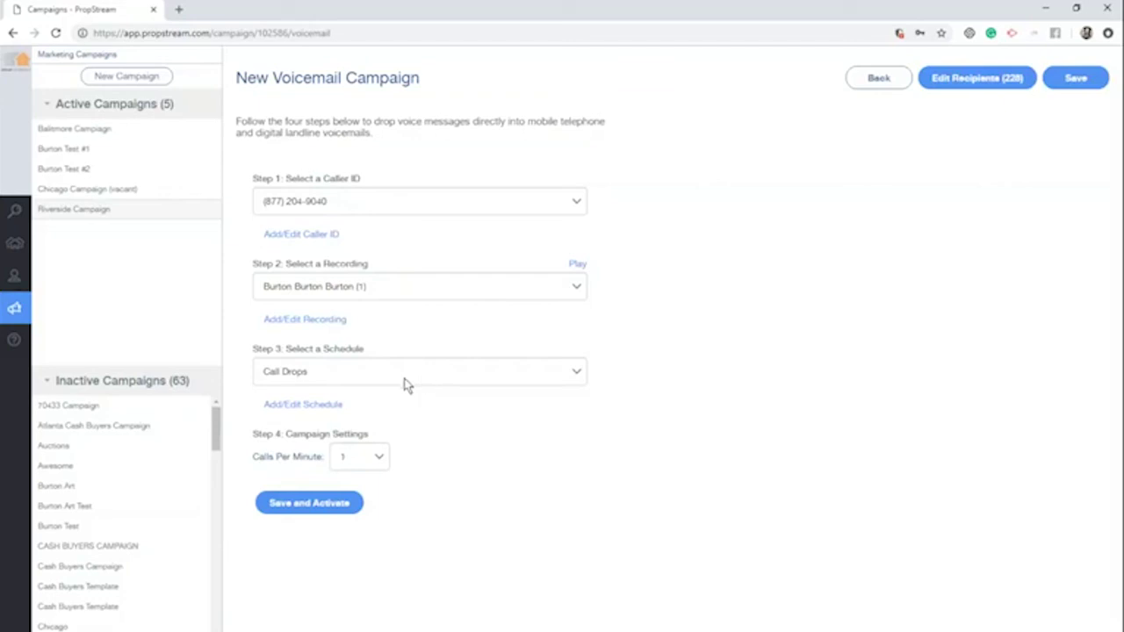
click(384, 458)
drag(384, 325, 358, 439)
click(351, 436)
click(387, 458)
click(366, 444)
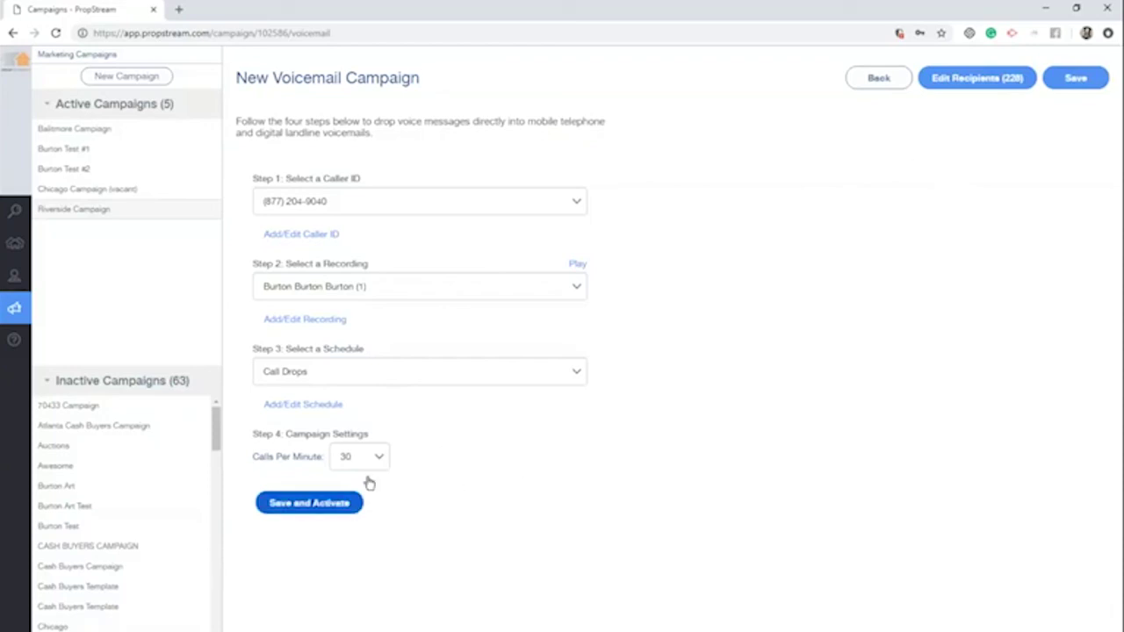
Return to the Riverside Campaign, then go to the property Search page
click(884, 79)
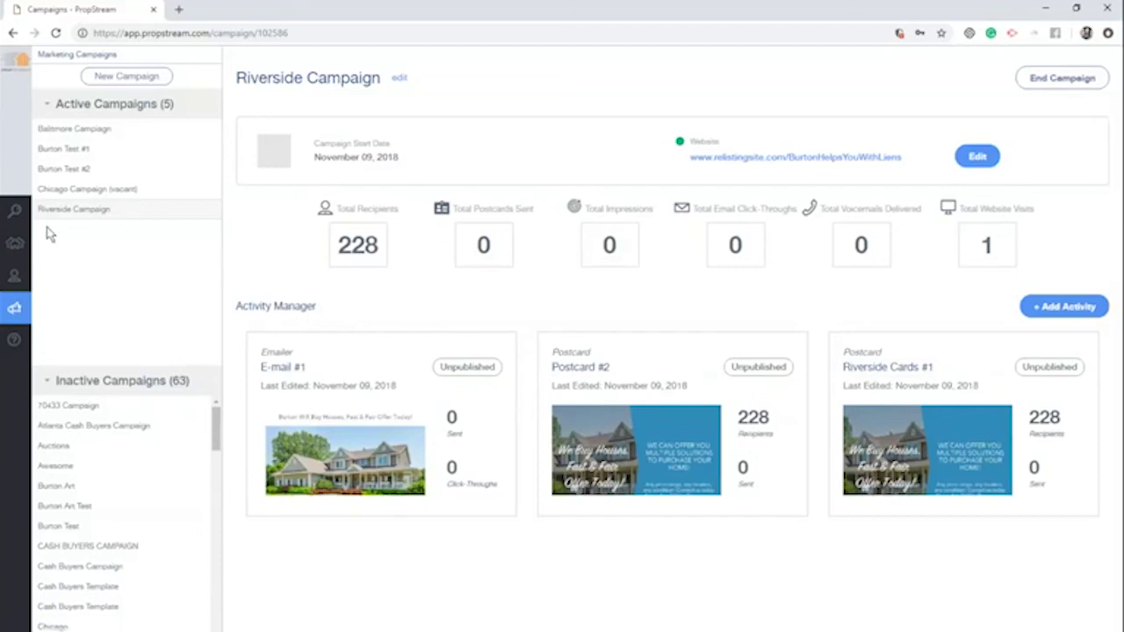
click(21, 219)
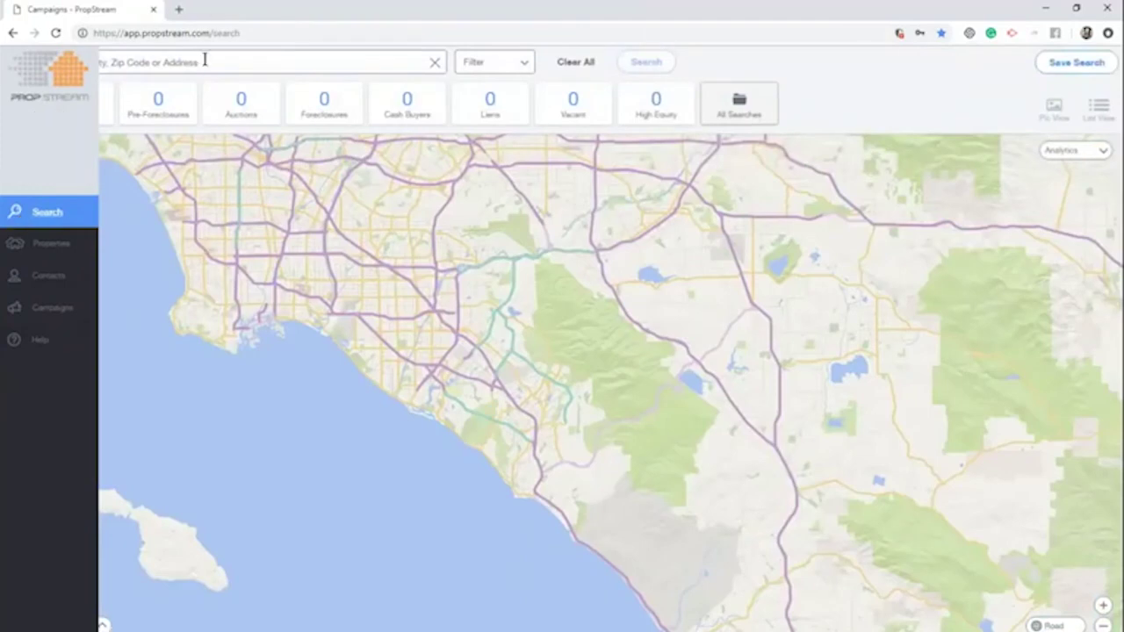
Search Riverside County, CA from the recent searches list
click(208, 60)
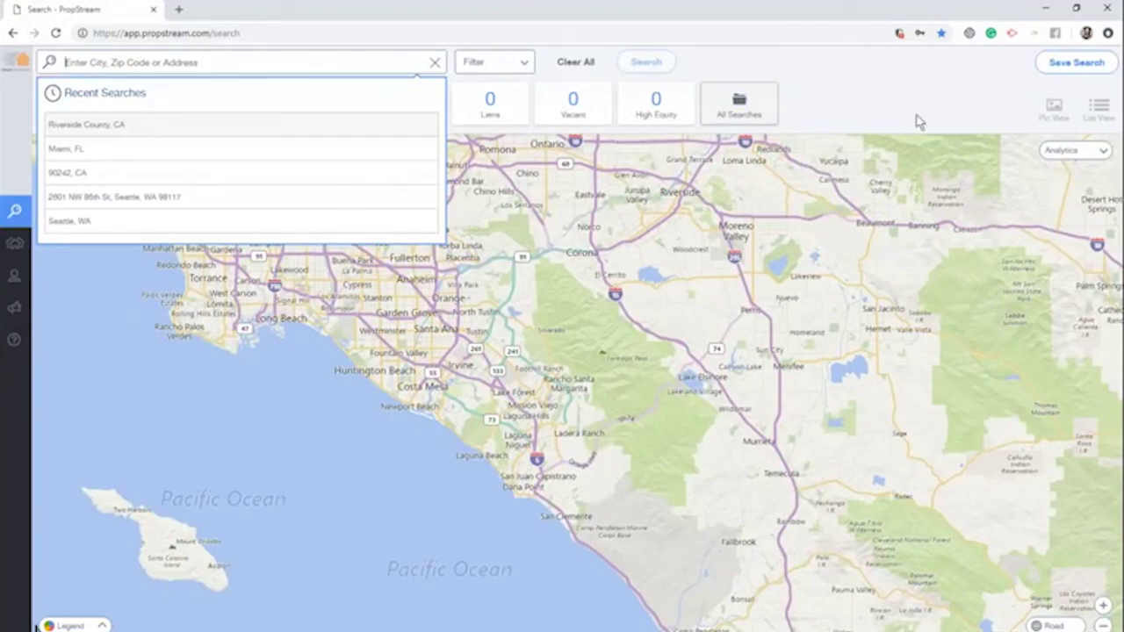
click(839, 146)
click(215, 62)
click(202, 124)
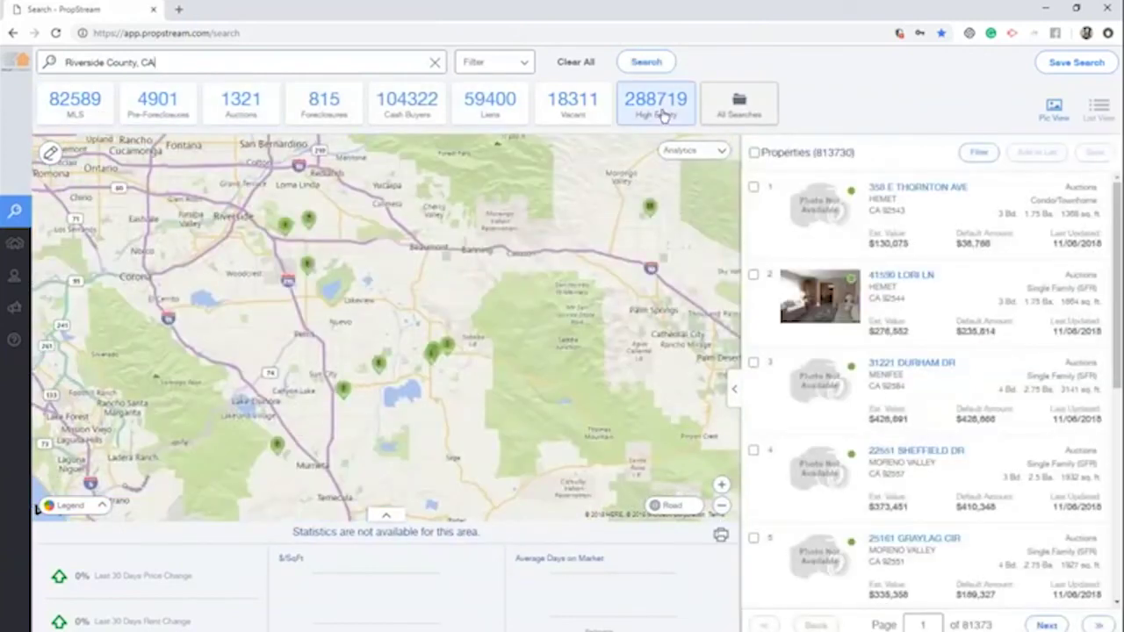
Apply the search filters, then load the saved 'Riverside Liens' search
click(494, 61)
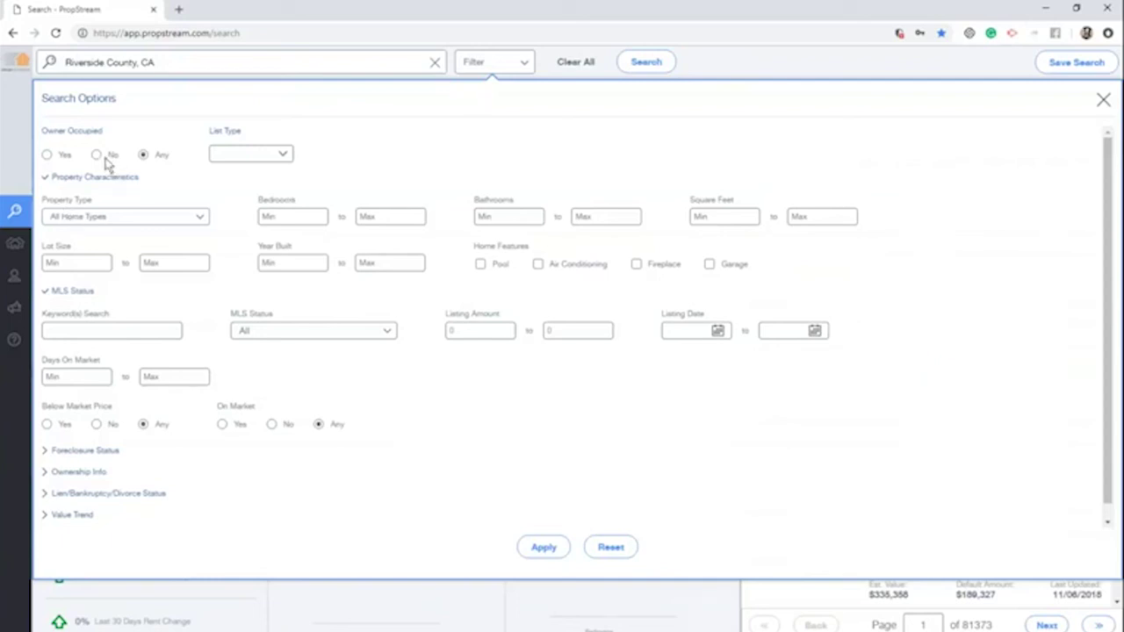
click(553, 550)
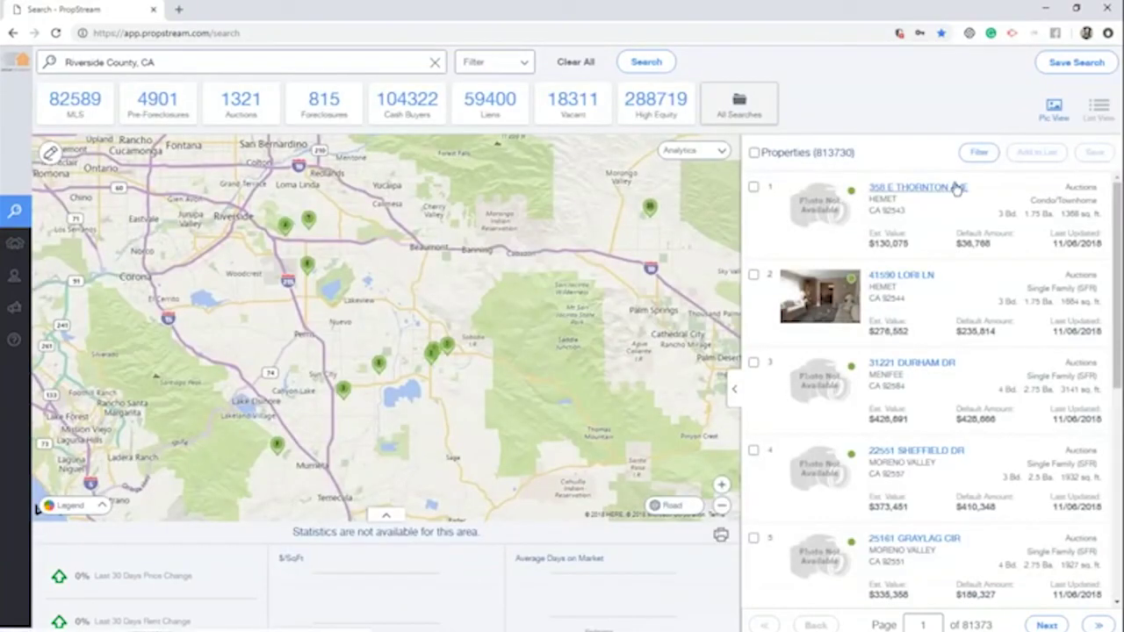
click(1056, 64)
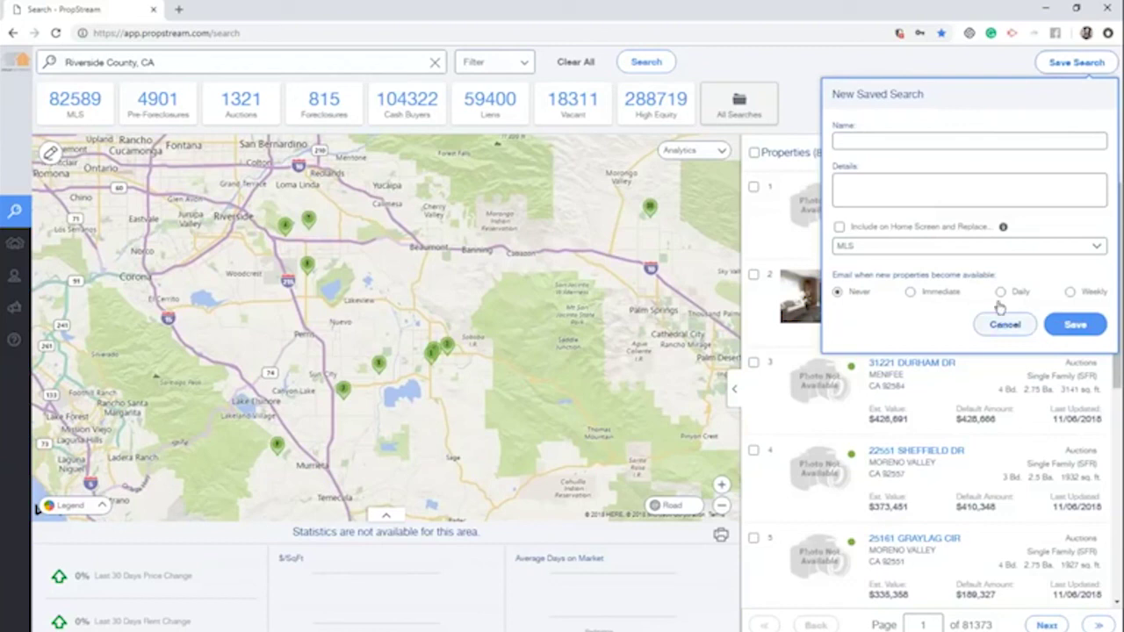
click(737, 106)
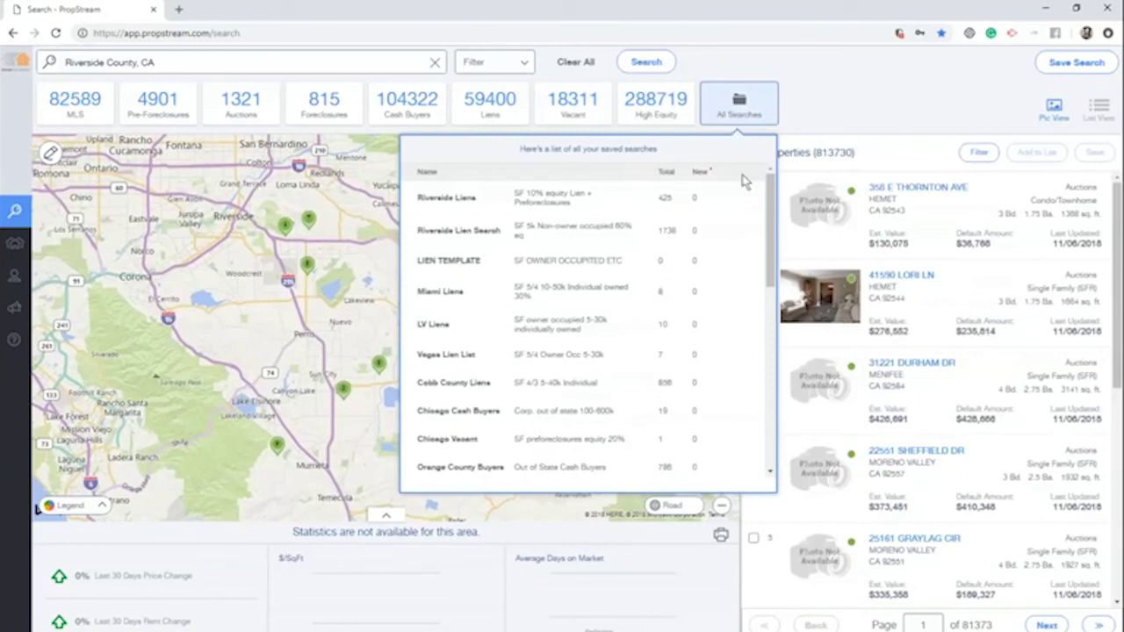
click(614, 202)
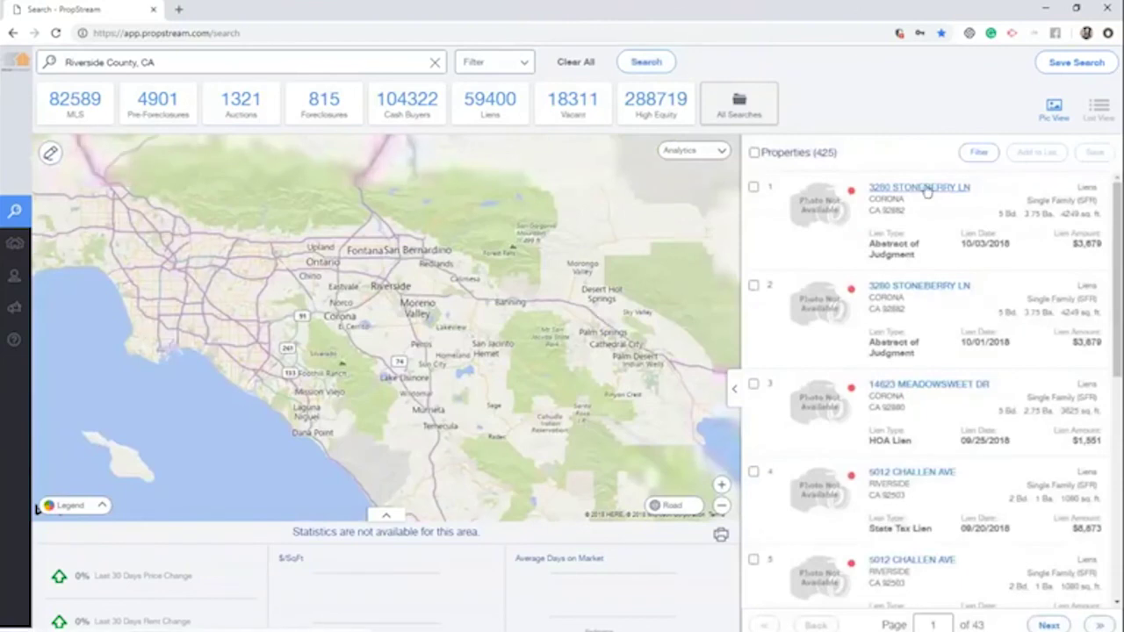
Preview one lien property, select all 425 results, then open the saved Properties list
click(922, 188)
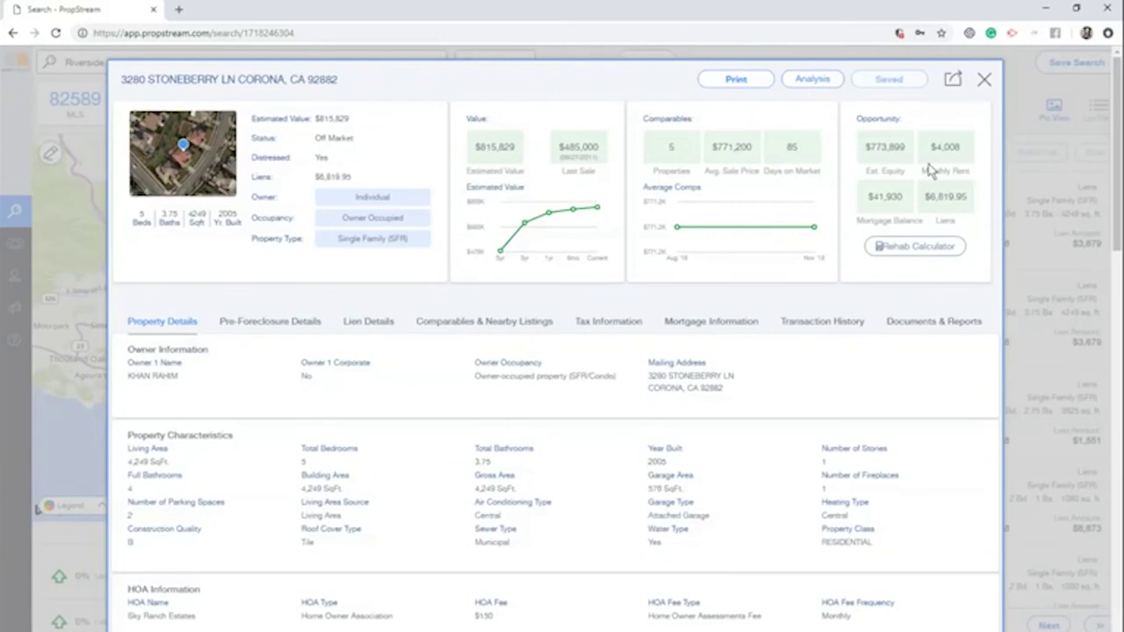
click(984, 80)
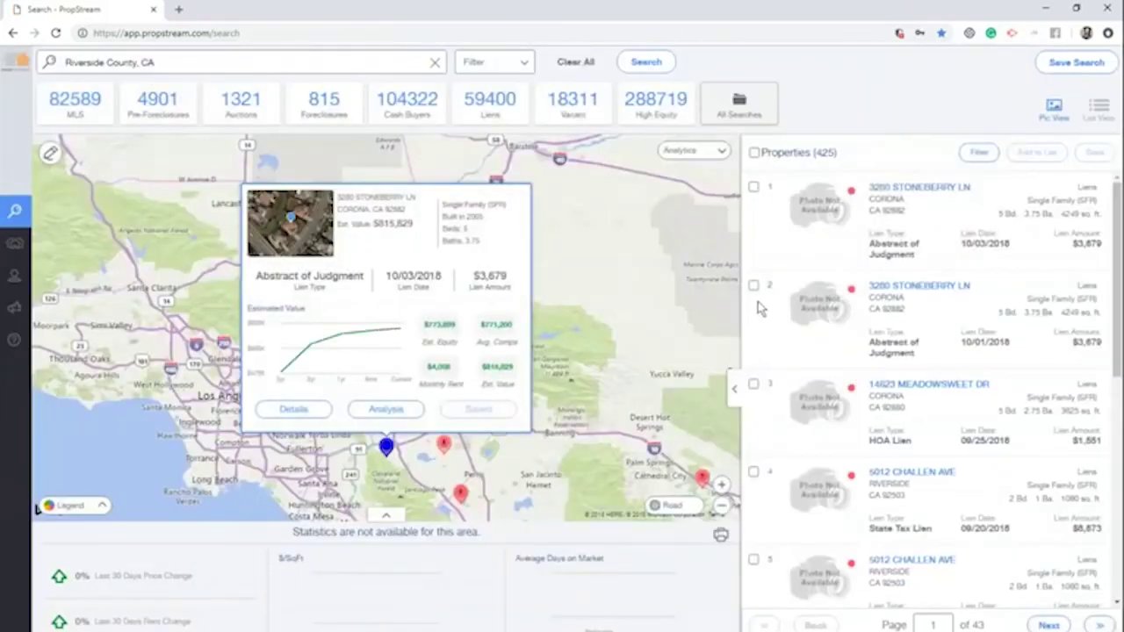
click(754, 152)
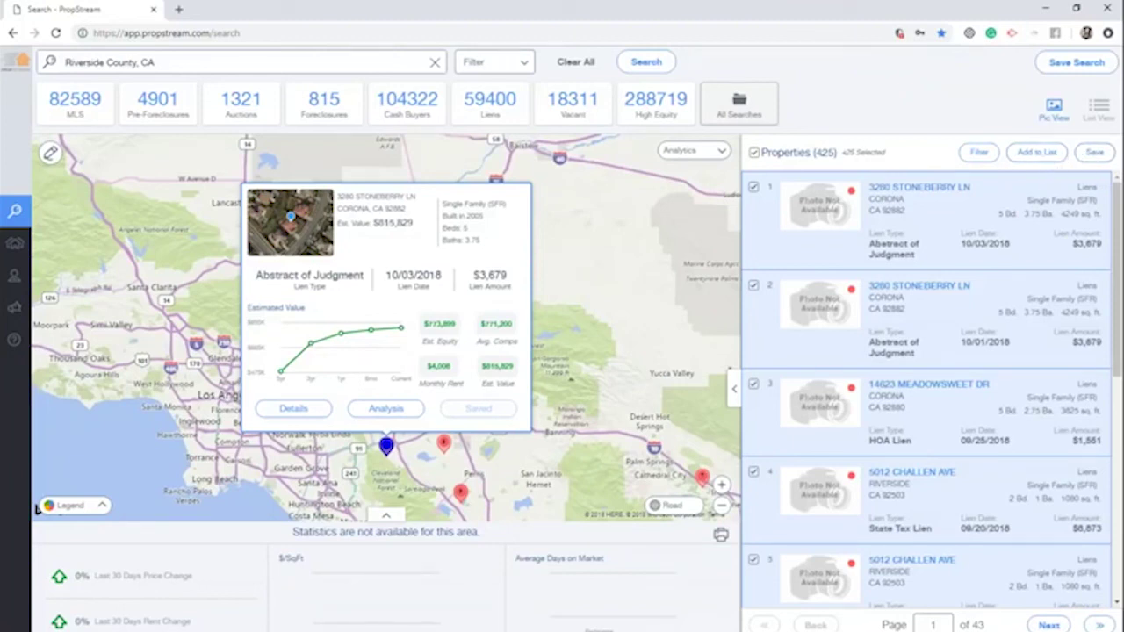
click(19, 244)
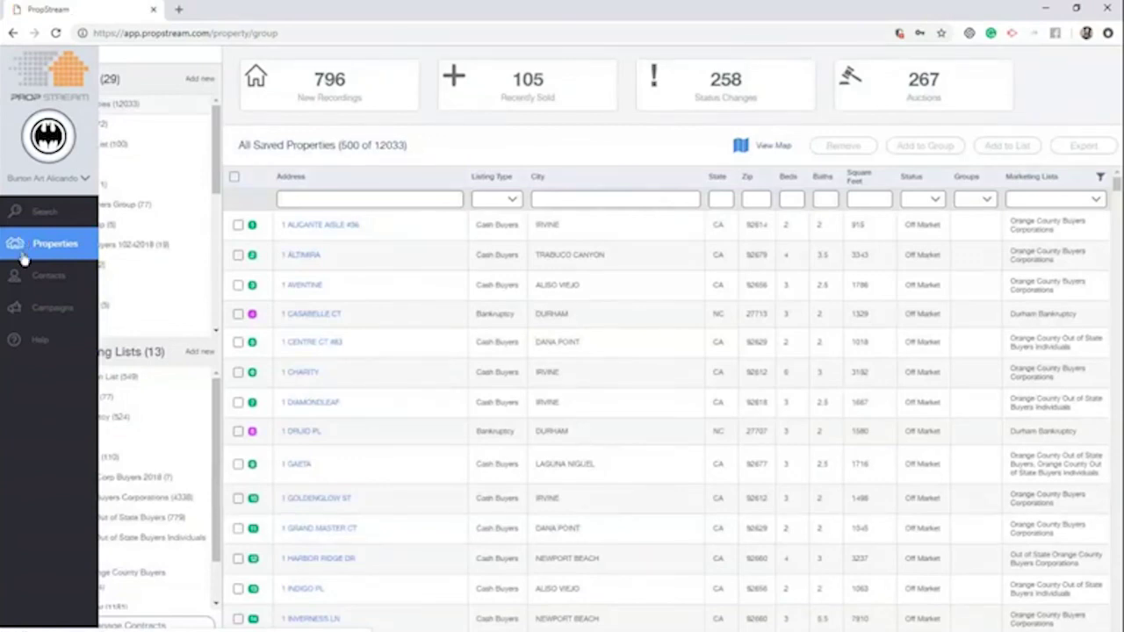
In Contacts, open the Riverside Lien List append job and reload to refresh its status
click(30, 285)
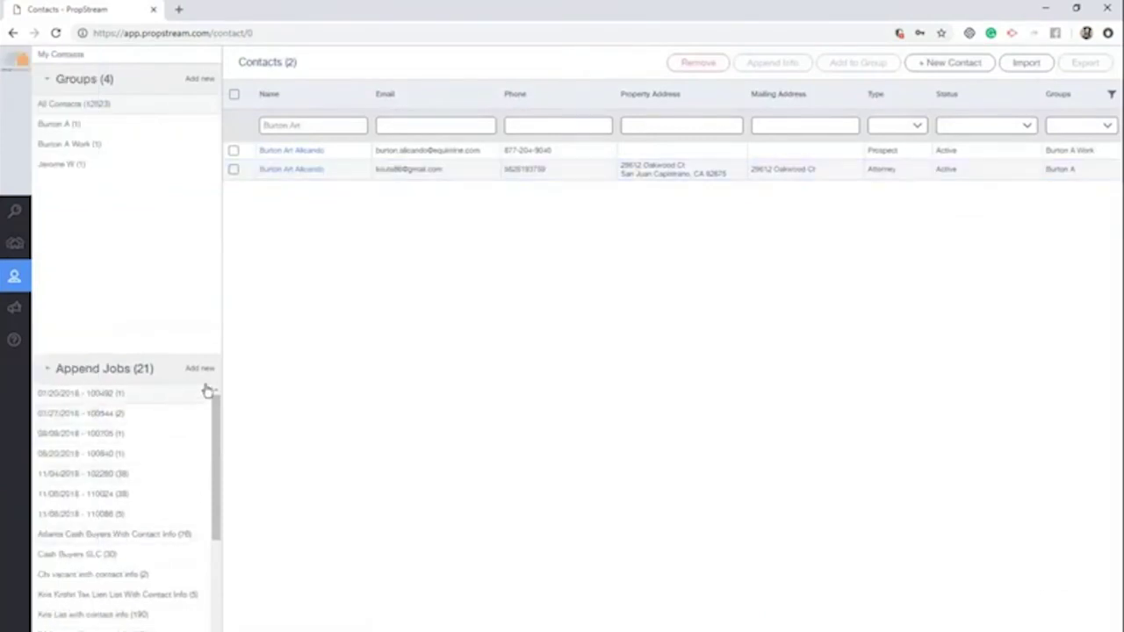
drag(155, 368, 56, 368)
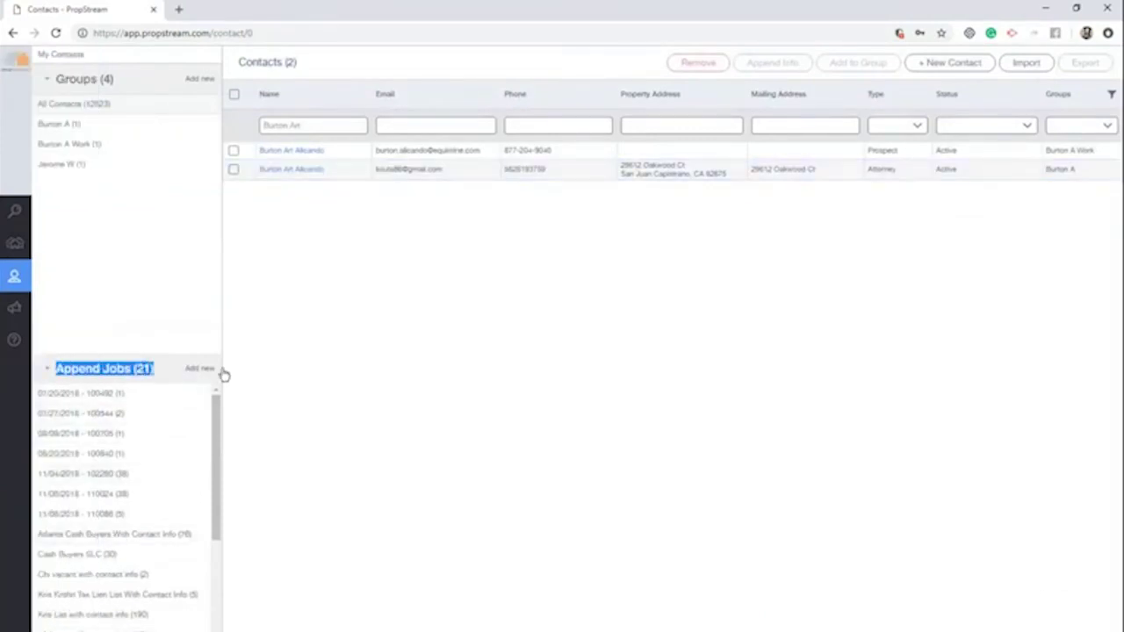
click(197, 369)
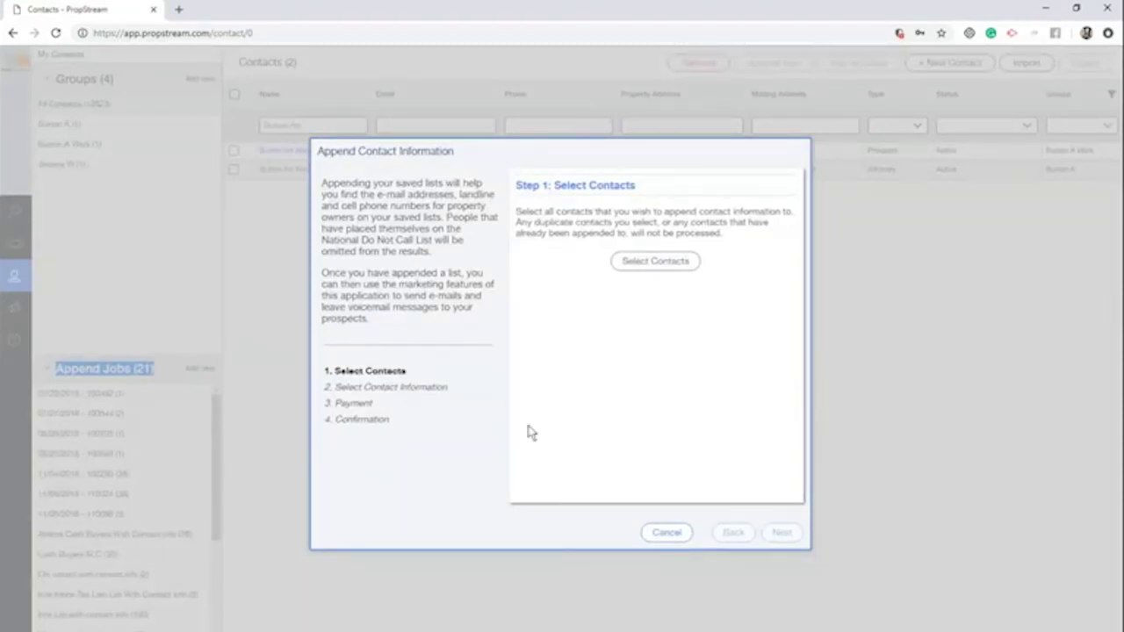
click(669, 533)
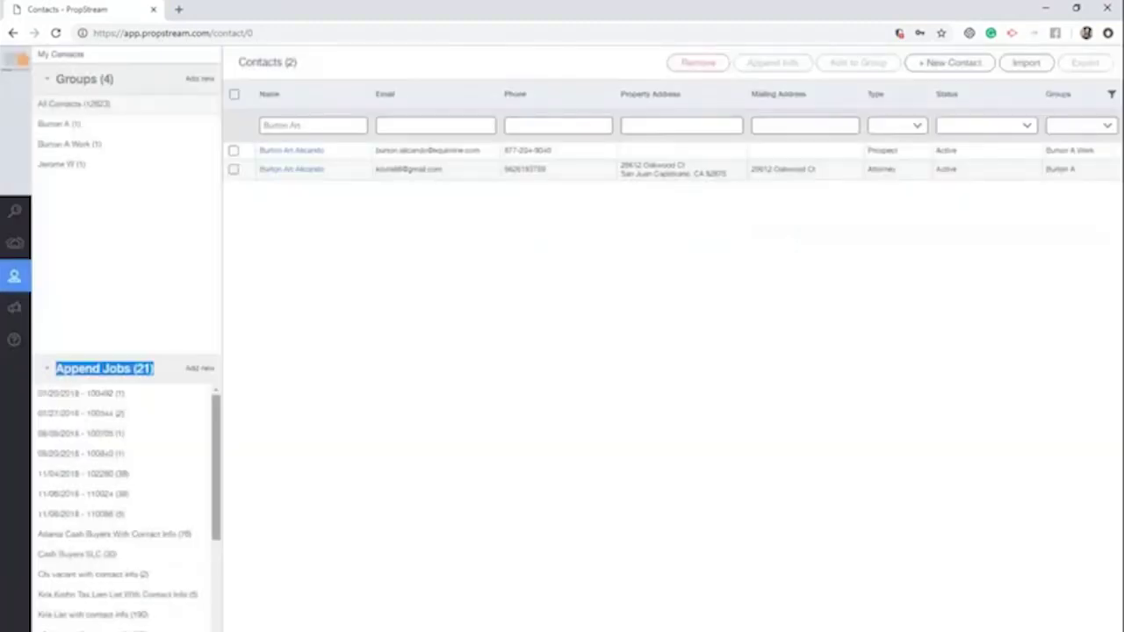
scroll(113, 532, down, 2)
click(140, 573)
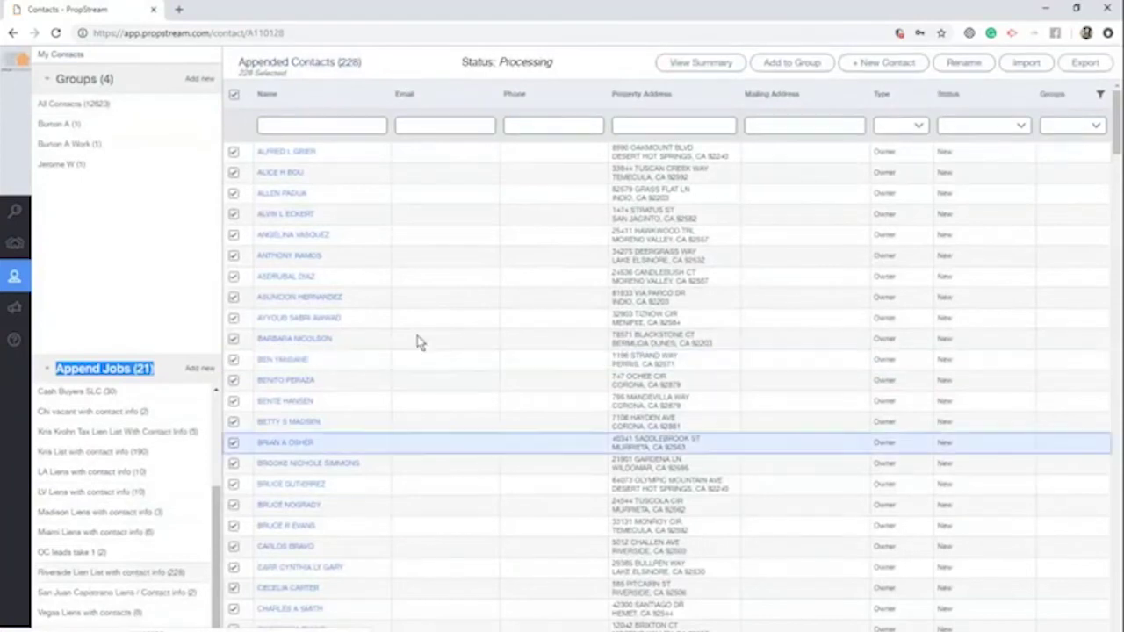
click(56, 33)
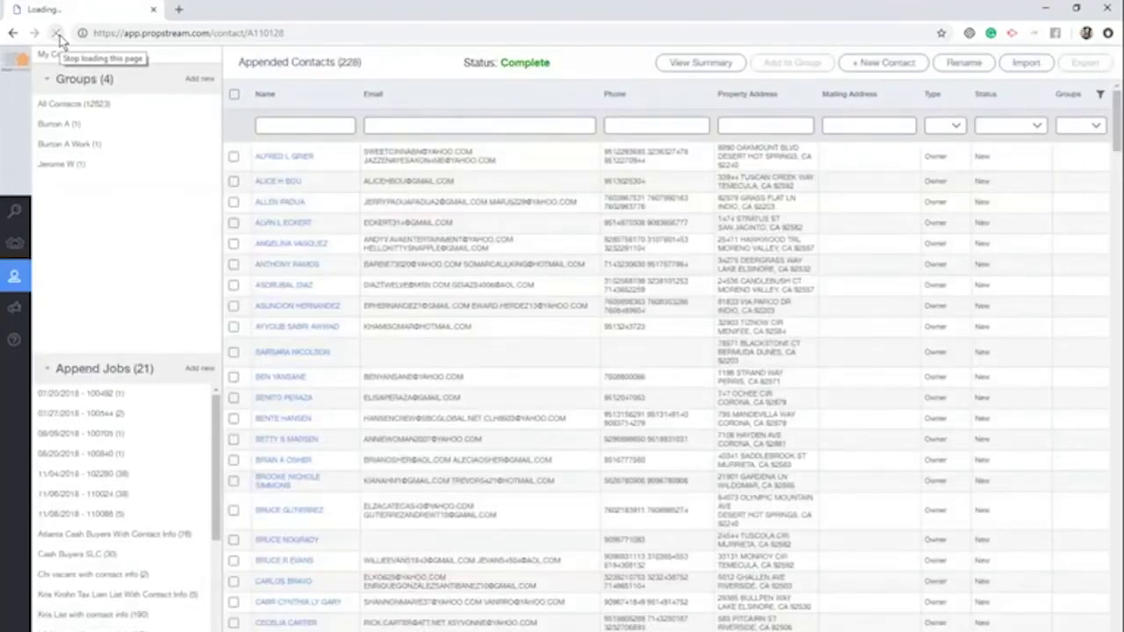
Check the Riverside Lien List job's summary: 228 contacts appended for $73.20
scroll(132, 487, down, 3)
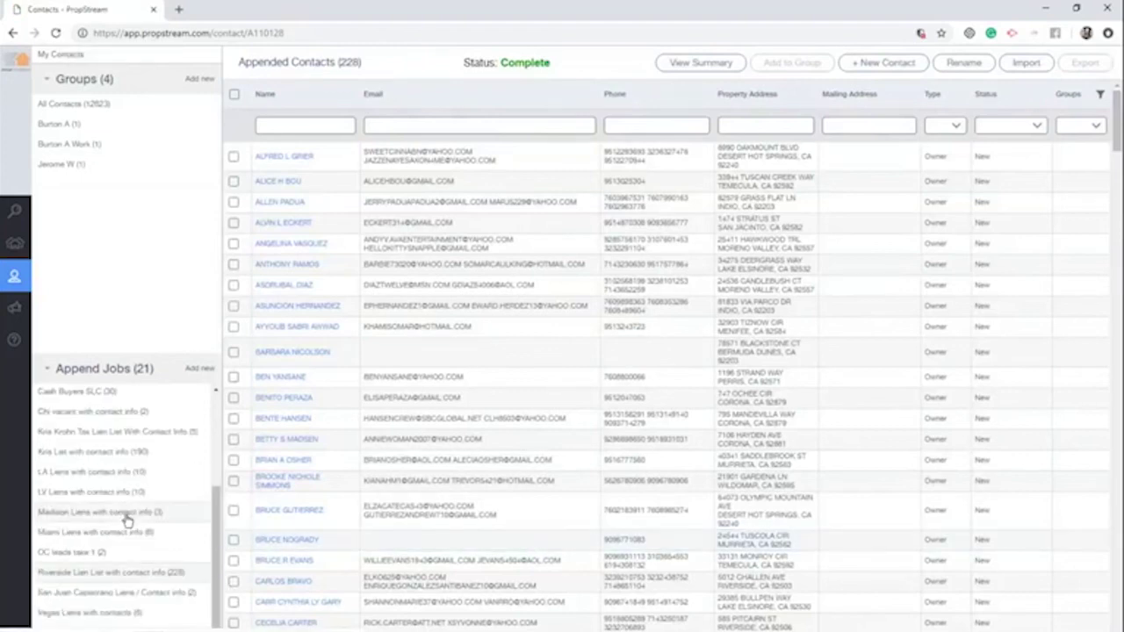
click(141, 592)
click(153, 574)
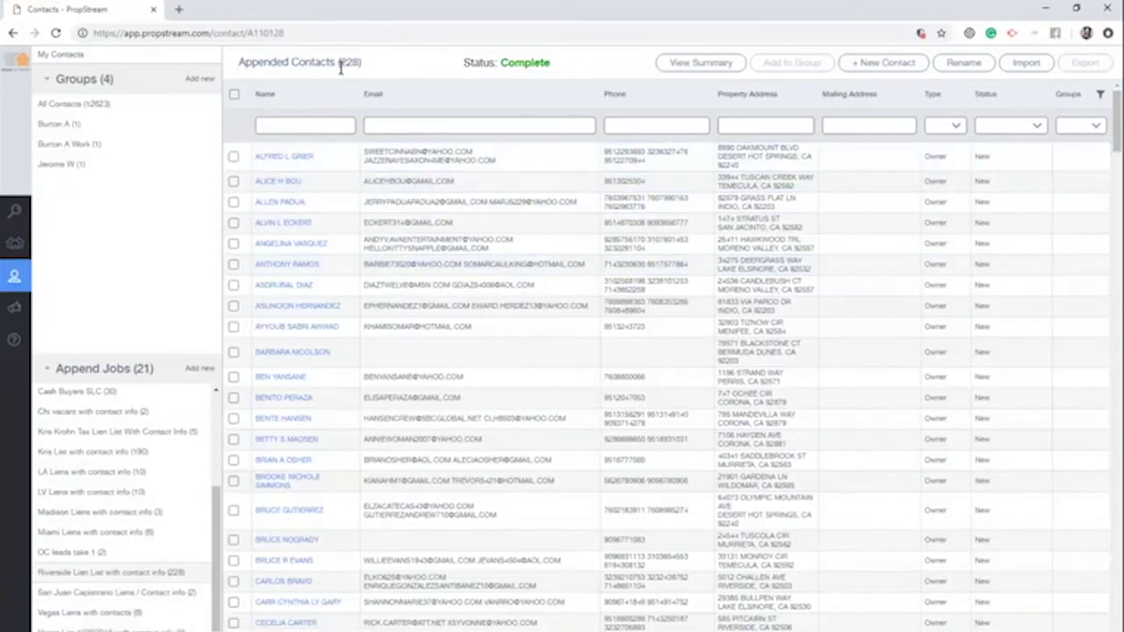
scroll(428, 210, down, 4)
scroll(465, 228, down, 20)
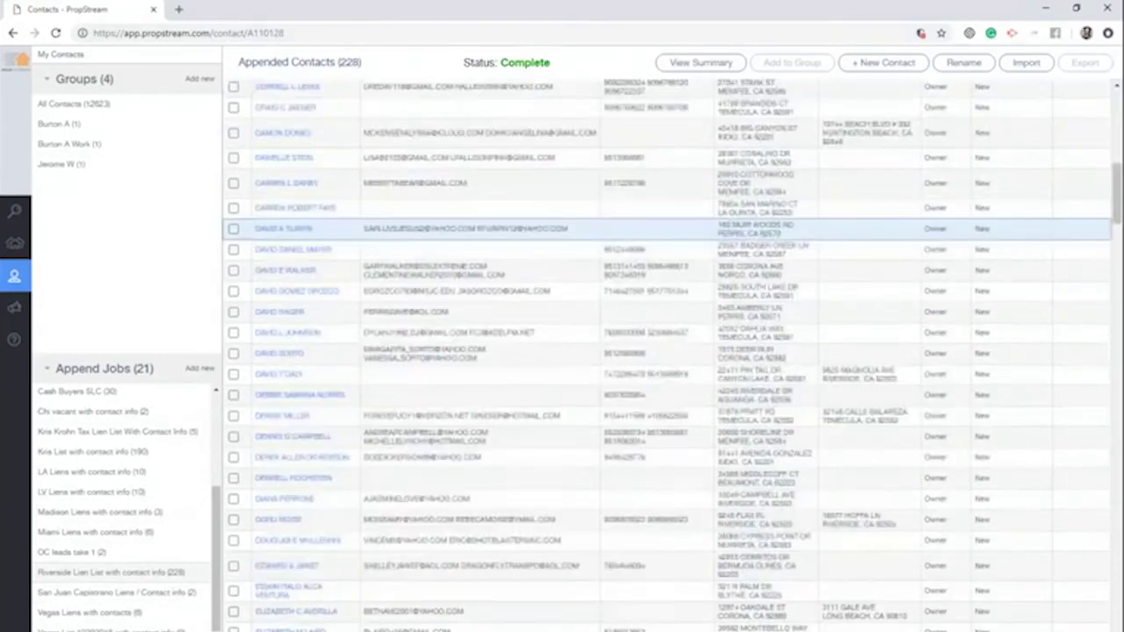
scroll(505, 248, down, 10)
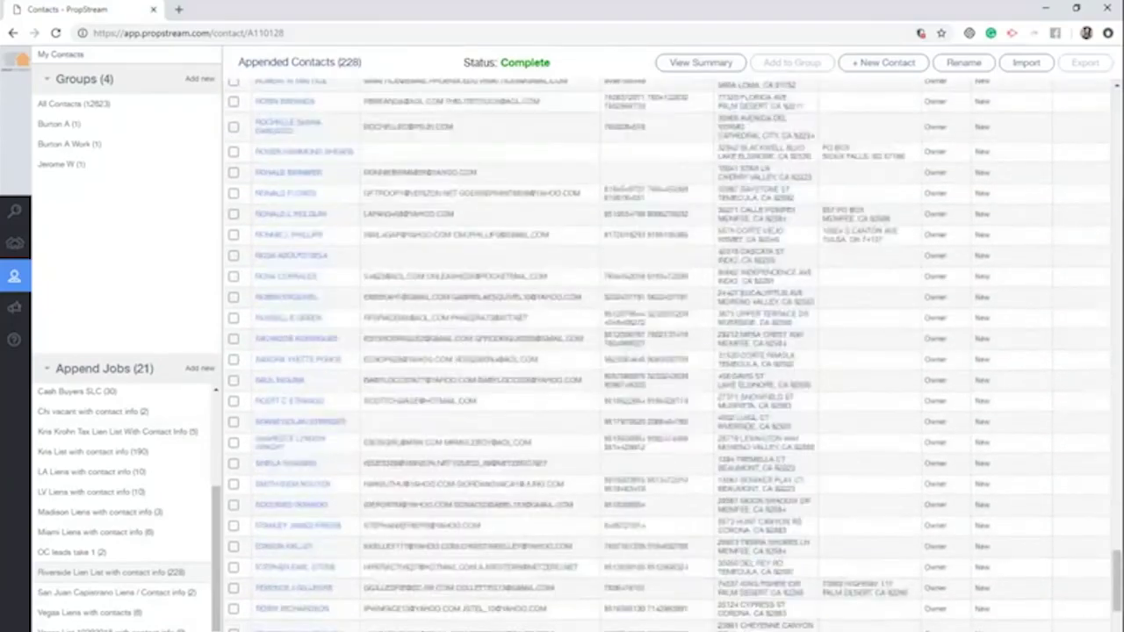
click(708, 63)
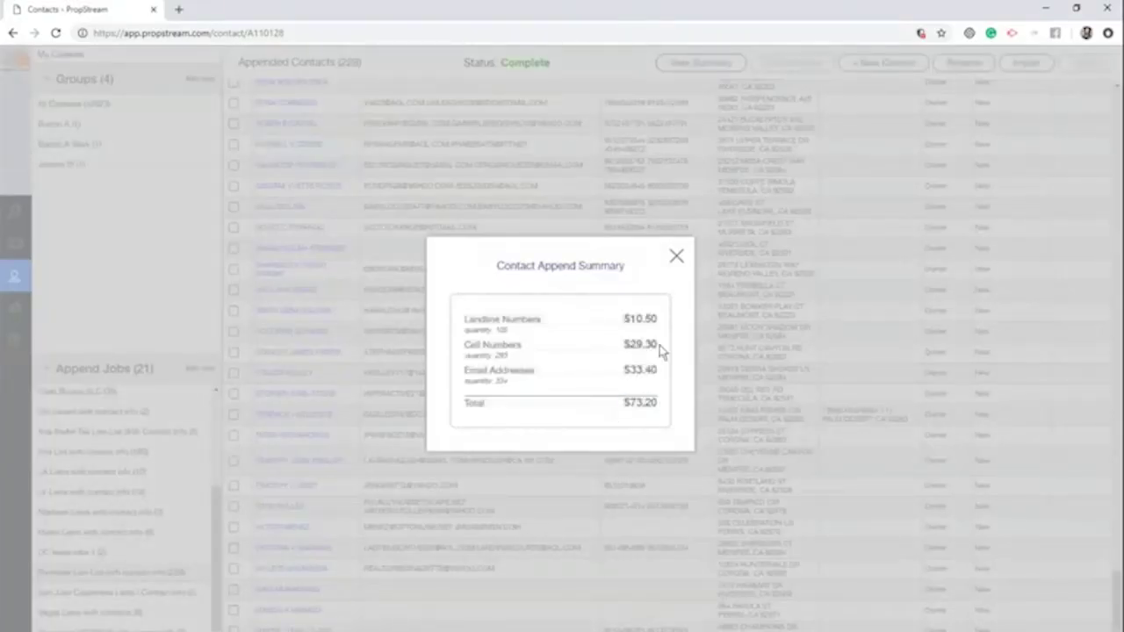
click(676, 255)
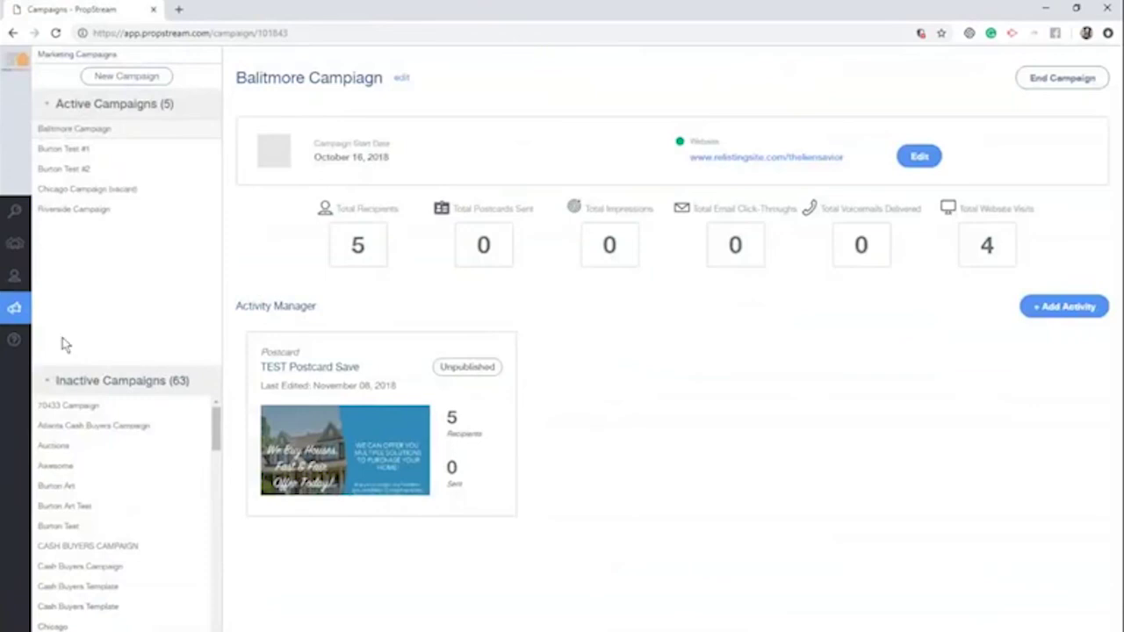
Select all 228 contacts in the Riverside Lien List job, then open Riverside Campaign
click(14, 278)
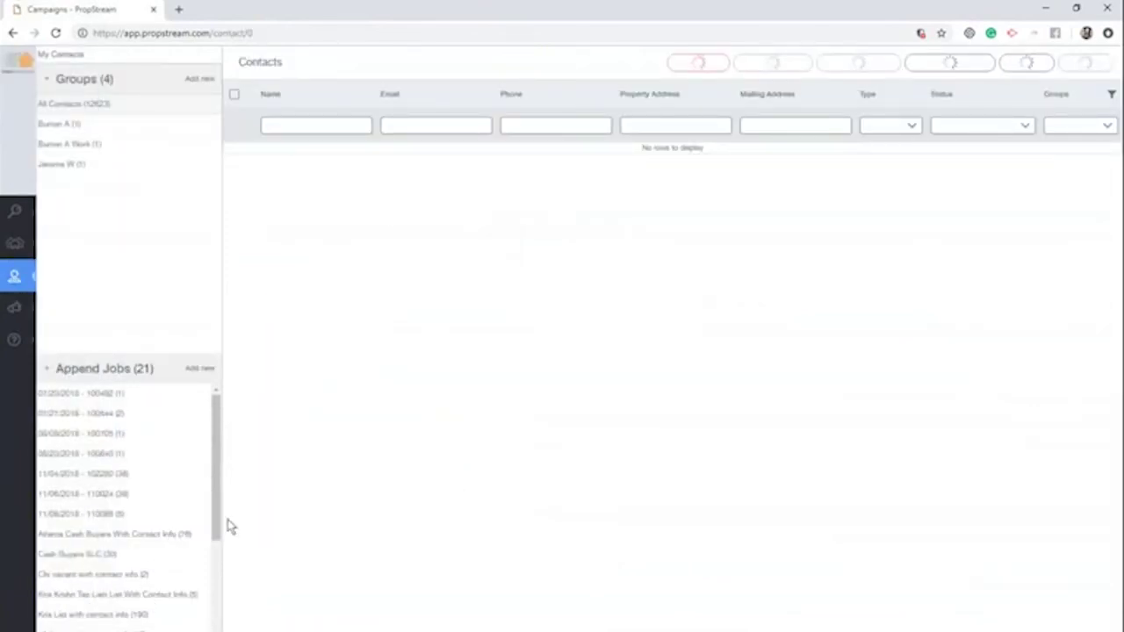
scroll(215, 577, down, 3)
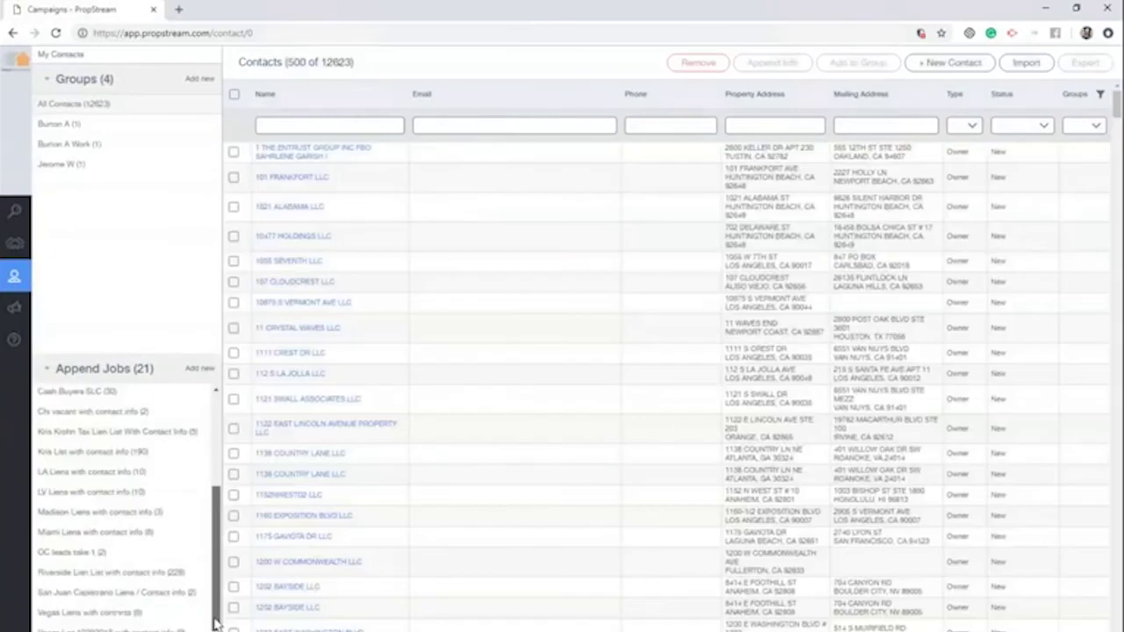
click(173, 578)
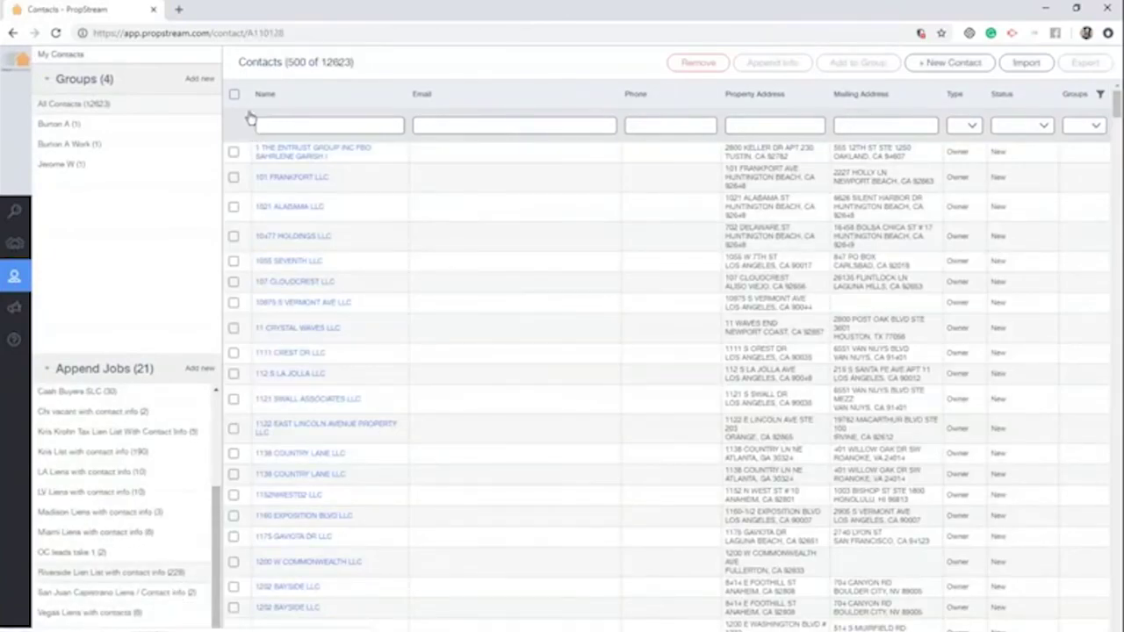
click(234, 94)
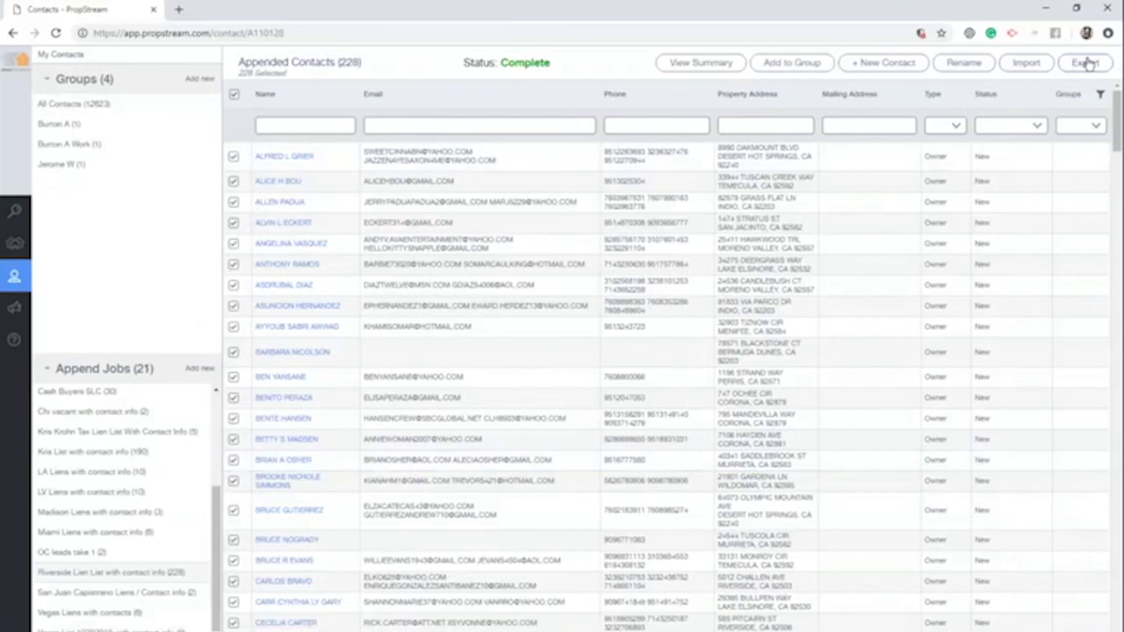
click(14, 308)
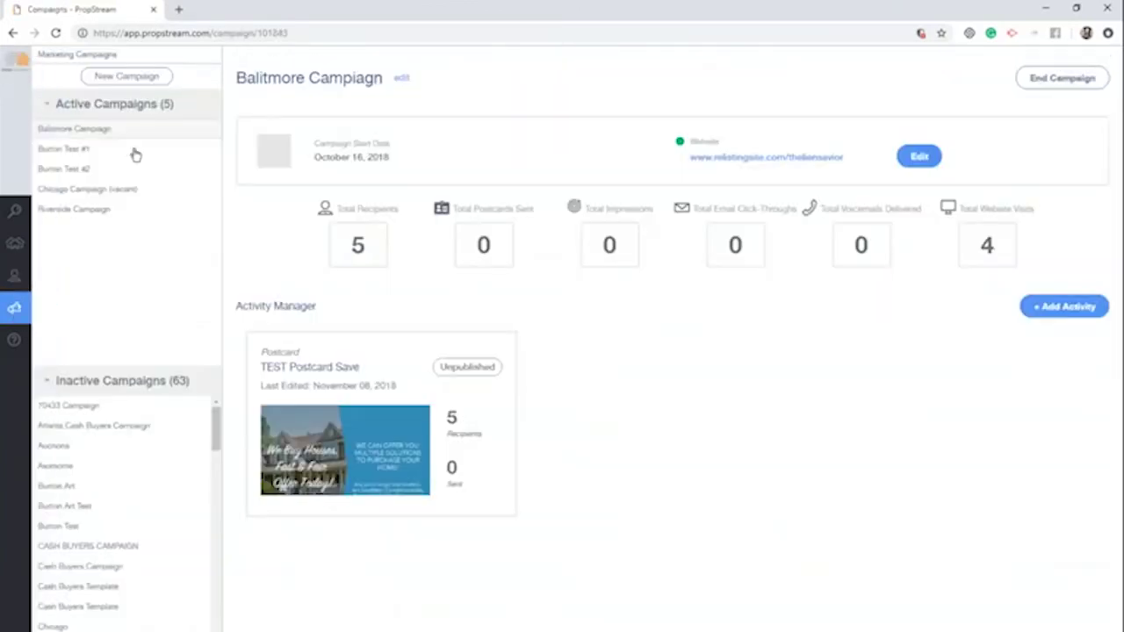
click(95, 211)
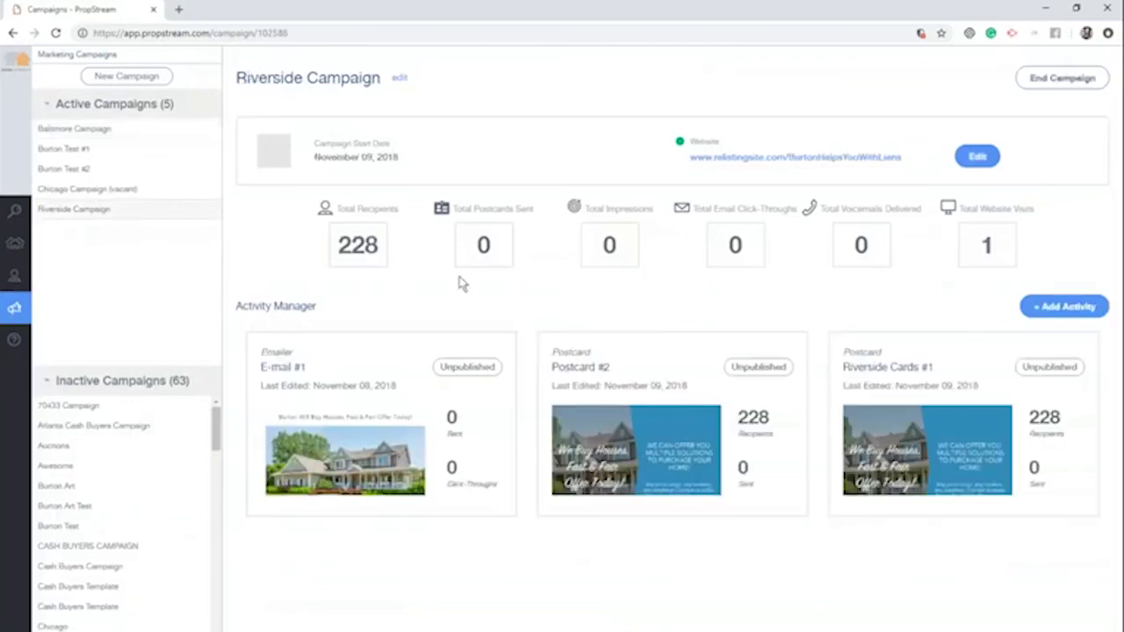